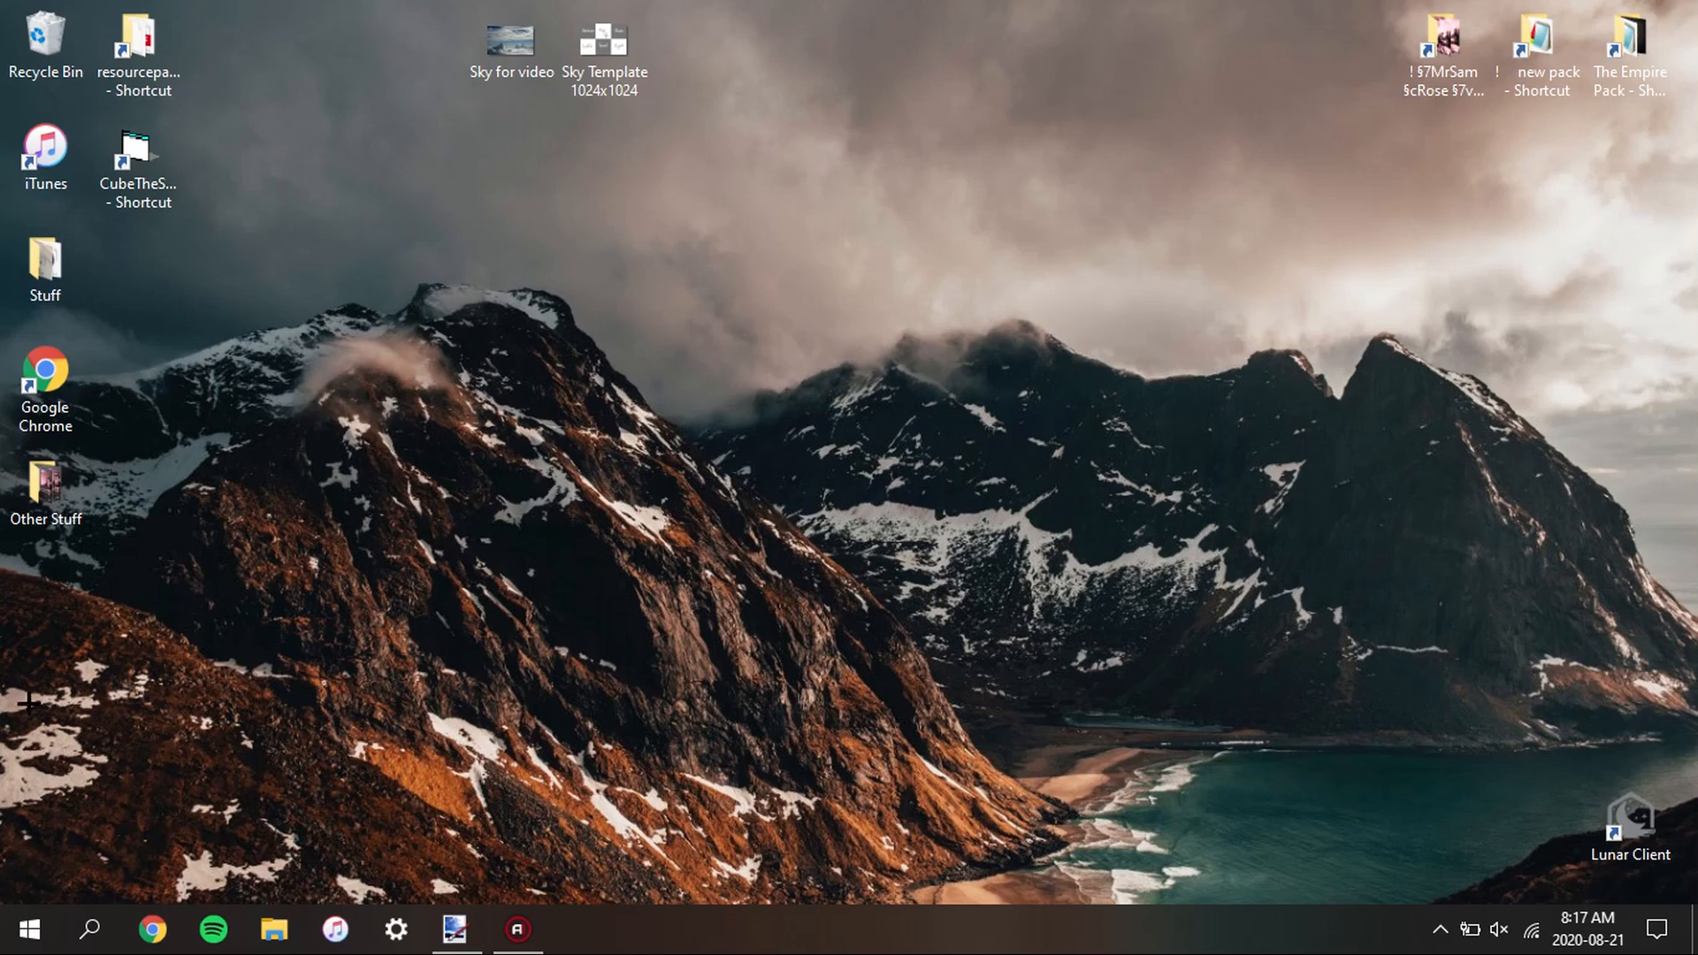
left_click_drag(150, 140, 204, 138)
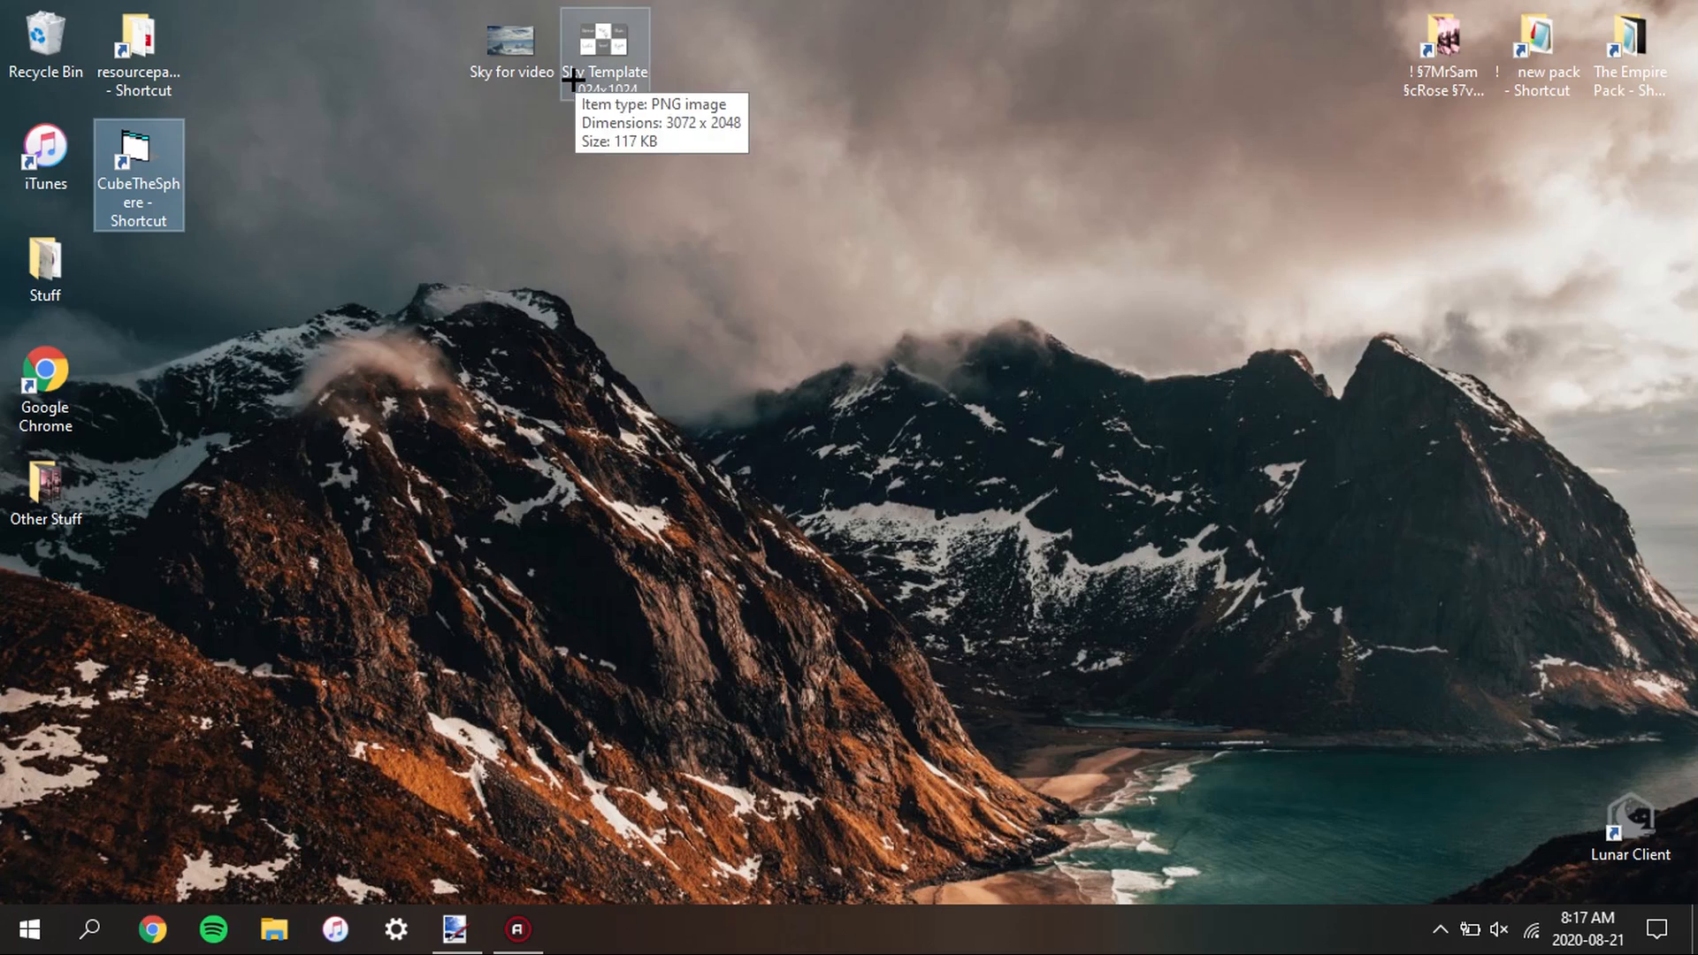
left_click(605, 311)
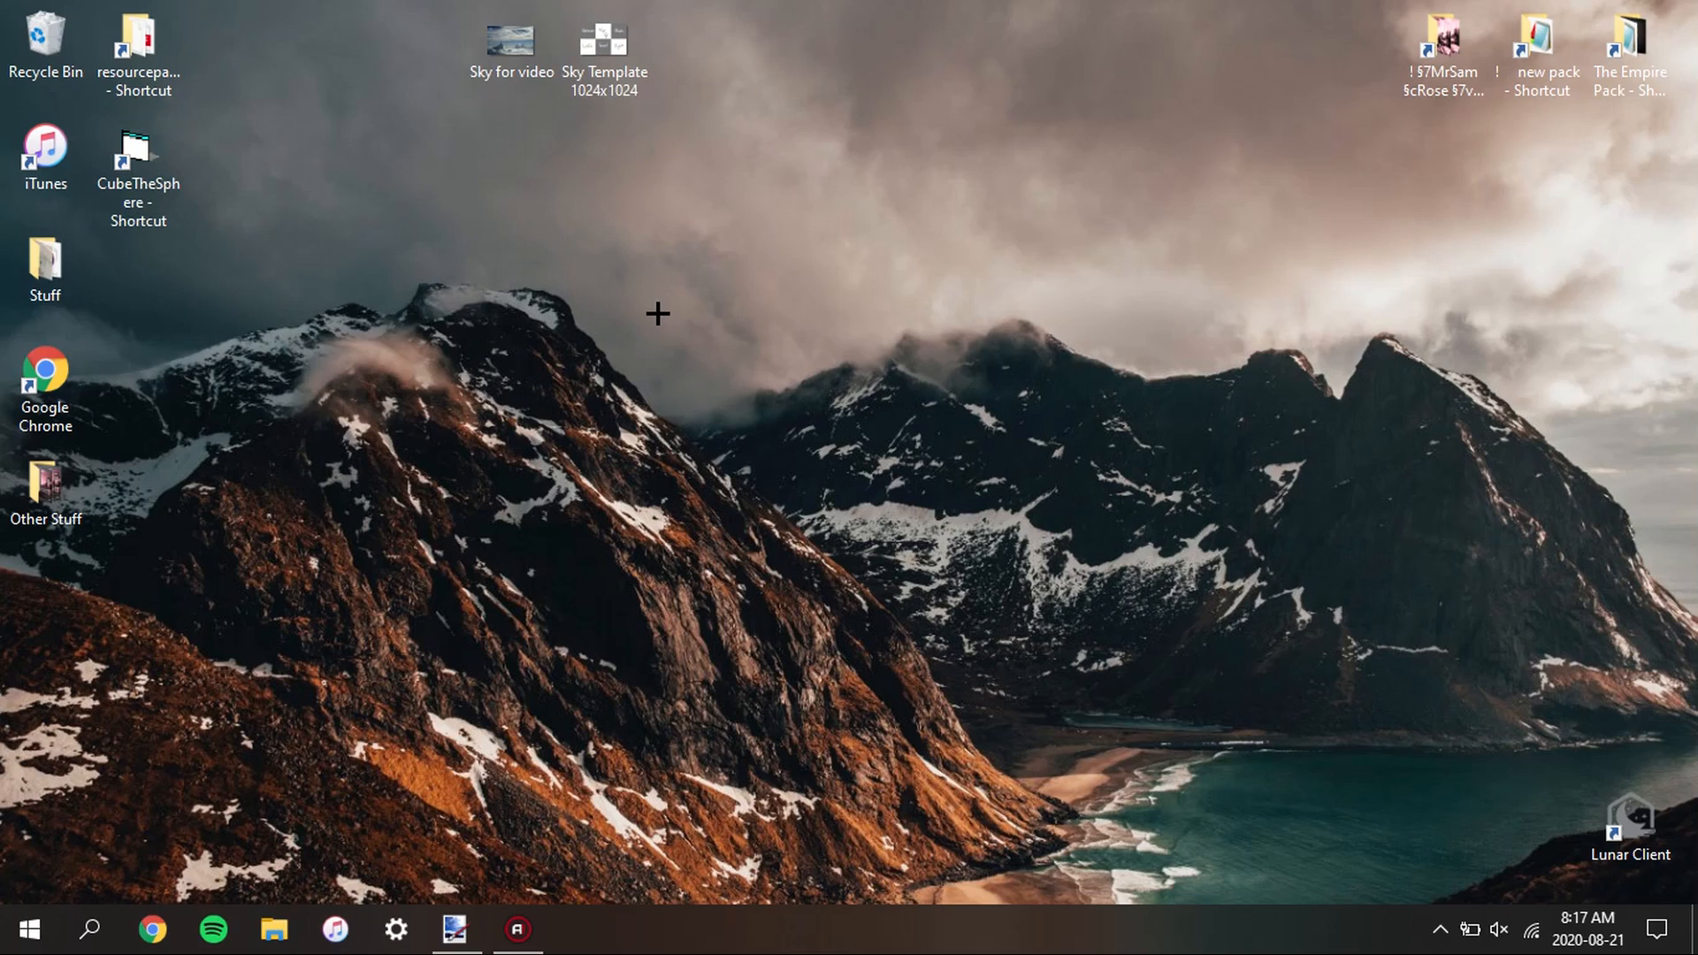
left_click_drag(614, 33, 617, 103)
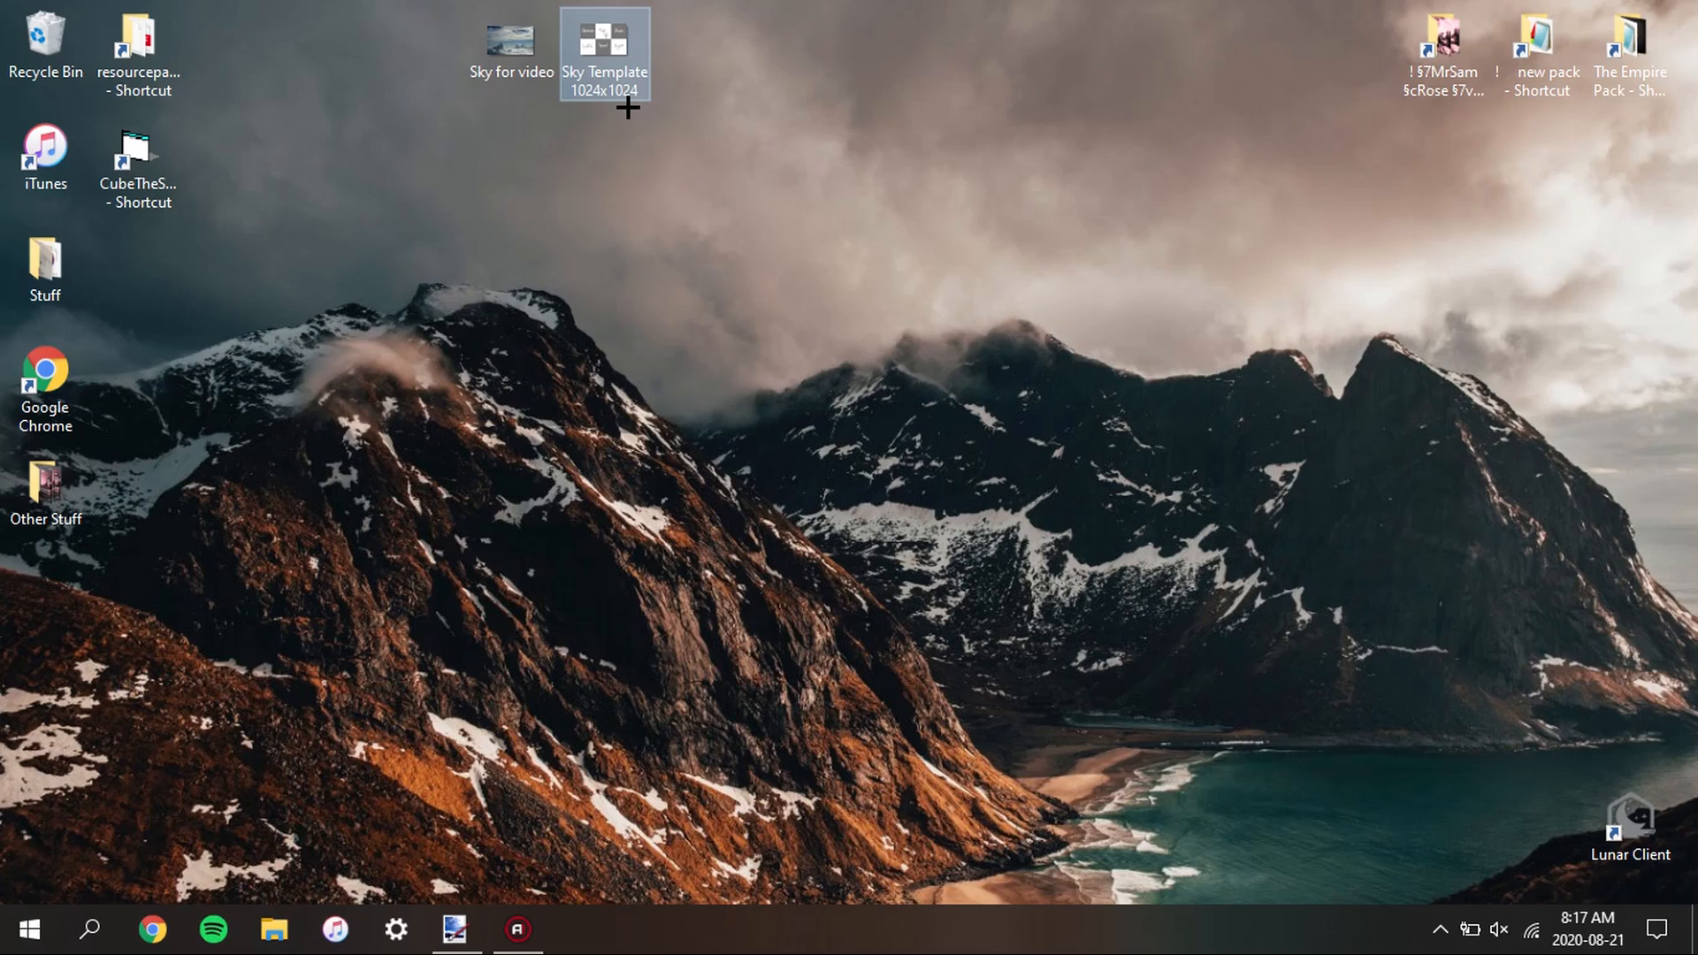
left_click(533, 55)
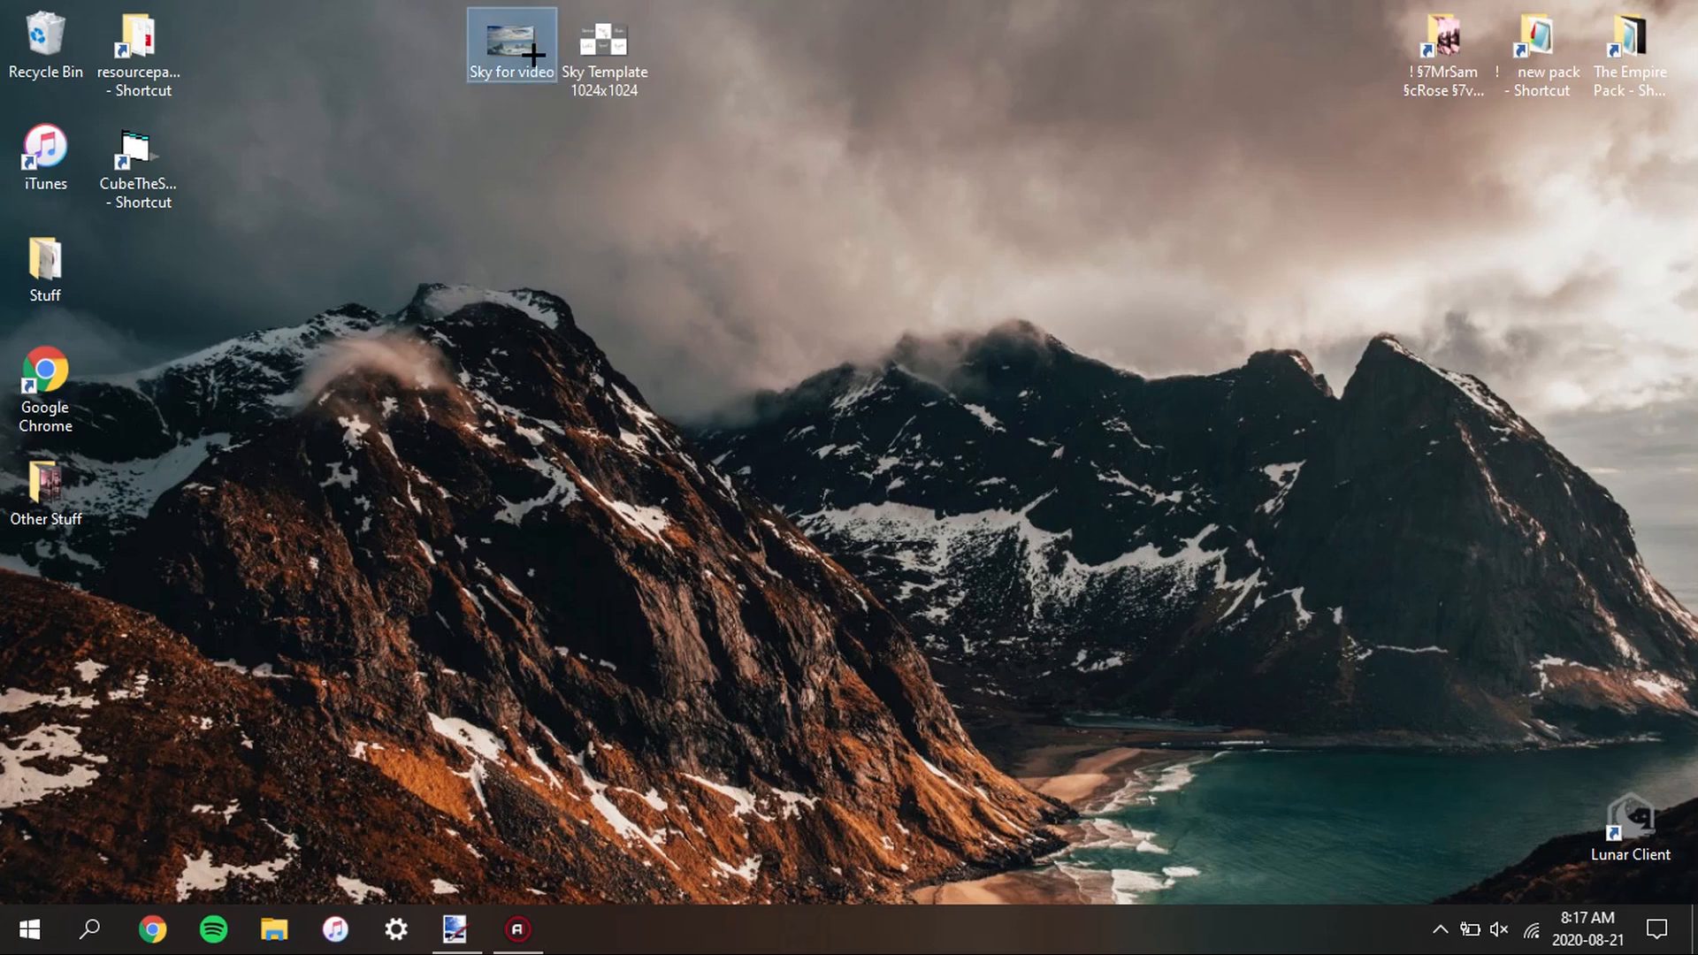
left_click_drag(533, 55, 652, 383)
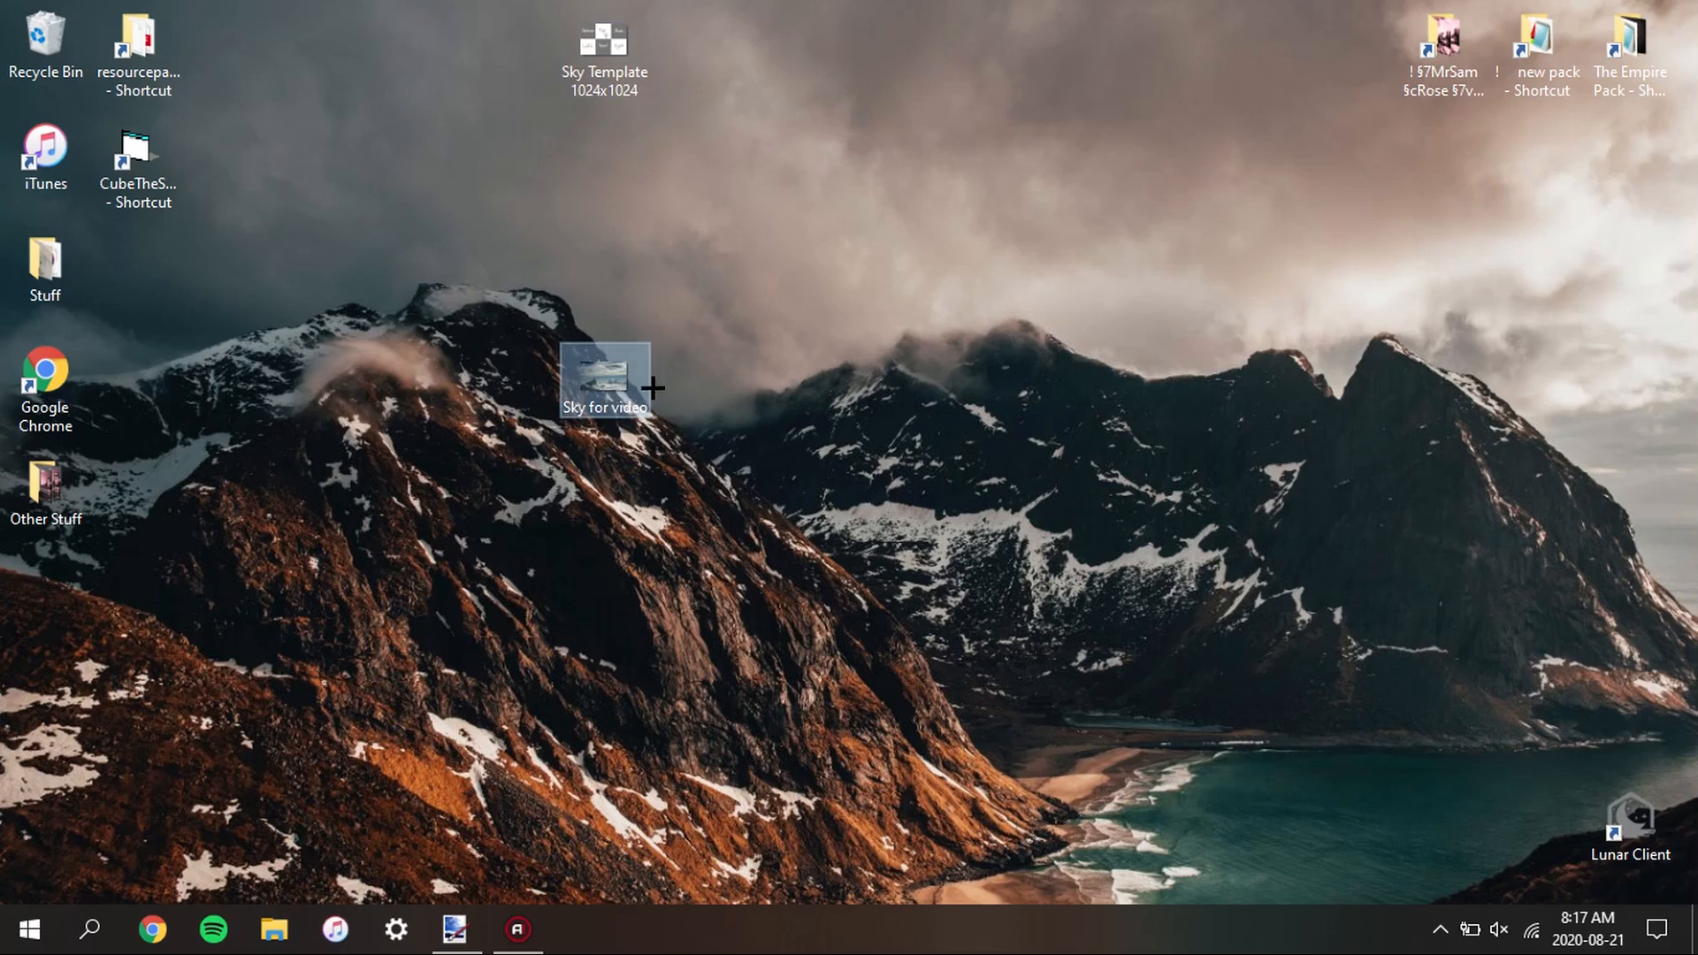
Switch to paint.net and examine the clouds and horizon in the Sky for video.jpg image
left_click(464, 920)
mouse_move(1070, 511)
left_mouse_down()
mouse_move(1008, 489)
mouse_move(1028, 491)
left_mouse_up()
scroll(812, 489, "up", 3)
scroll(626, 490, "down", 6)
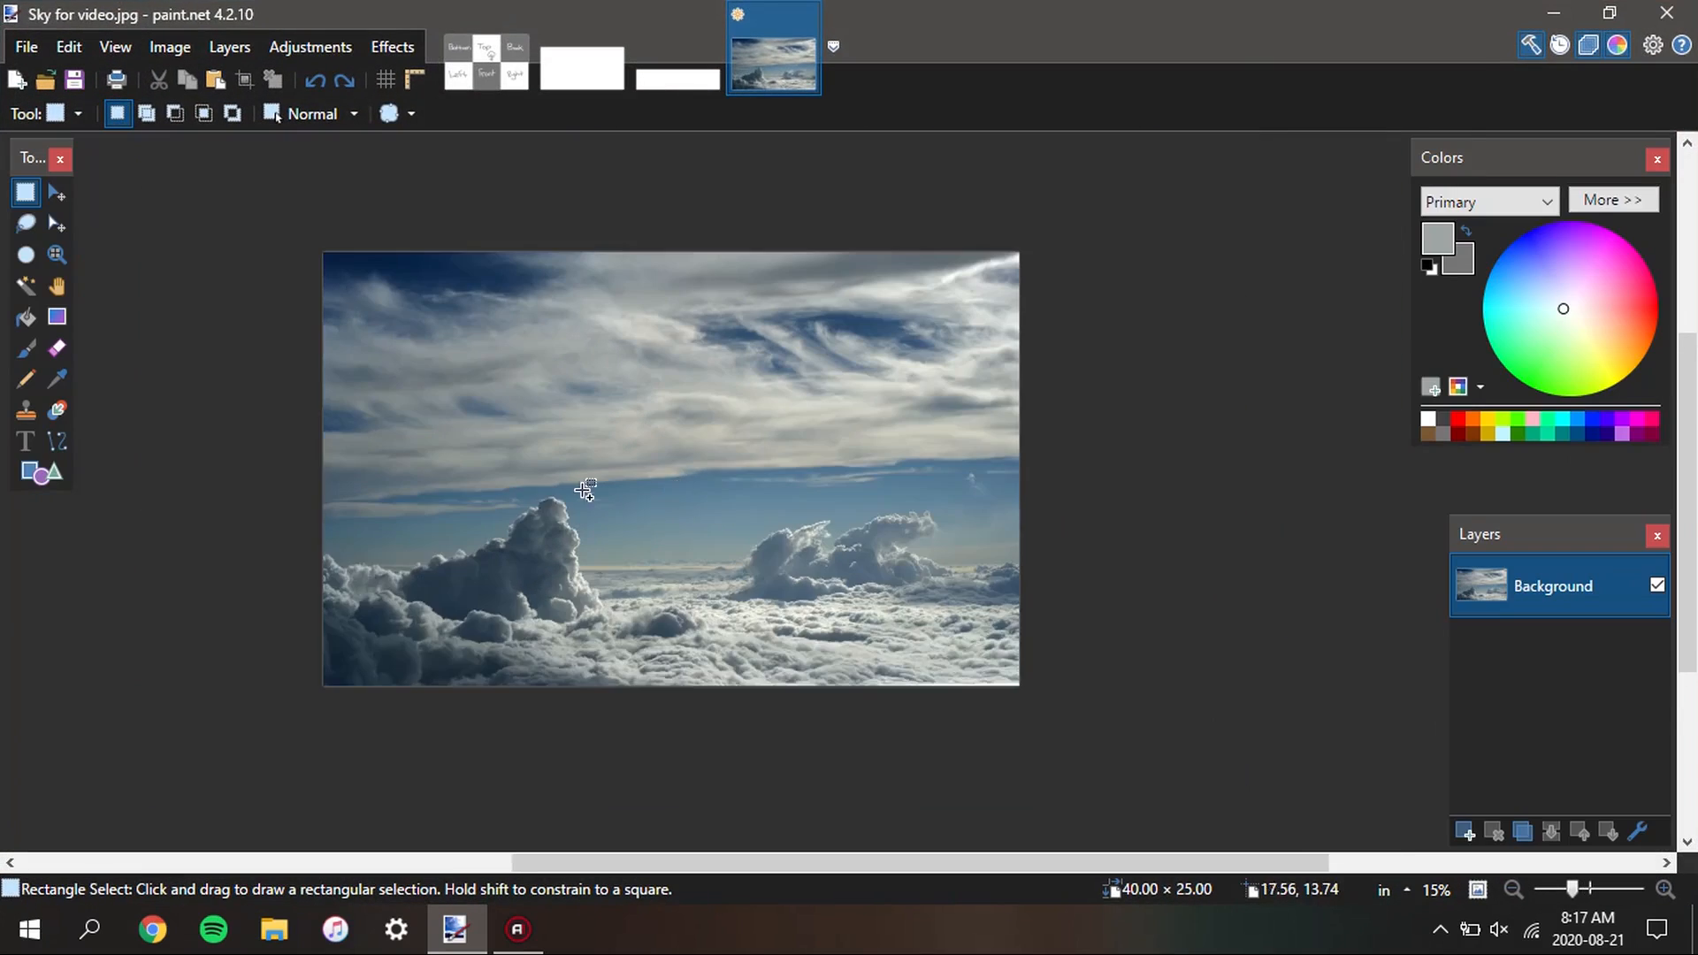
scroll(585, 492, "up", 2)
scroll(796, 497, "down", 1)
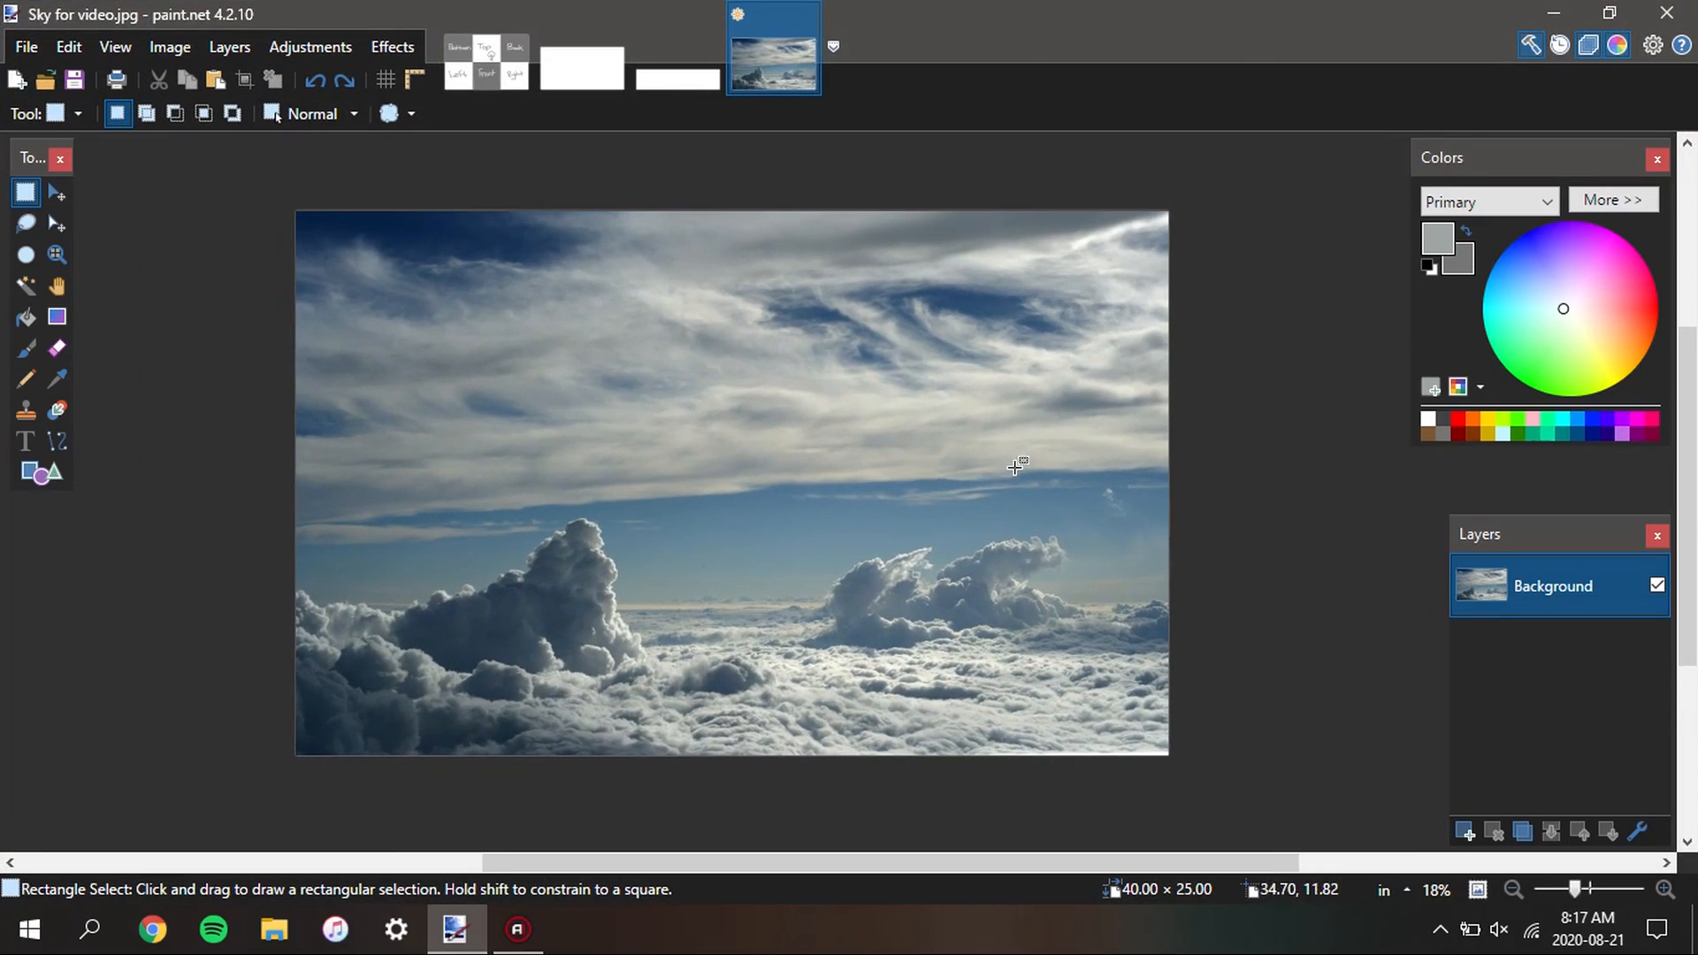
left_click_drag(907, 493, 815, 475)
scroll(895, 492, "up", 1)
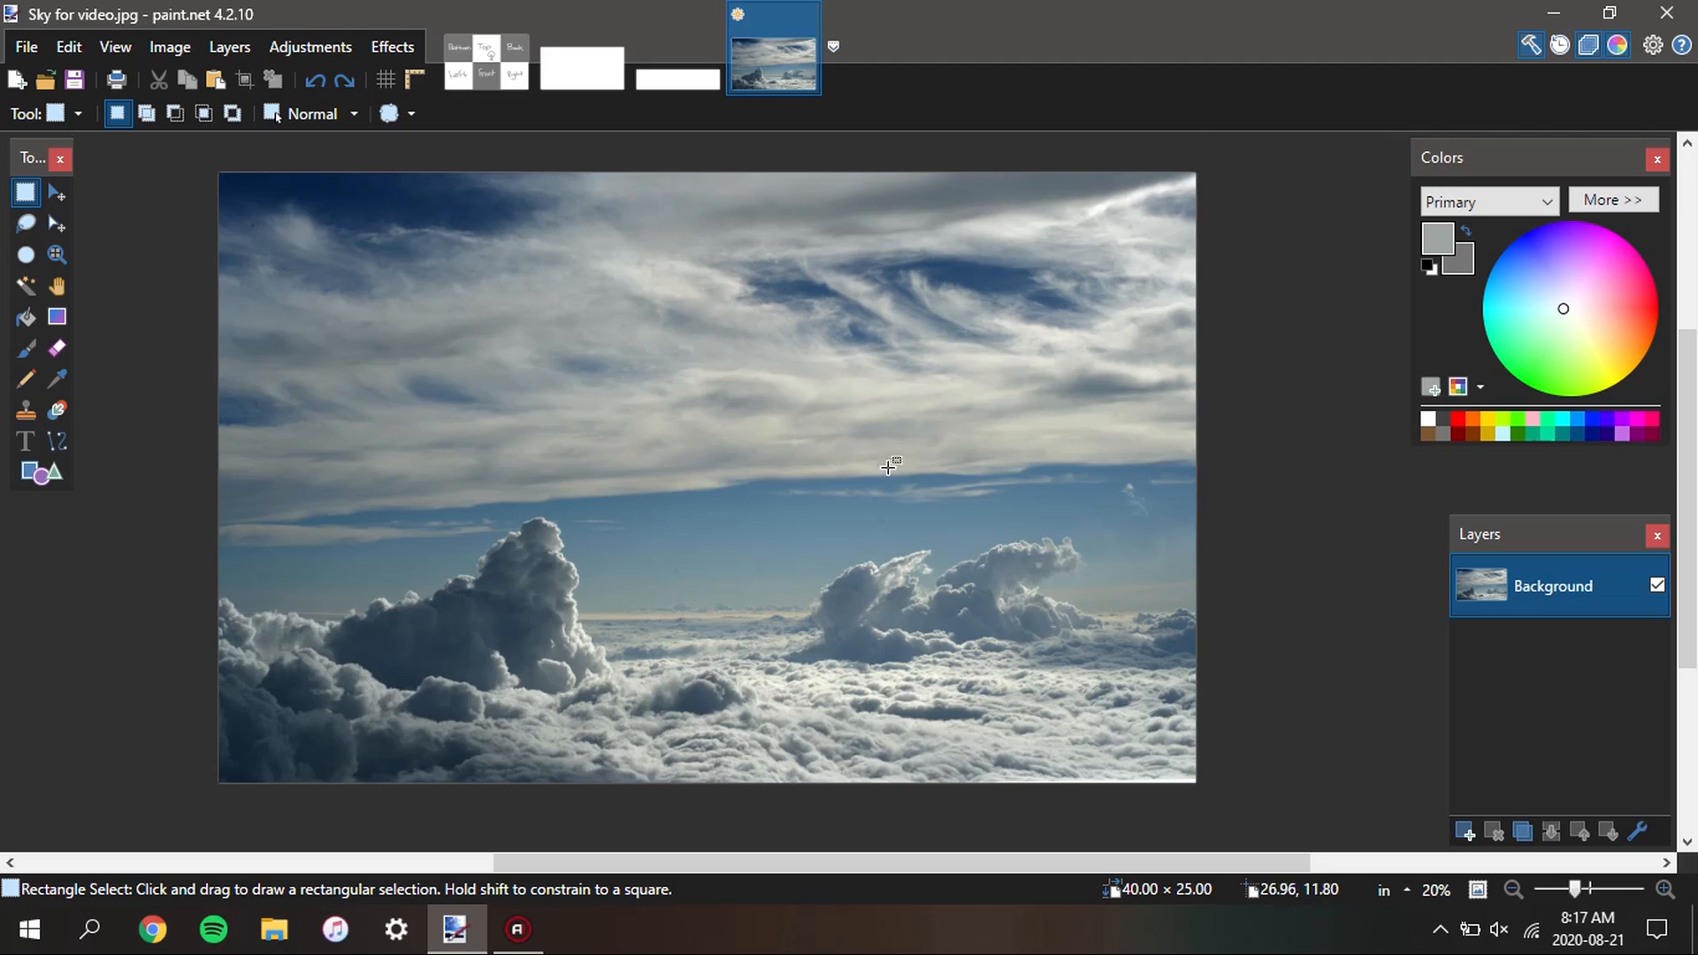
scroll(887, 466, "down", 2)
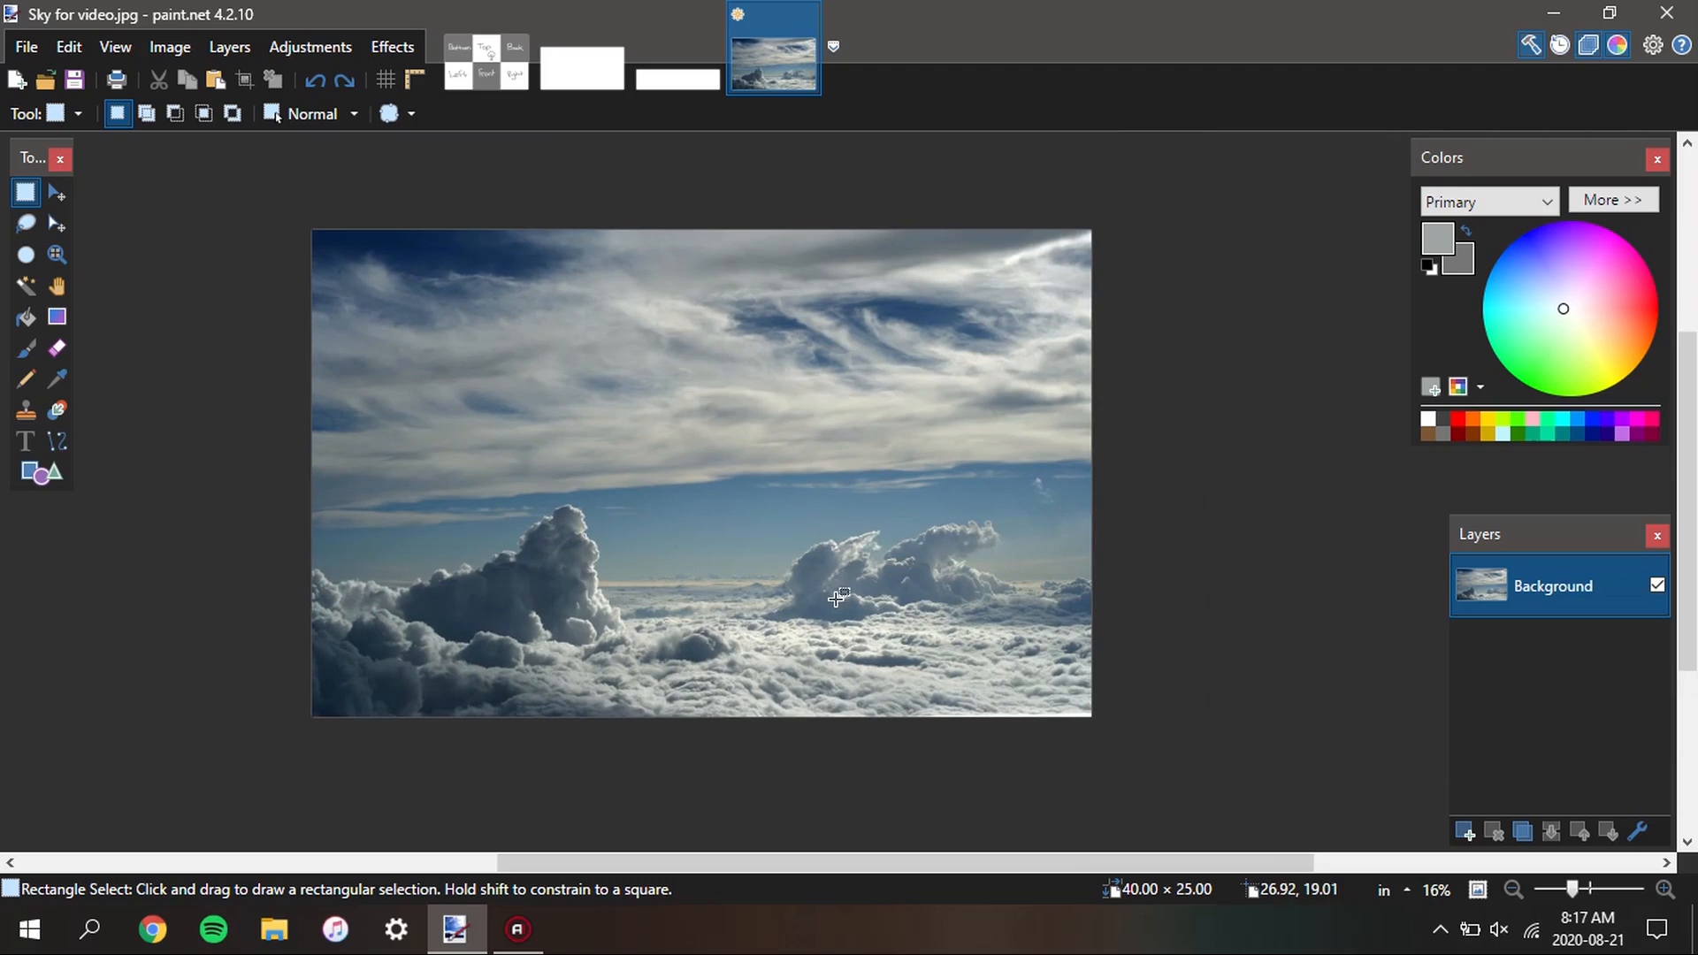
scroll(813, 479, "down", 1)
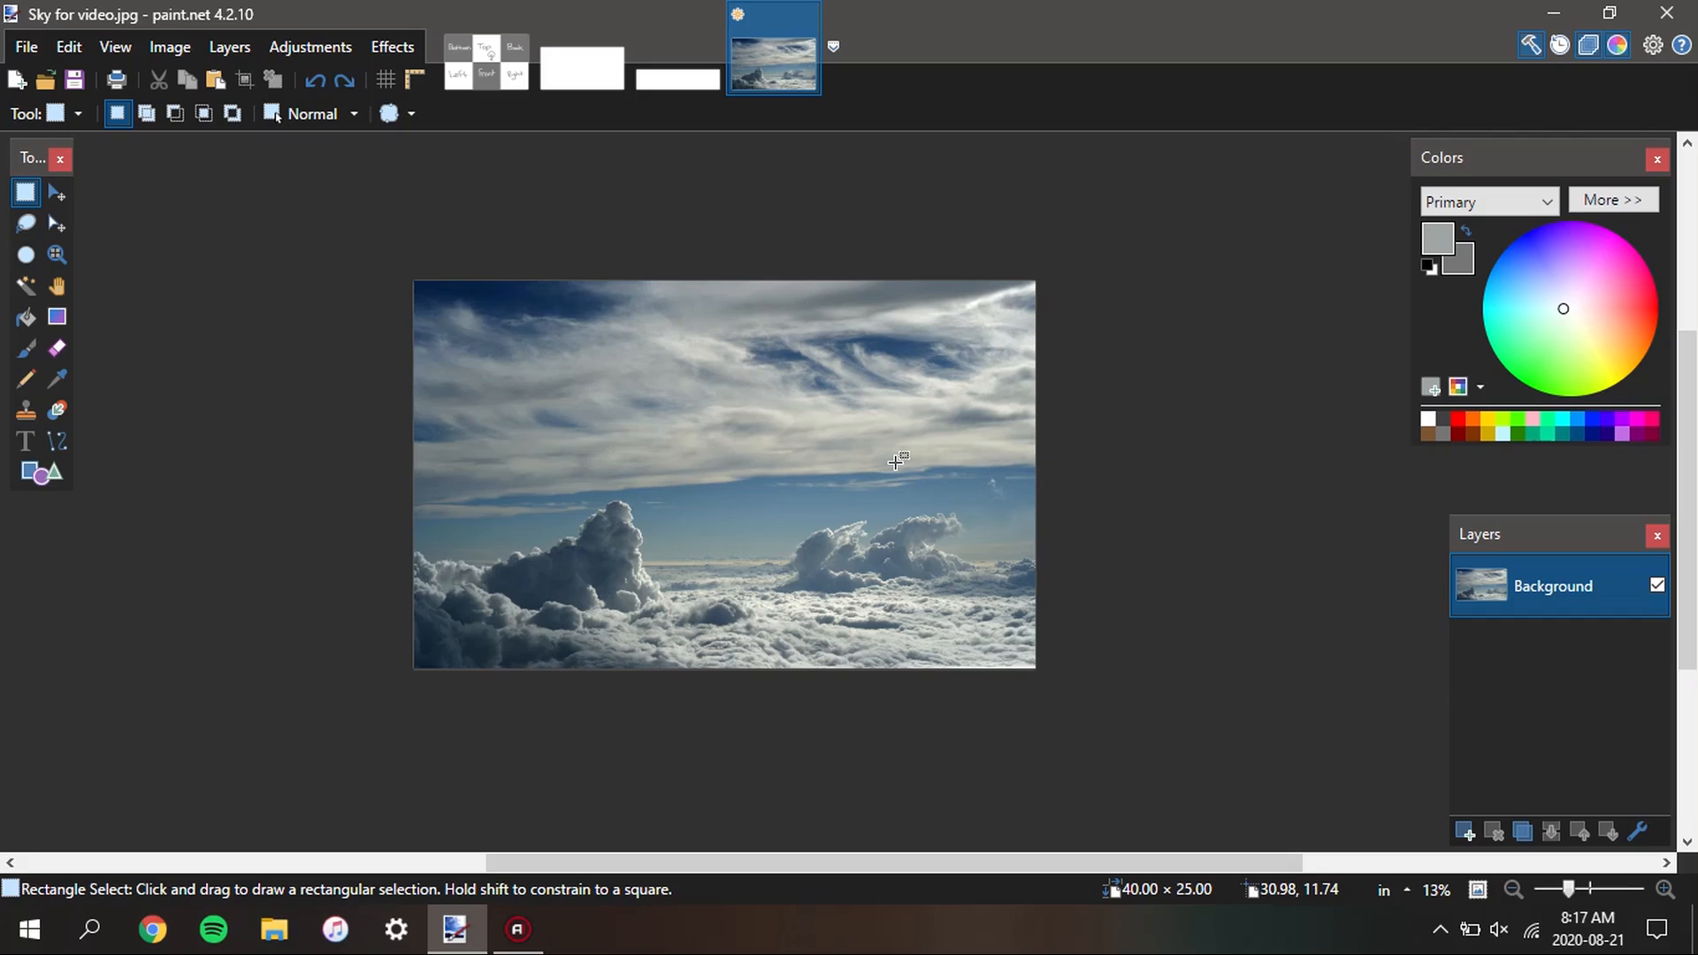
mouse_move(770, 437)
left_mouse_down()
mouse_move(830, 425)
mouse_move(786, 414)
left_mouse_up()
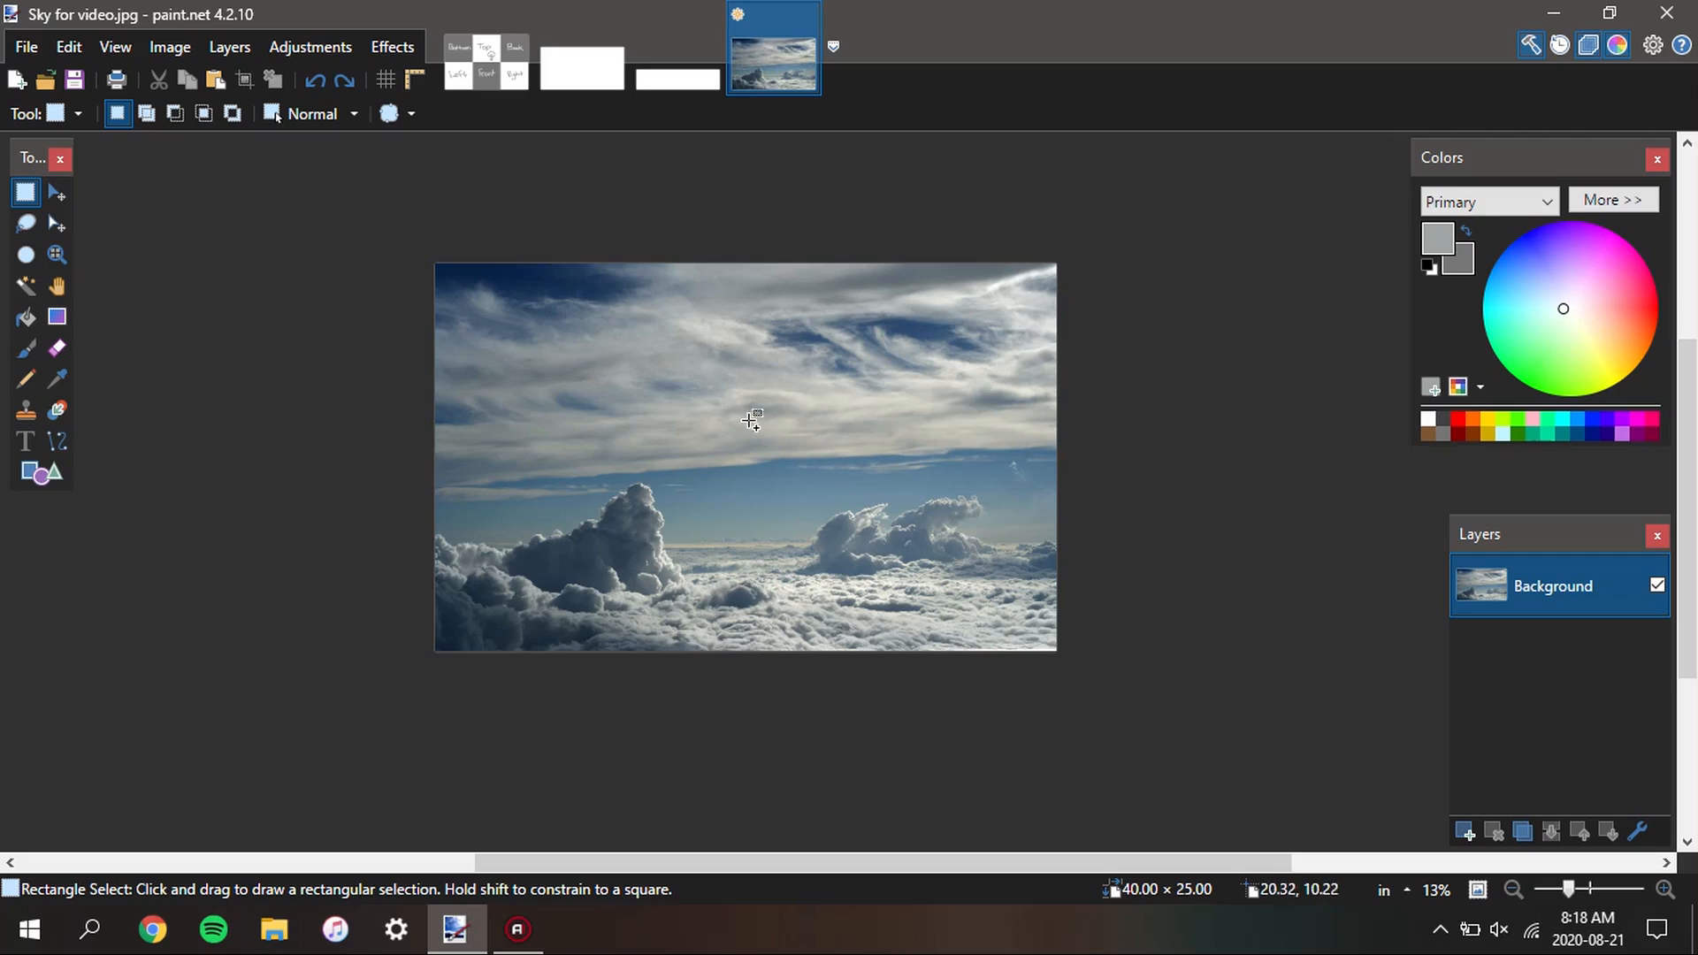
scroll(729, 452, "down", 1)
left_click_drag(728, 452, 858, 482)
left_click_drag(737, 506, 530, 428)
scroll(548, 295, "up", 1)
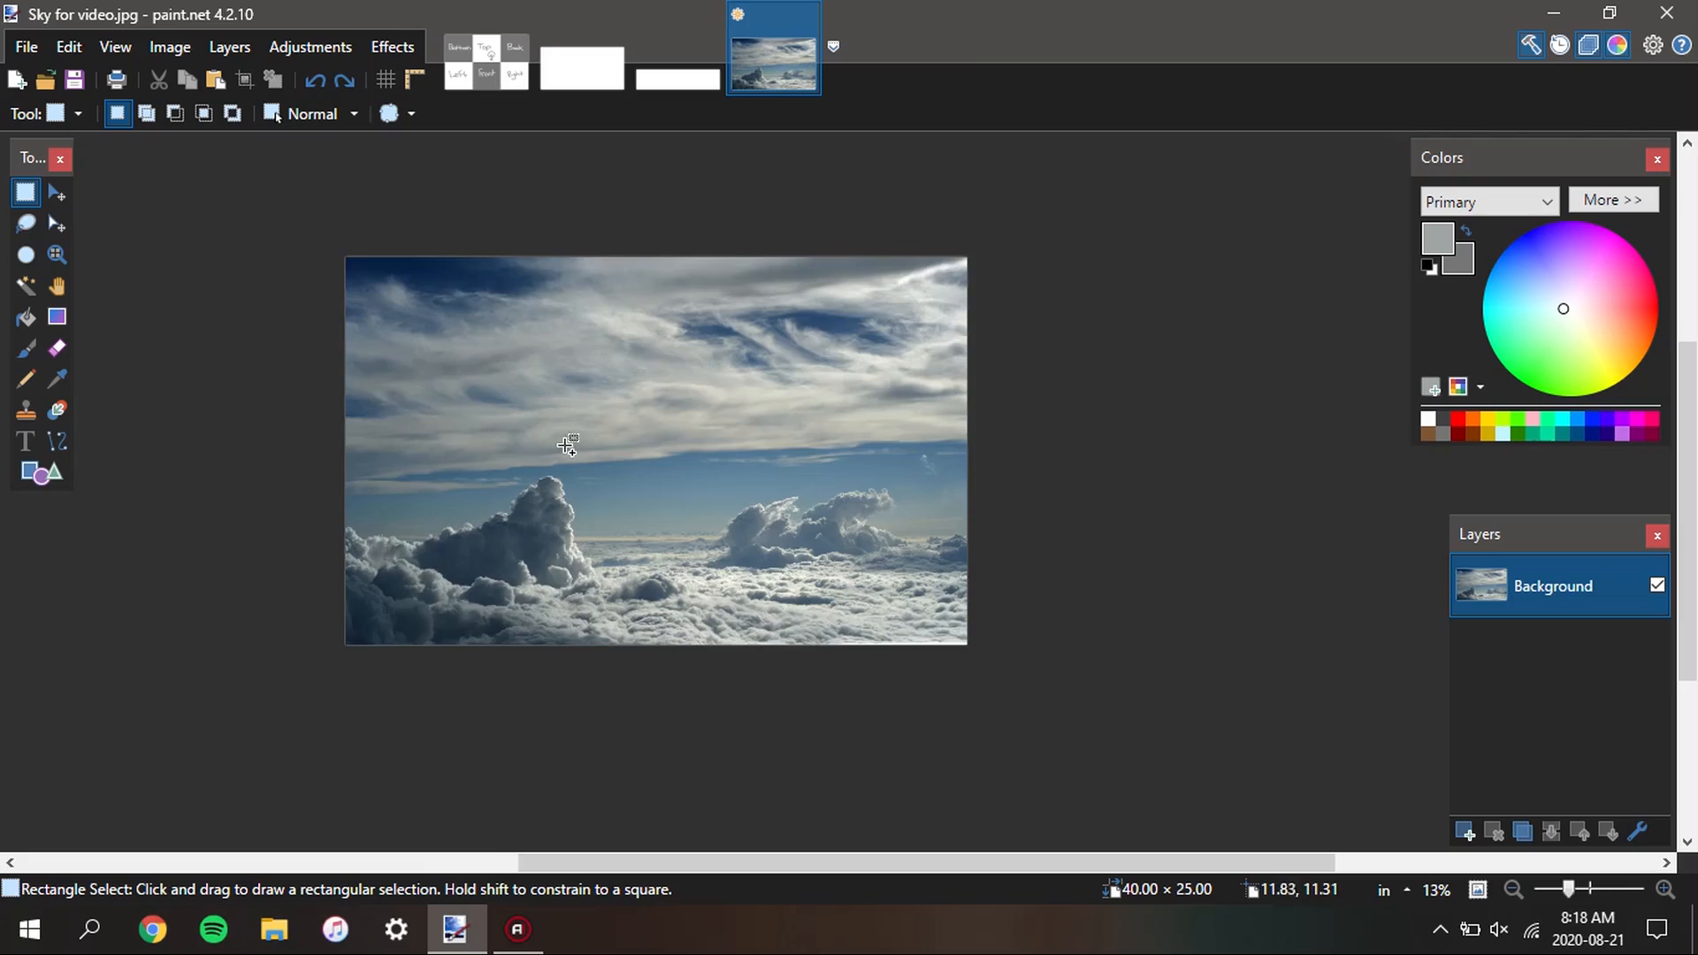
scroll(625, 466, "down", 1)
scroll(664, 456, "up", 1)
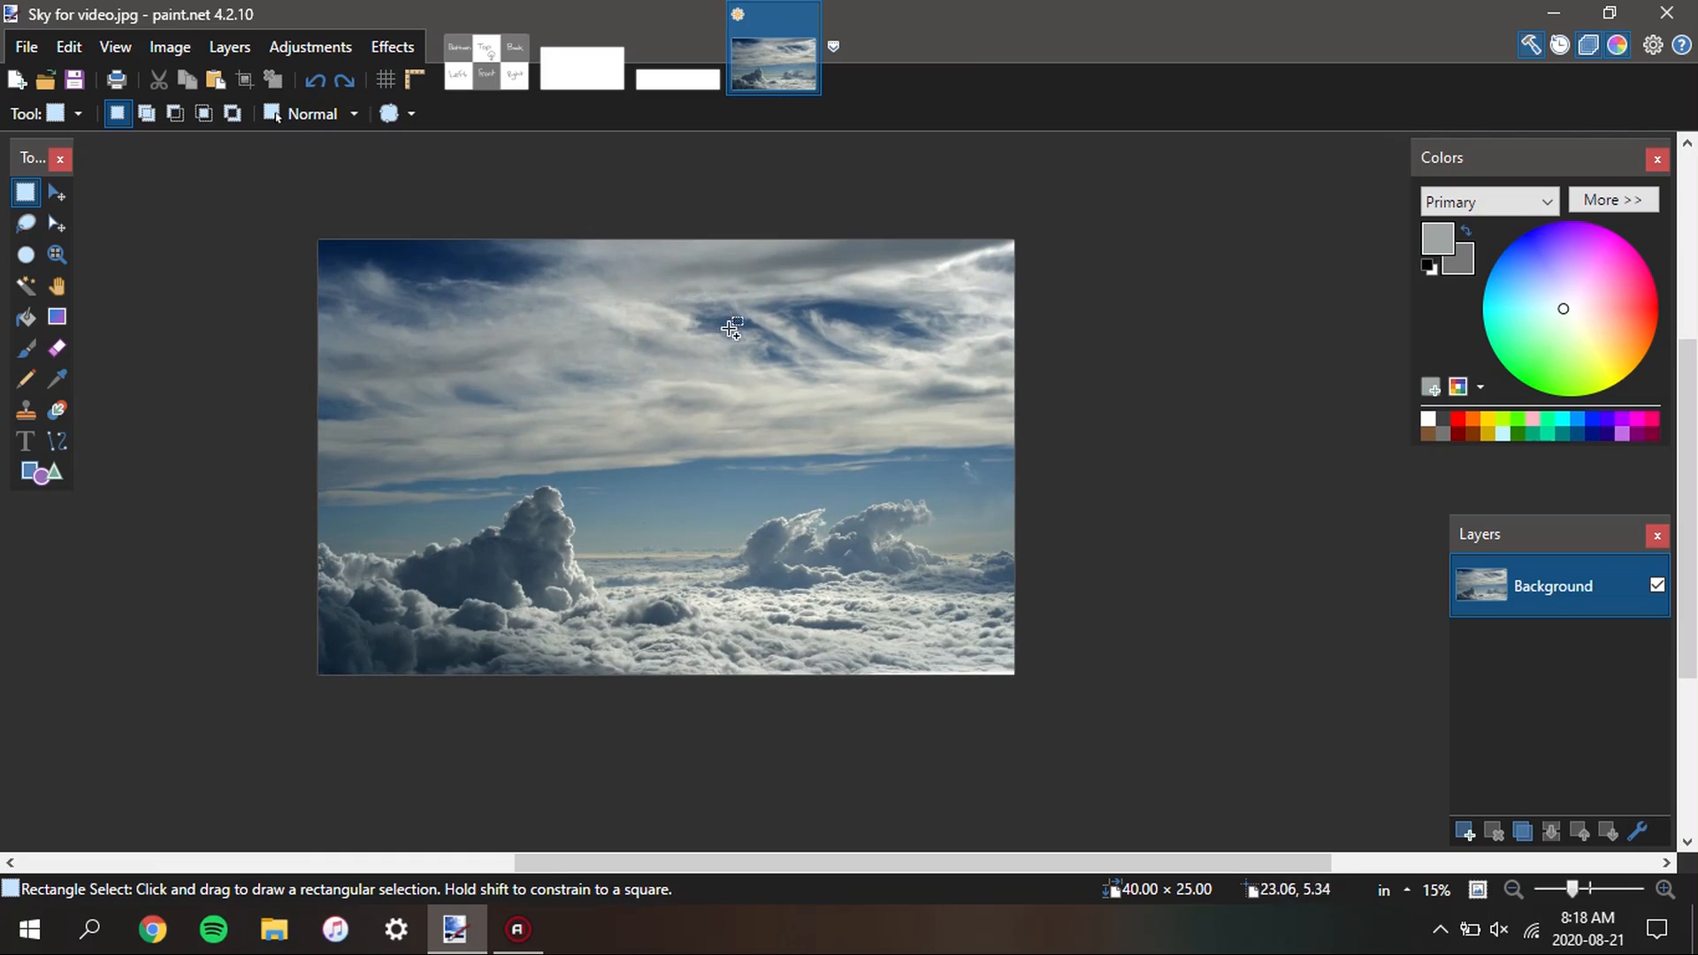
scroll(777, 328, "down", 2)
scroll(770, 341, "up", 2)
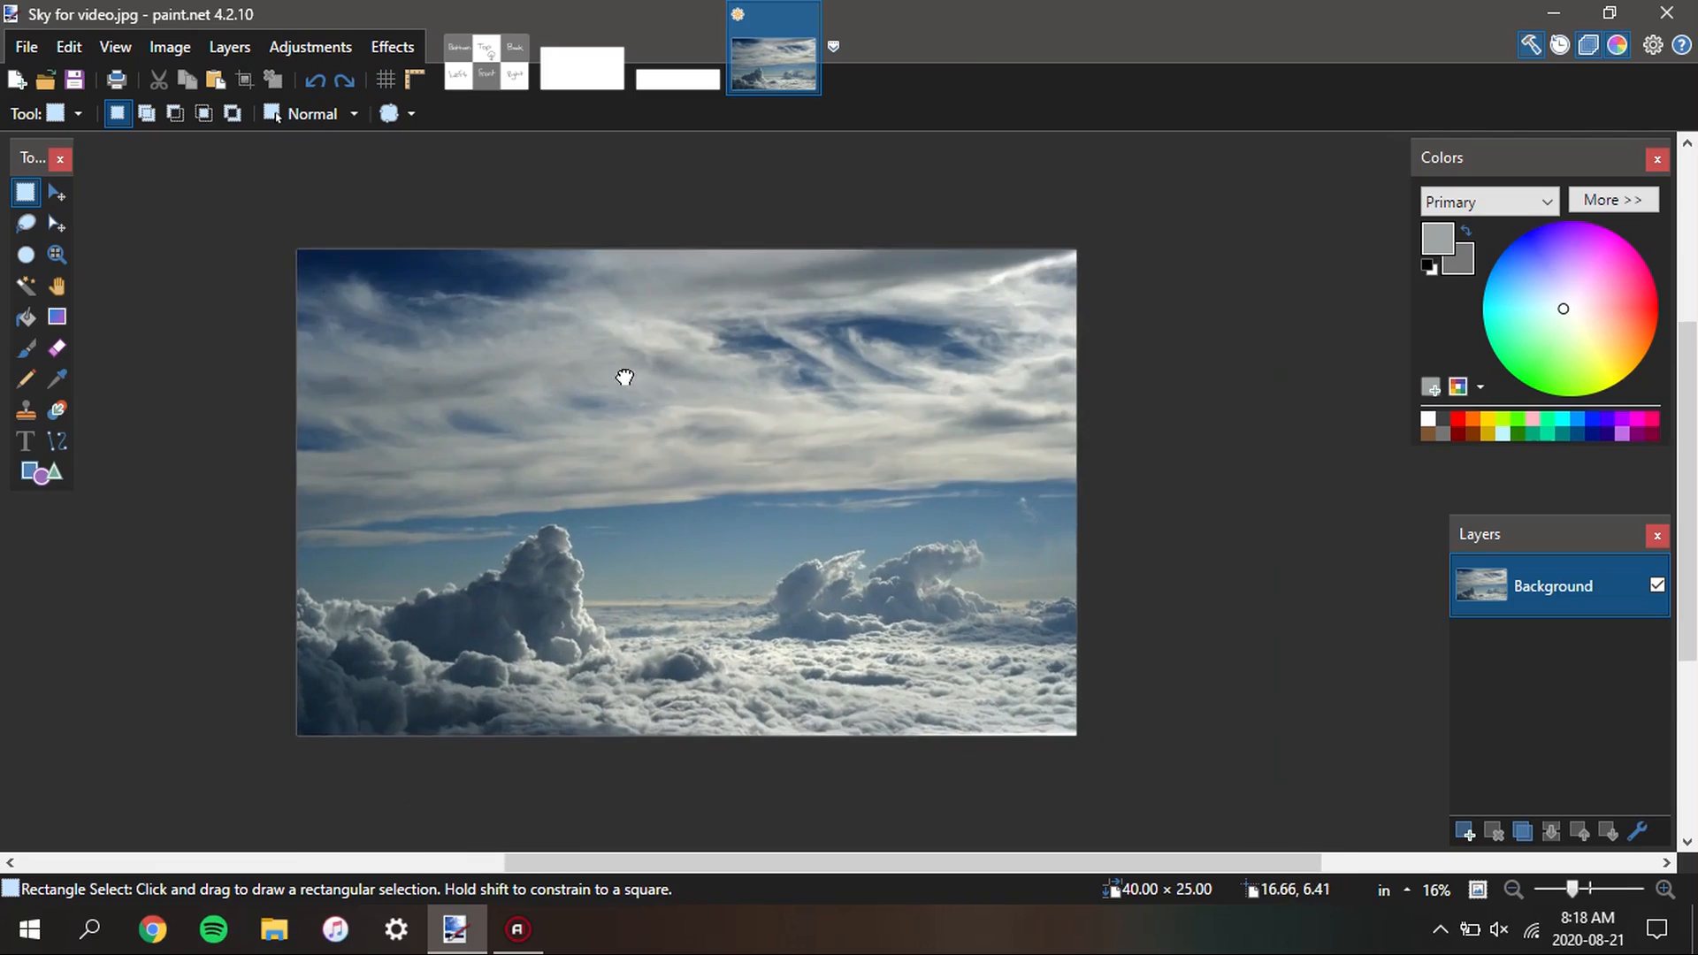
mouse_move(608, 364)
left_mouse_down()
mouse_move(731, 353)
mouse_move(660, 380)
mouse_move(691, 387)
mouse_move(599, 413)
mouse_move(623, 388)
left_mouse_up()
scroll(601, 395, "down", 1)
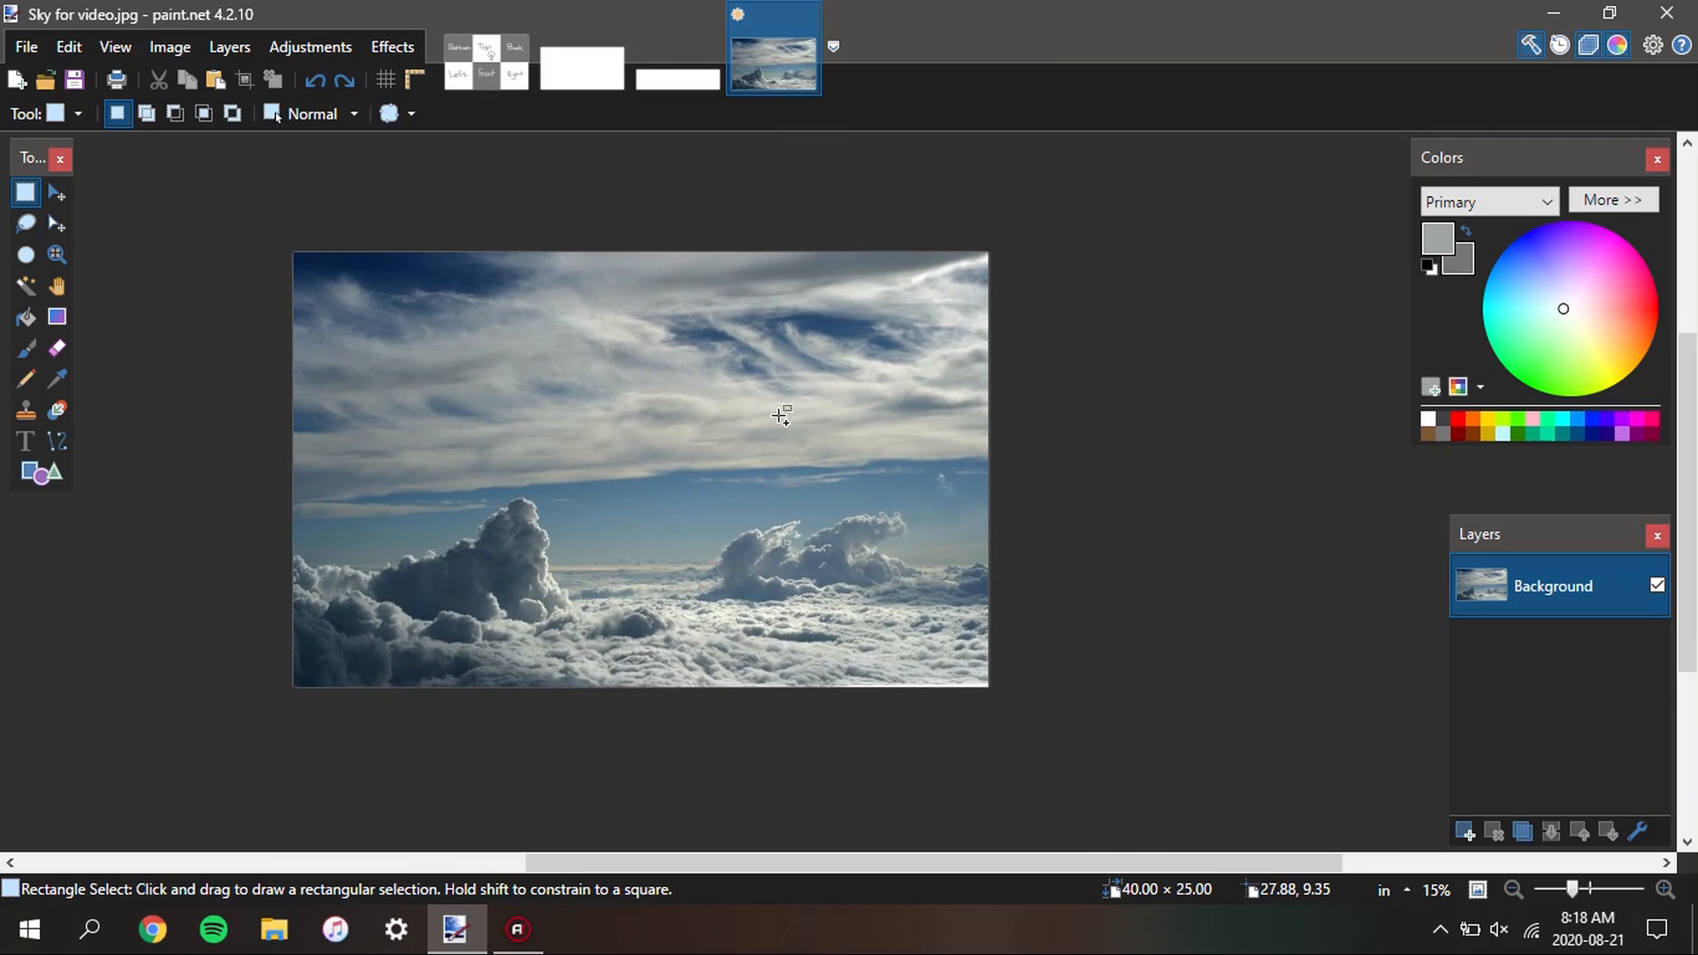
scroll(761, 455, "down", 1)
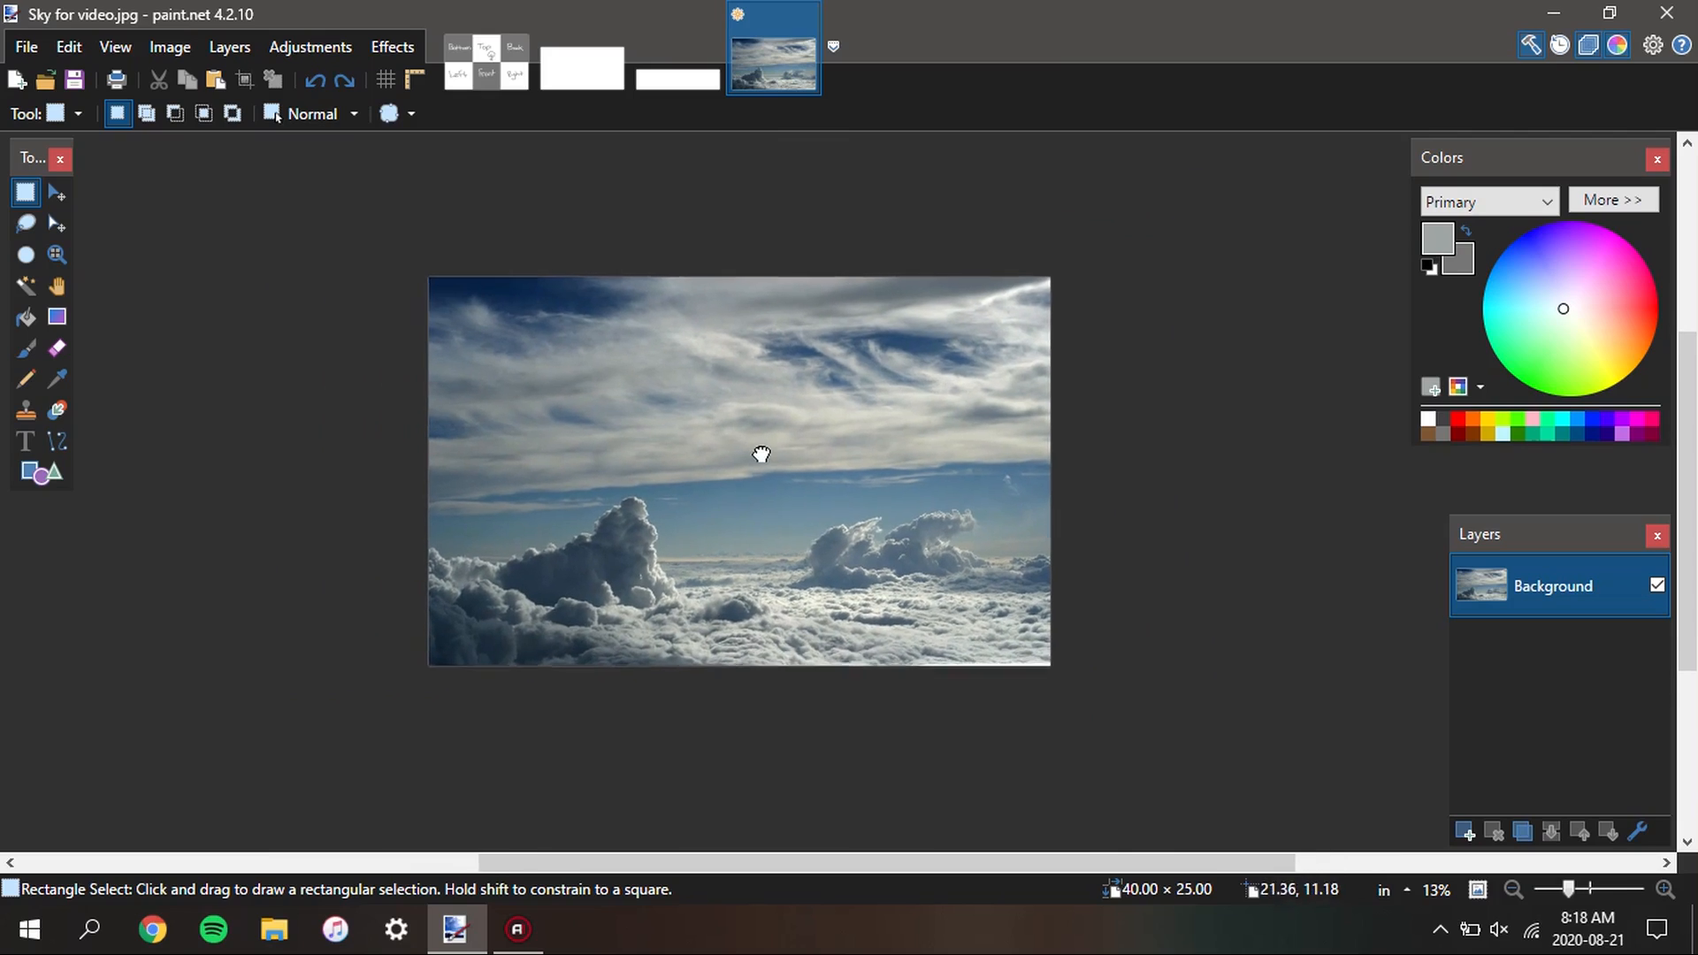
Raise the sky photo's saturation to 124 with a Hue / Saturation adjustment, leaving hue and lightness at 0
left_click(310, 46)
left_click(354, 254)
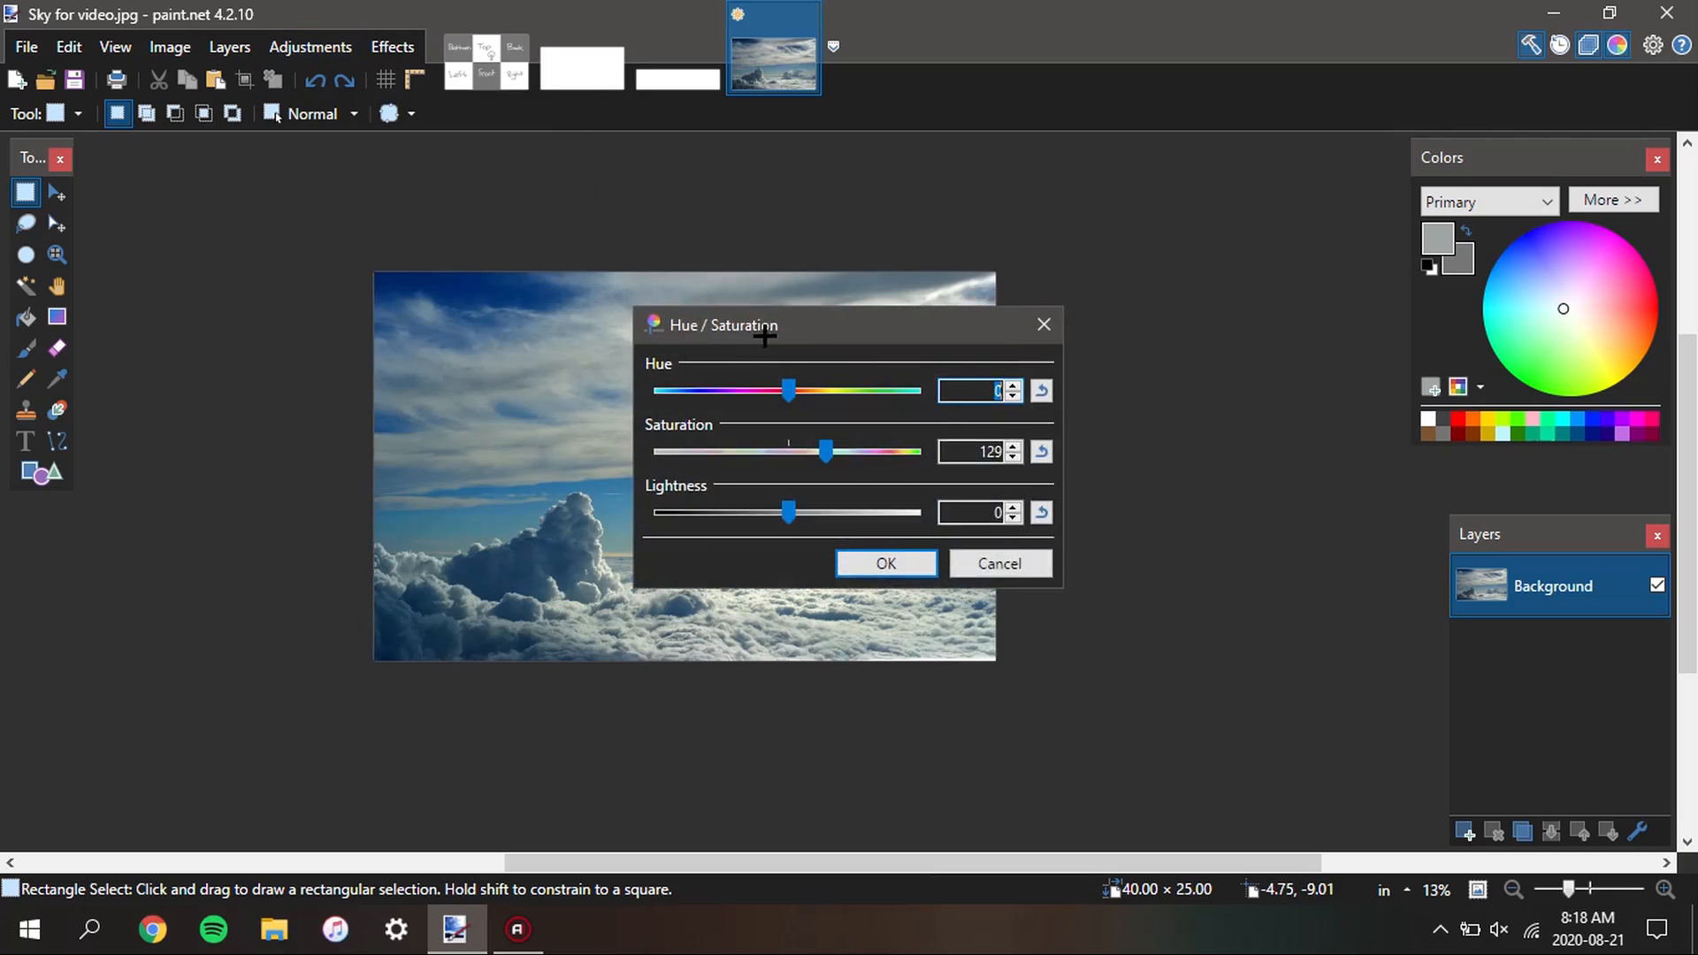
left_click_drag(764, 334, 983, 326)
mouse_move(1045, 444)
left_mouse_down()
mouse_move(1005, 439)
mouse_move(1037, 444)
left_mouse_up()
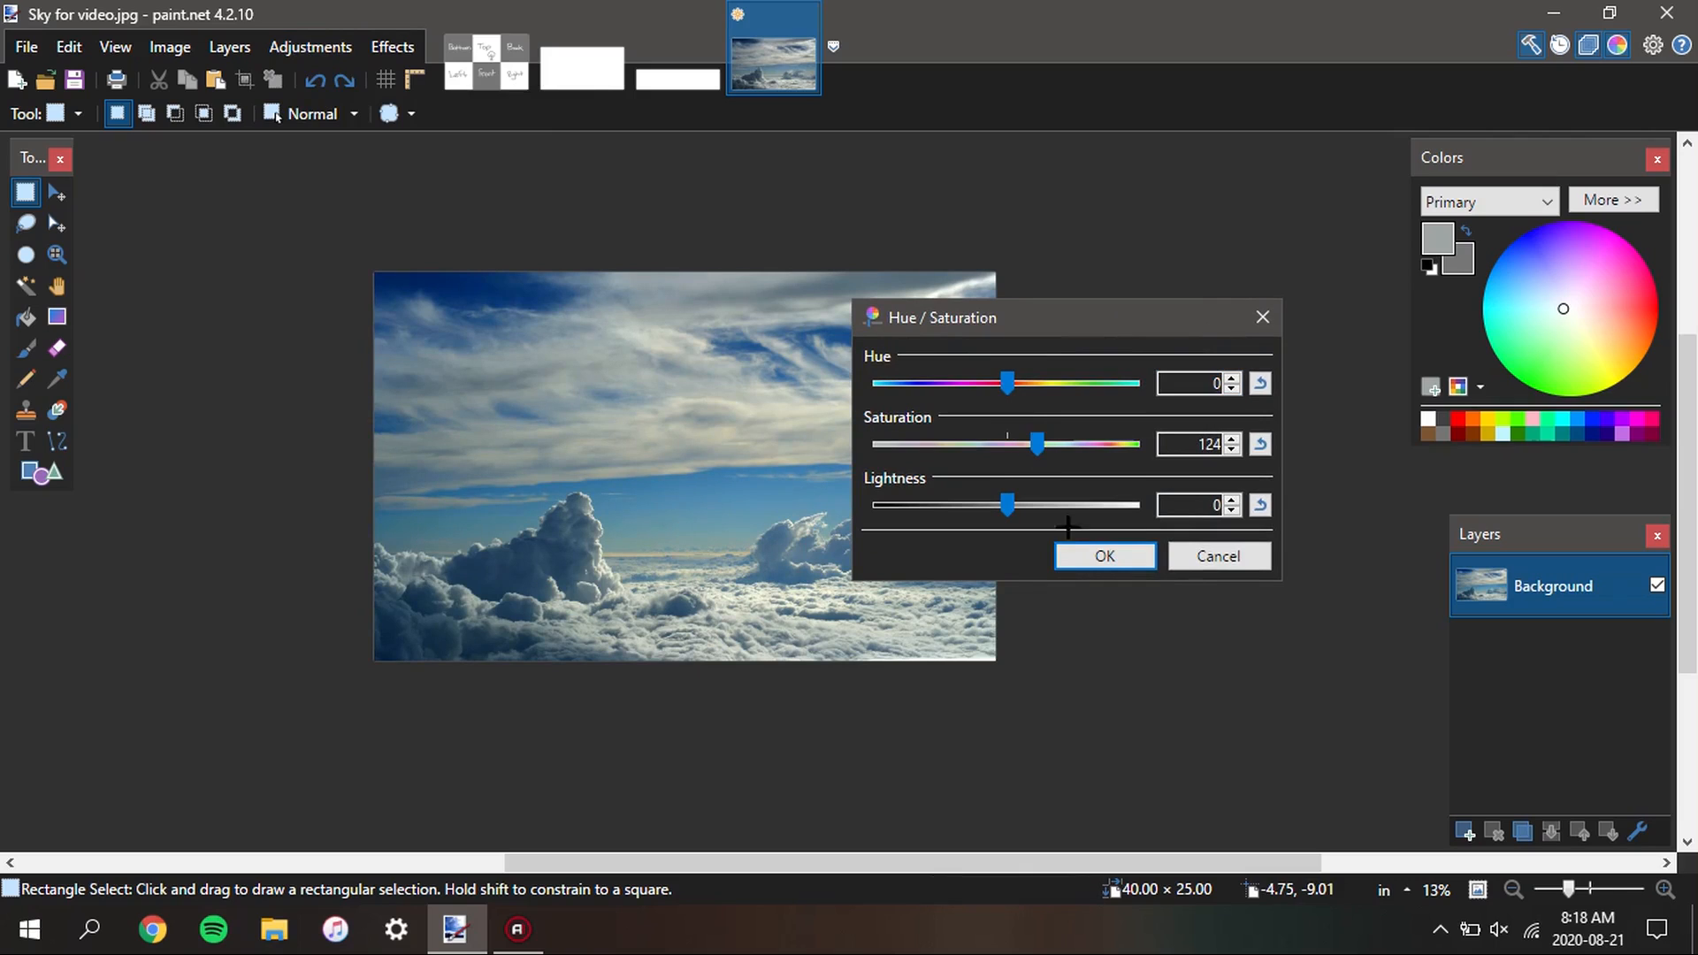
left_click(1072, 554)
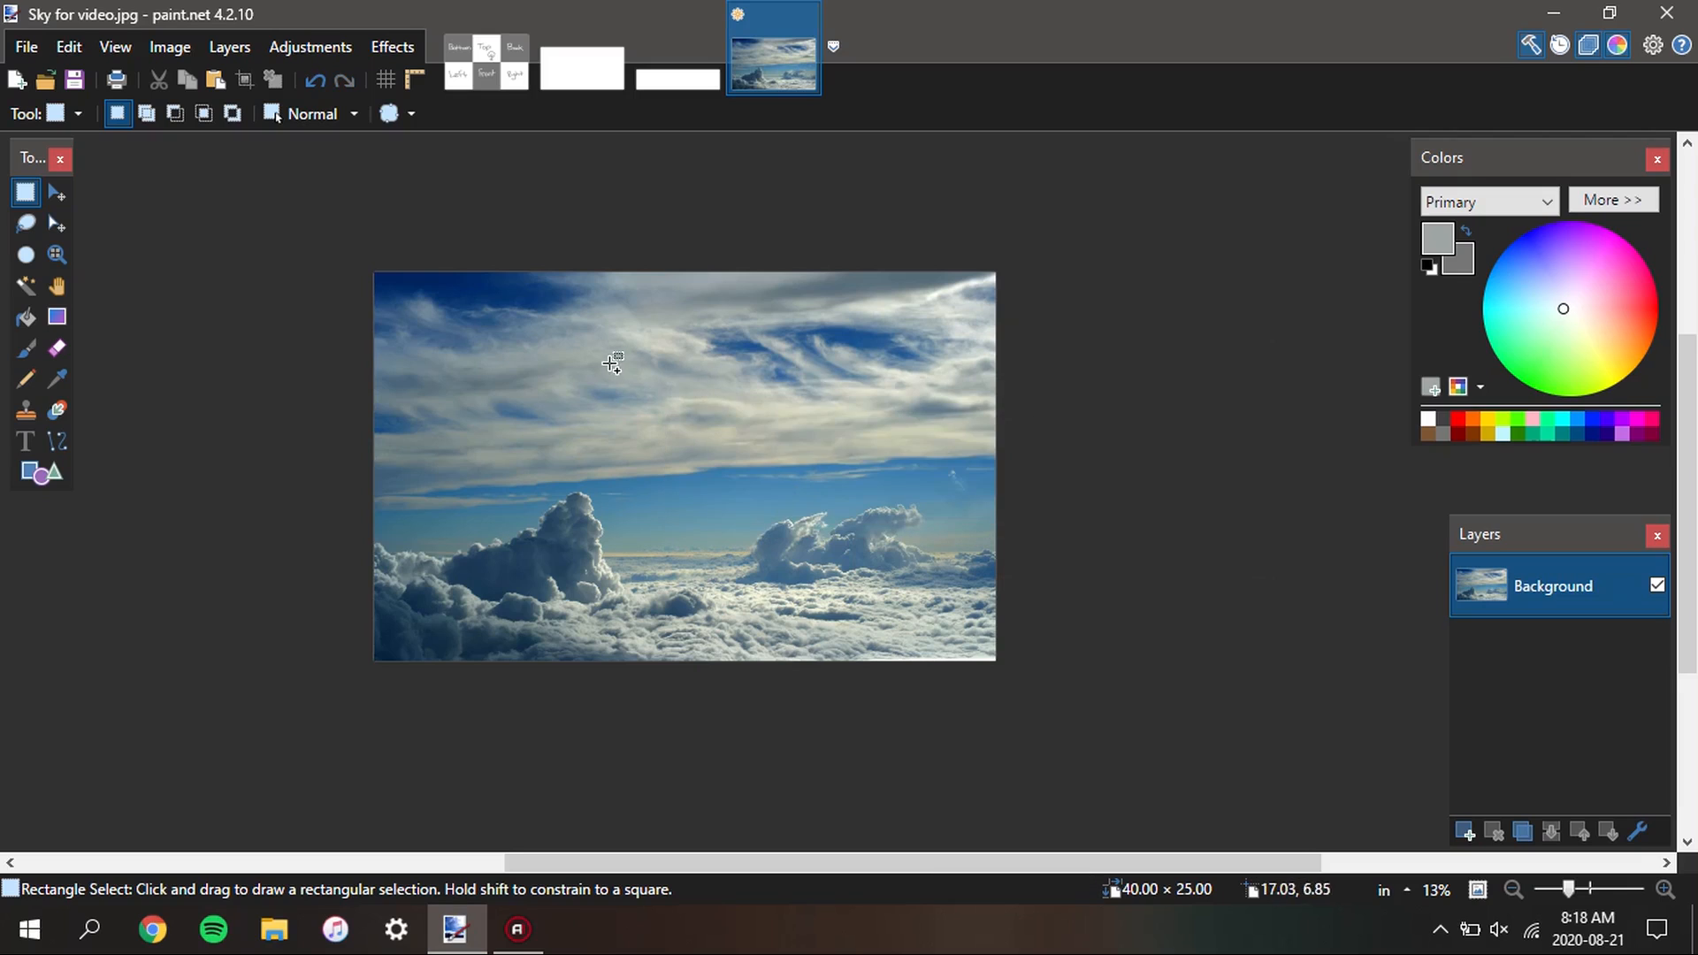
Examine the six-face layout in Sky Template 1024x1024.png, focusing on the stick figure in the Top face
scroll(612, 364, "down", 2)
scroll(679, 455, "up", 3)
scroll(686, 355, "up", 1)
left_click_drag(685, 356, 676, 403)
left_click(492, 55)
scroll(669, 384, "down", 1)
scroll(642, 445, "up", 1)
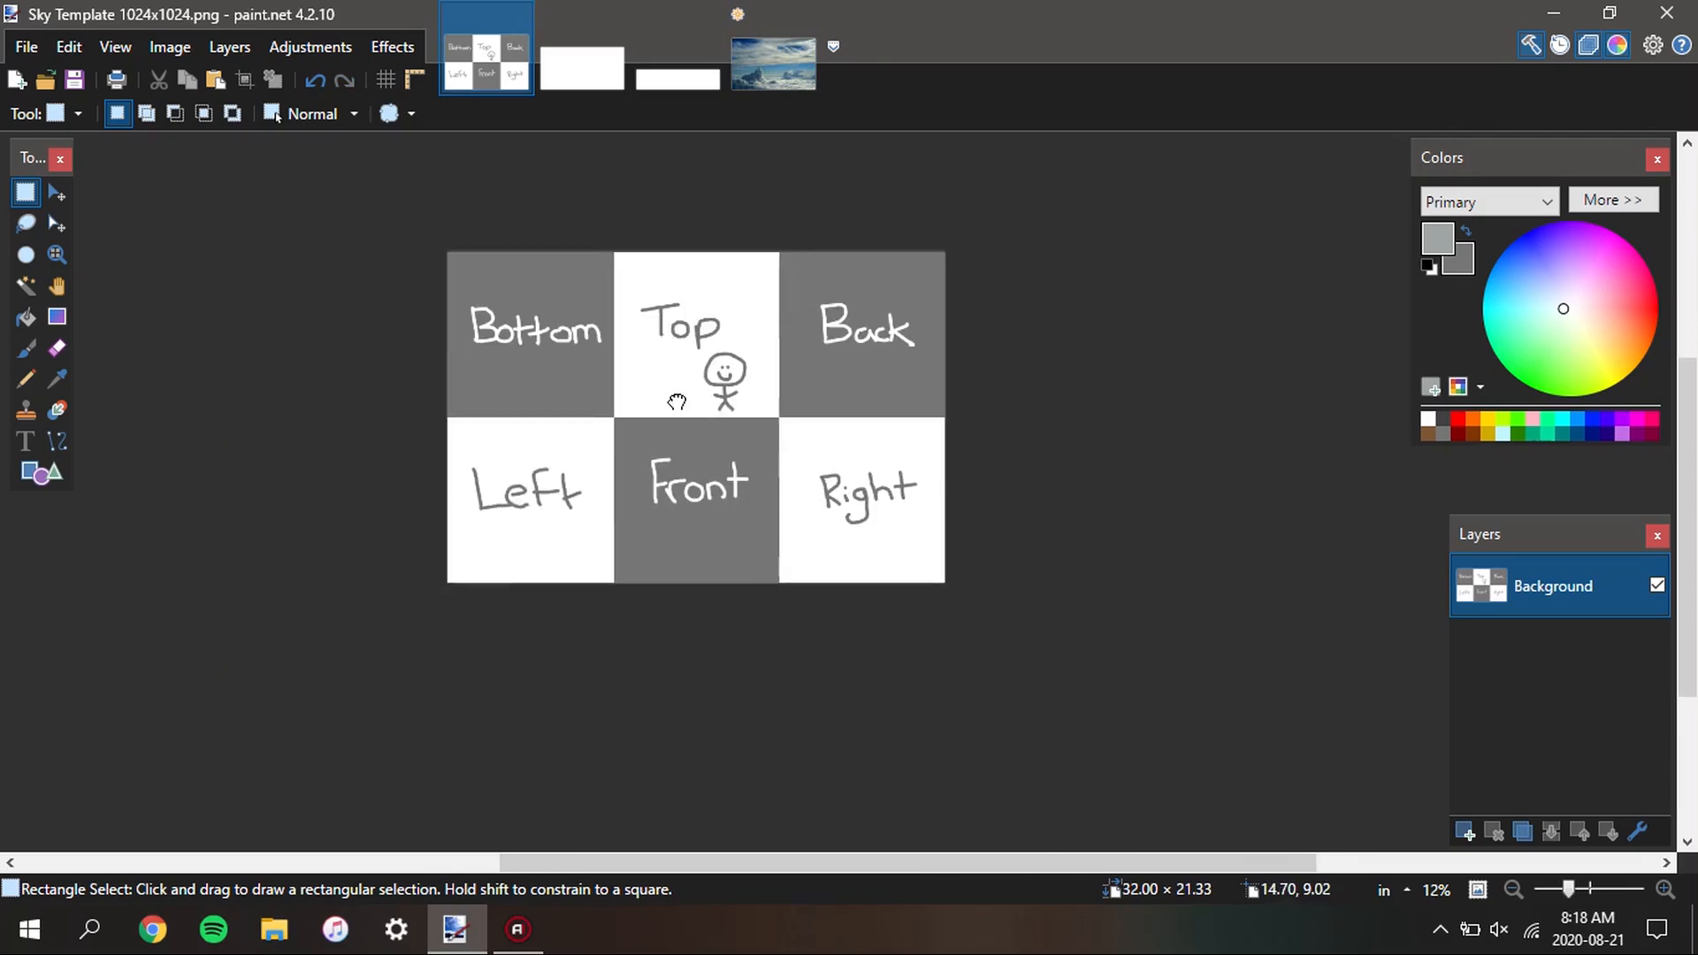
scroll(676, 402, "up", 1)
scroll(806, 443, "up", 2)
scroll(718, 304, "up", 3)
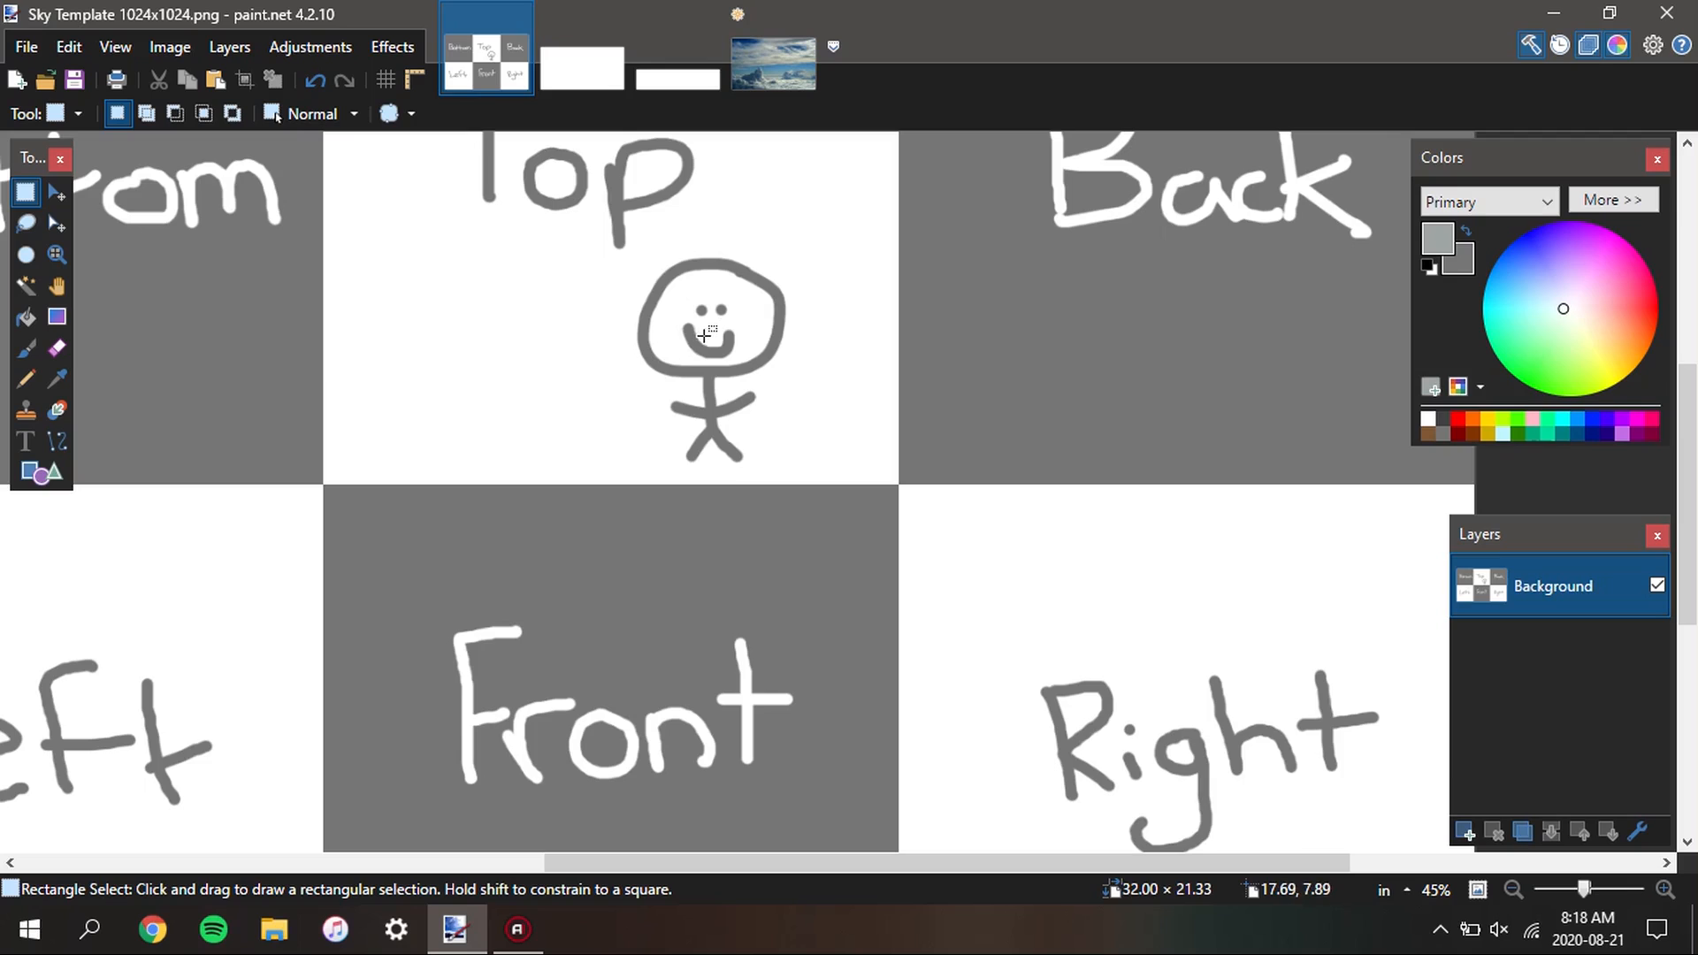
left_click_drag(576, 230, 808, 490)
key("ctrl+d")
scroll(833, 441, "down", 2)
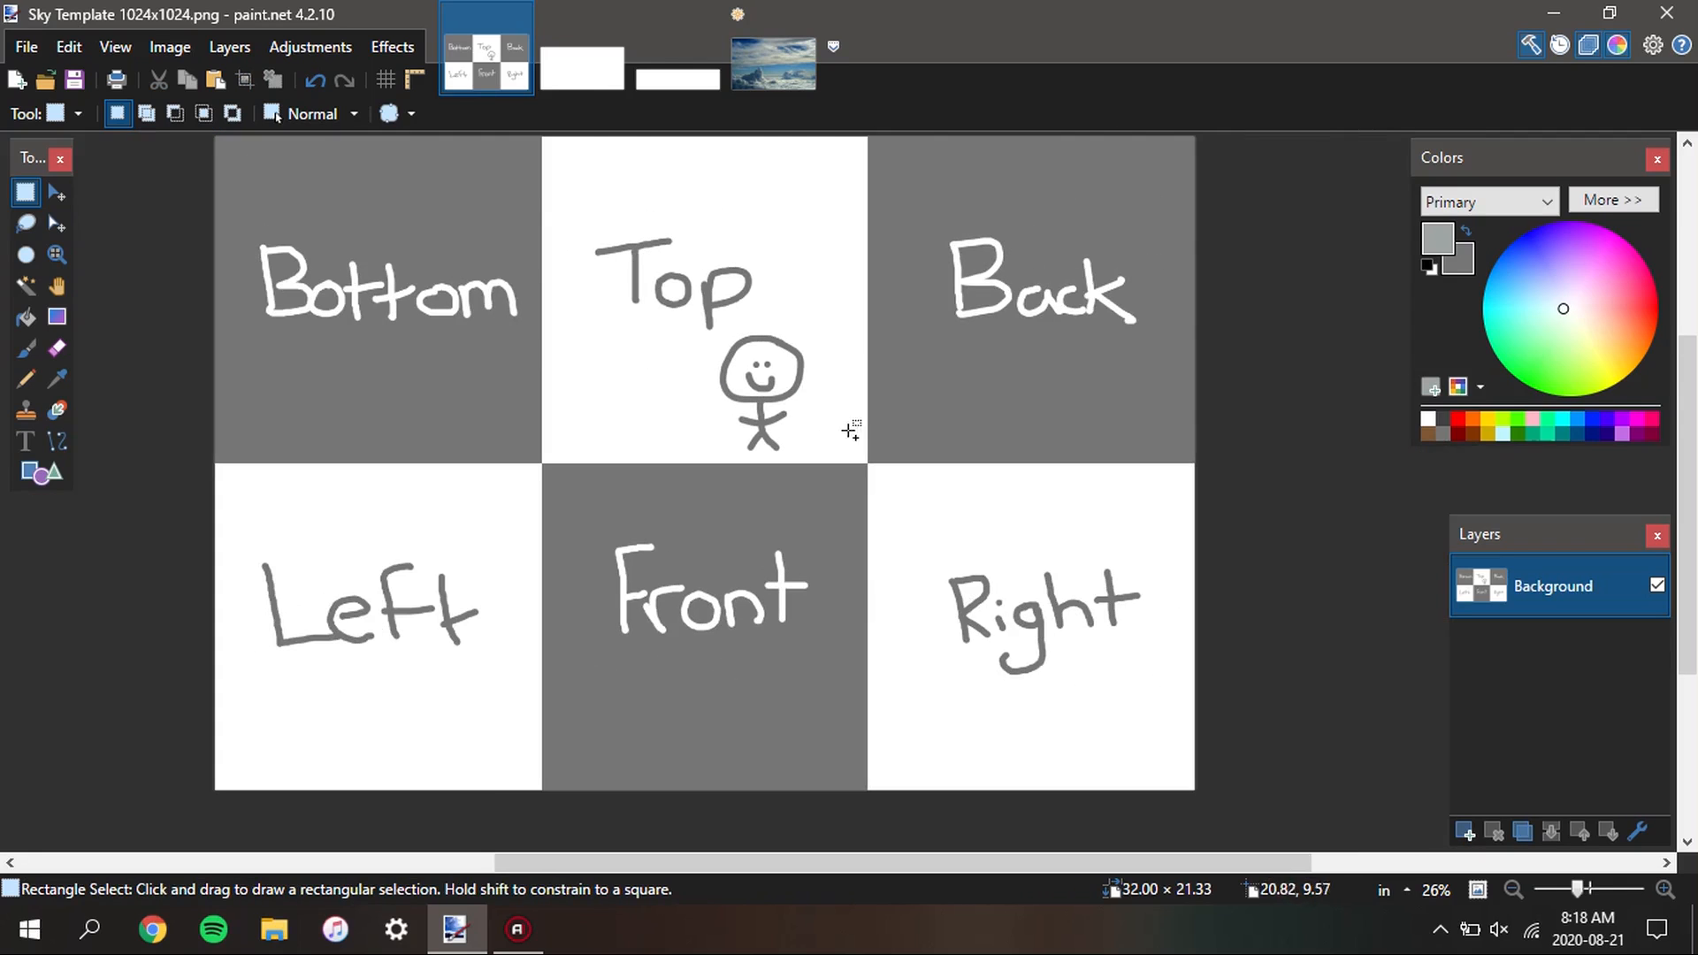
scroll(800, 441, "down", 3)
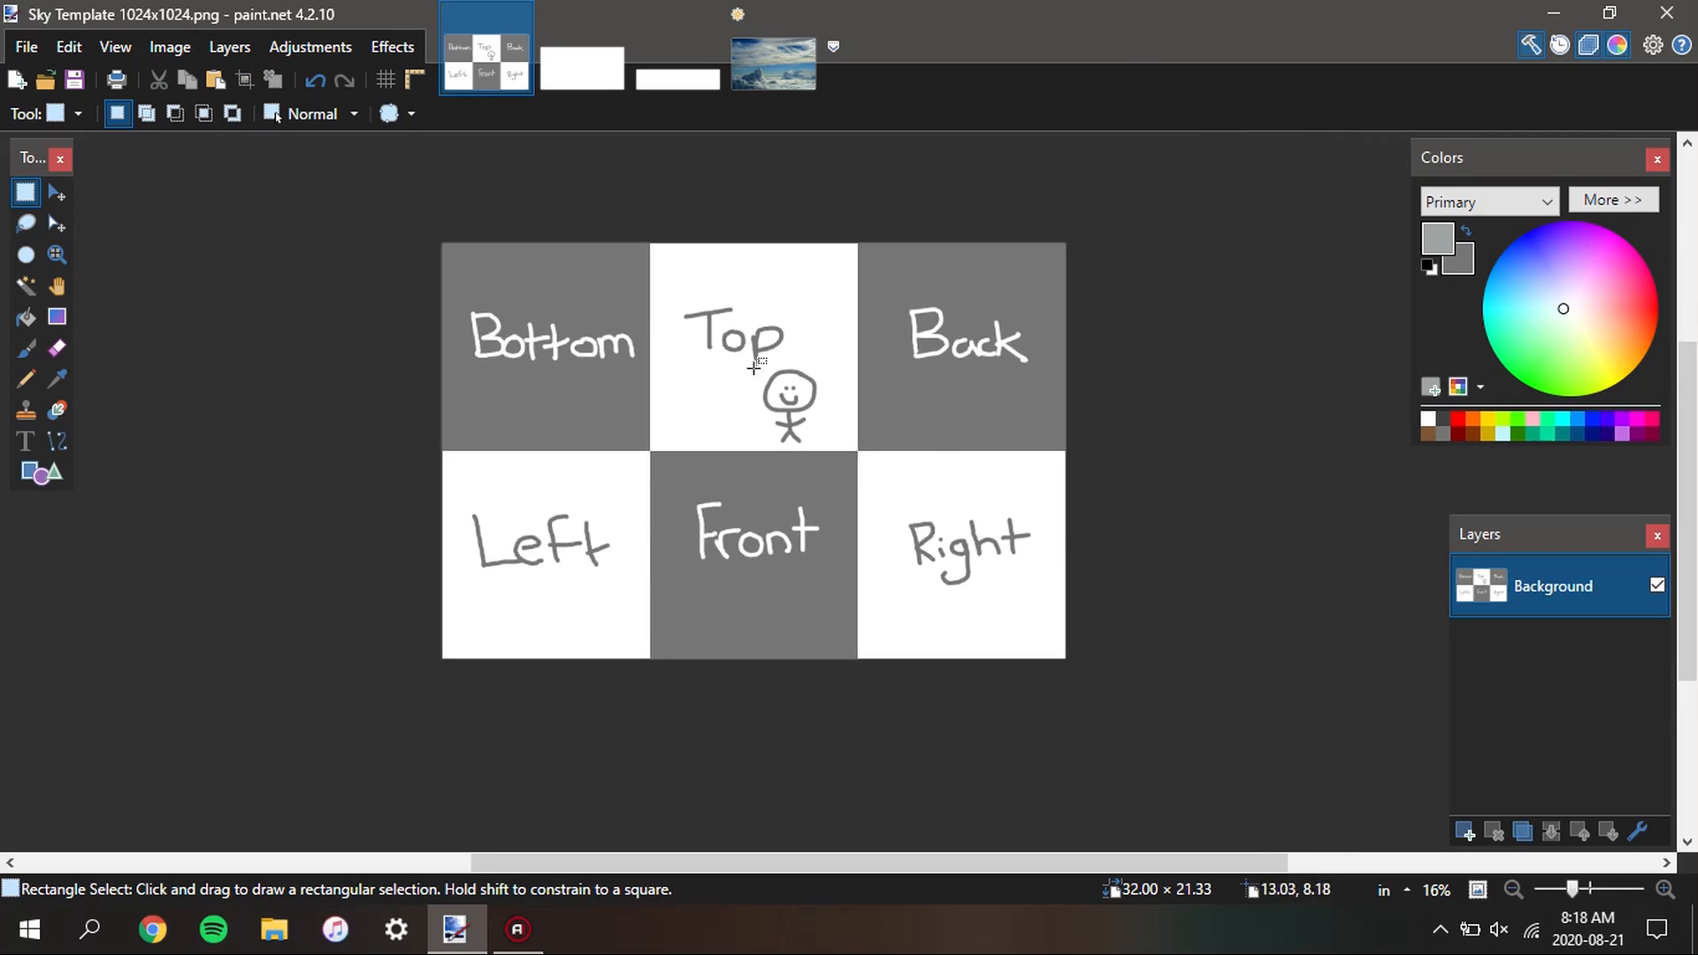
scroll(780, 552, "down", 2)
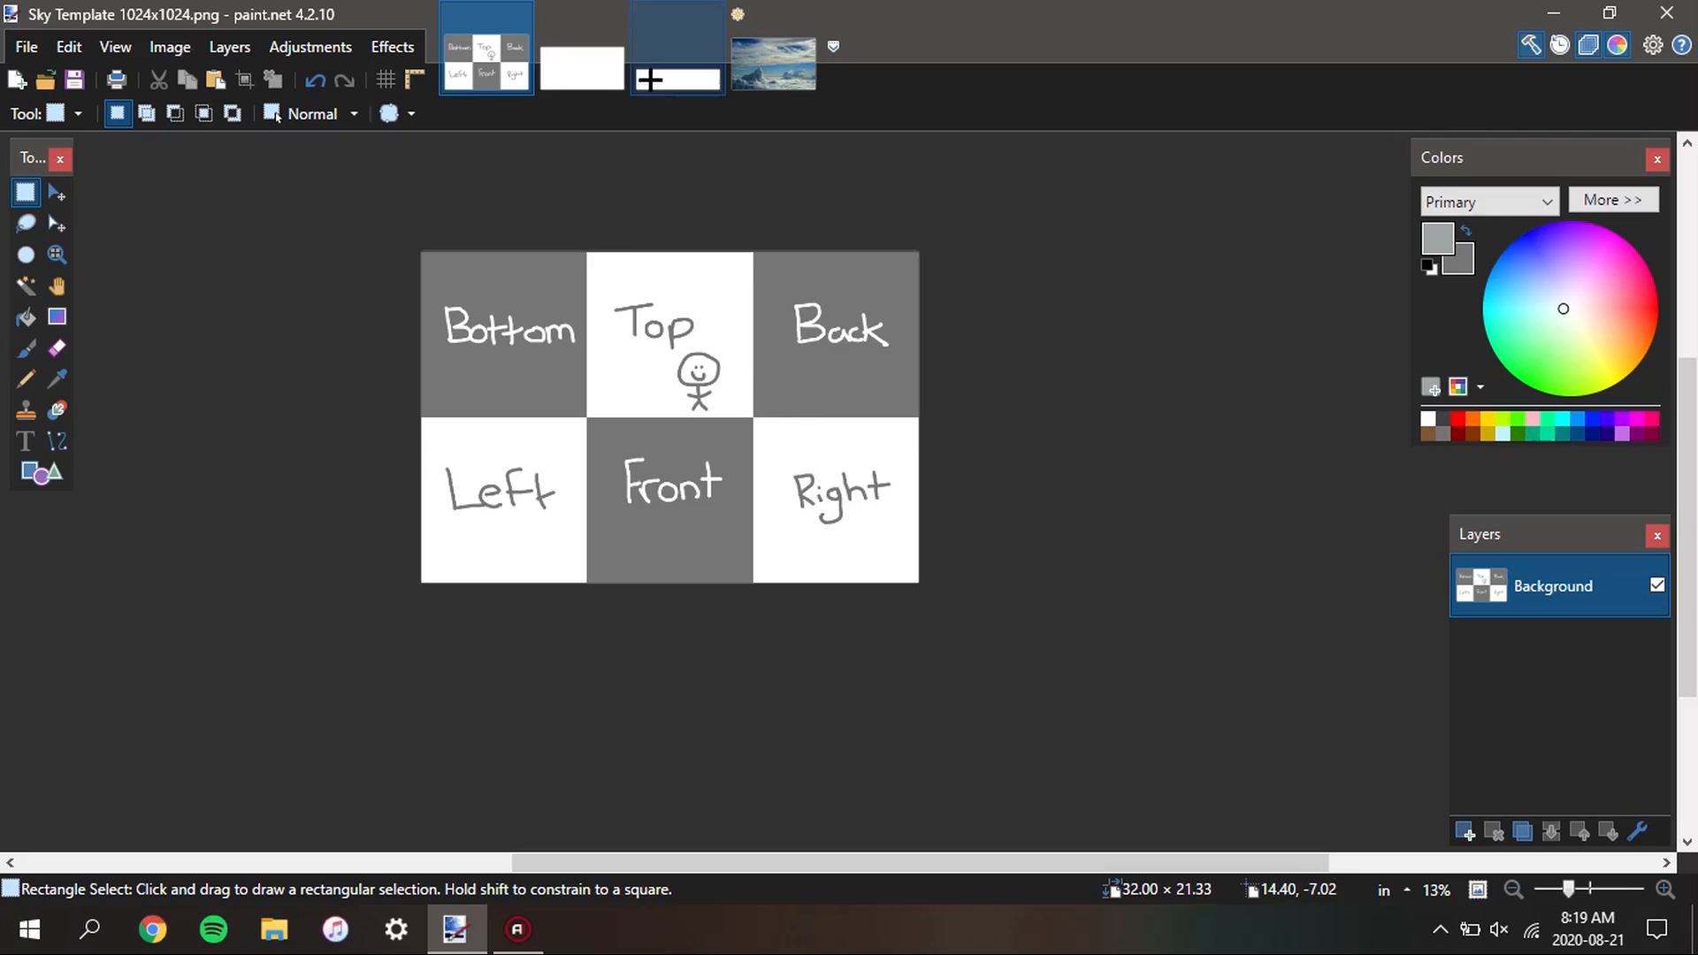
Compare the sky photo and the larger blank image with the face layout of the sky template
left_click(742, 70)
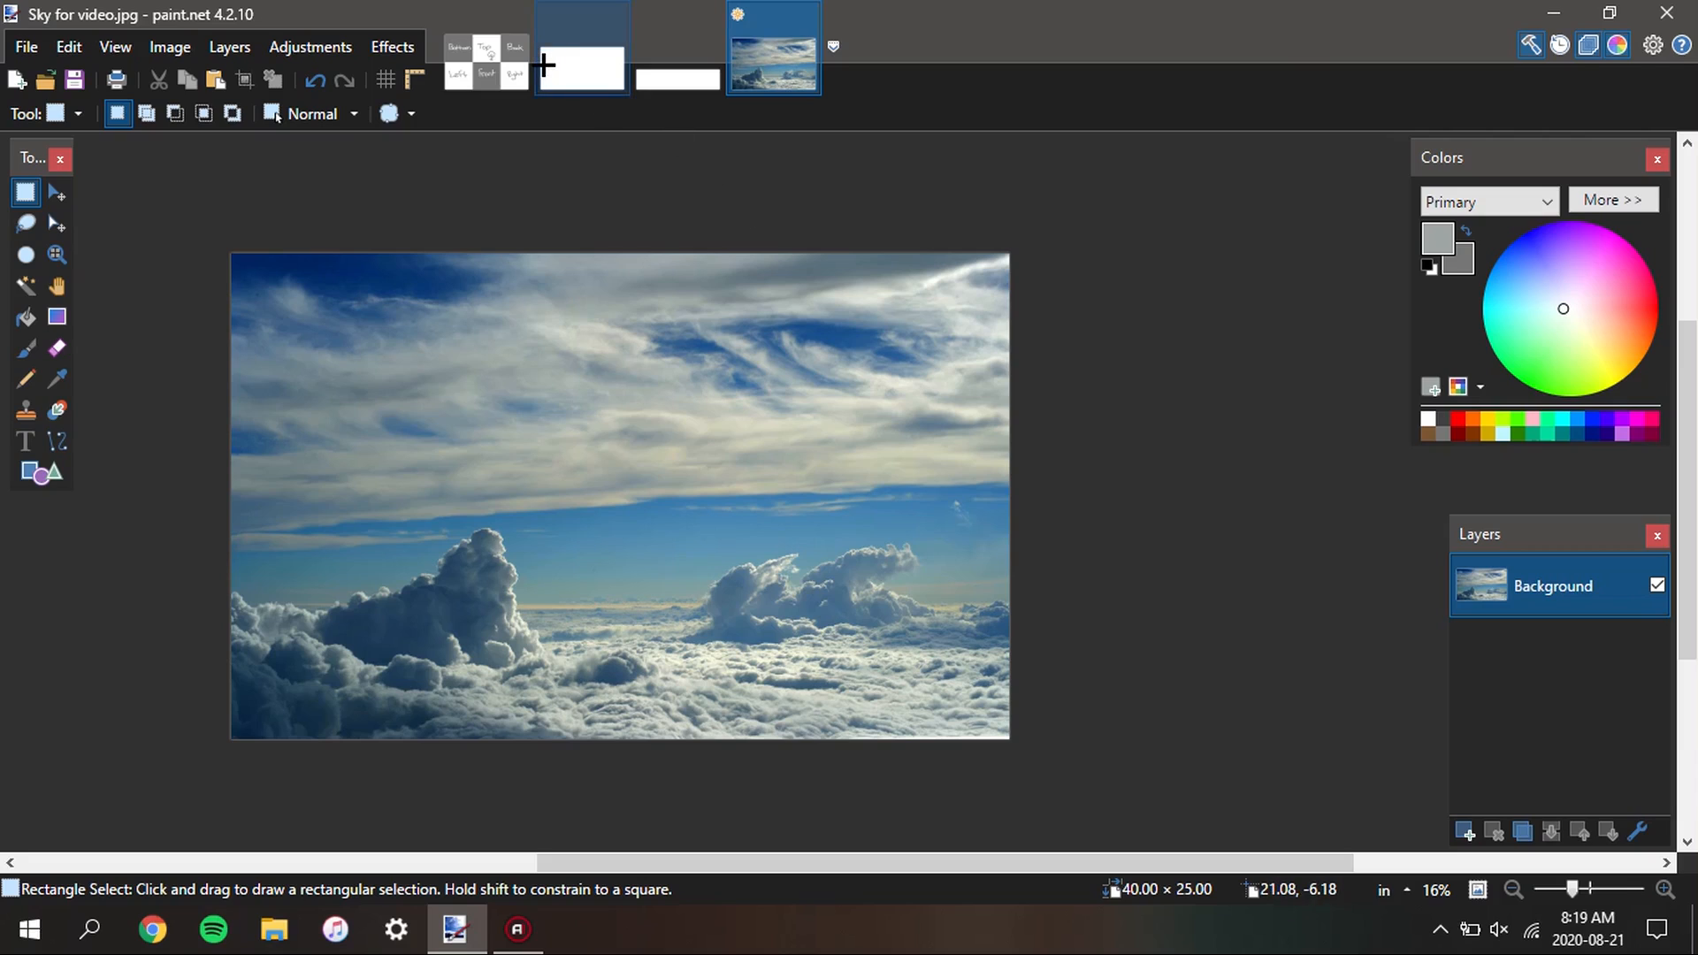
left_click(518, 66)
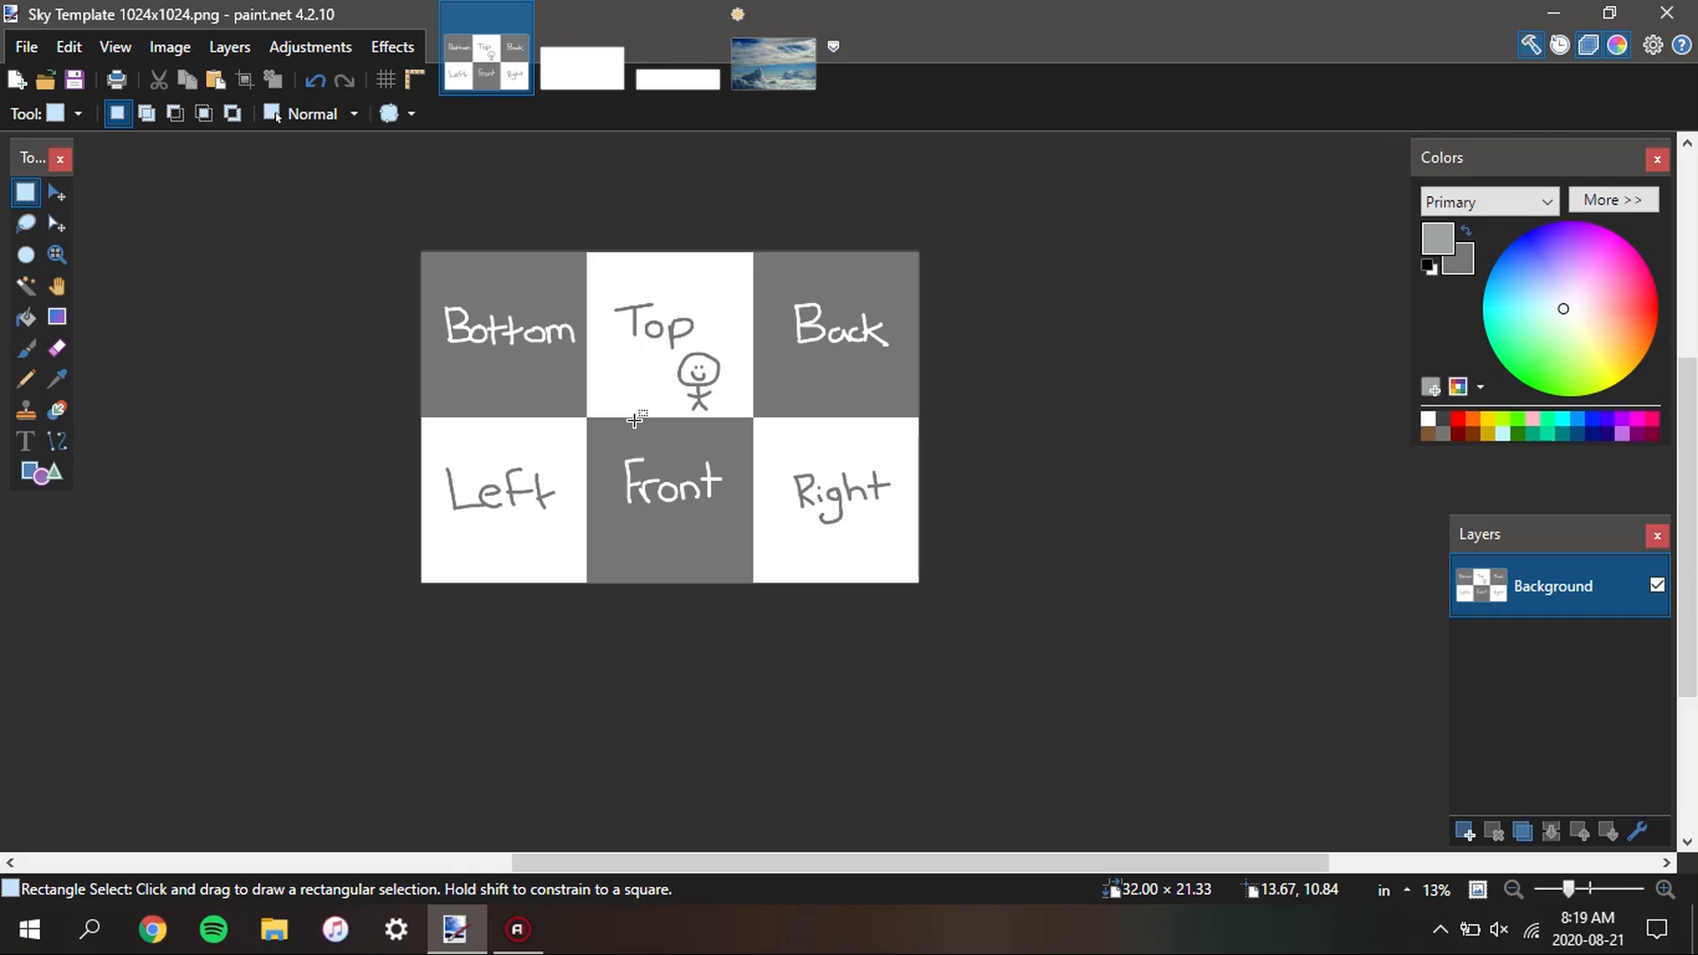
left_click_drag(632, 527, 635, 557)
left_click_drag(638, 368, 639, 370)
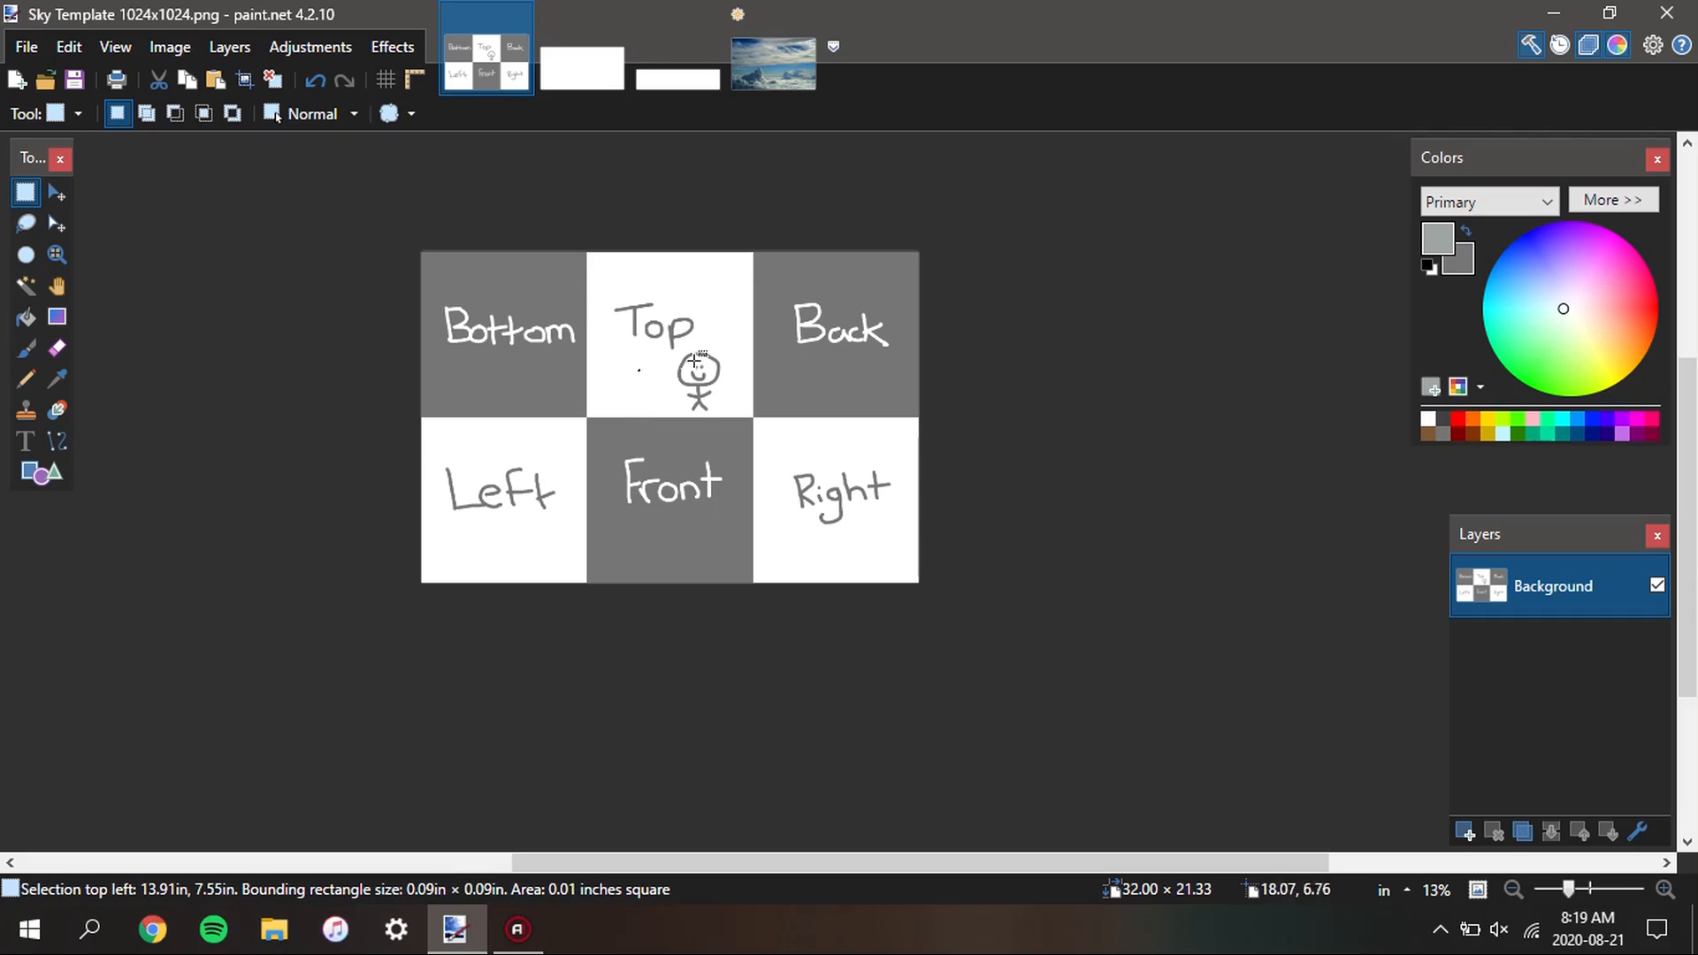
left_click(748, 84)
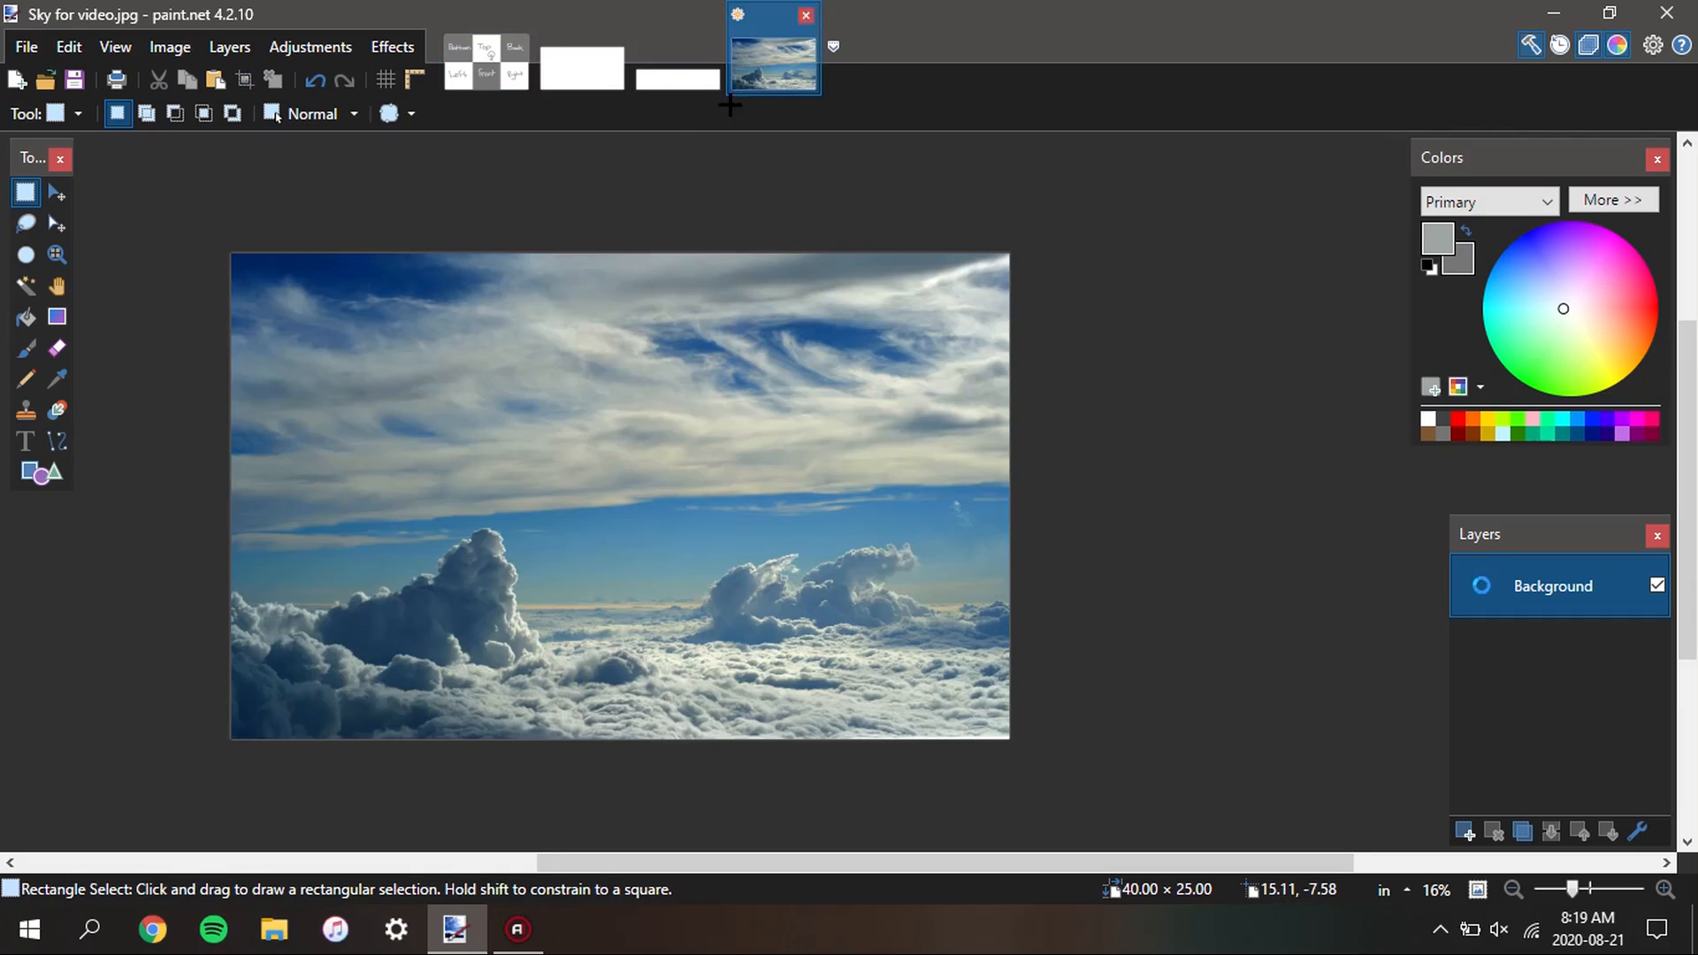
left_click(593, 69)
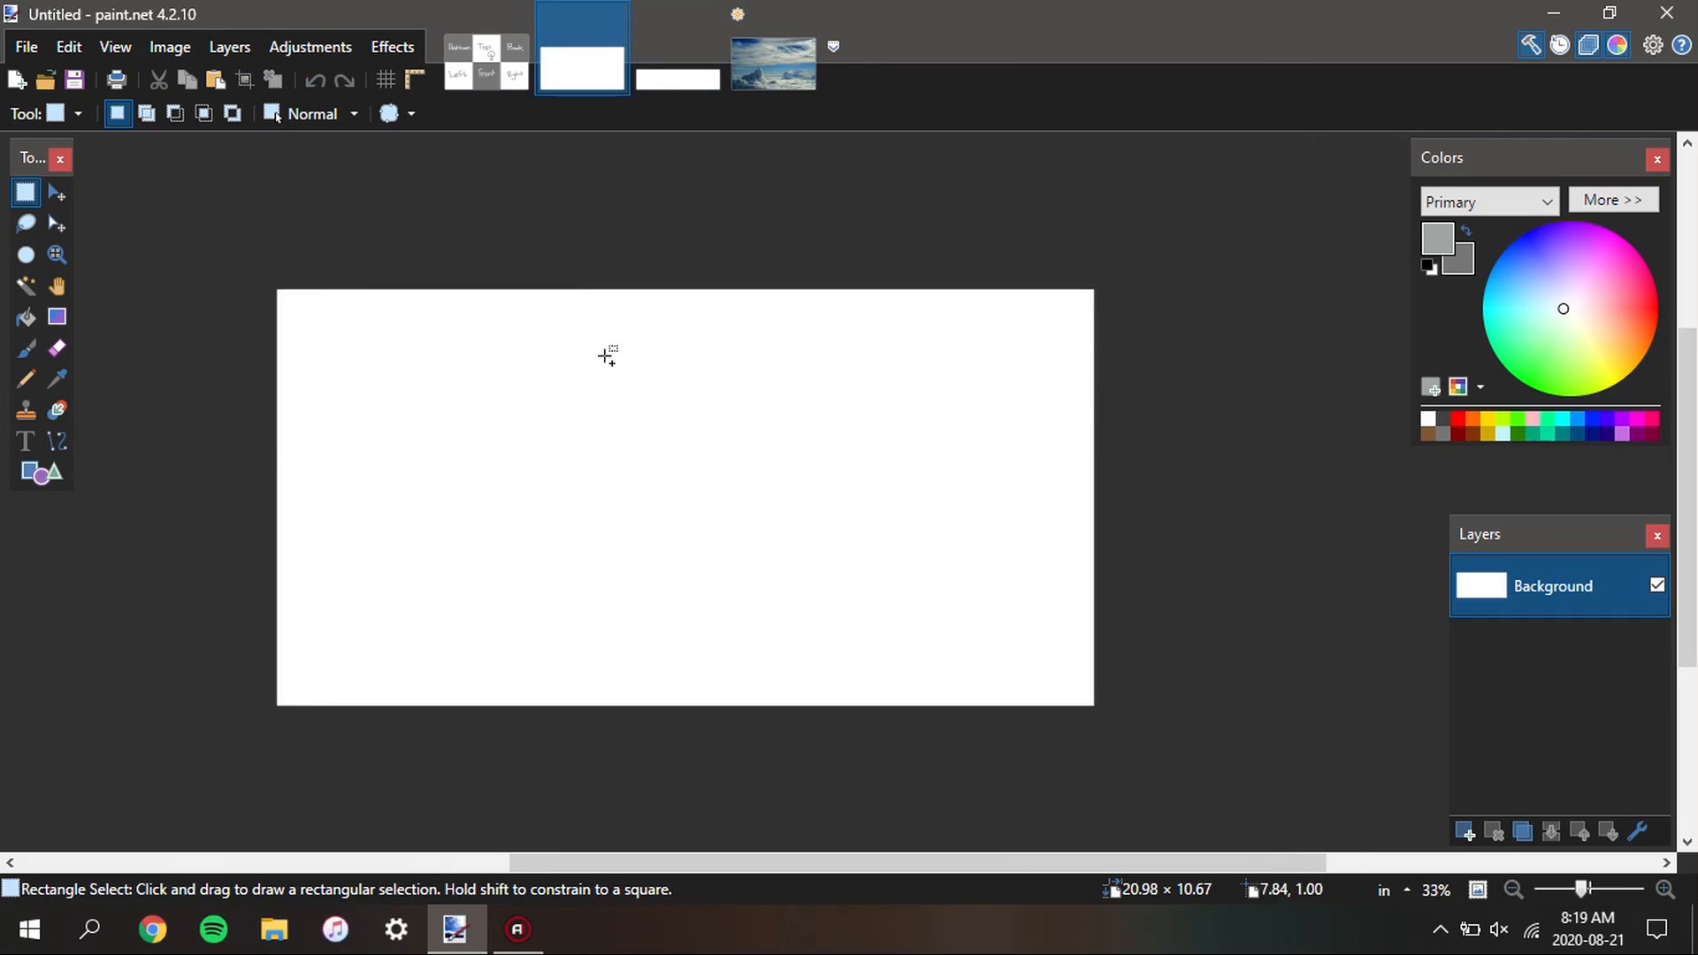
left_click(486, 64)
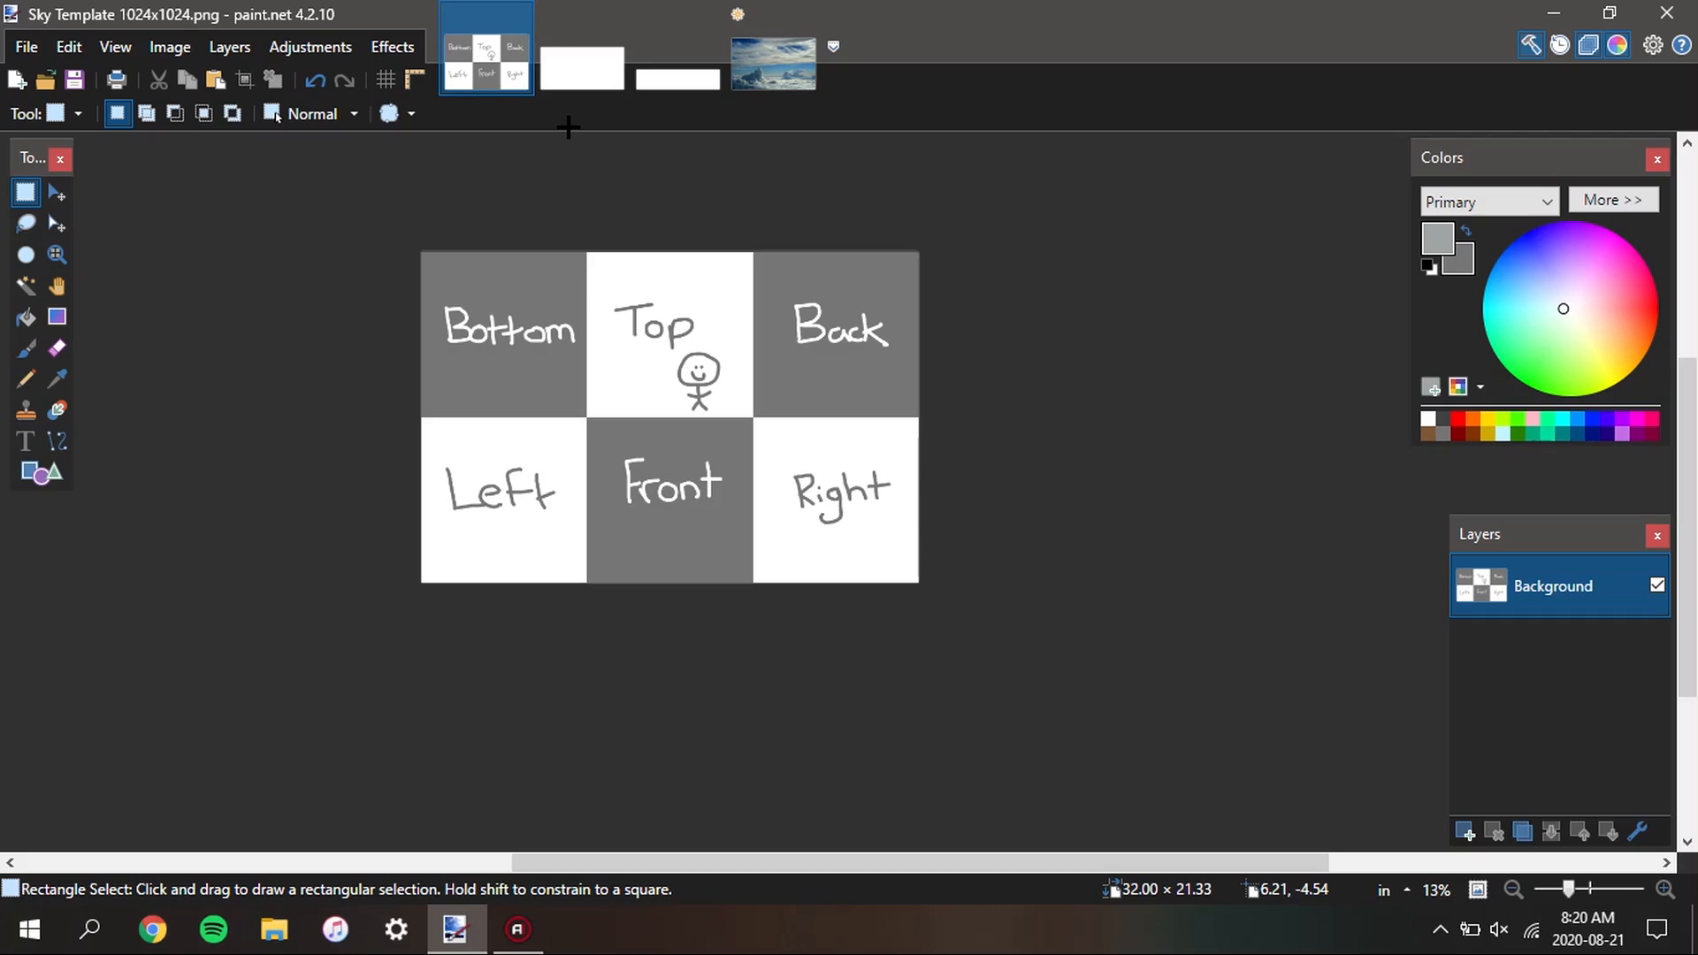
scroll(580, 327, "down", 3)
left_click_drag(585, 293, 576, 386)
scroll(577, 386, "up", 5)
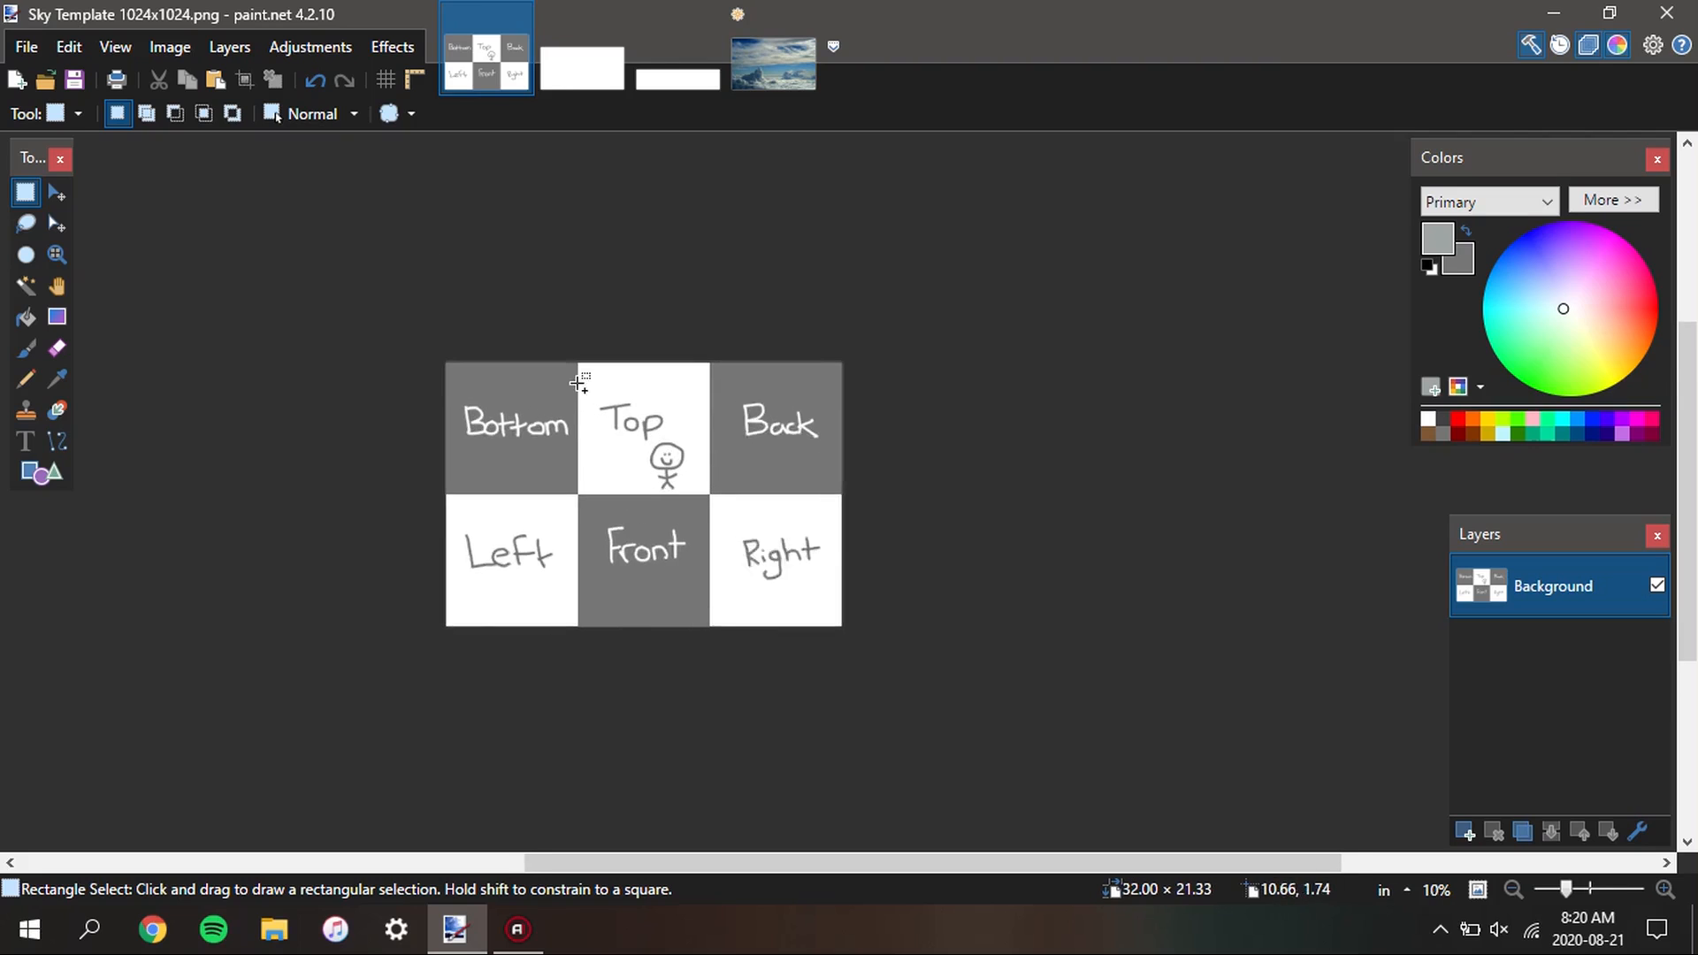
left_click_drag(689, 433, 659, 417)
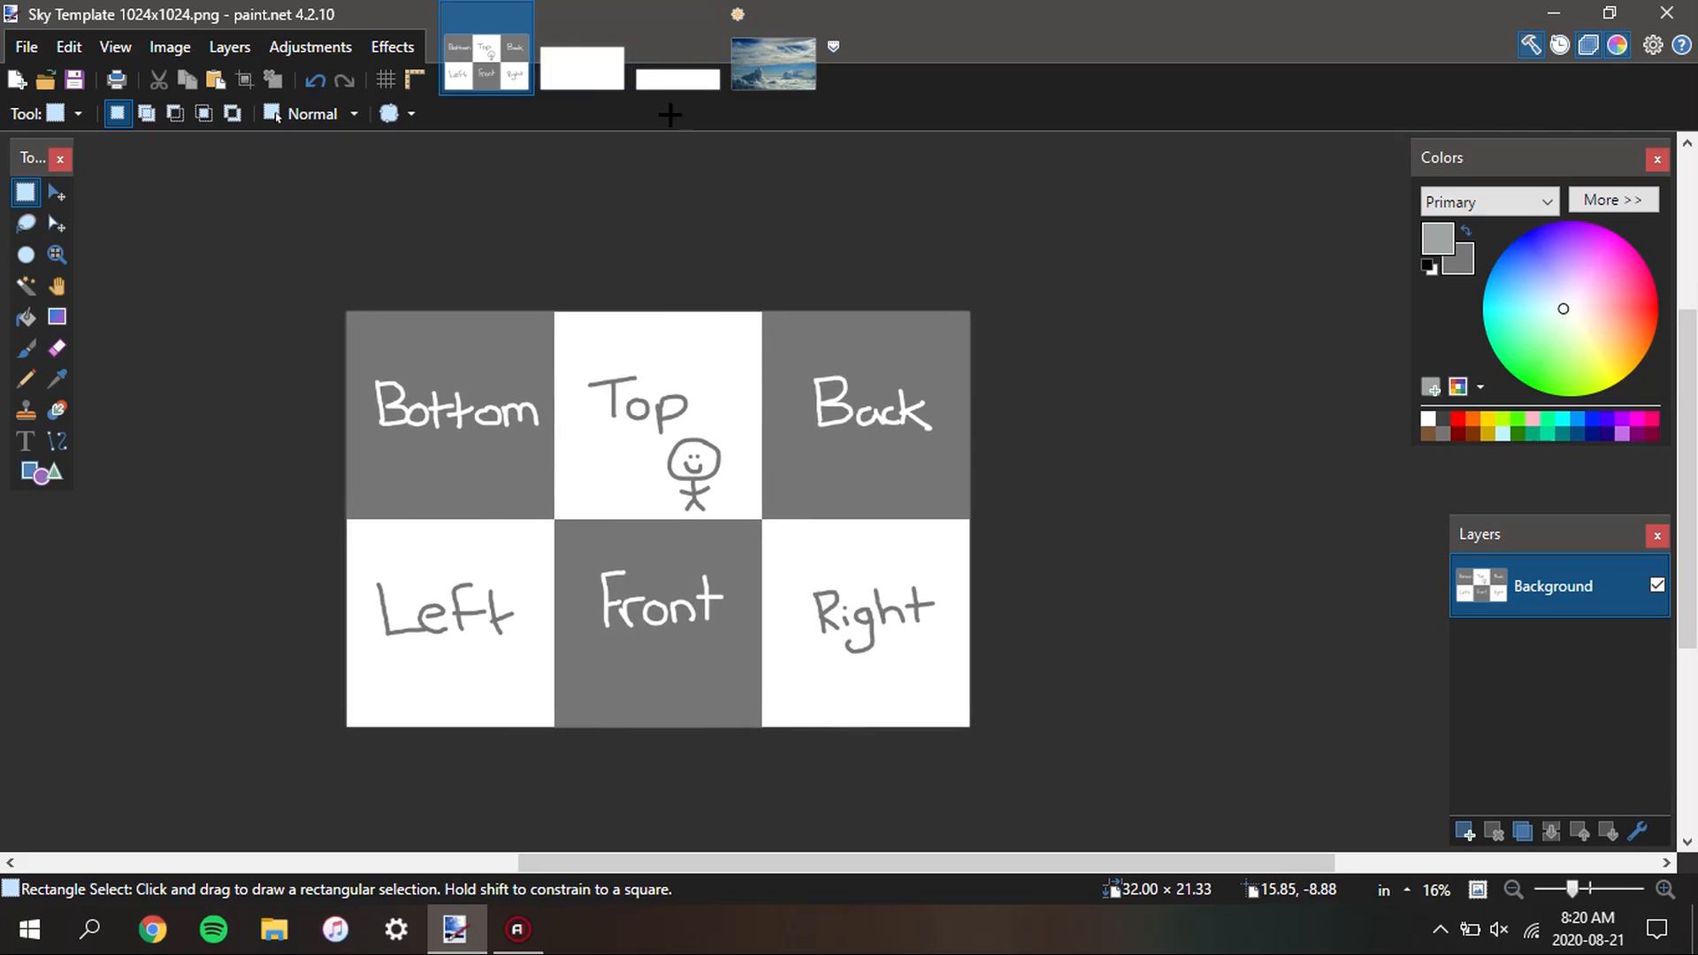
Resize the larger blank untitled image to a width of 2048 pixels, keeping its height at 1024 pixels
left_click(575, 69)
scroll(625, 443, "up", 1)
scroll(553, 368, "down", 1)
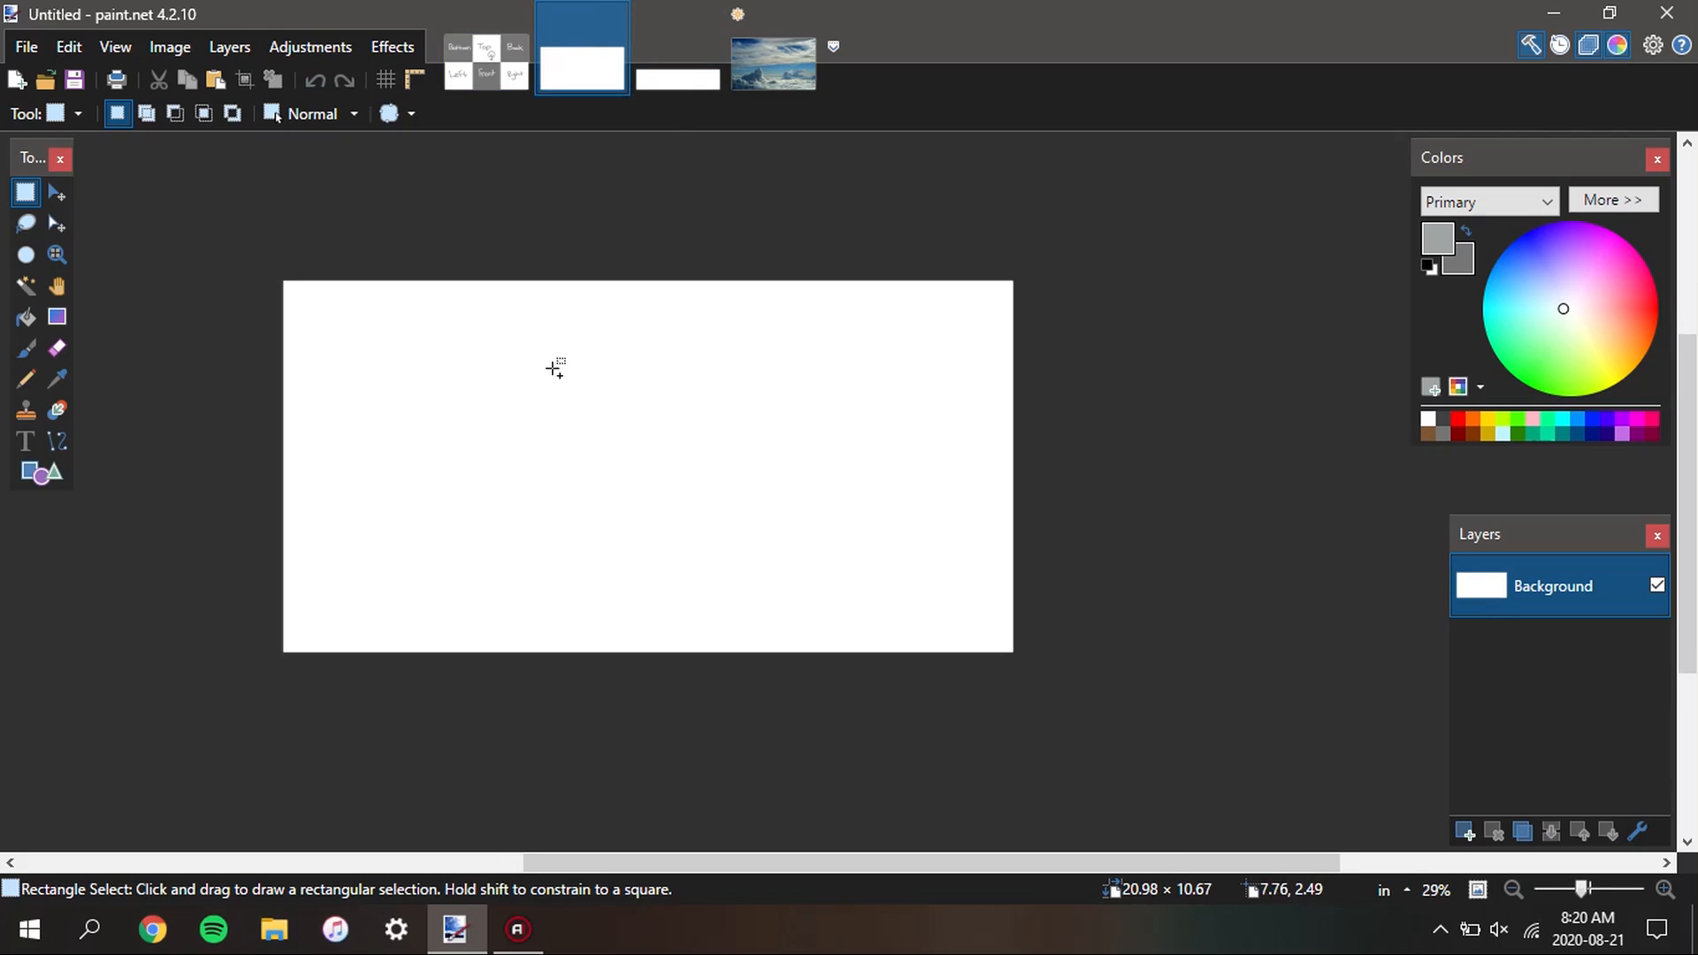
key("ctrl+r")
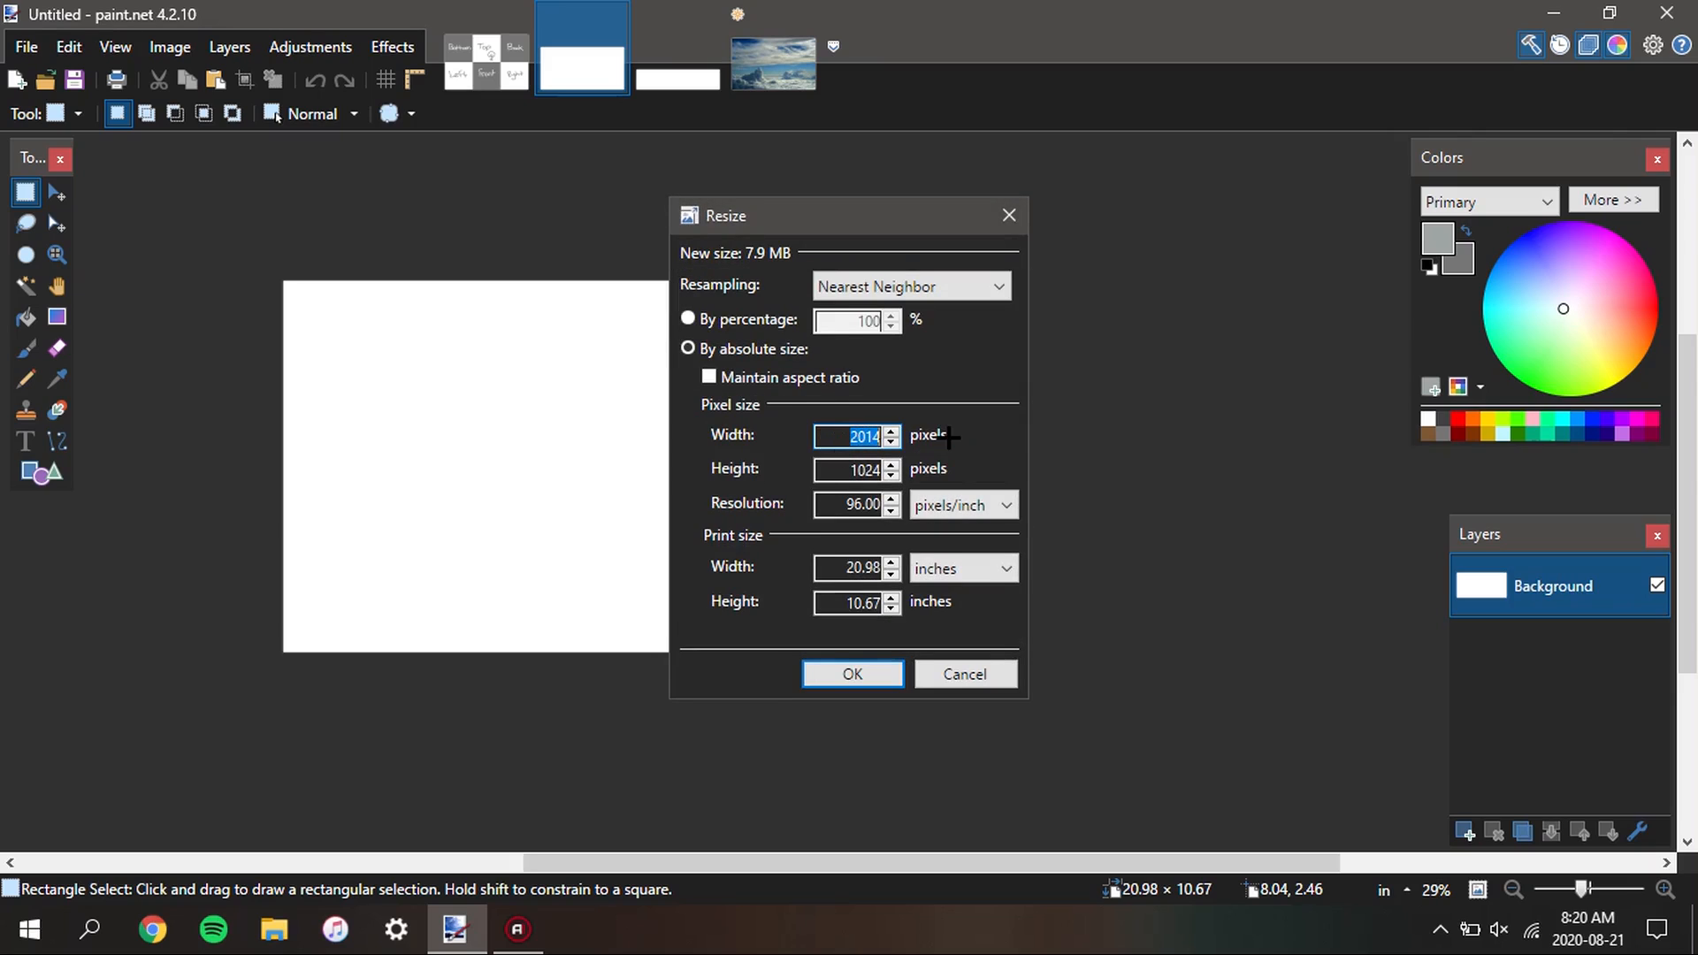
type("2048")
left_click(862, 674)
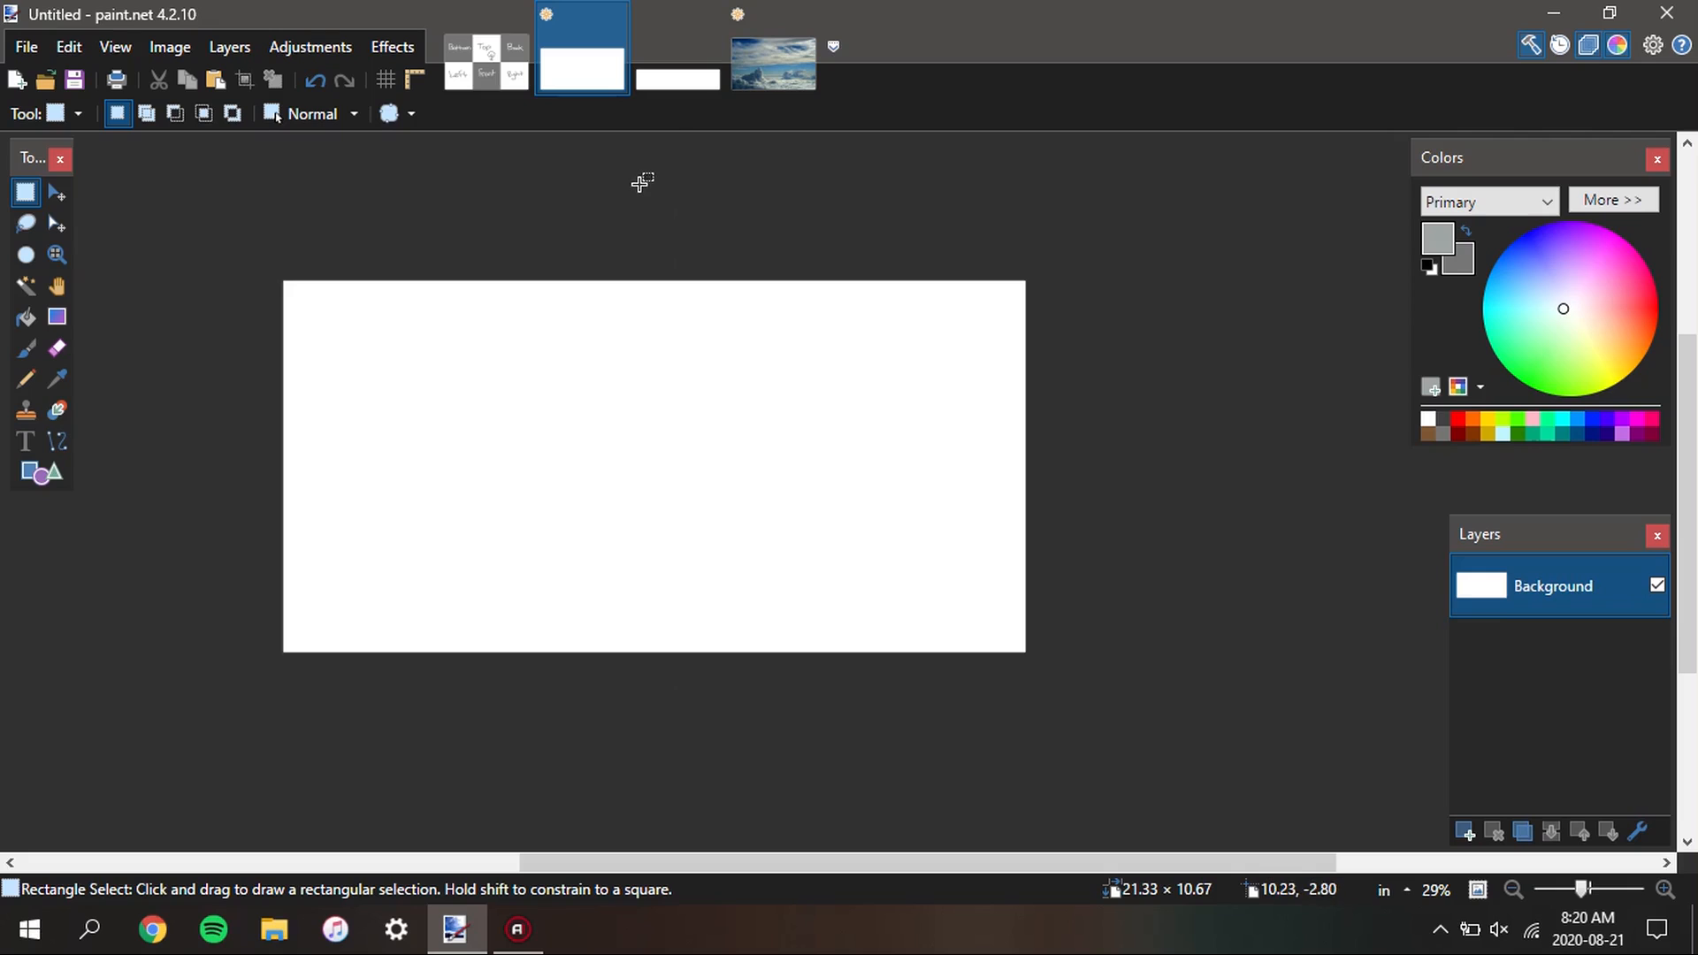
Copy the whole blank 2048-pixel-wide image and paste it onto a new layer above the sky photo
key("s")
key("s")
key("s")
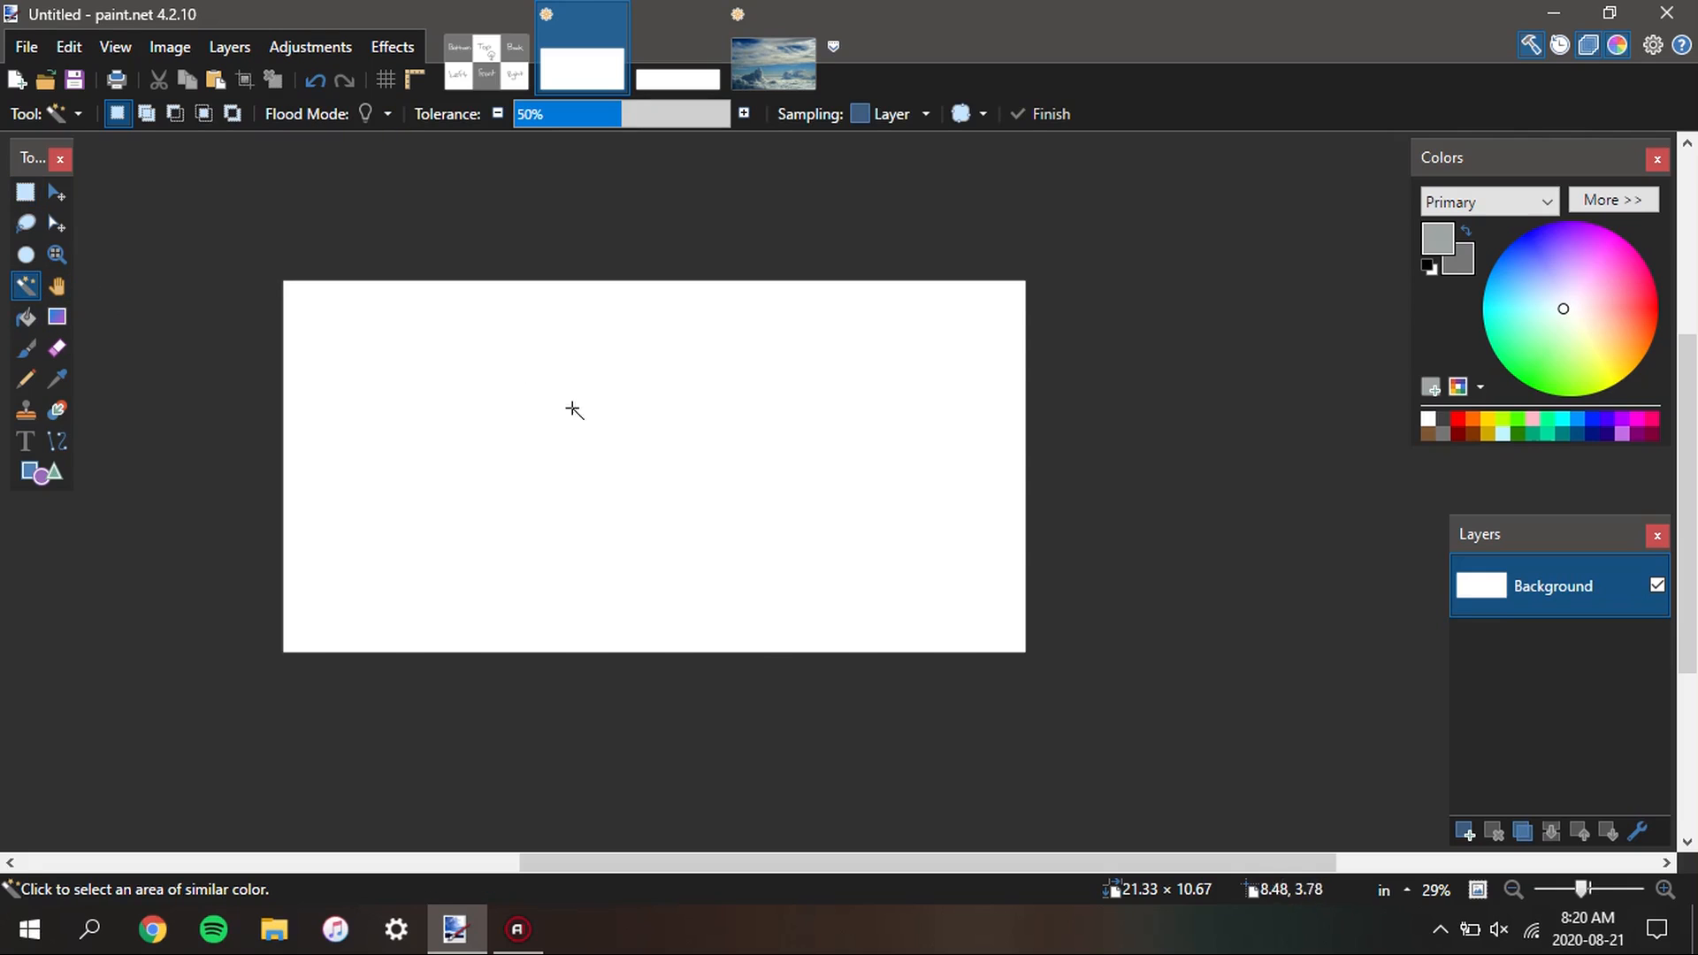
left_click(573, 410)
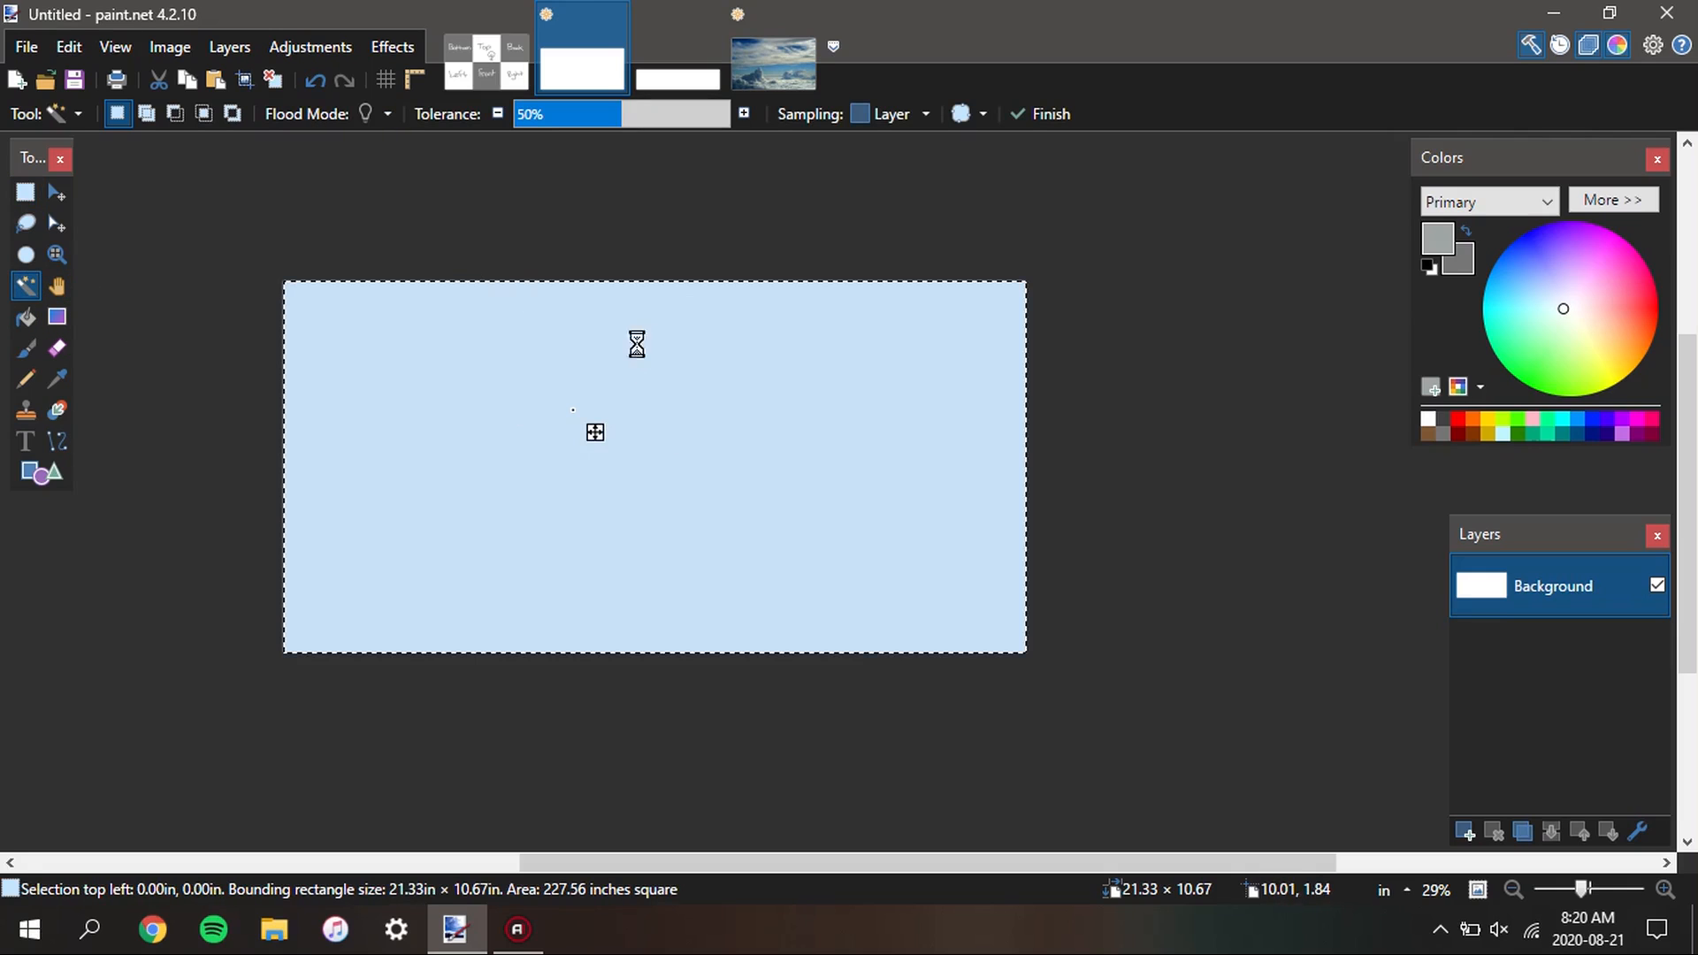
left_click(748, 70)
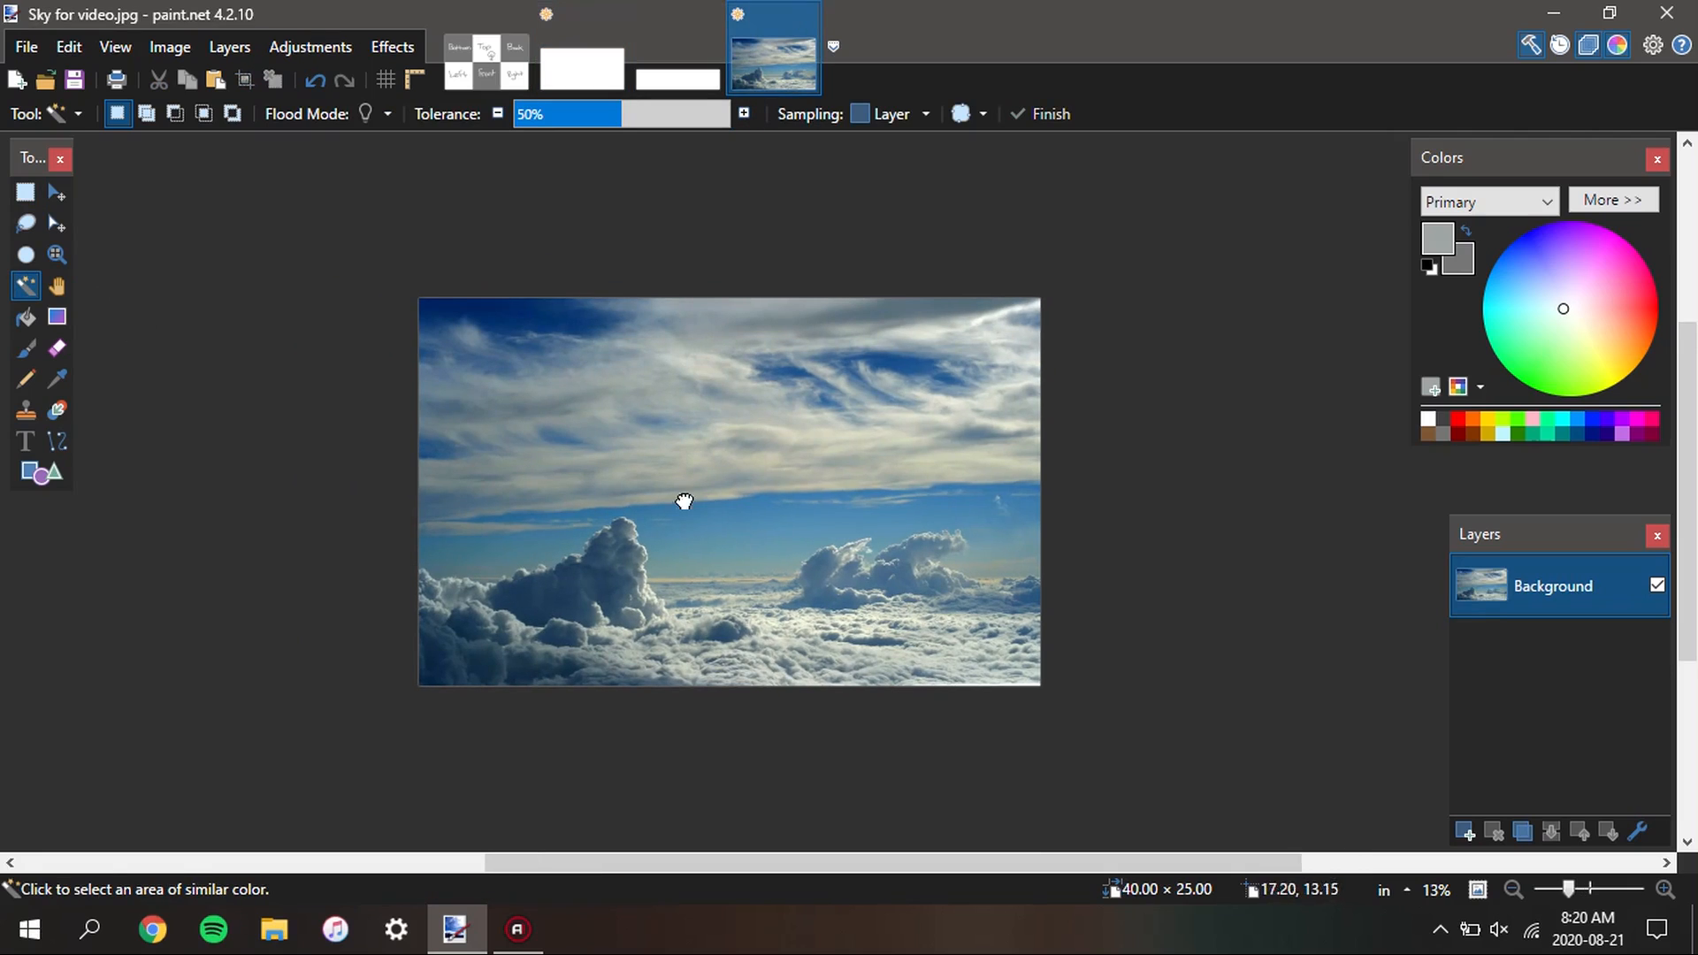
left_click(1464, 831)
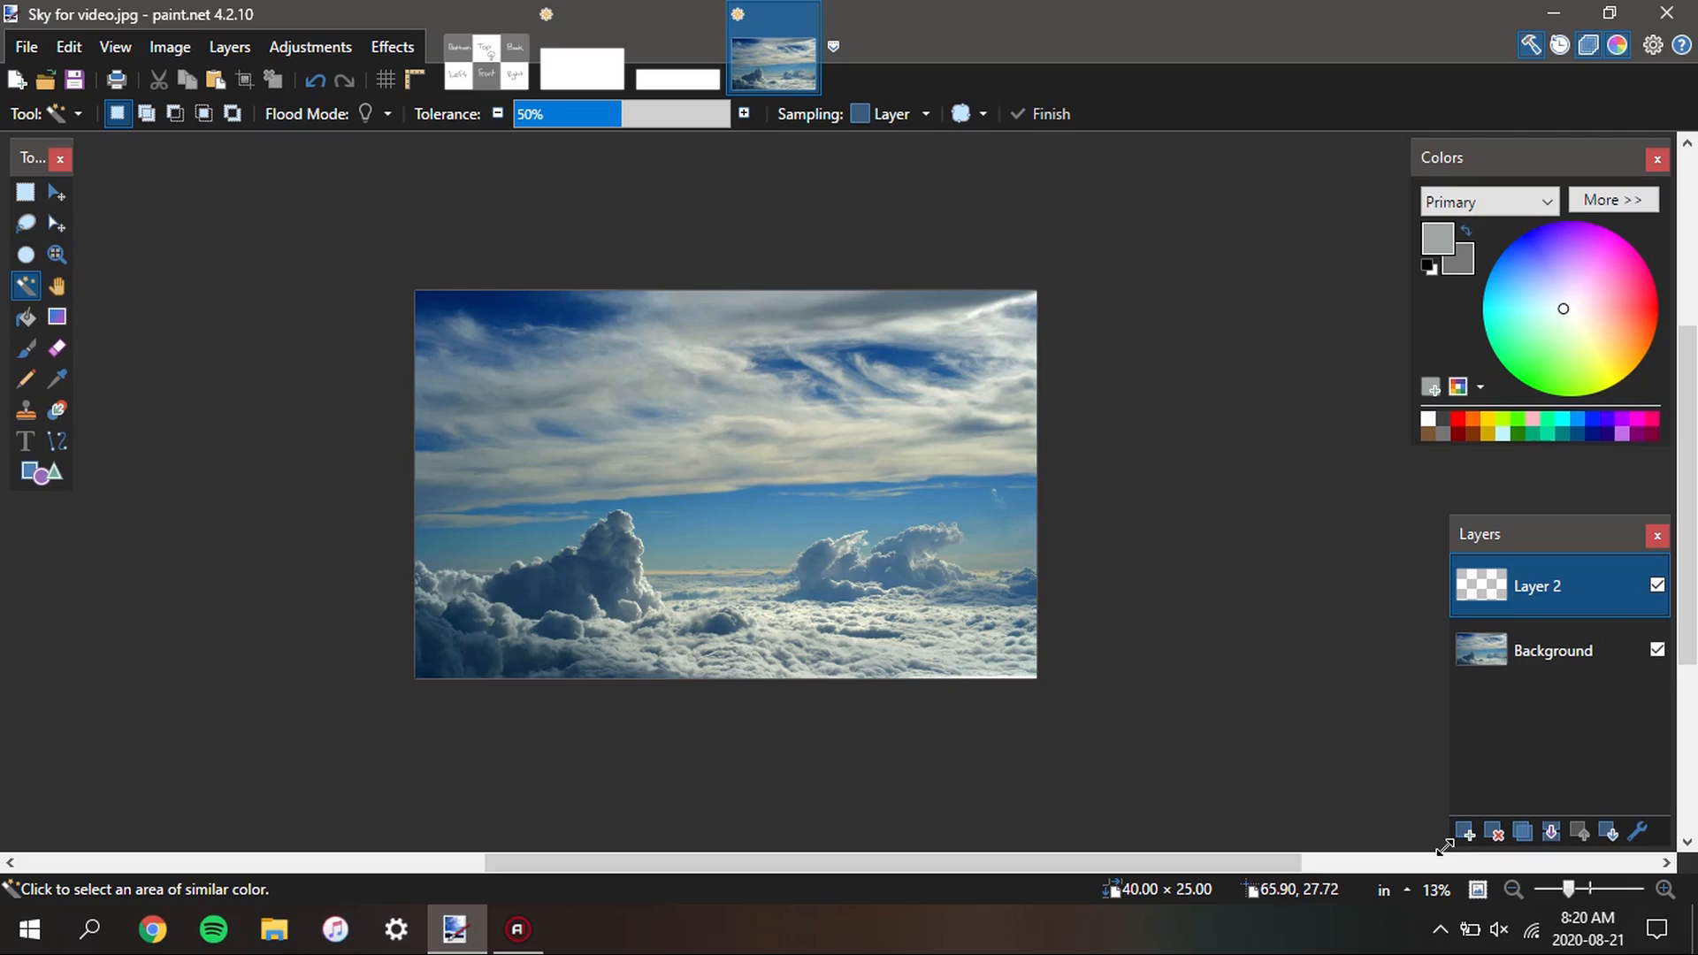
key("ctrl+v")
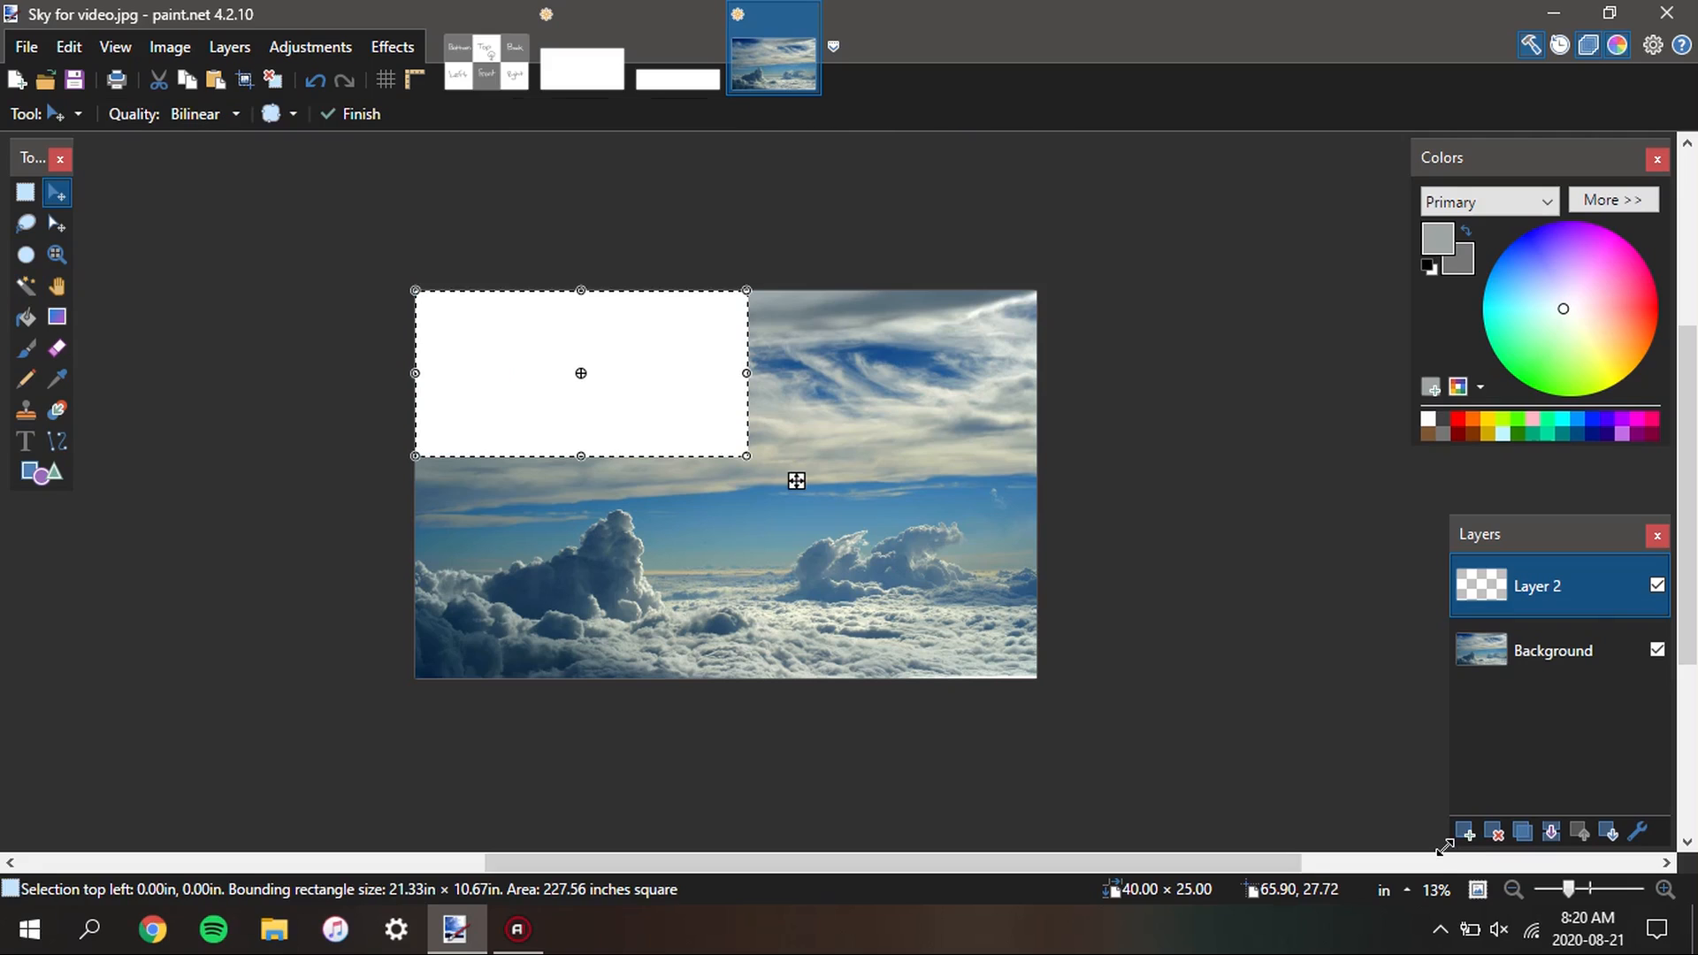
Move the pasted white rectangle near the middle of the sky photo and deselect it
left_click_drag(796, 481, 945, 589)
key("ctrl+d")
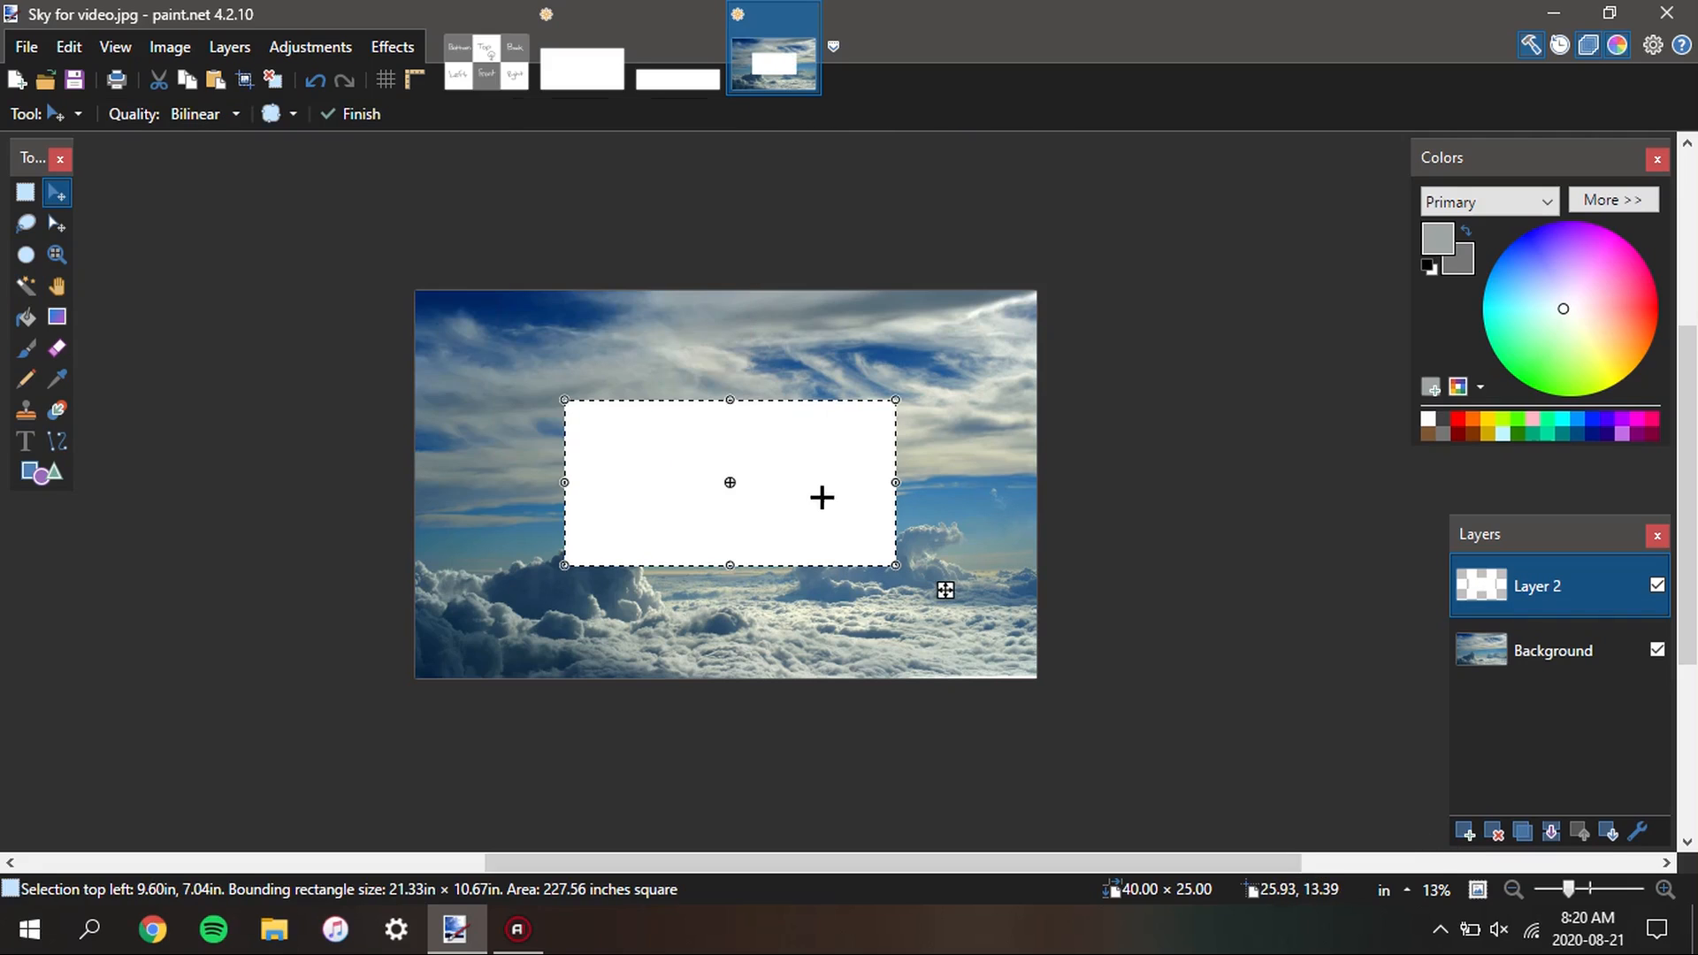
mouse_move(781, 504)
left_mouse_down()
mouse_move(819, 508)
mouse_move(798, 504)
left_mouse_up()
key("s")
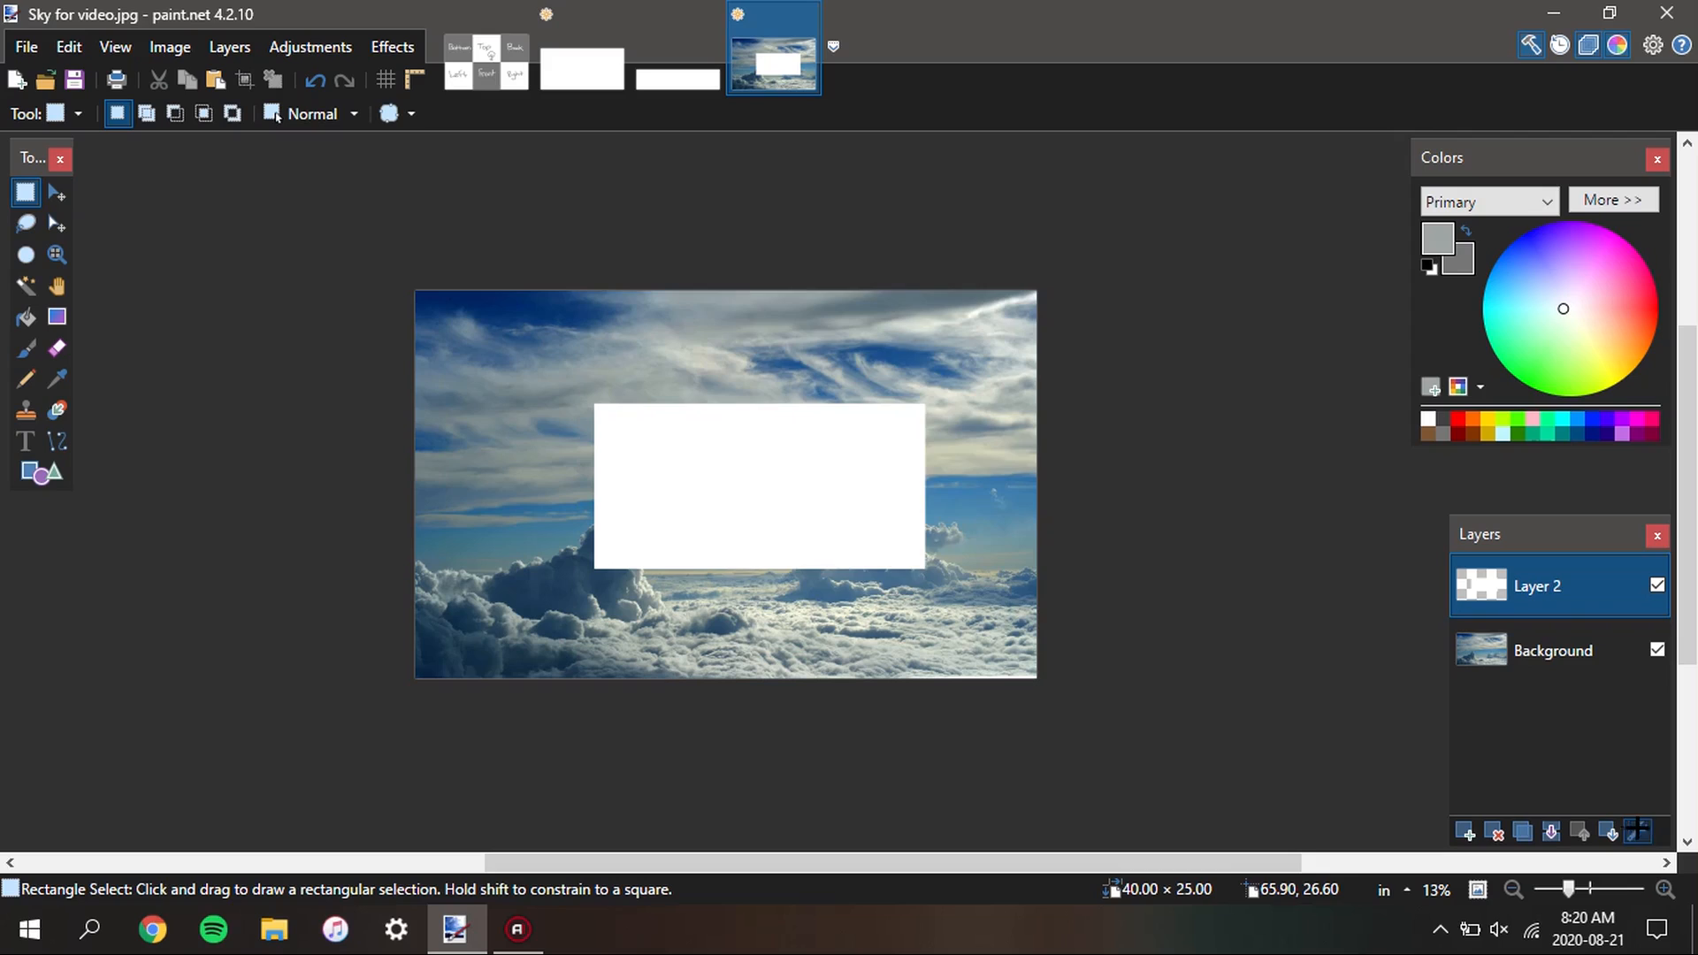
Set the opacity of Layer 2 to 81 in its layer properties
left_click(1637, 831)
left_click_drag(919, 529, 761, 528)
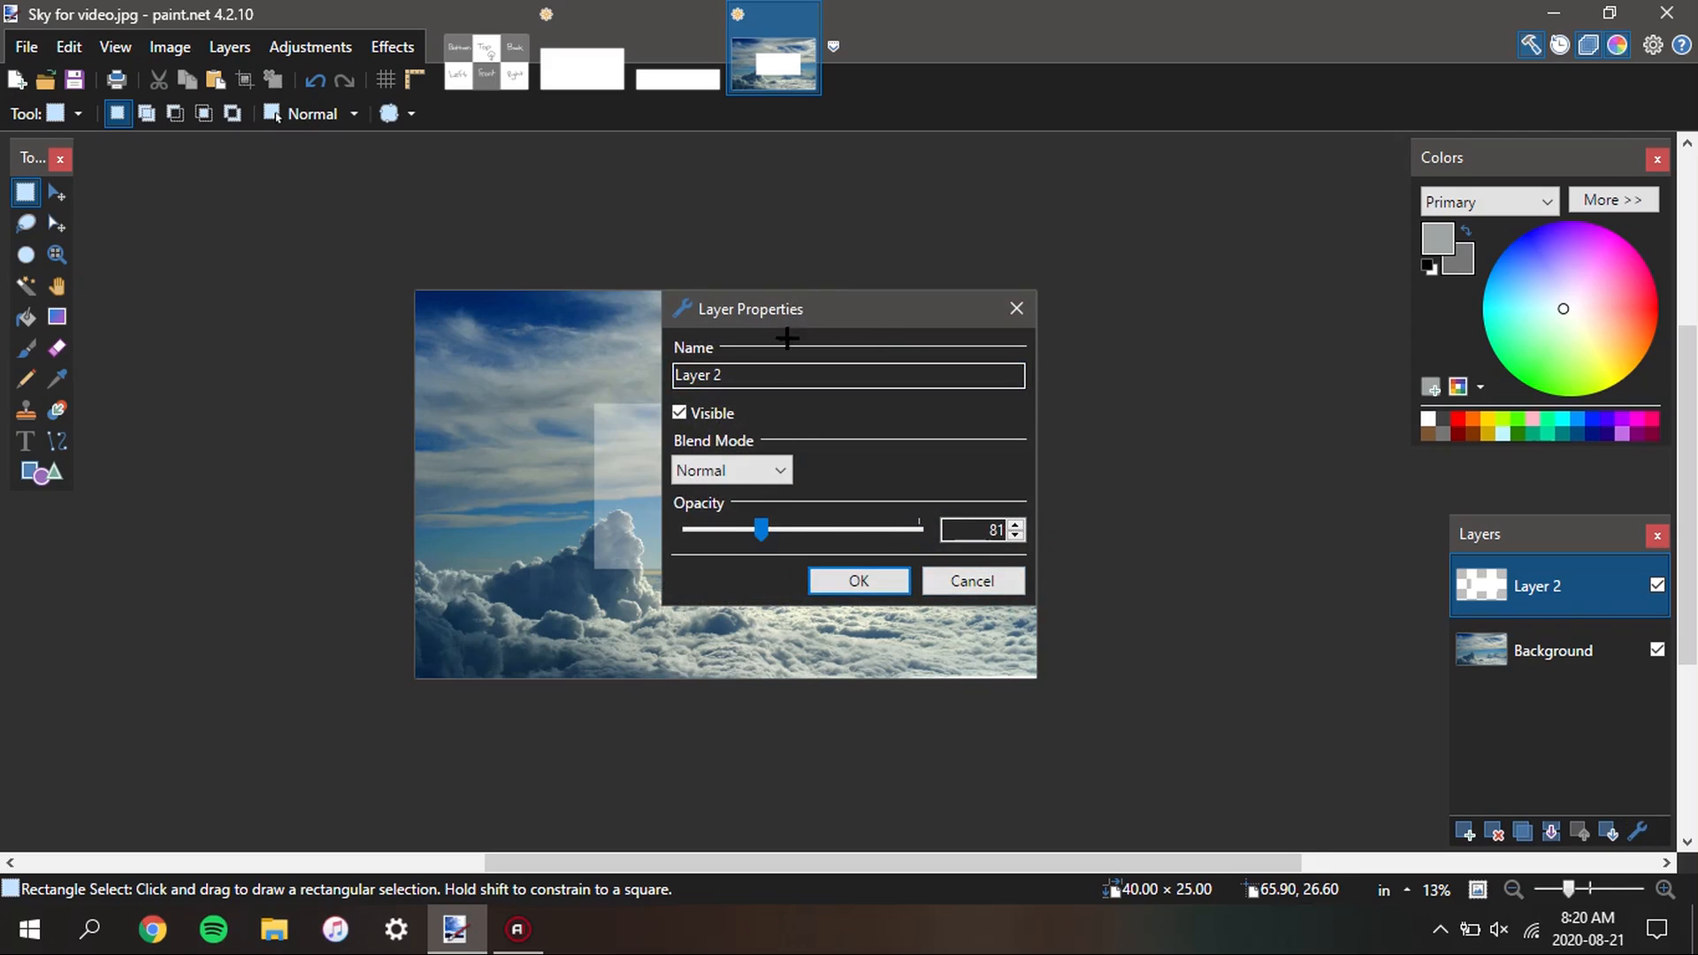
left_click_drag(791, 309, 1141, 323)
left_click(1183, 591)
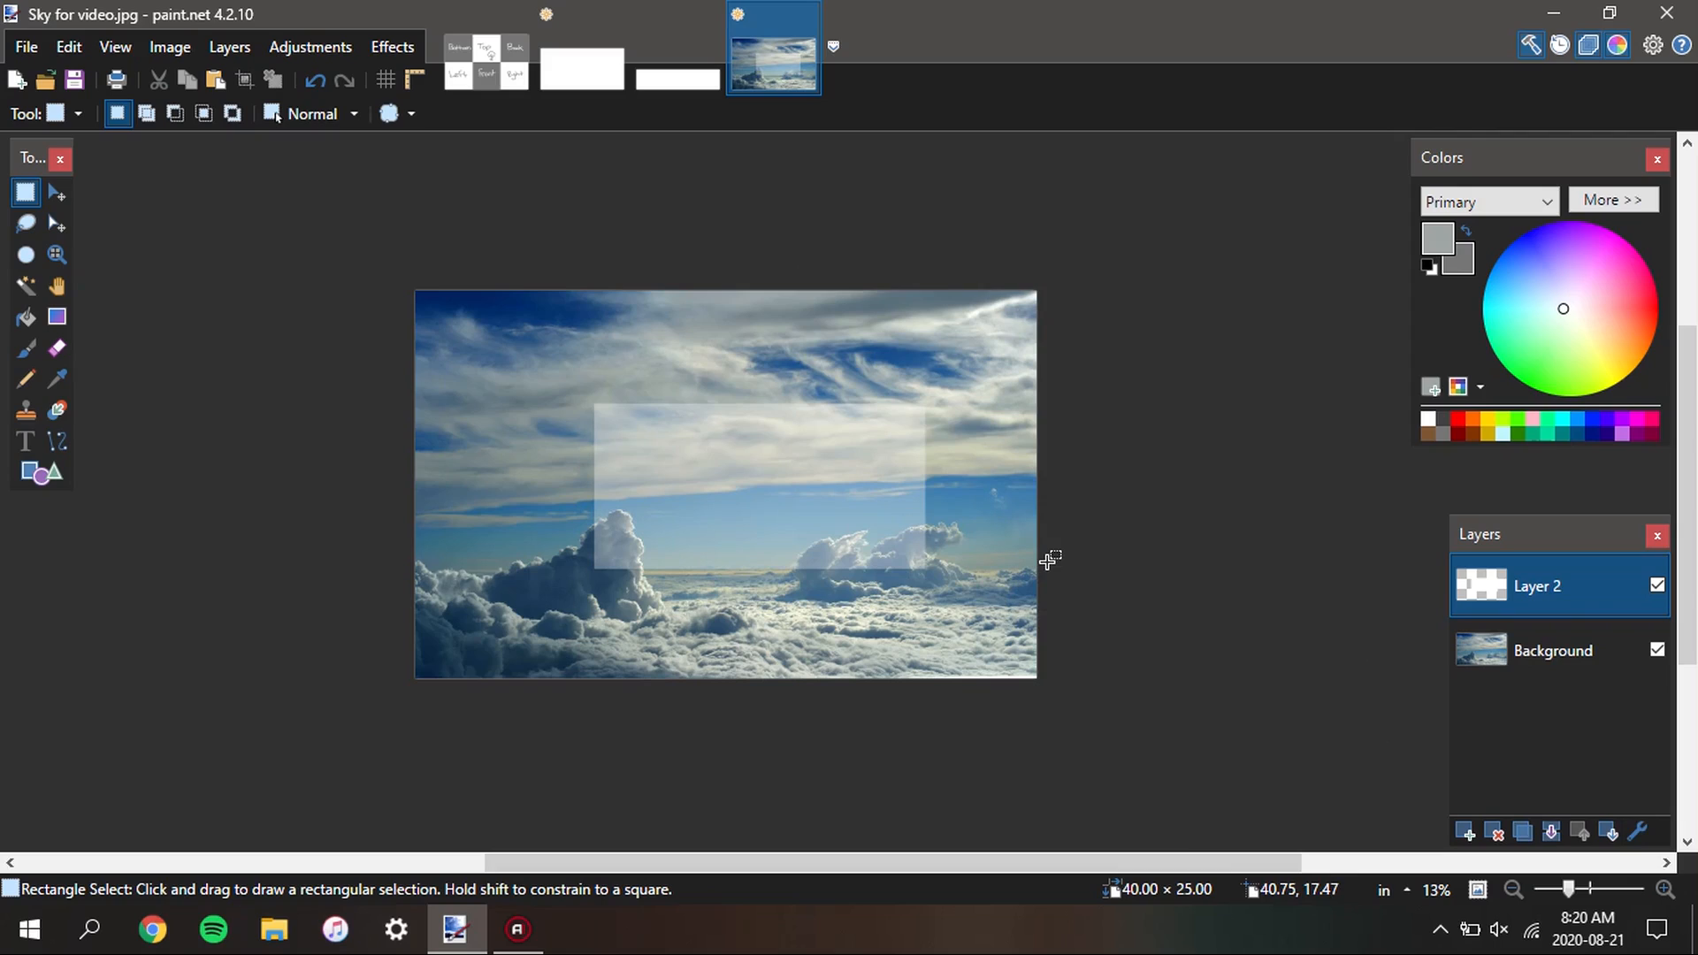
Move the translucent rectangle over the right-hand cloud formation, with its upper-left corner at about 17.7 in, 13.4 in, and deselect
key("m")
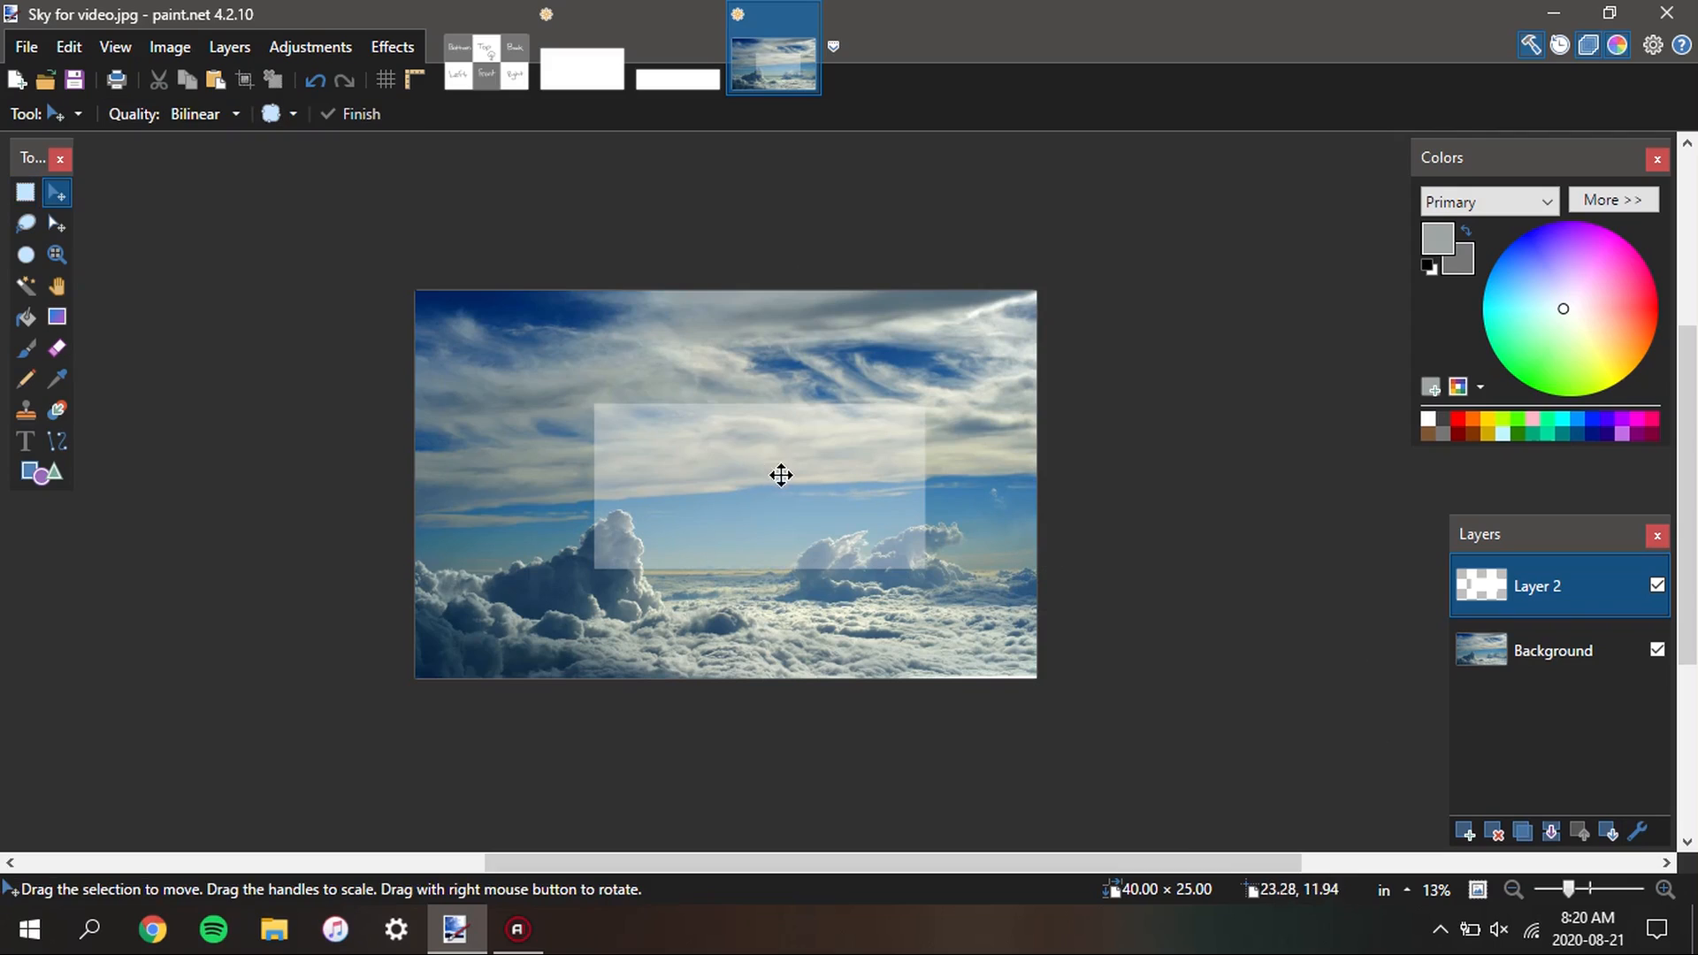
left_click_drag(879, 512, 905, 527)
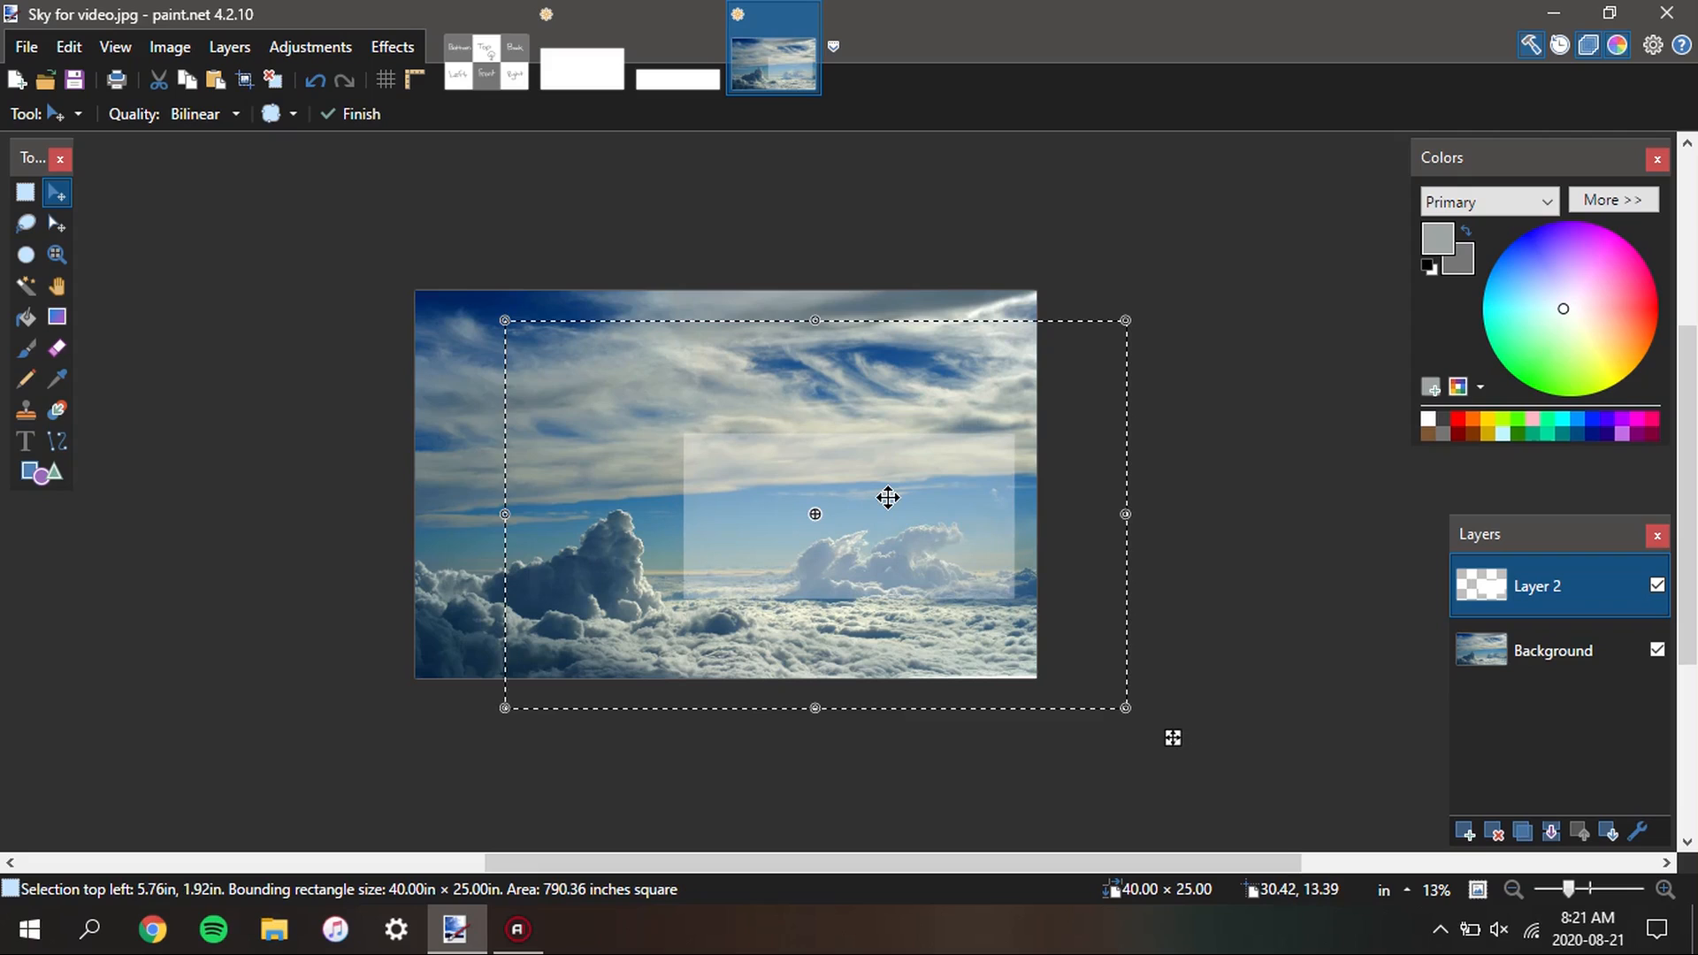
left_click_drag(887, 498, 833, 601)
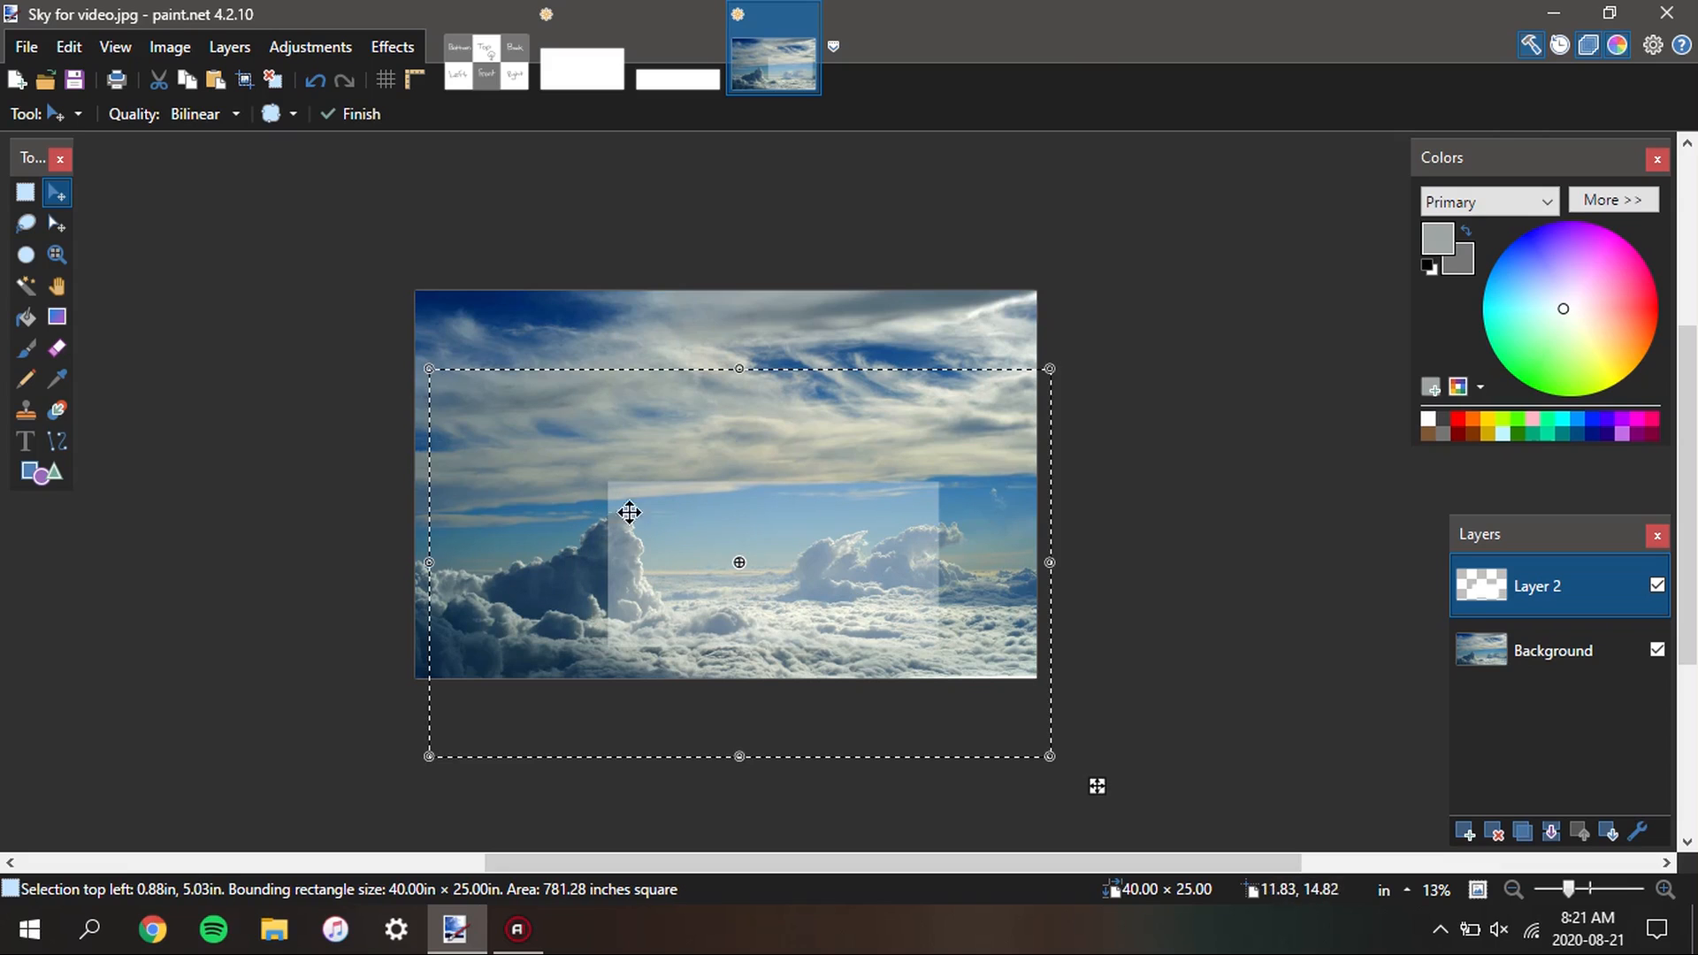
scroll(624, 506, "up", 1, "ctrl")
scroll(619, 502, "up", 5)
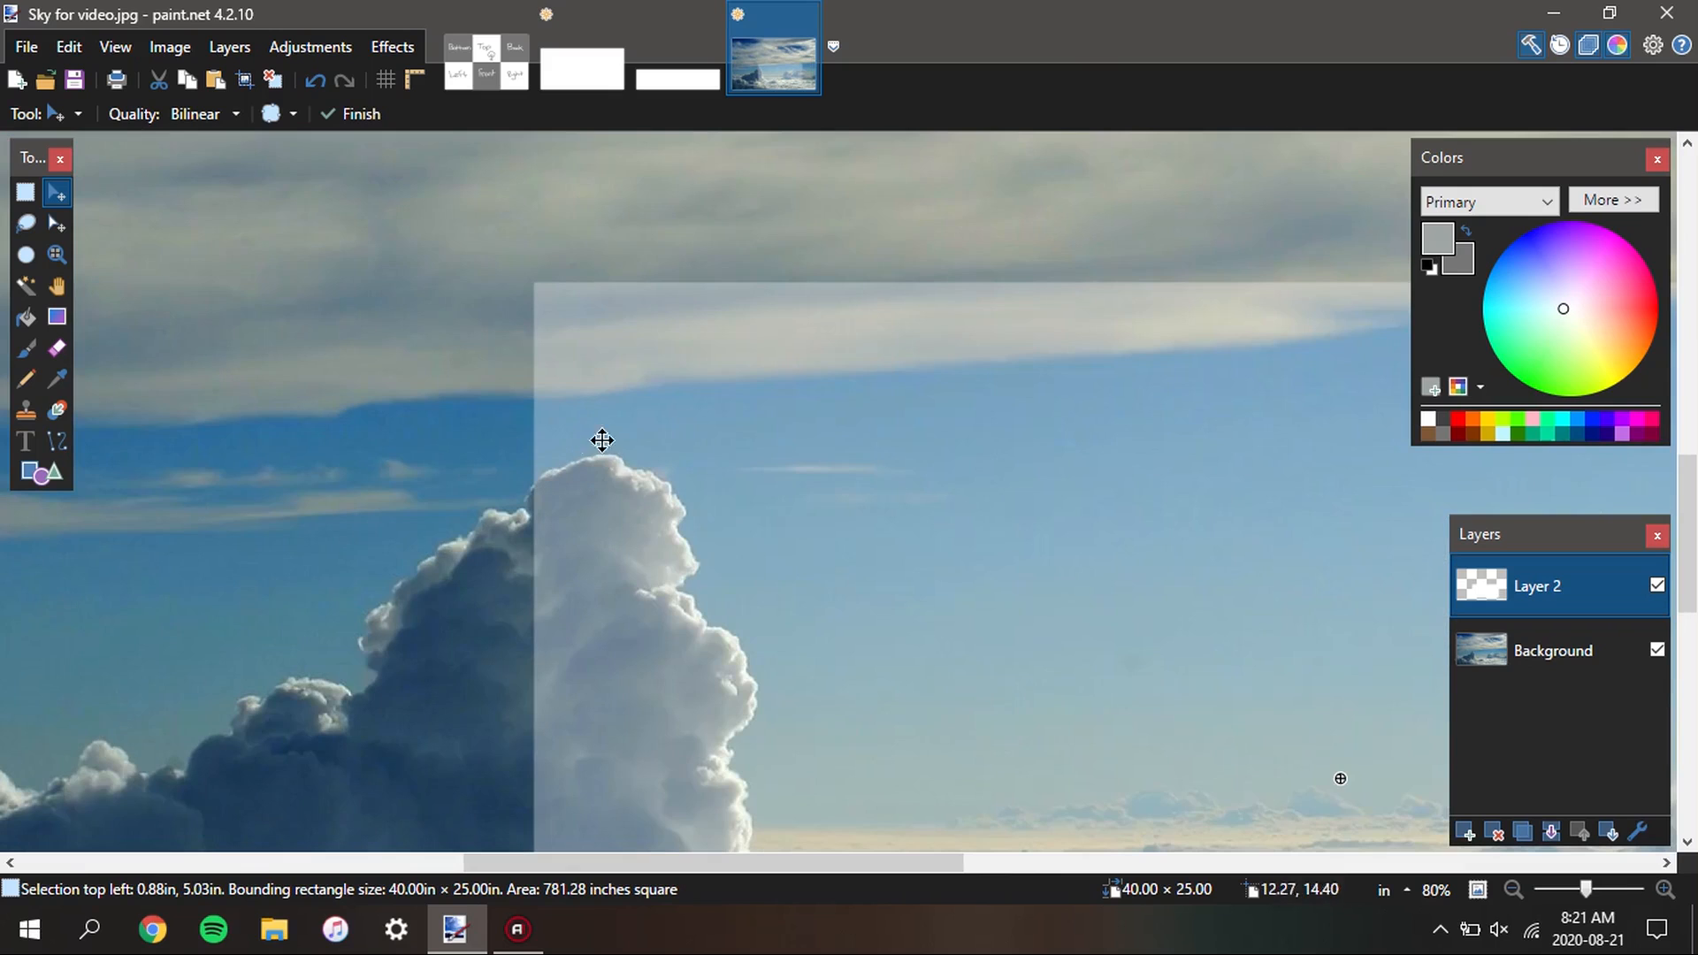
scroll(675, 628, "down", 3)
left_click_drag(796, 601, 623, 519)
scroll(622, 519, "down", 3)
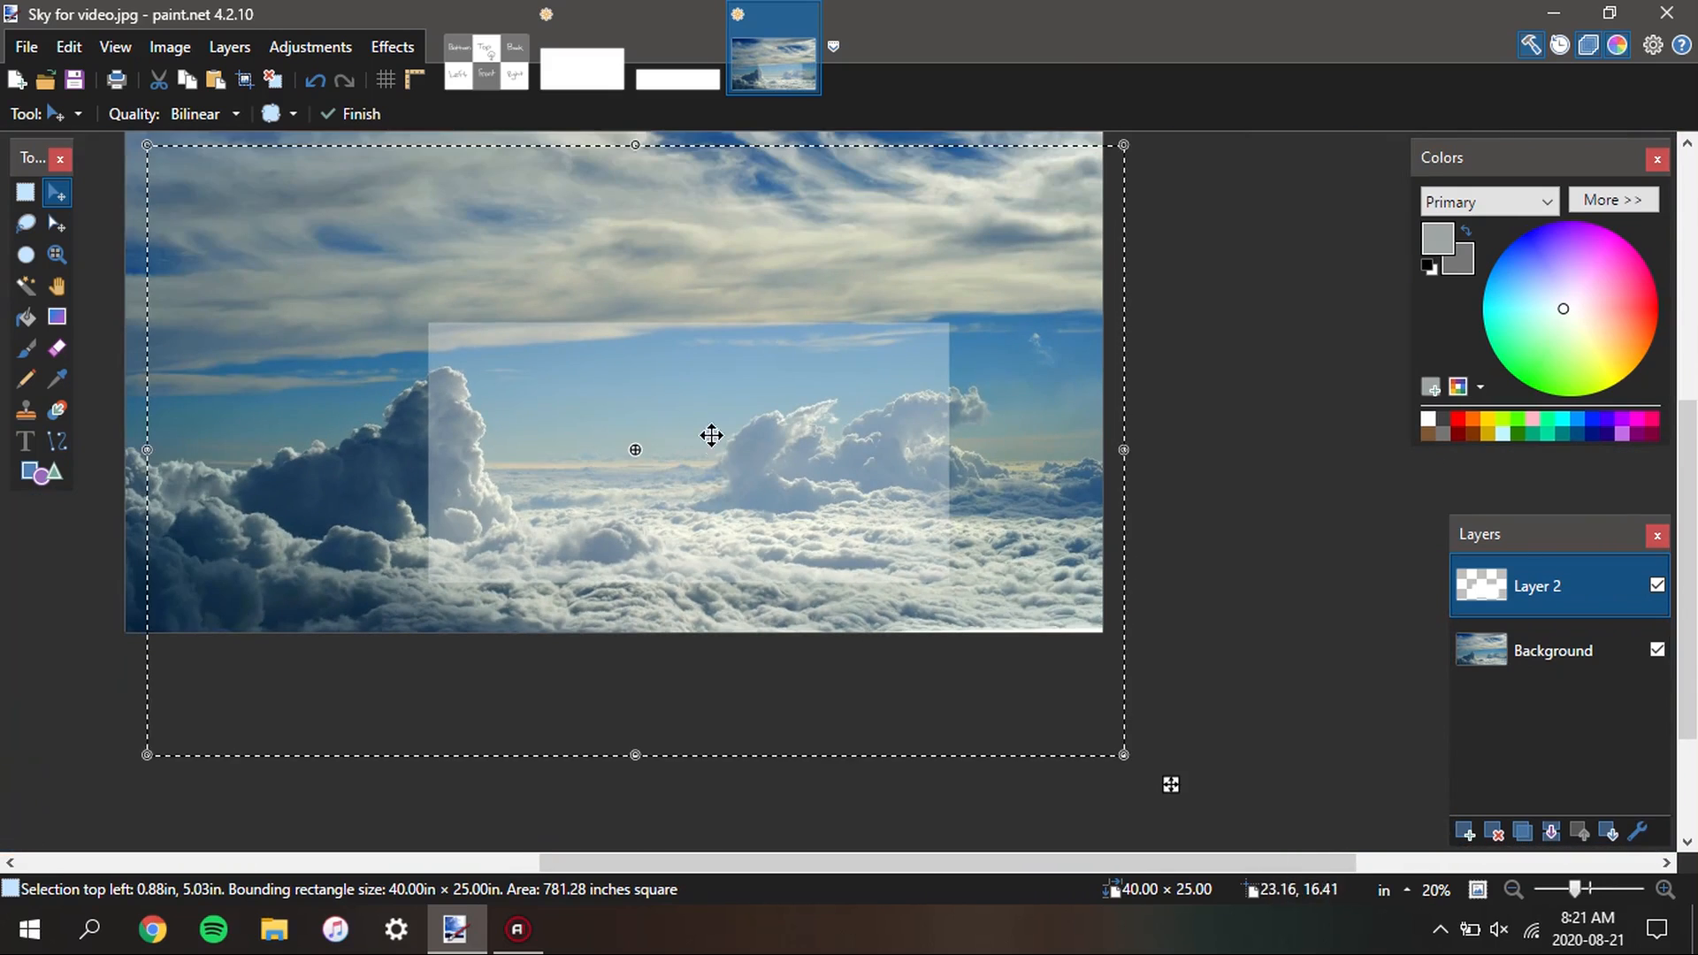
left_click_drag(756, 461, 873, 453)
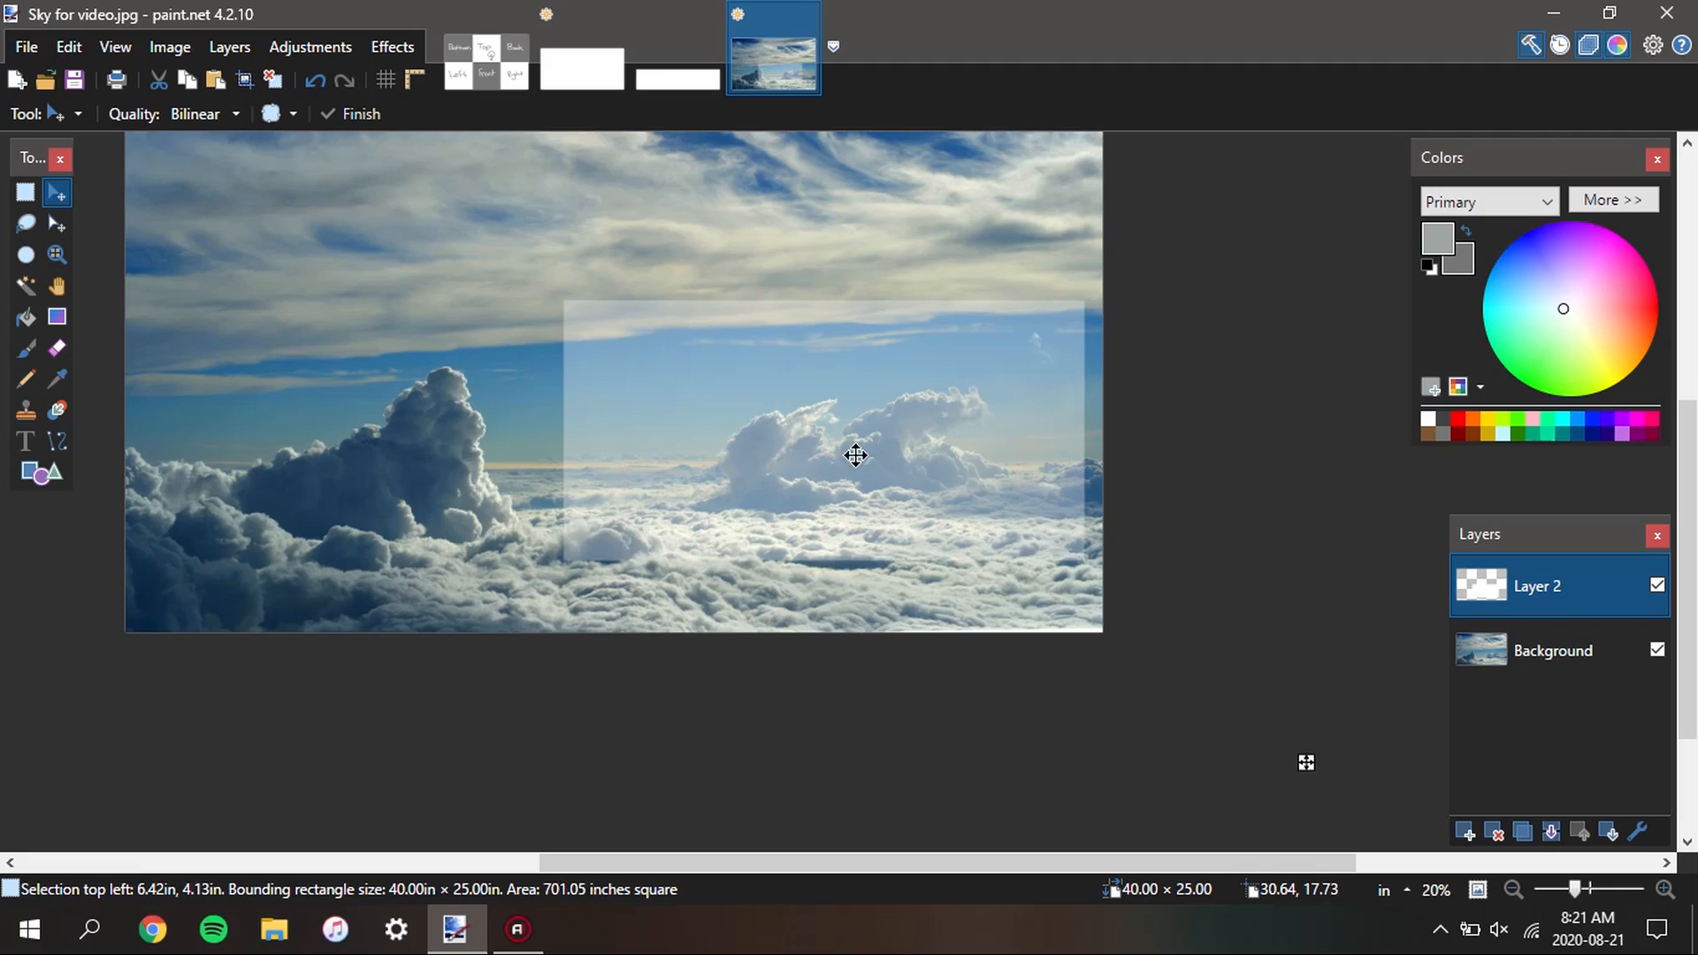
left_click_drag(930, 467, 902, 502)
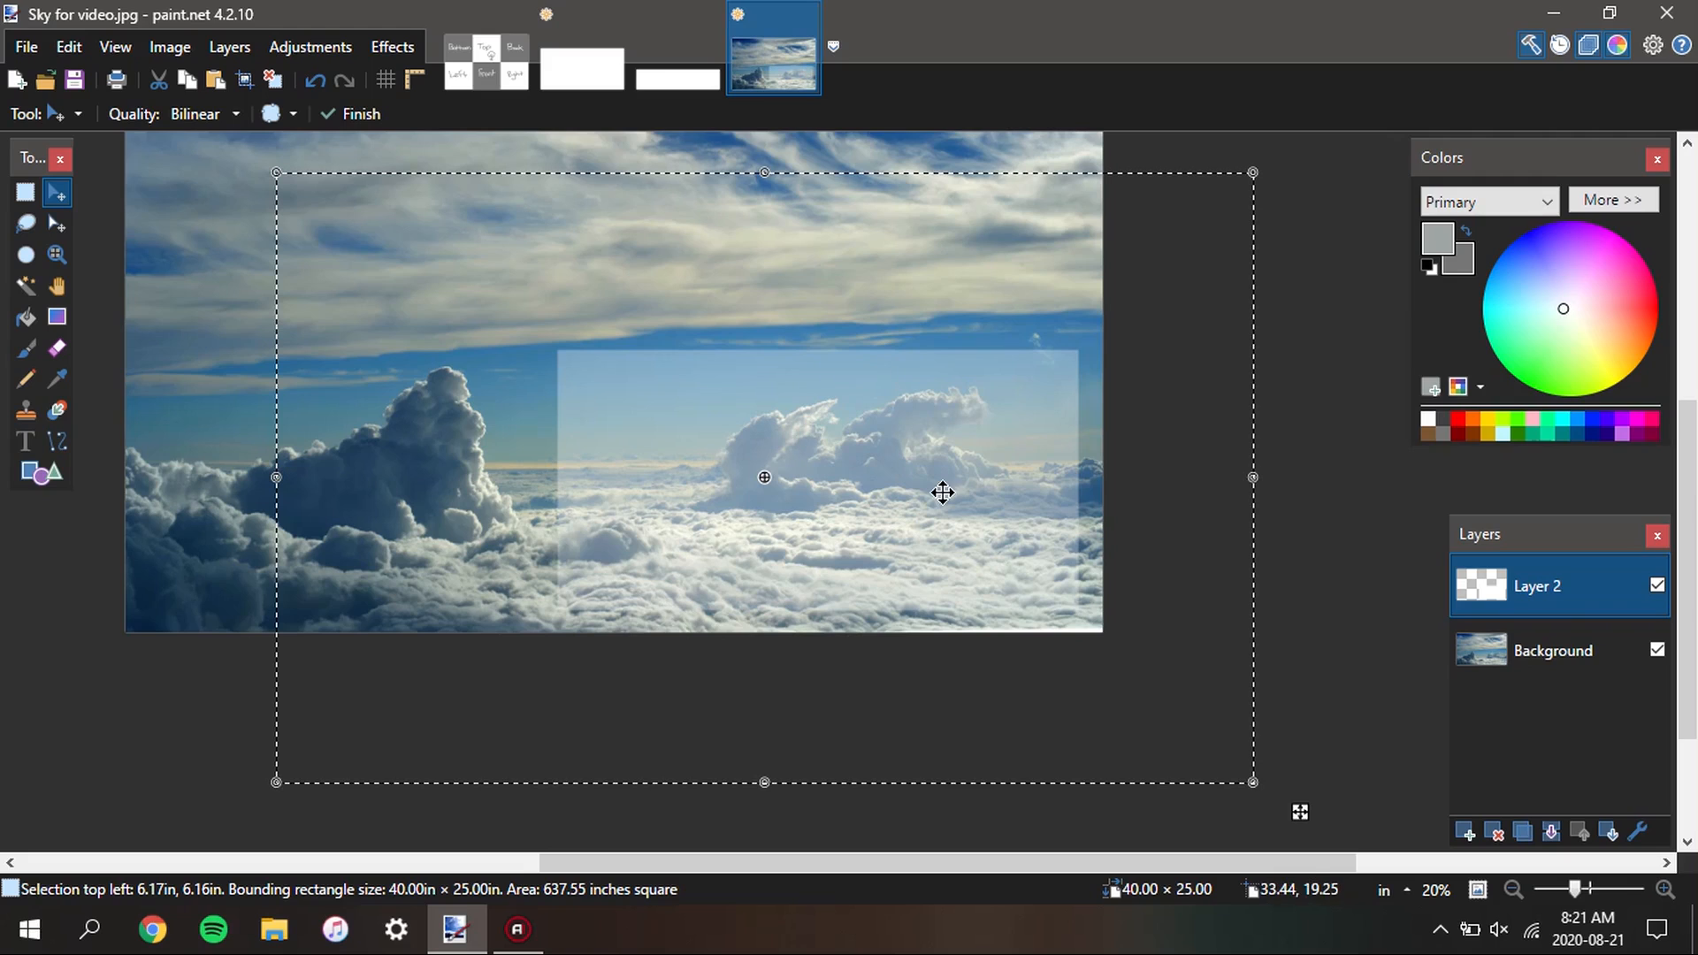
scroll(908, 515, "up", 1)
key("ctrl+d")
Select the translucent rectangle's area, copy that region from the photo's Background layer, and paste it over the blank 2048-pixel-wide image
key("s")
key("s")
key("s")
key("s")
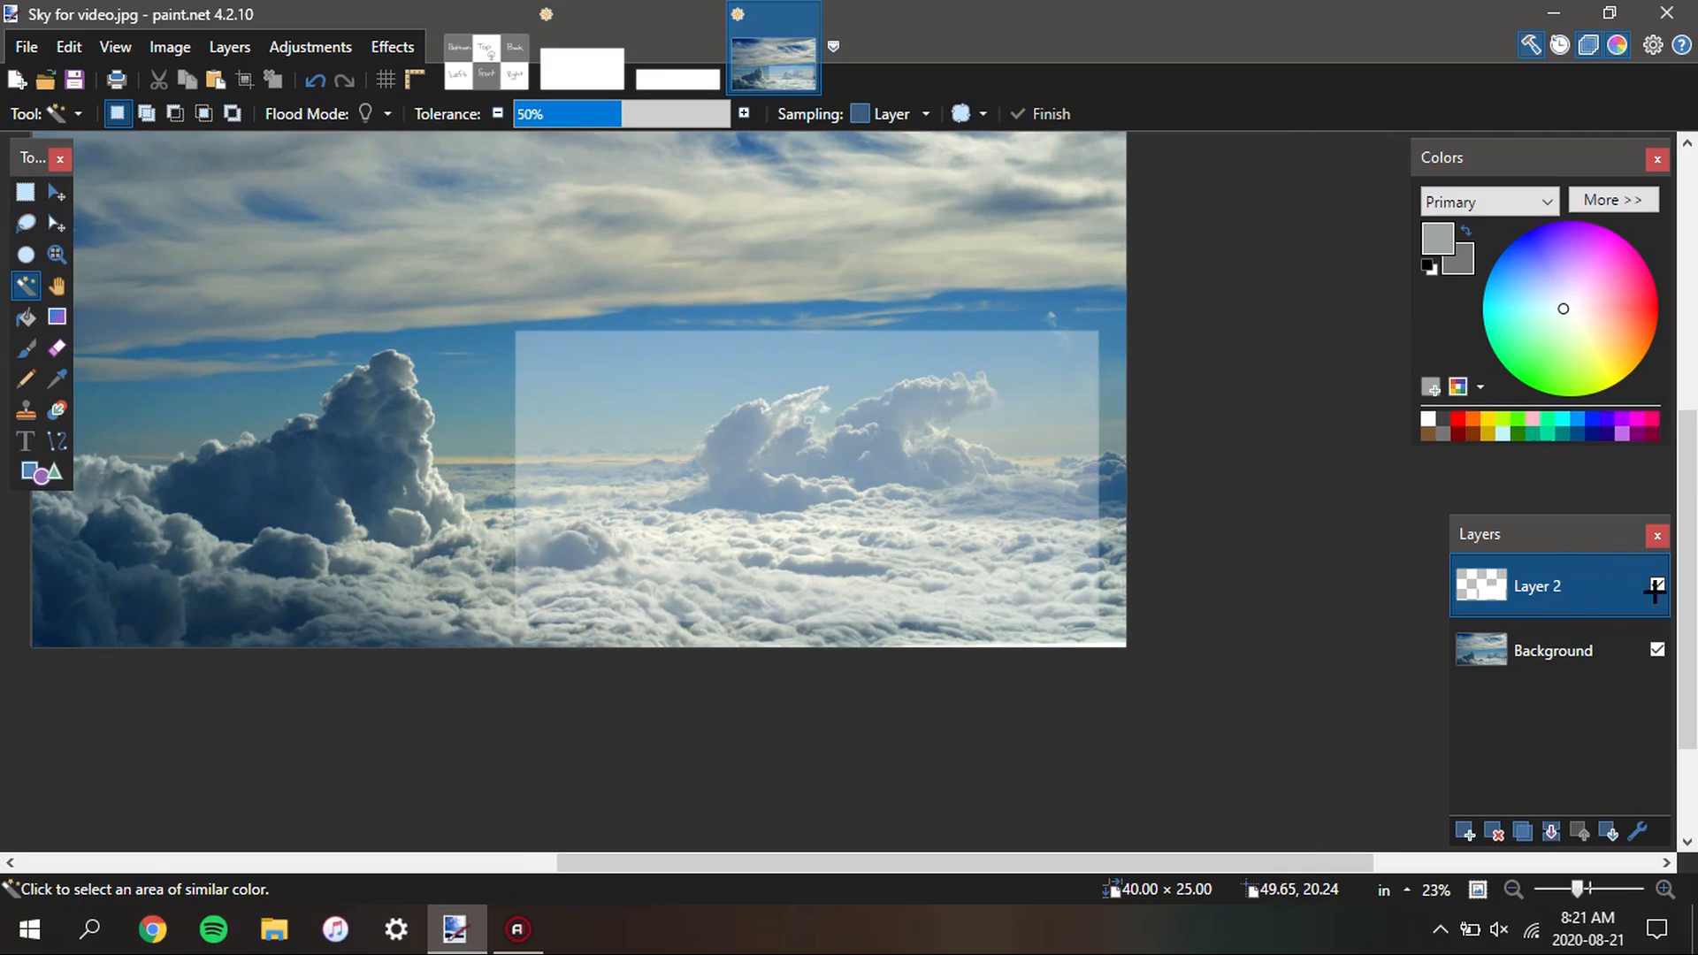
left_click(926, 447)
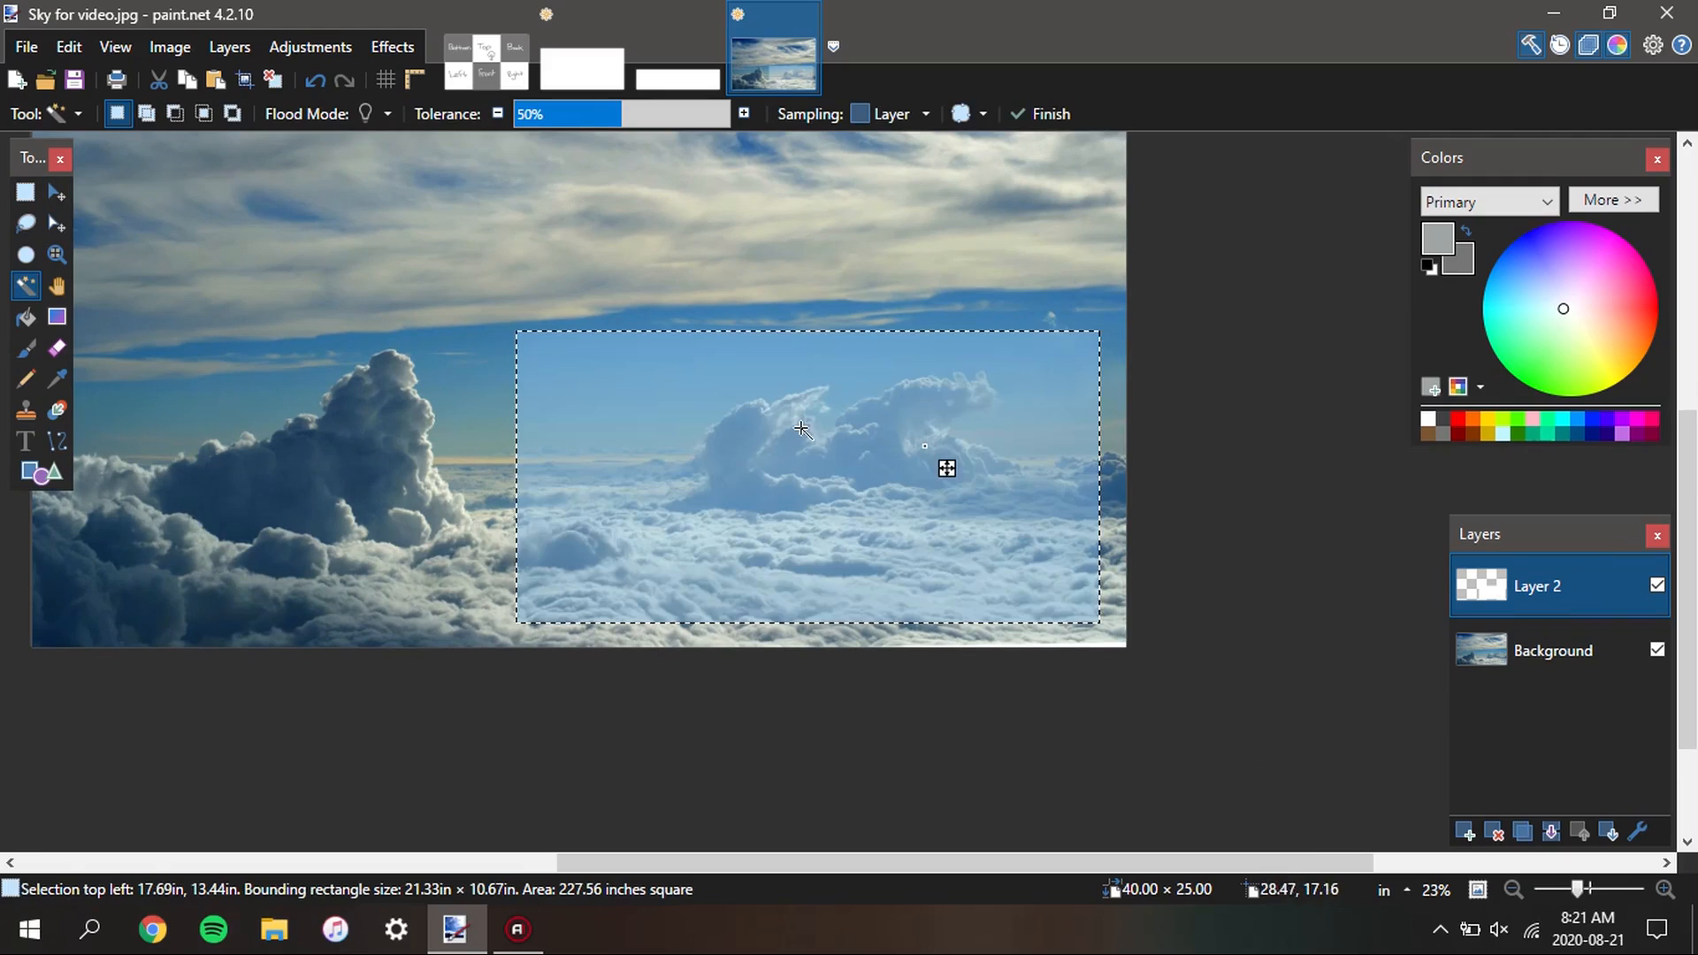
left_click(1494, 637)
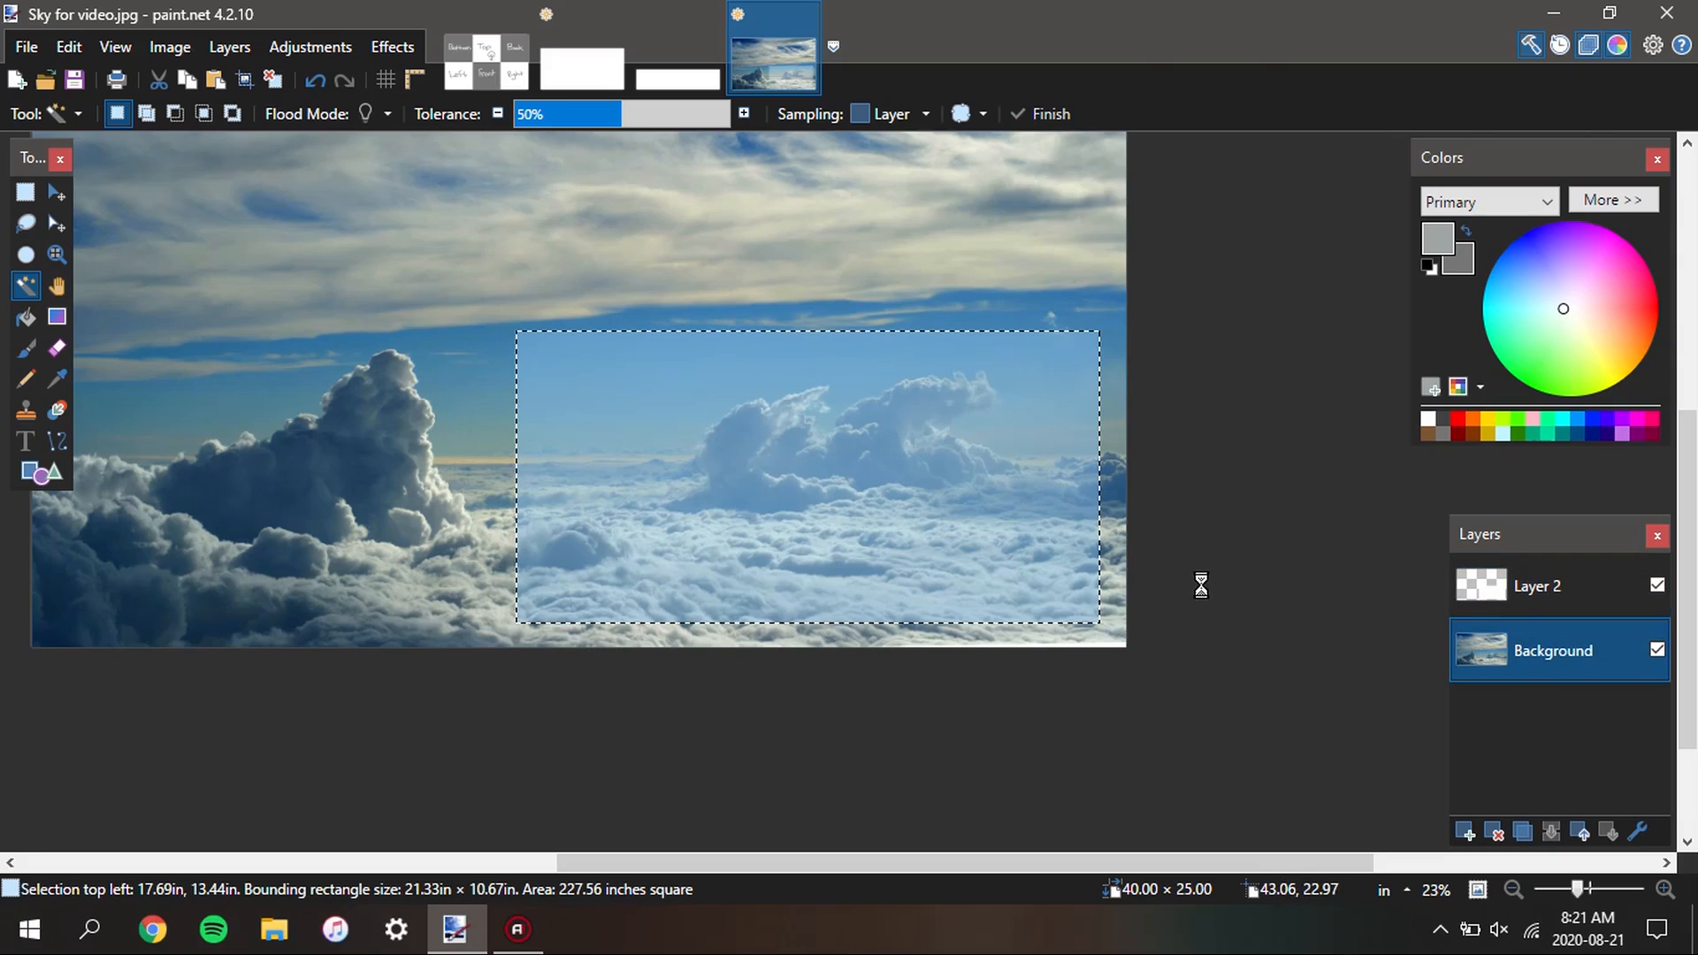
left_click(579, 46)
key("ctrl+v")
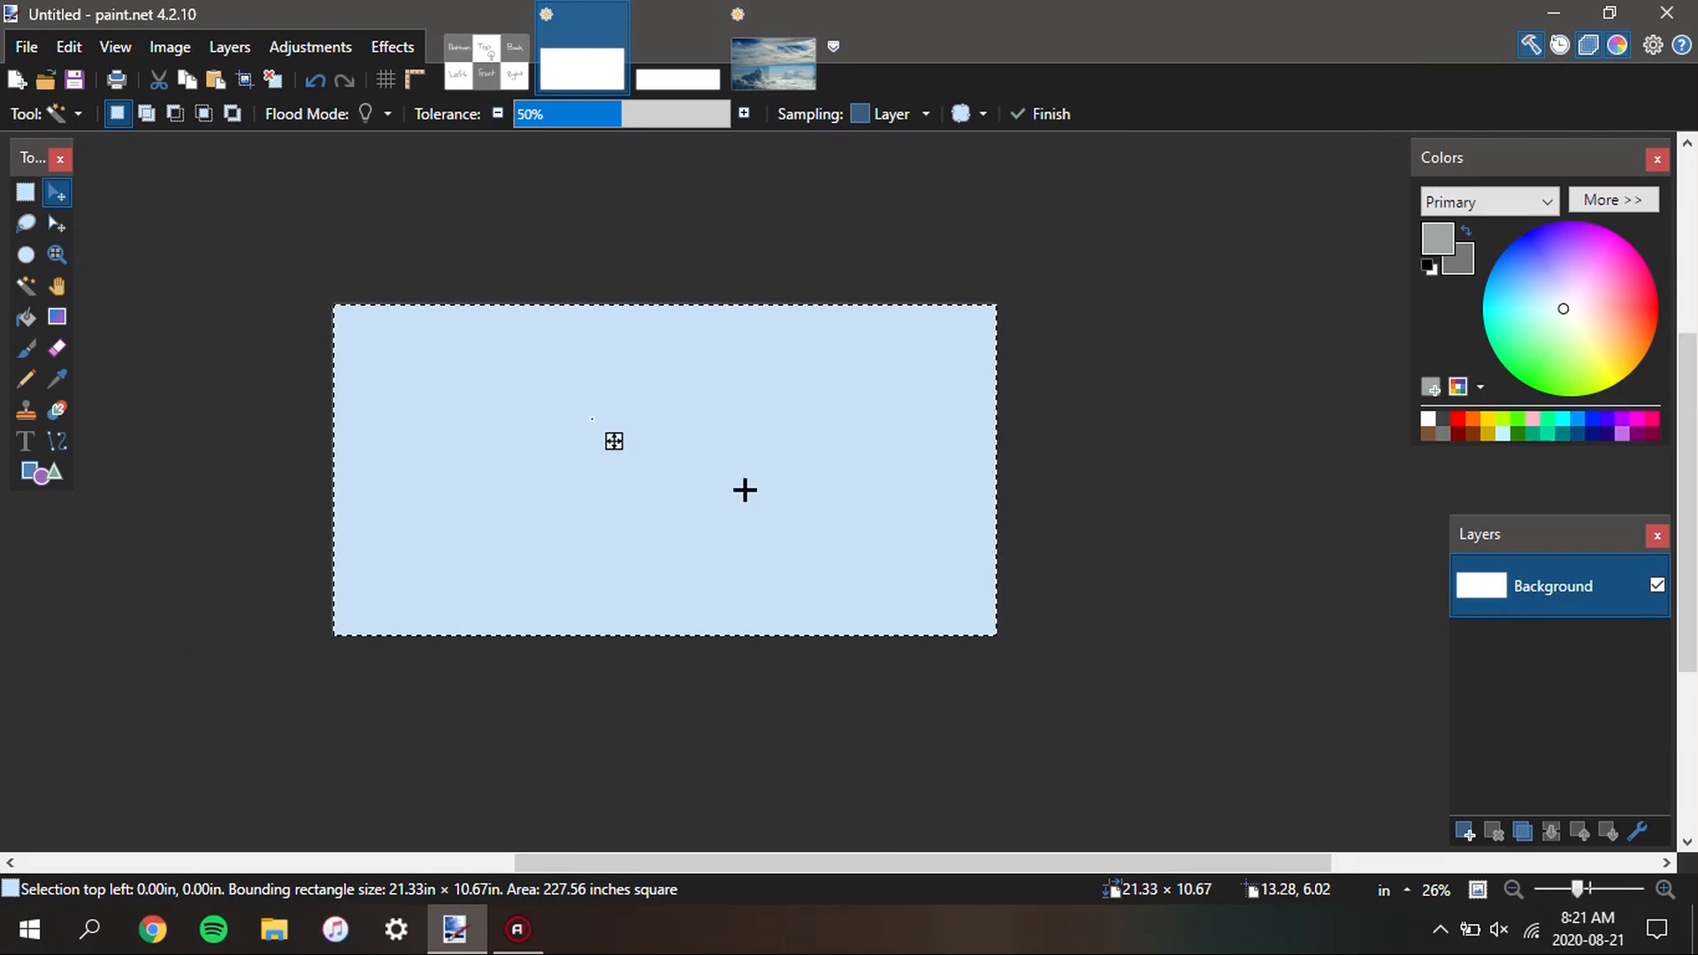
key("ctrl+d")
Examine the pasted cloud image closely for sharpness, especially along the horizon and cloud edges
scroll(706, 534, "down", 3)
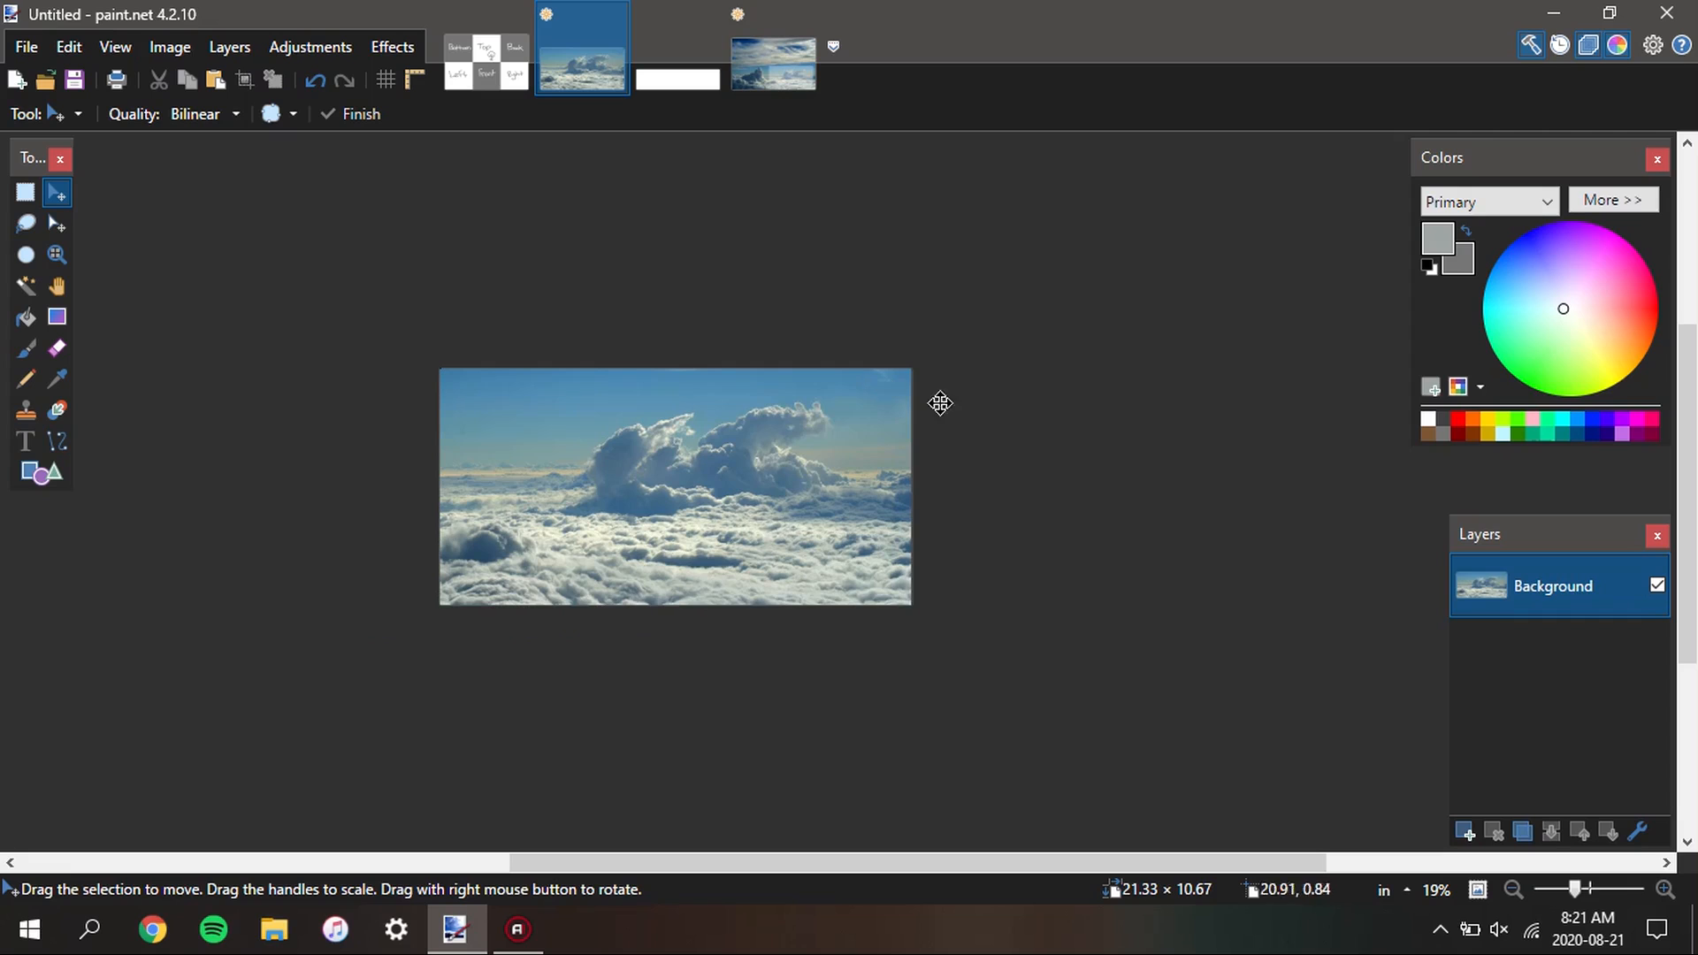
scroll(712, 499, "up", 9)
scroll(932, 402, "up", 2)
scroll(932, 375, "down", 5)
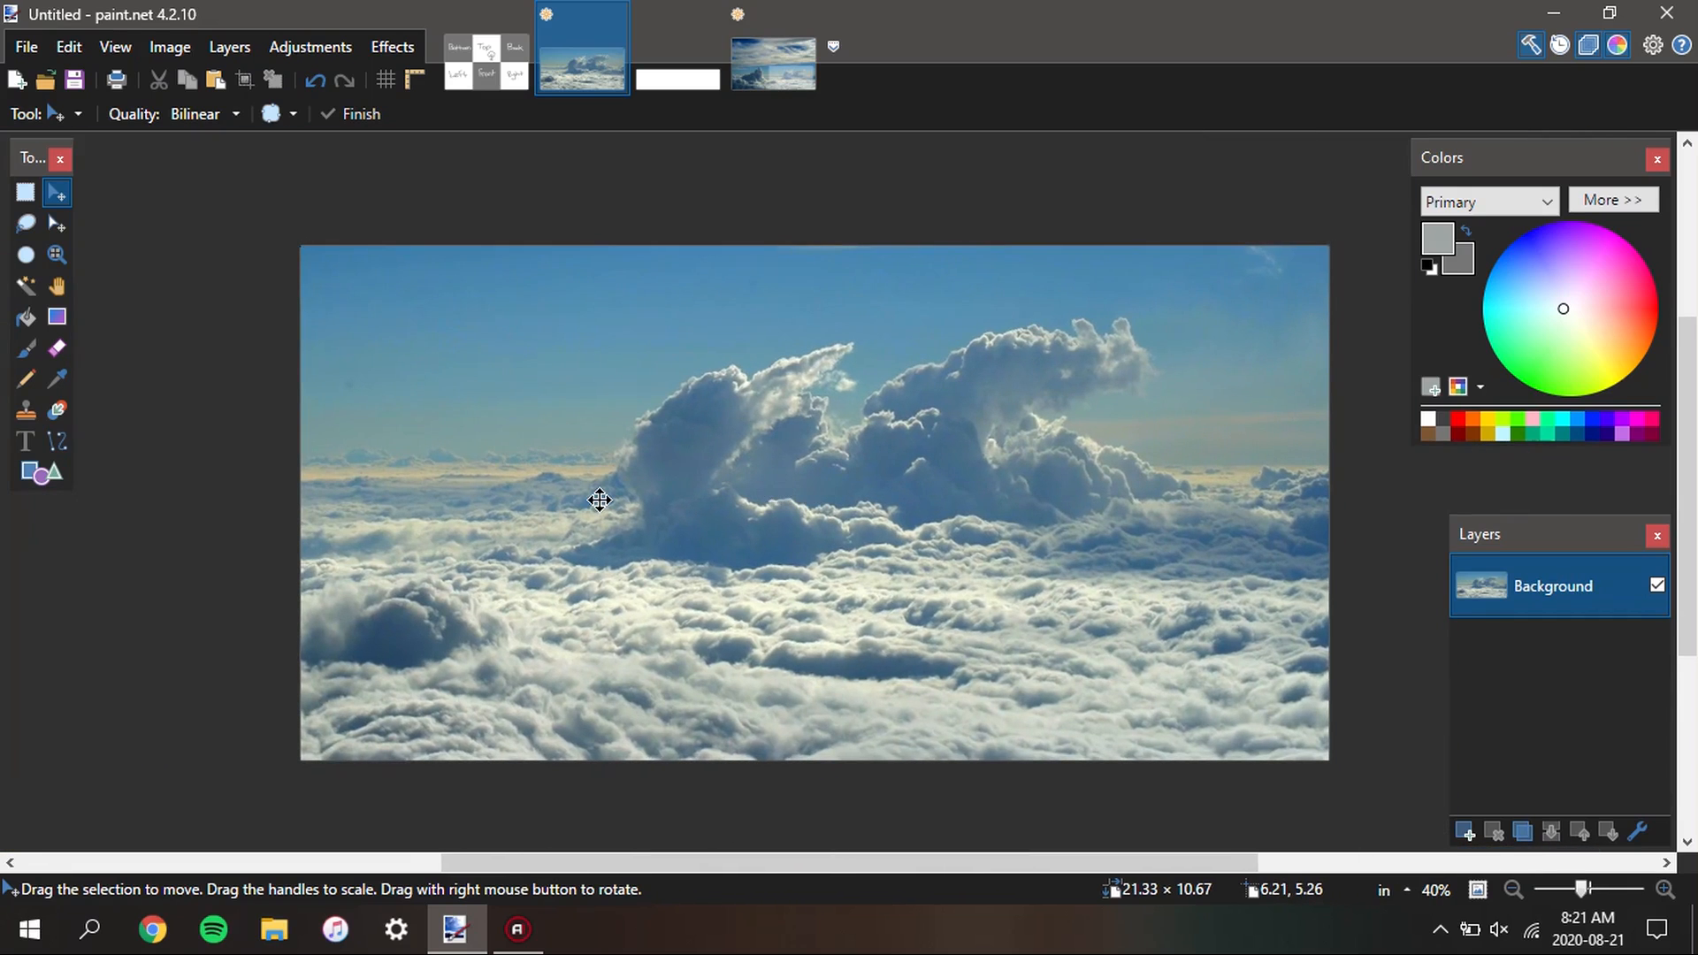
scroll(598, 428, "up", 2)
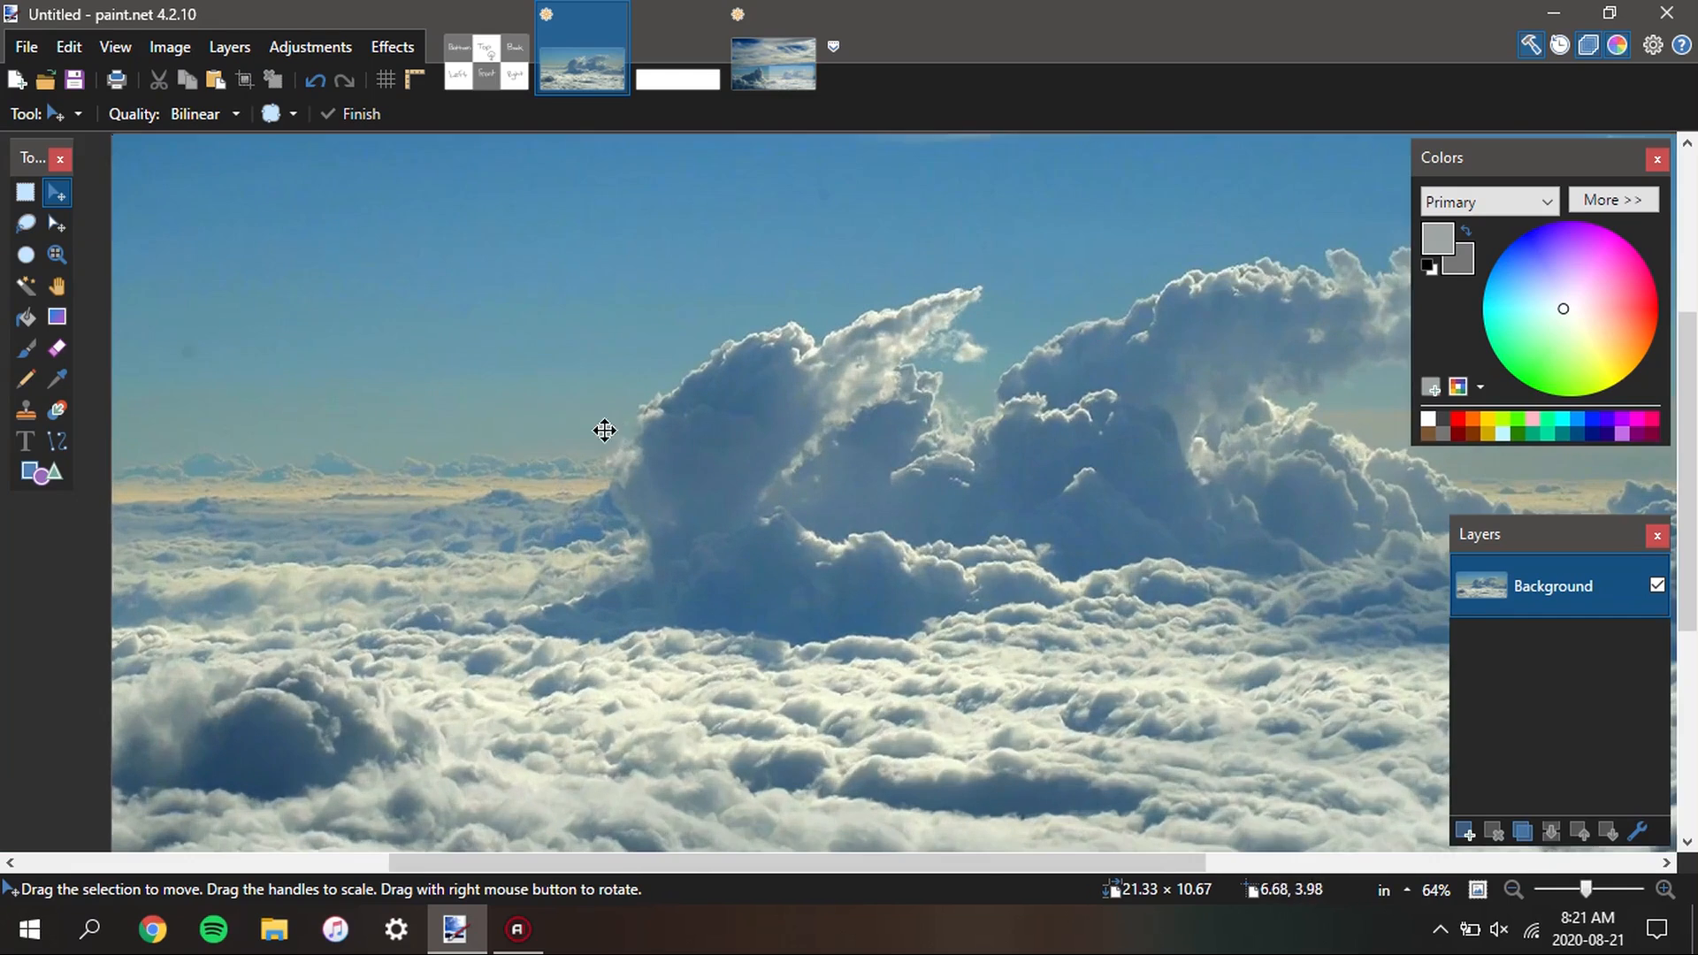
scroll(566, 442, "up", 4)
scroll(588, 439, "down", 3)
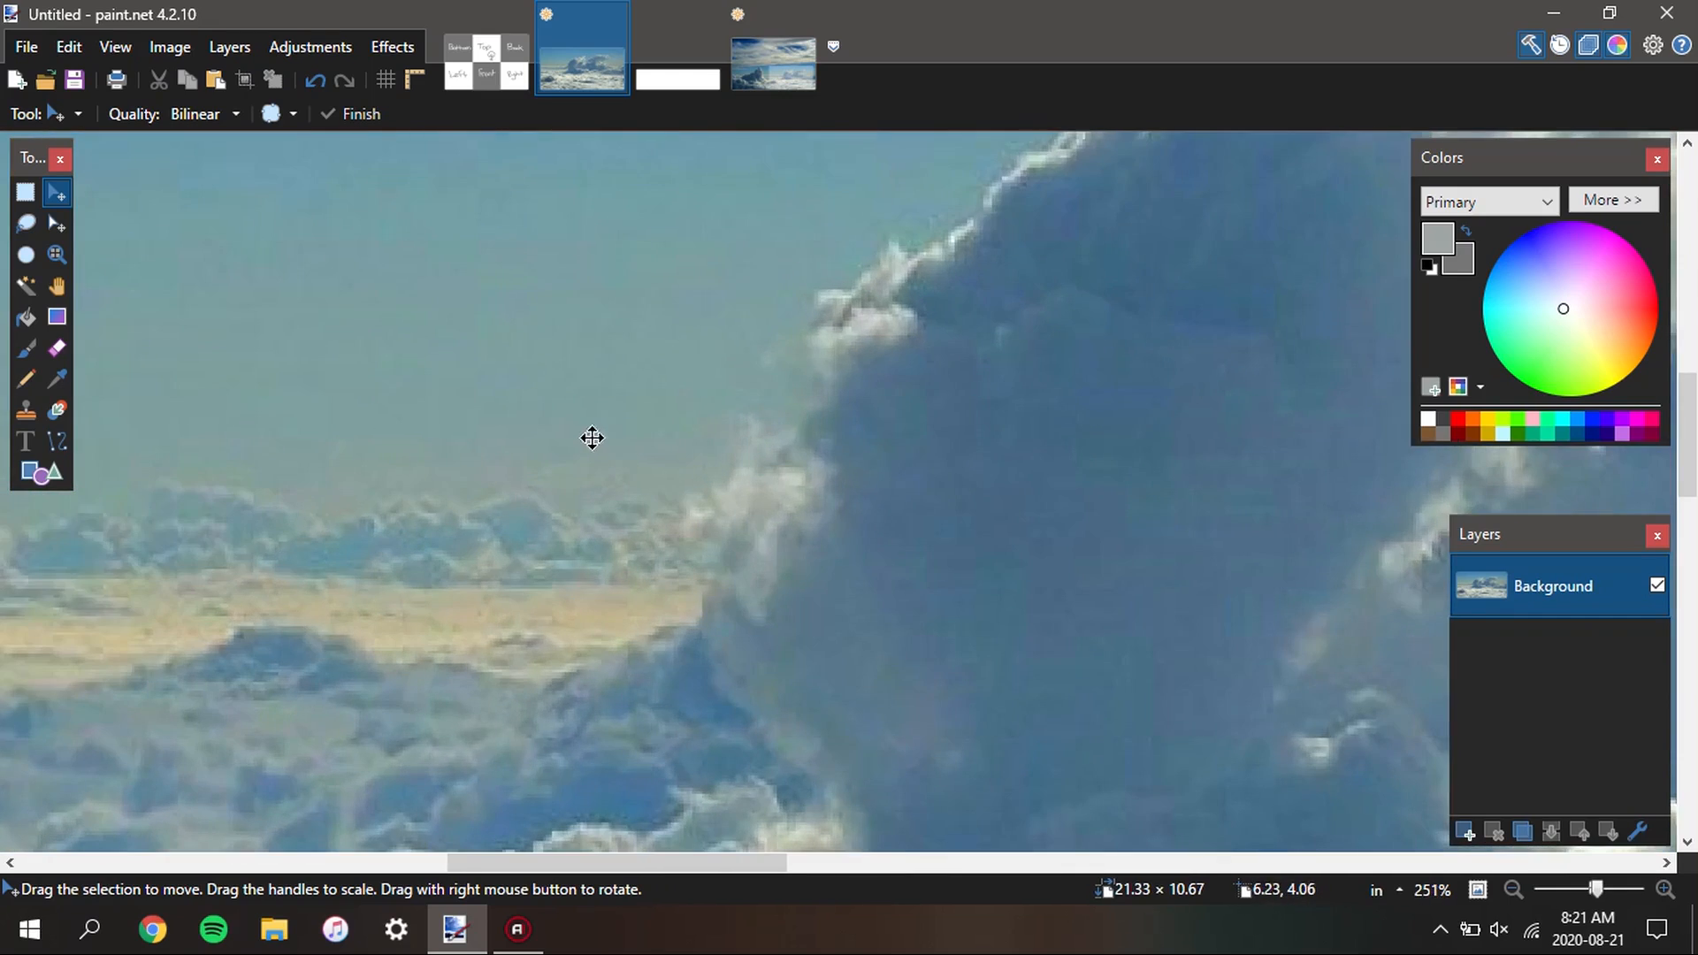
scroll(560, 313, "down", 2)
Try the Median noise effect on the cloud image with radius 1 and percentile 64
left_click(389, 46)
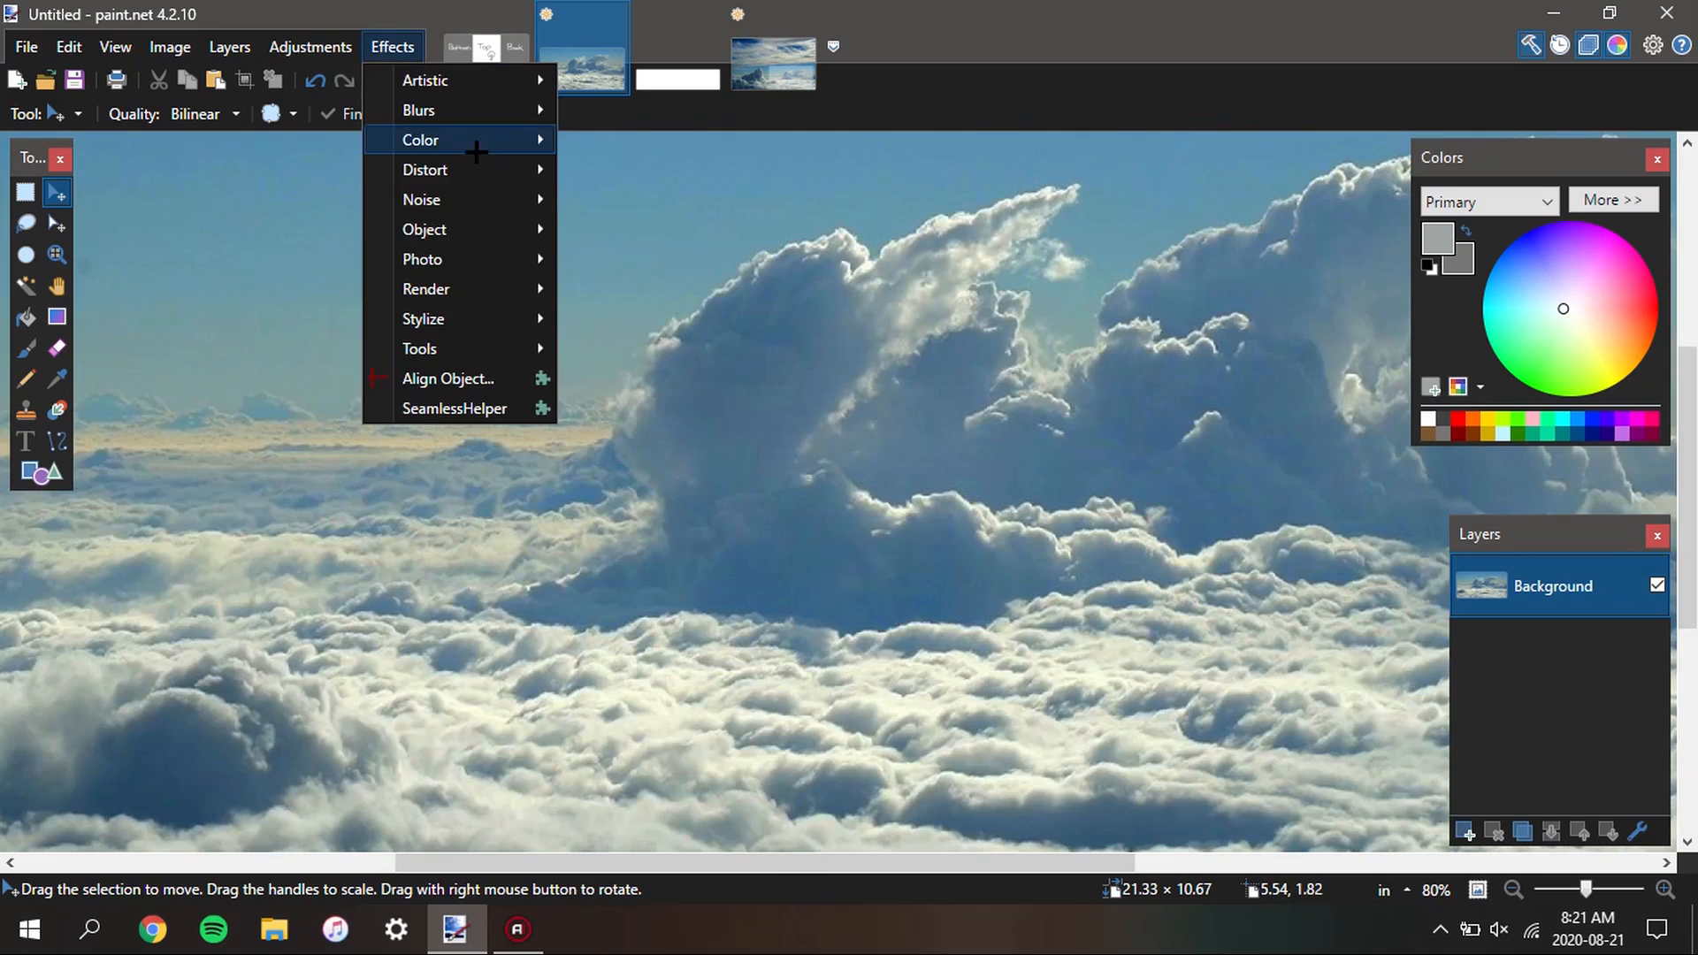
mouse_move(471, 197)
left_click(725, 260)
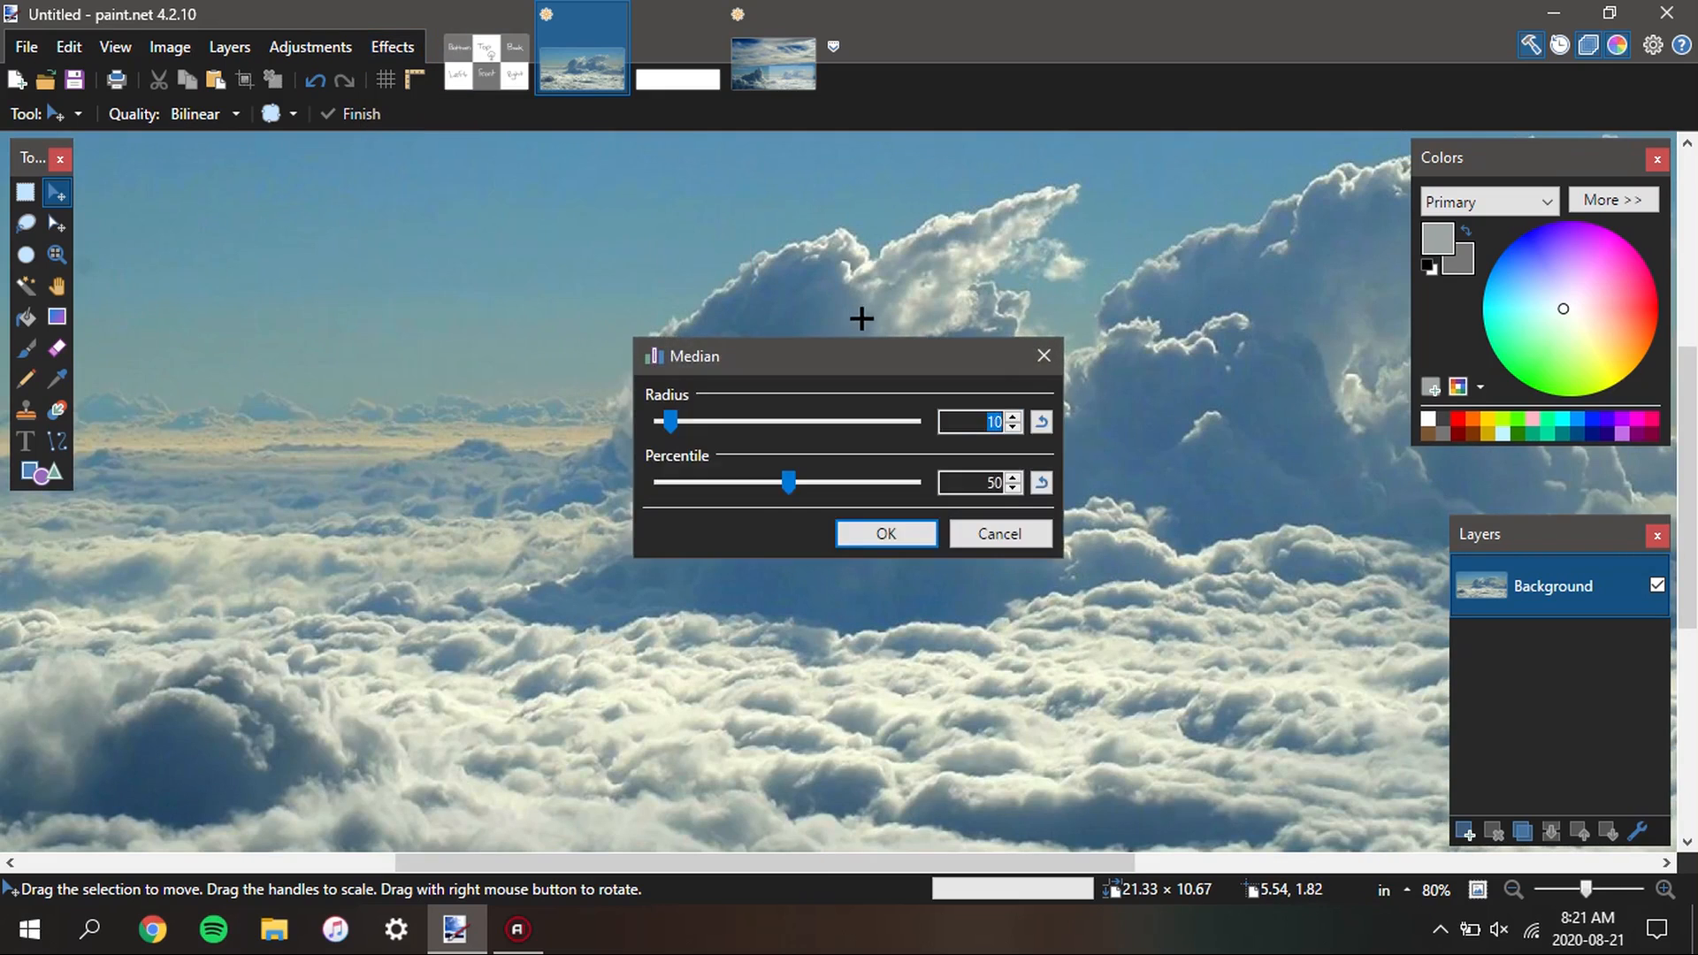
left_click_drag(939, 372, 1276, 378)
left_click_drag(1052, 436, 985, 442)
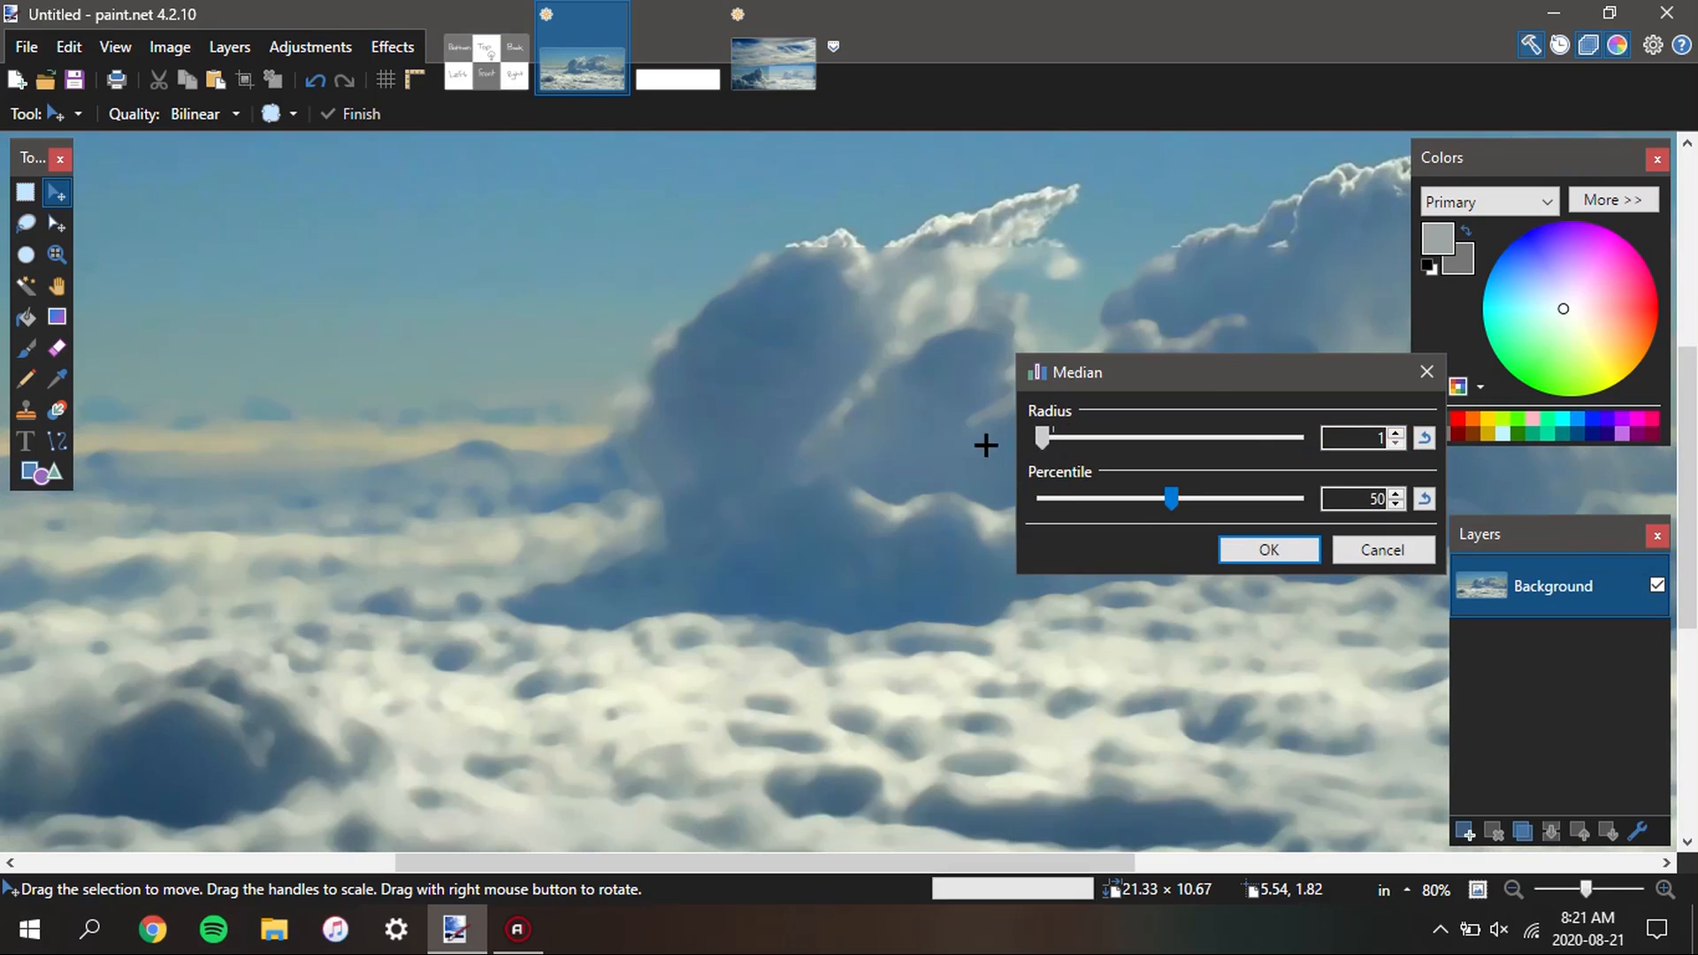
left_click_drag(1160, 495, 1207, 500)
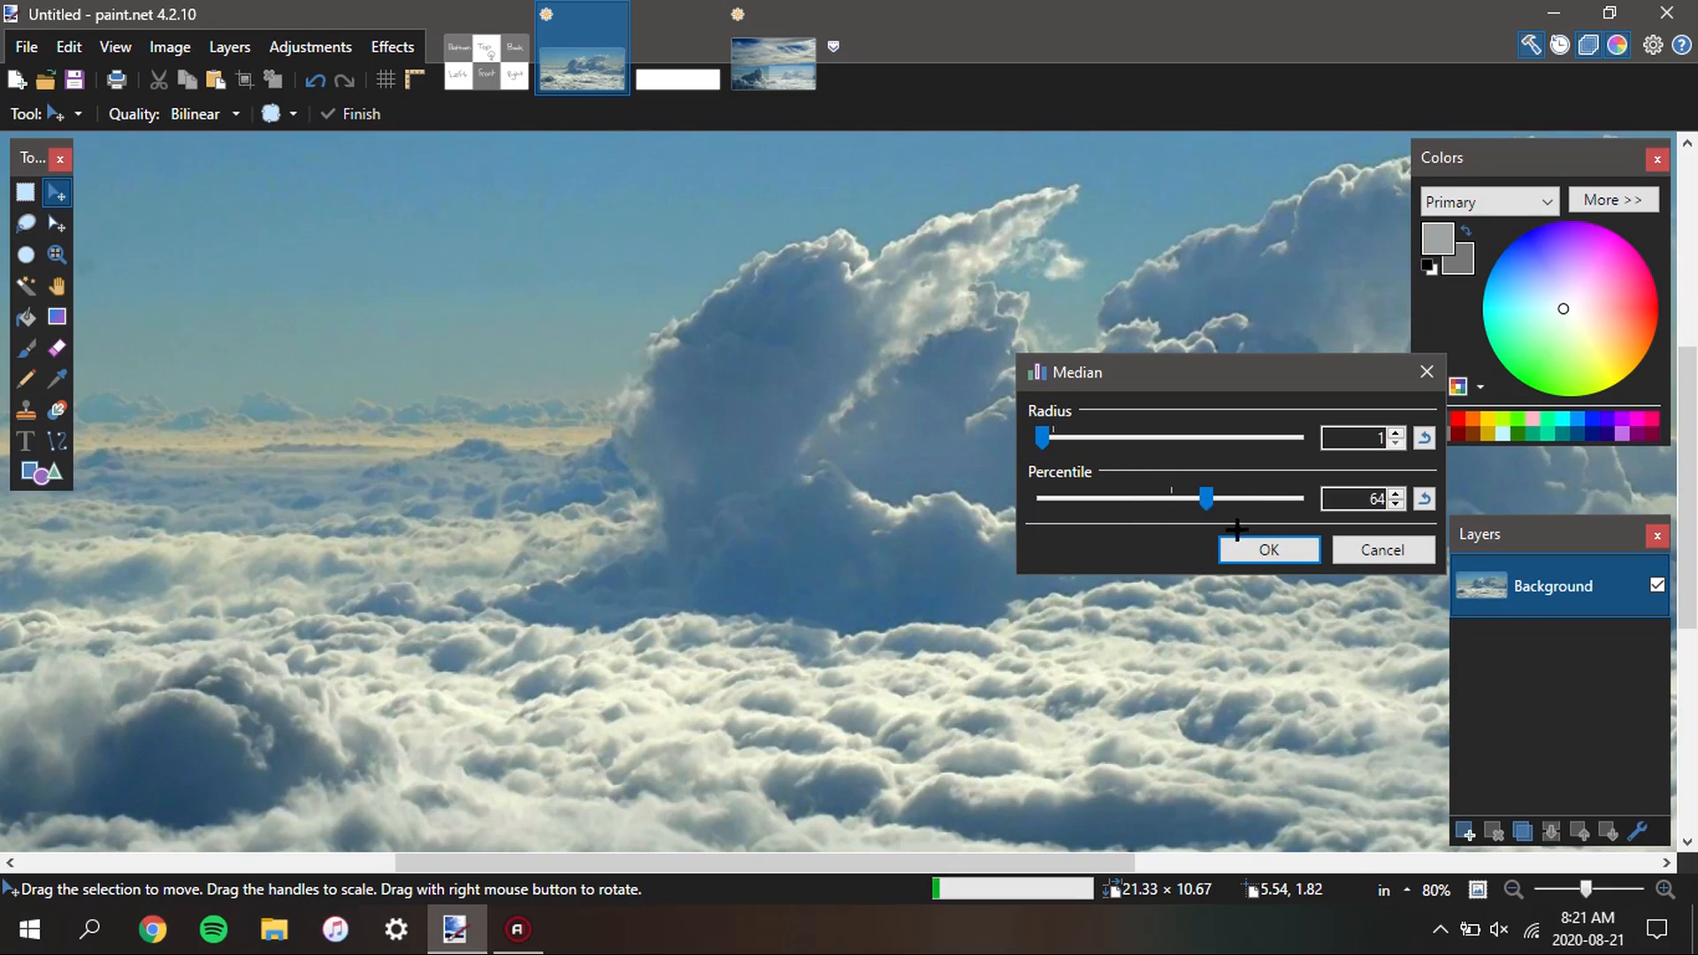
left_click(1371, 550)
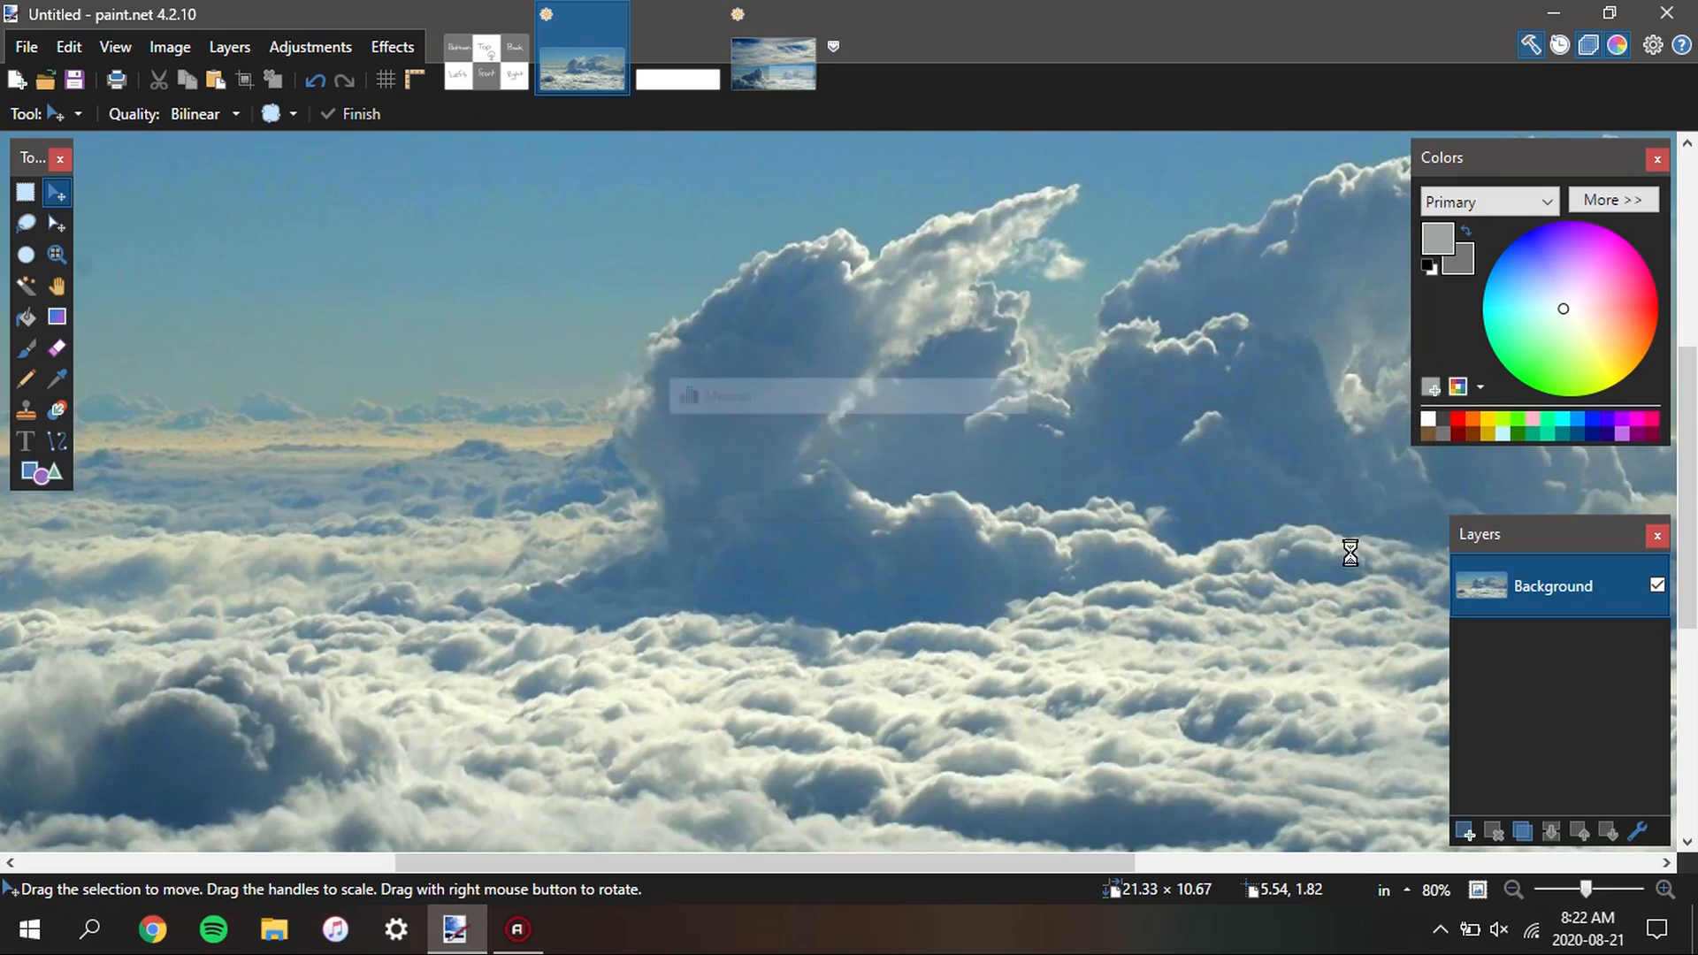
Examine the overall composition of the cloud image, from the upper sky to the cloud layer below the horizon
scroll(690, 465, "down", 4)
left_click_drag(904, 486, 628, 472)
key("s")
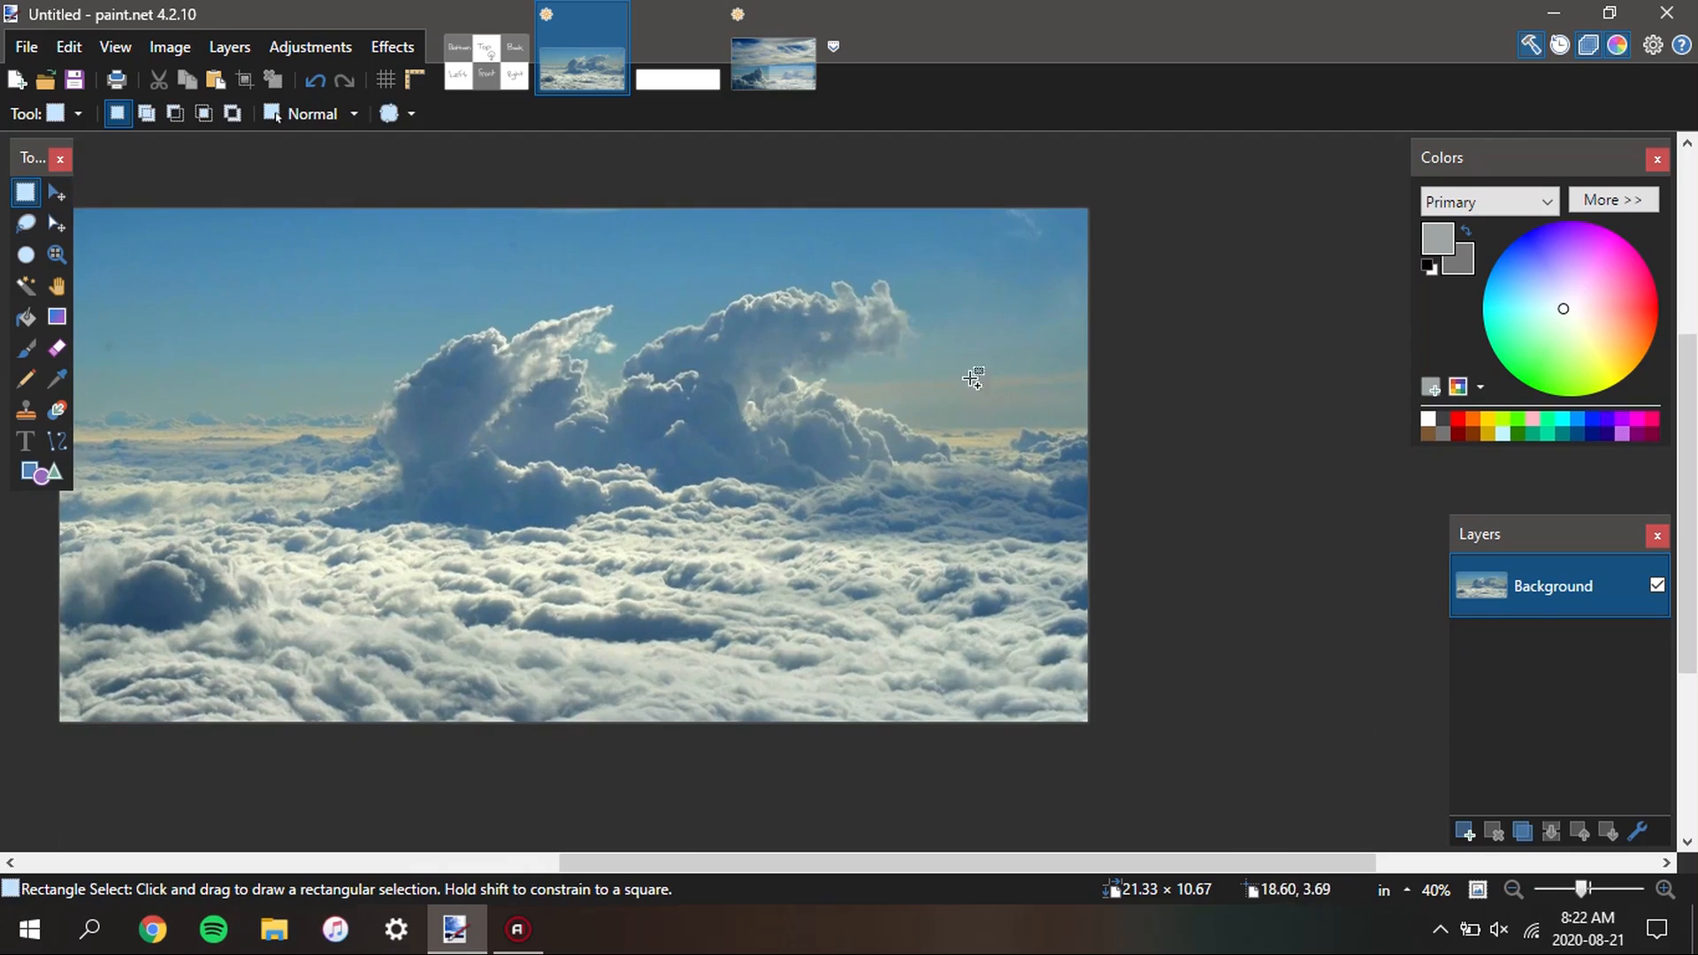
scroll(997, 311, "up", 6)
scroll(1002, 232, "down", 6)
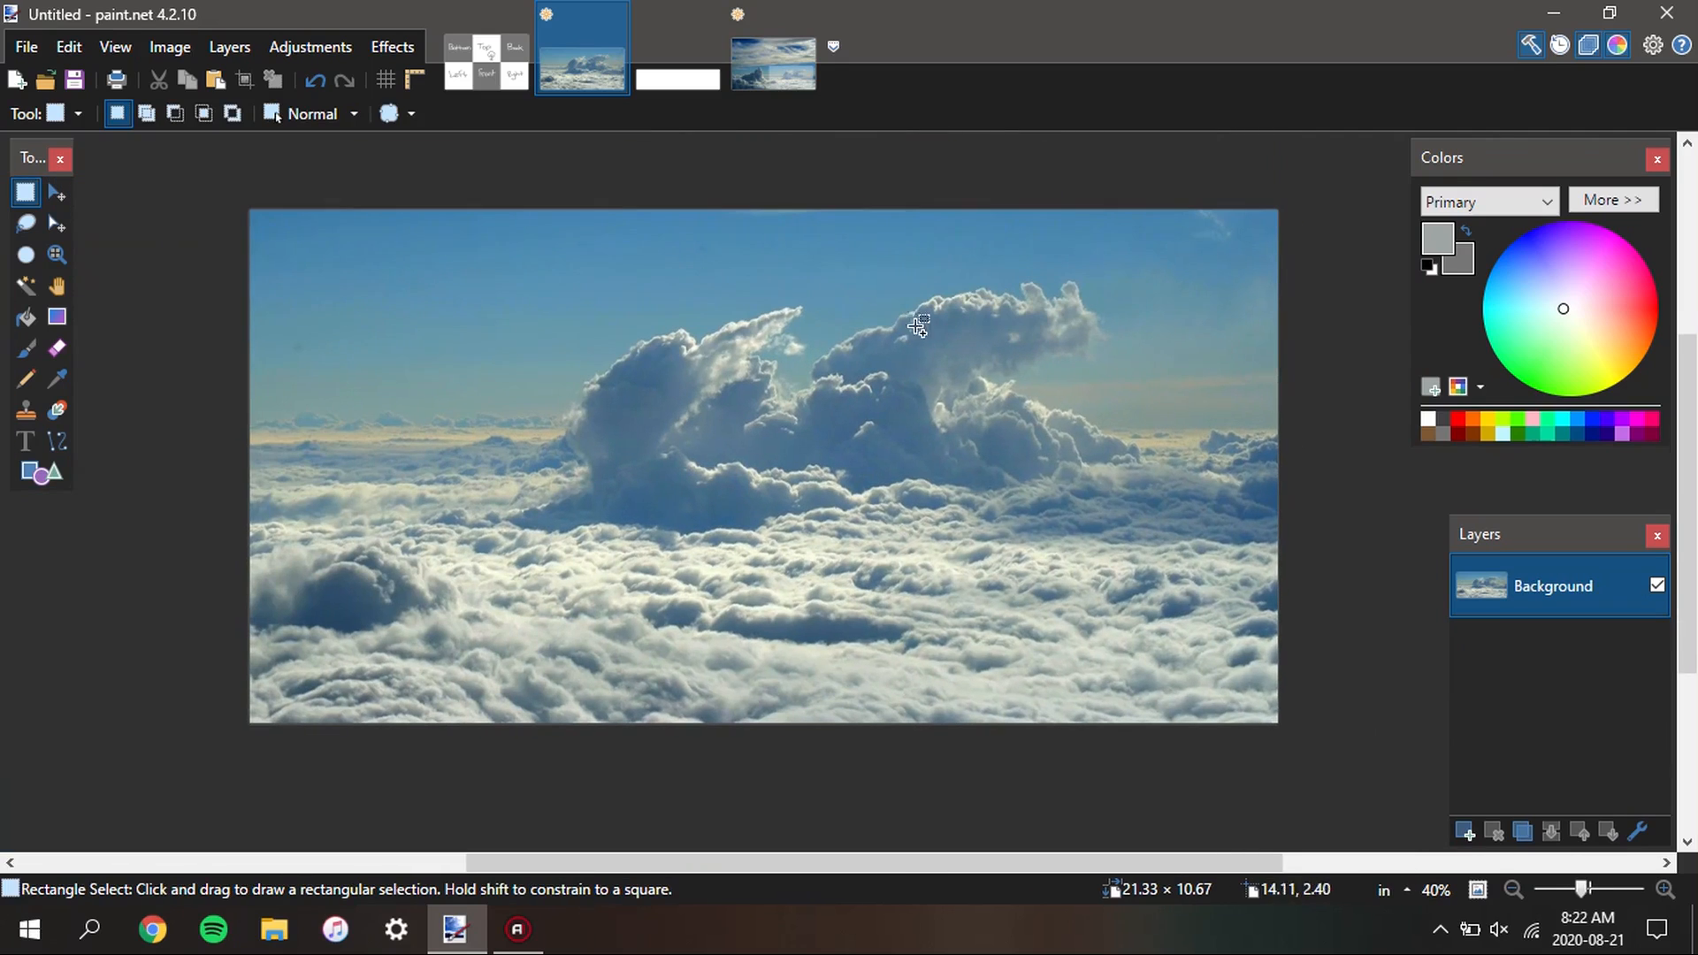
scroll(707, 277, "up", 1)
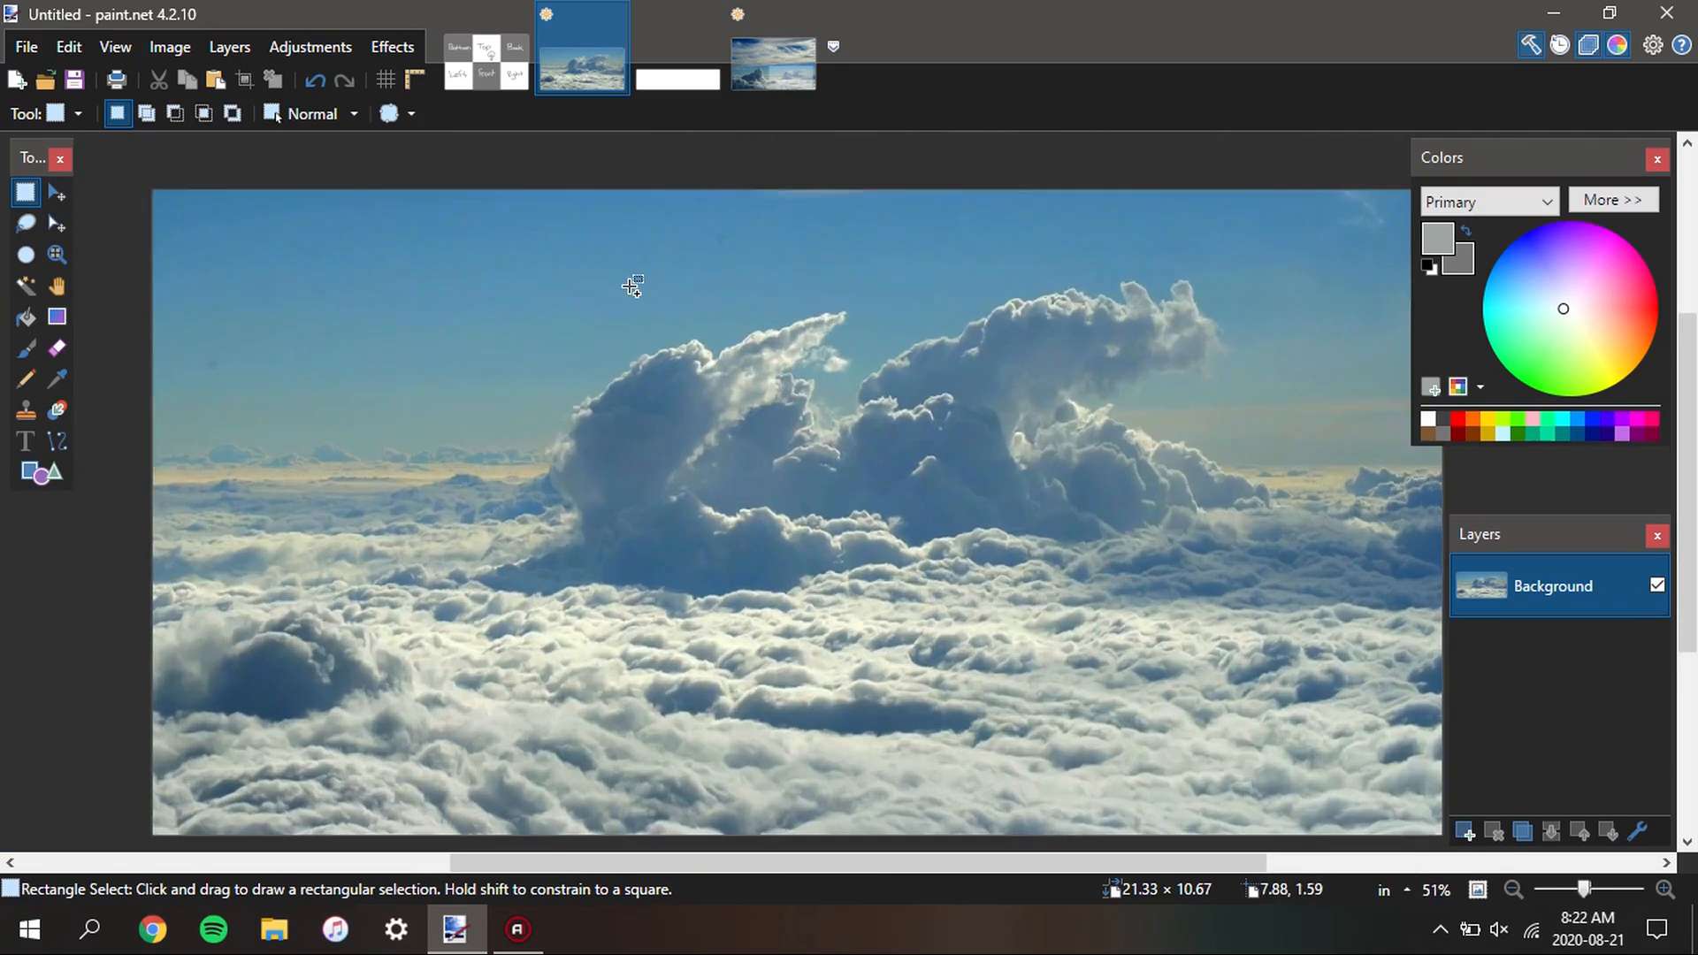
scroll(610, 283, "down", 2)
scroll(884, 321, "down", 1)
left_click_drag(732, 368, 694, 401)
scroll(815, 501, "up", 3)
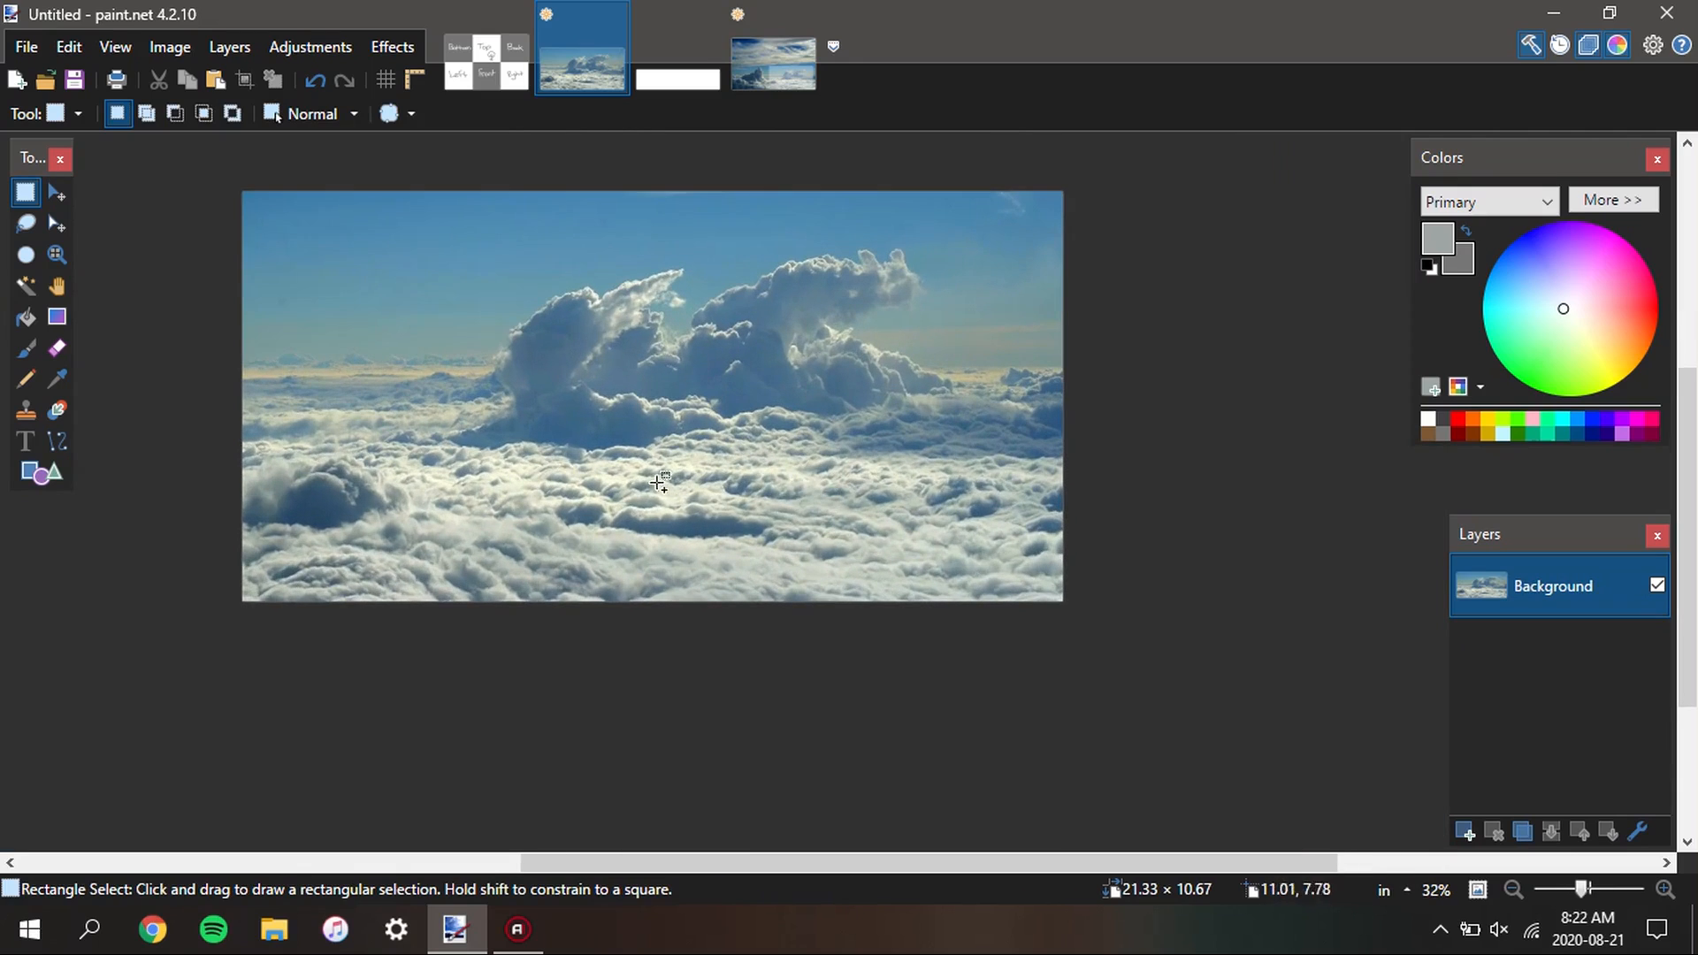
left_click_drag(644, 461, 648, 537)
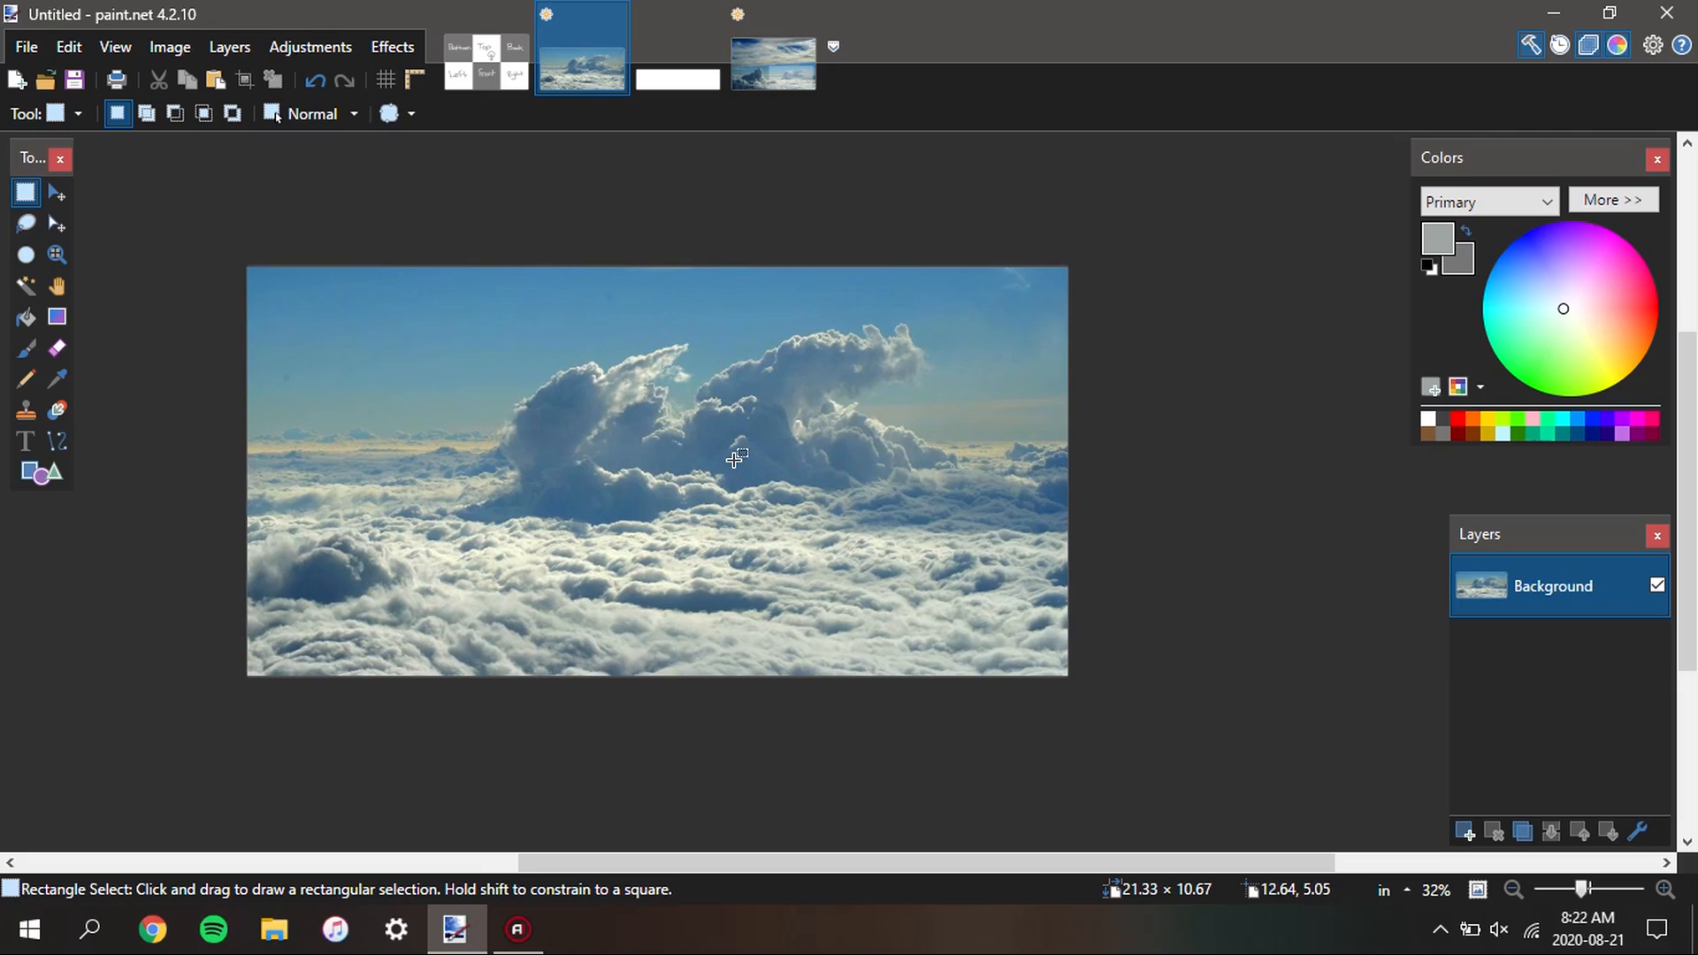
Sample the sky blue at the cloud image's very upper edge as both the primary and the secondary colour
key("k")
scroll(580, 274, "up", 2)
scroll(798, 303, "down", 1)
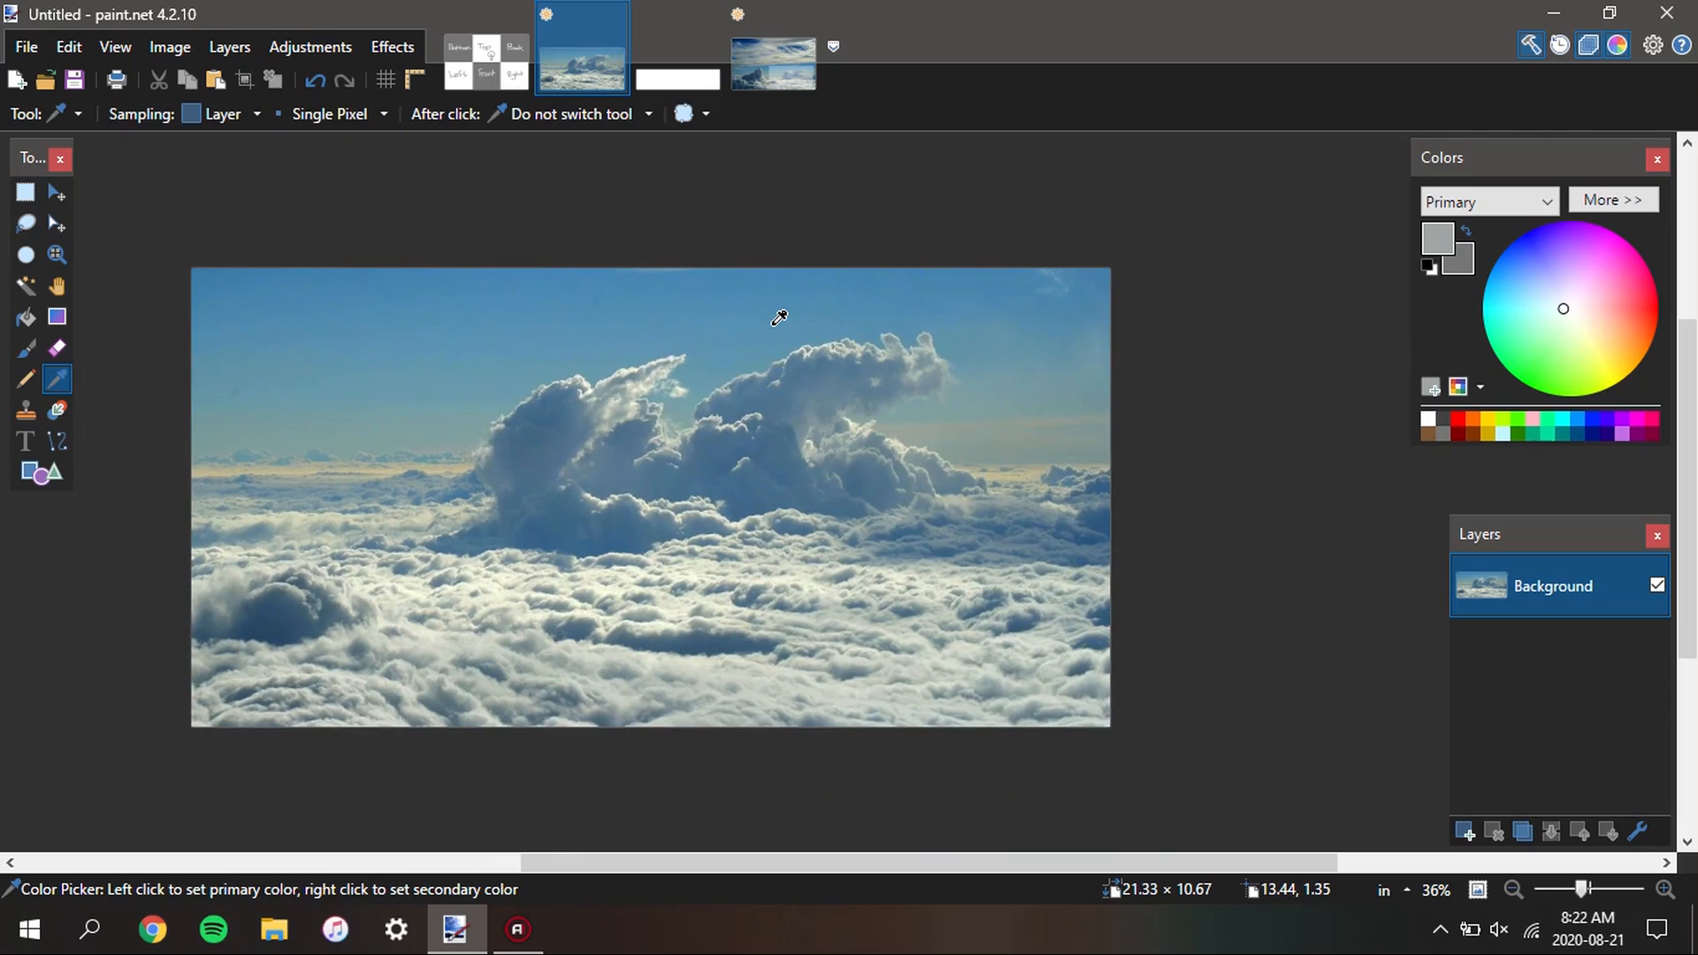
scroll(459, 278, "up", 1)
scroll(470, 279, "down", 1)
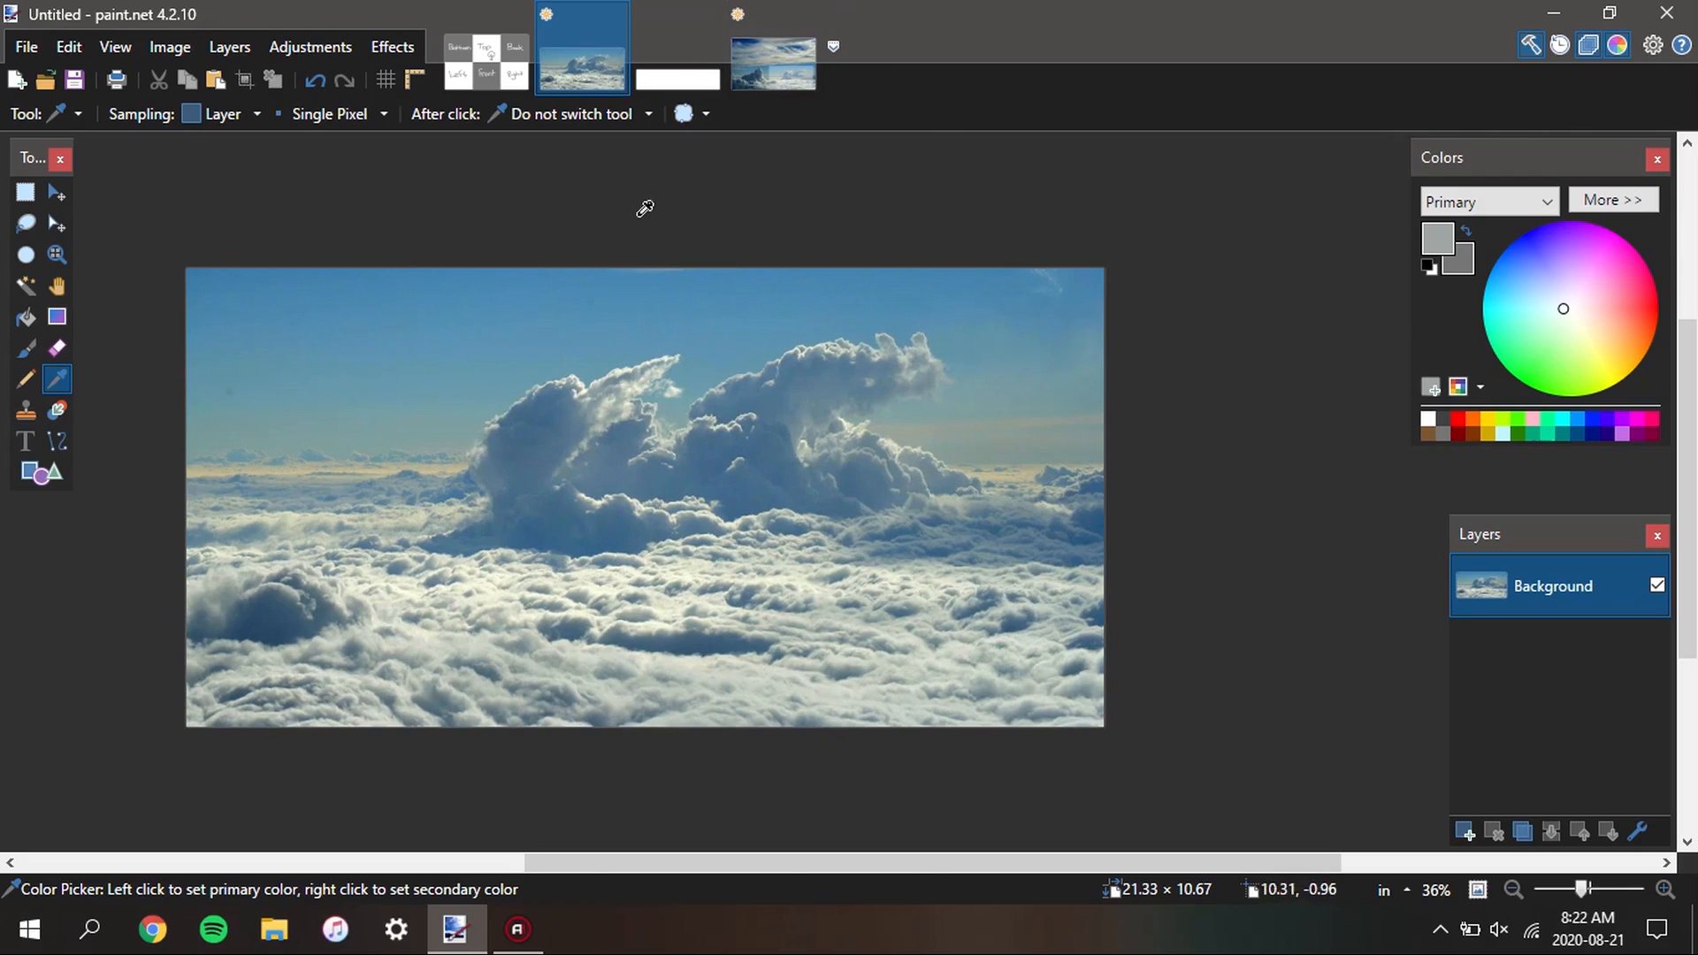
scroll(490, 188, "up", 3)
scroll(599, 289, "up", 6)
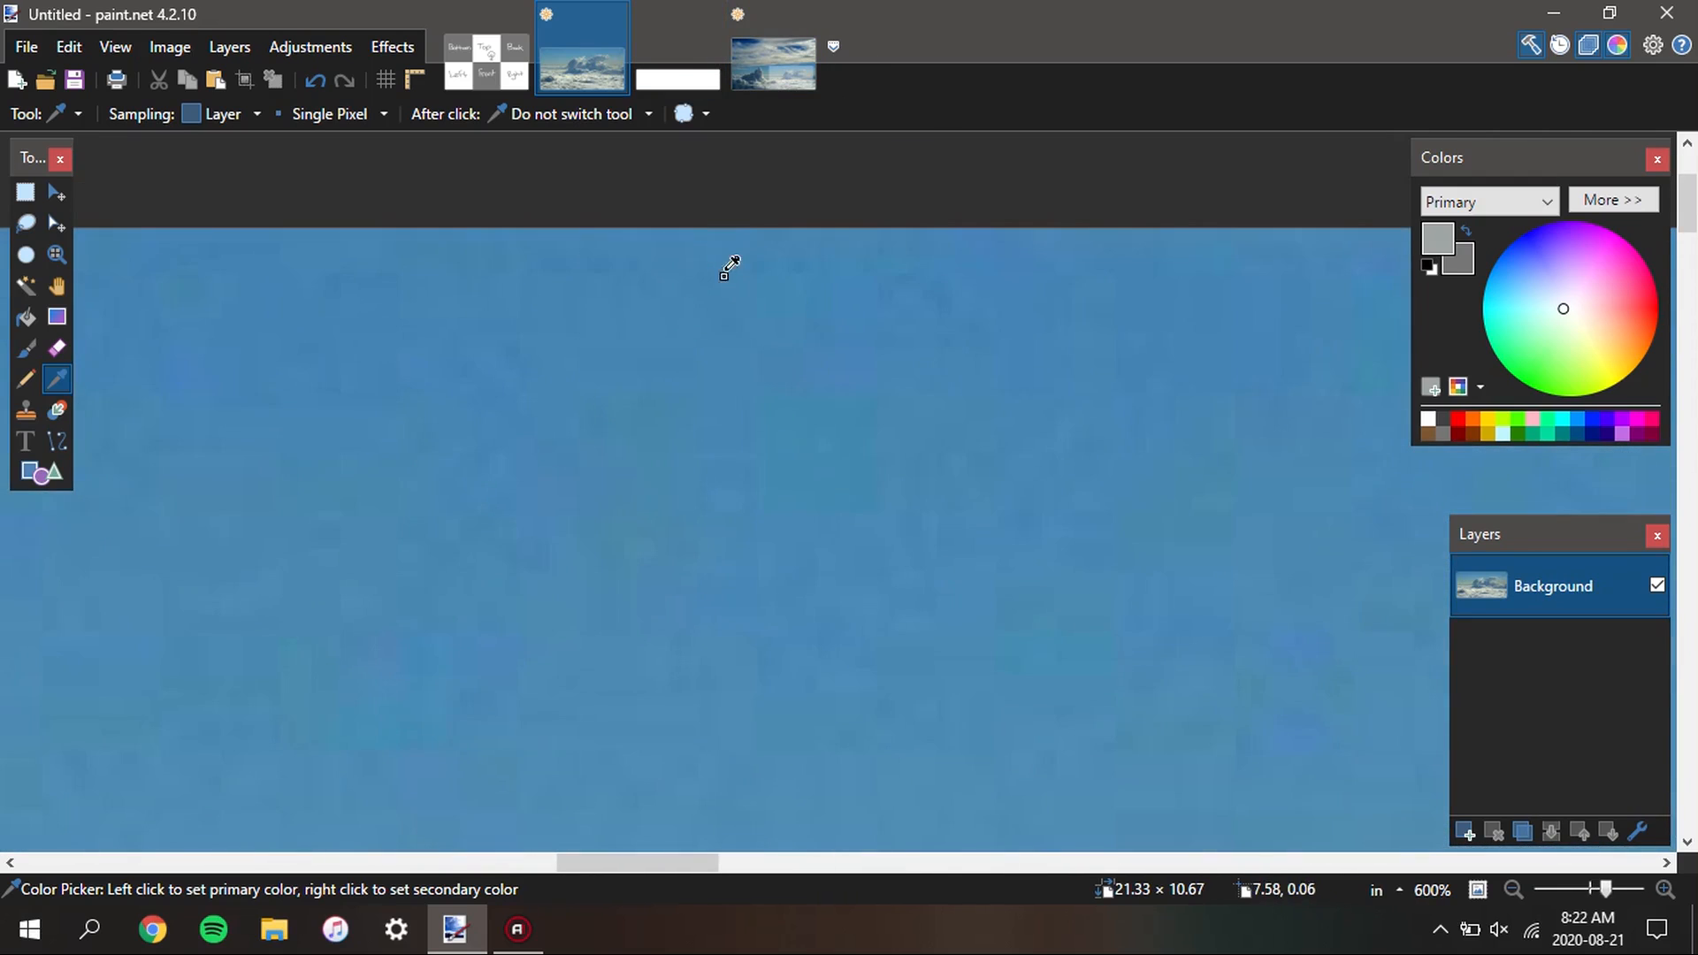
left_click(743, 232)
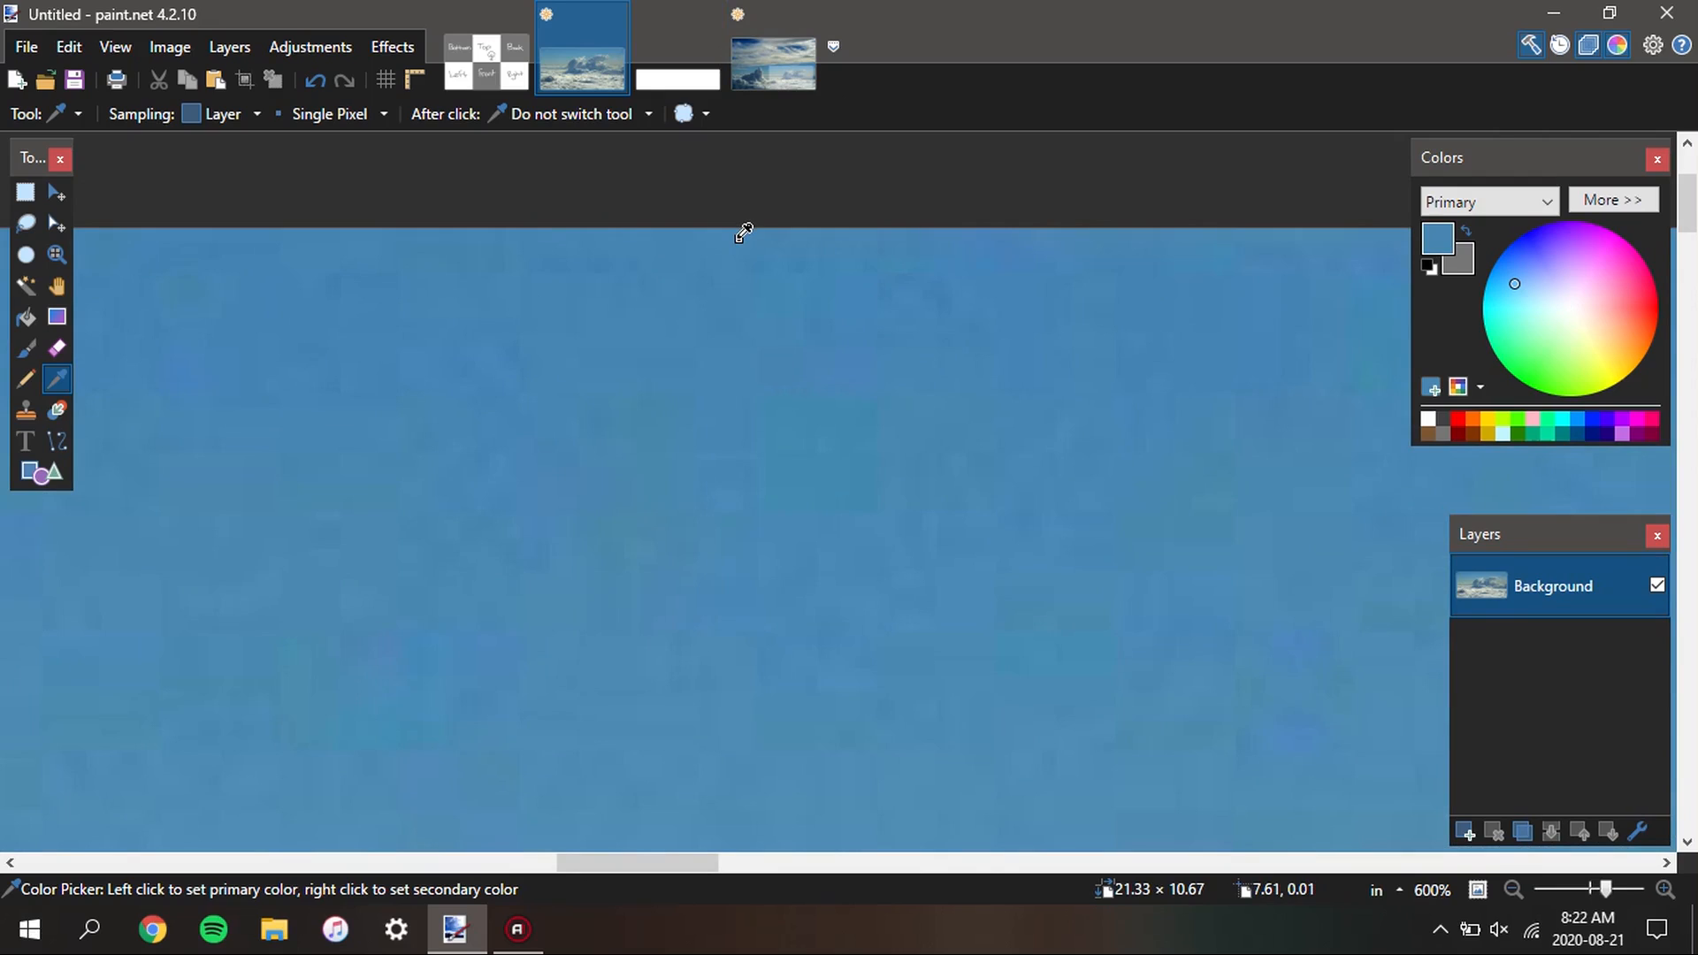
right_click(744, 232)
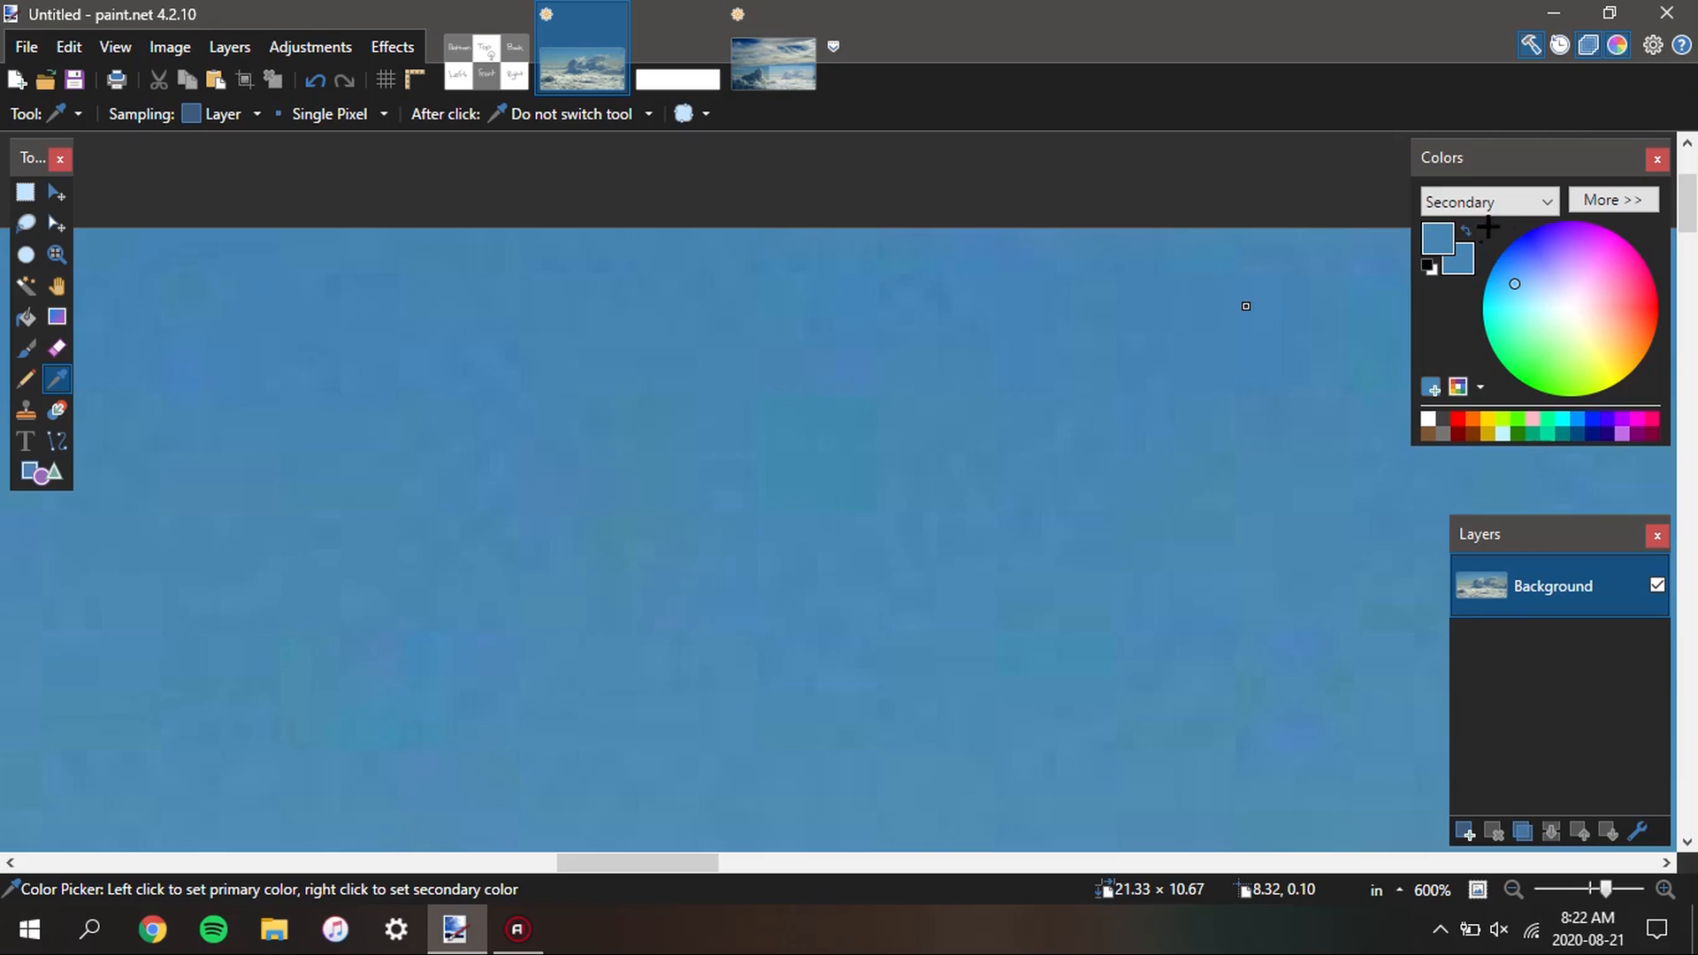
Set the secondary colour's opacity to 0 and add a new layer above the Background
left_click(1593, 203)
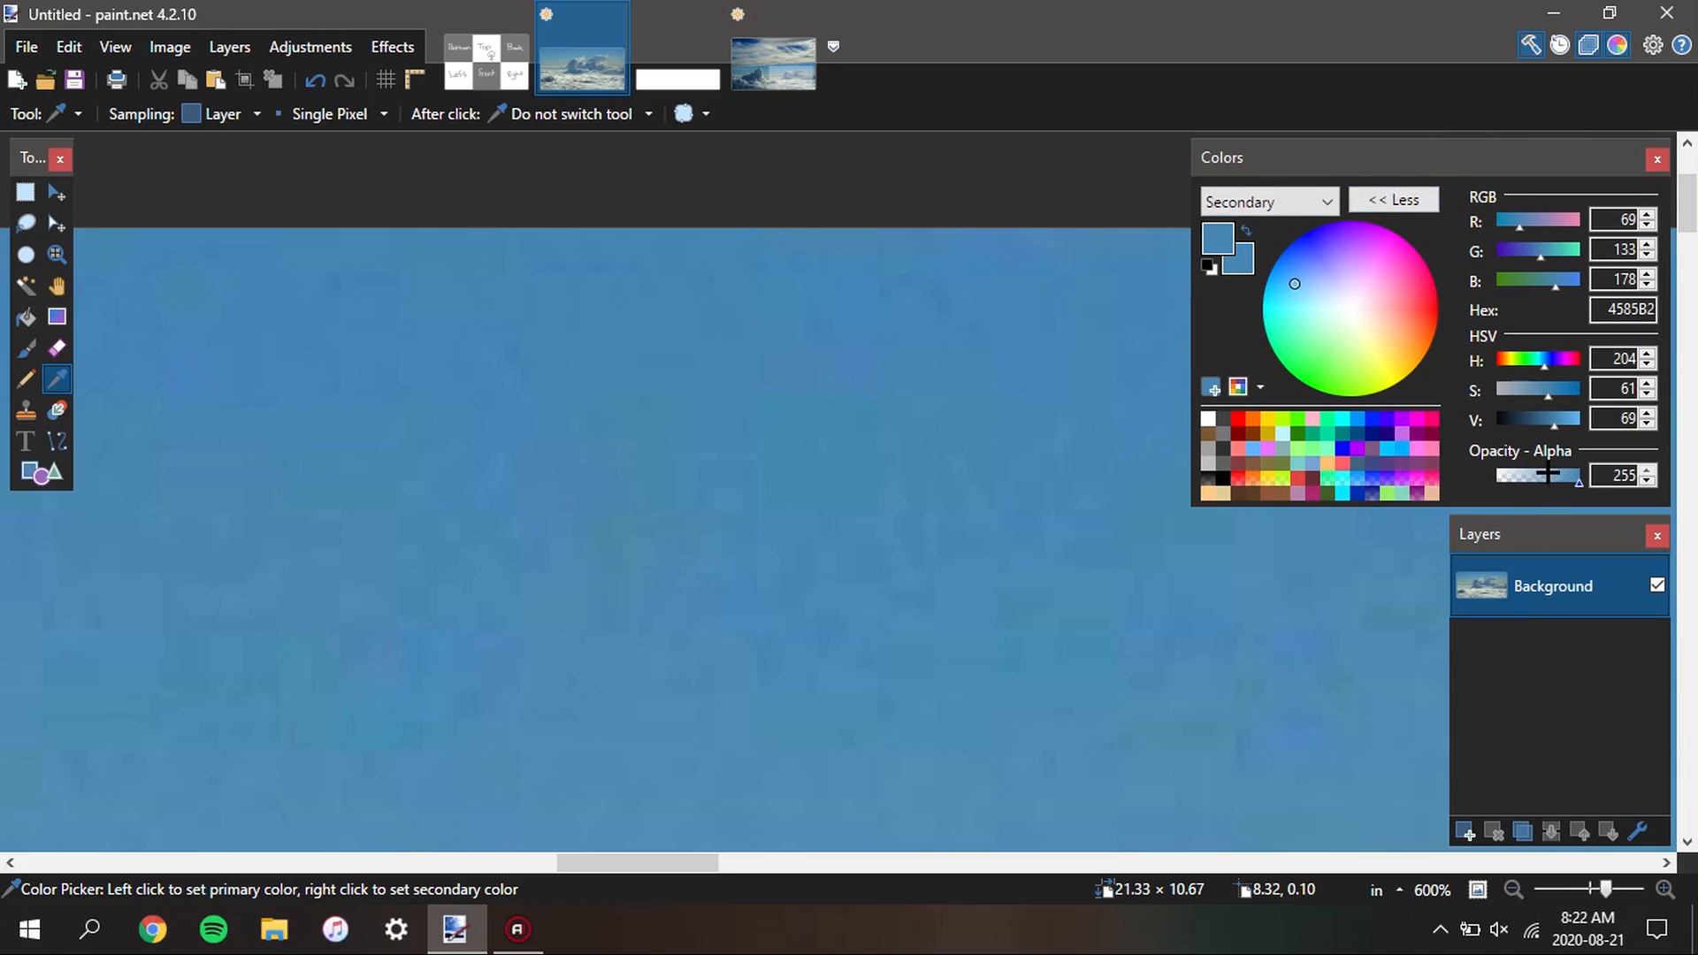
left_click_drag(1548, 475, 1496, 476)
left_click(1464, 831)
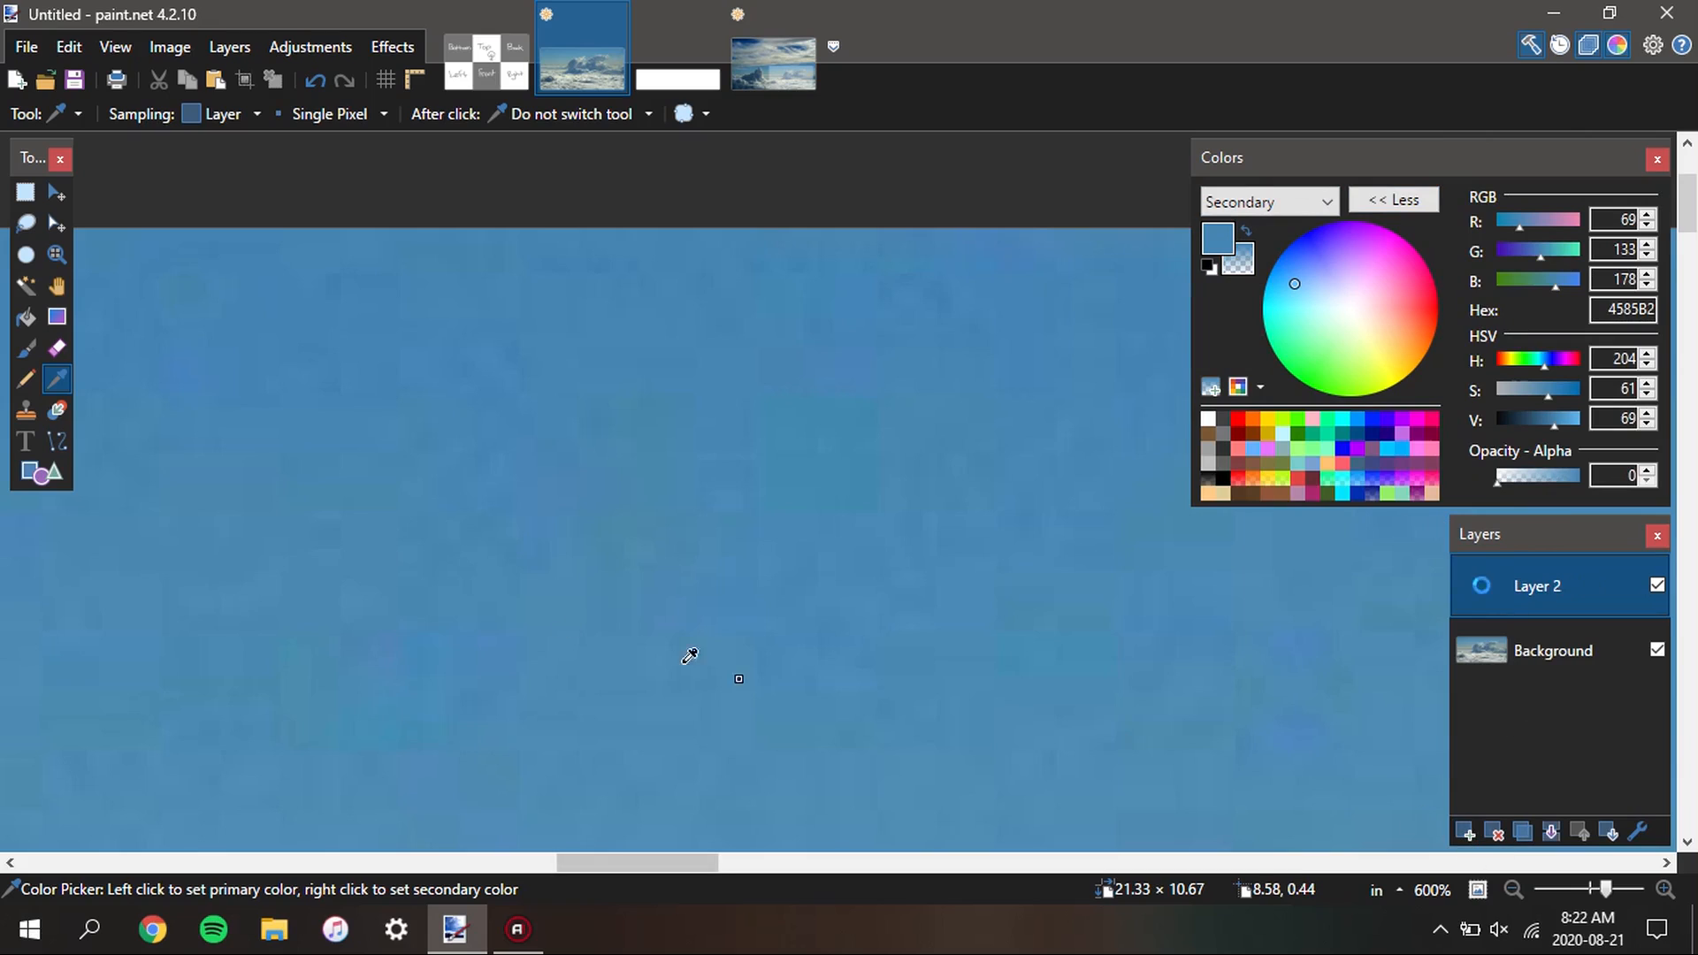
Draw a short vertical linear gradient on Layer 2 from the image's upper edge downward, fading the sky blue to transparent
left_click(56, 315)
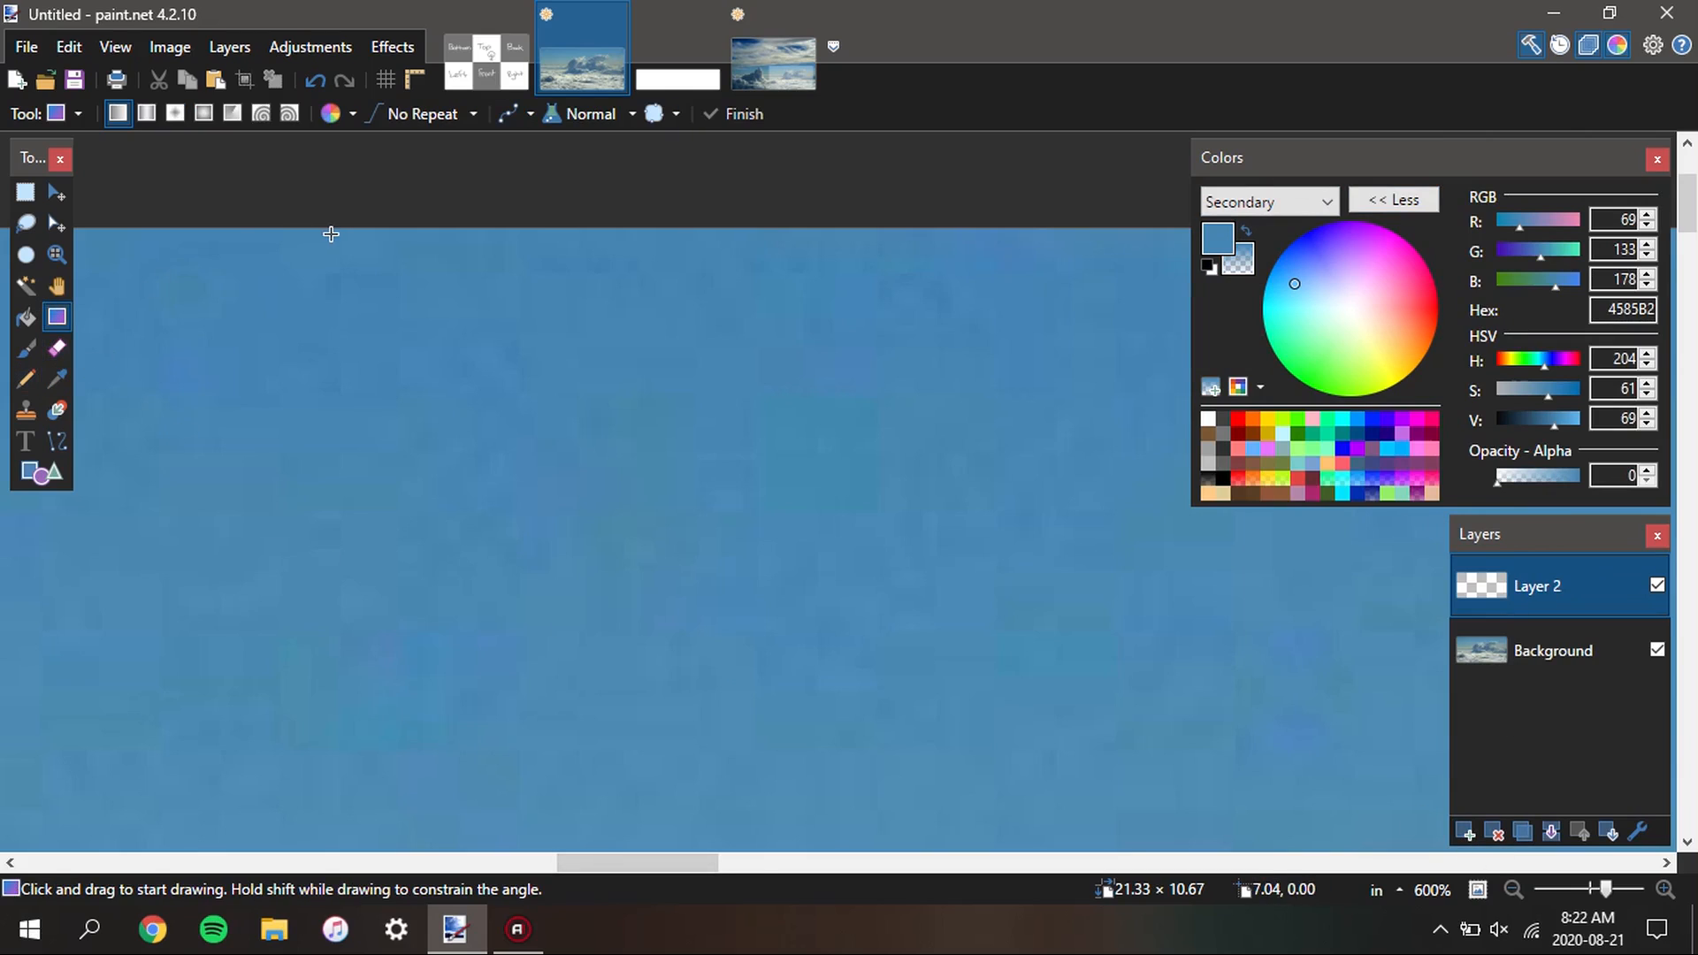
scroll(687, 360, "down", 10)
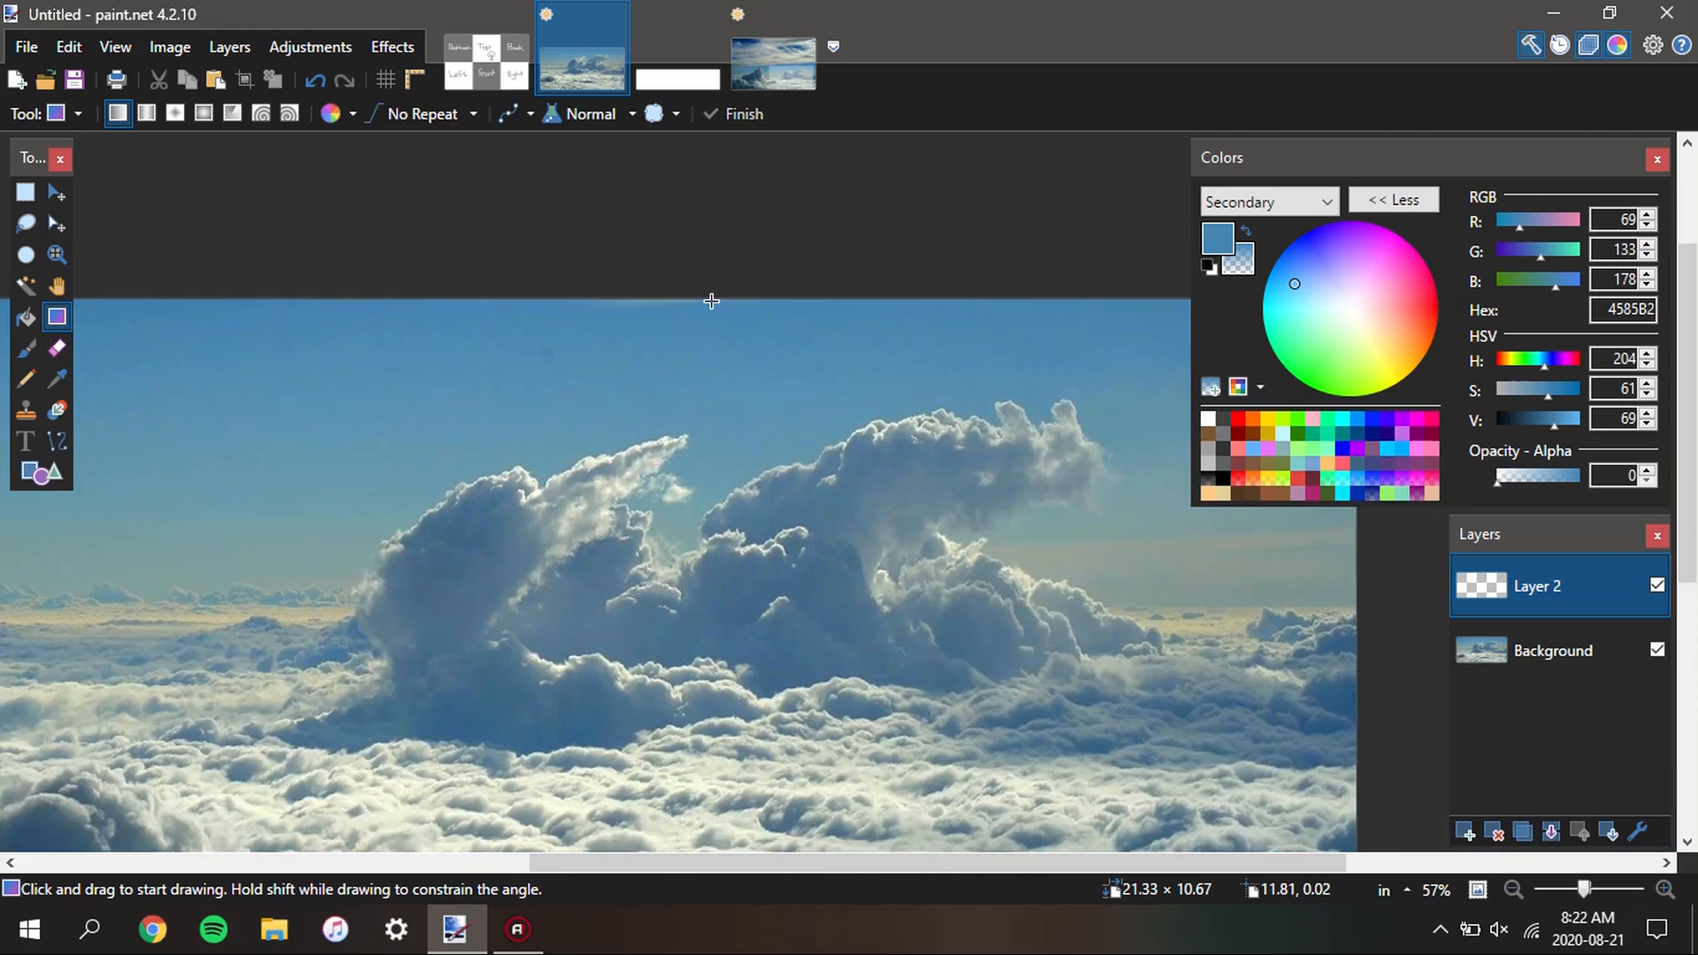
scroll(697, 310, "up", 3)
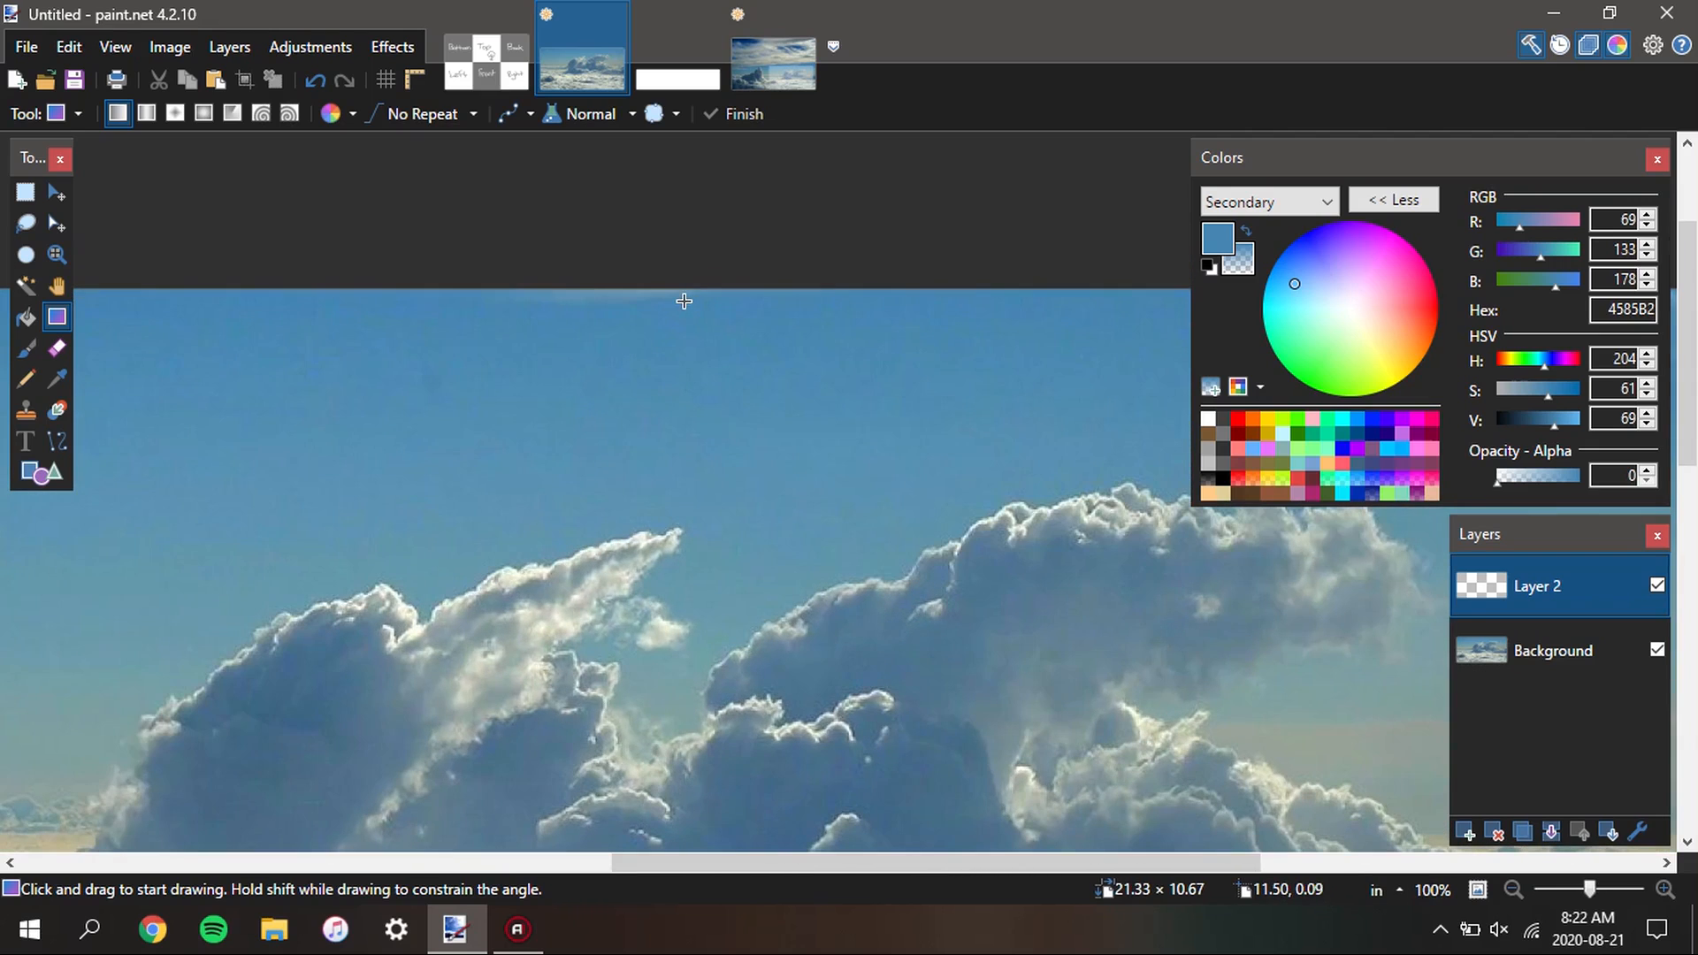
left_click_drag(684, 301, 684, 415)
key("s")
Examine the whole image, especially how the faded upper edge blends into the sky
scroll(793, 333, "down", 3)
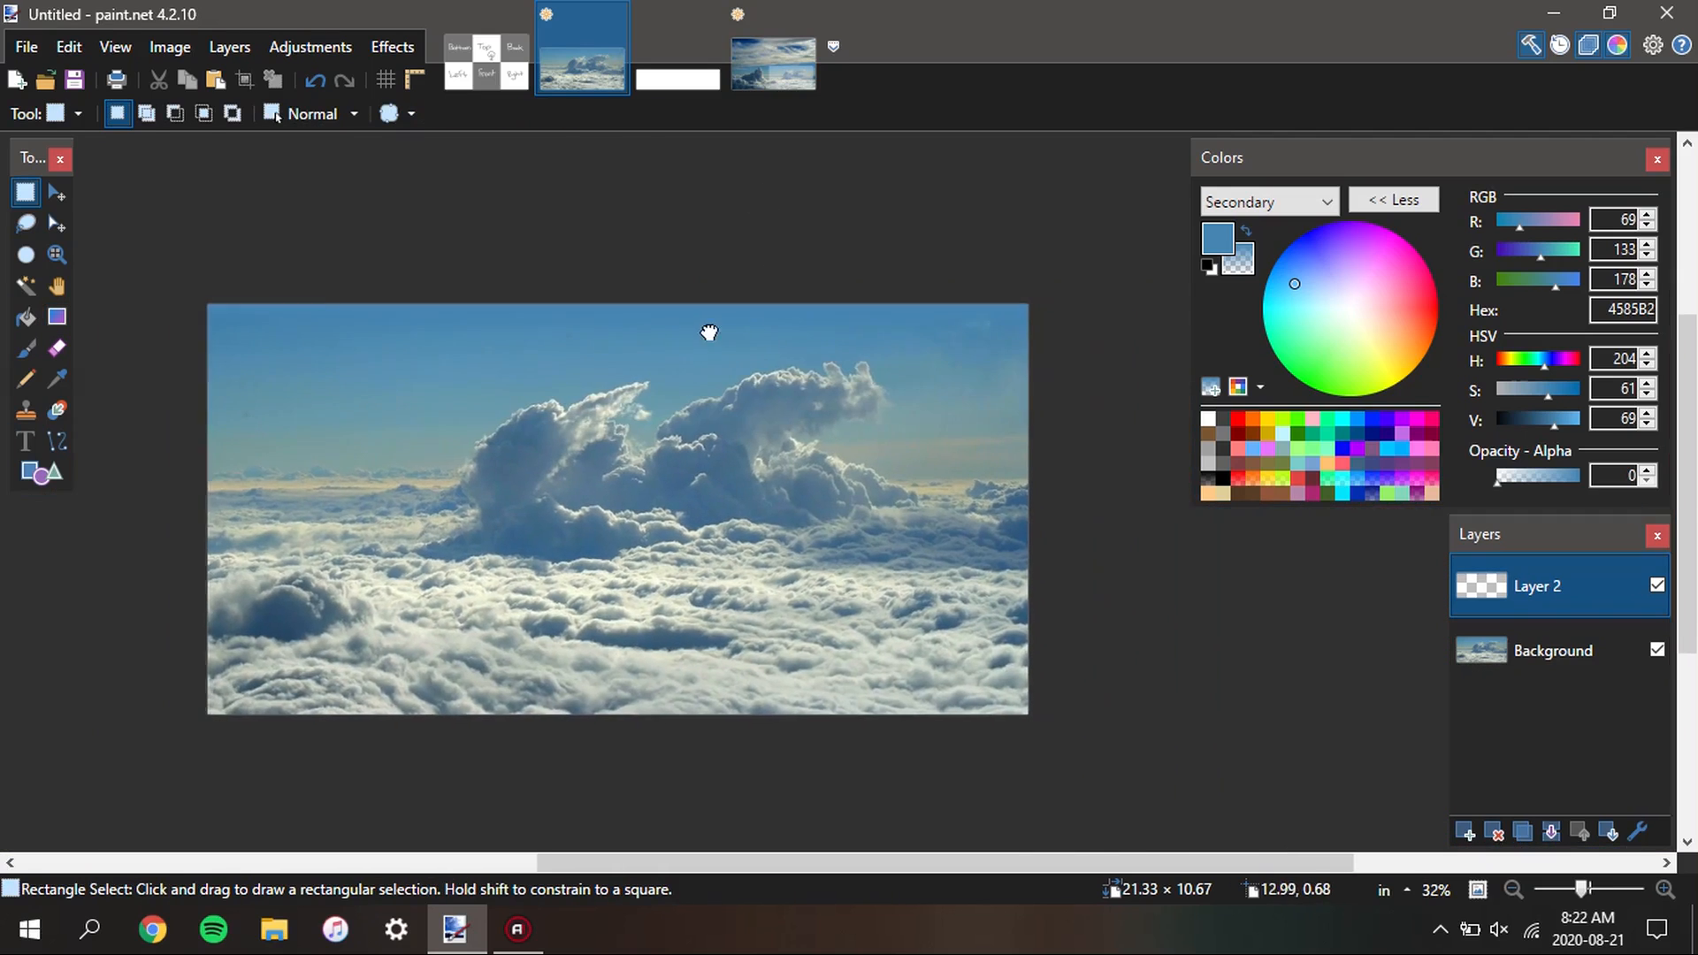
scroll(967, 334, "up", 1)
scroll(996, 365, "down", 2)
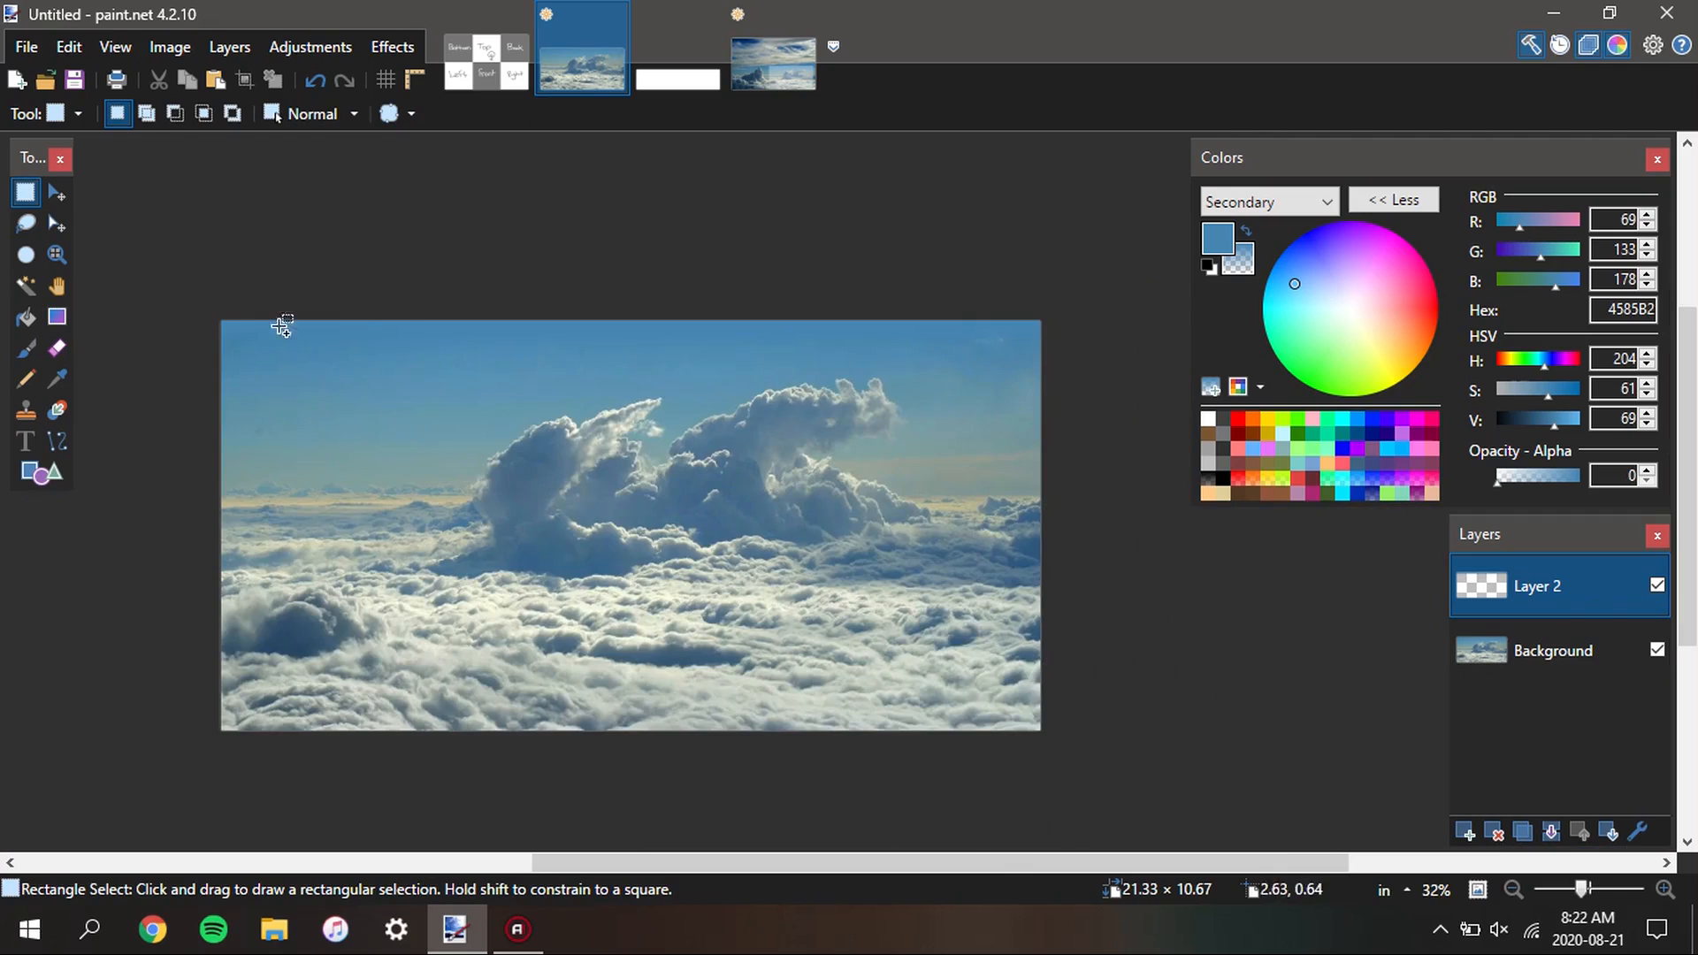
scroll(276, 305, "up", 1)
left_click_drag(801, 417, 601, 439)
scroll(623, 384, "down", 2)
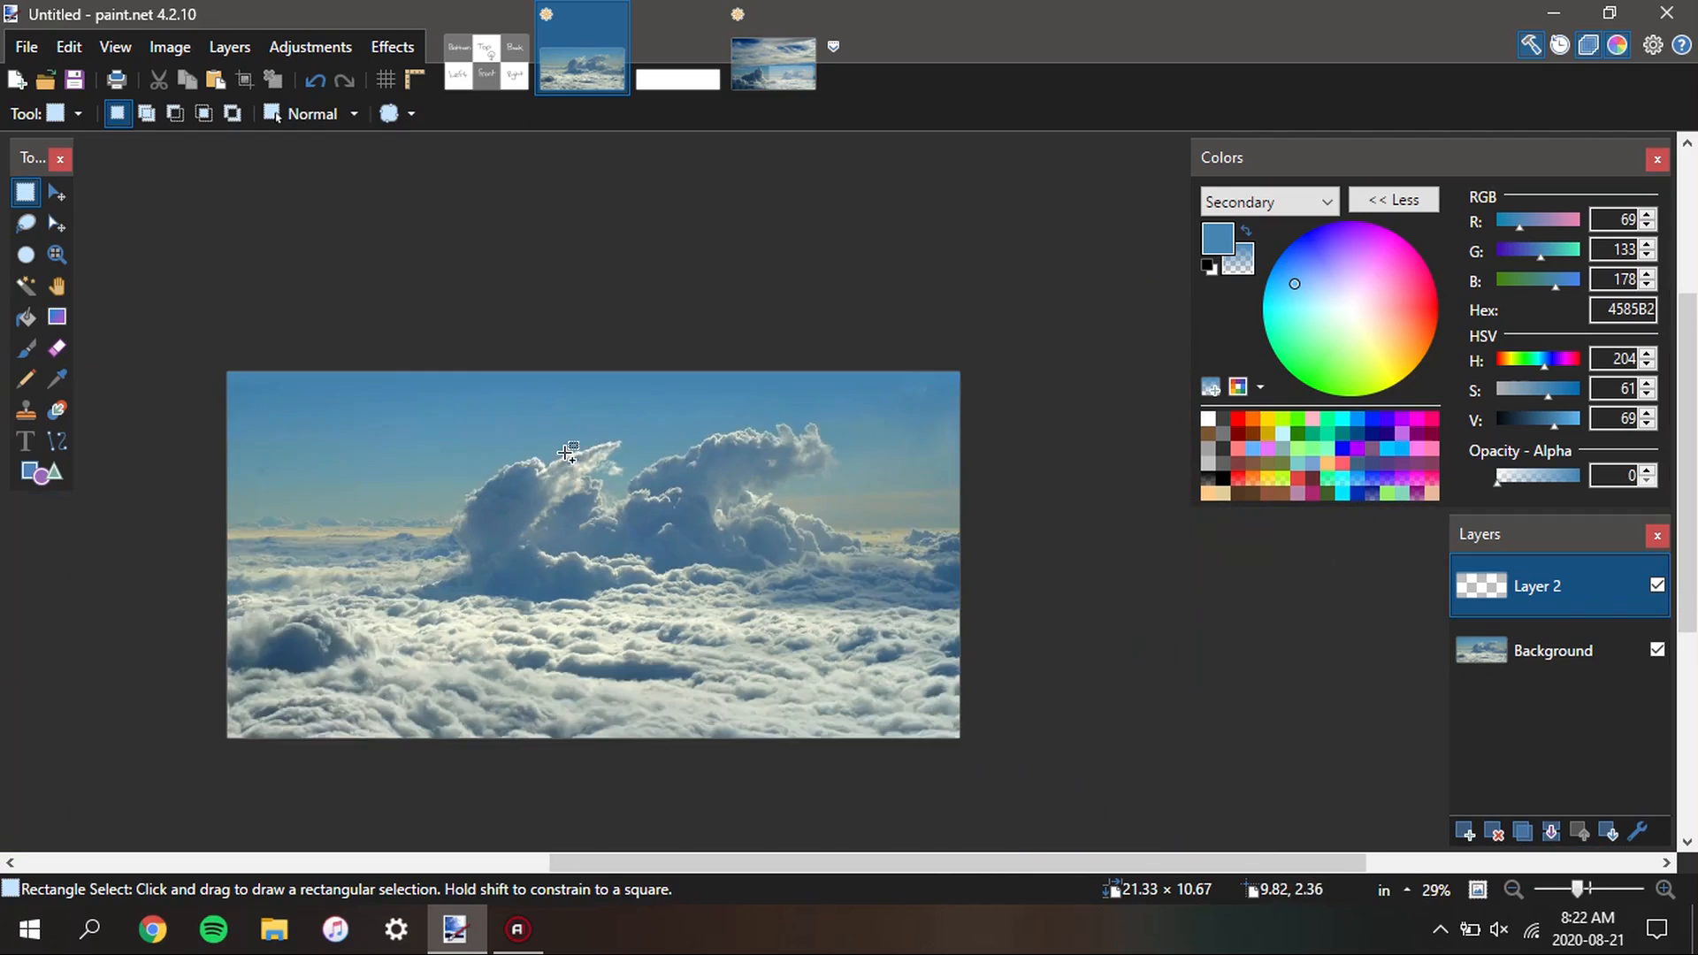
scroll(557, 311, "up", 3)
scroll(606, 310, "down", 1)
scroll(606, 311, "down", 3)
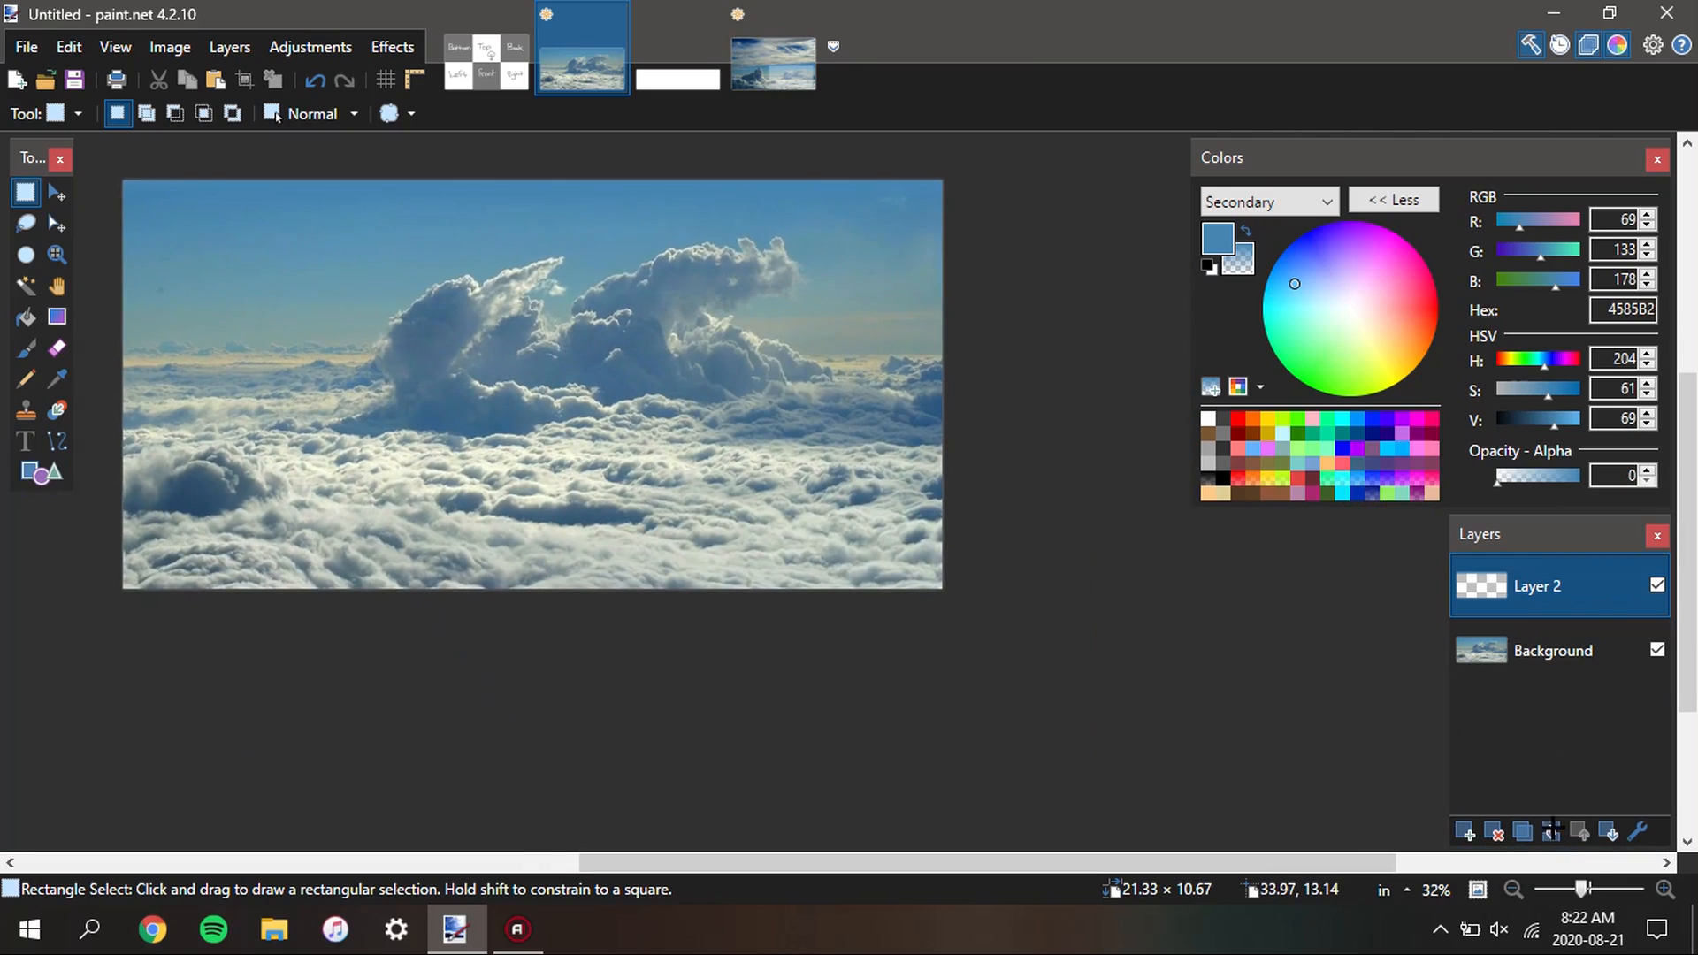
Add a third layer and try to sample the dark cloud colour at the image's lower edge into both colours
left_click(1464, 831)
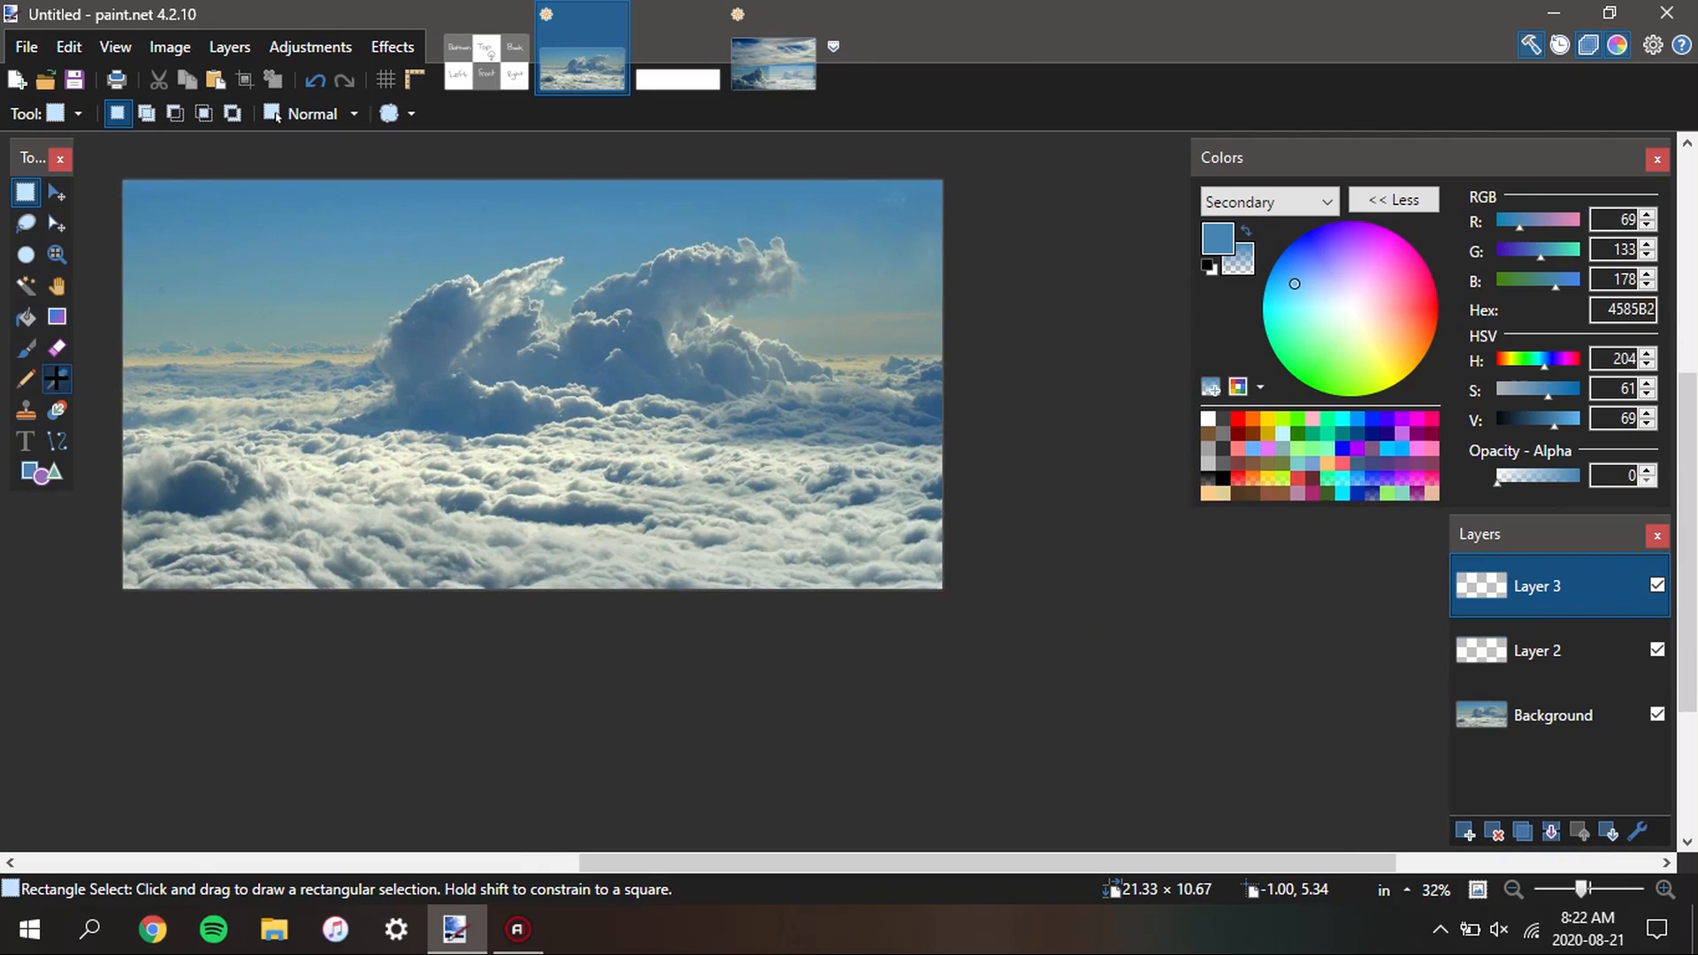
left_click(56, 378)
left_click_drag(269, 561, 419, 569)
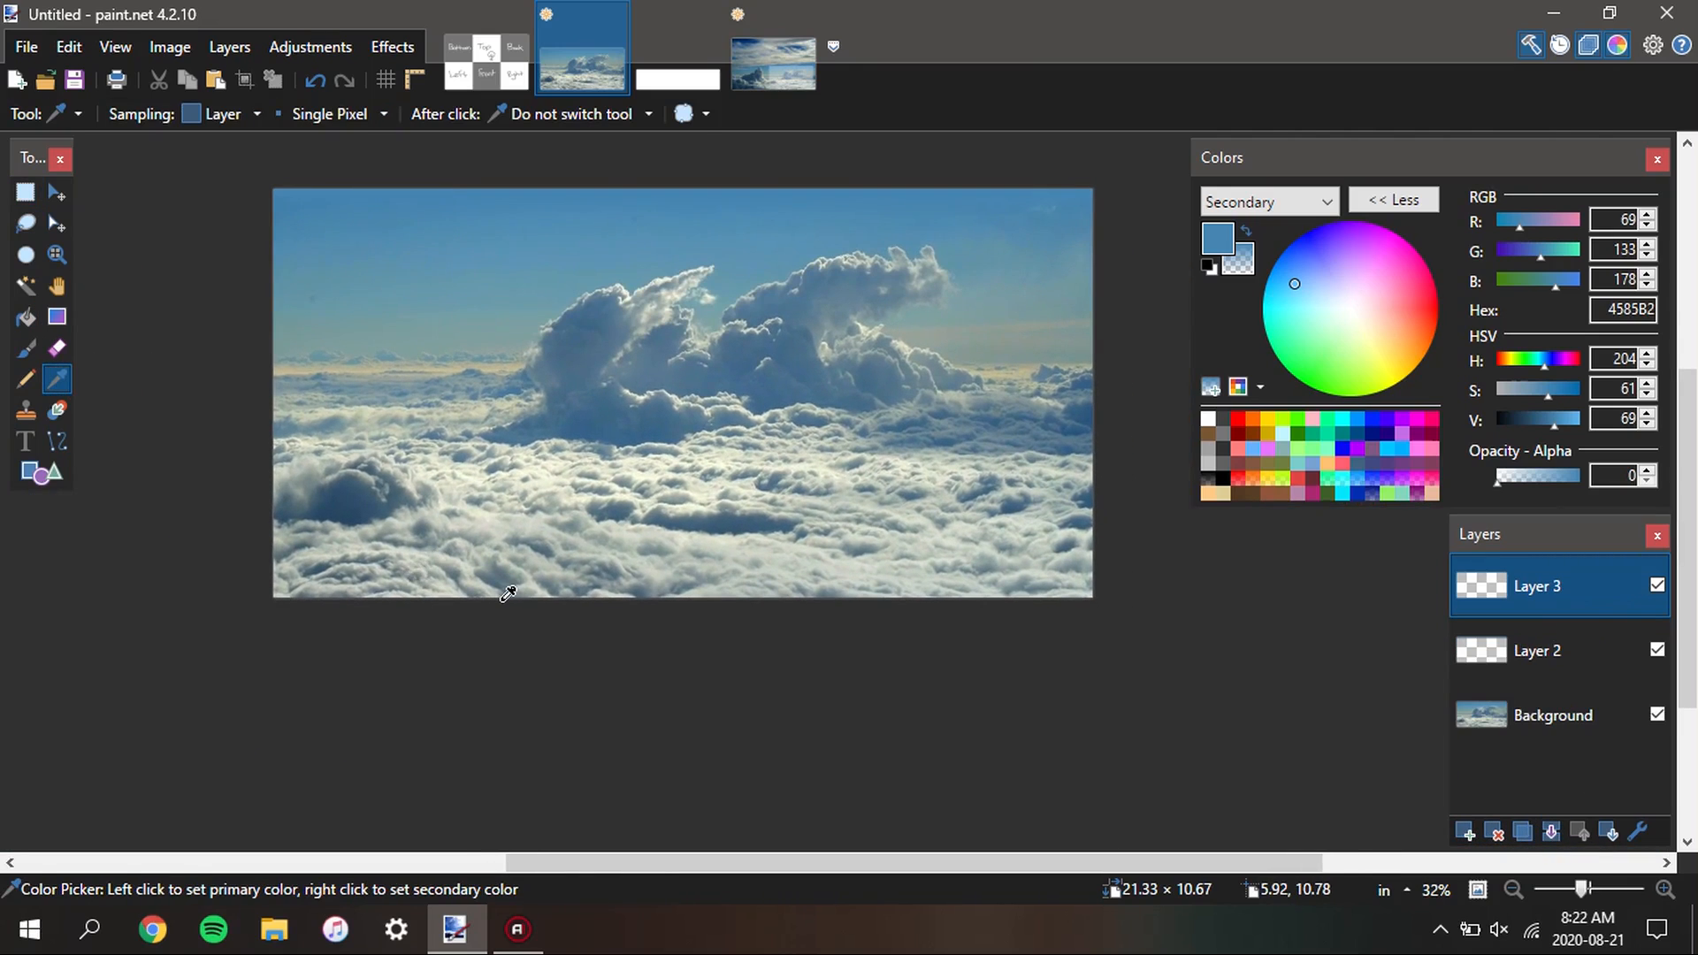
scroll(800, 588, "up", 1)
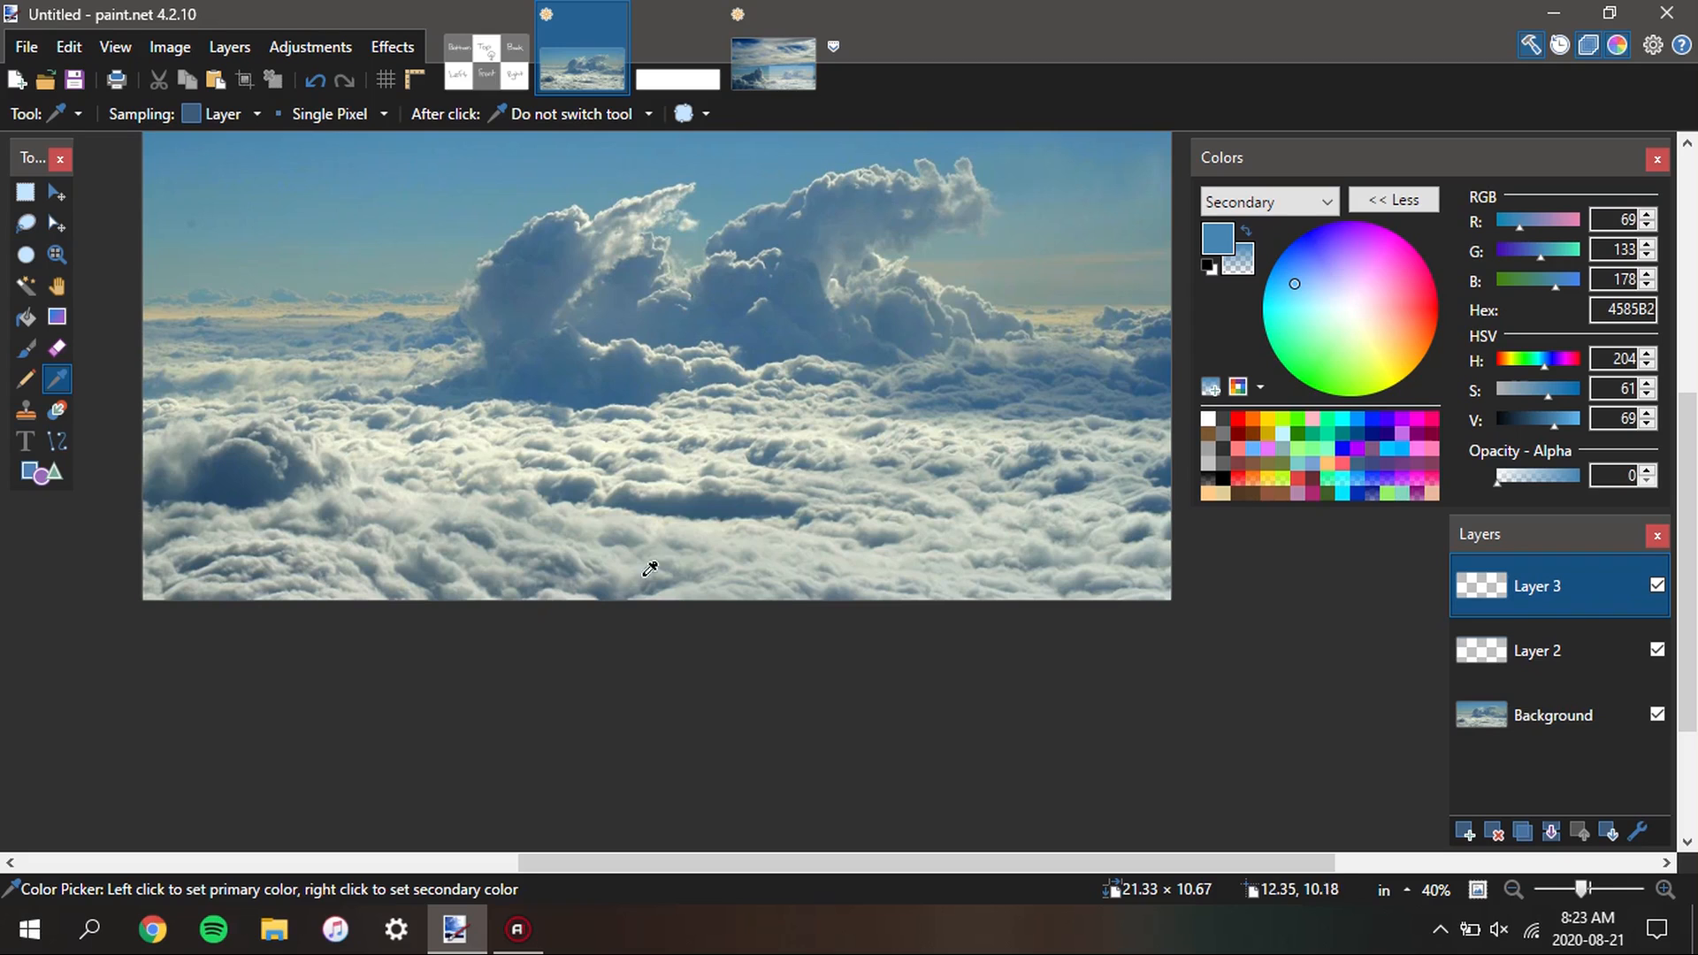
scroll(639, 583, "up", 4)
scroll(639, 583, "down", 4)
scroll(672, 601, "up", 4)
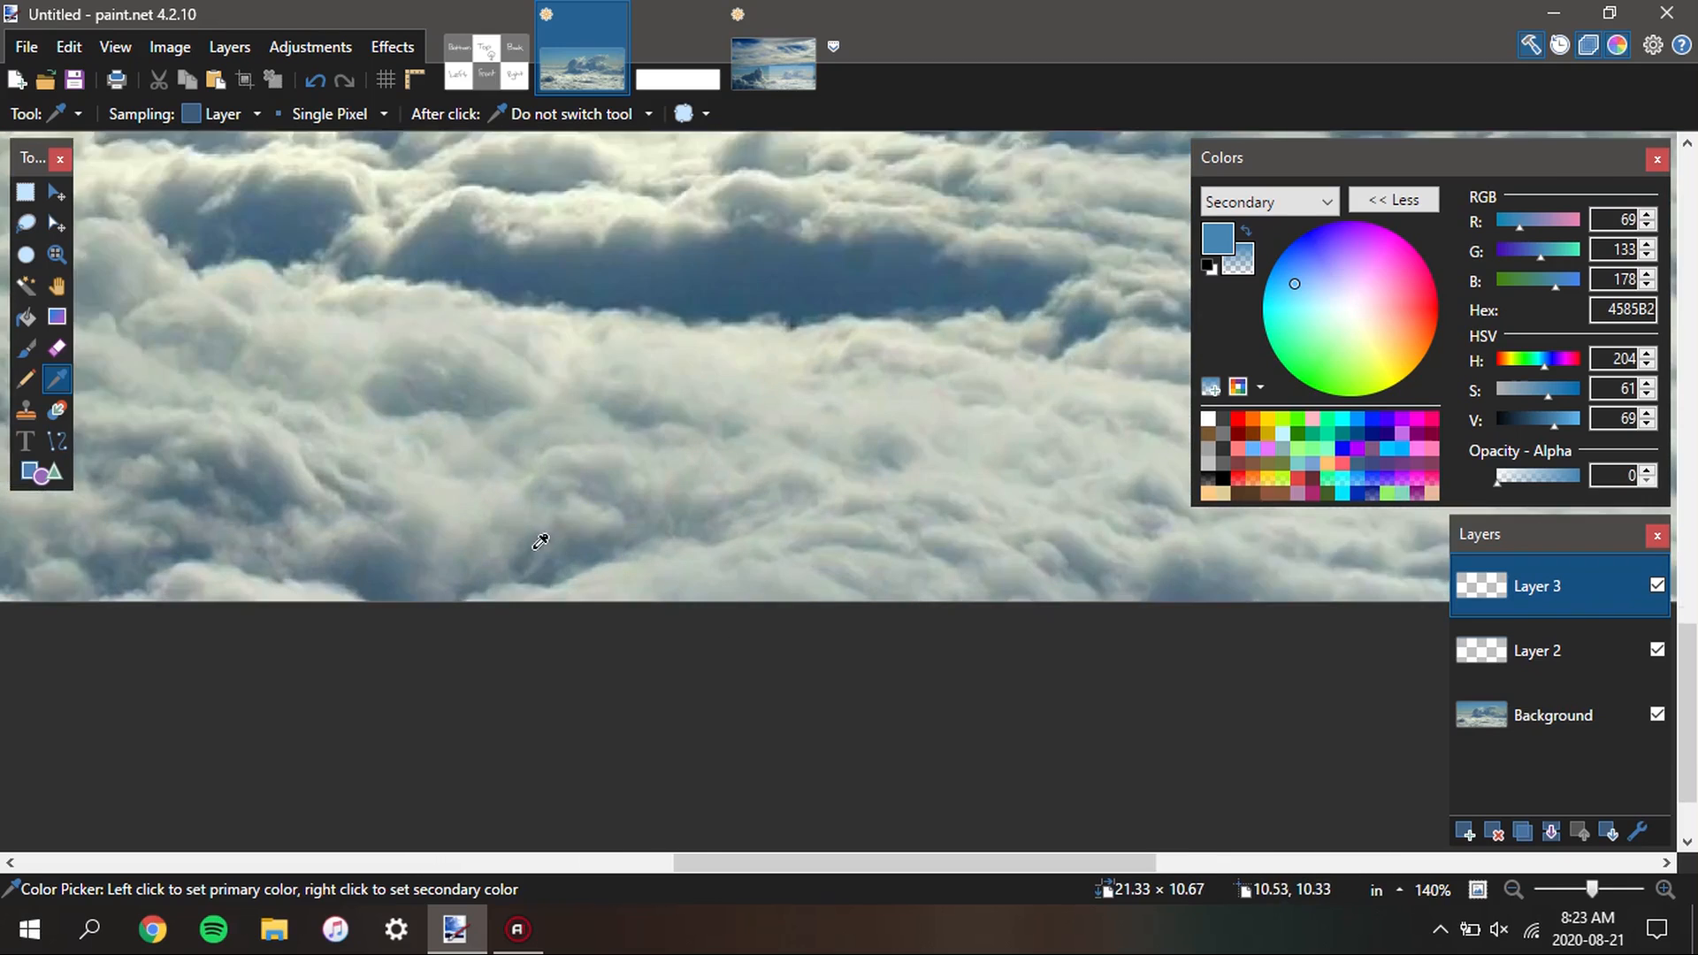
scroll(540, 541, "up", 3)
left_click(890, 581)
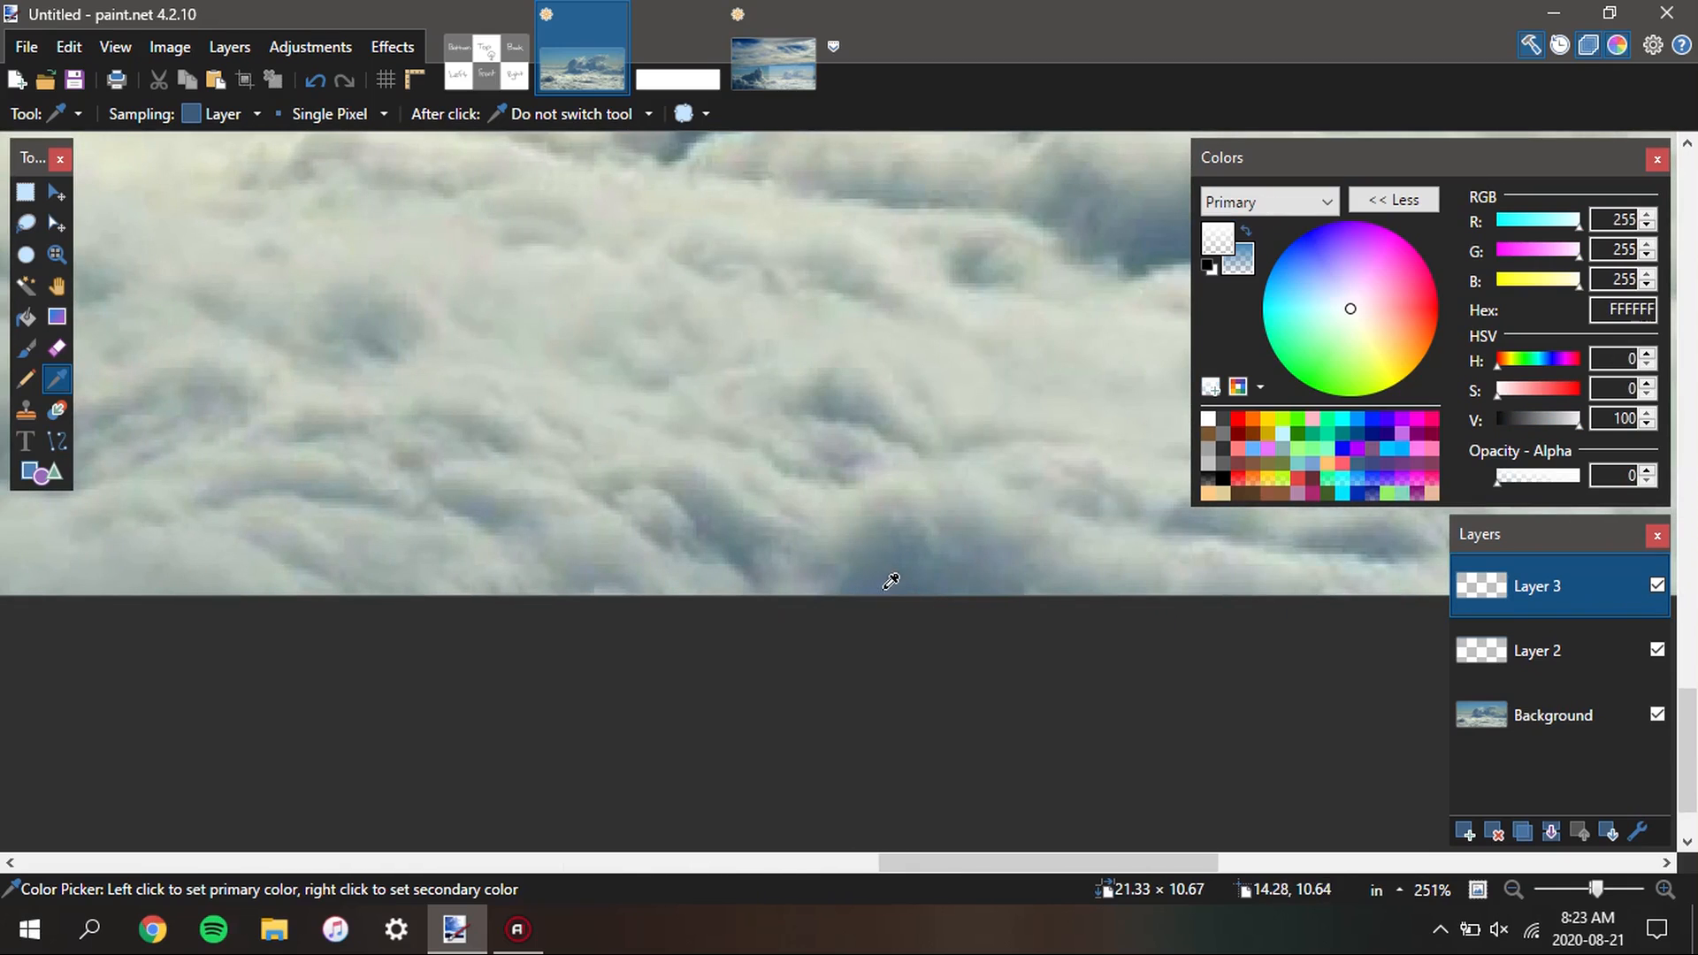
right_click(891, 581)
scroll(895, 584, "down", 3)
Sample the grey-blue cloud shadow at the lower edge of the Background layer as both colours, and reselect Layer 3
left_click(1580, 739)
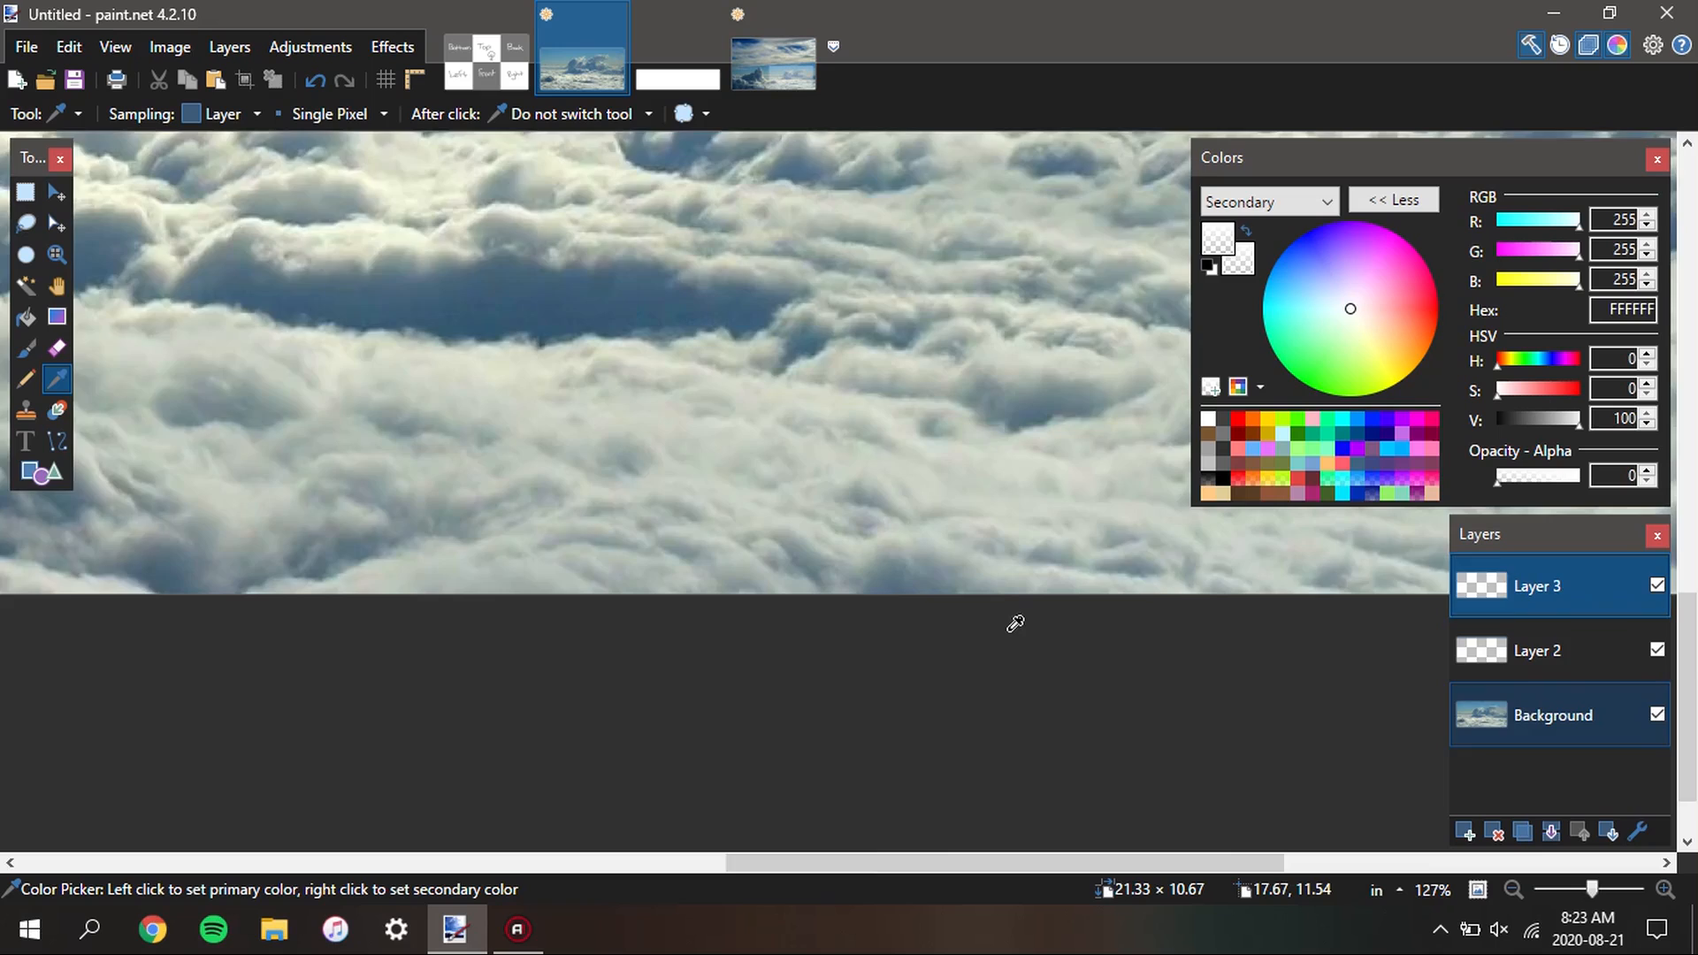
scroll(937, 593, "up", 4)
left_click(819, 592)
right_click(817, 593)
left_click(1521, 604)
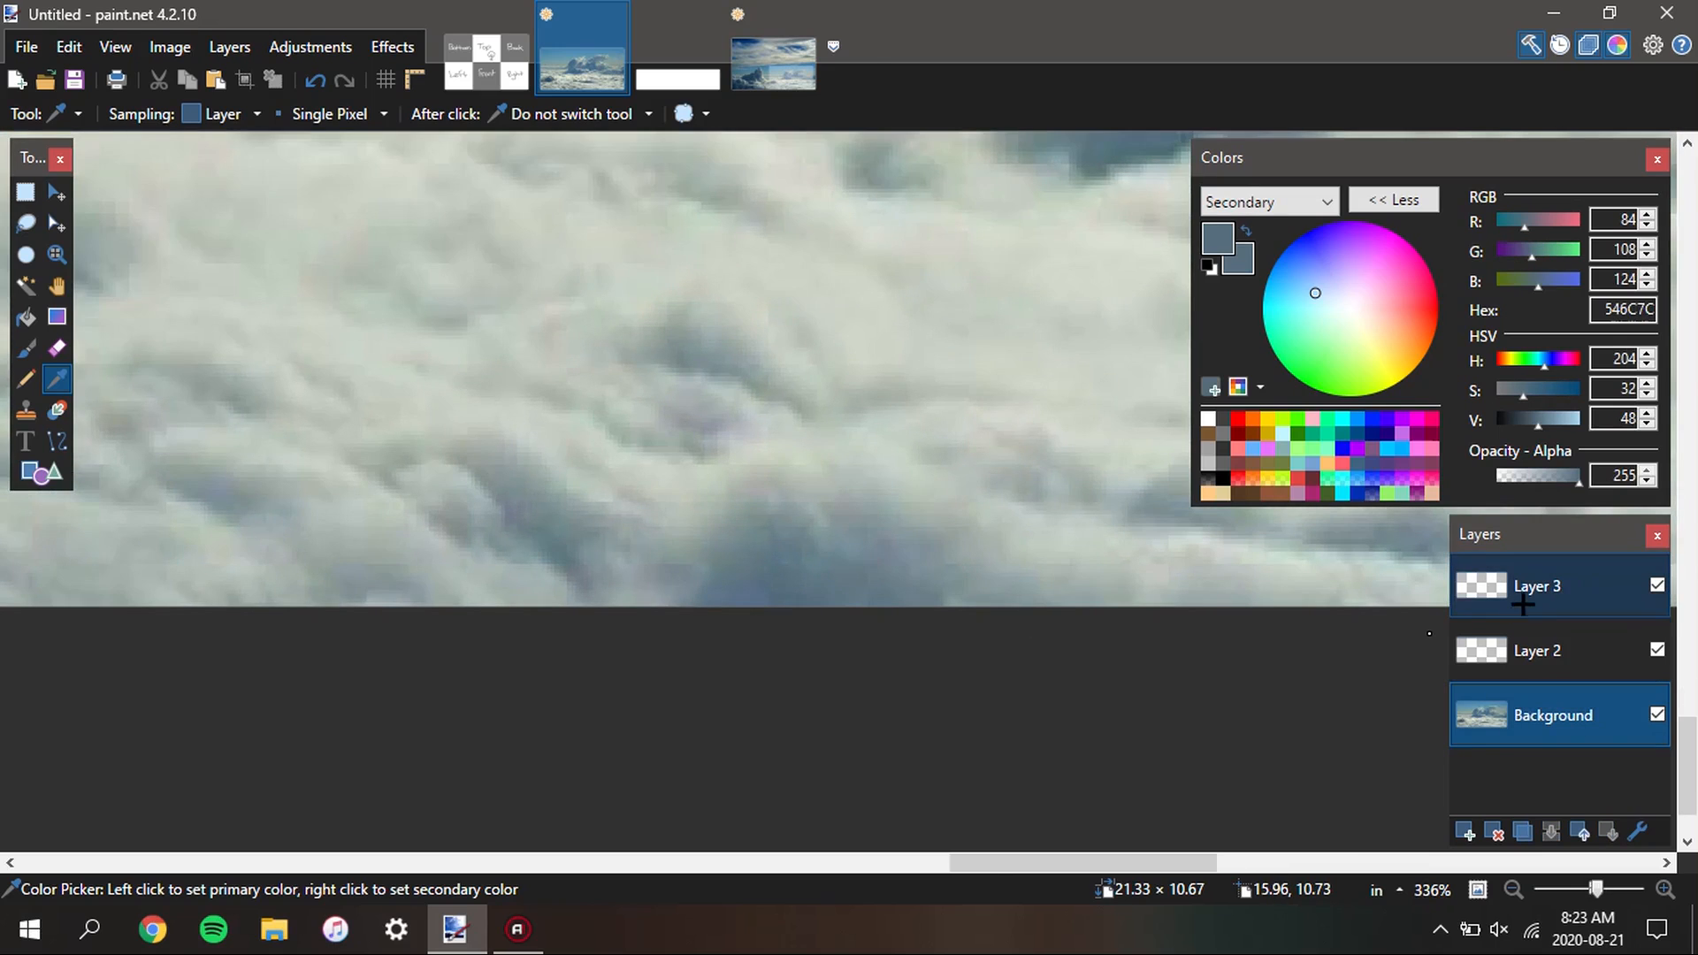
Make the secondary colour fully transparent and draw a vertical linear gradient about 0.5 in long upward from the image's lower edge
scroll(777, 561, "down", 6)
scroll(758, 635, "down", 2)
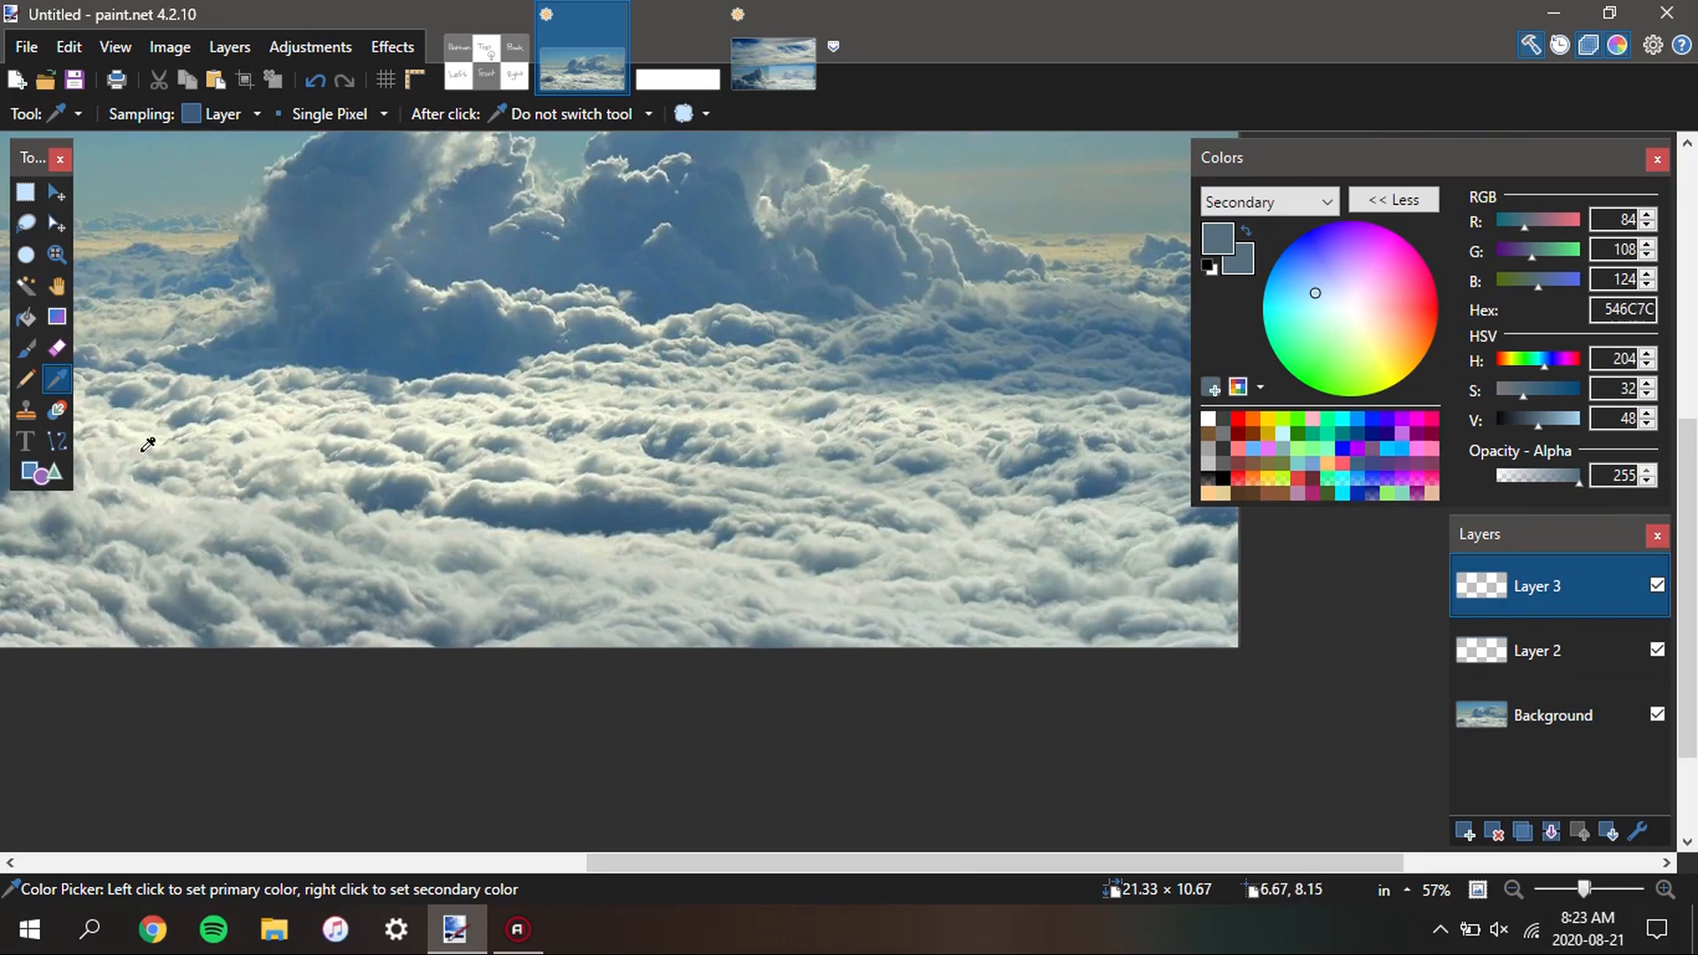
left_click(57, 316)
scroll(808, 678, "up", 3)
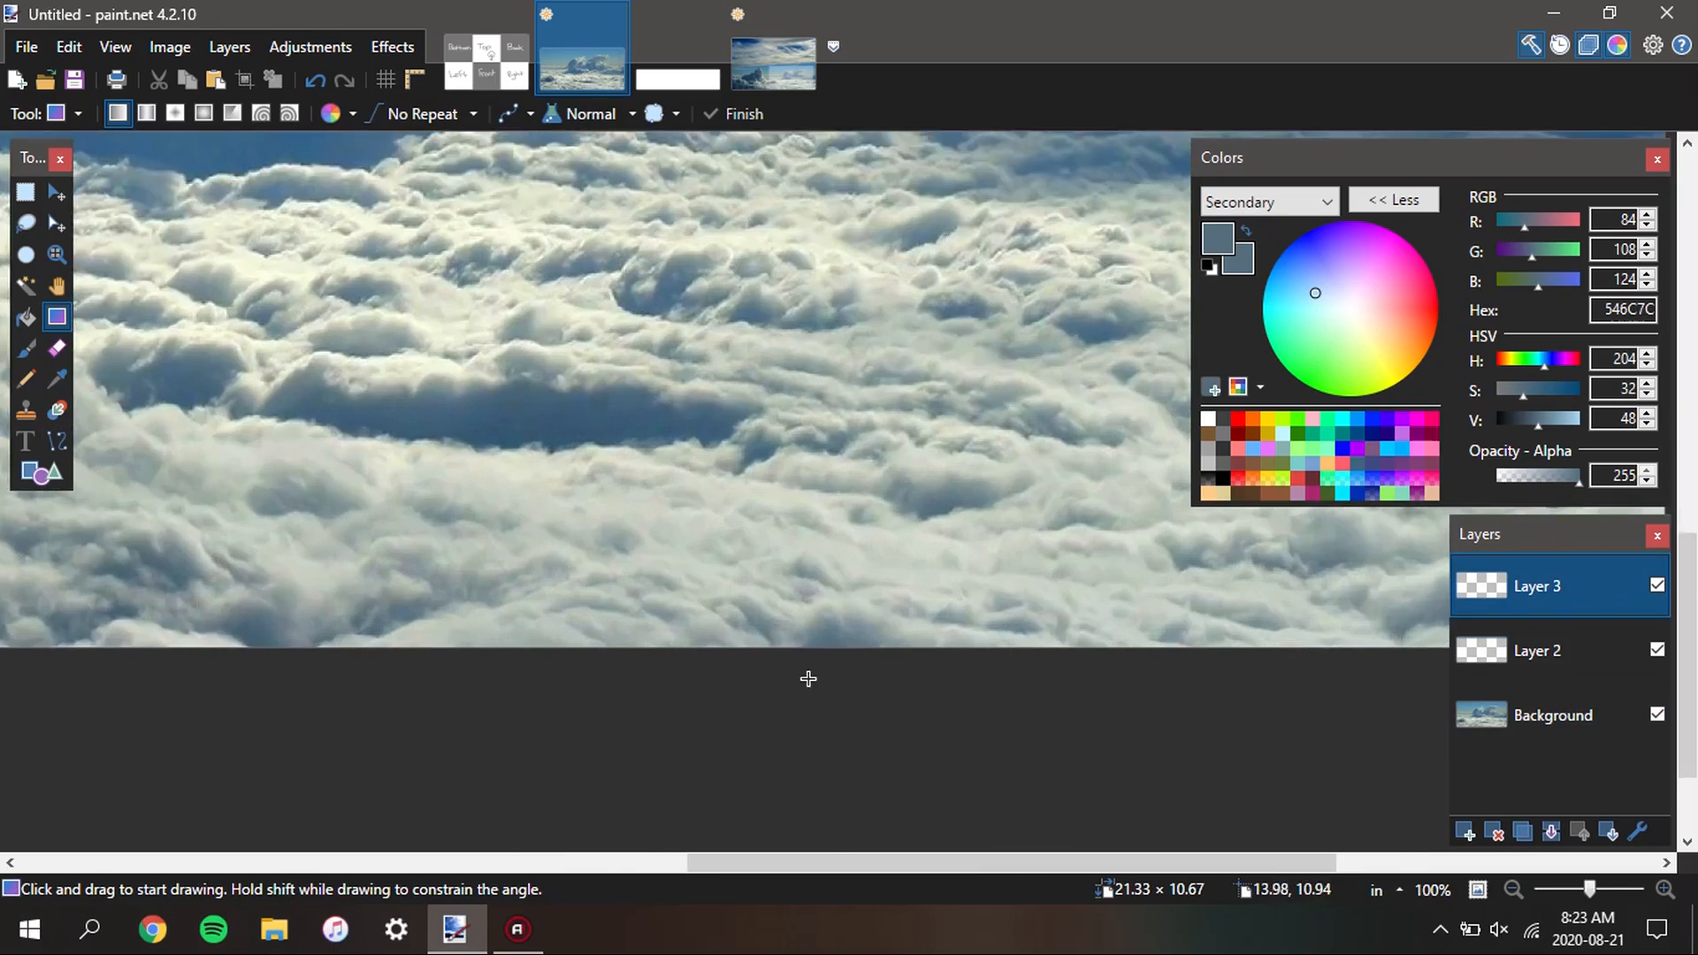
scroll(808, 678, "up", 1)
left_click(1430, 489)
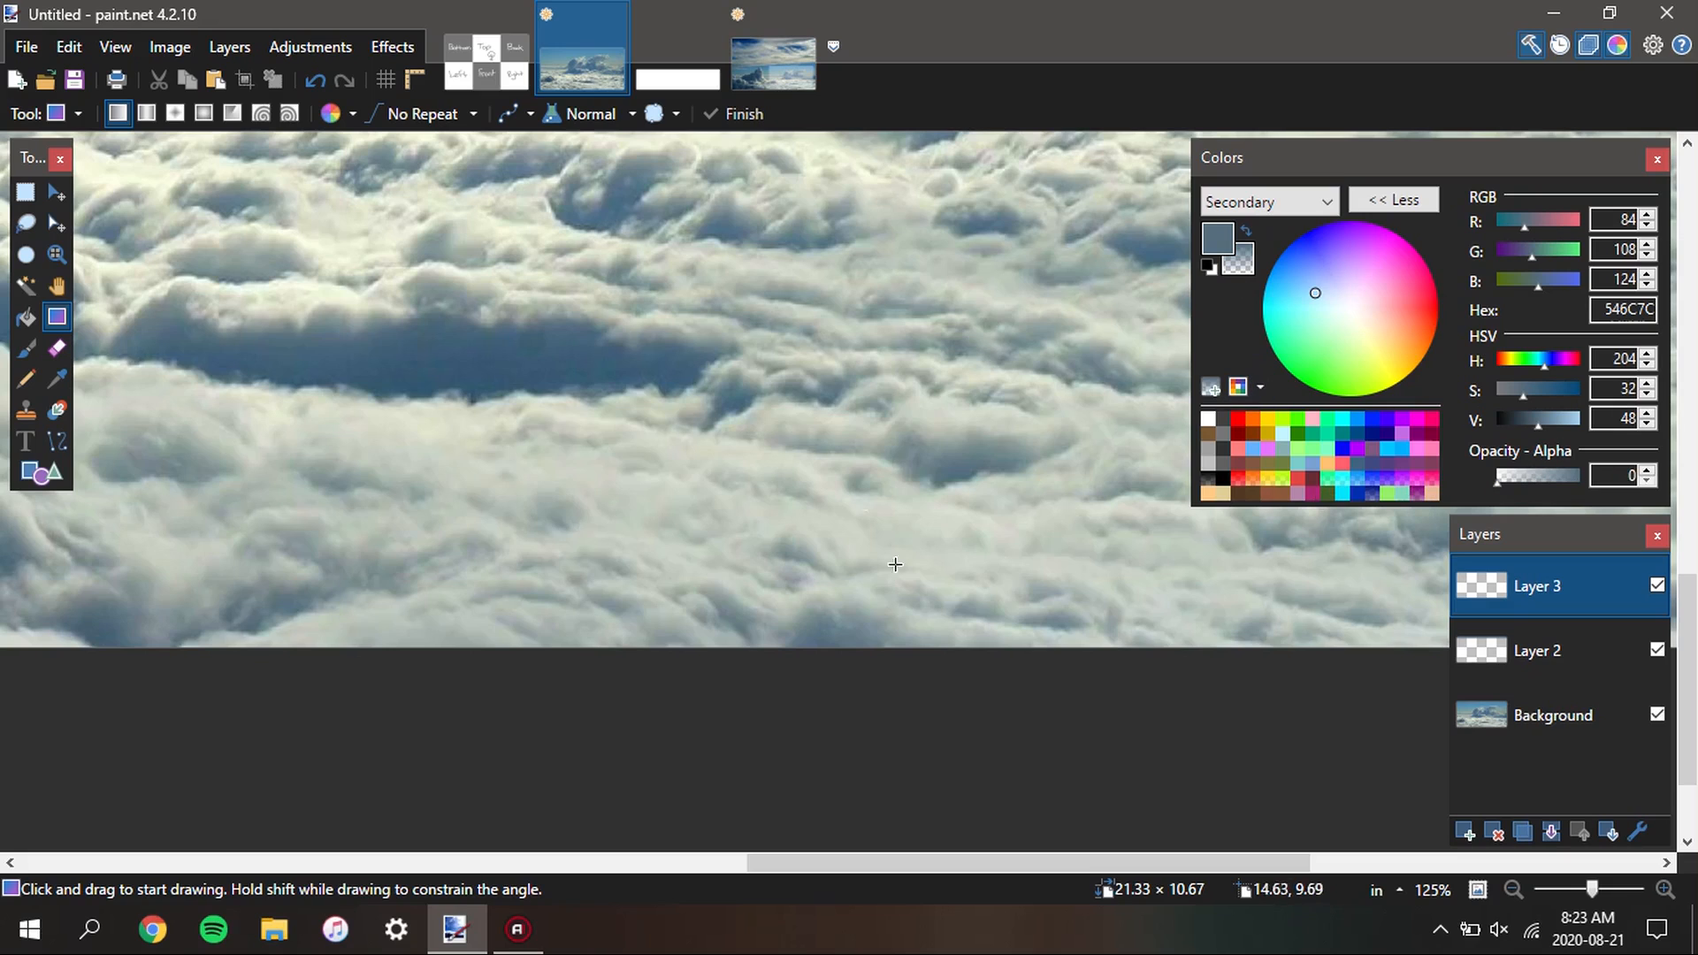
scroll(879, 686, "up", 5)
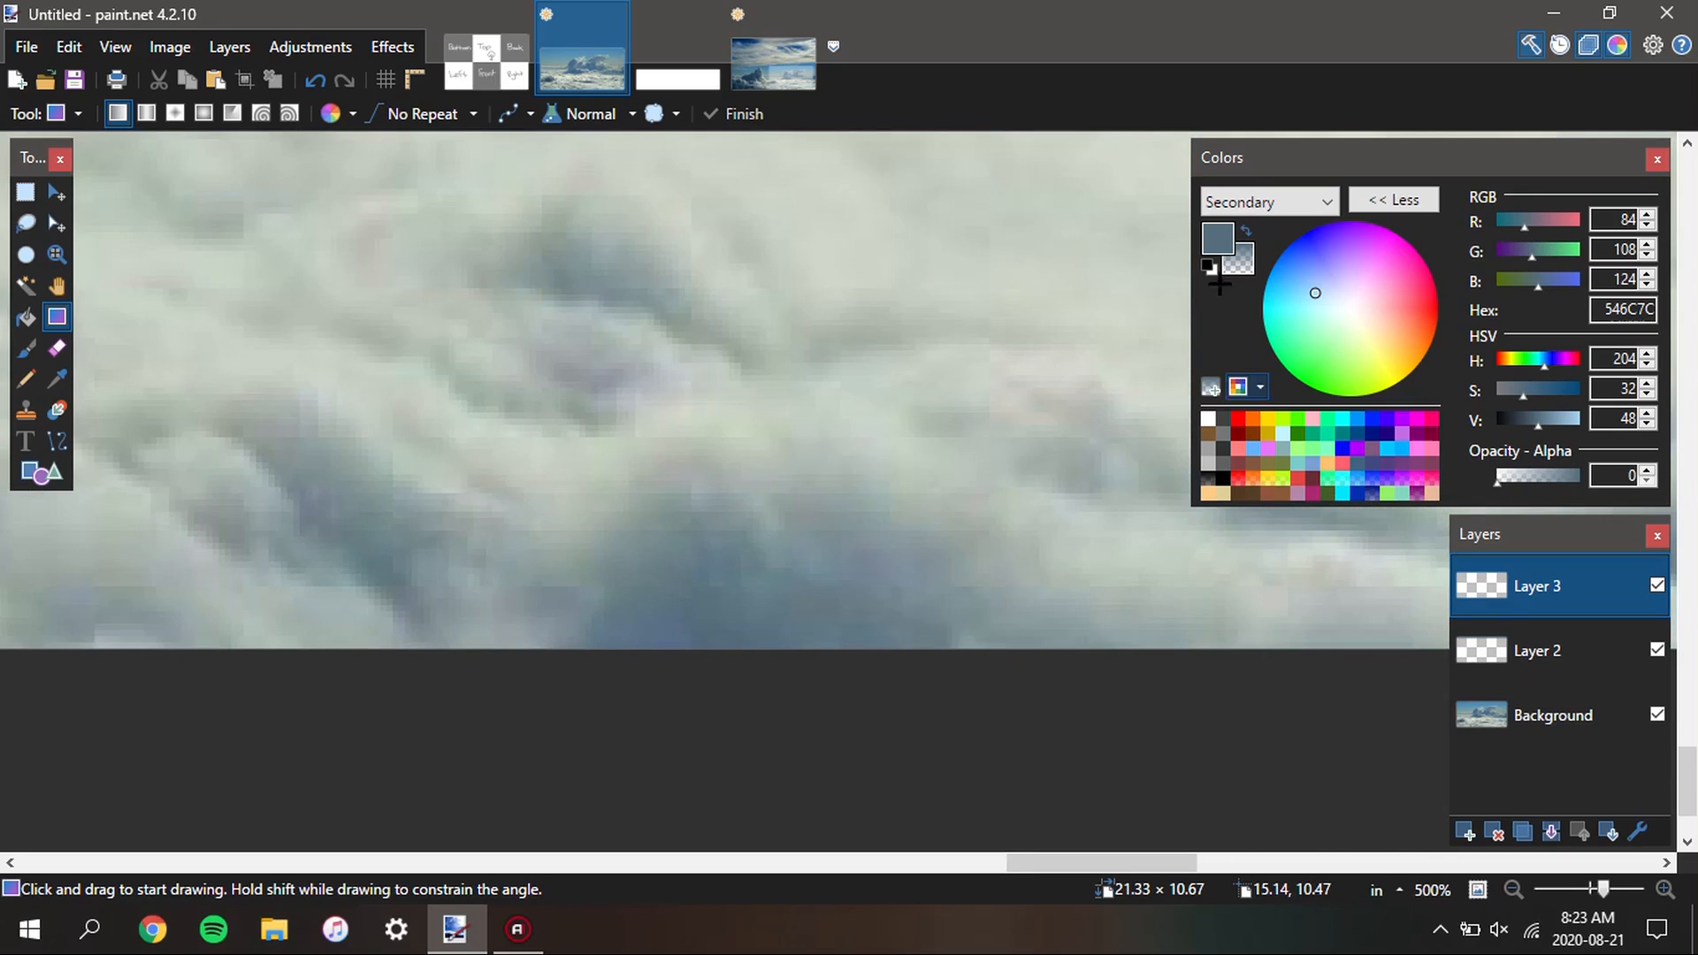
left_click_drag(808, 639, 807, 336)
Extend the lower-edge gradient upward to about 1.7 in and finish it
scroll(806, 345, "down", 9)
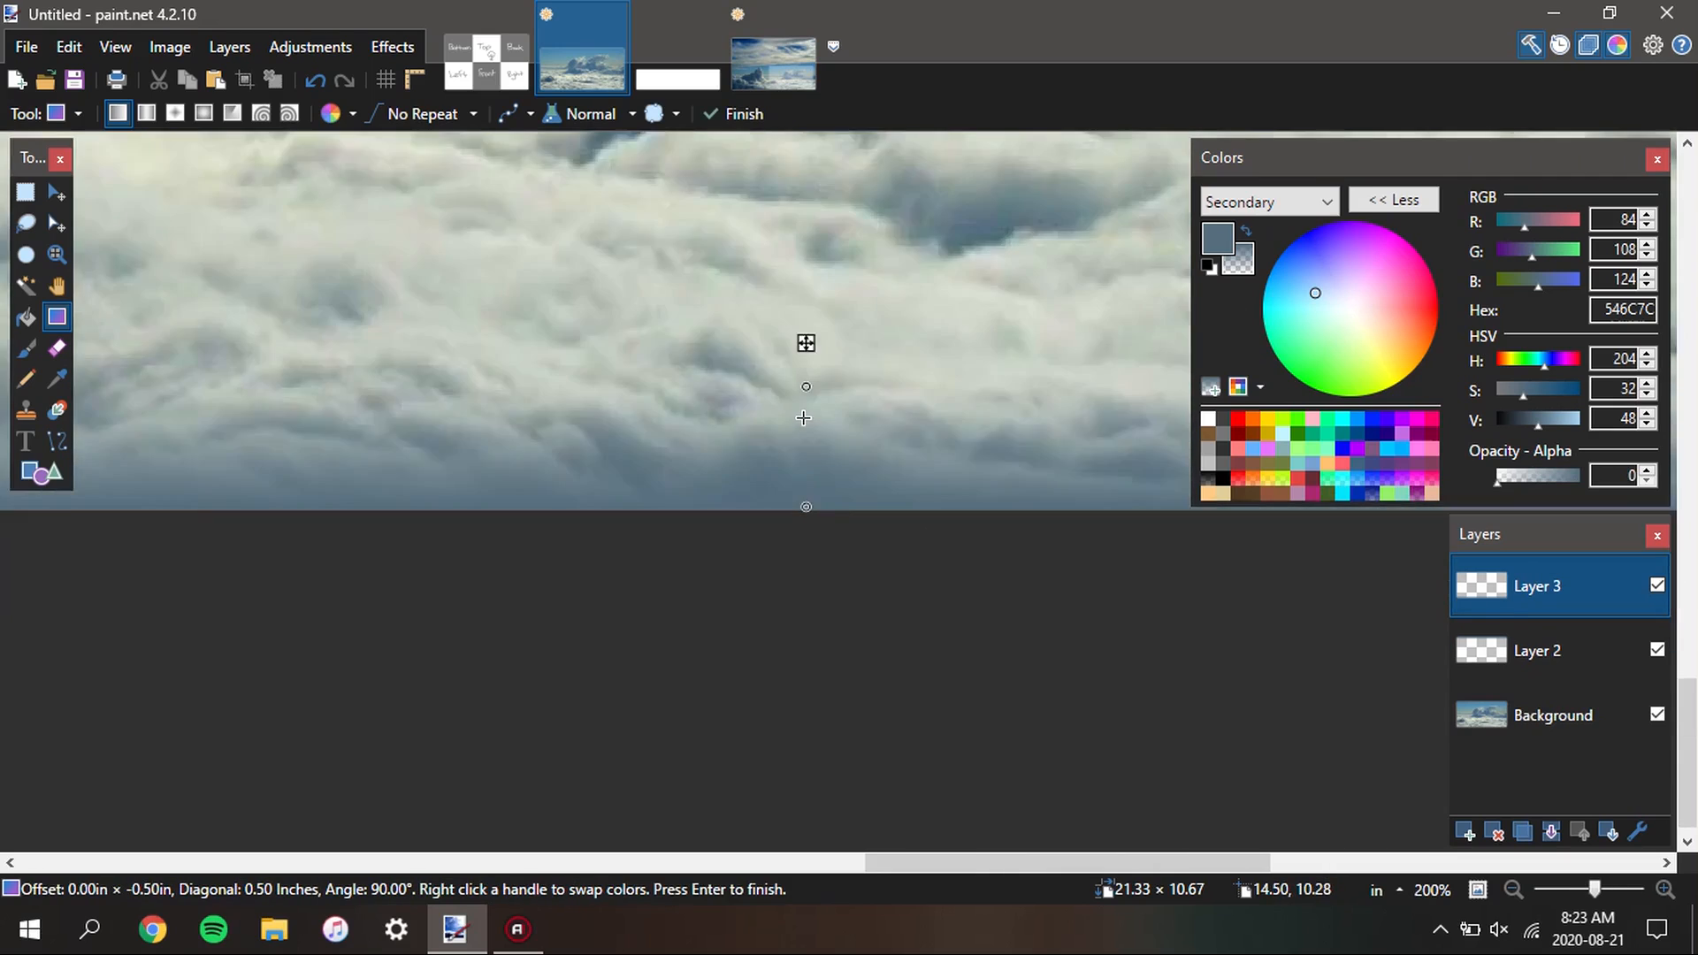
scroll(861, 487, "down", 1)
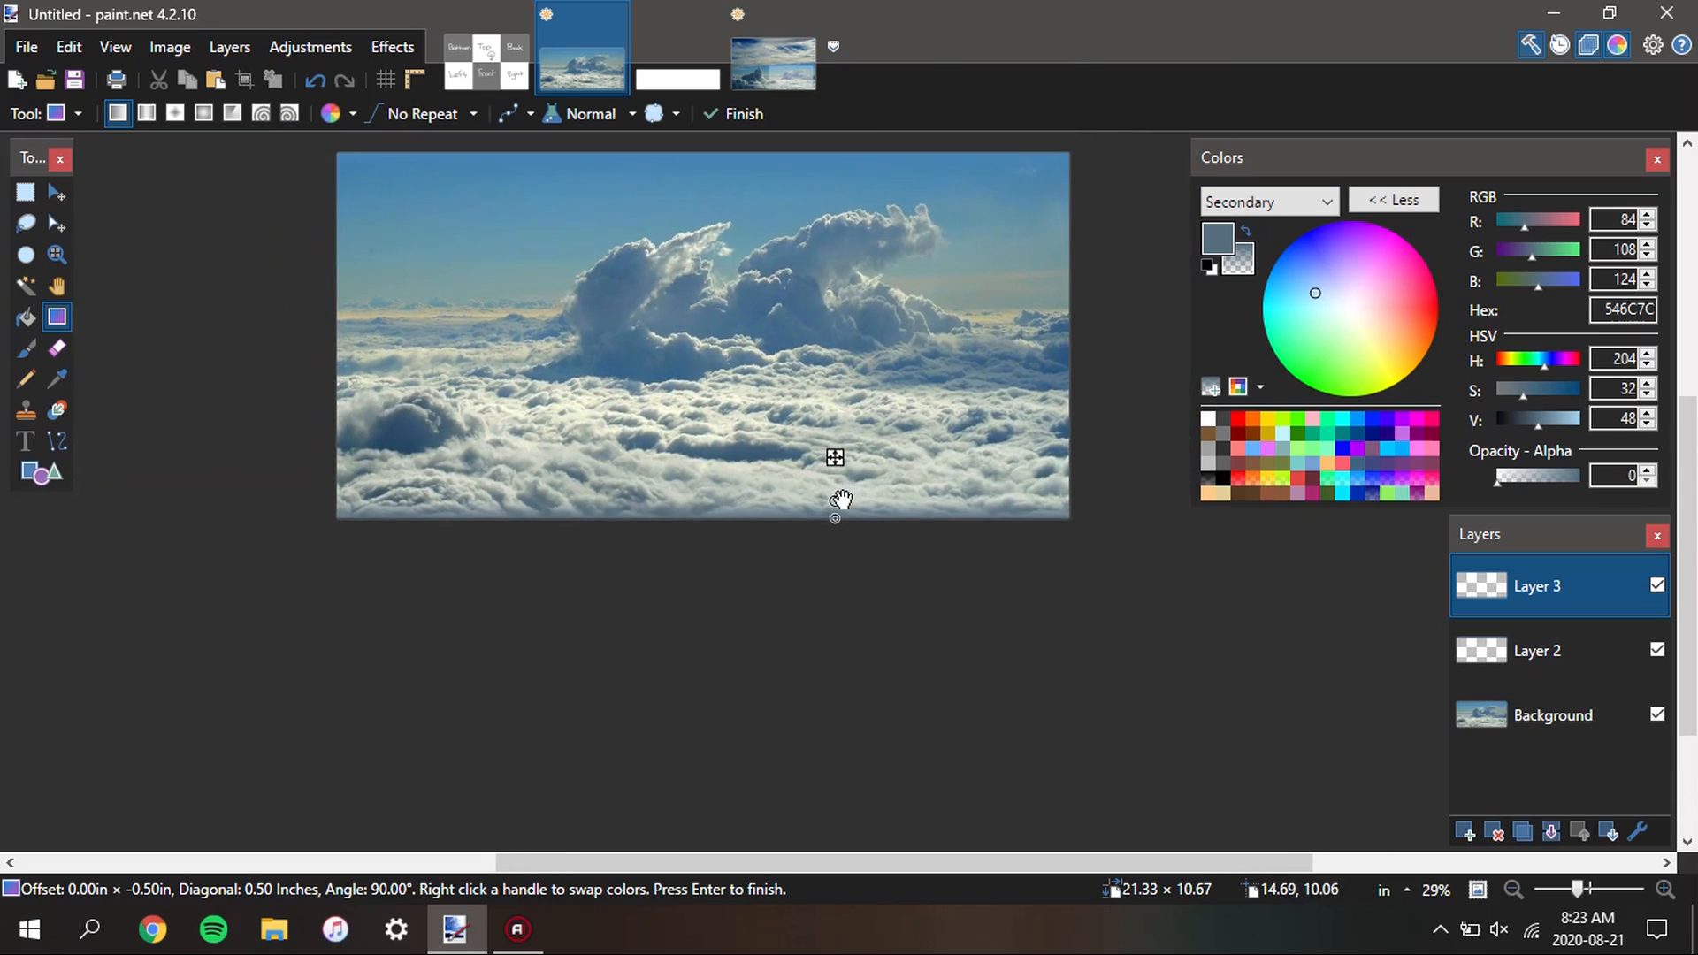
left_click_drag(841, 500, 839, 458)
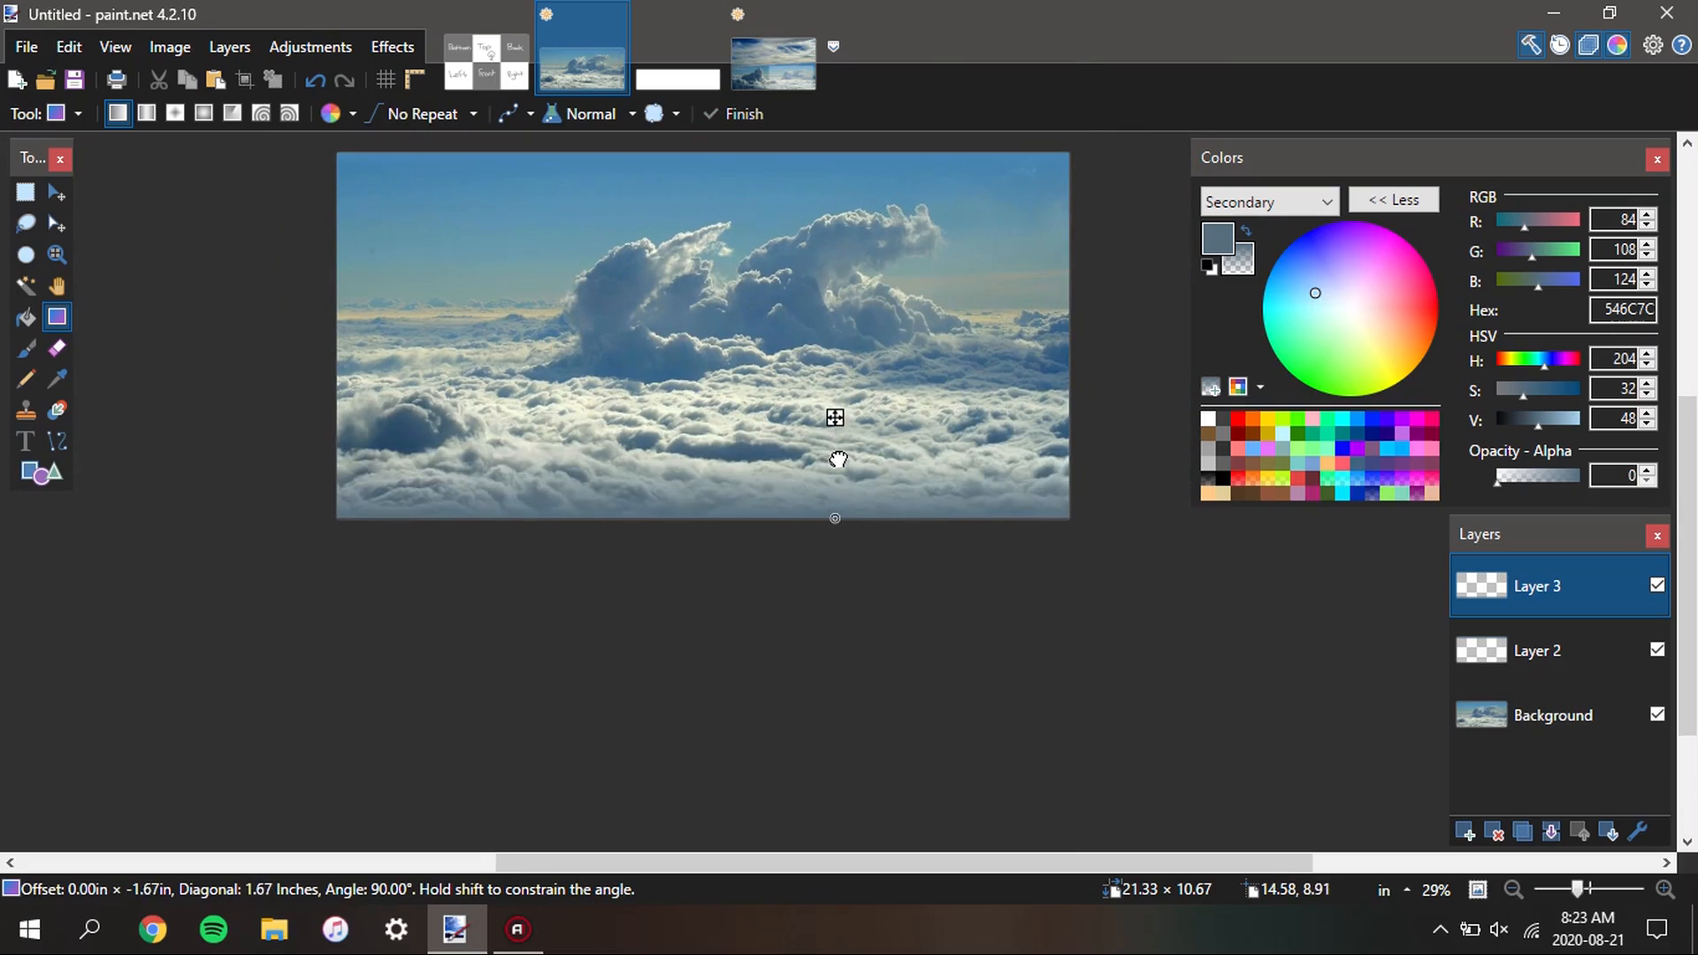
scroll(603, 473, "up", 2)
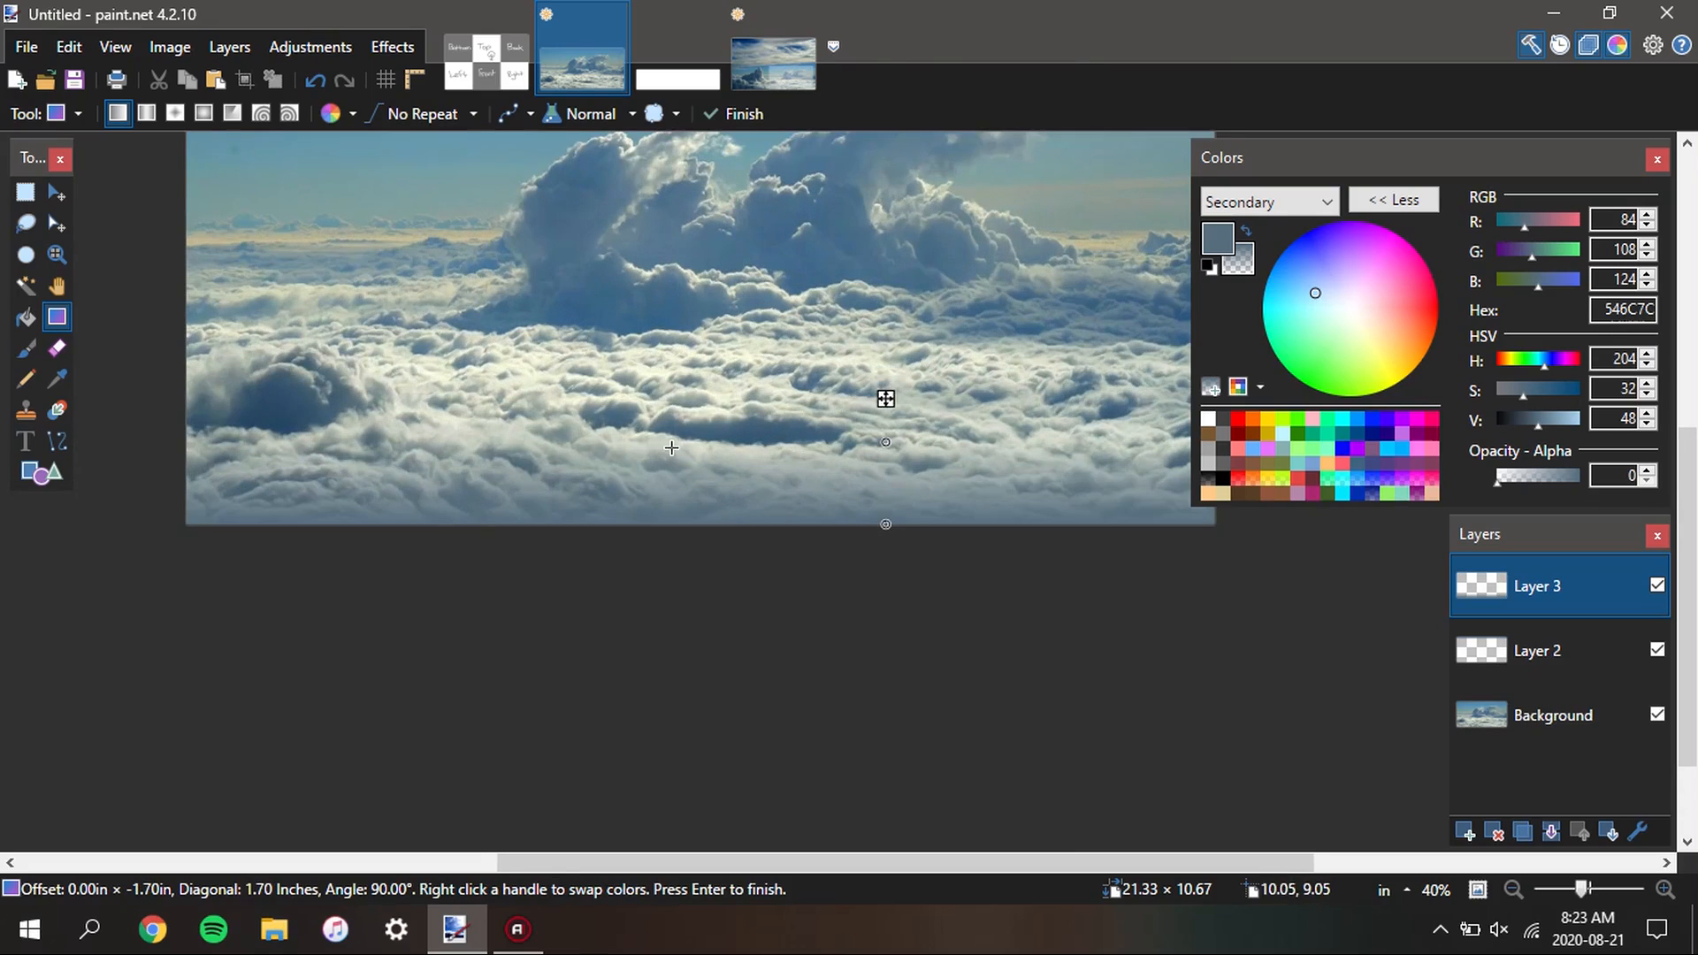
key("s")
Merge both gradient layers down into the Background layer
scroll(664, 495, "down", 4)
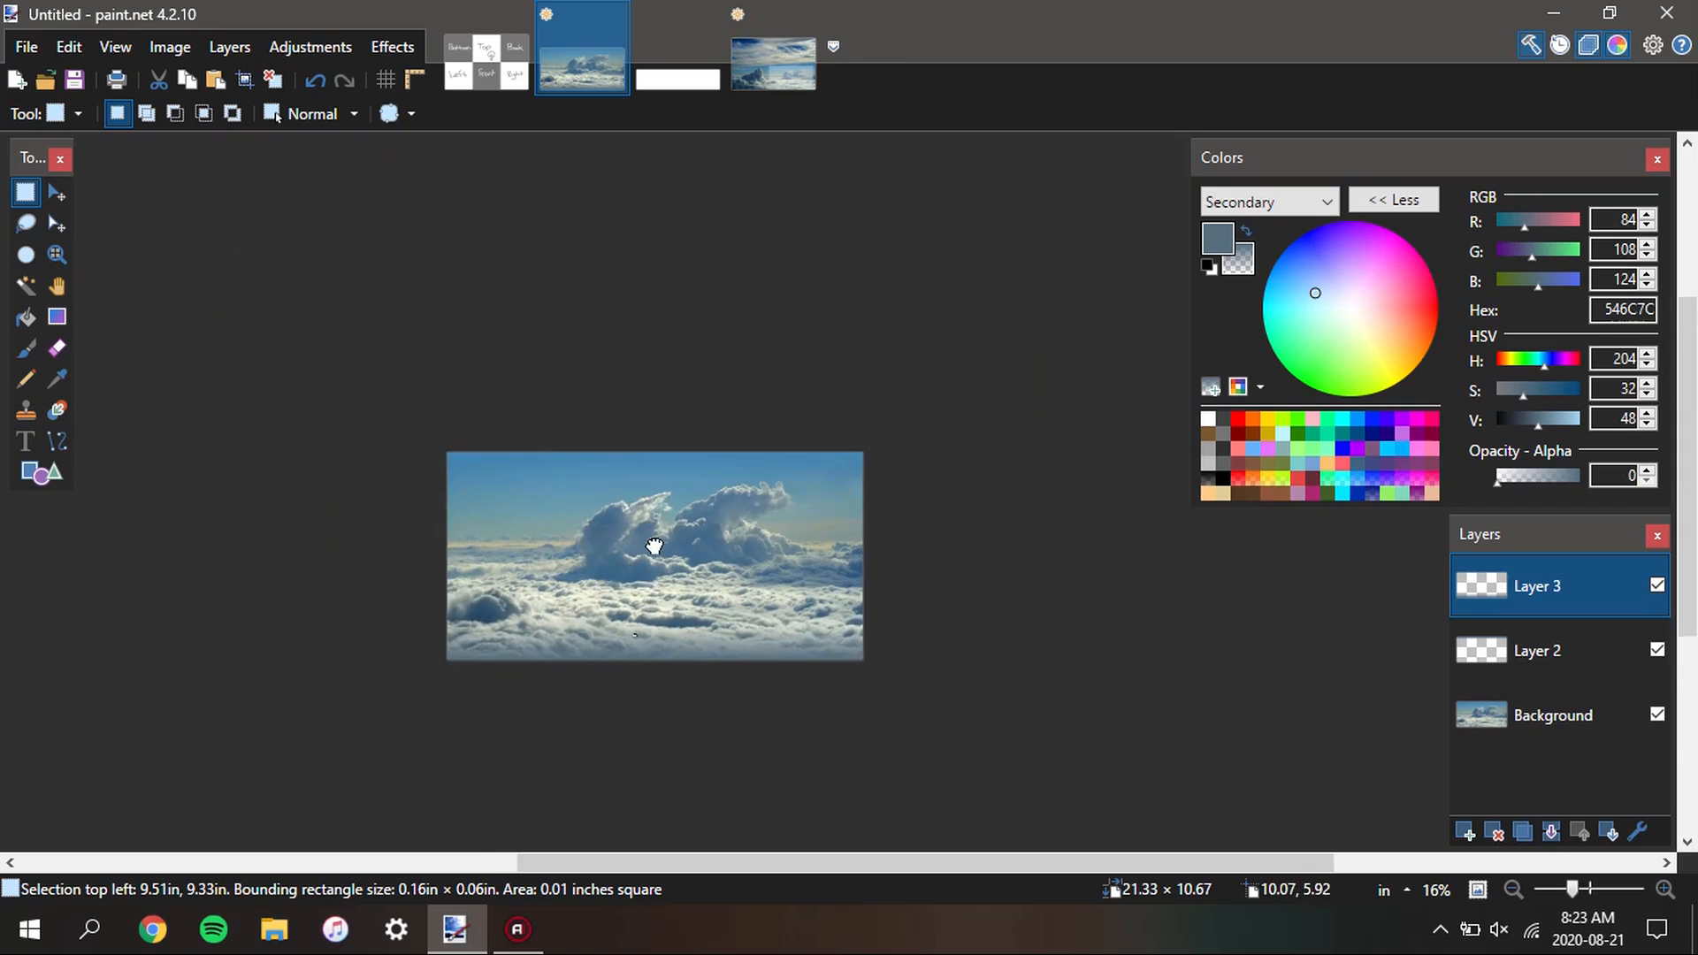
scroll(654, 546, "up", 1)
left_click(1551, 833)
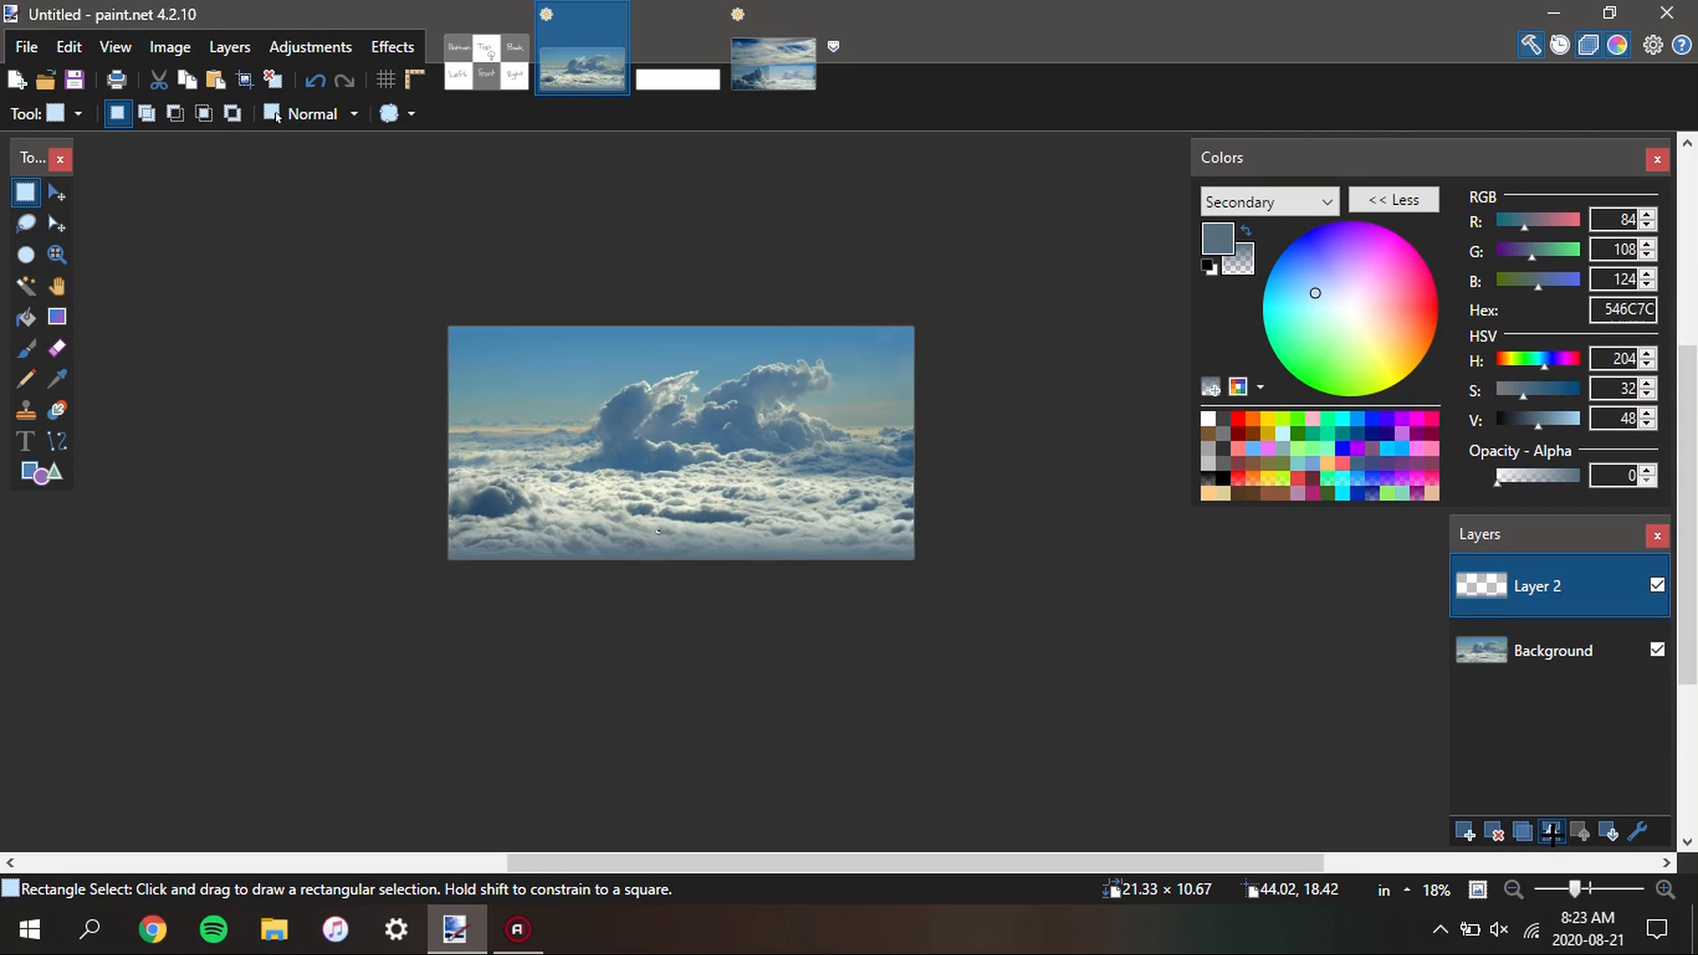
left_click(1551, 833)
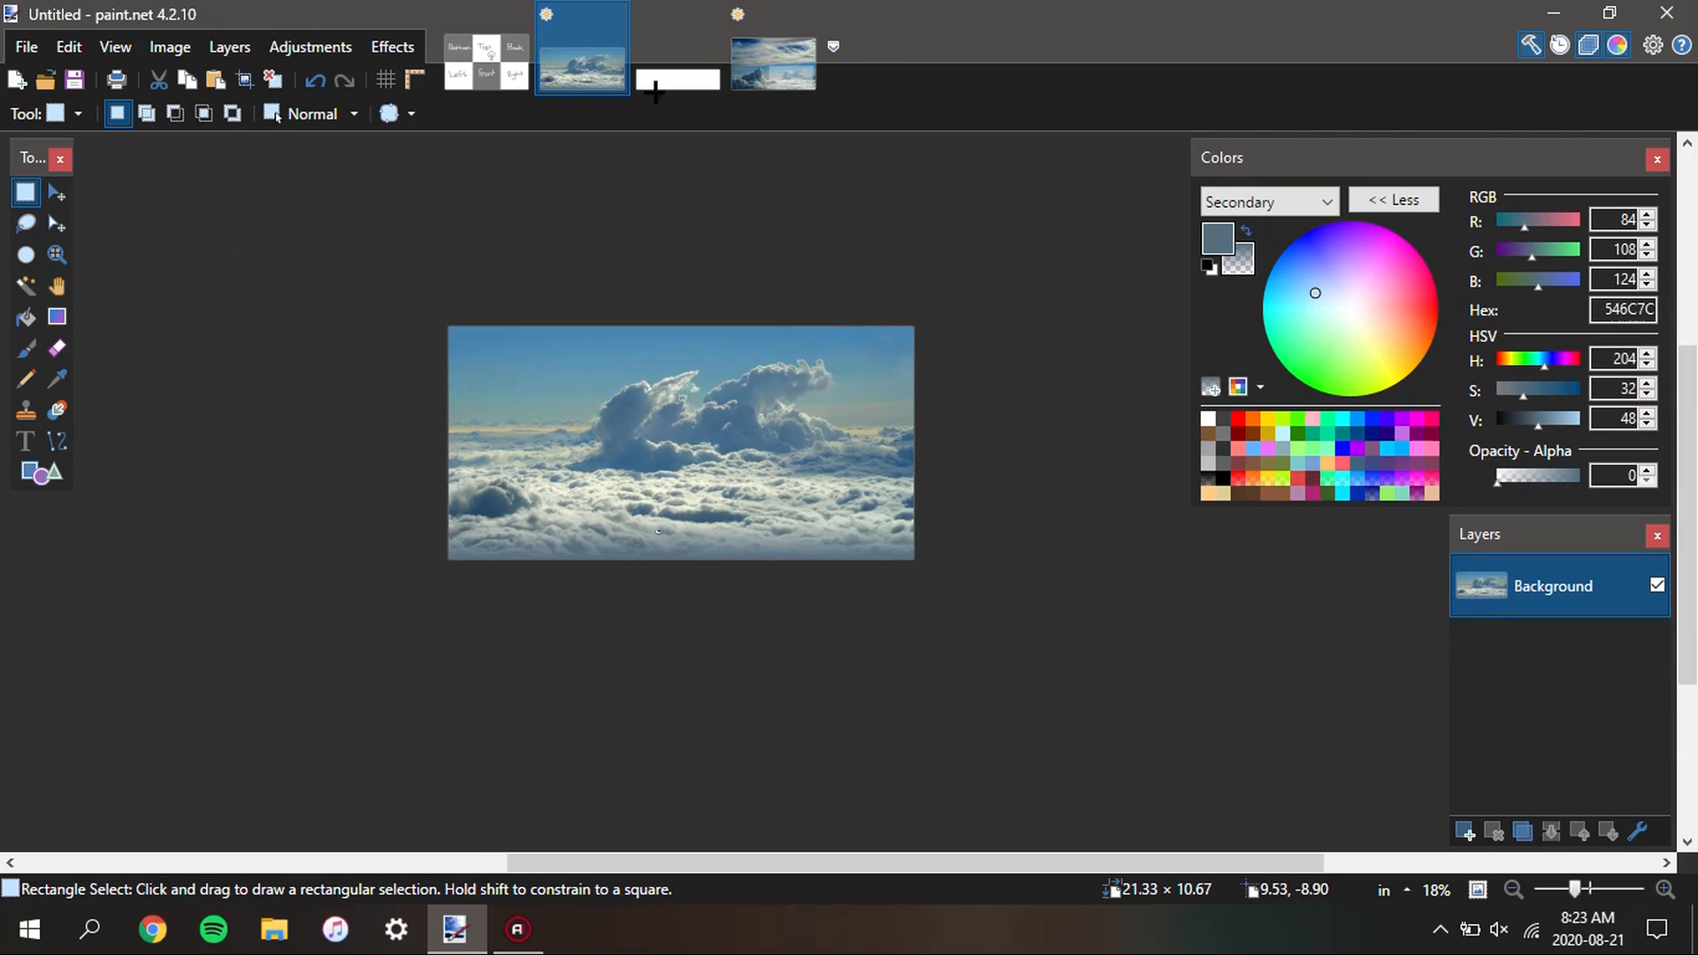
Switch to the blank wide image and check its pixel dimensions, keeping the size as it is
key("ctrl+Tab")
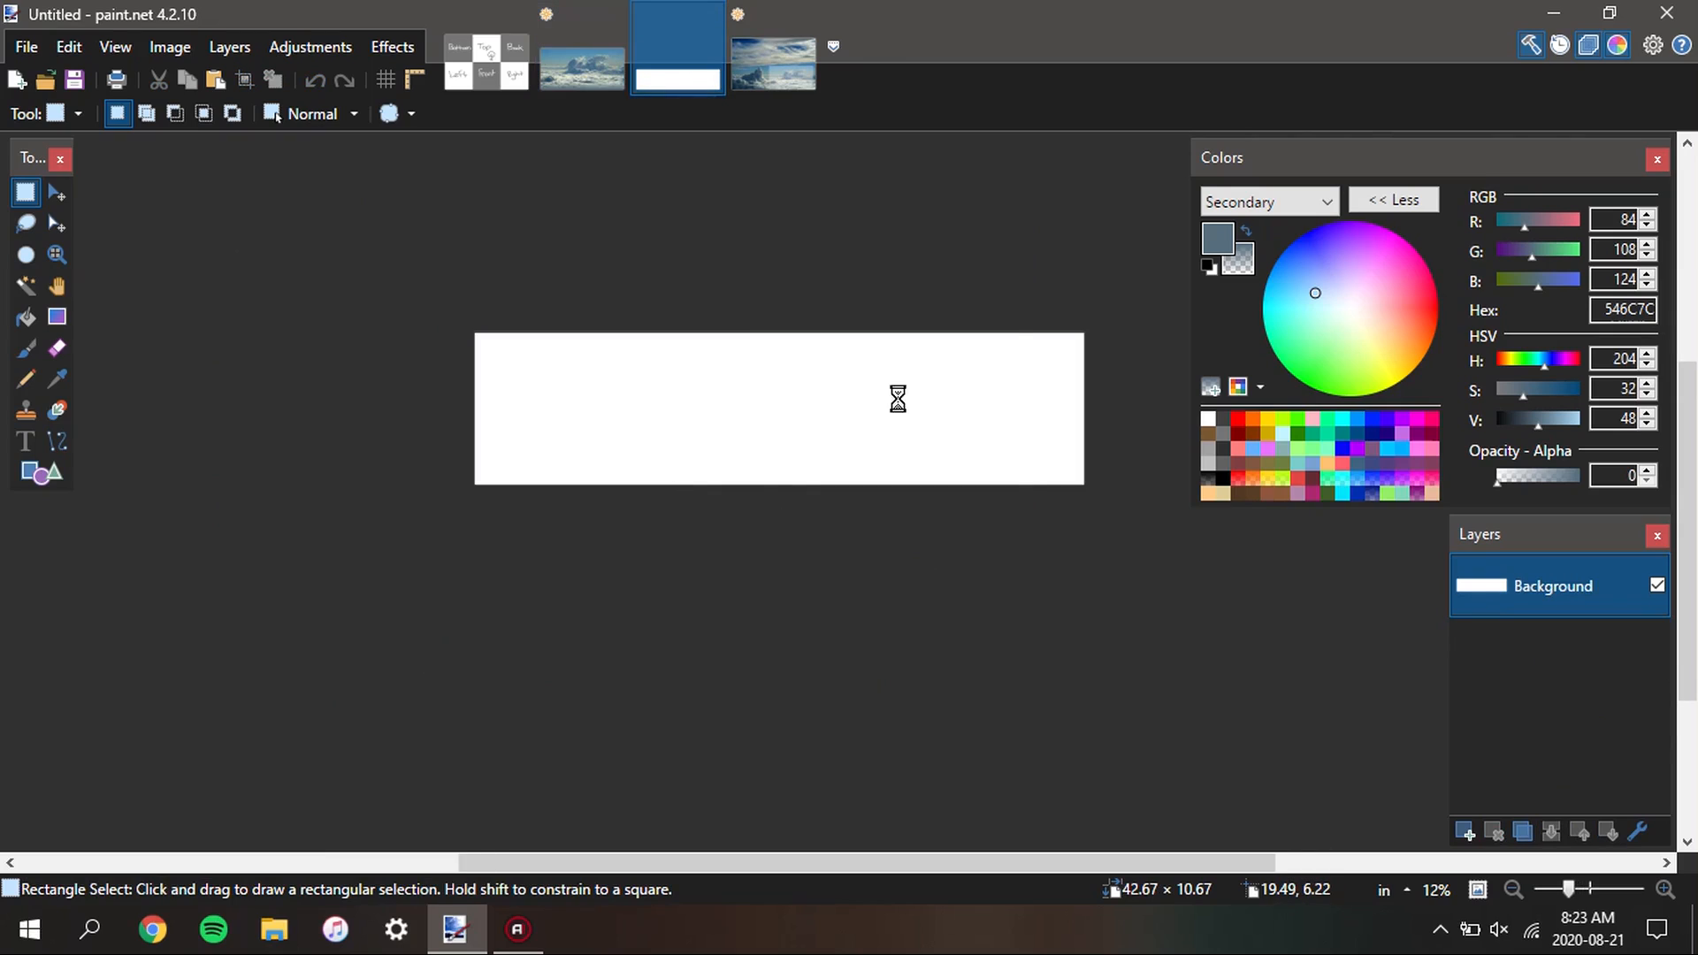
key("ctrl+r")
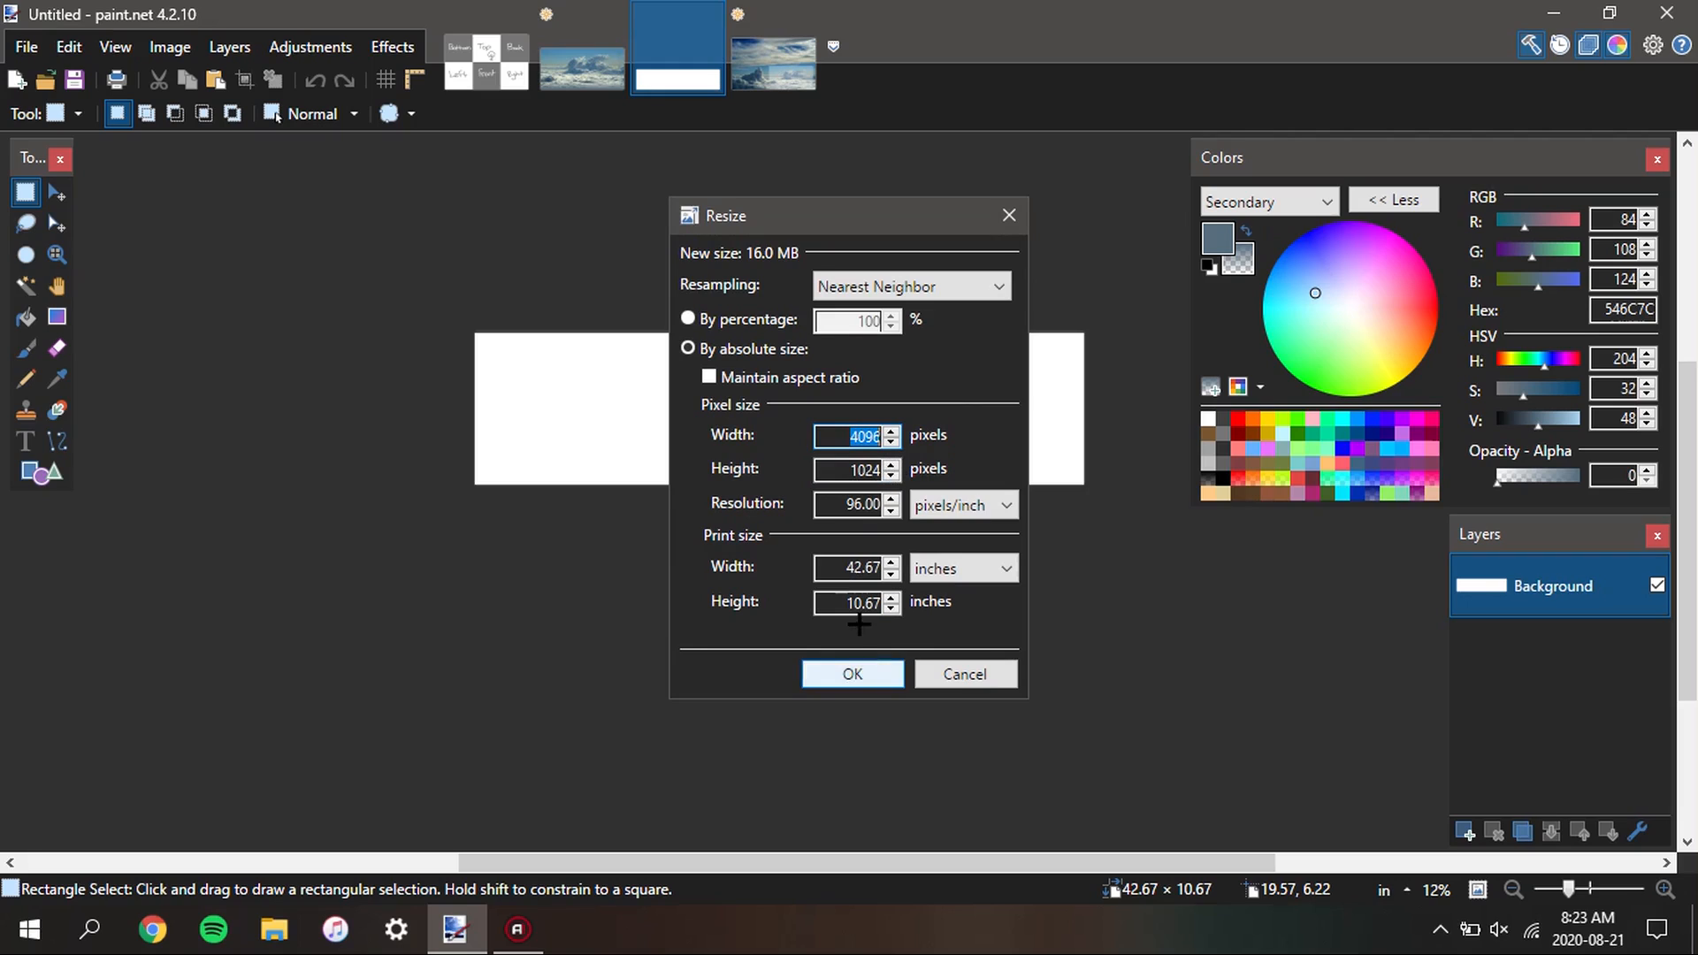
left_click(852, 674)
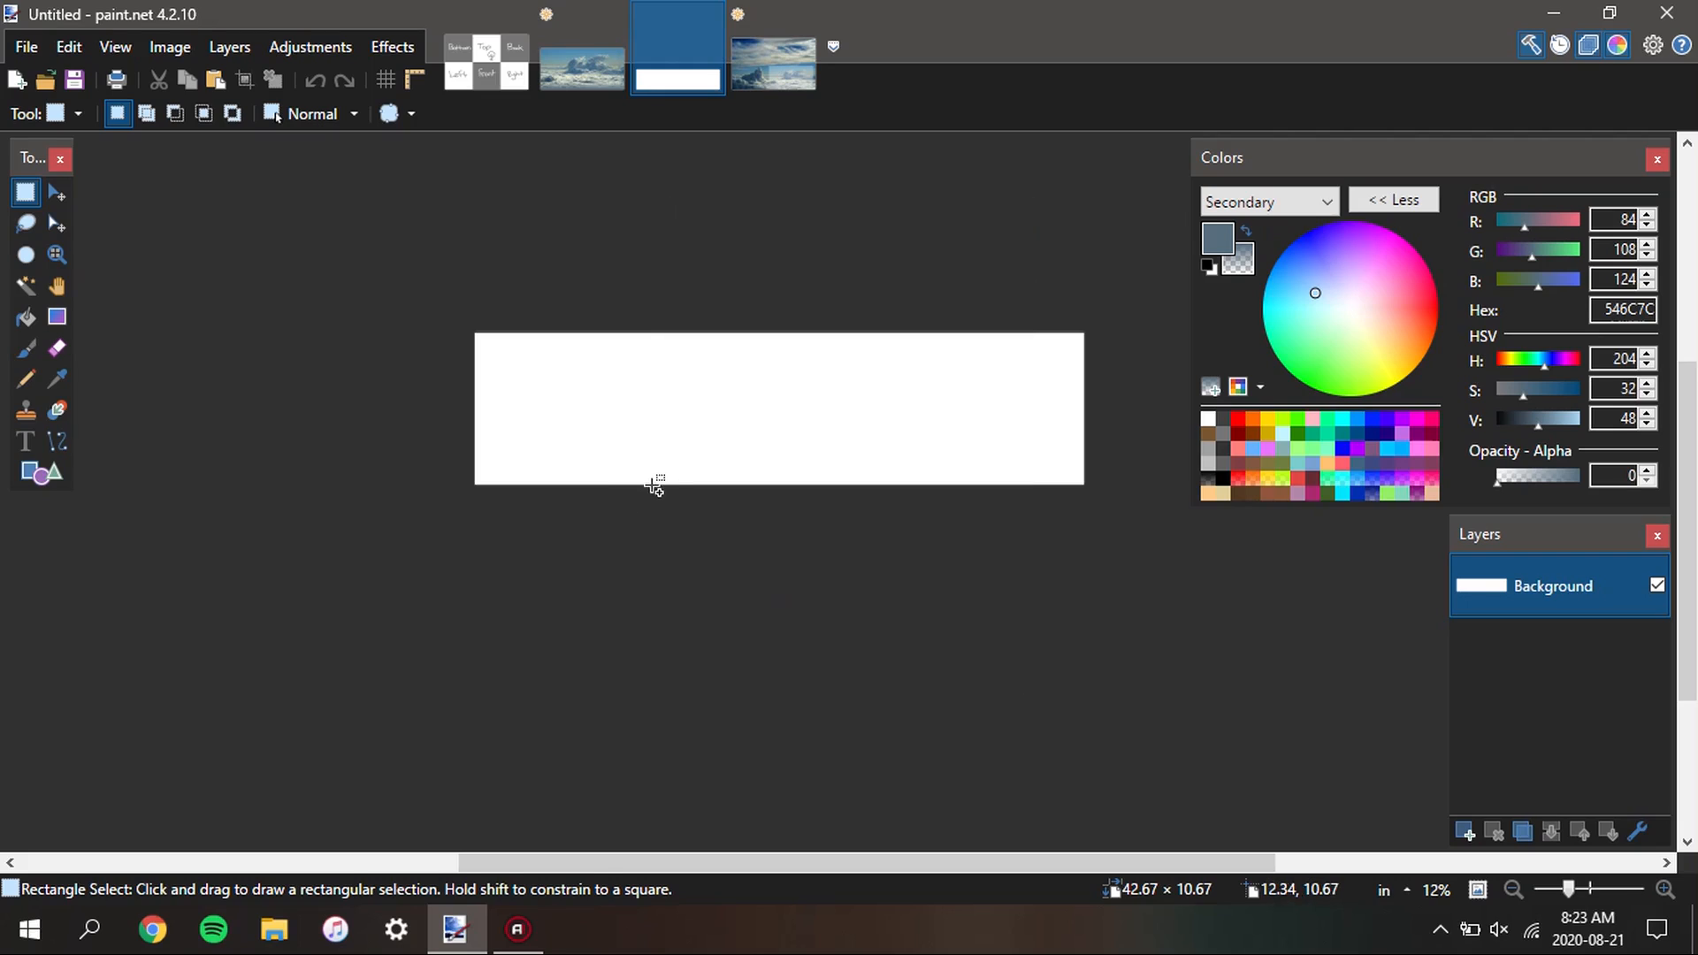
Copy the whole faded cloud photo and paste it into the left half of the blank wide image
key("ctrl+v")
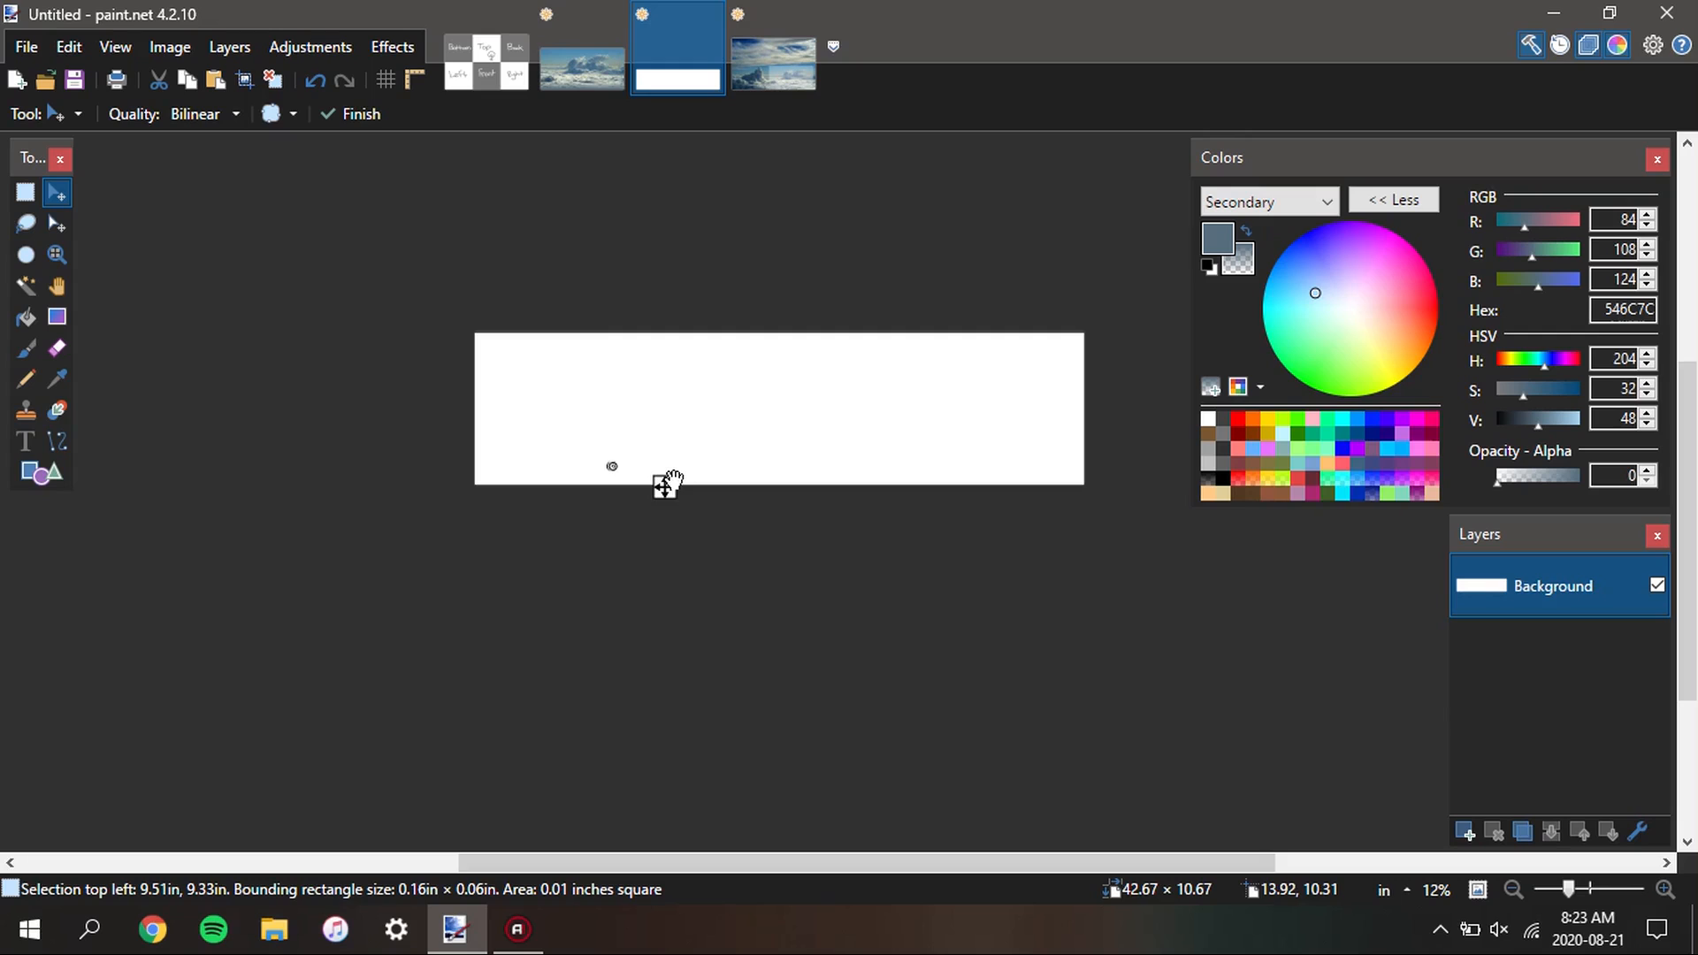
left_click(582, 70)
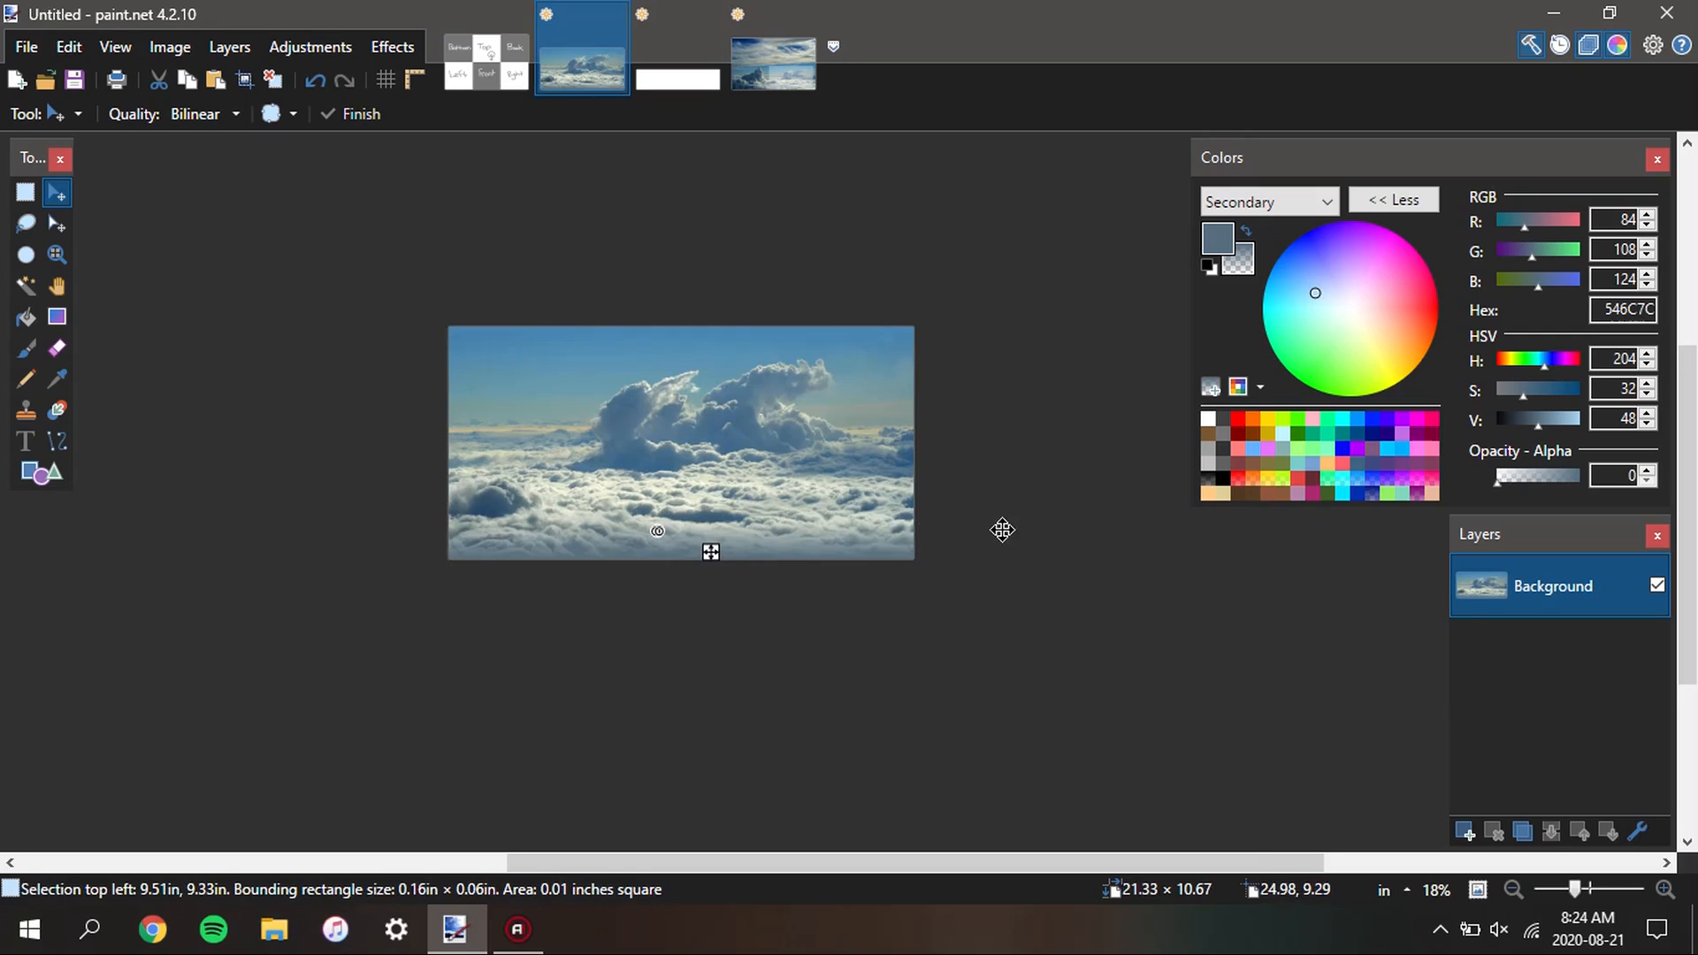
key("s")
scroll(803, 550, "up", 2)
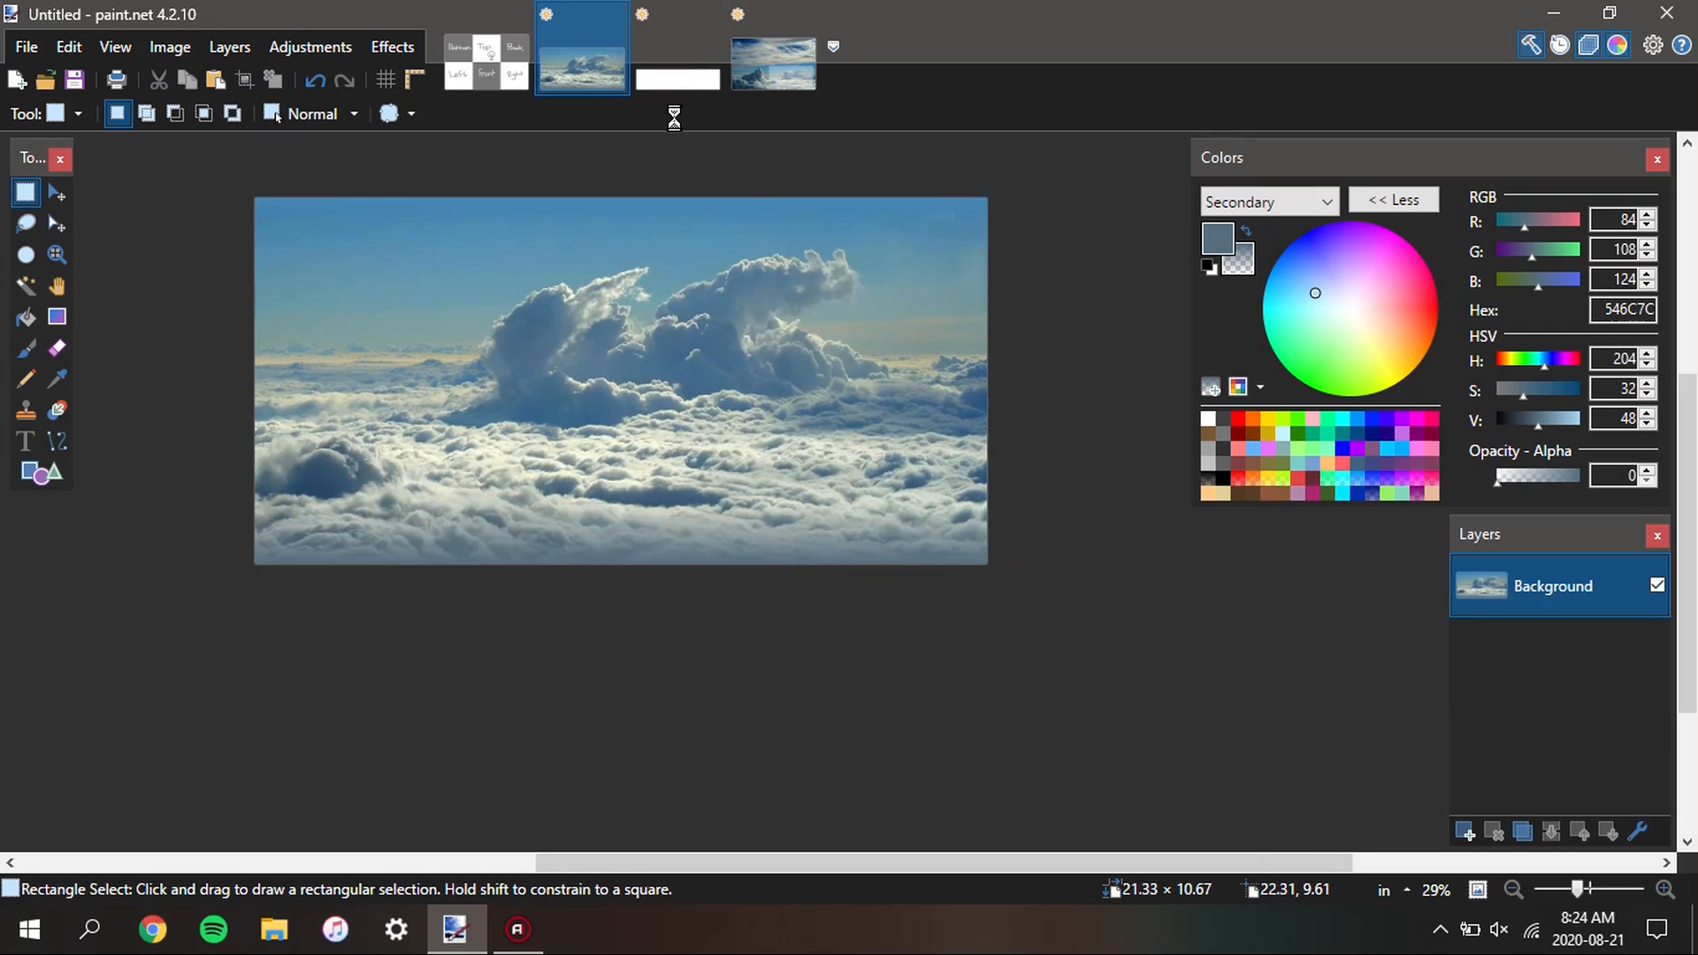
left_click(699, 85)
key("ctrl+v")
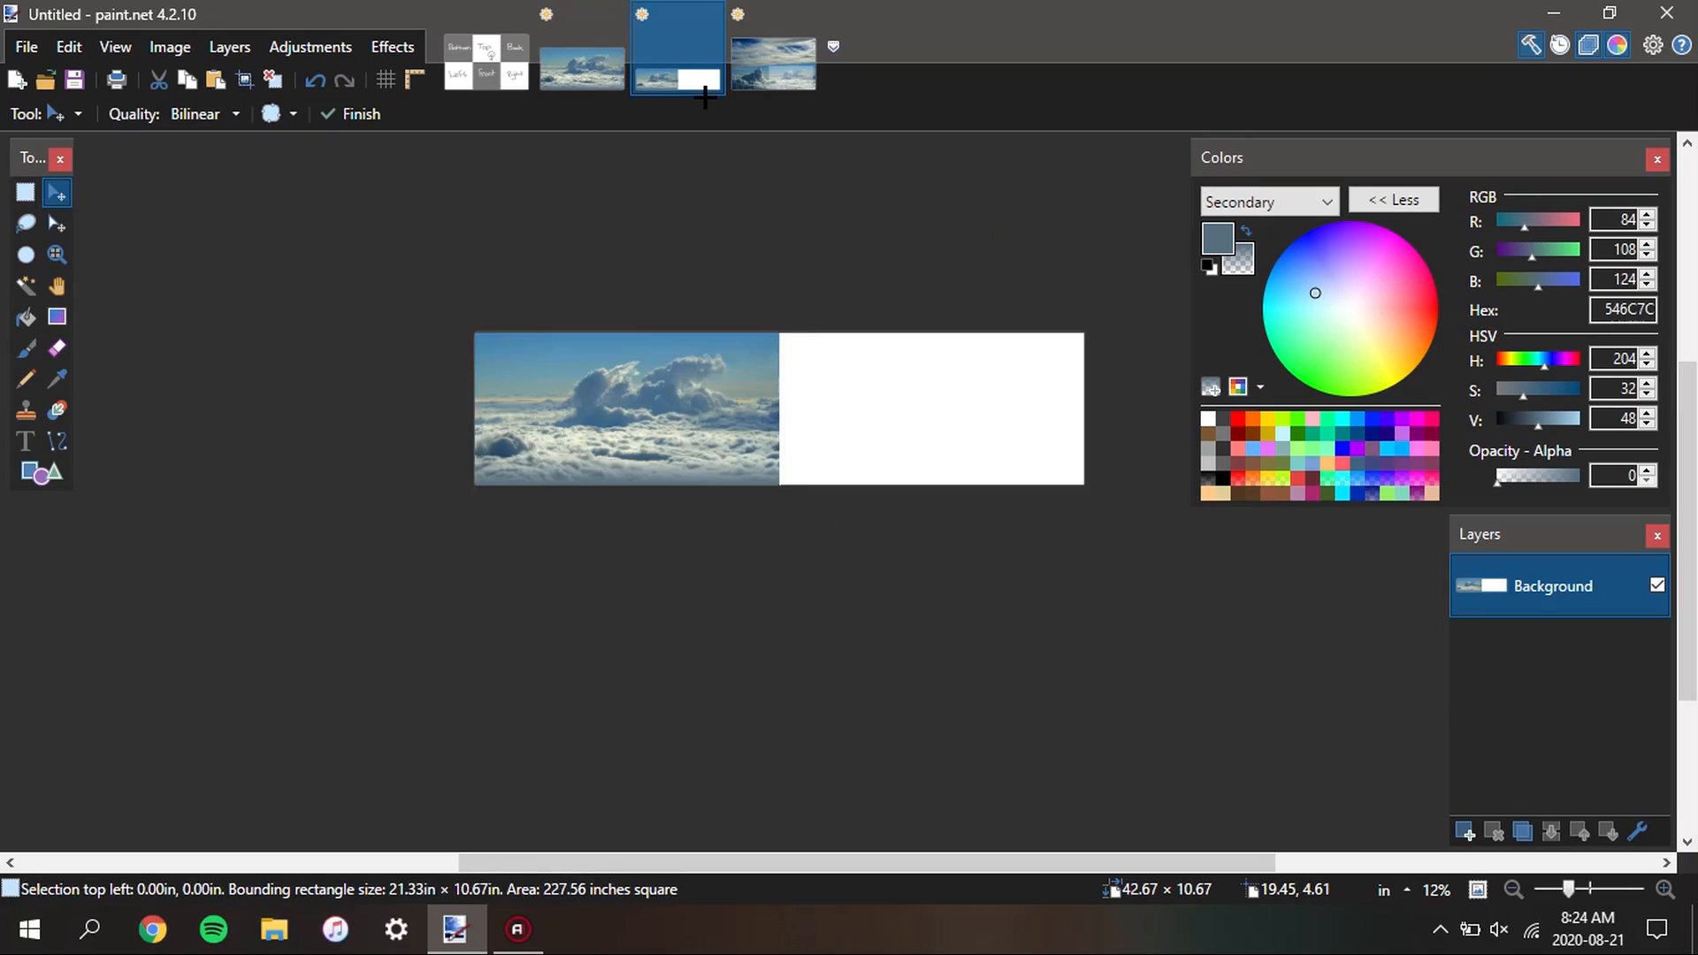
Add a new layer to the wide image, and flip the original cloud photo horizontally
left_click(1464, 831)
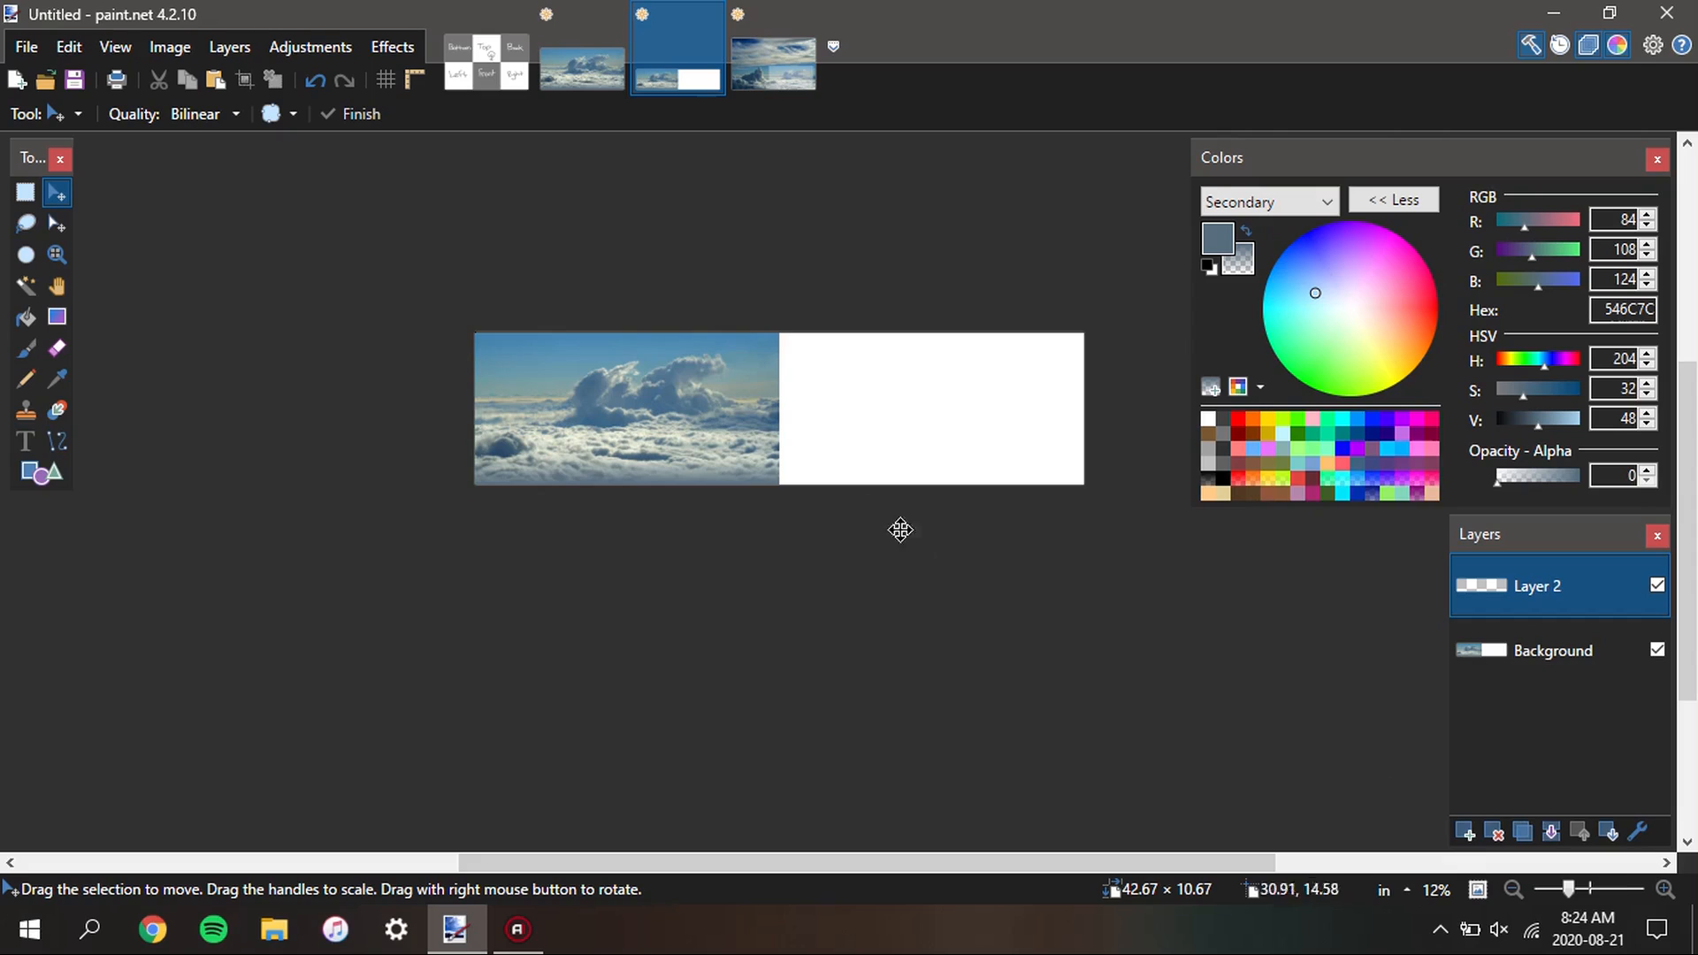
left_click(603, 75)
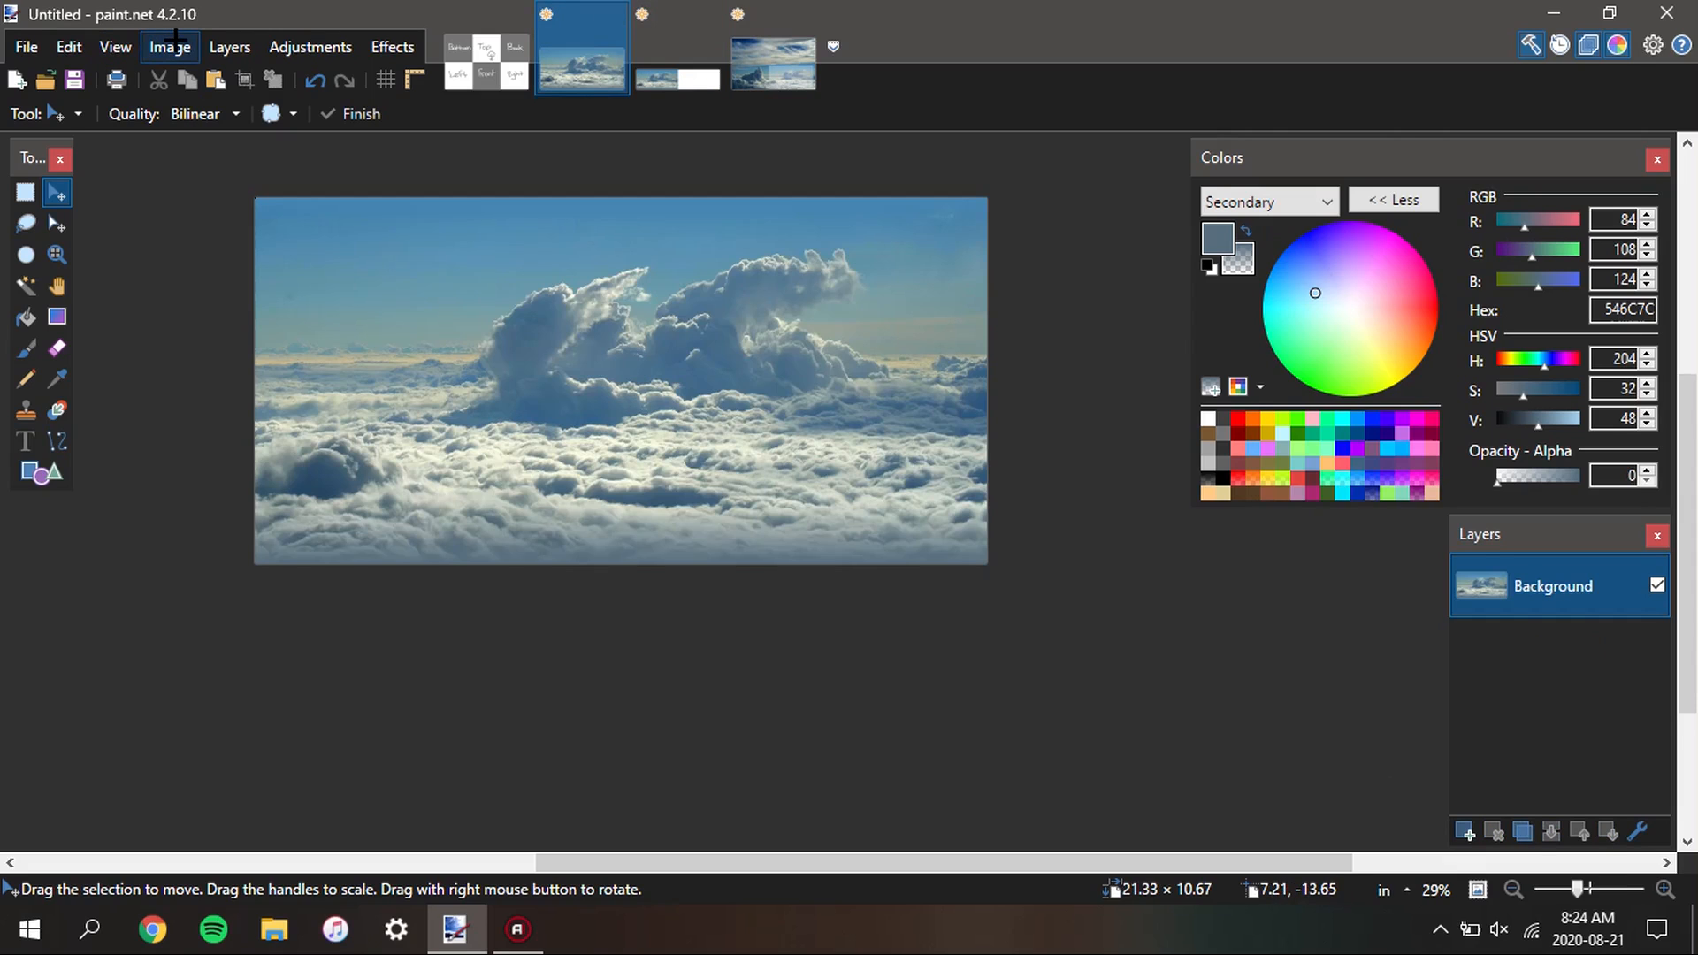
left_click(229, 46)
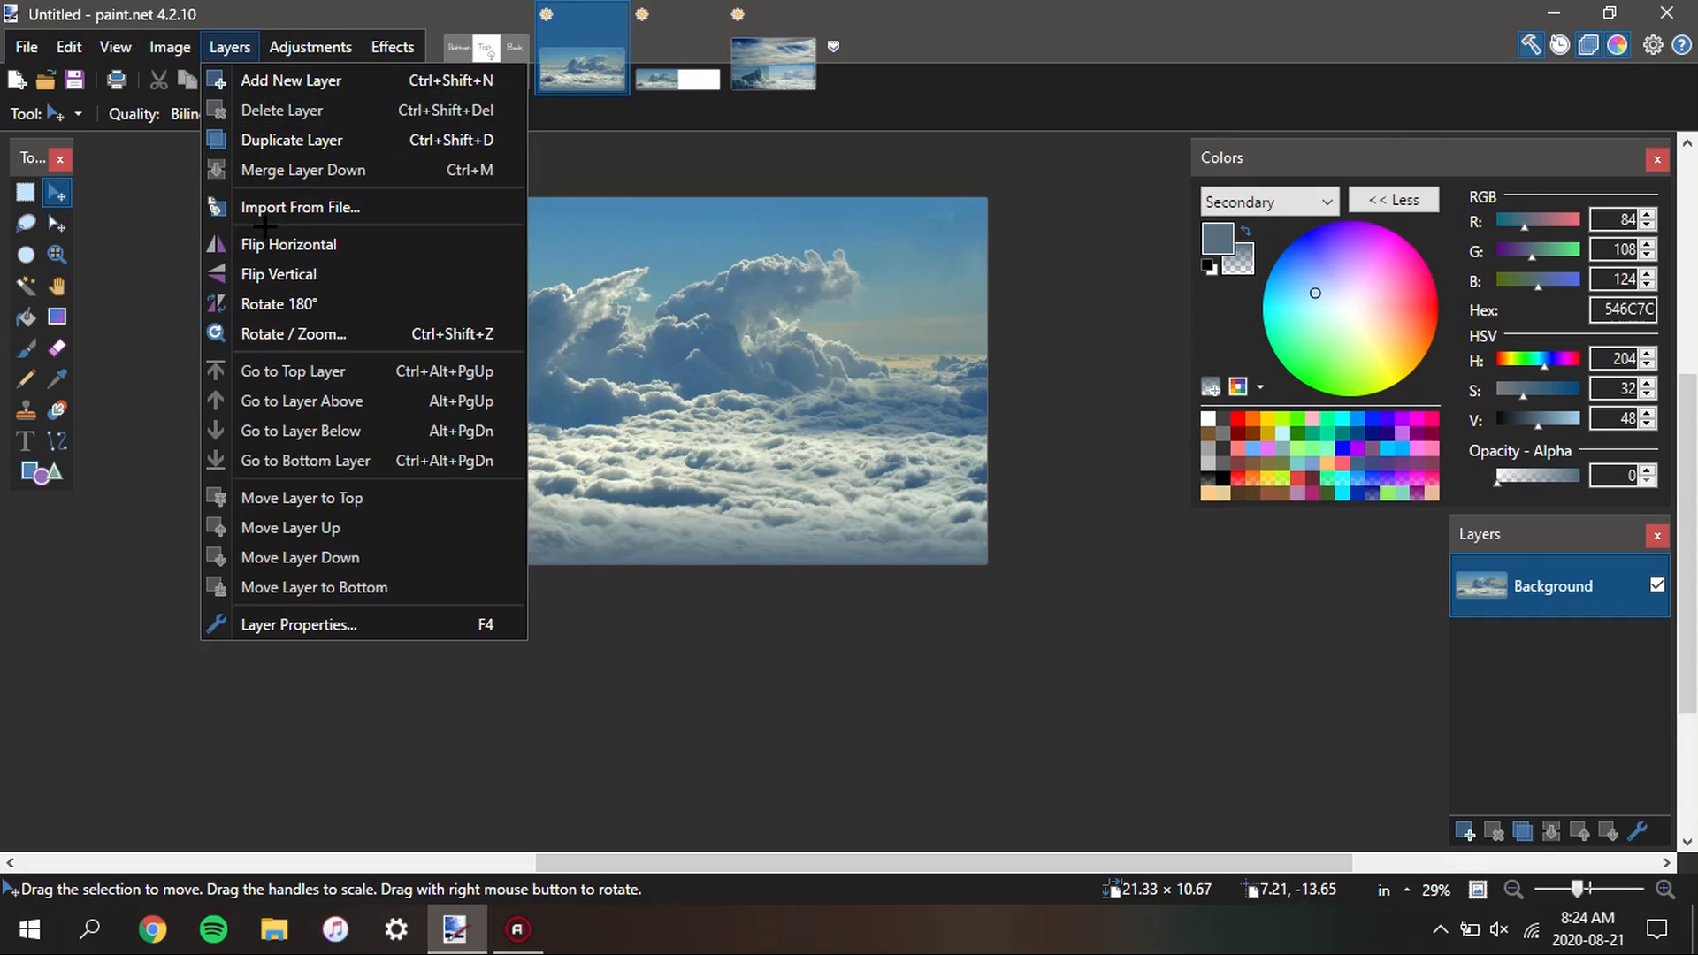
left_click(229, 49)
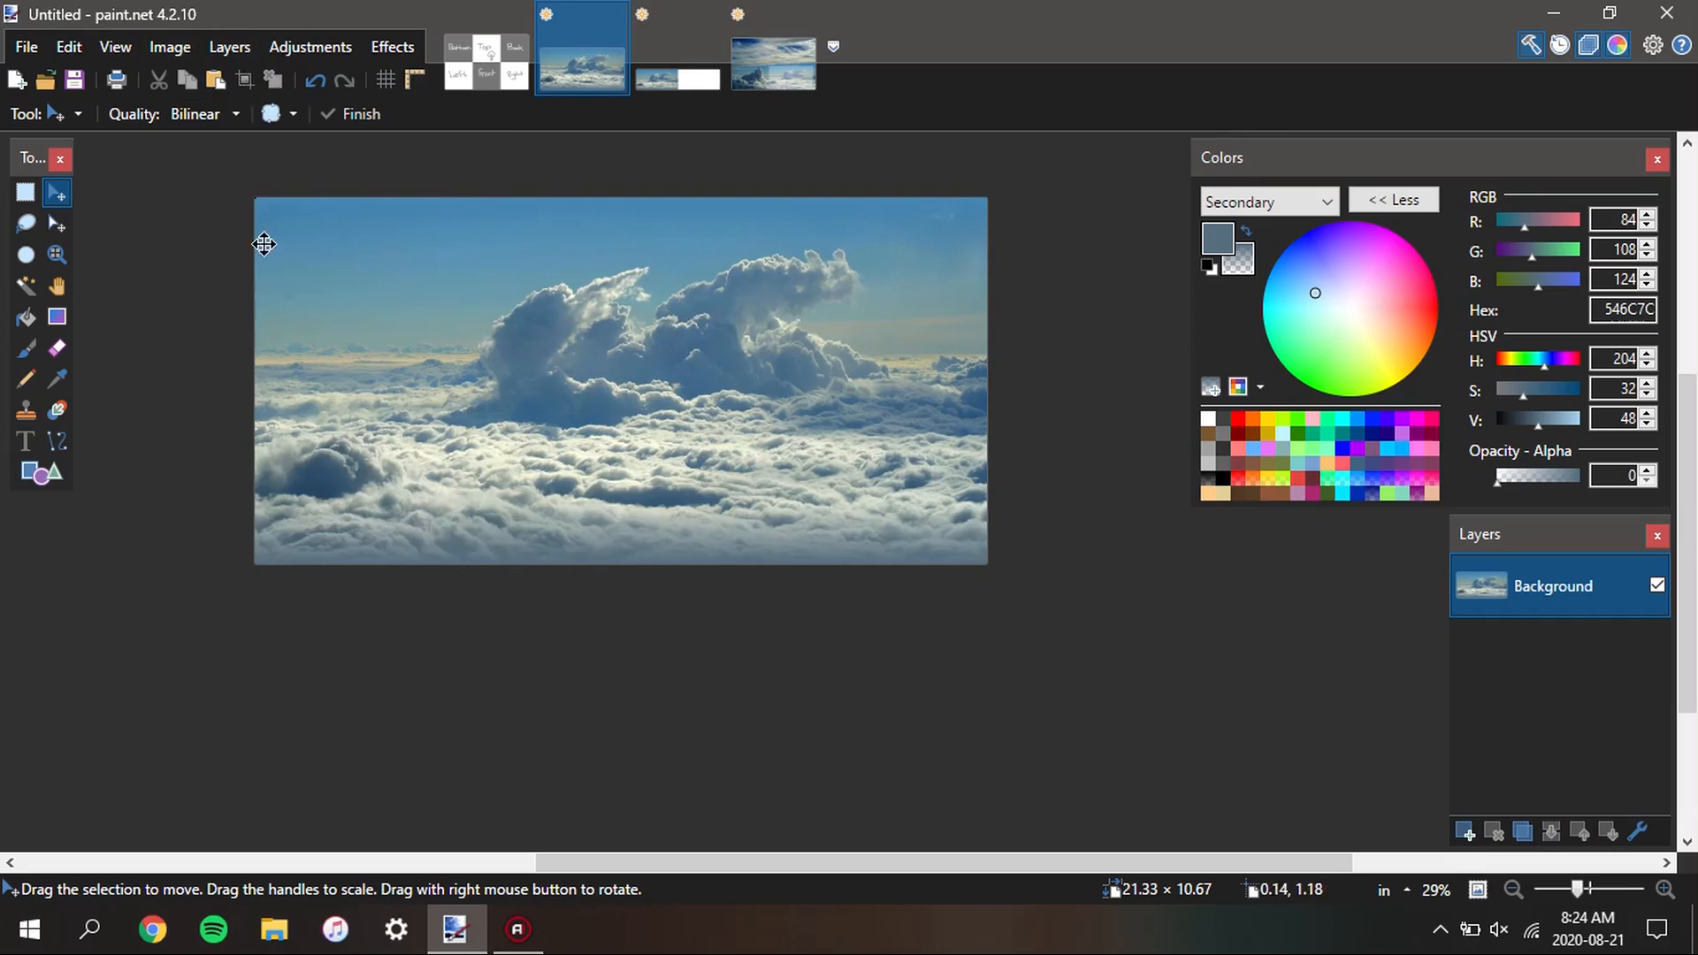
left_click(231, 51)
left_click(312, 240)
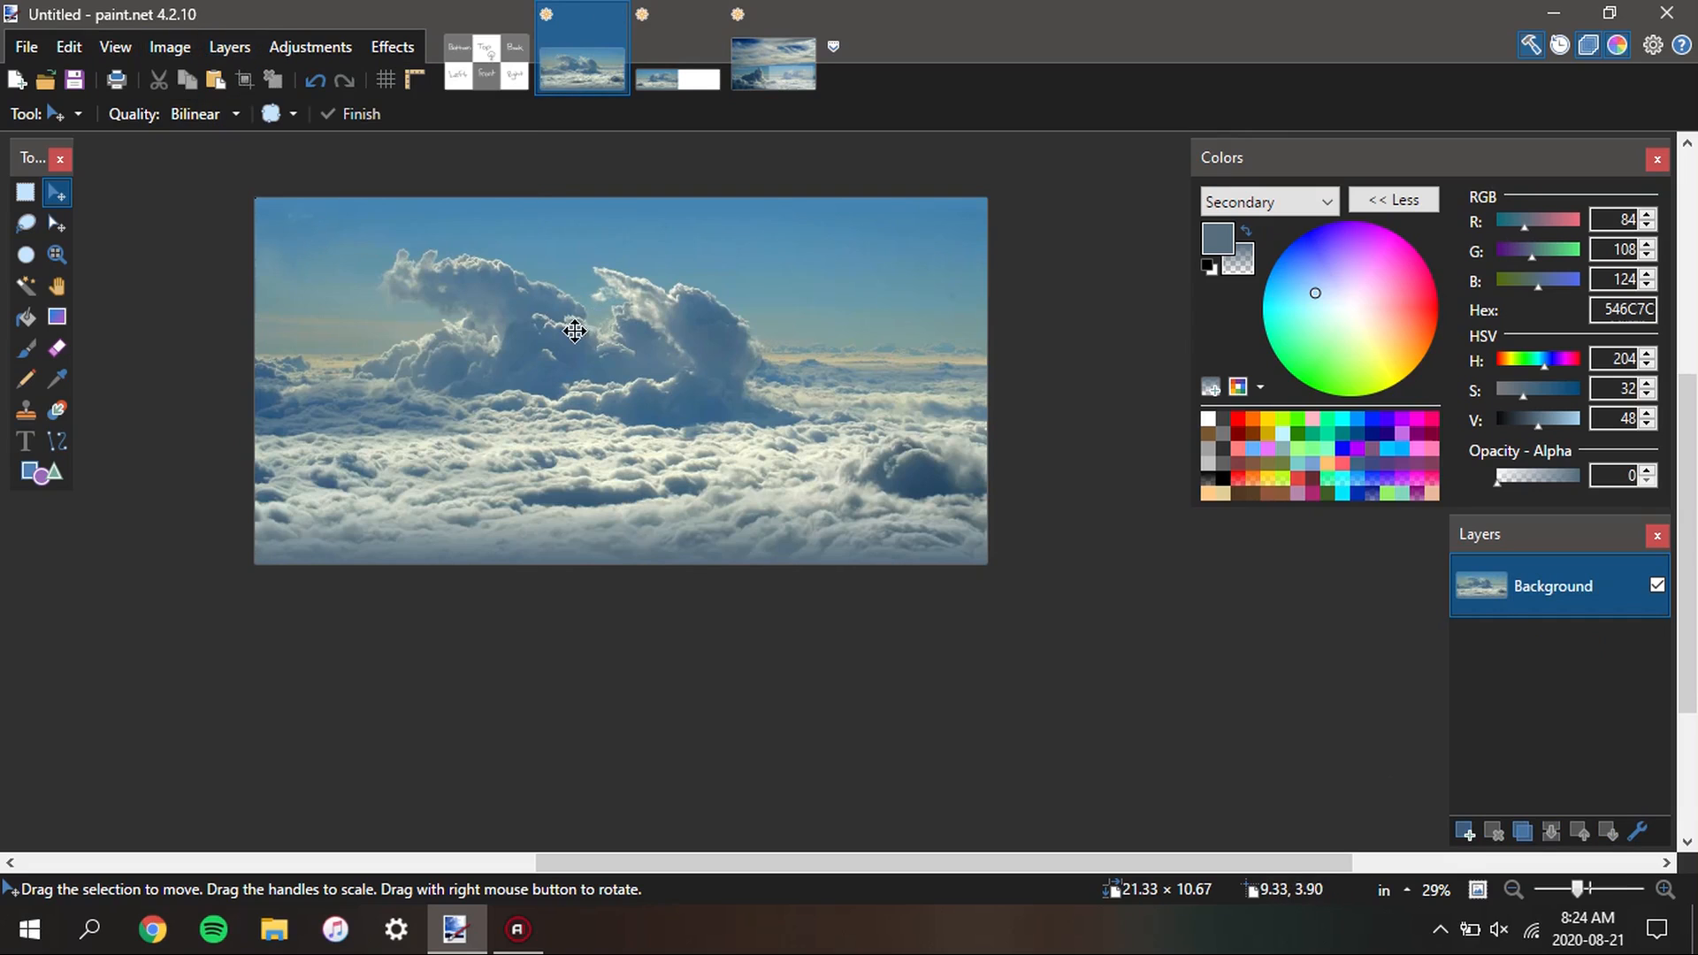
Paste the mirrored cloud photo into the wide image's new layer and align it with the right half, at 21.33 in, 0.00 in
left_click(691, 61)
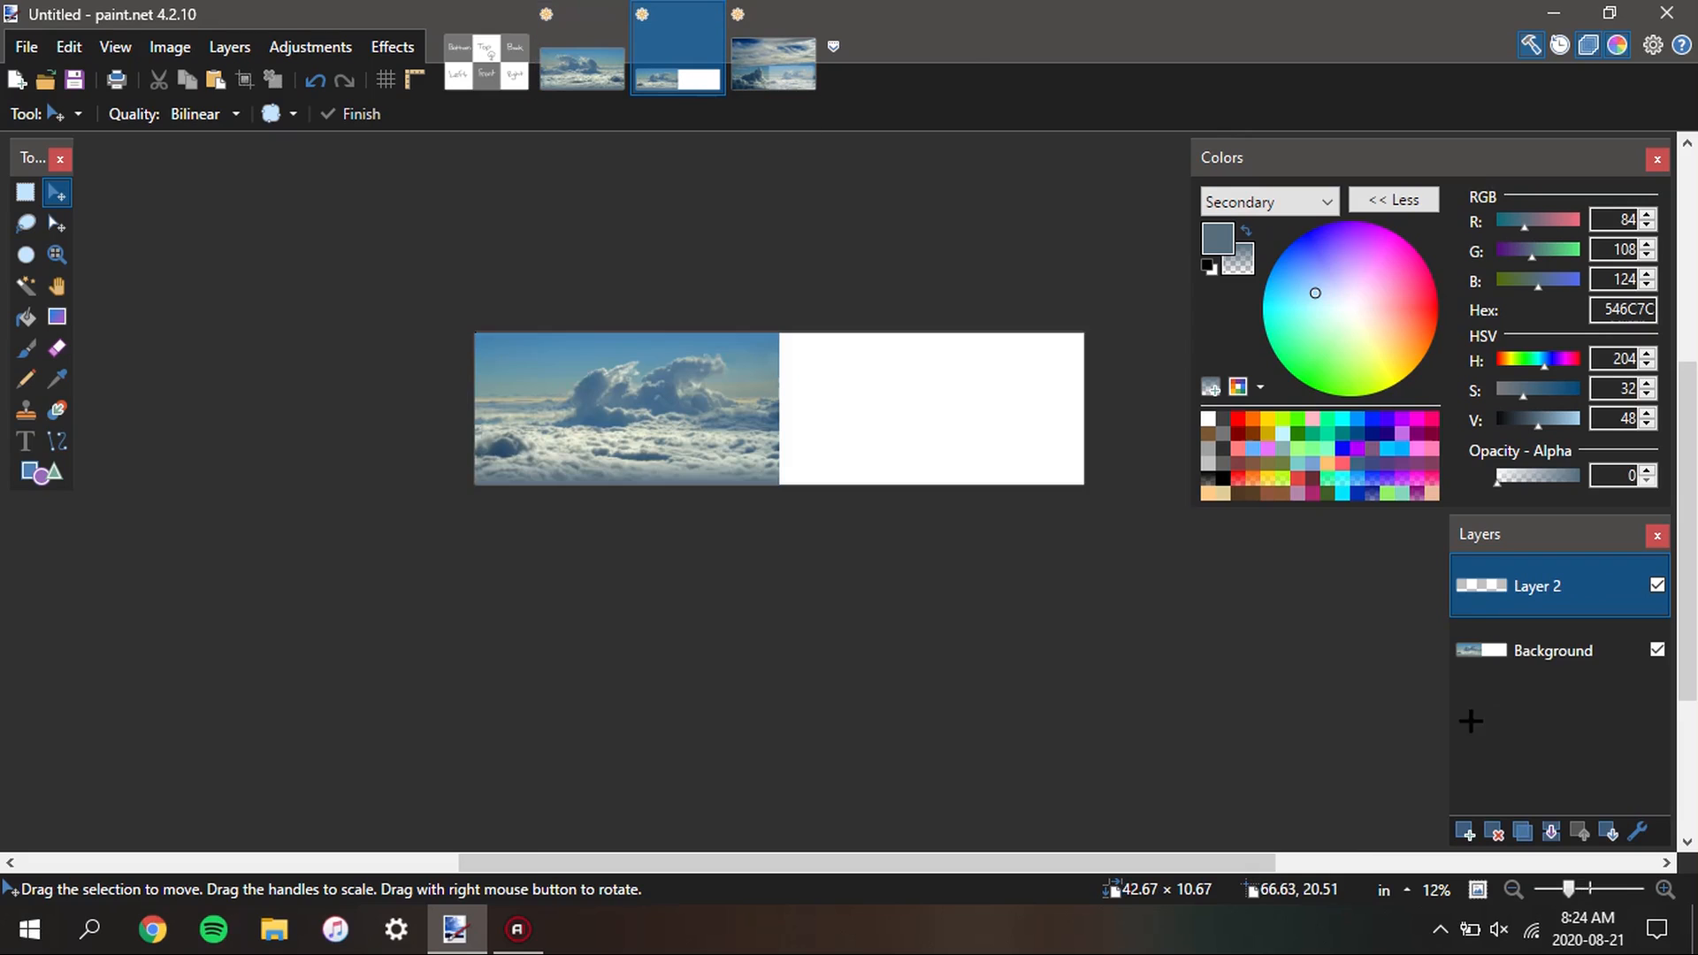
left_click_drag(704, 452, 1000, 455)
scroll(1088, 329, "up", 7)
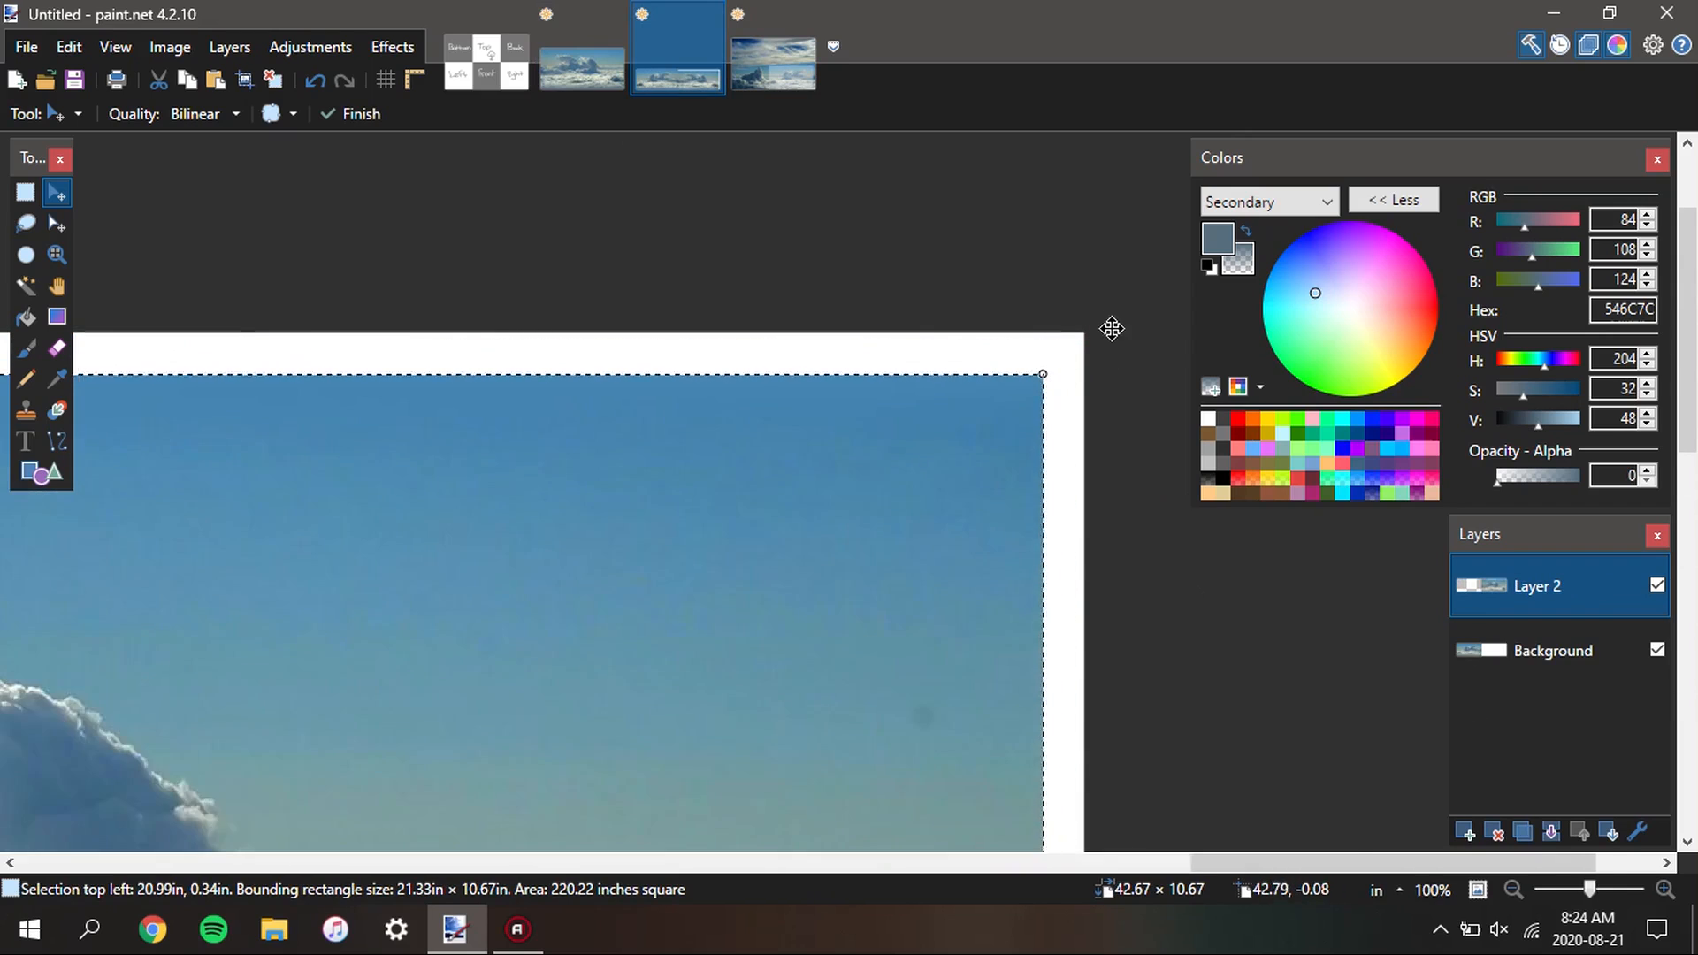
scroll(1110, 330, "up", 3)
left_click_drag(899, 531, 1016, 410)
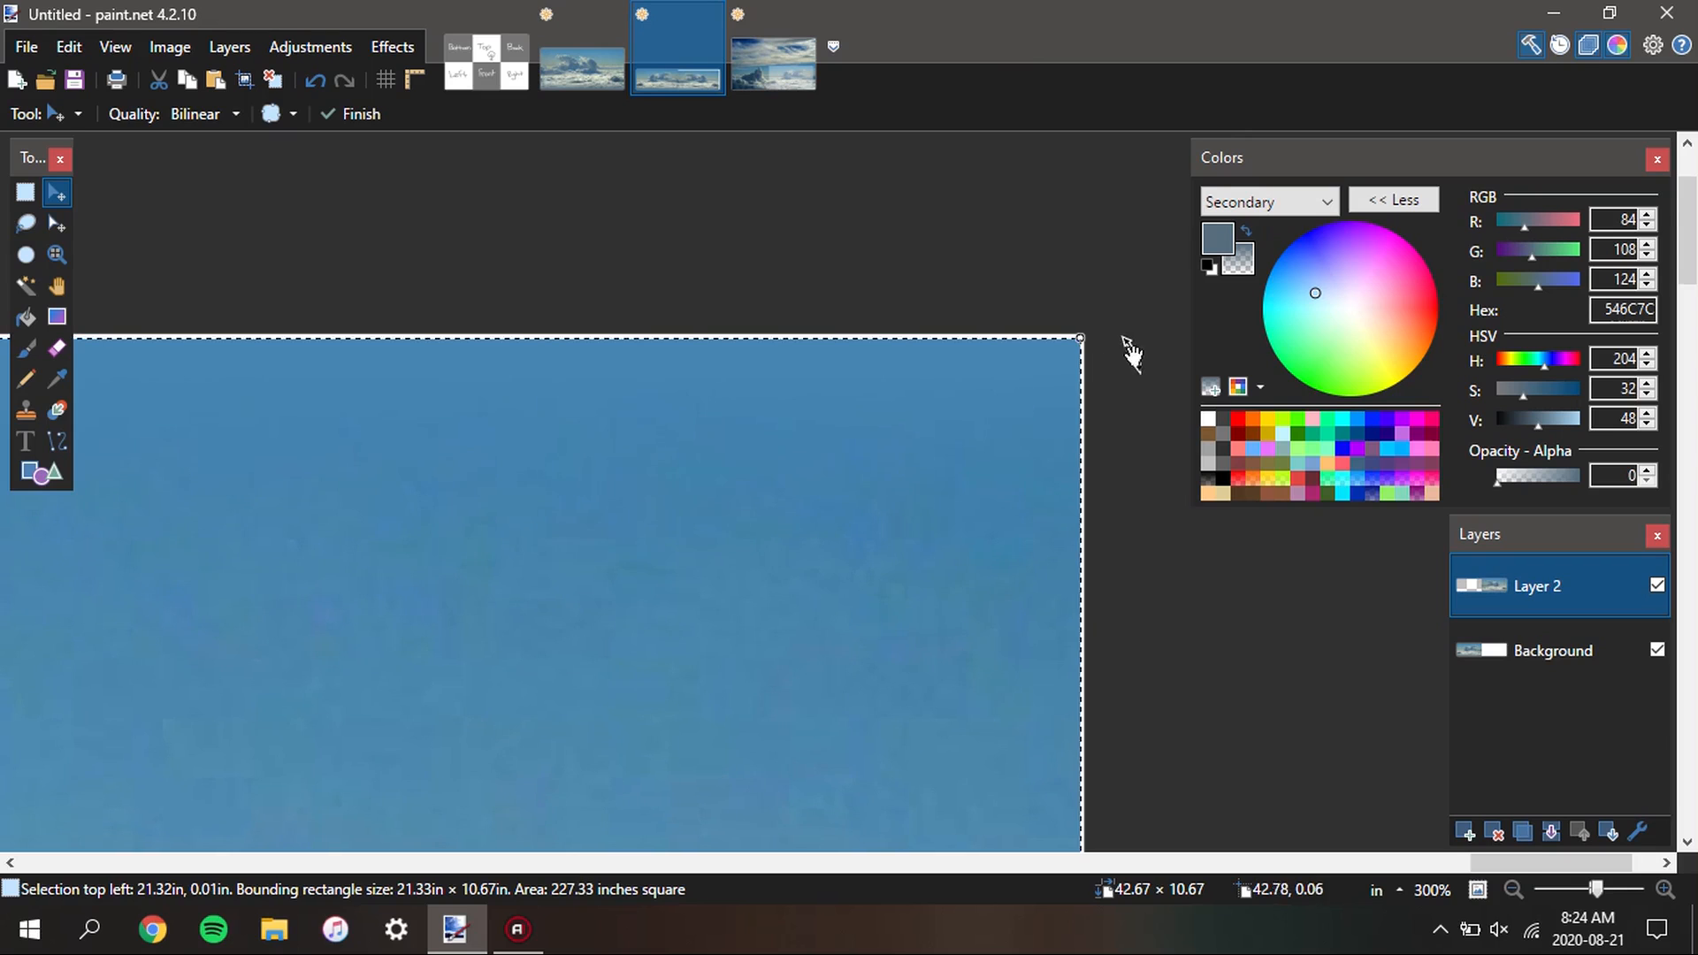
scroll(1110, 327, "up", 5)
key("Up")
key("Right")
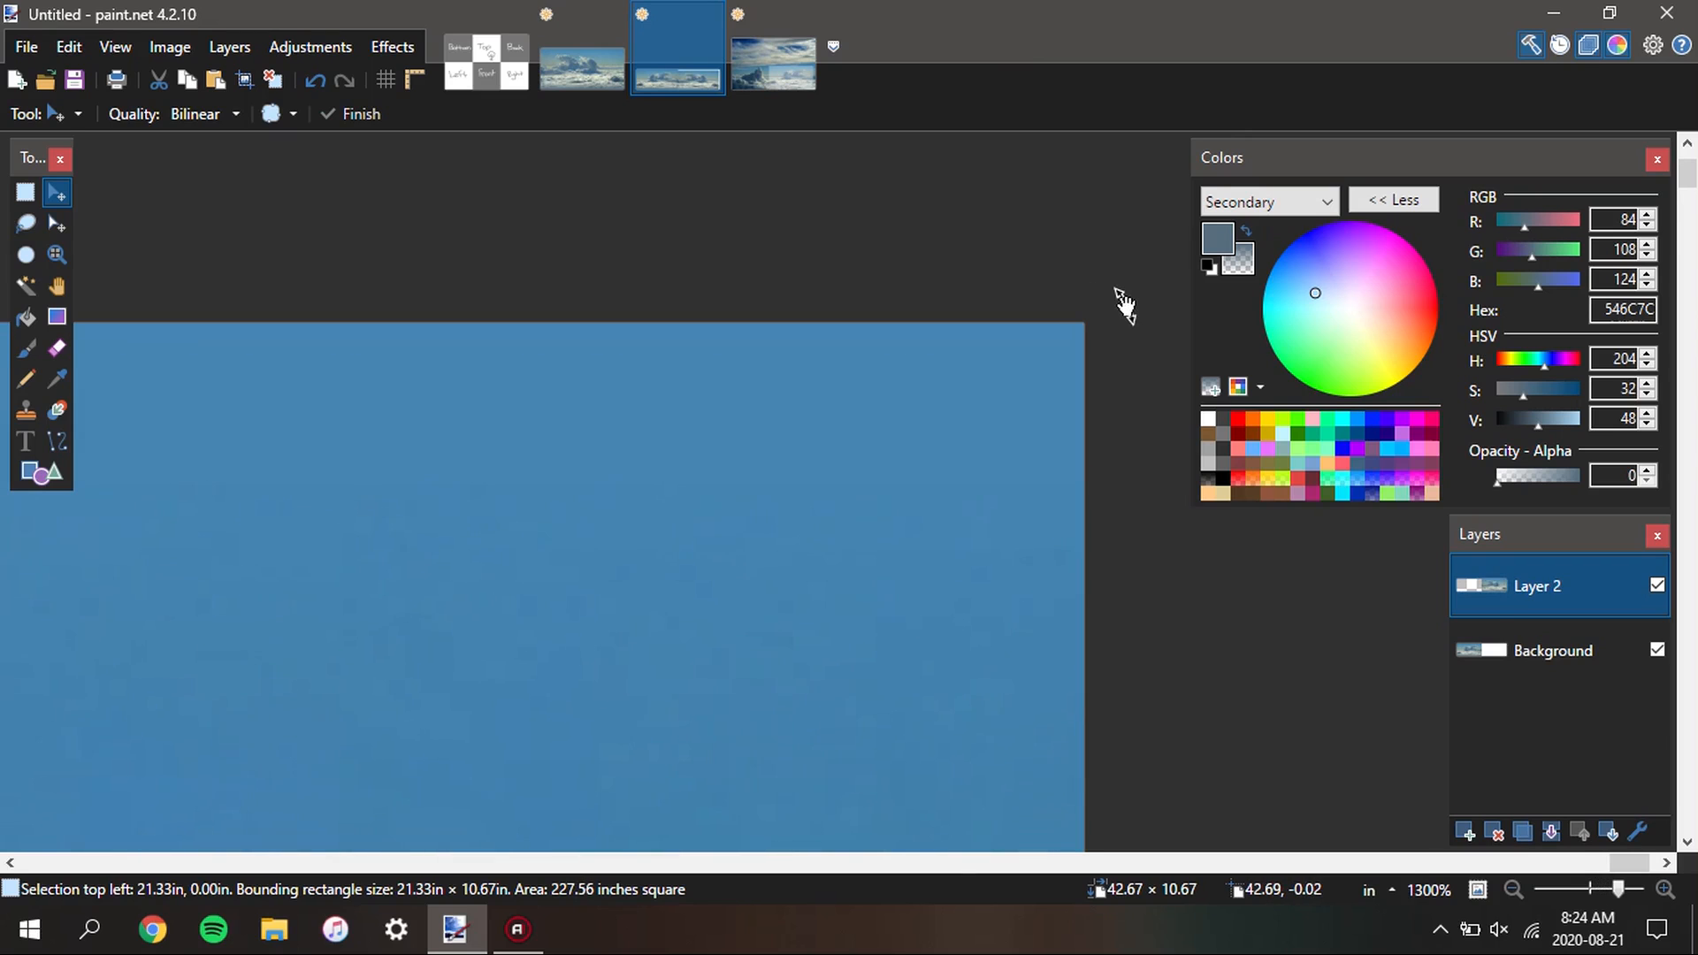
Inspect the seam between the two mirrored halves and merge the upper layer down into the Background layer
scroll(1149, 310, "down", 8)
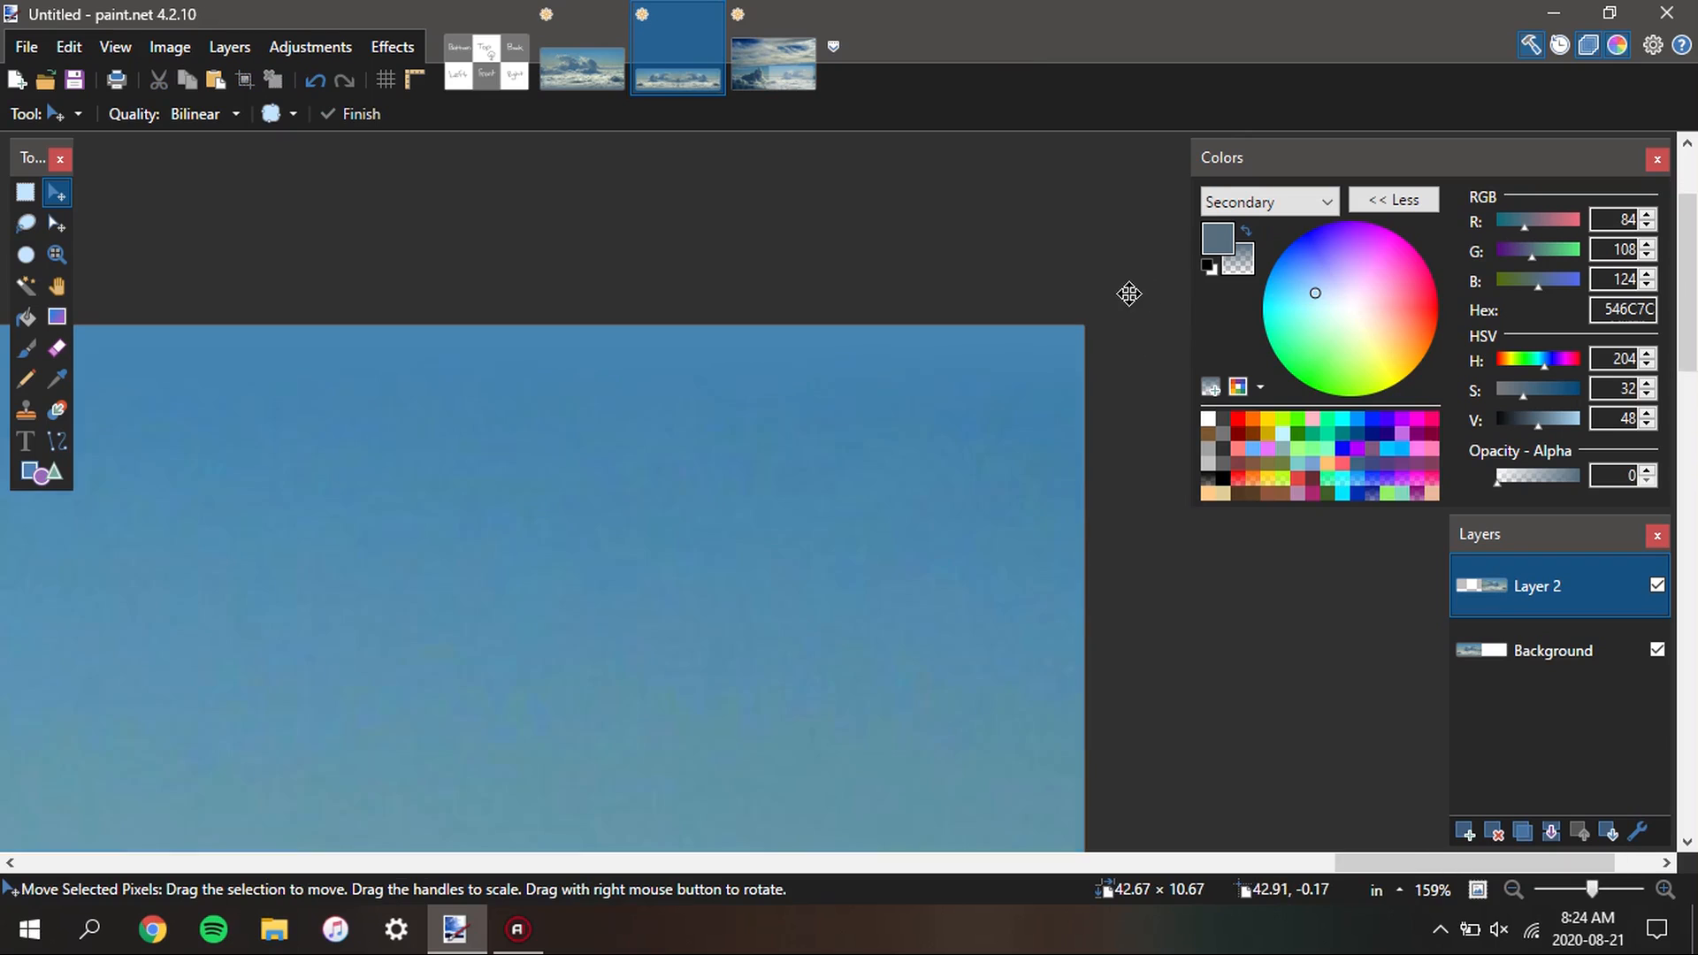
scroll(786, 439, "down", 5)
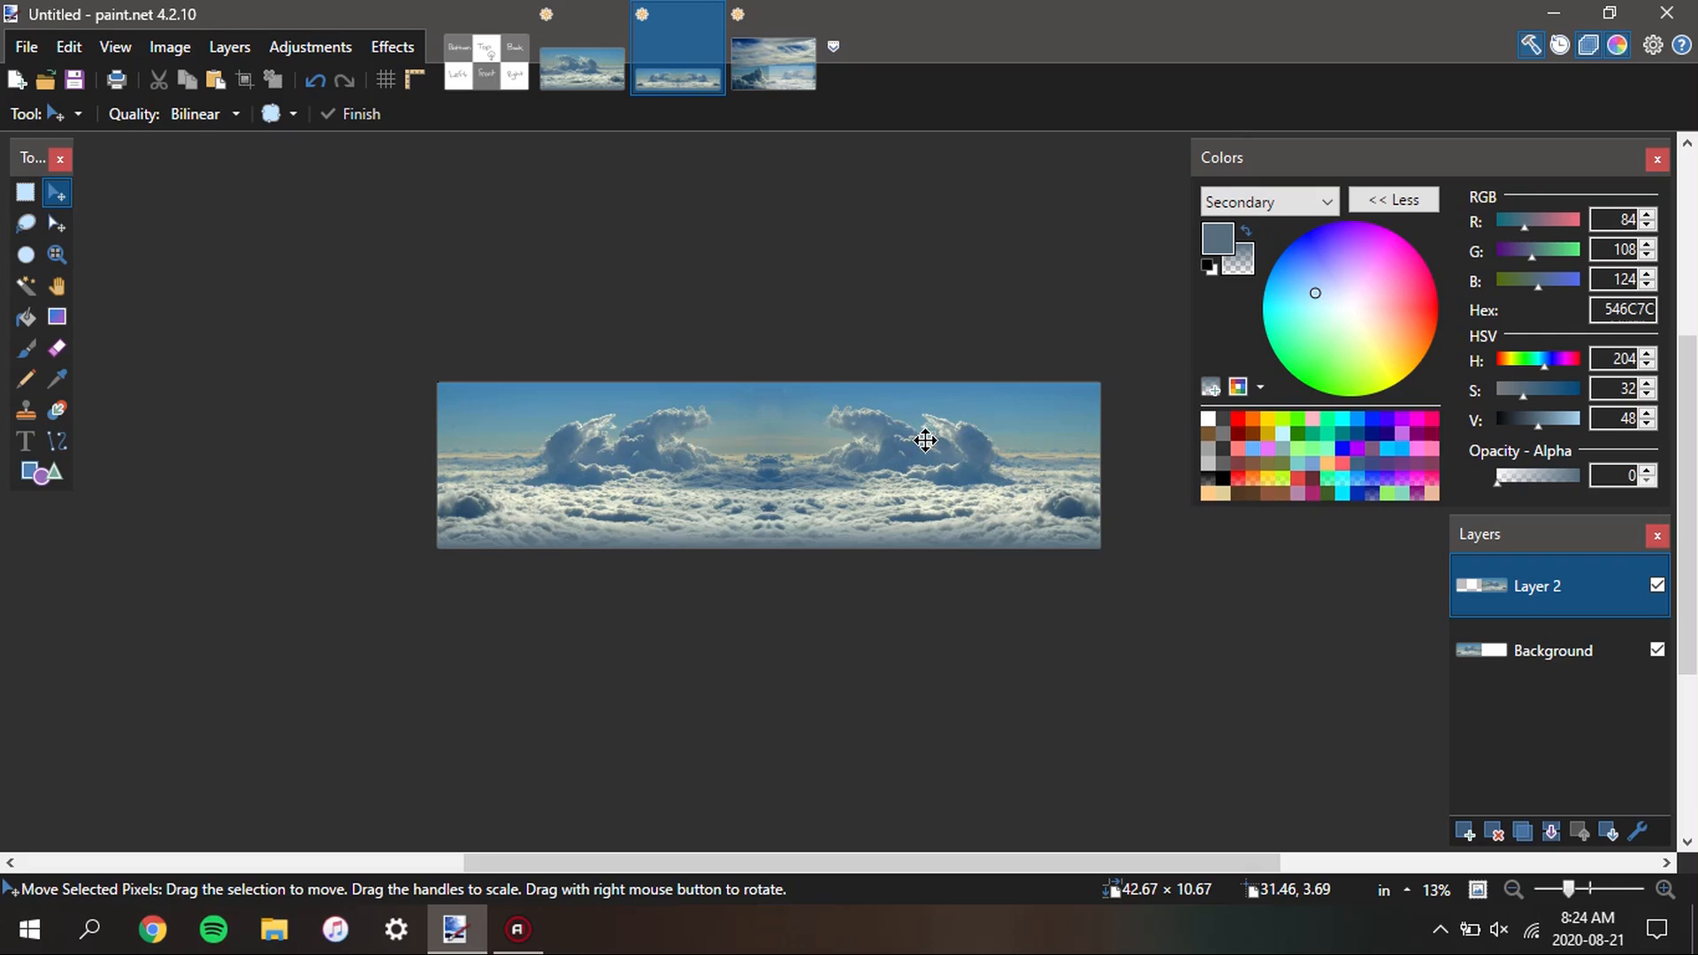
scroll(925, 440, "up", 4)
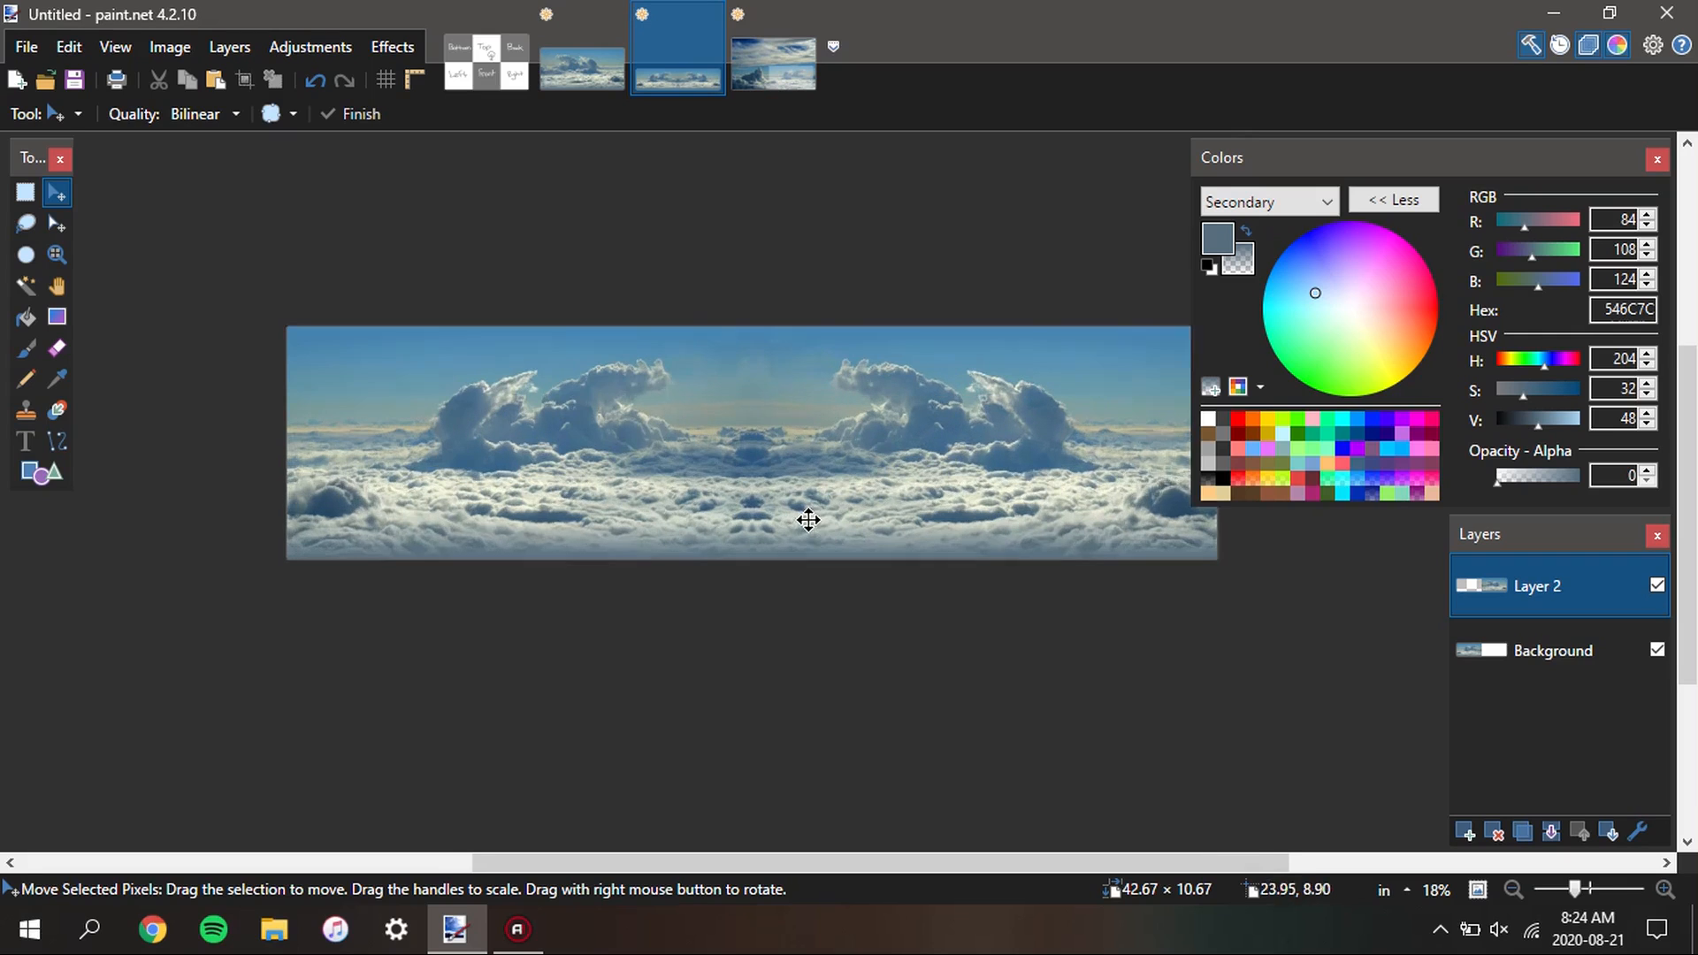
scroll(872, 431, "down", 1)
scroll(872, 431, "up", 3)
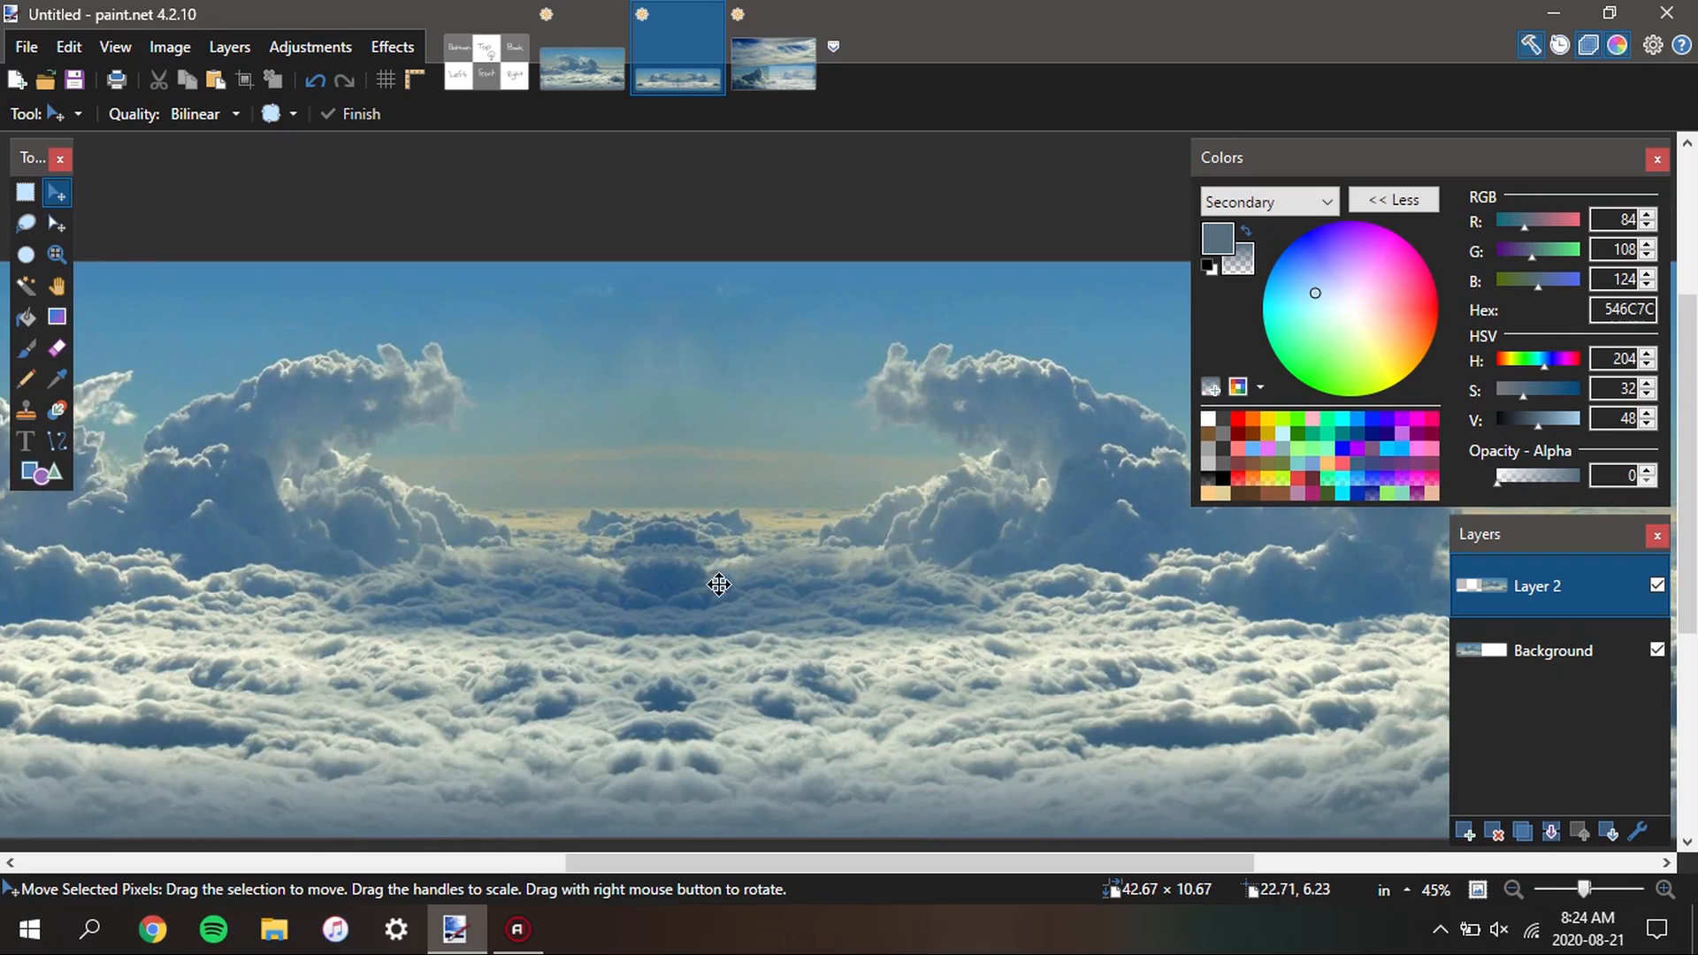
scroll(599, 371, "down", 3)
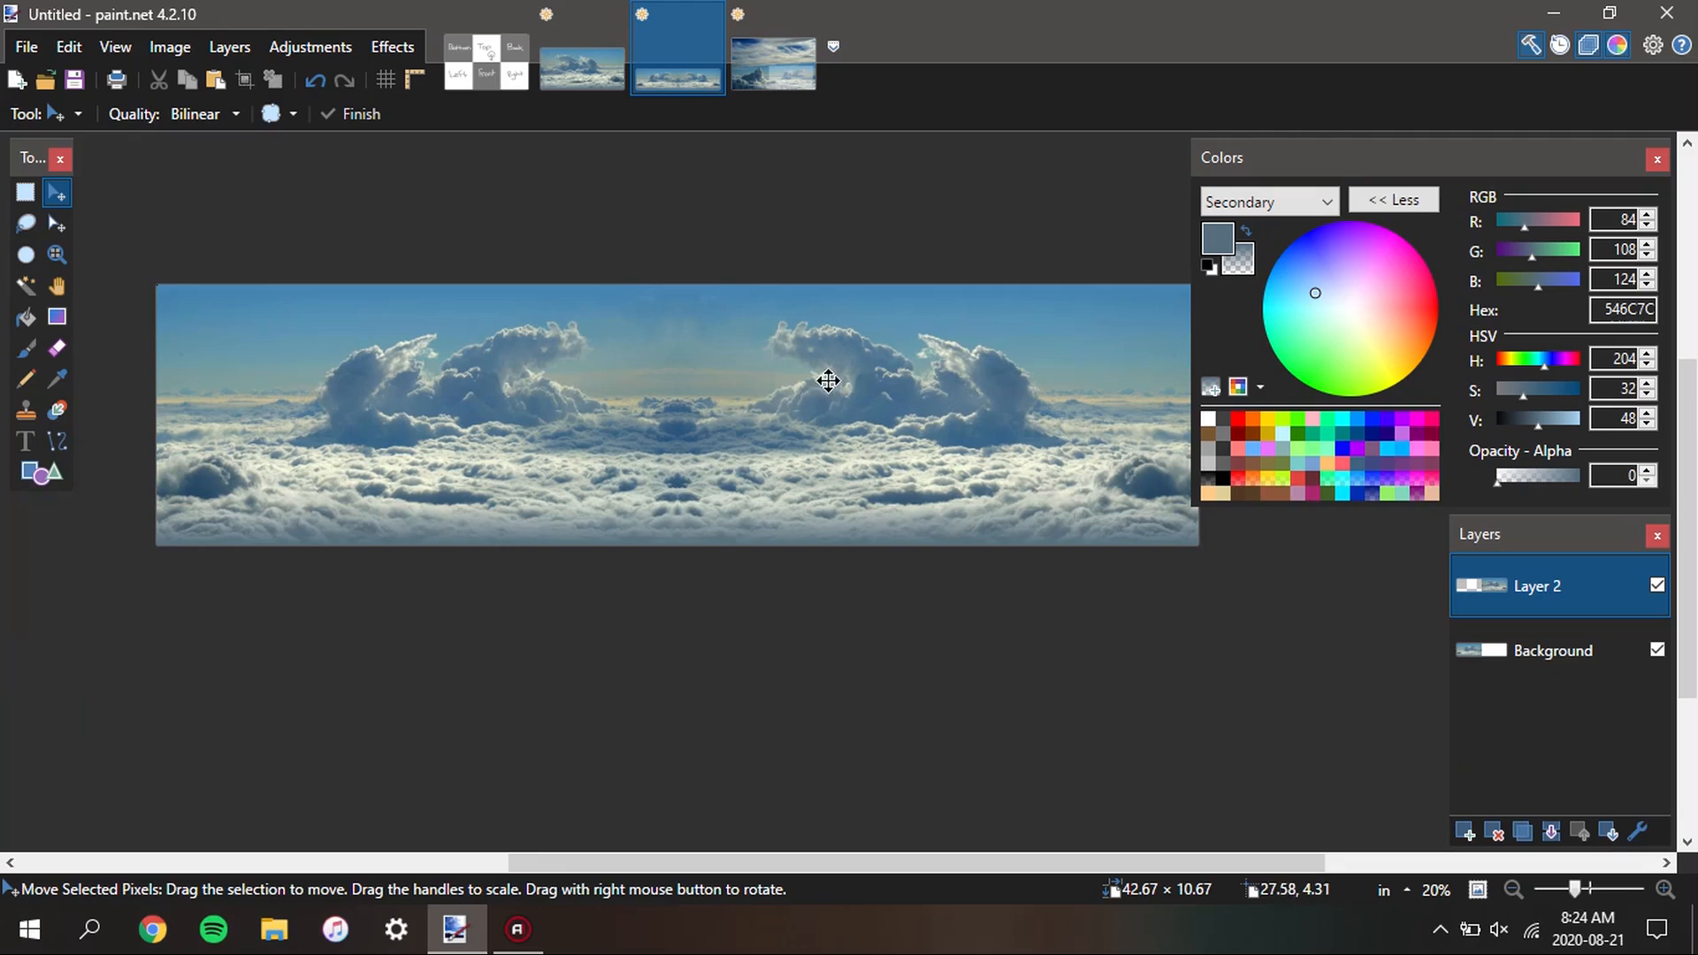
left_click(1554, 827)
scroll(935, 522, "down", 1)
left_click_drag(971, 485, 961, 569)
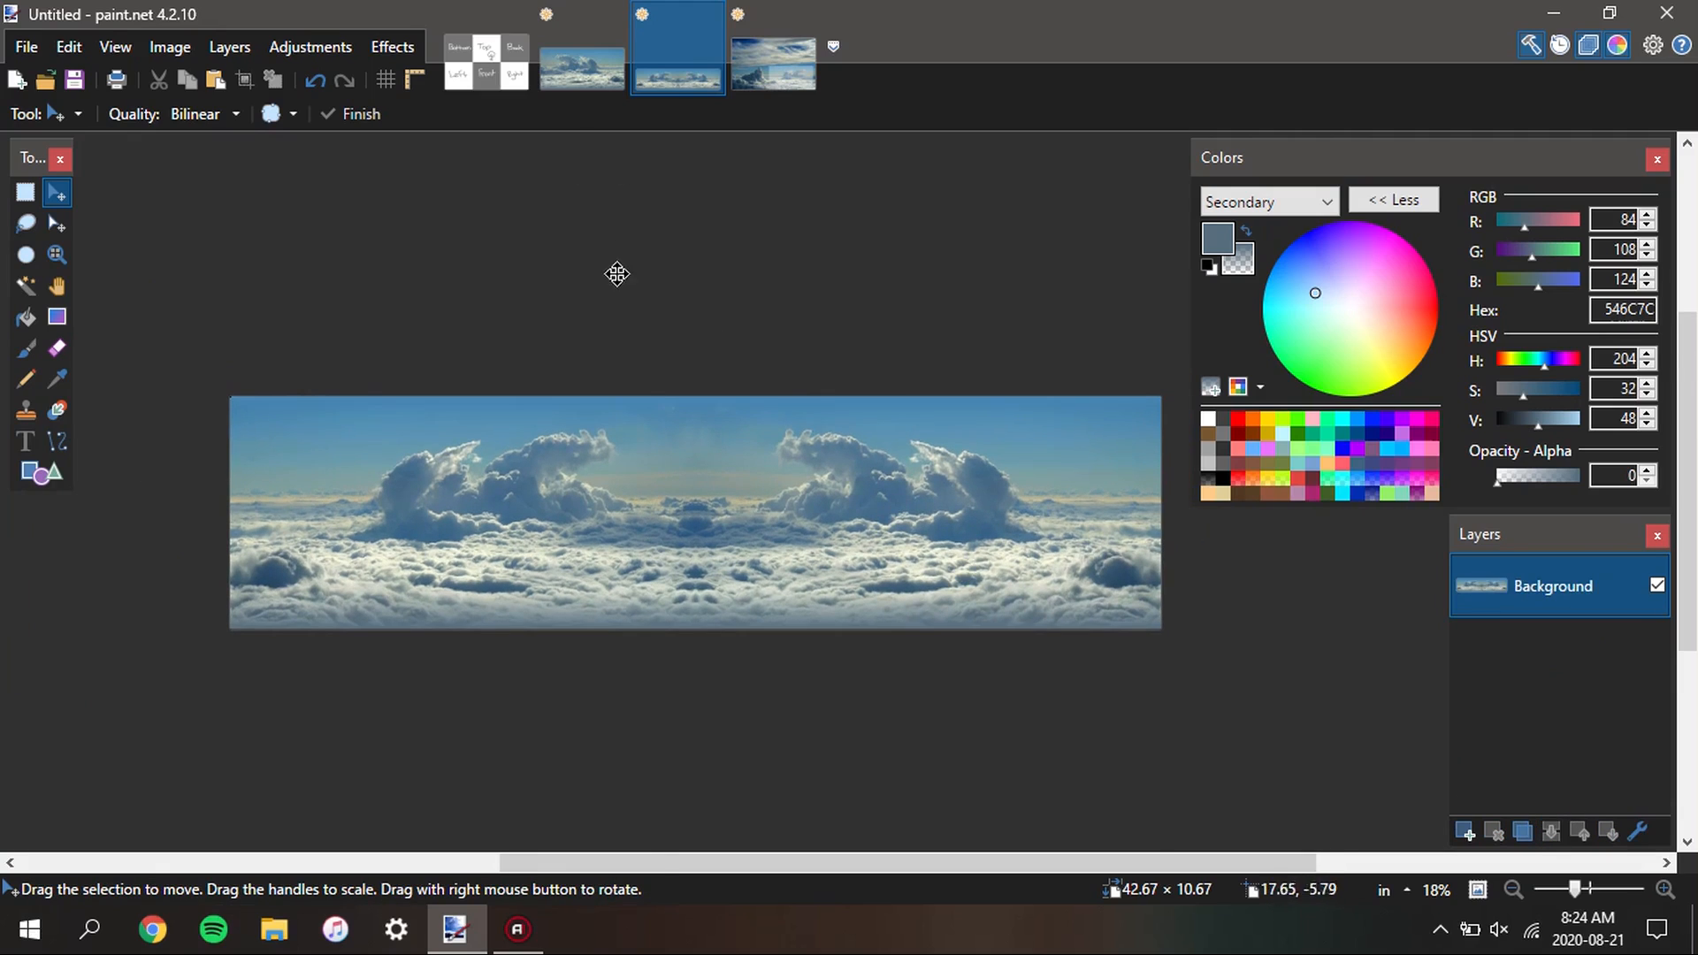
Select the grey area of the Bottom square in the sky template with the Magic Wand at 50% tolerance
left_click(517, 80)
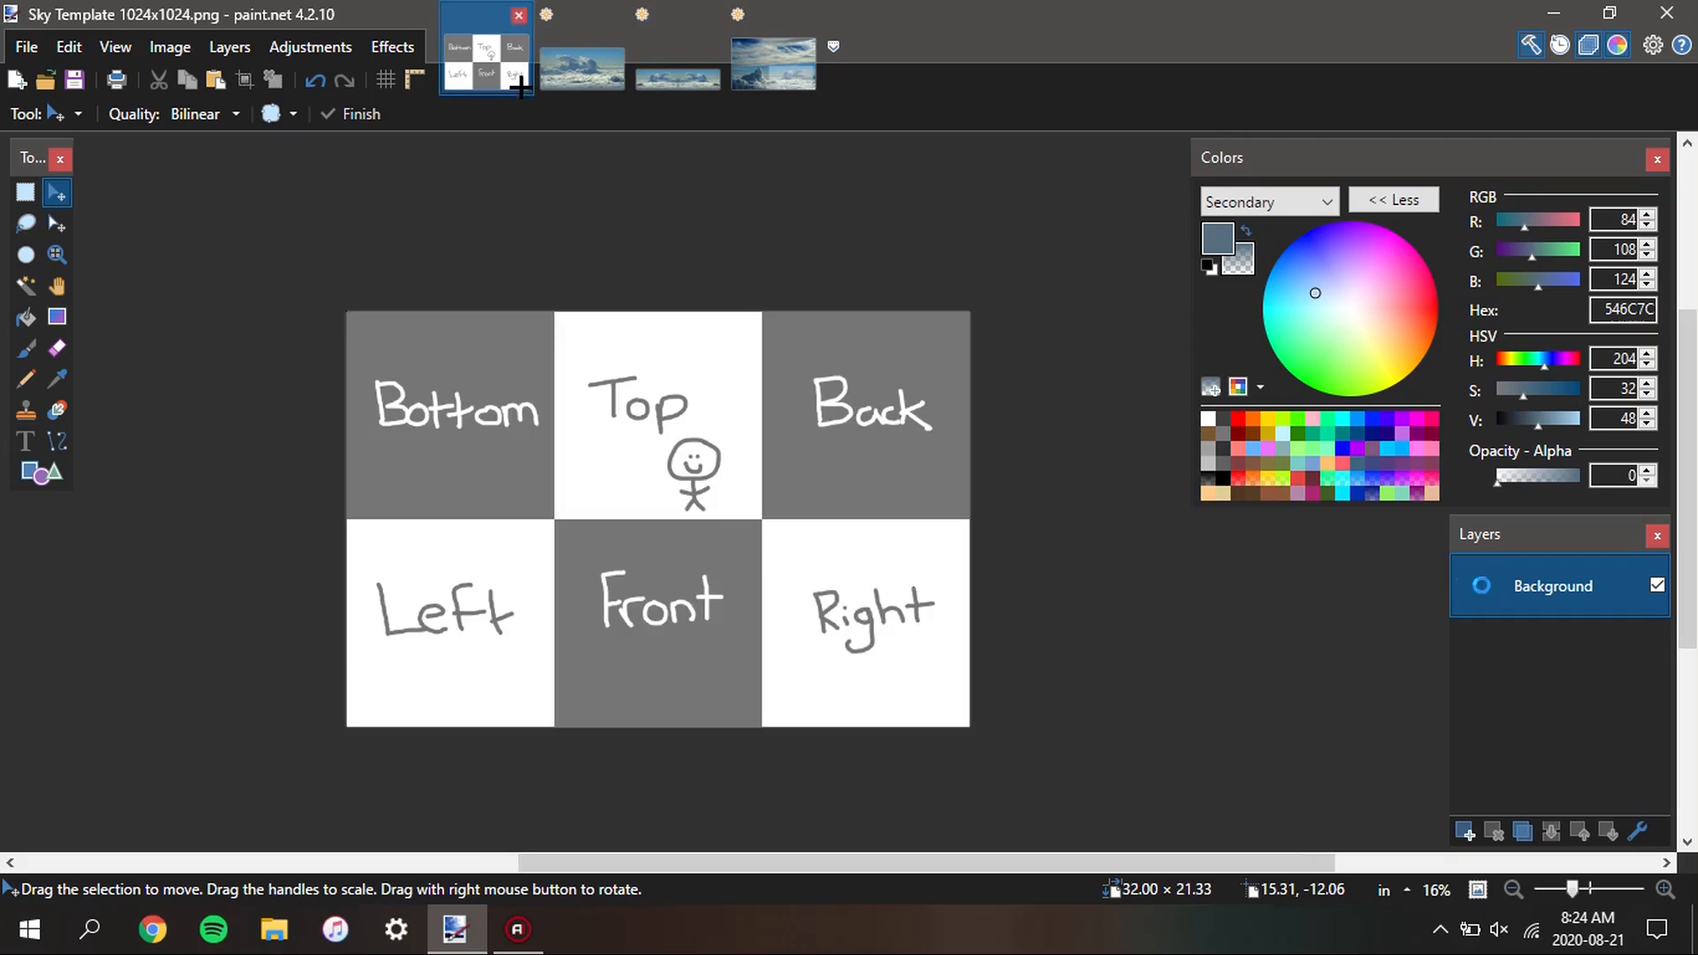
scroll(716, 526, "down", 1)
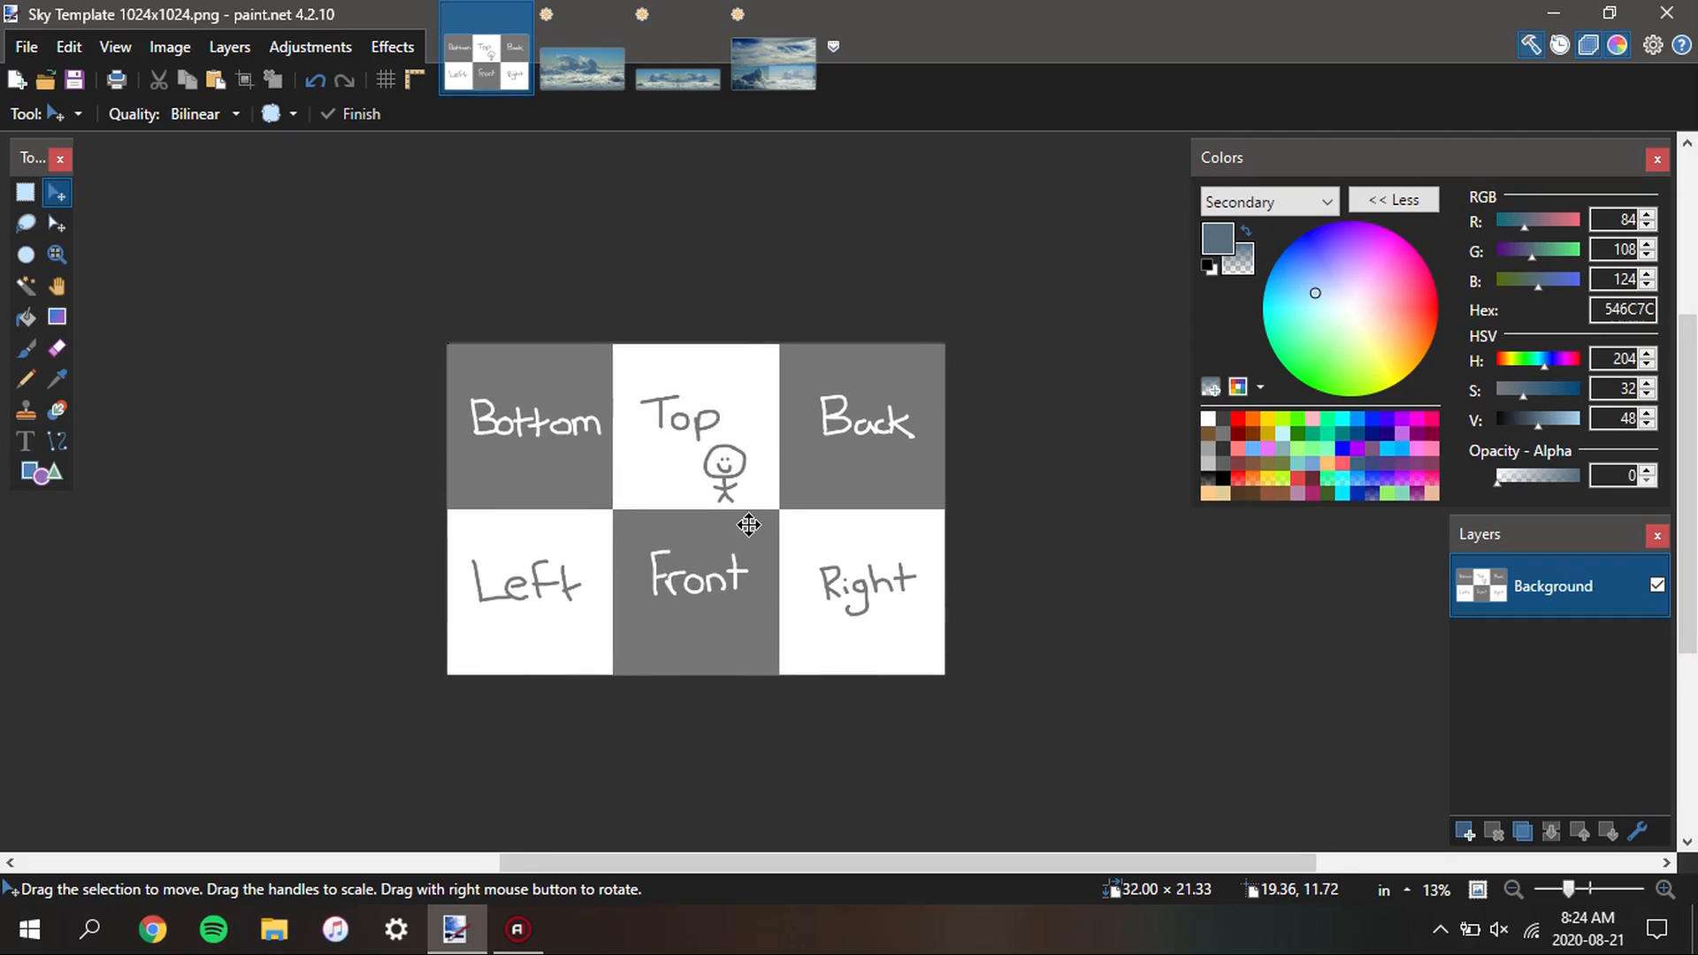
key("s")
scroll(549, 474, "up", 3)
left_click(577, 497)
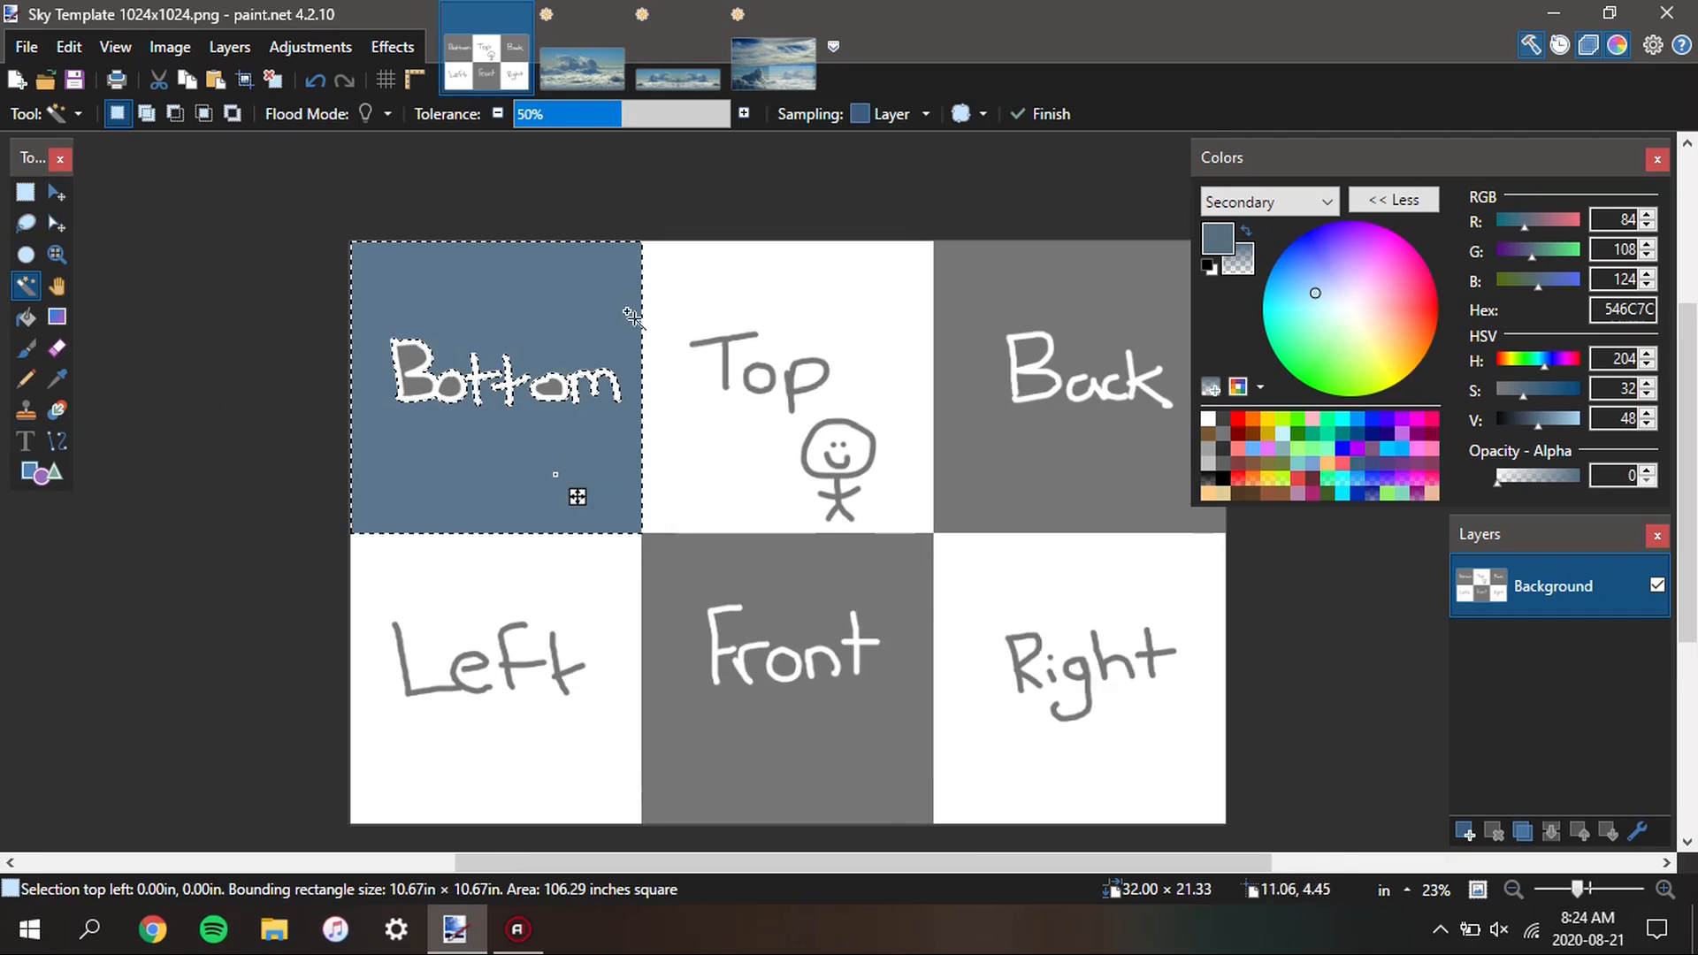
Add the Bottom lettering and the enclosed gaps inside its letters to the selection so it covers the full square
scroll(522, 385, "up", 1)
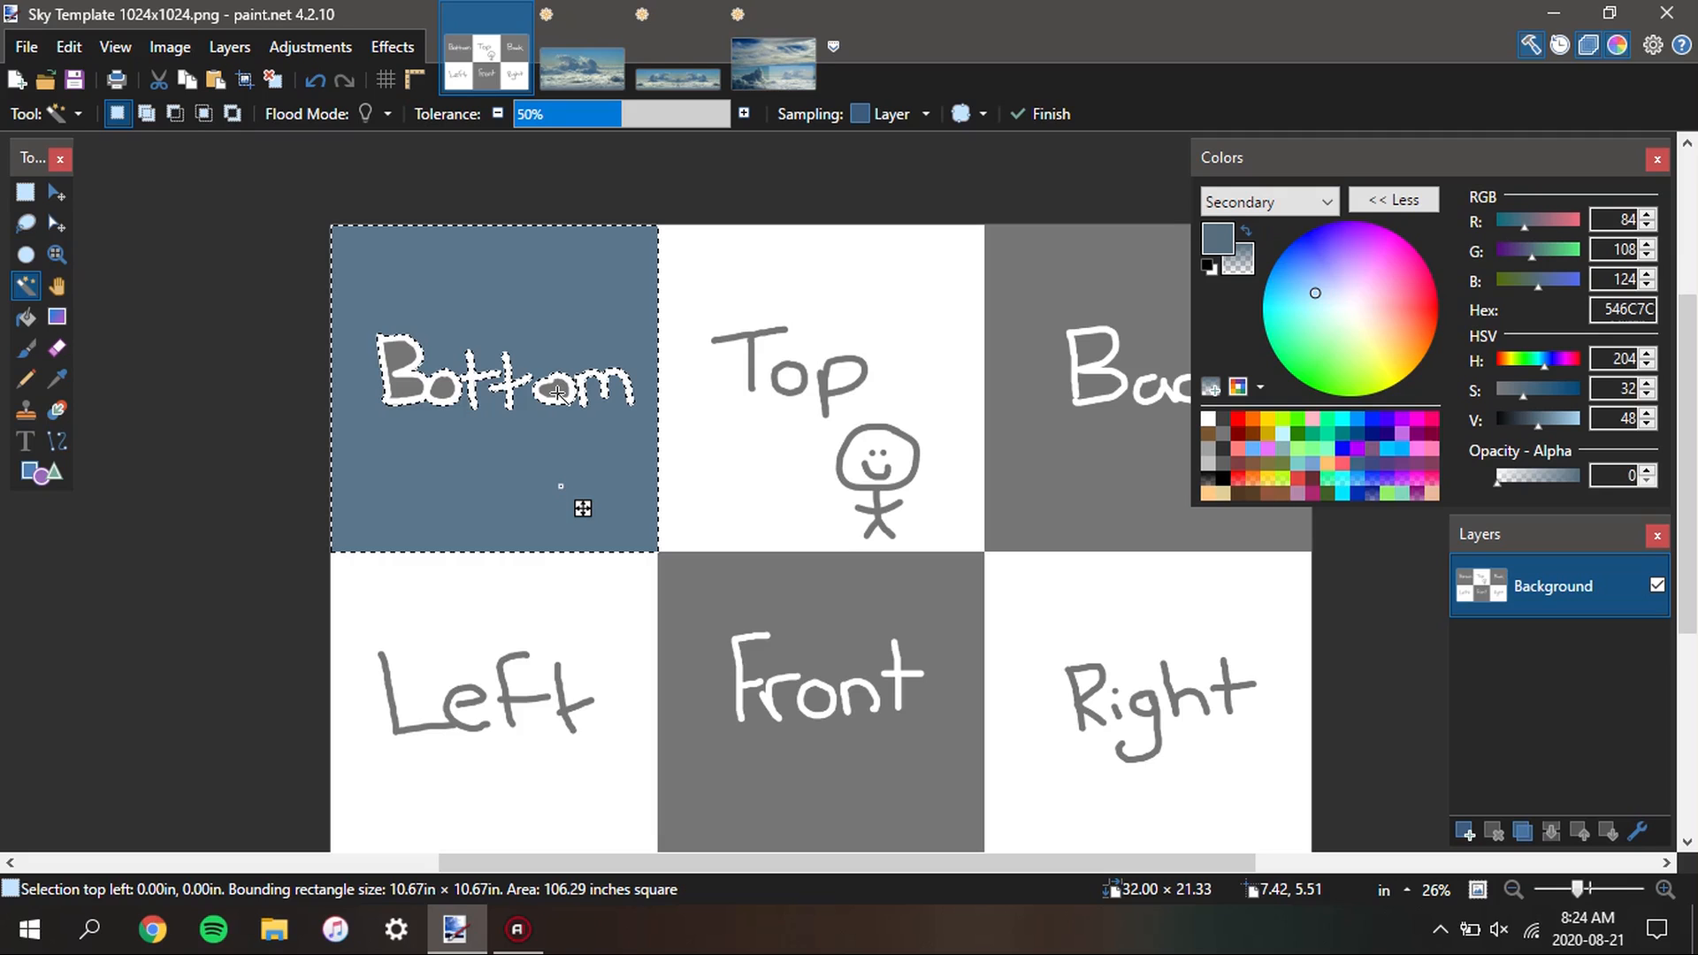
scroll(459, 379, "up", 6)
left_click(263, 409, "ctrl")
left_click(290, 324, "ctrl")
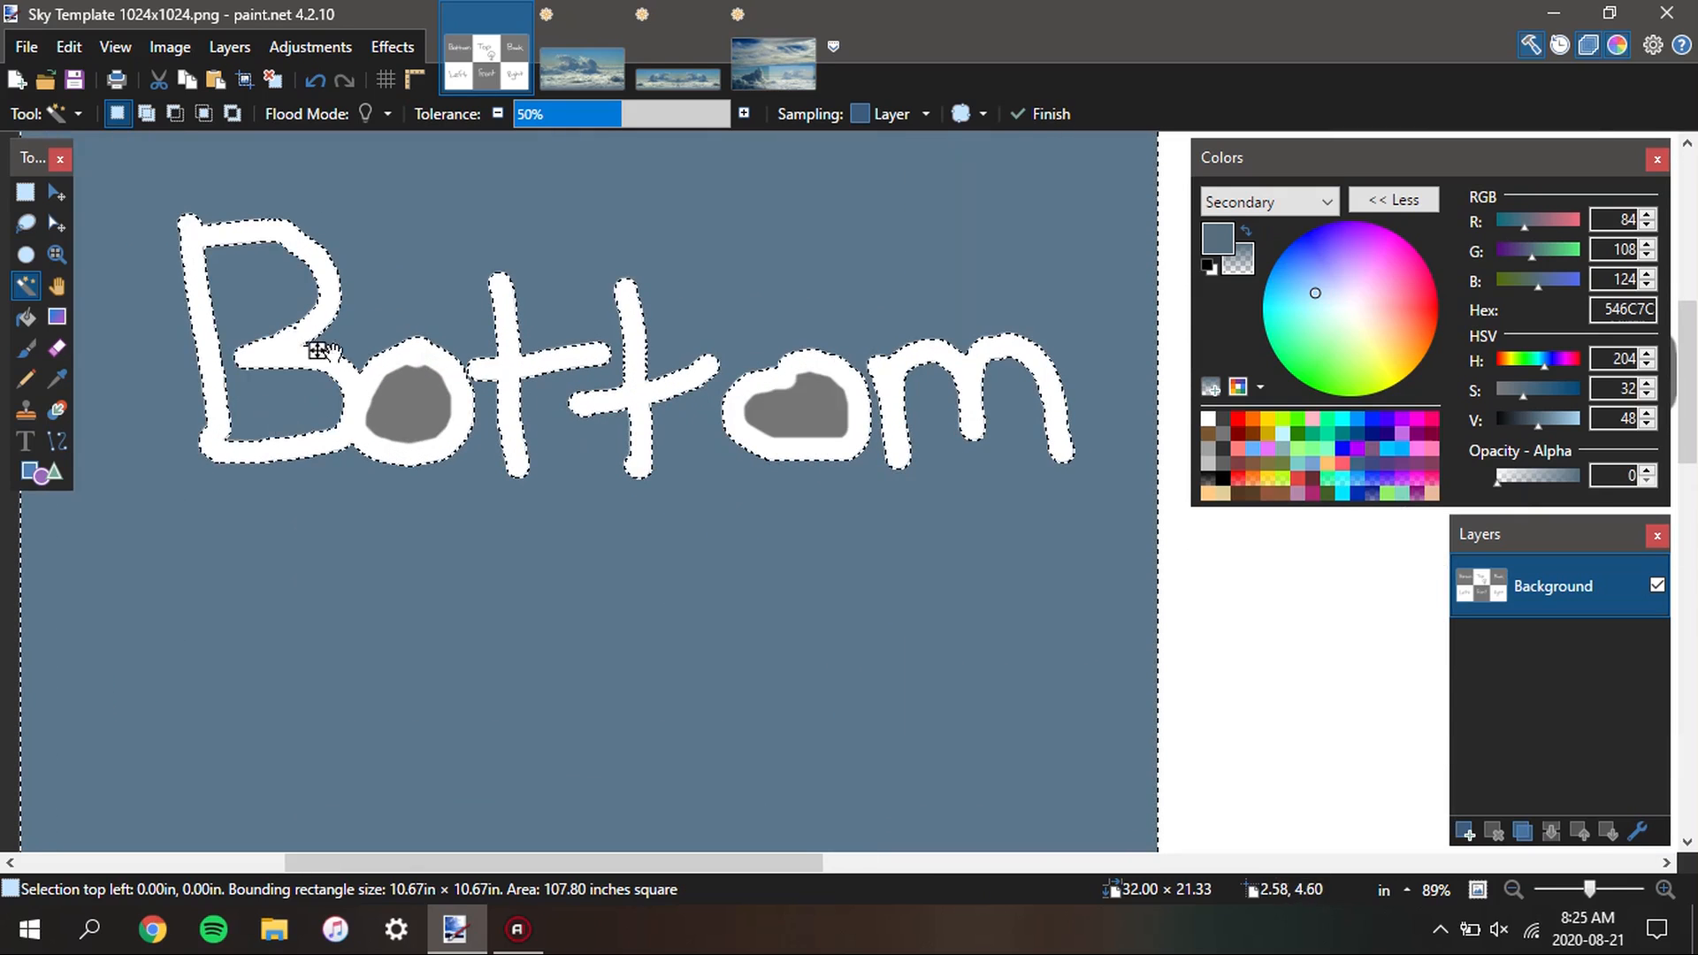
scroll(389, 359, "up", 3)
left_click(516, 351, "ctrl")
scroll(421, 443, "right", 5)
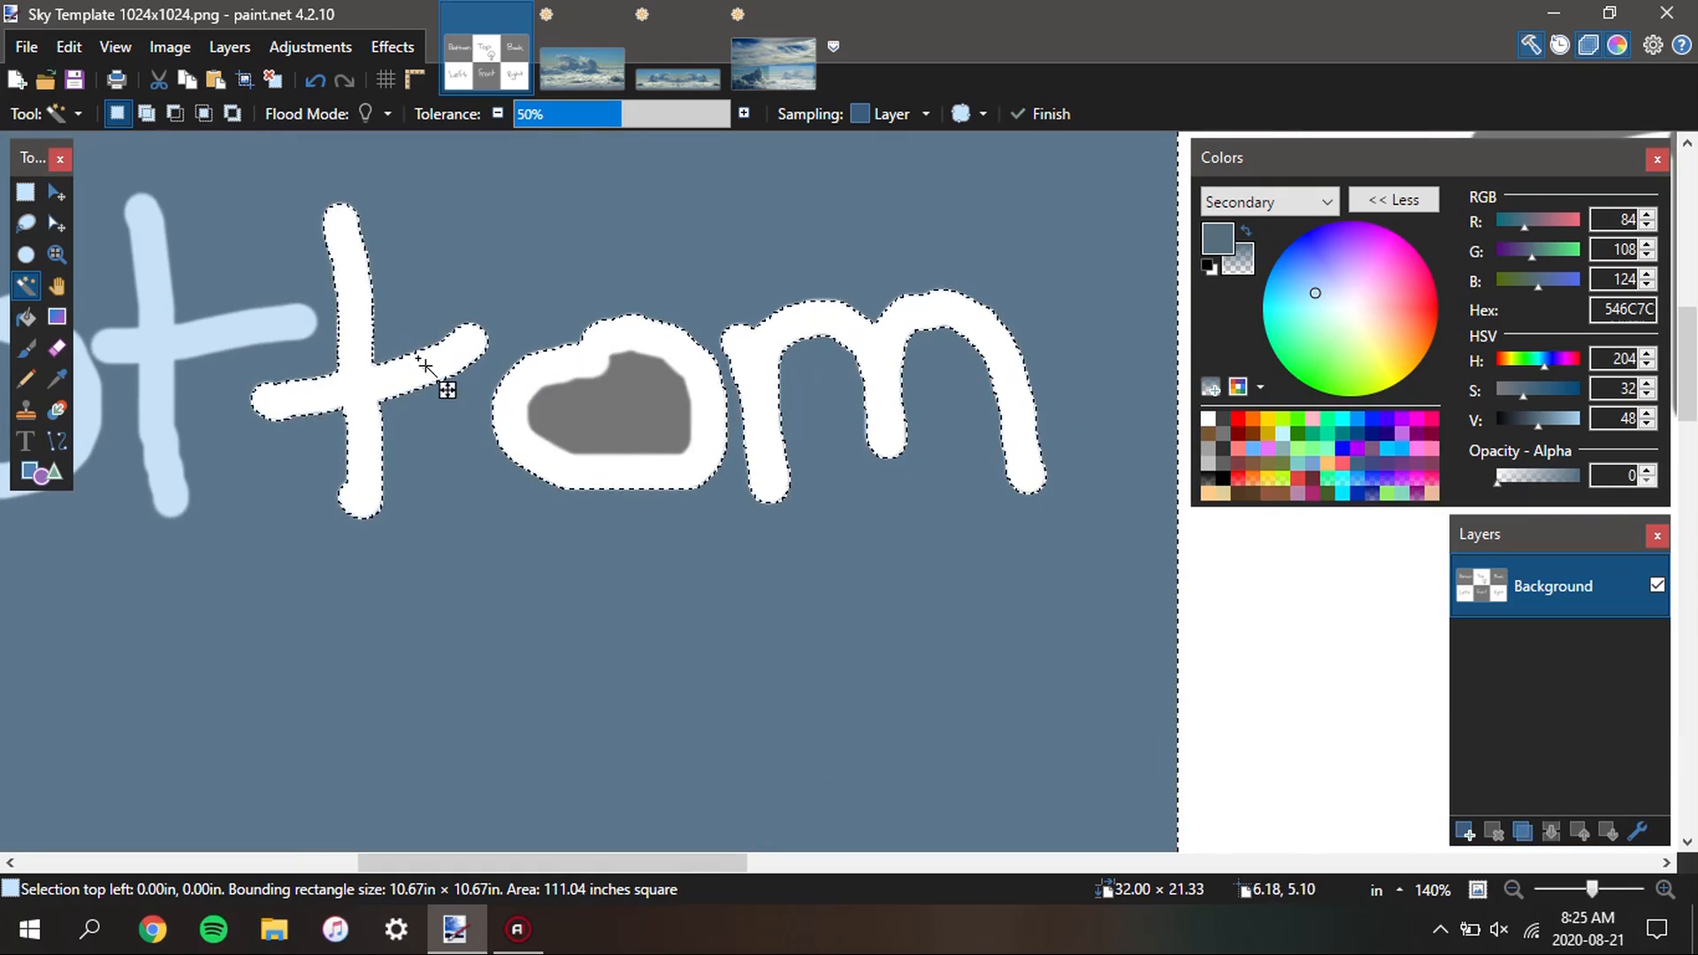
left_click(544, 386, "ctrl")
left_click(793, 358, "ctrl")
left_click(766, 337, "ctrl")
left_click(615, 413, "ctrl")
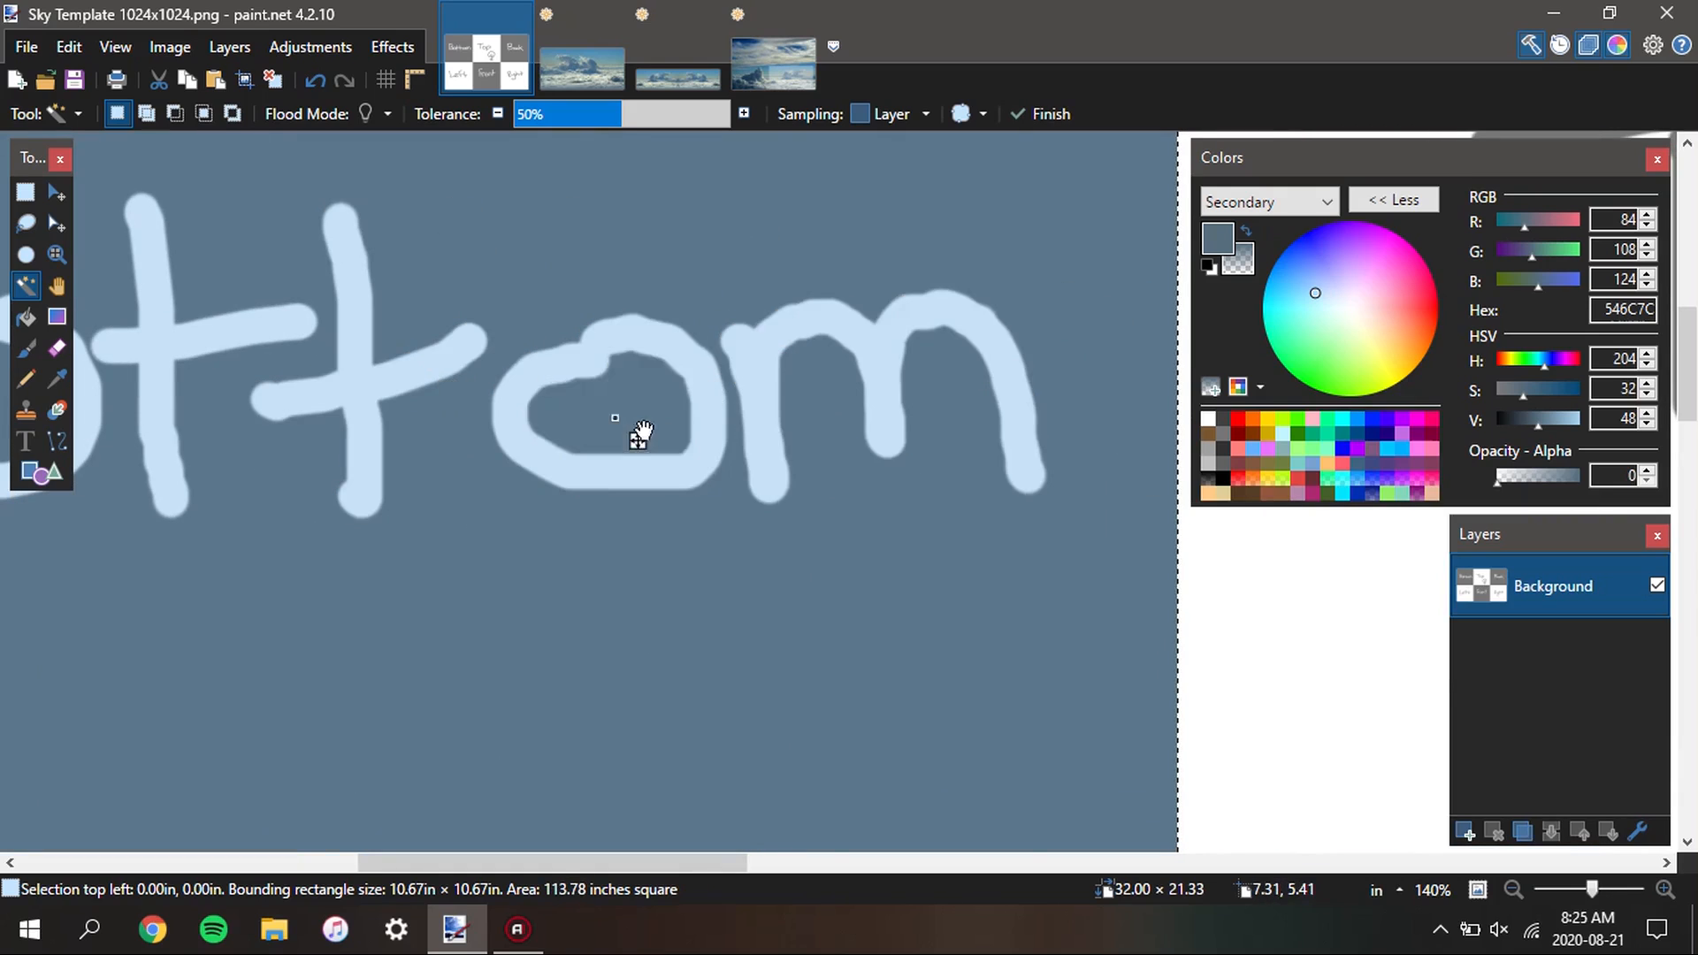
Copy the selected Bottom square and paste it into a new layer at the left end of the cloud panorama
scroll(689, 452, "down", 3)
scroll(689, 456, "down", 4)
scroll(575, 440, "up", 1)
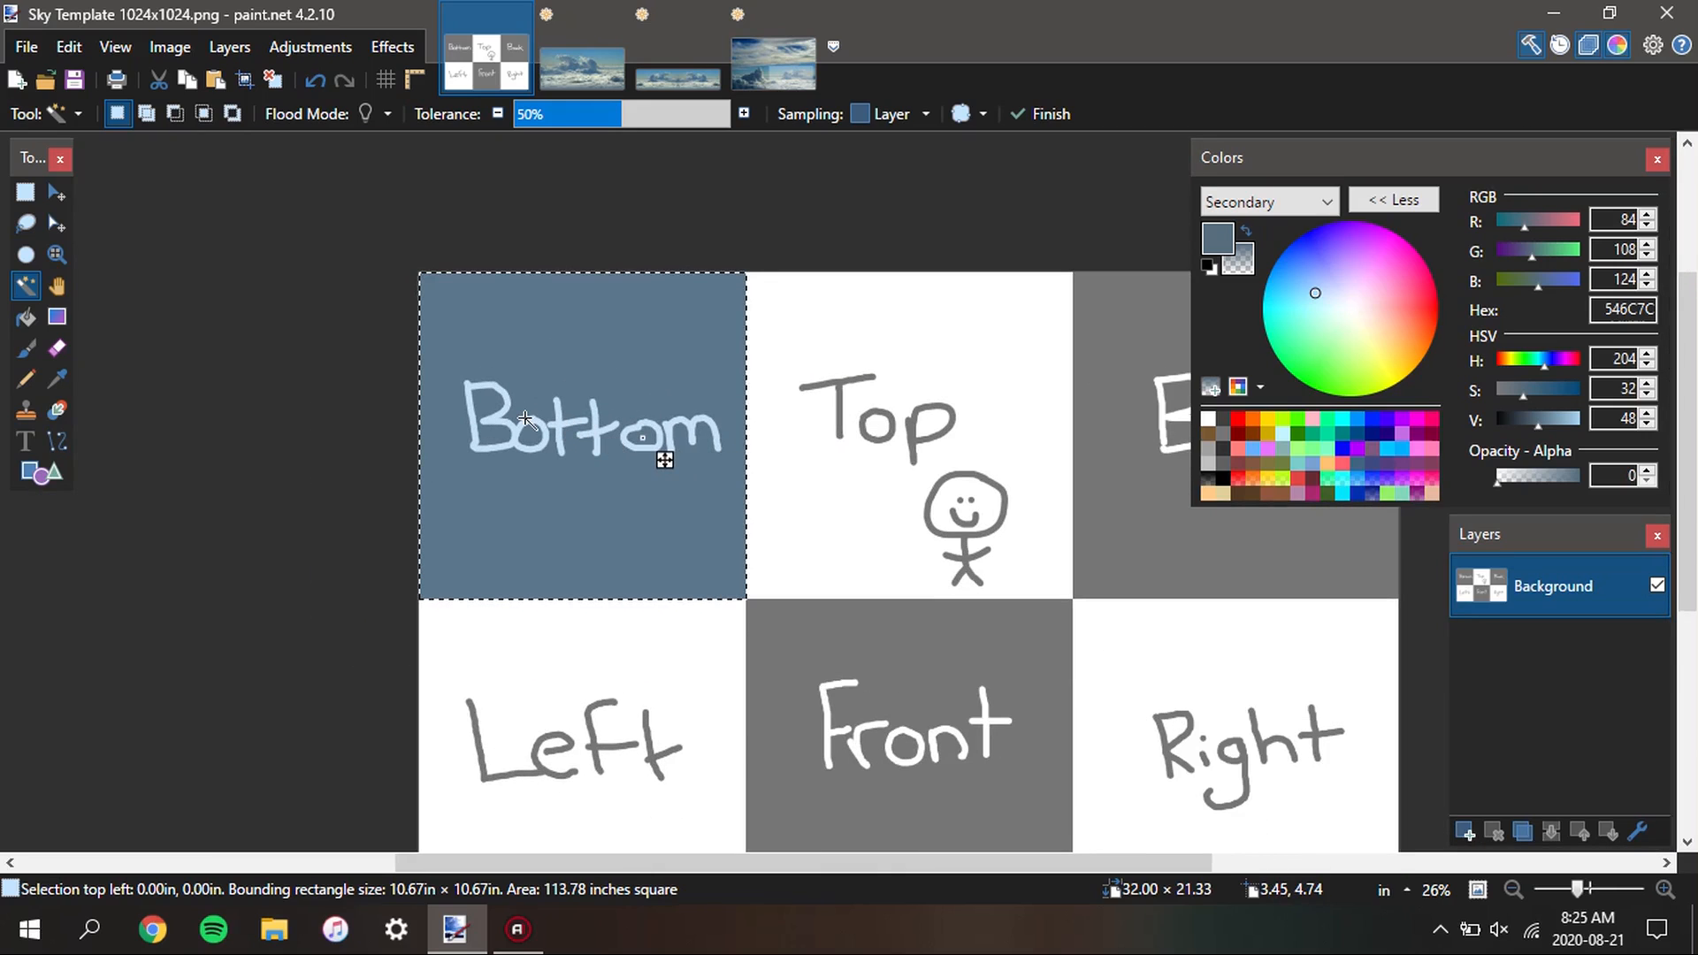
scroll(597, 413, "down", 2)
scroll(576, 460, "up", 1)
scroll(584, 469, "up", 3)
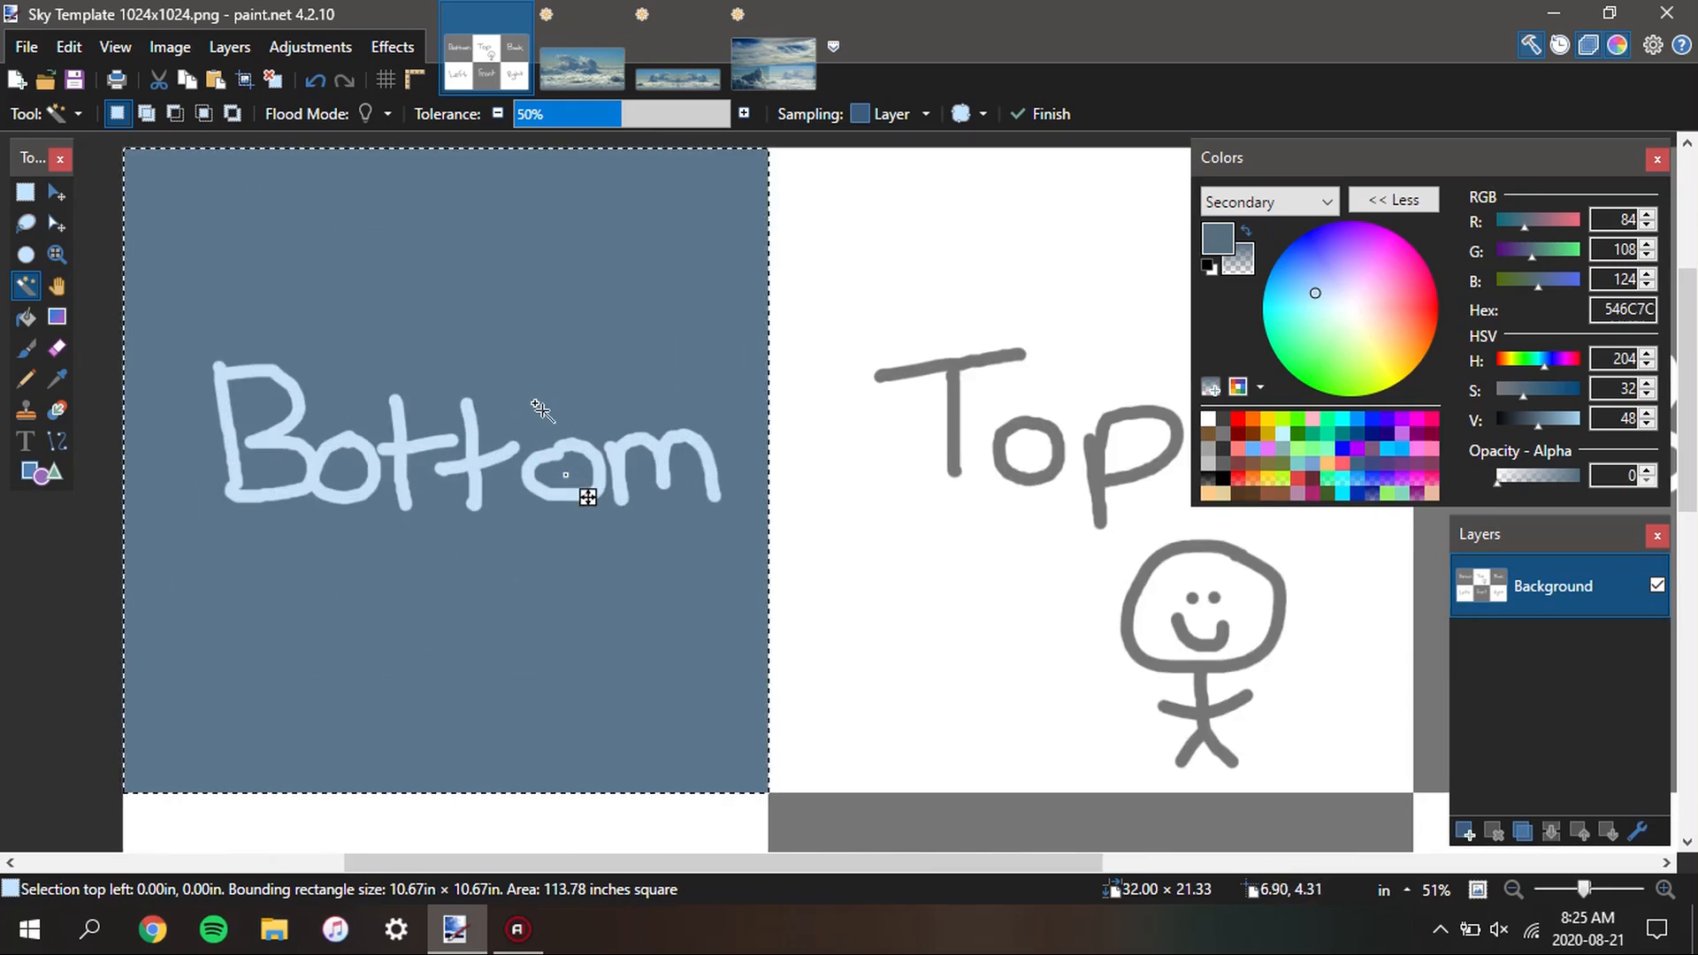
scroll(565, 425, "down", 2)
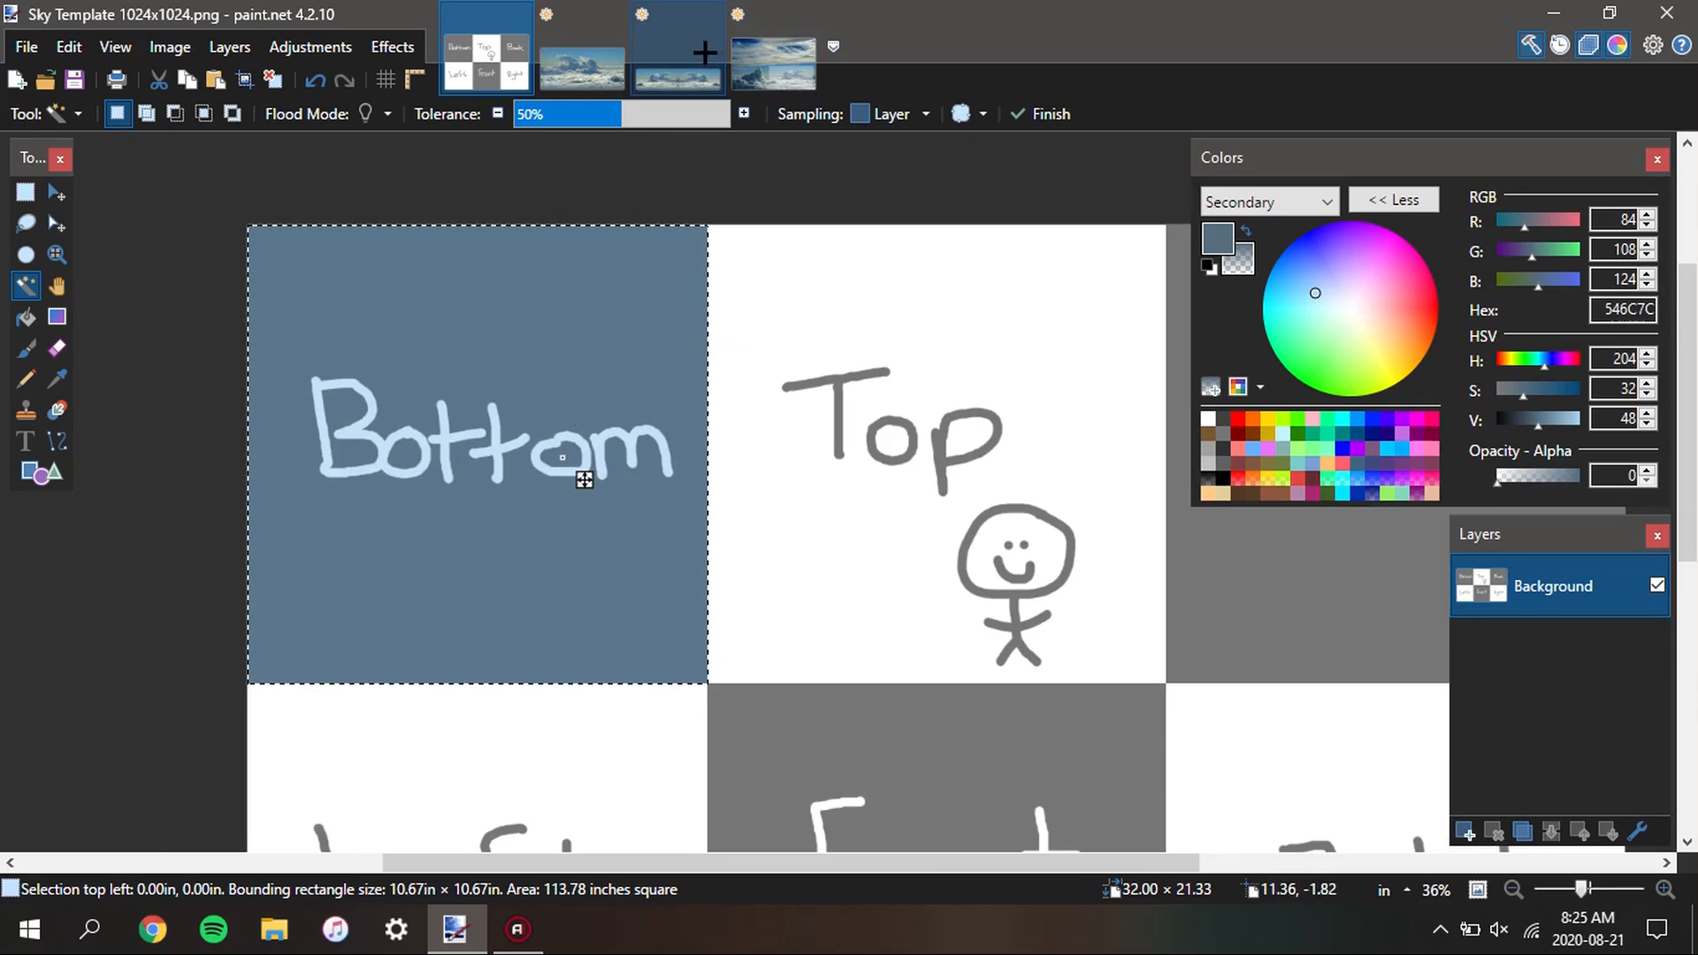
left_click(678, 66)
left_click(1461, 831)
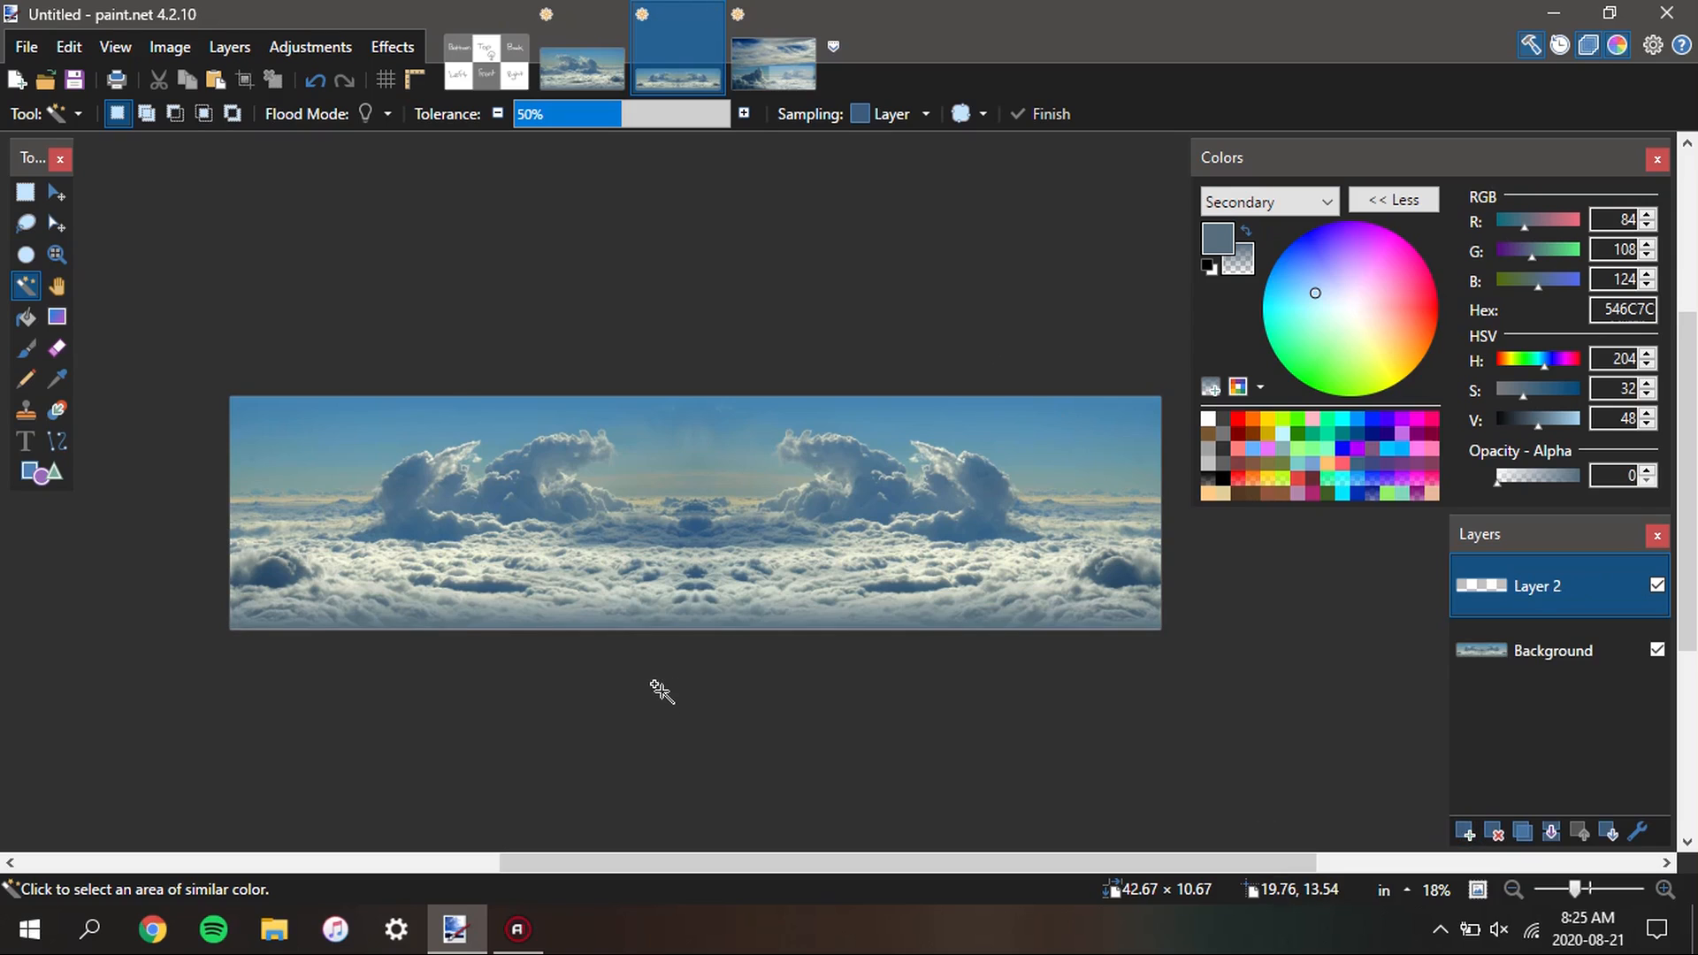
key("ctrl+v")
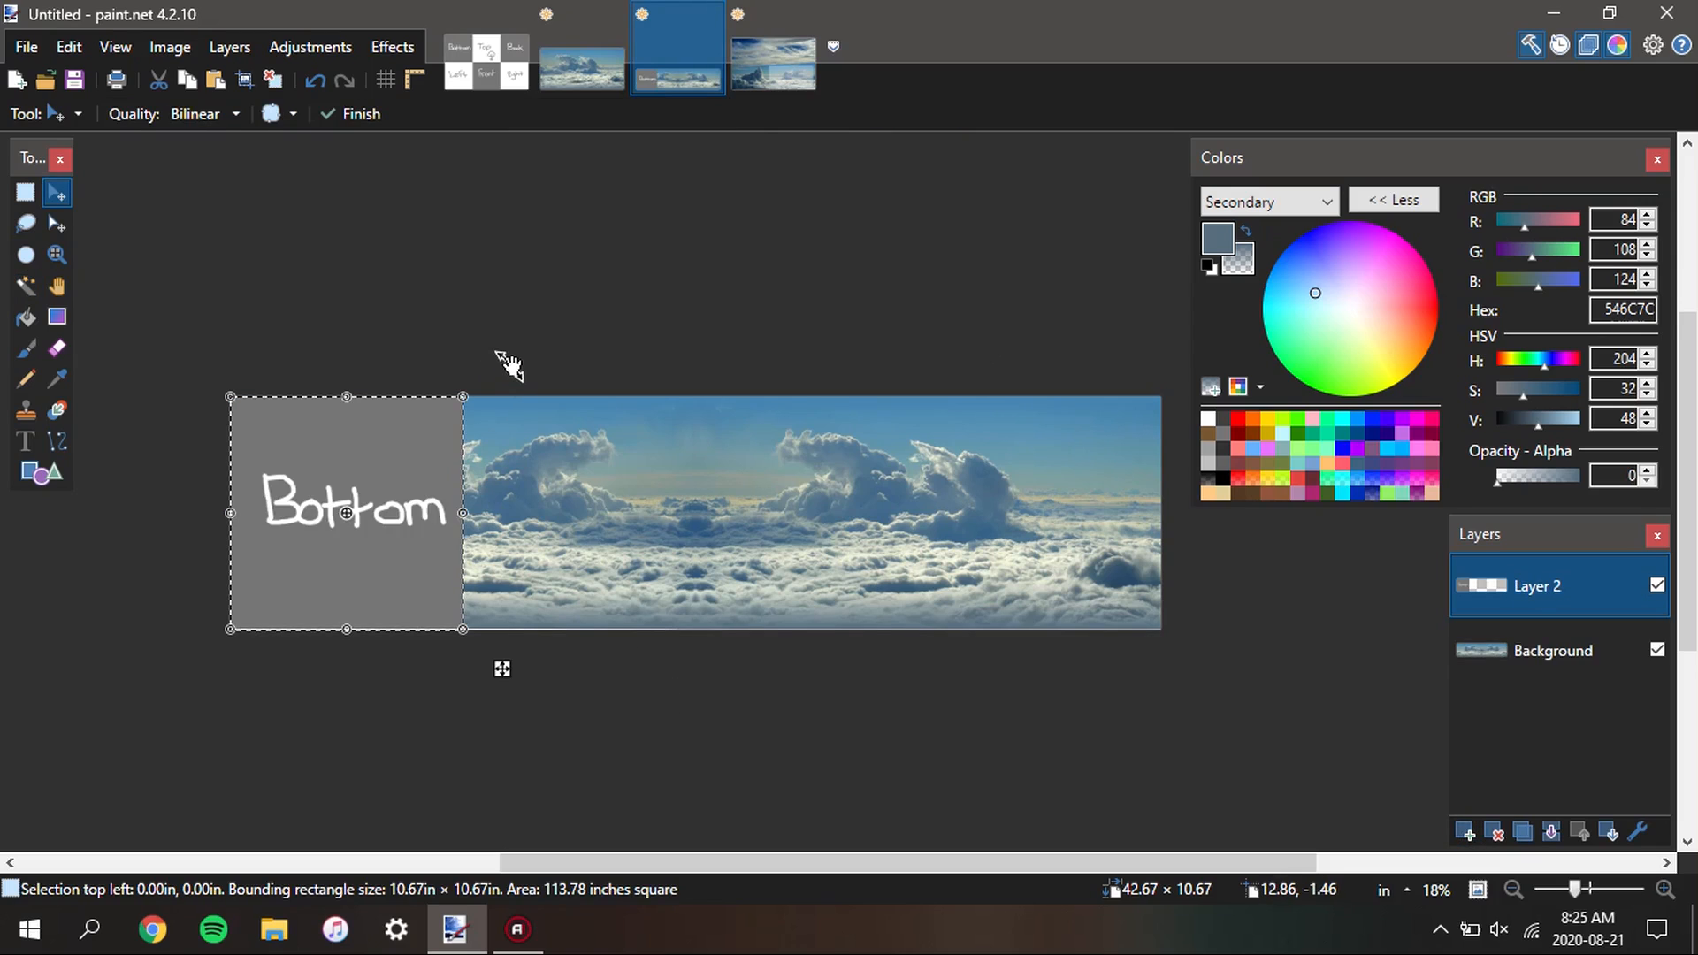
Copy the leftmost square section of the panorama's Background layer and paste it over the Back square of the sky template
key("s")
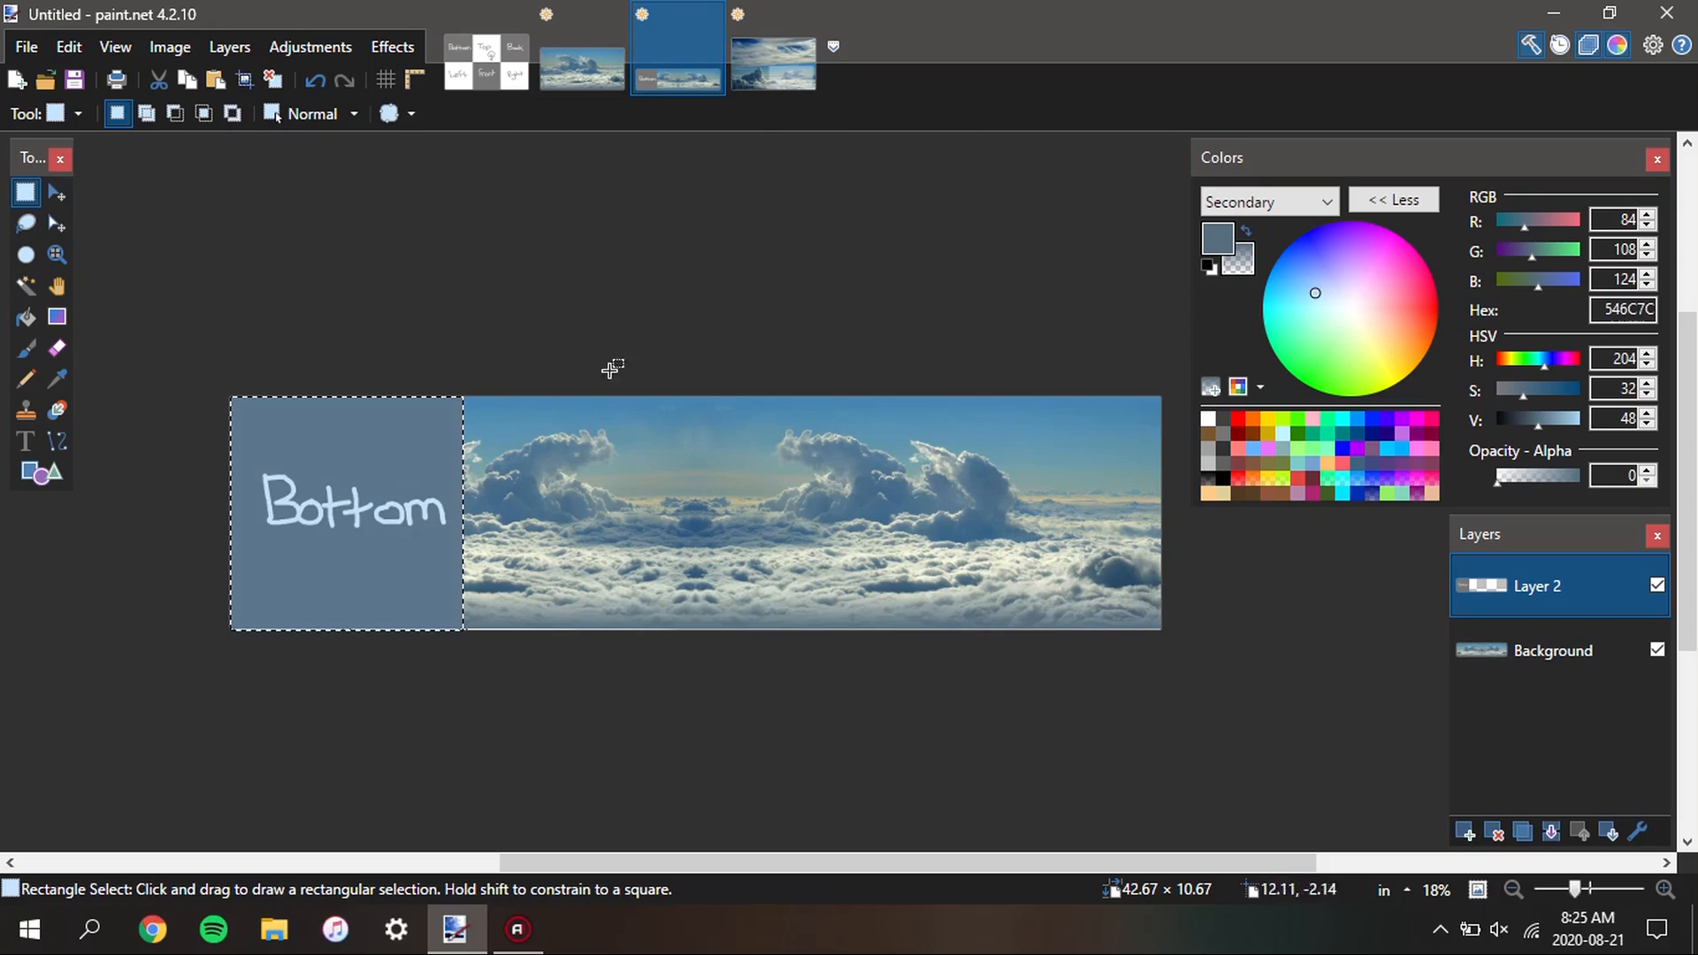
left_click(1543, 653)
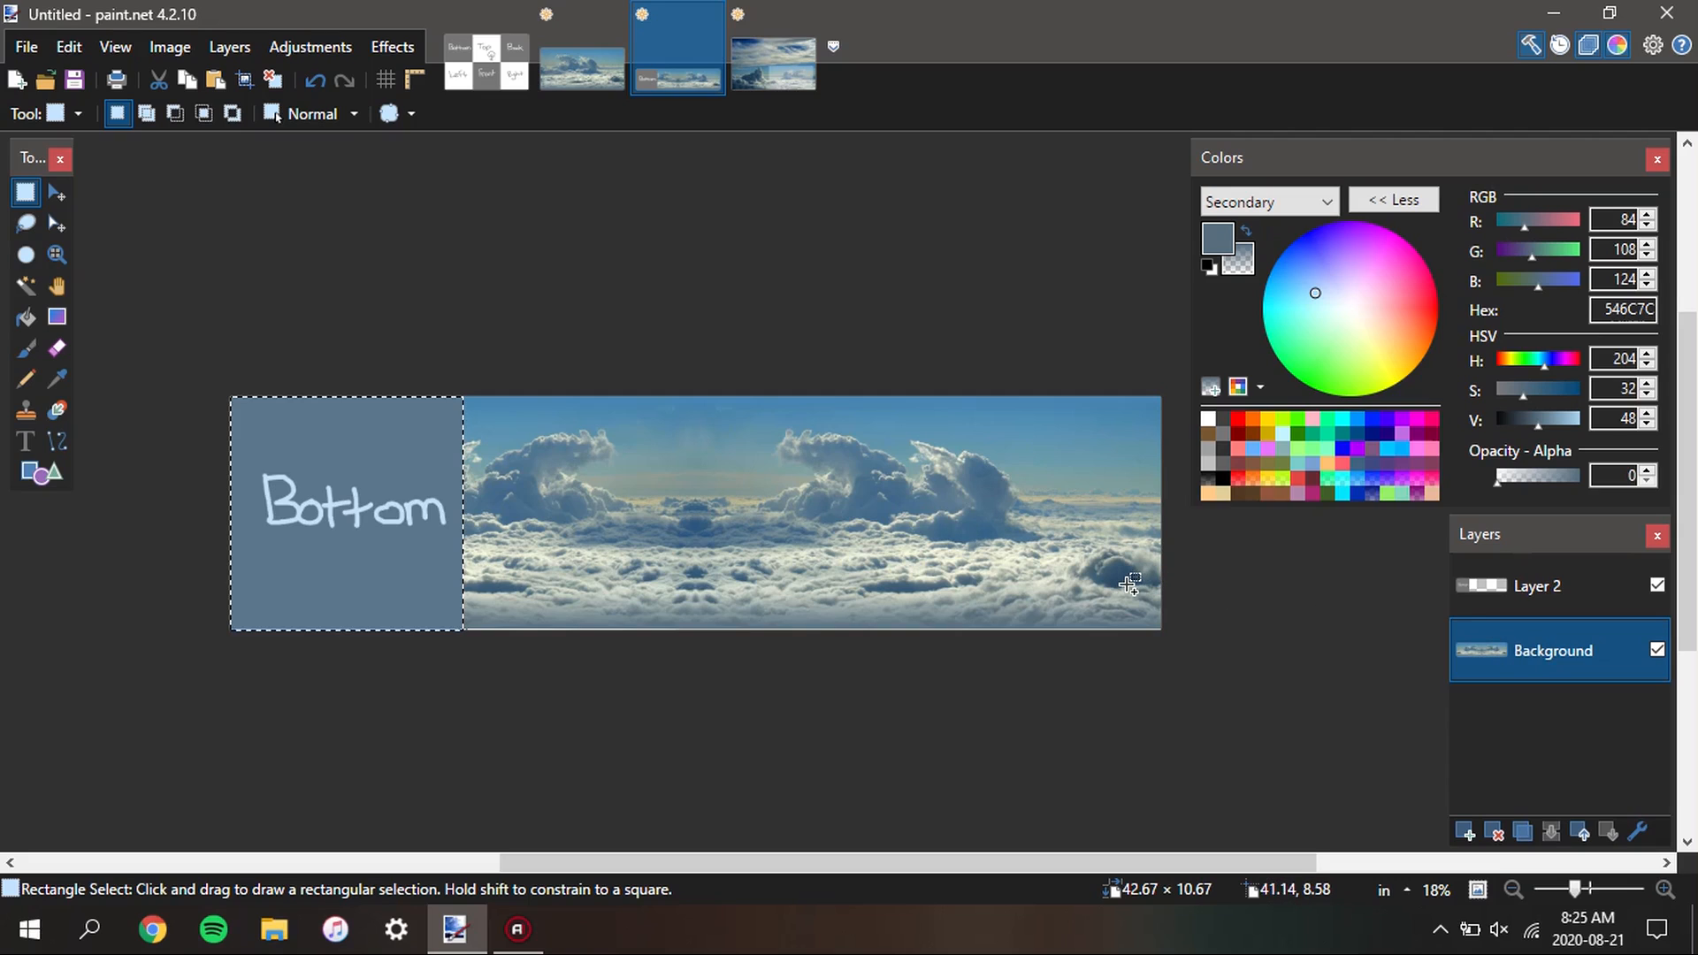
left_click(486, 48)
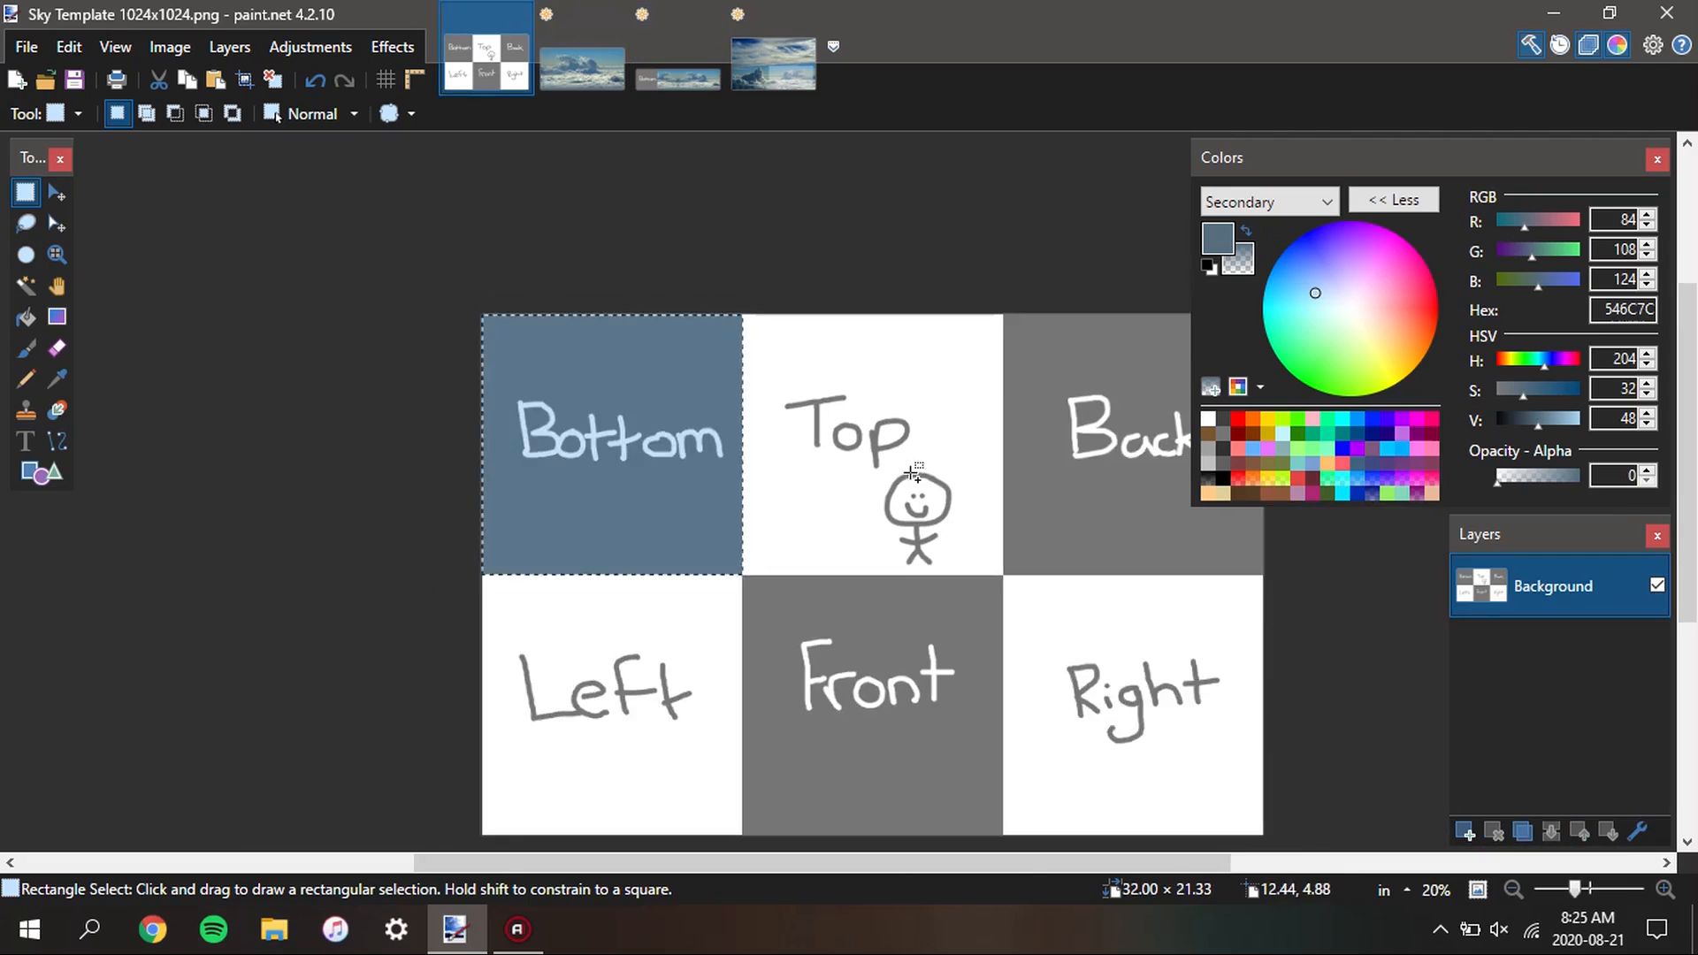
key("ctrl+v")
left_click_drag(398, 463, 840, 466)
Align the pasted cloud section exactly with the outer corner of the template's Back square
scroll(896, 302, "up", 5)
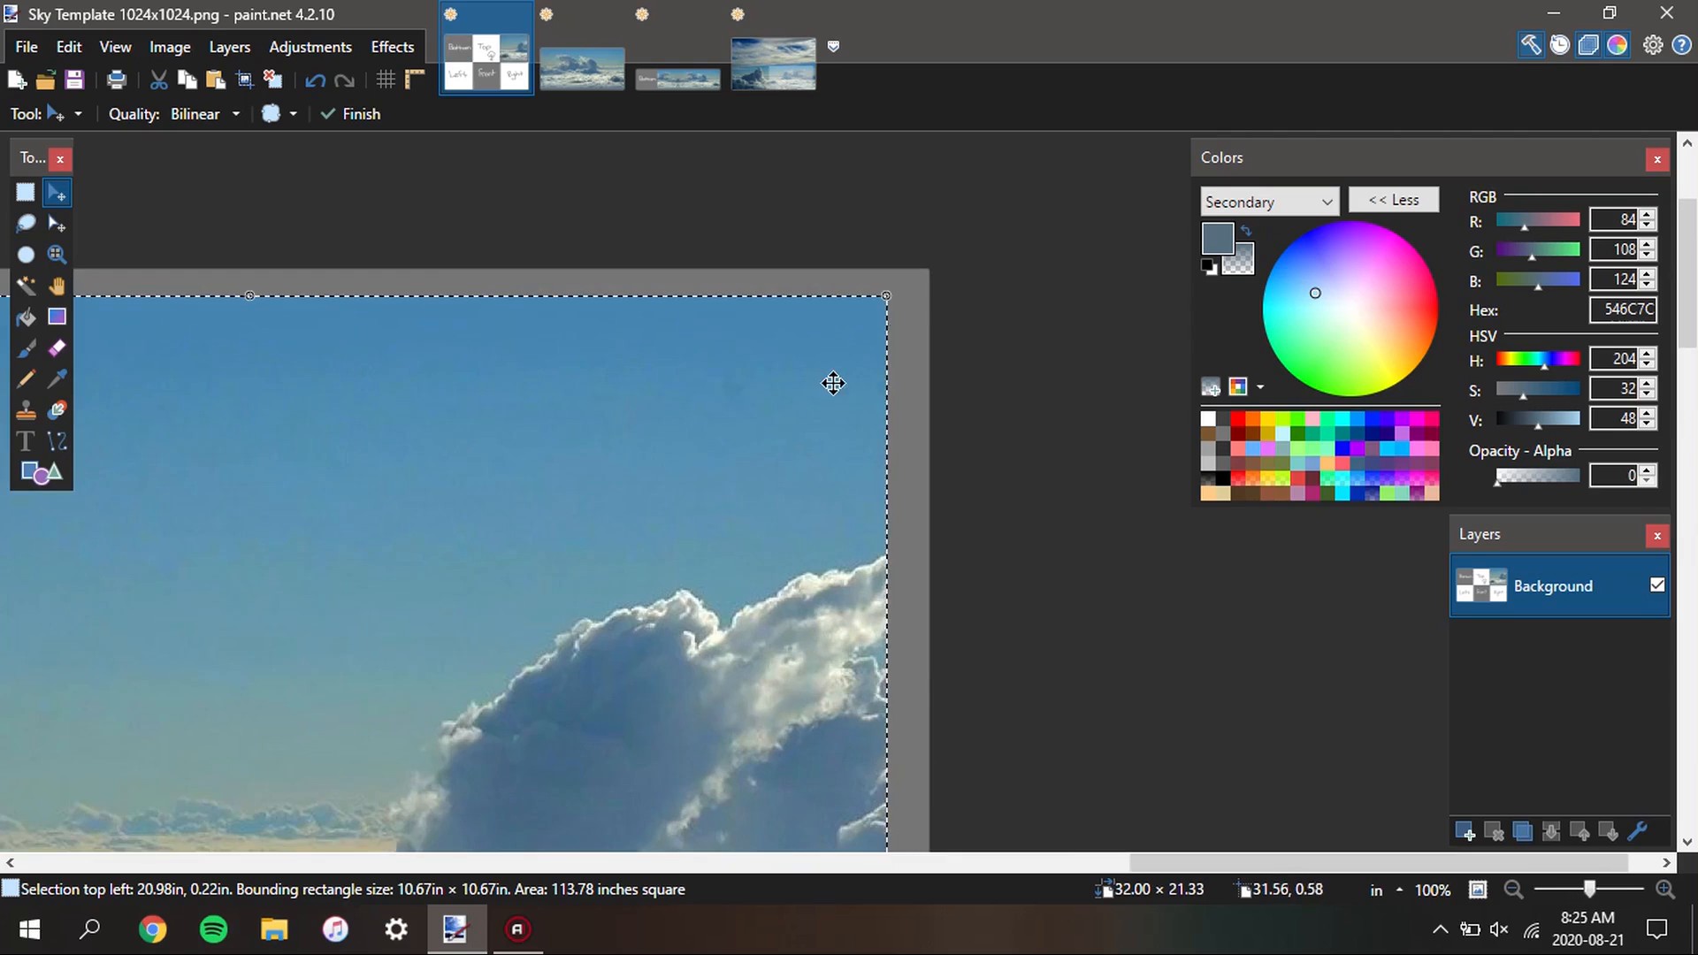
left_click_drag(833, 384, 890, 333)
scroll(954, 277, "up", 9)
scroll(682, 531, "down", 10)
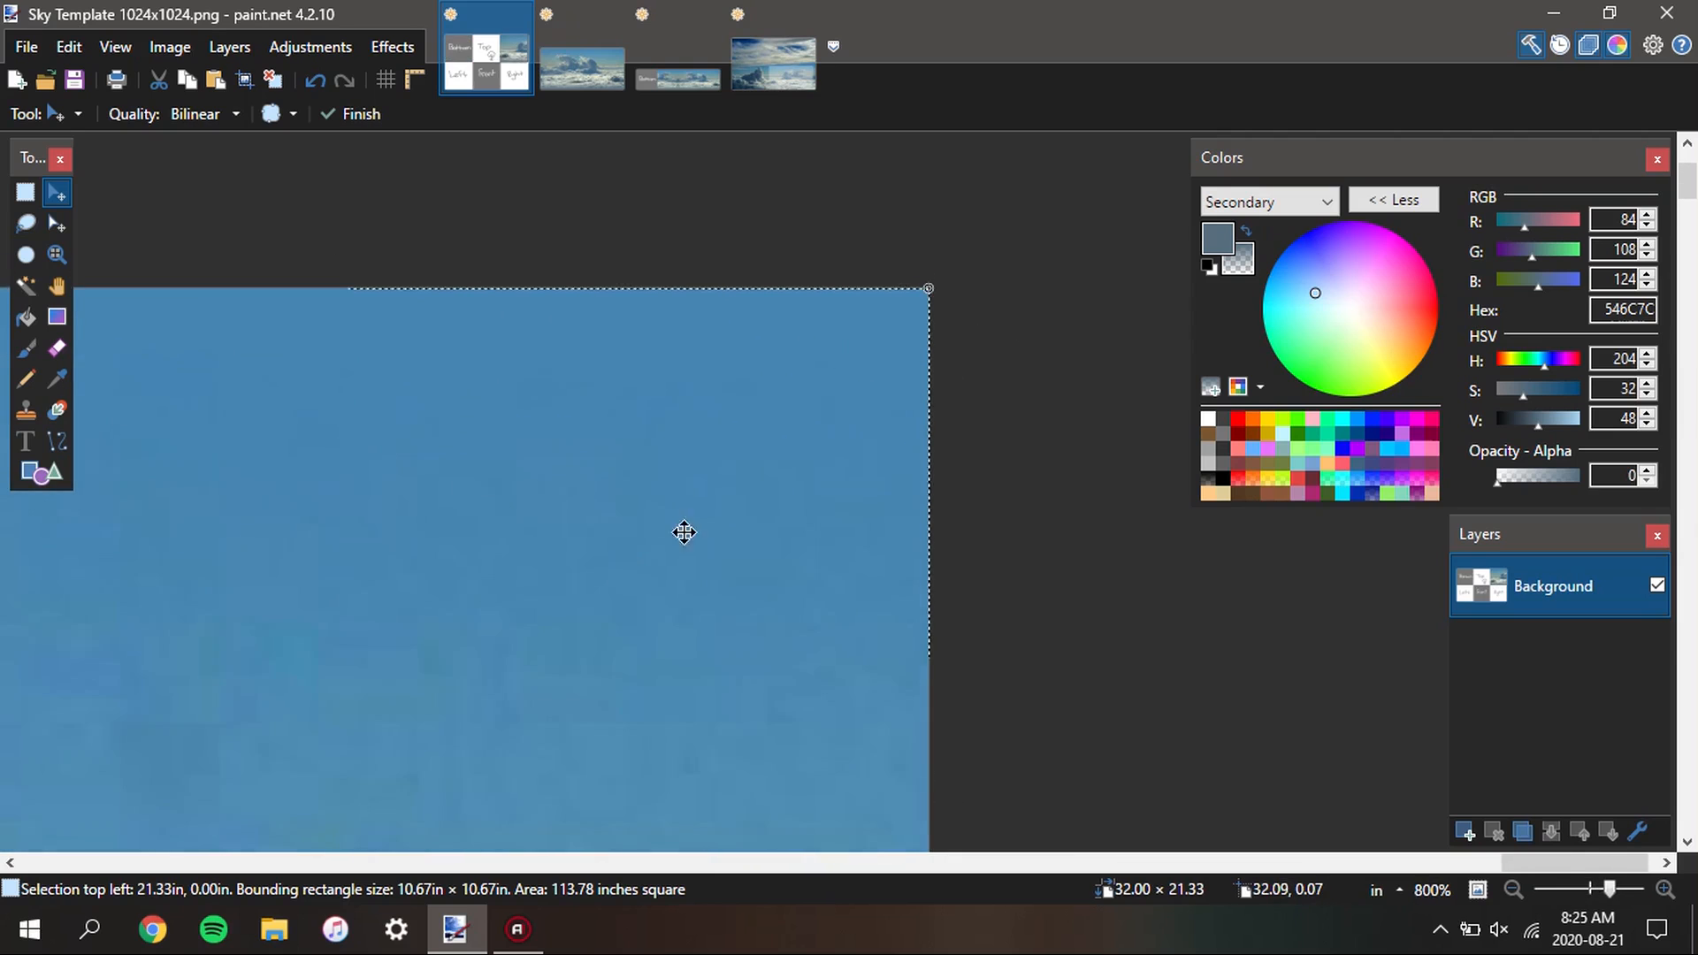
scroll(468, 569, "down", 5)
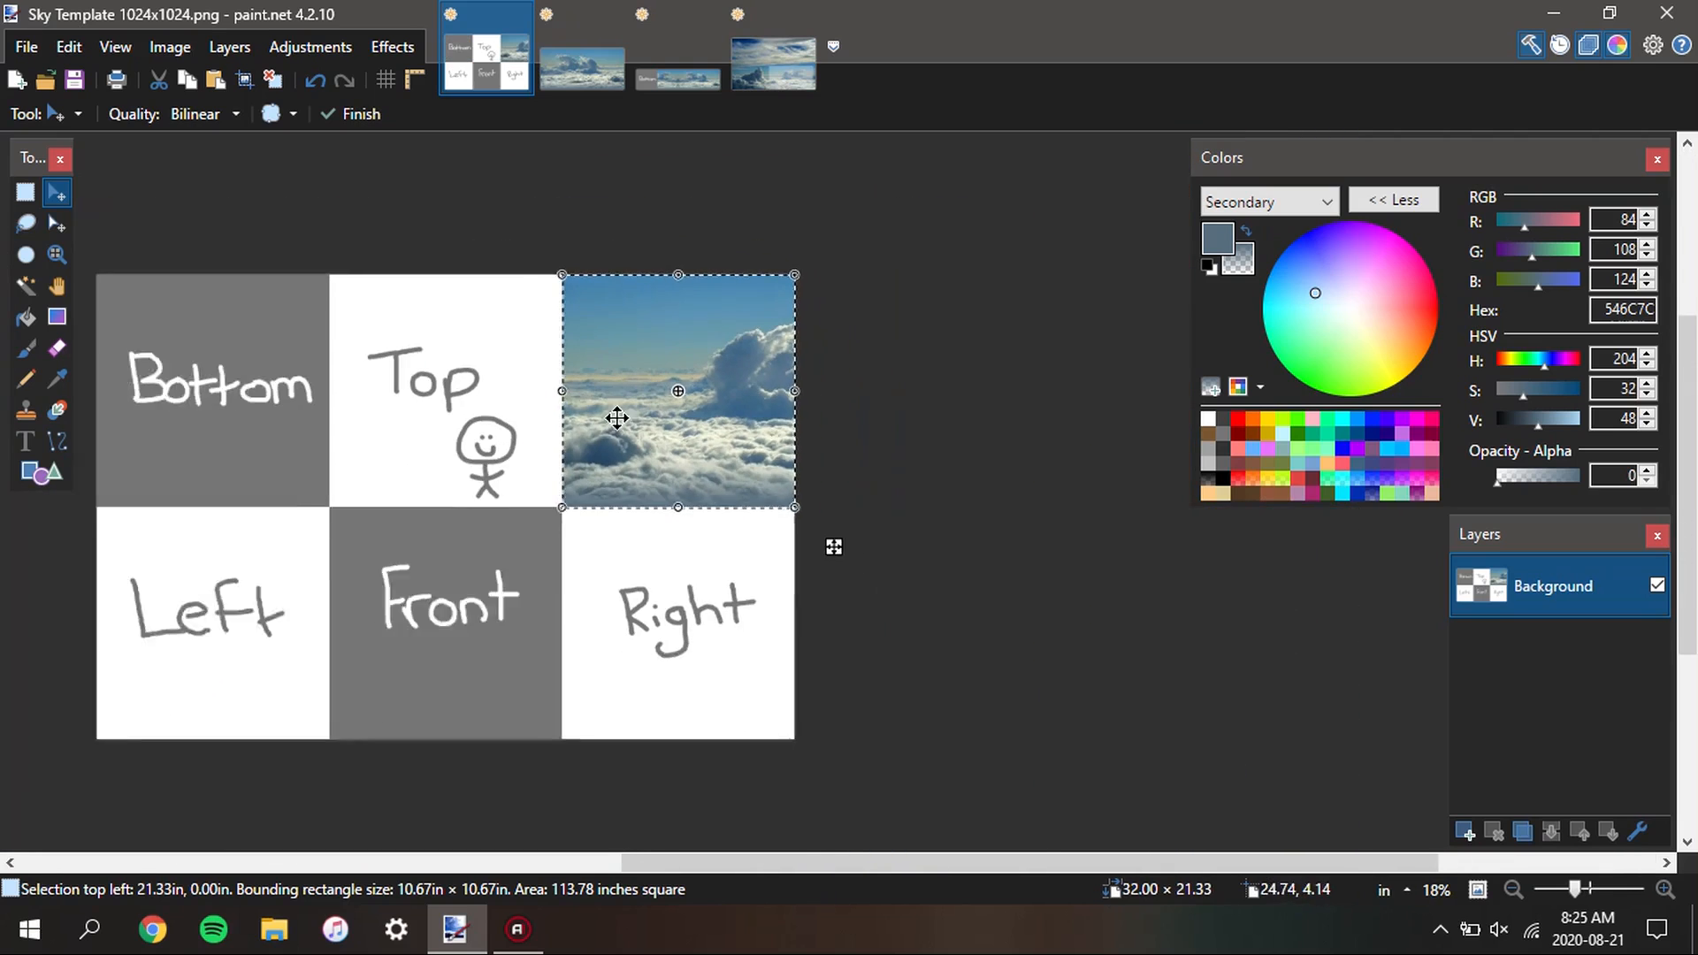
Check the placed section's inner corner against the neighbouring template squares and clear the selection
scroll(583, 492, "up", 2)
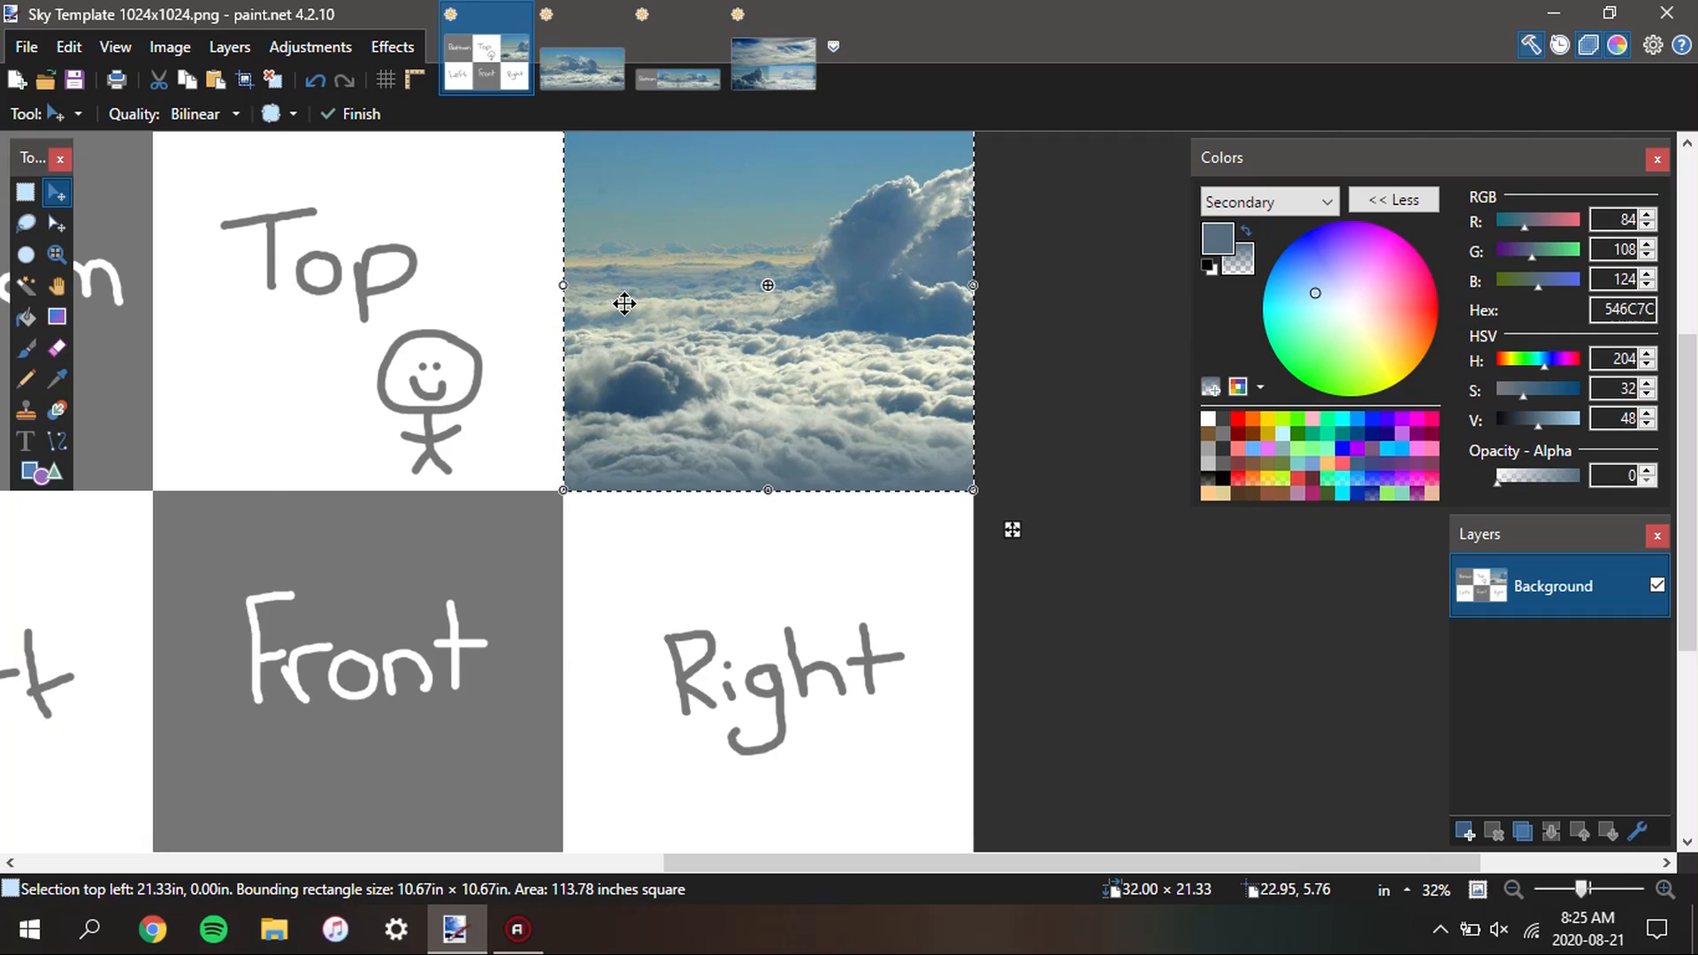
scroll(562, 526, "up", 8)
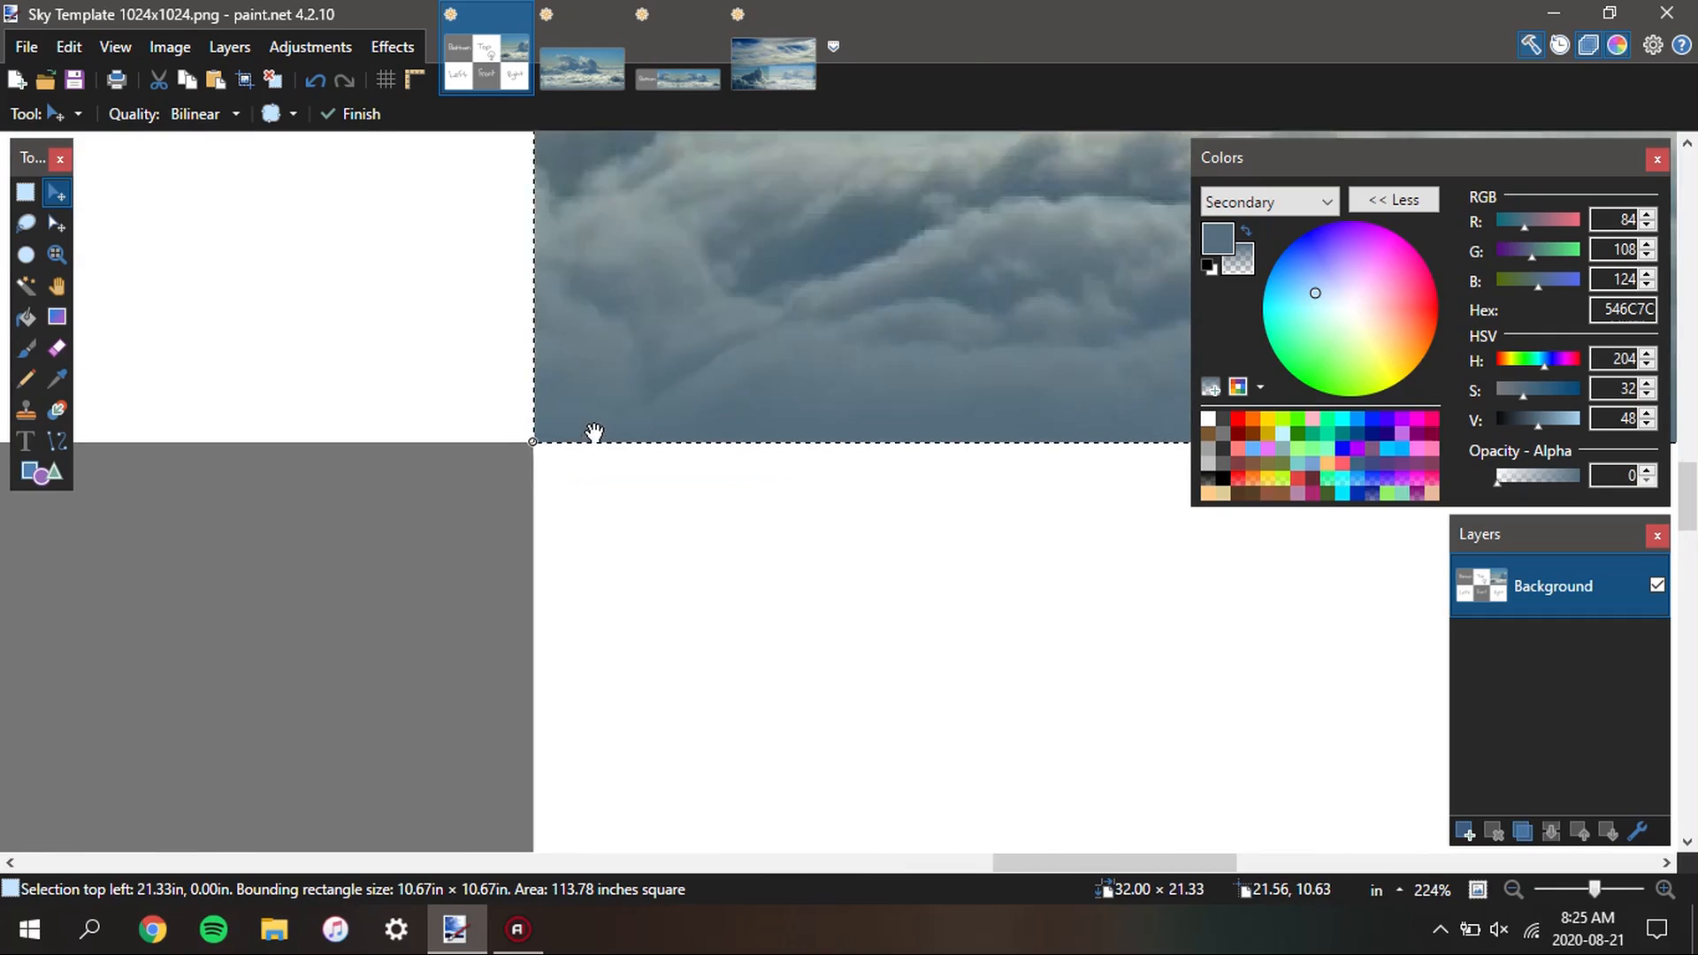
scroll(477, 458, "up", 4)
left_click(686, 23)
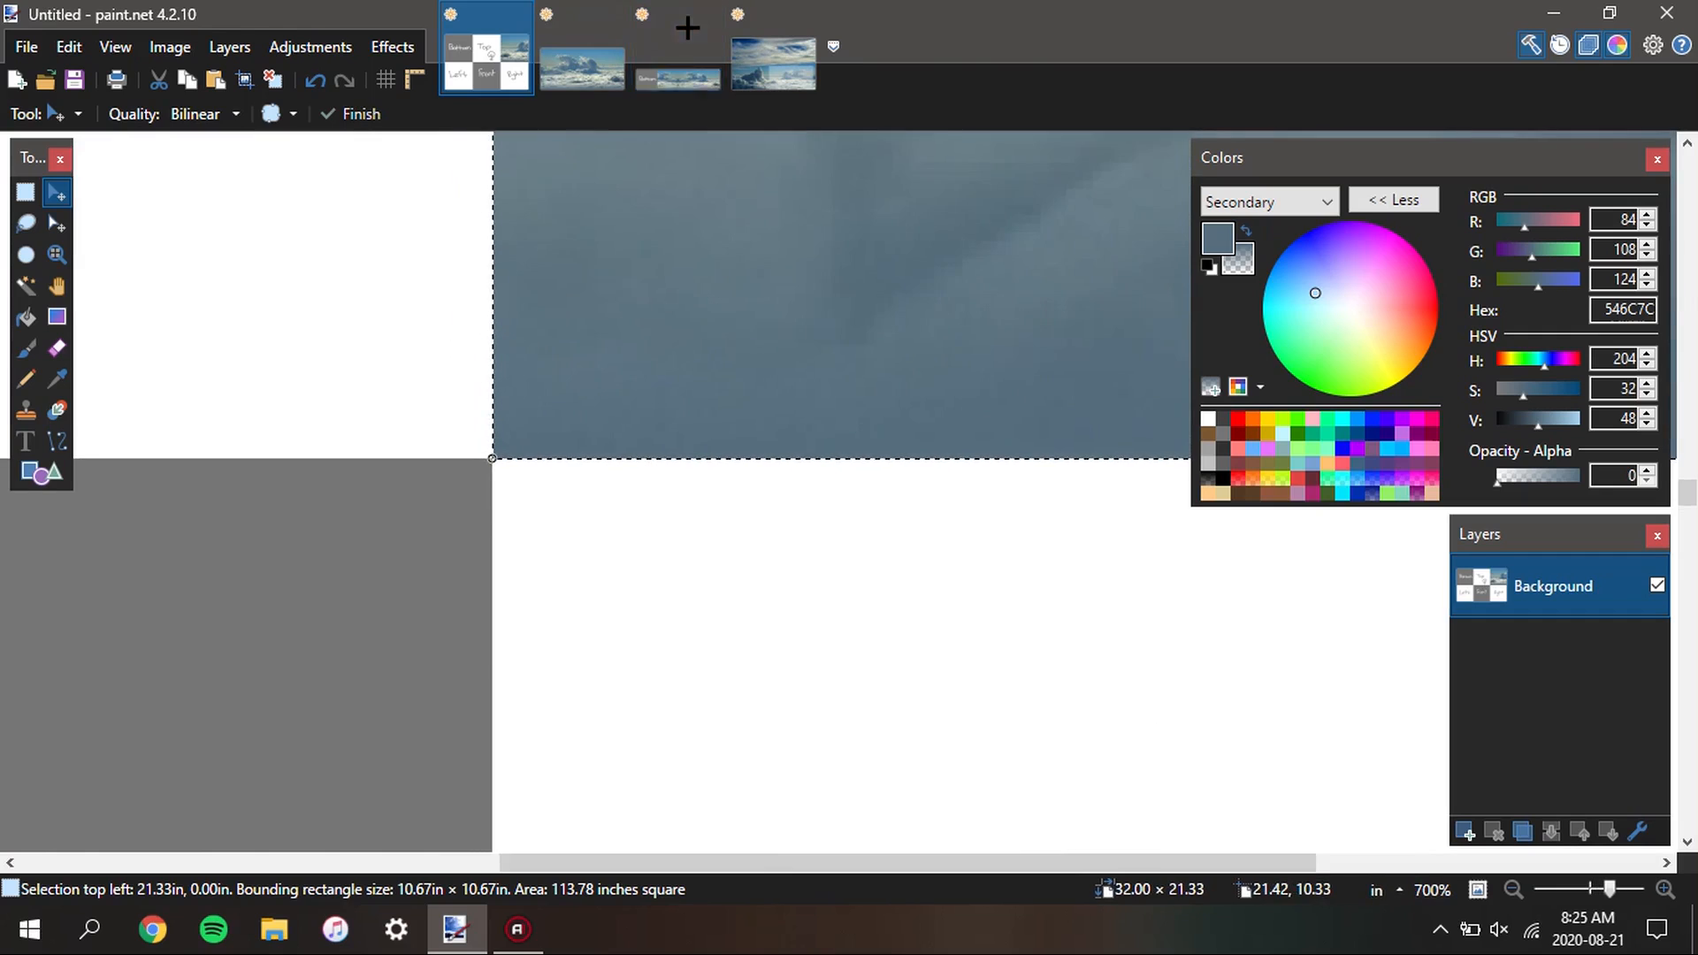
left_click(510, 55)
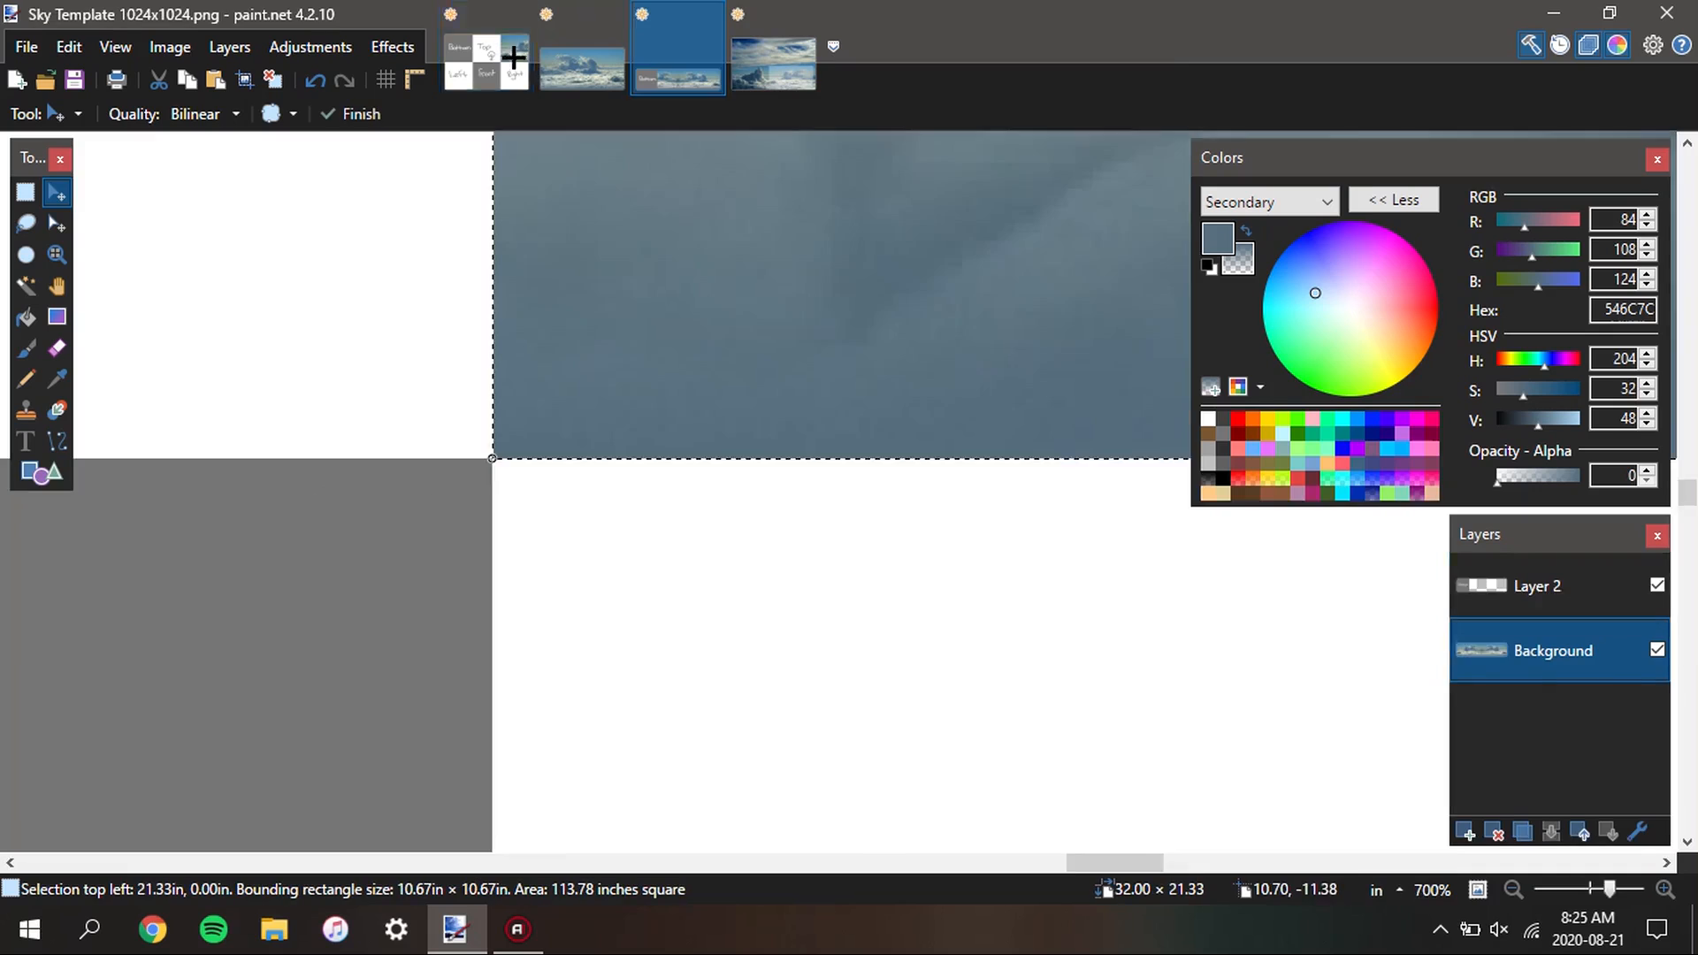
scroll(650, 518, "down", 4)
key("s")
left_click(699, 426)
scroll(699, 426, "down", 9)
scroll(699, 425, "down", 6)
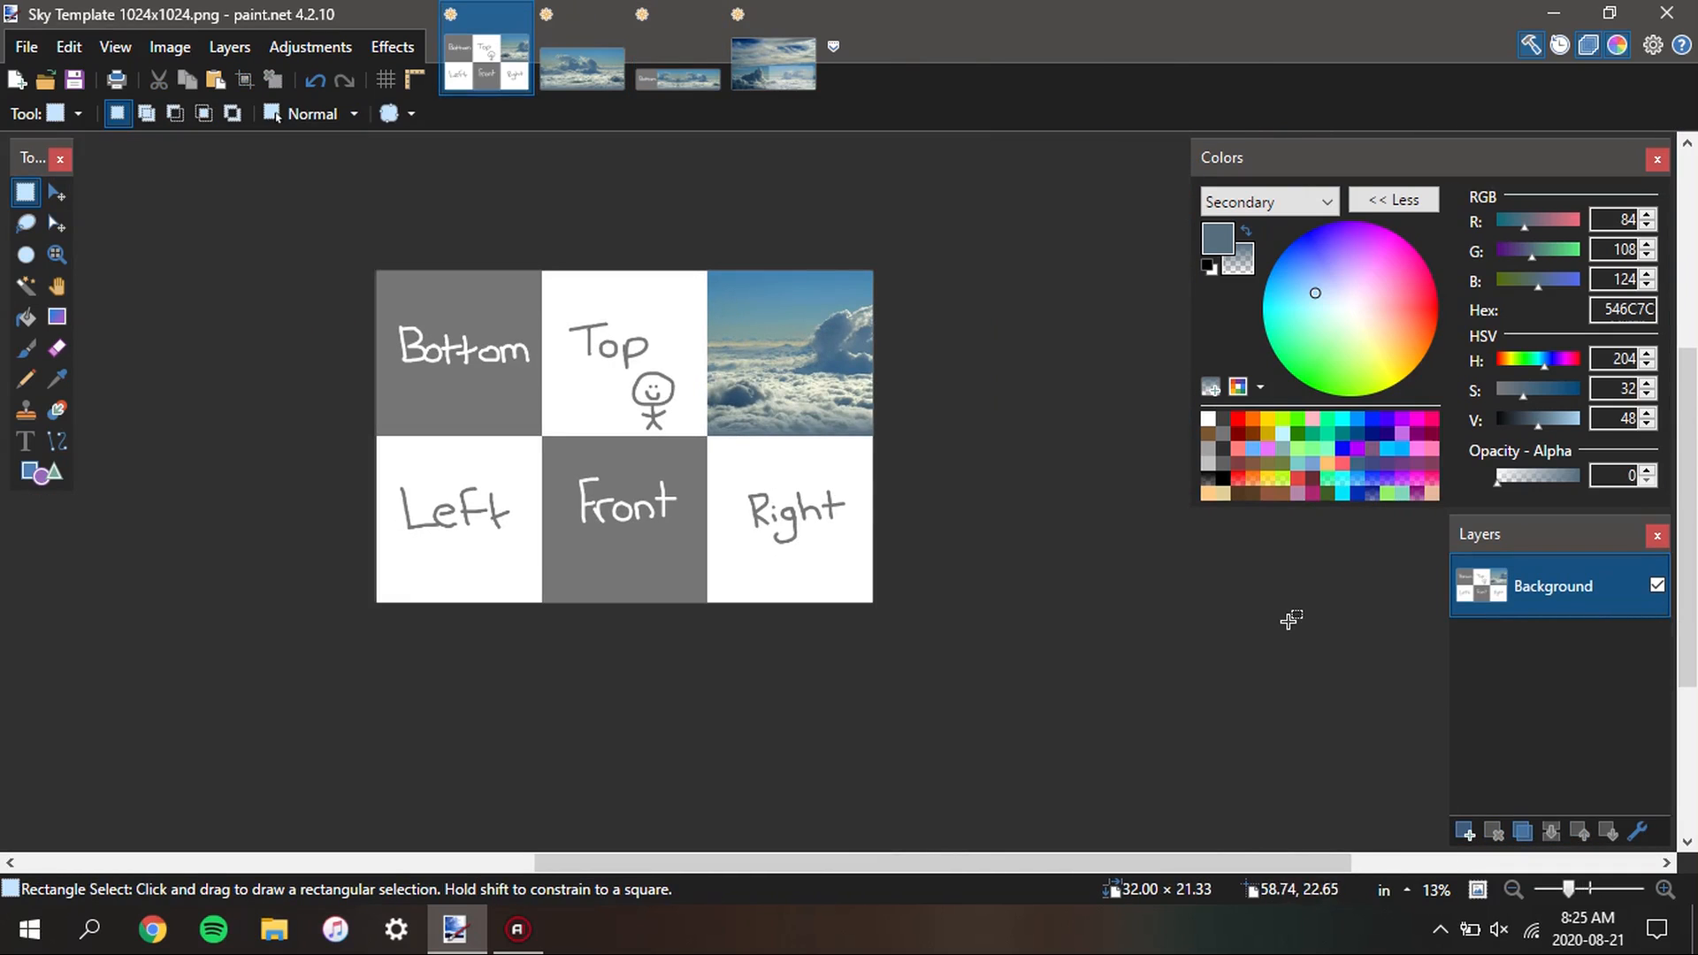
Select the remaining three panorama sections beside the Bottom square with the Magic Wand on Layer 2 and copy them from the Background layer
left_click(663, 75)
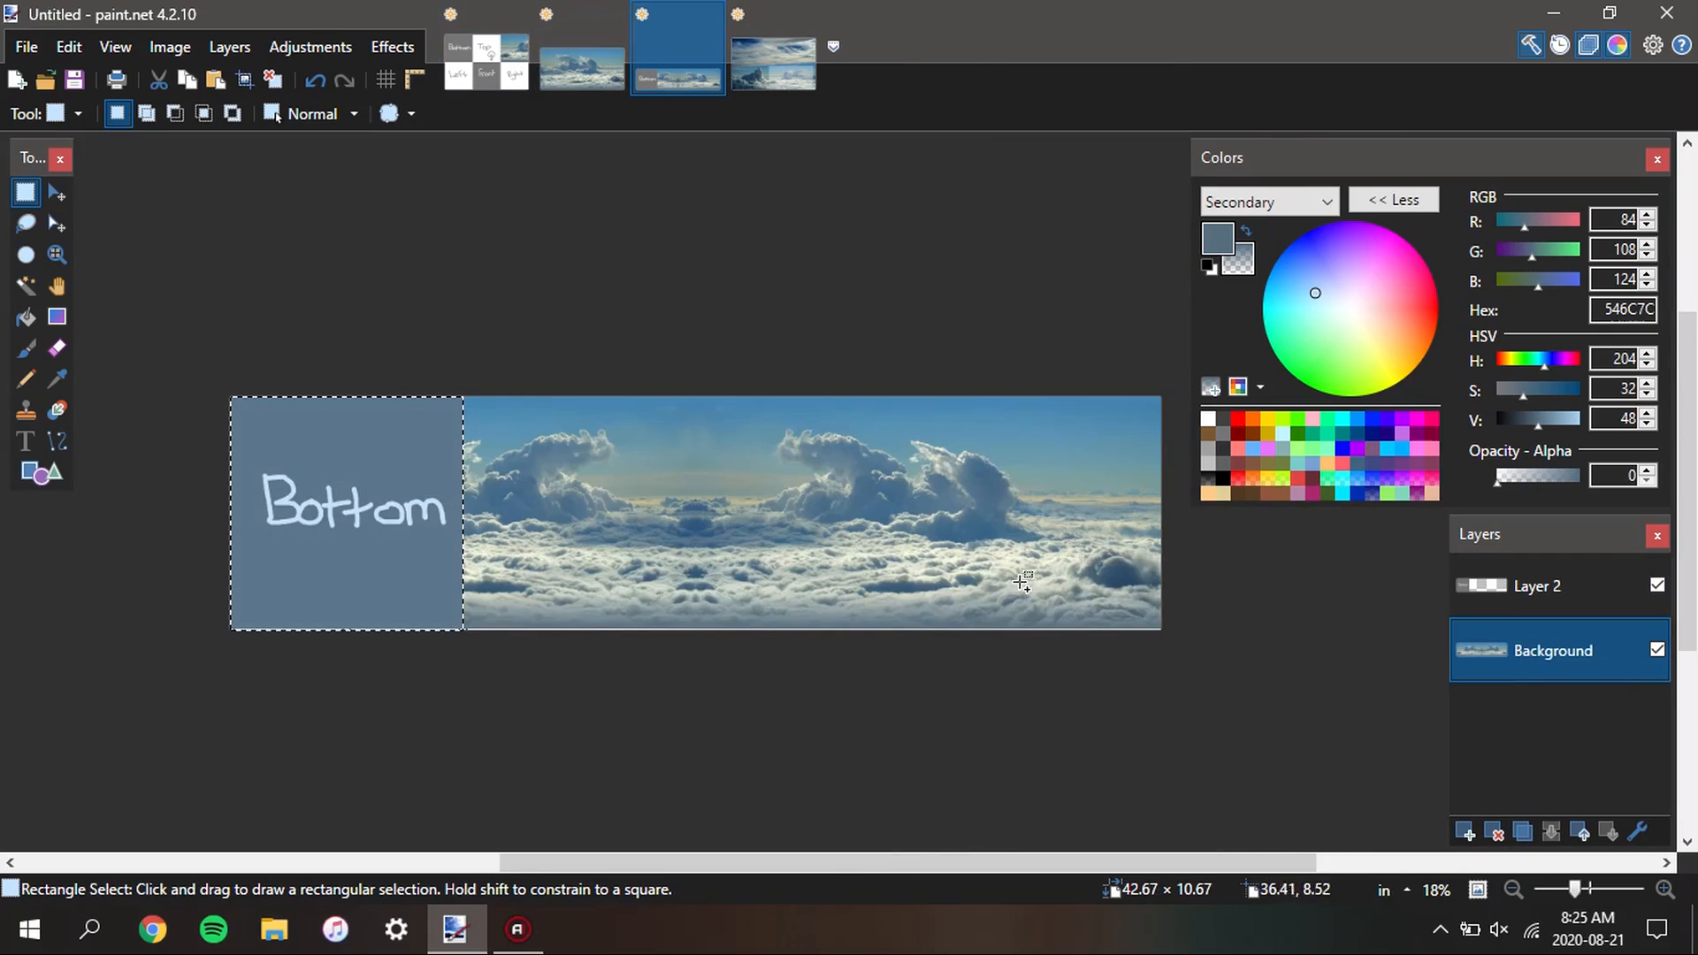
left_click(753, 509)
left_click(1472, 588)
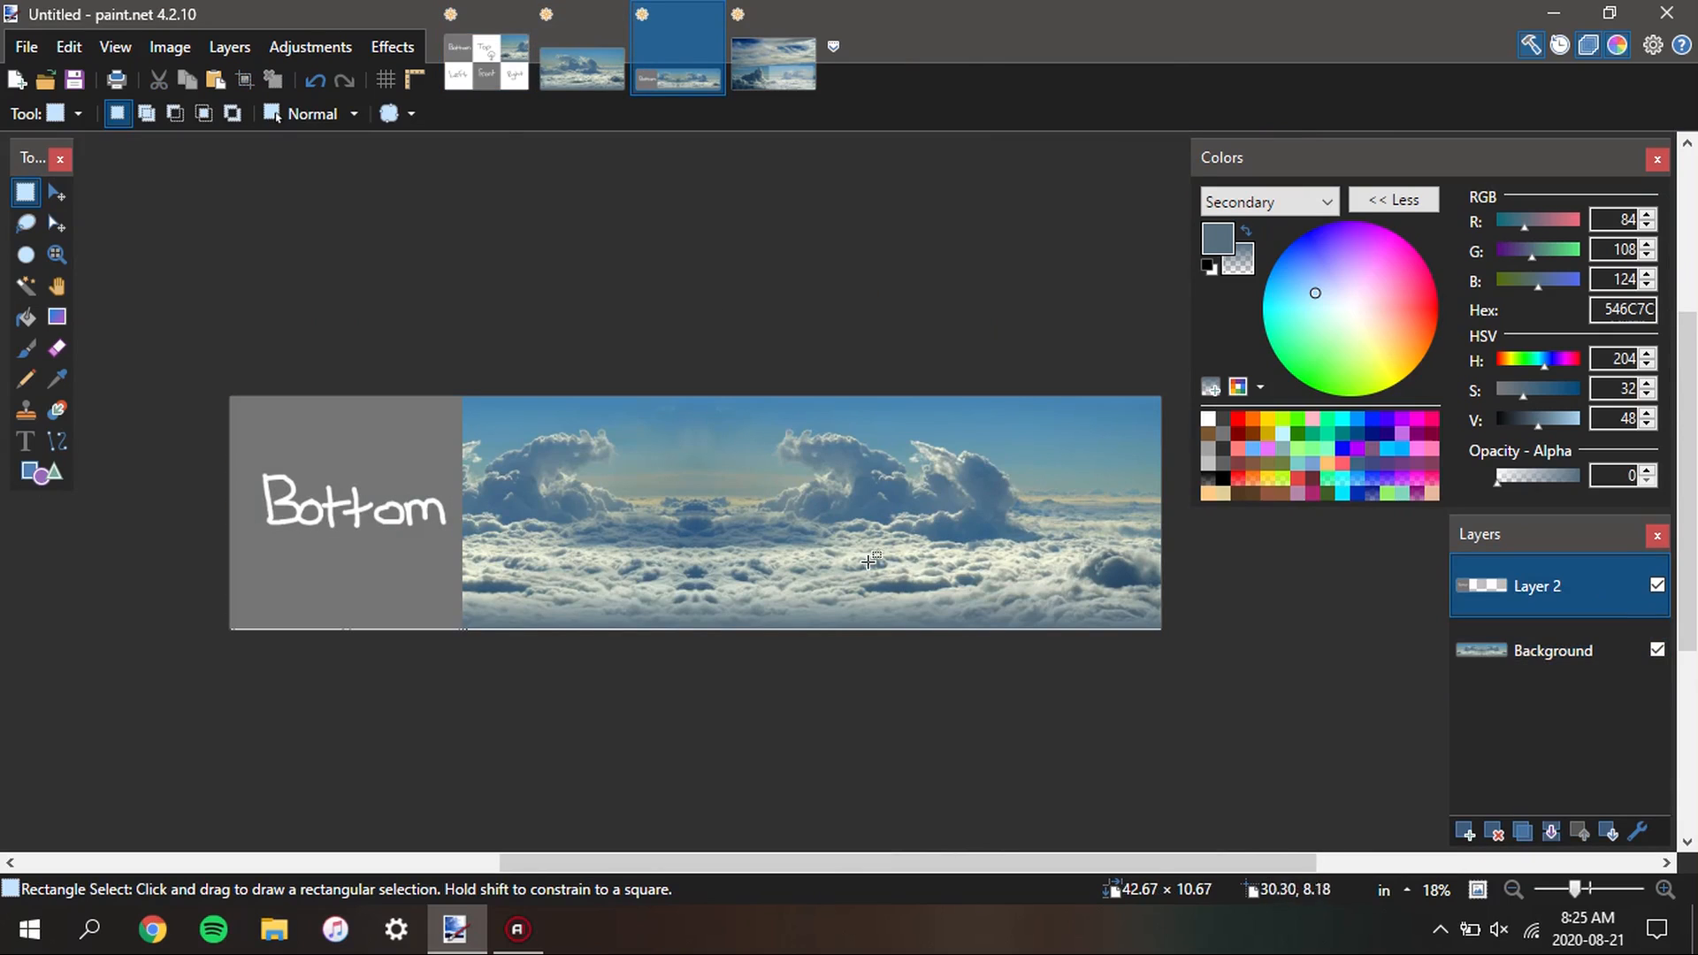
key("s")
key("s")
key("s")
left_click(862, 548)
scroll(451, 629, "up", 9)
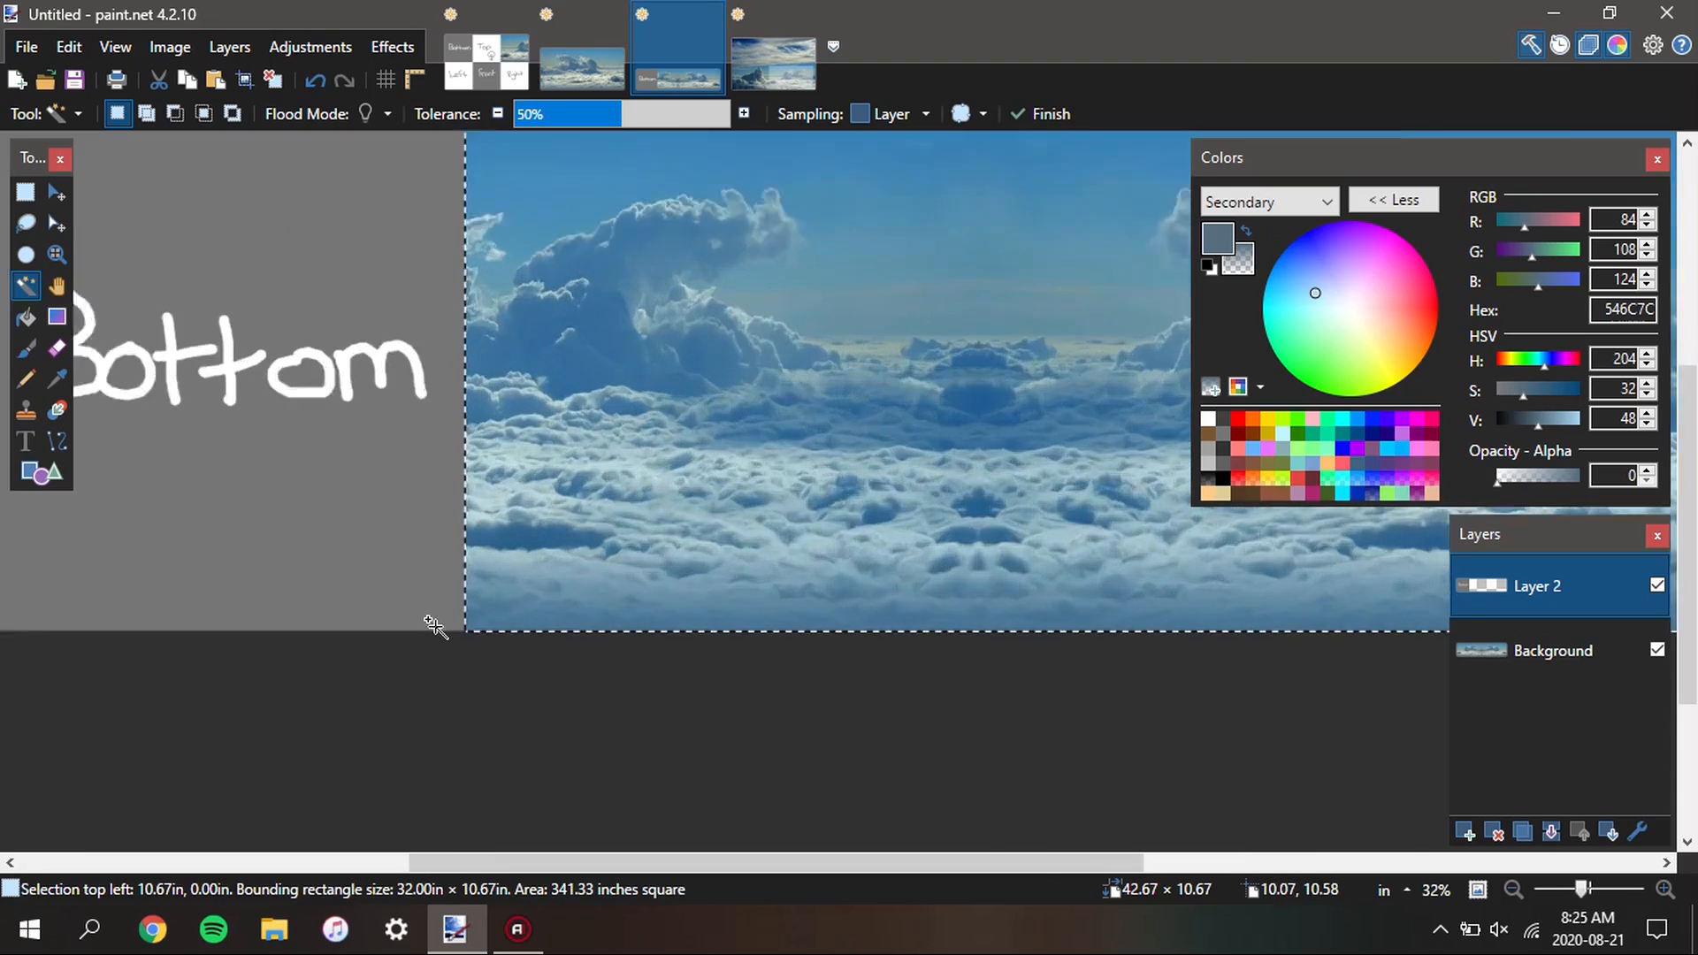
scroll(464, 626, "down", 7)
key("alt+Page_Down")
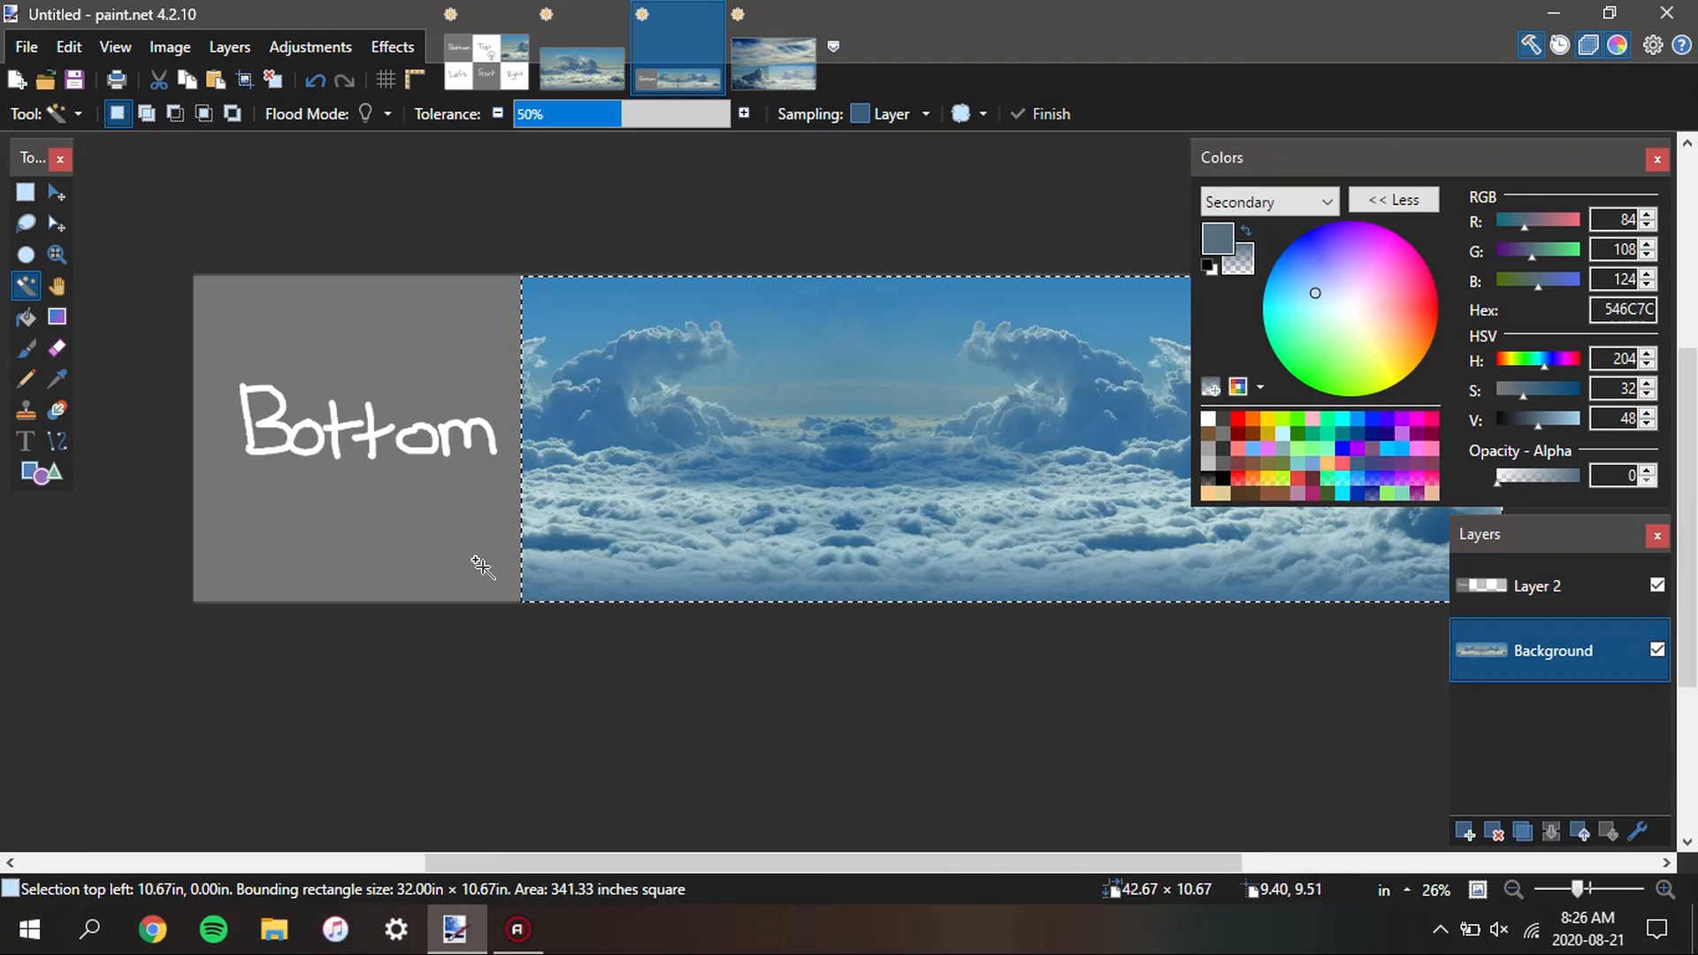
Paste the three copied sections into the sky template and align them exactly over the Left, Front and Right squares
left_click(495, 65)
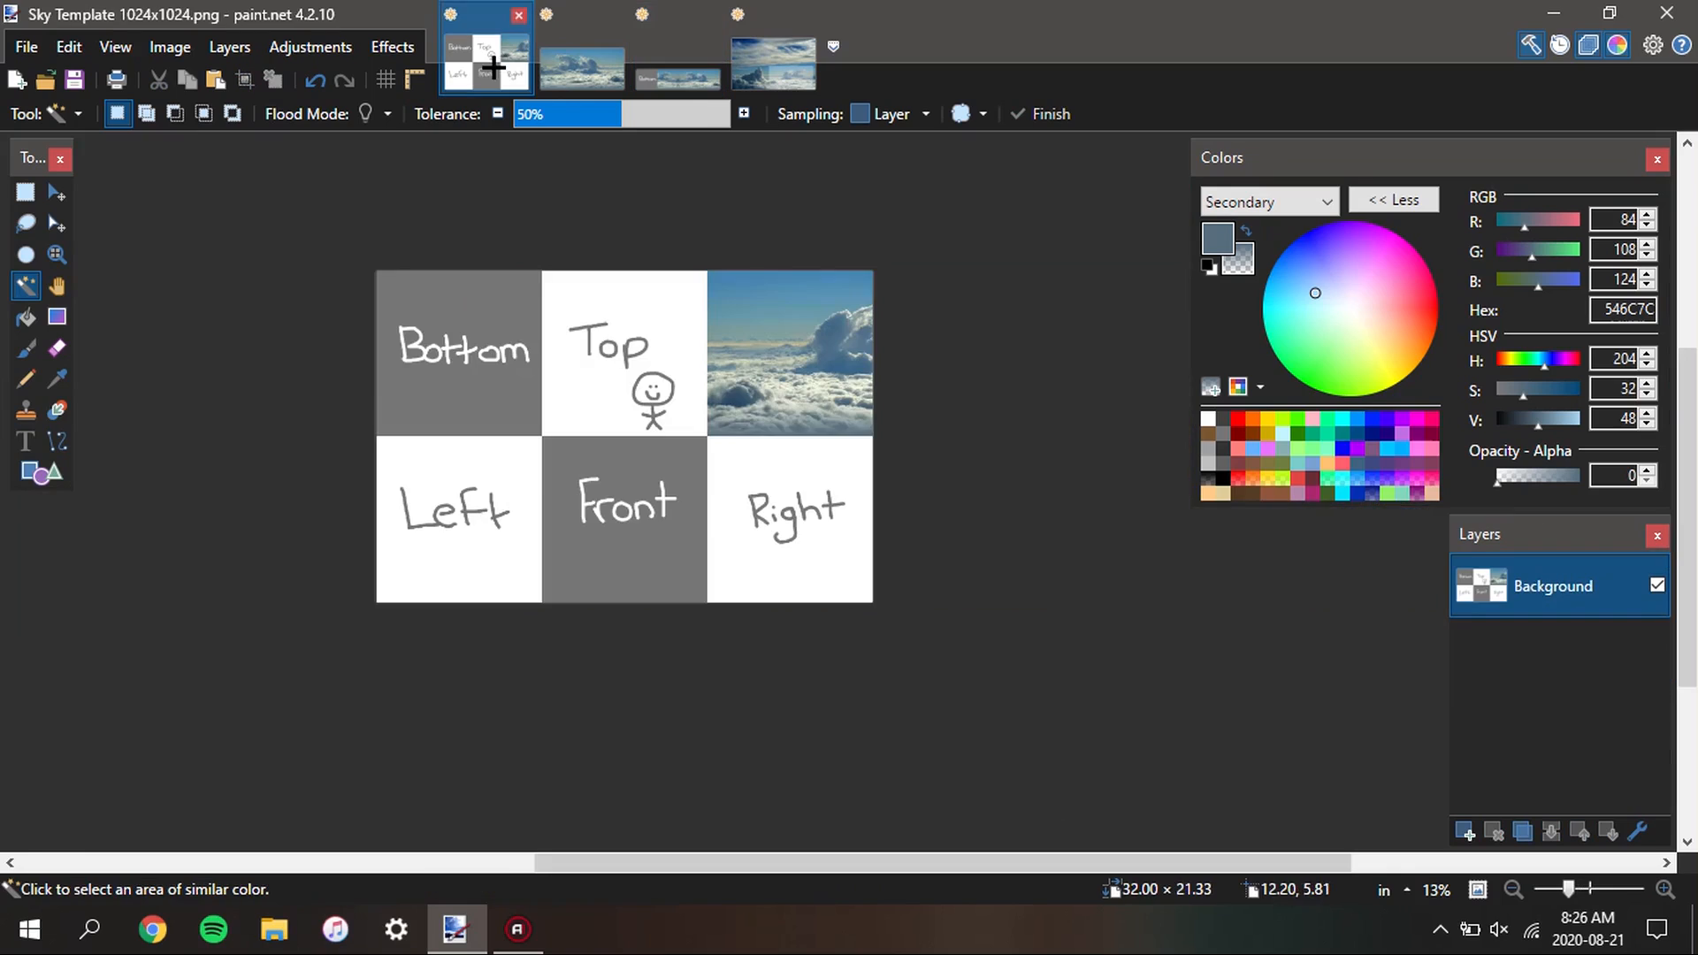
key("ctrl+v")
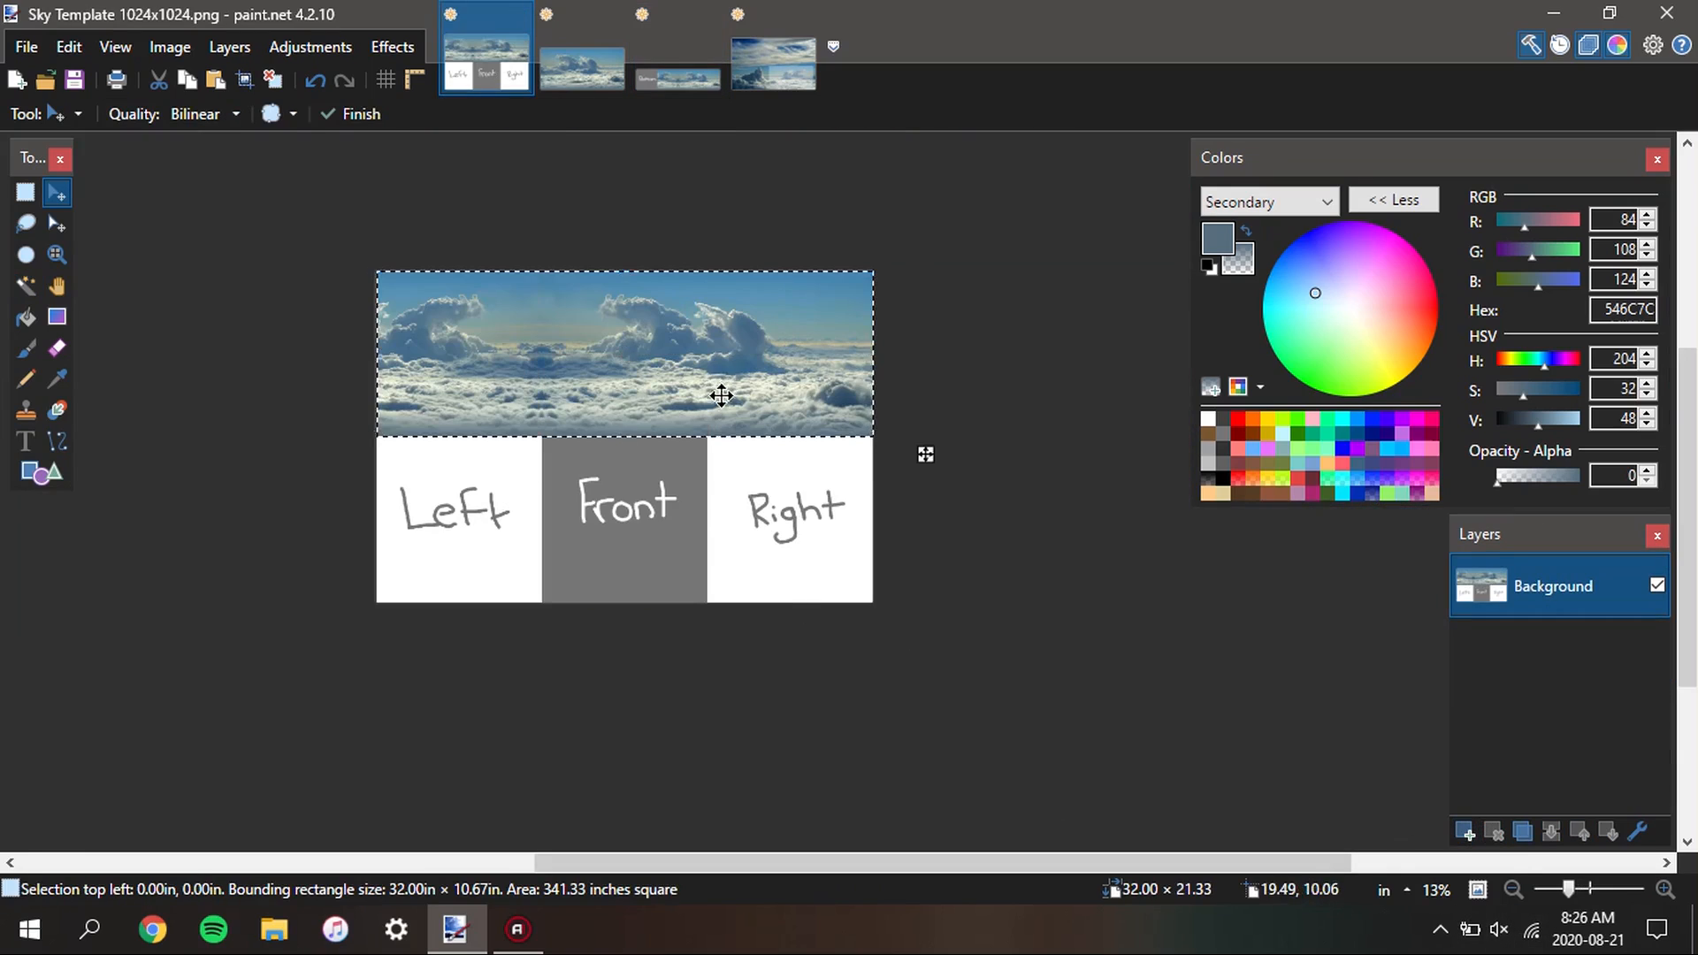
left_click_drag(720, 390, 719, 557)
scroll(898, 595, "up", 10)
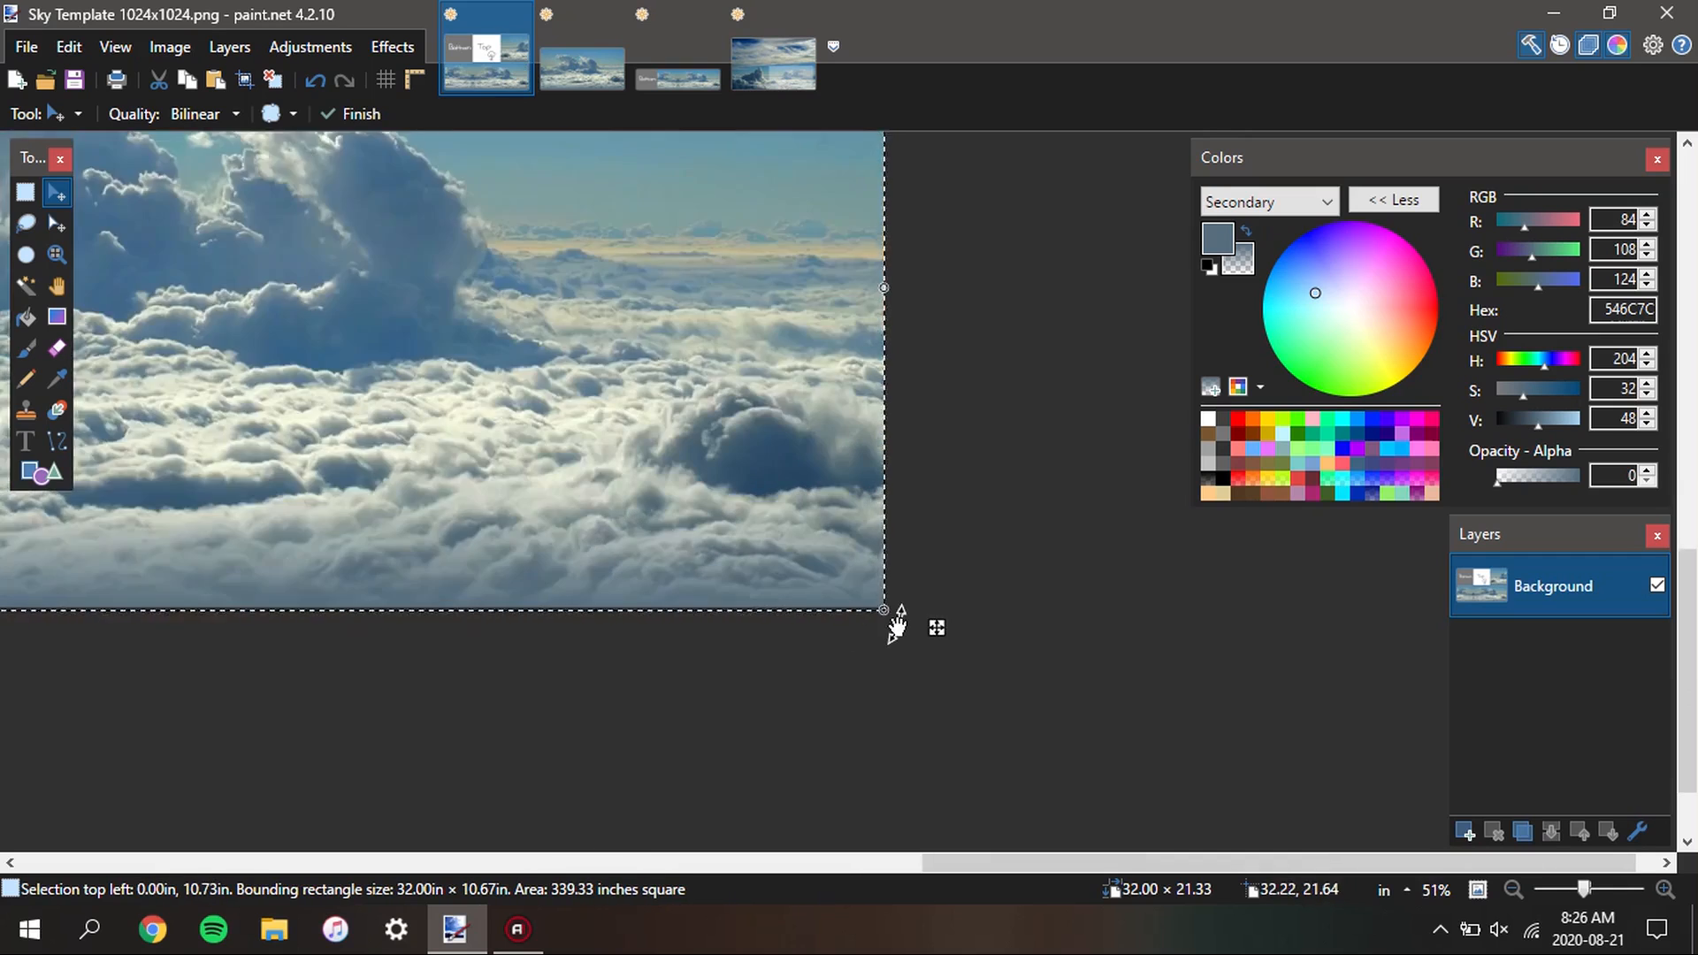
scroll(906, 608, "up", 6)
left_click_drag(823, 633, 796, 522)
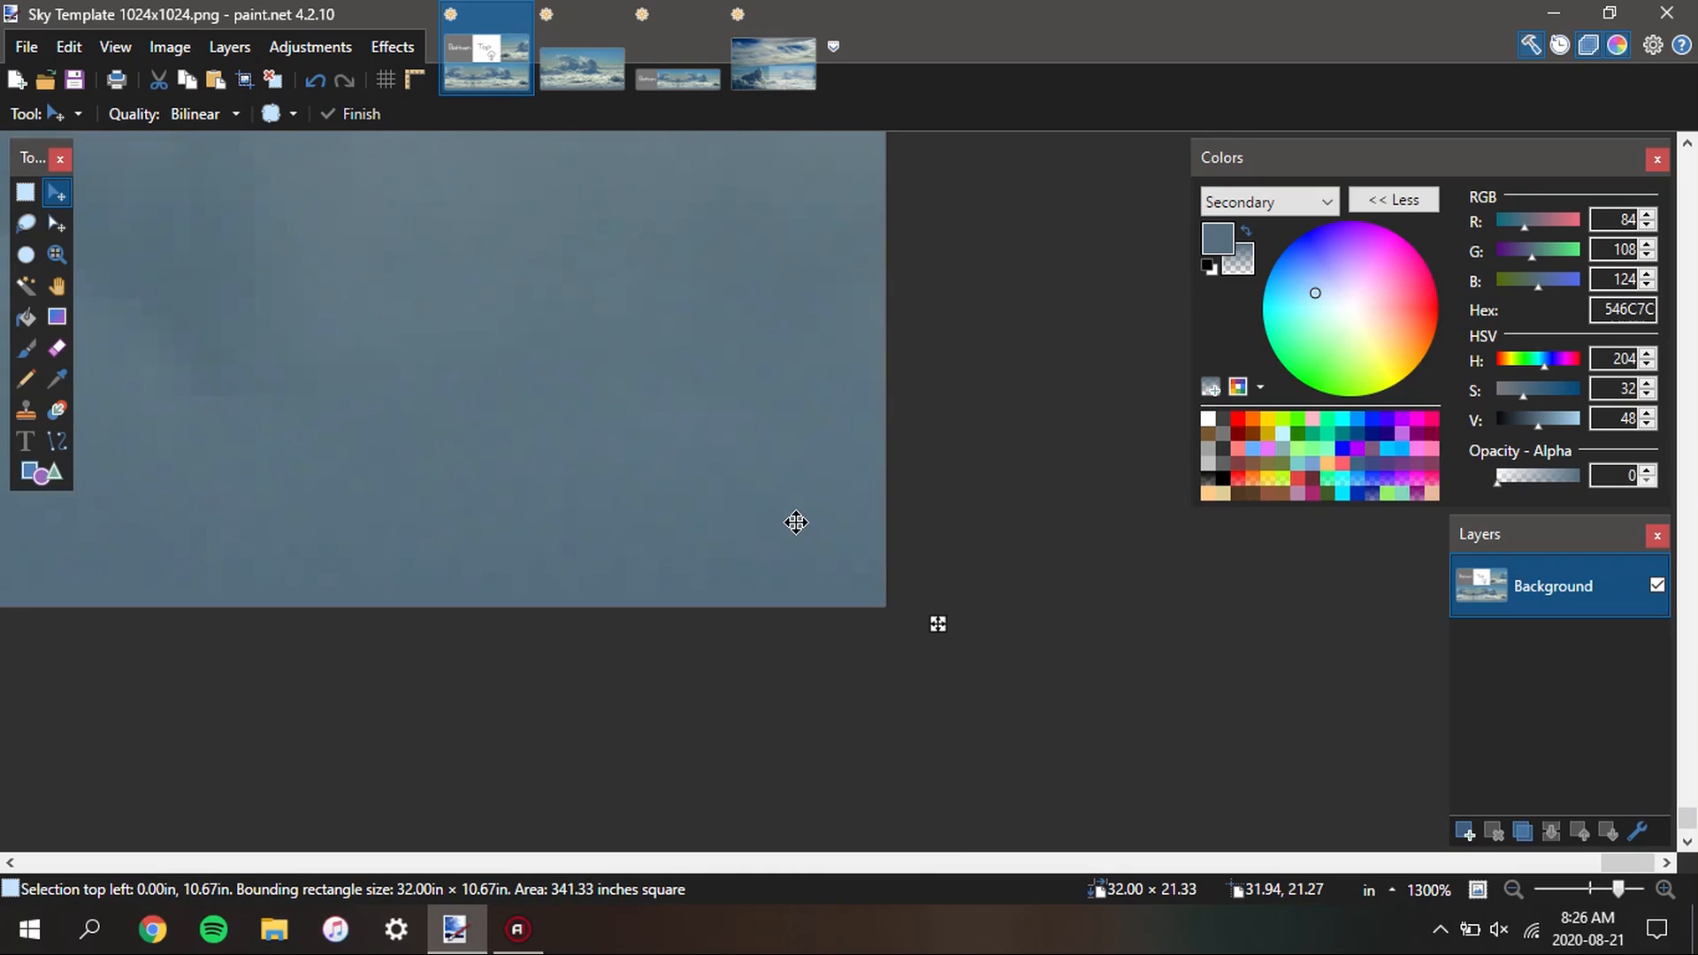
scroll(1155, 637, "down", 20)
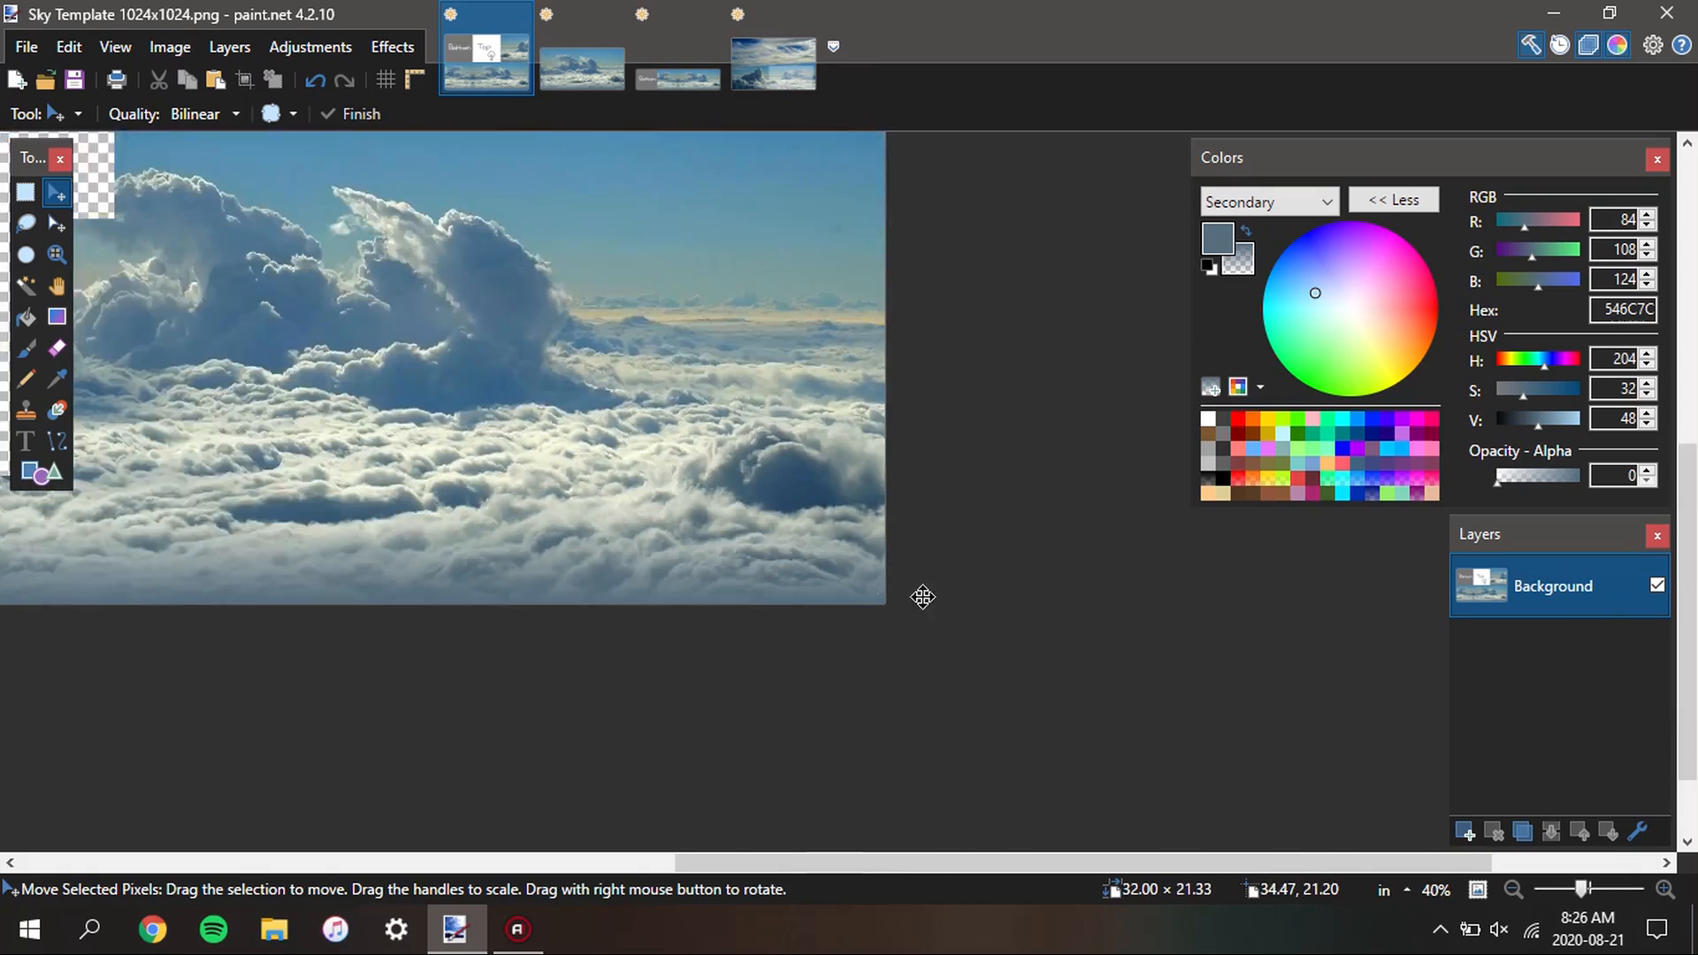
scroll(669, 510, "up", 3)
scroll(835, 387, "down", 2)
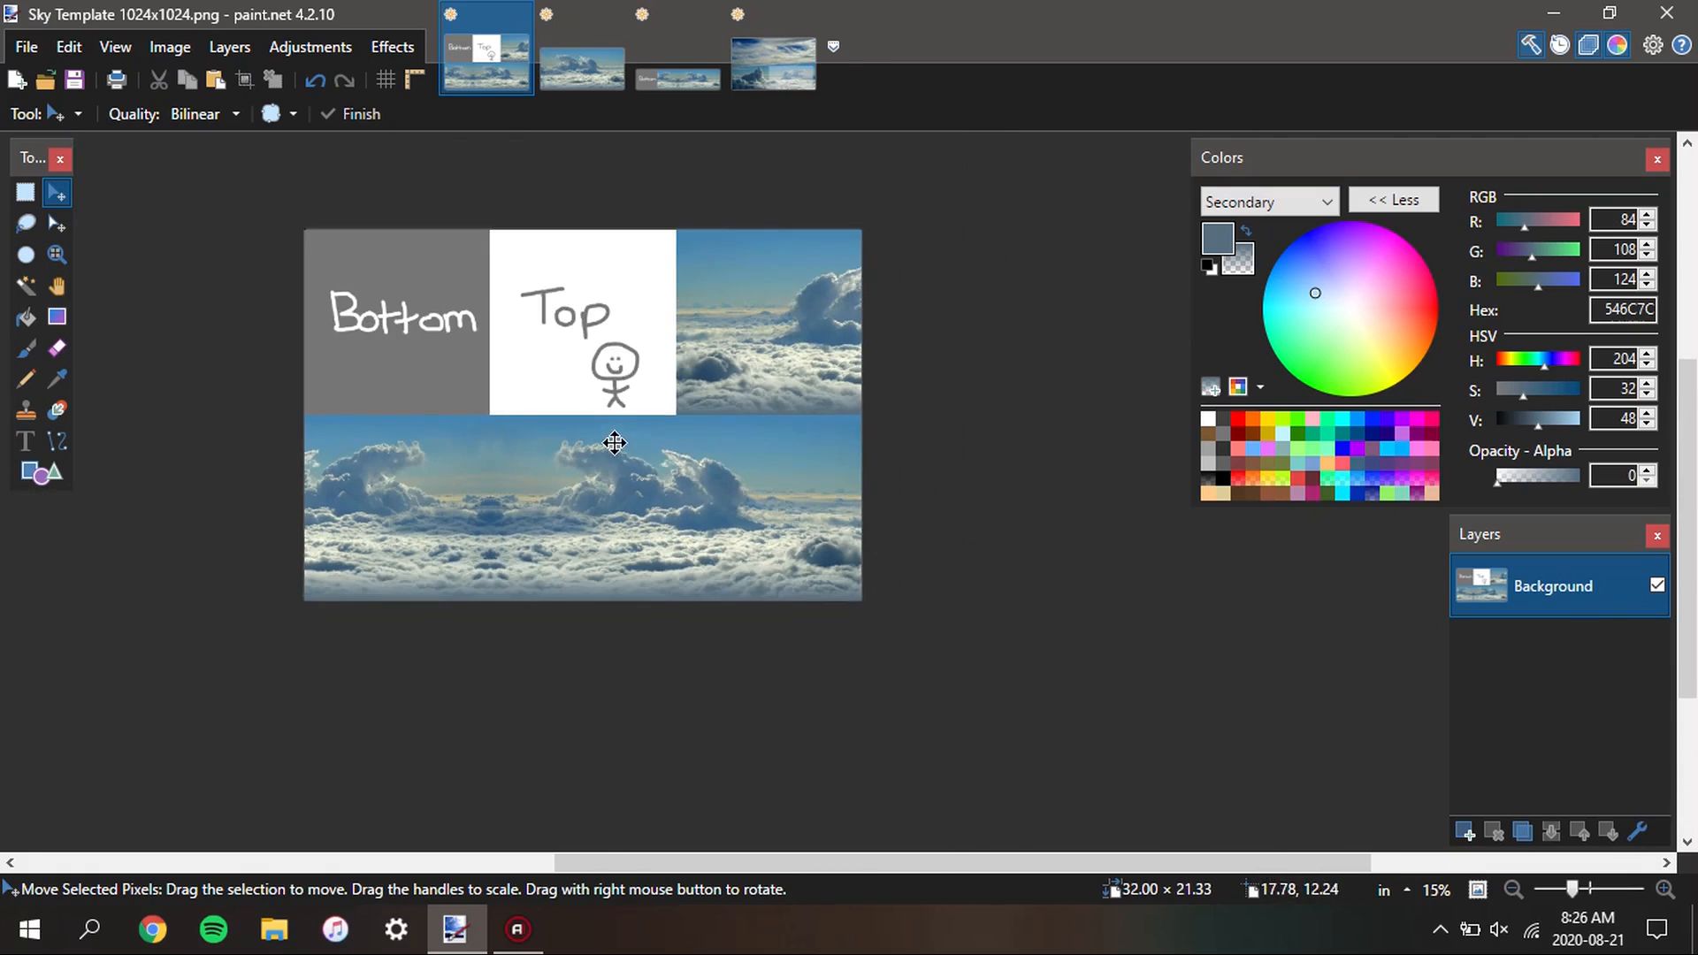
scroll(610, 442, "up", 2)
scroll(696, 517, "up", 1)
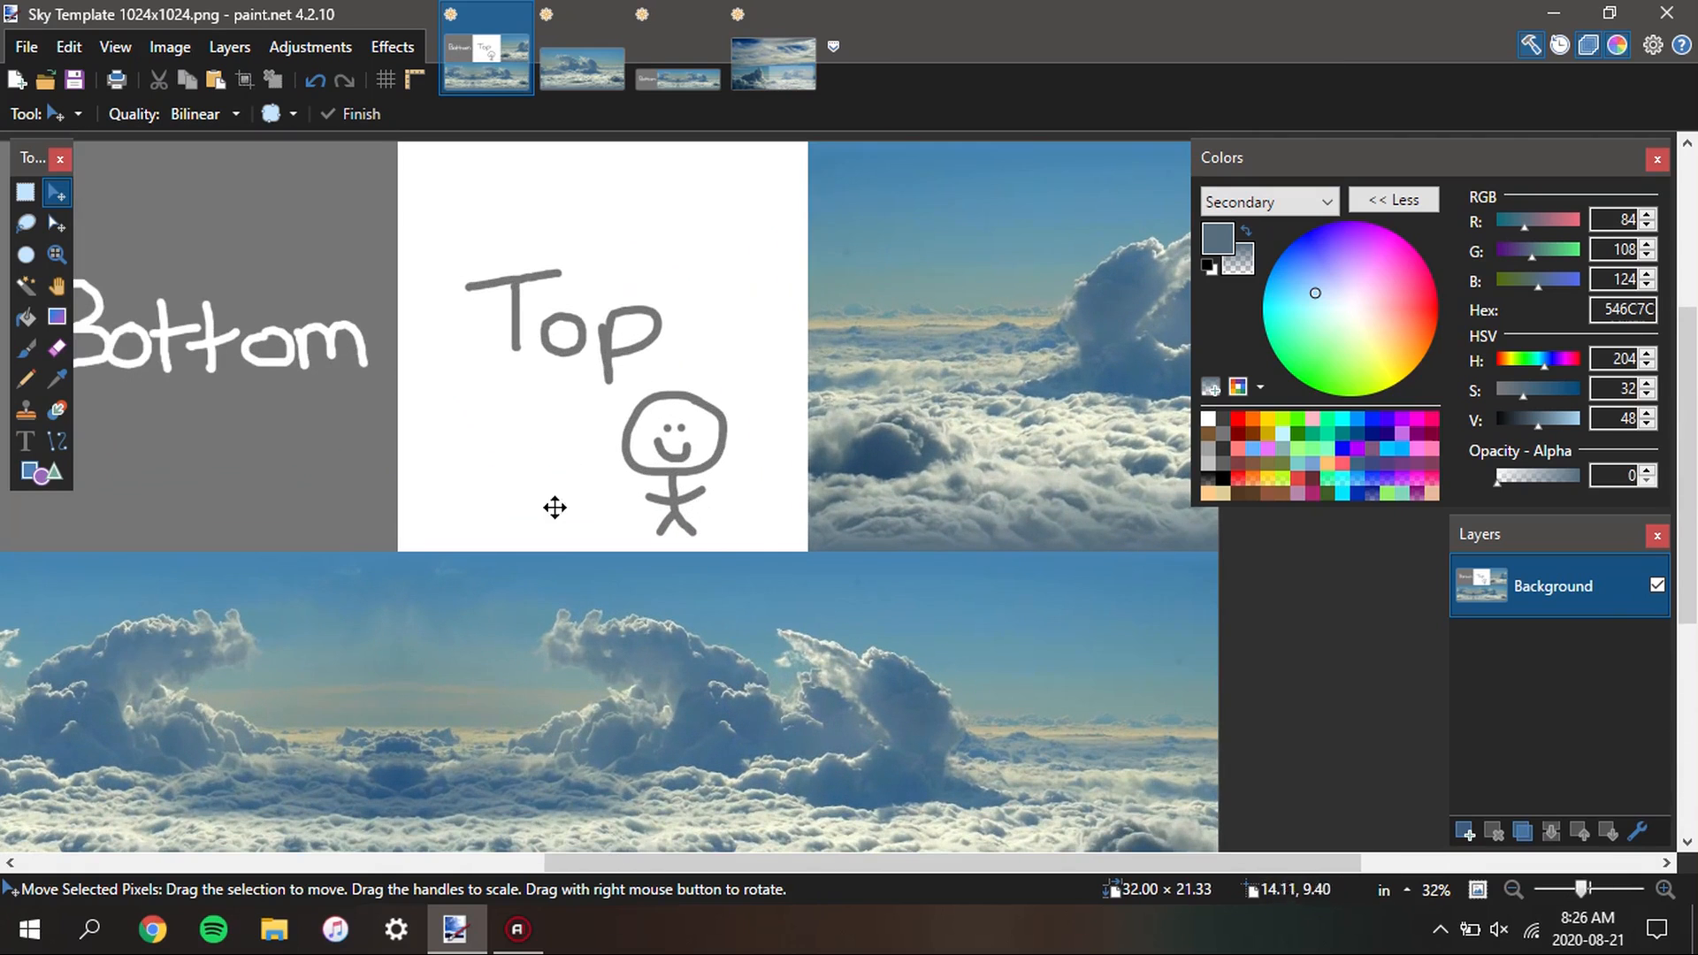
scroll(701, 534, "down", 1)
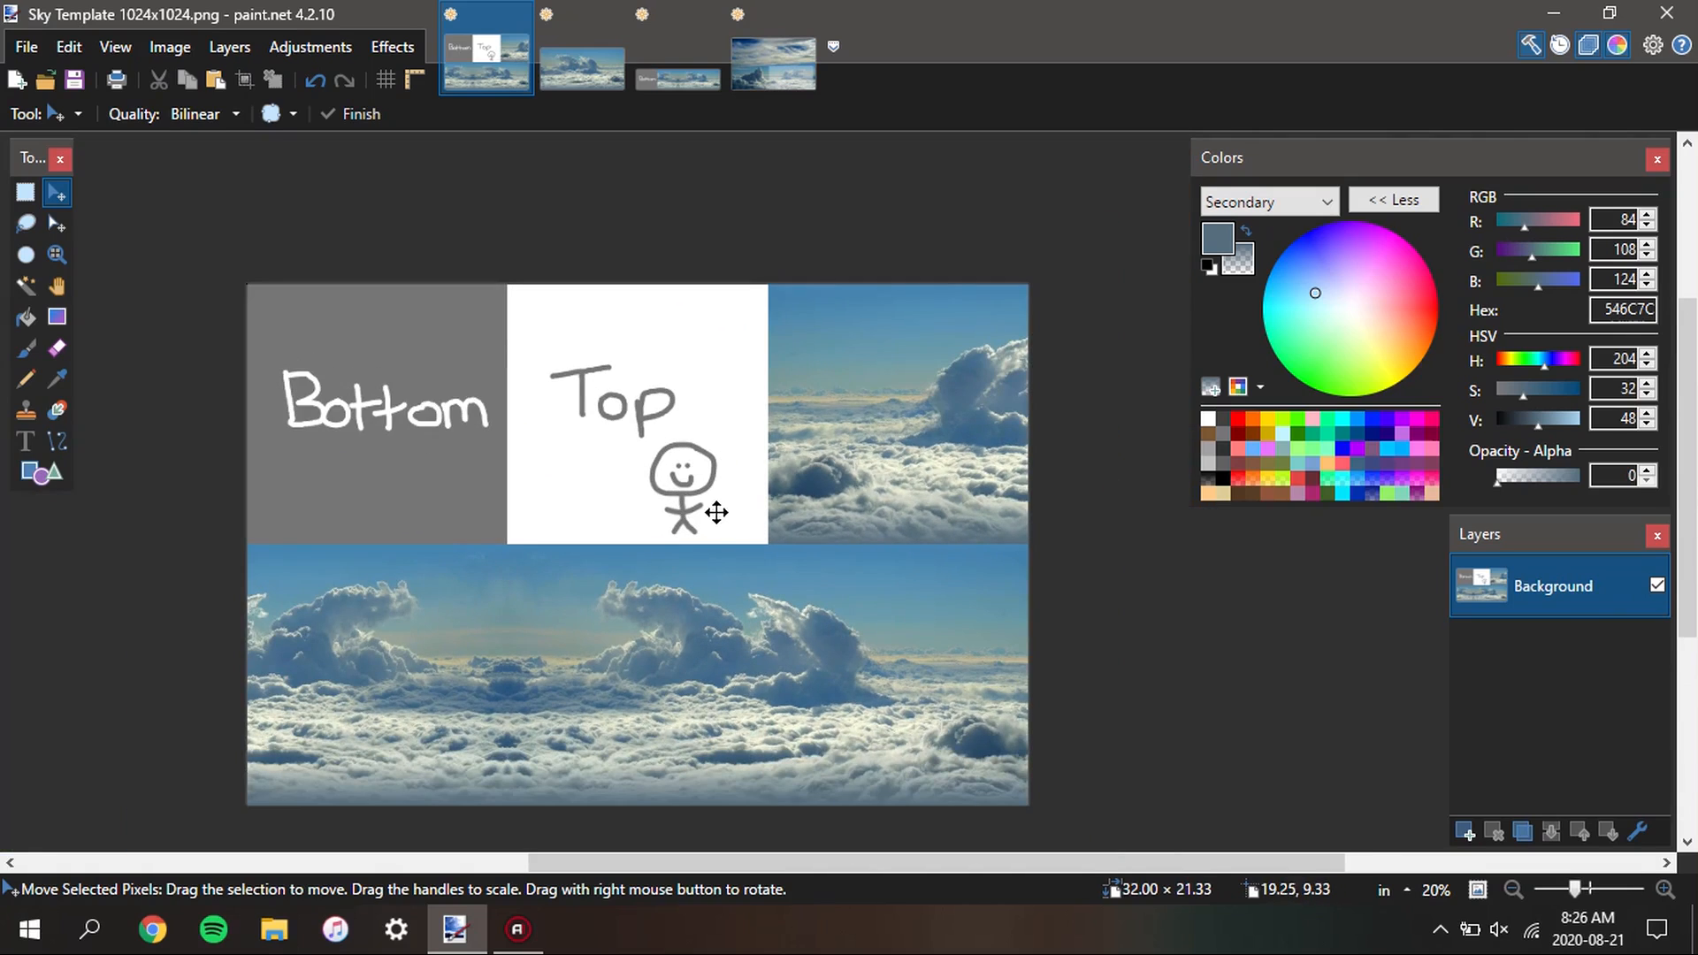
key("s")
key("s")
key("s")
key("s")
left_click(743, 511)
scroll(655, 389, "up", 1)
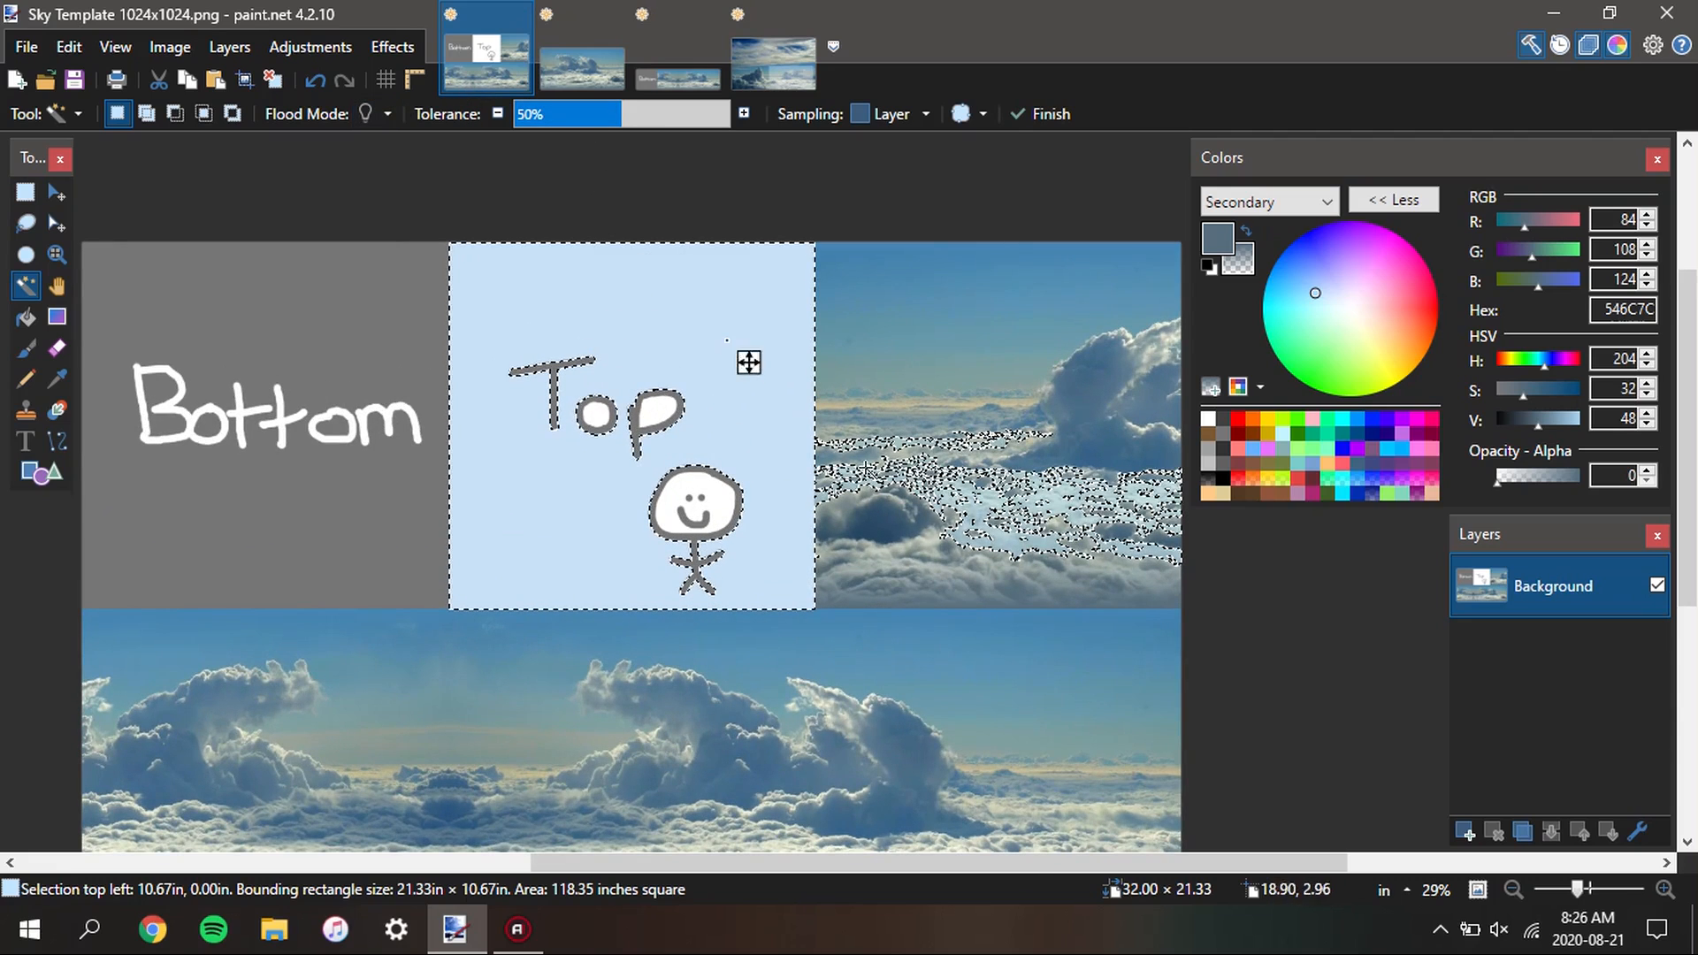
key("s")
key("ctrl+d")
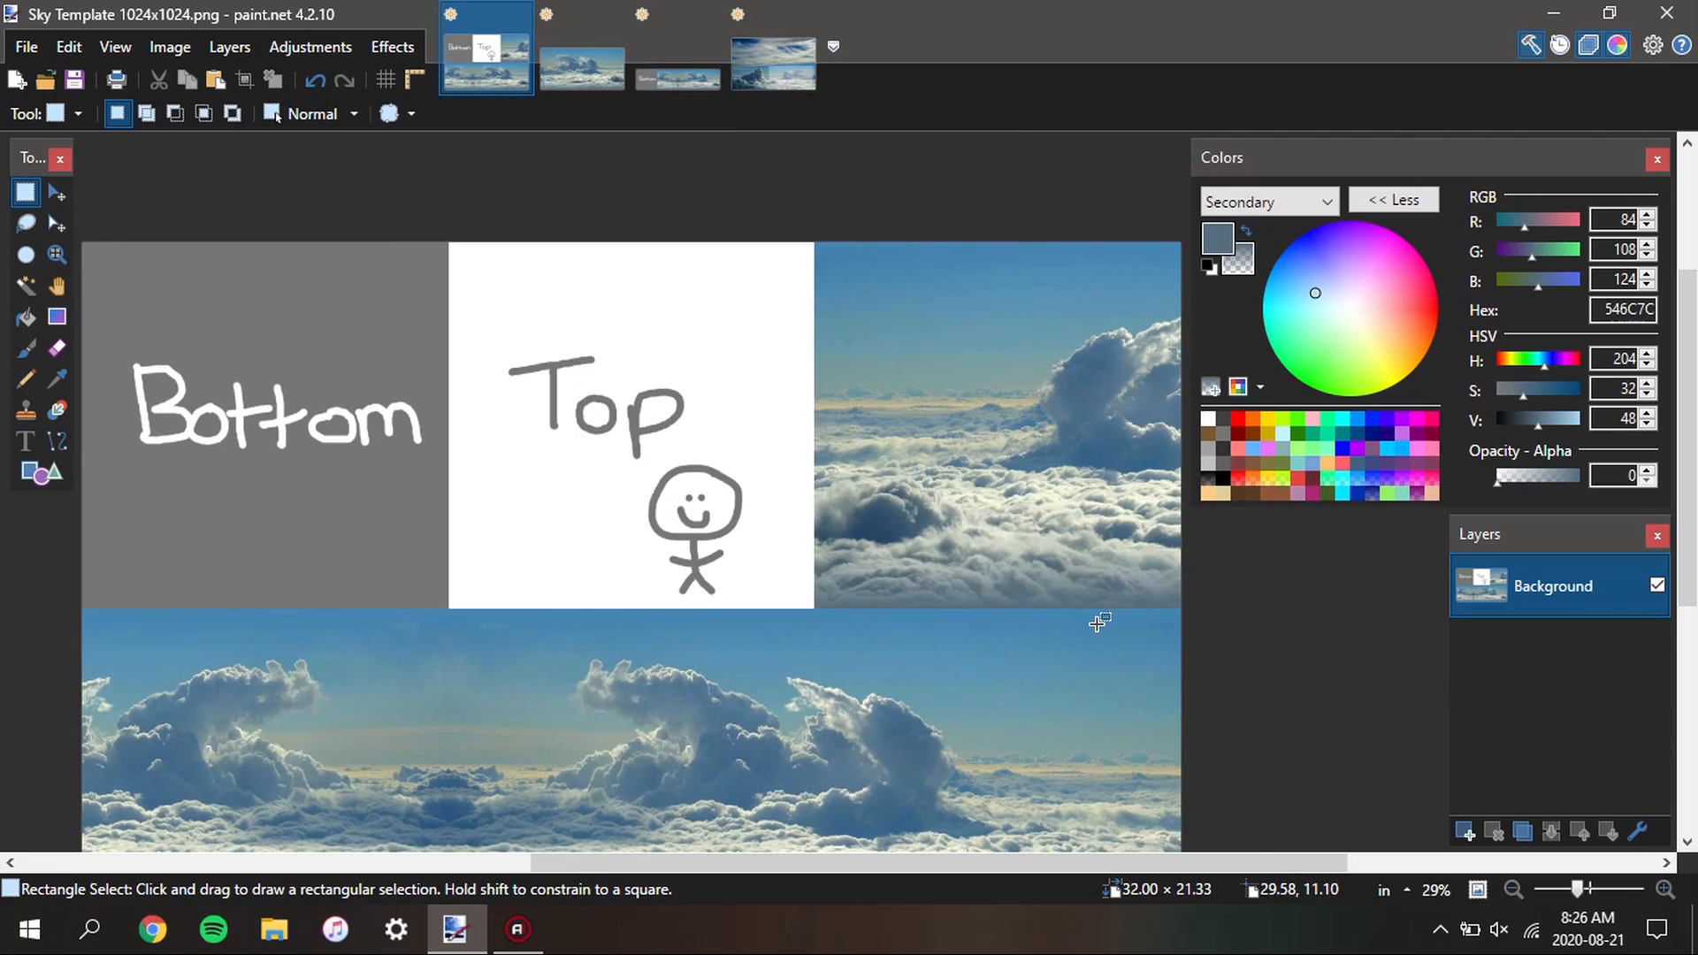
scroll(734, 473, "up", 1)
key("s")
key("s")
key("s")
left_click(777, 448)
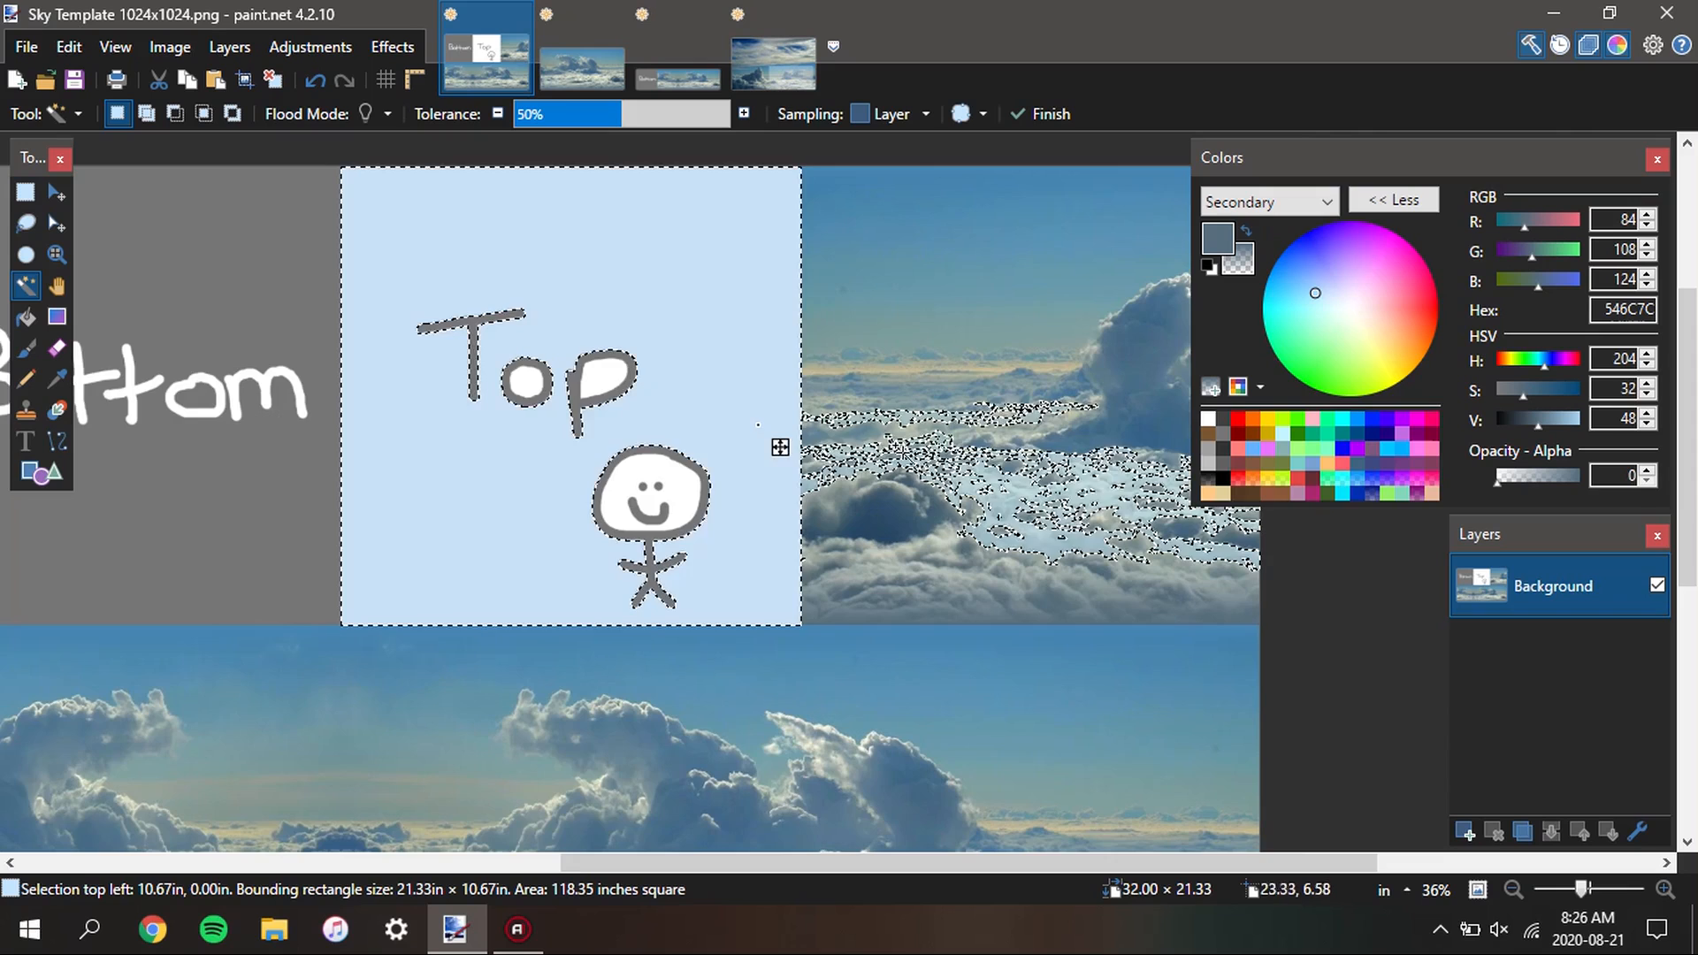
scroll(696, 431, "up", 2)
key("s")
key("ctrl+d")
Select the full 10.67 × 10.67 in Top square of the sky template with Rectangle Select, matching its corners exactly
scroll(895, 534, "up", 2)
scroll(769, 557, "up", 10)
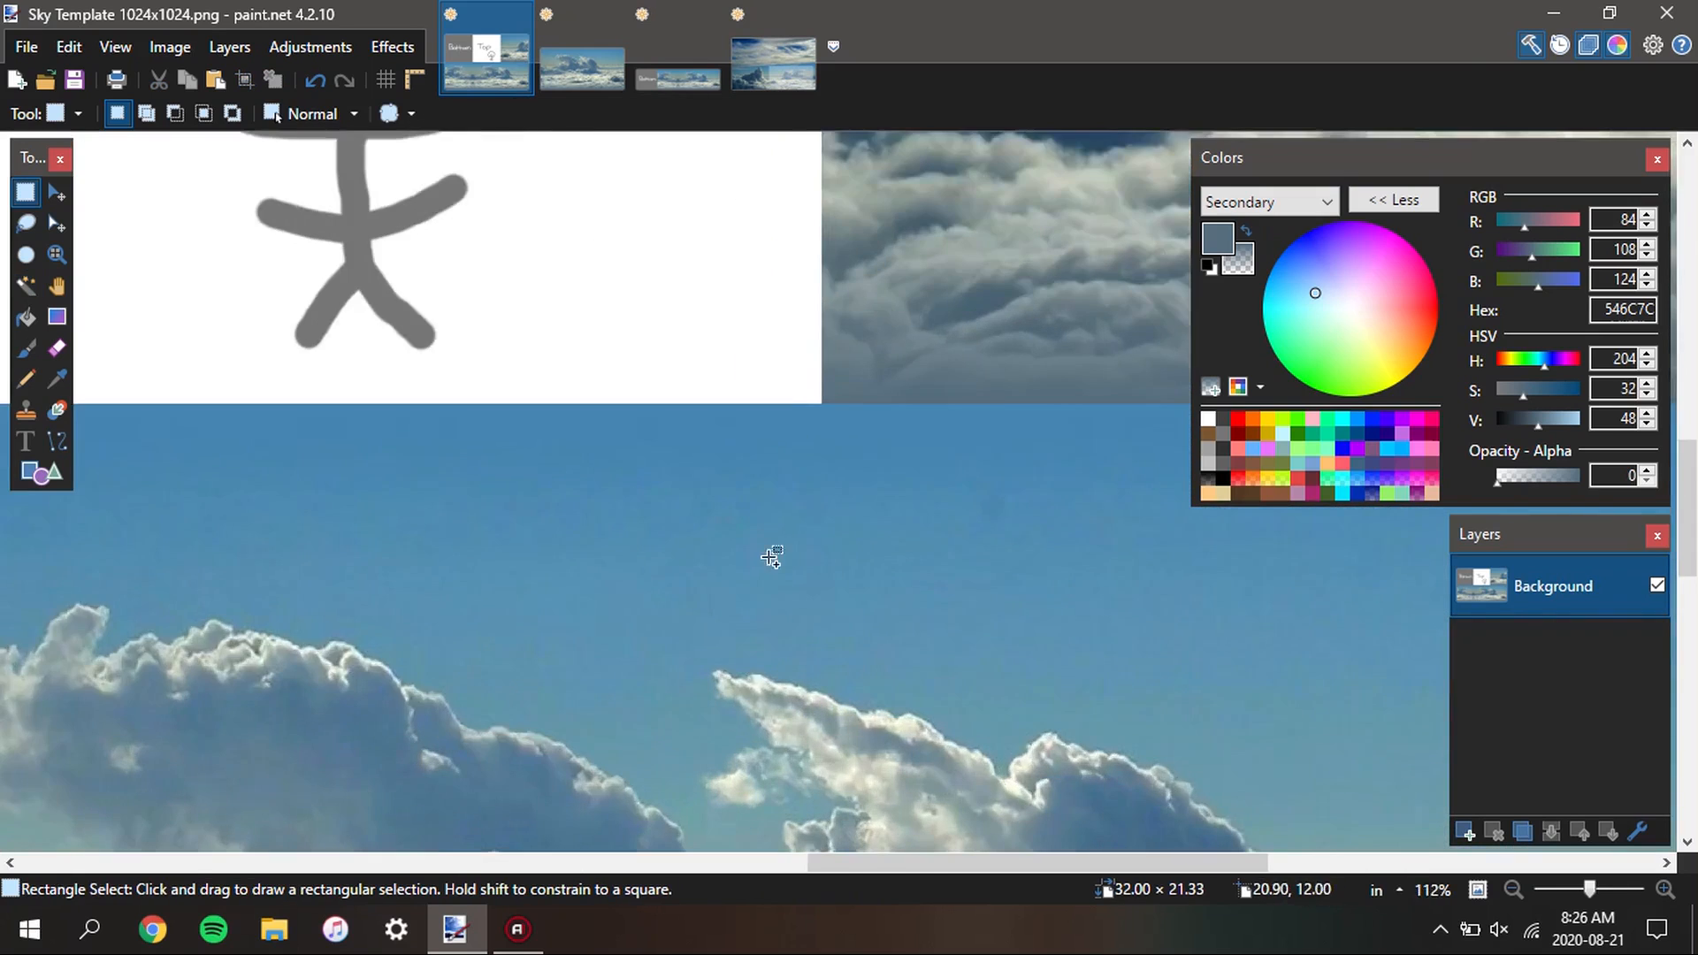
scroll(851, 520, "up", 1)
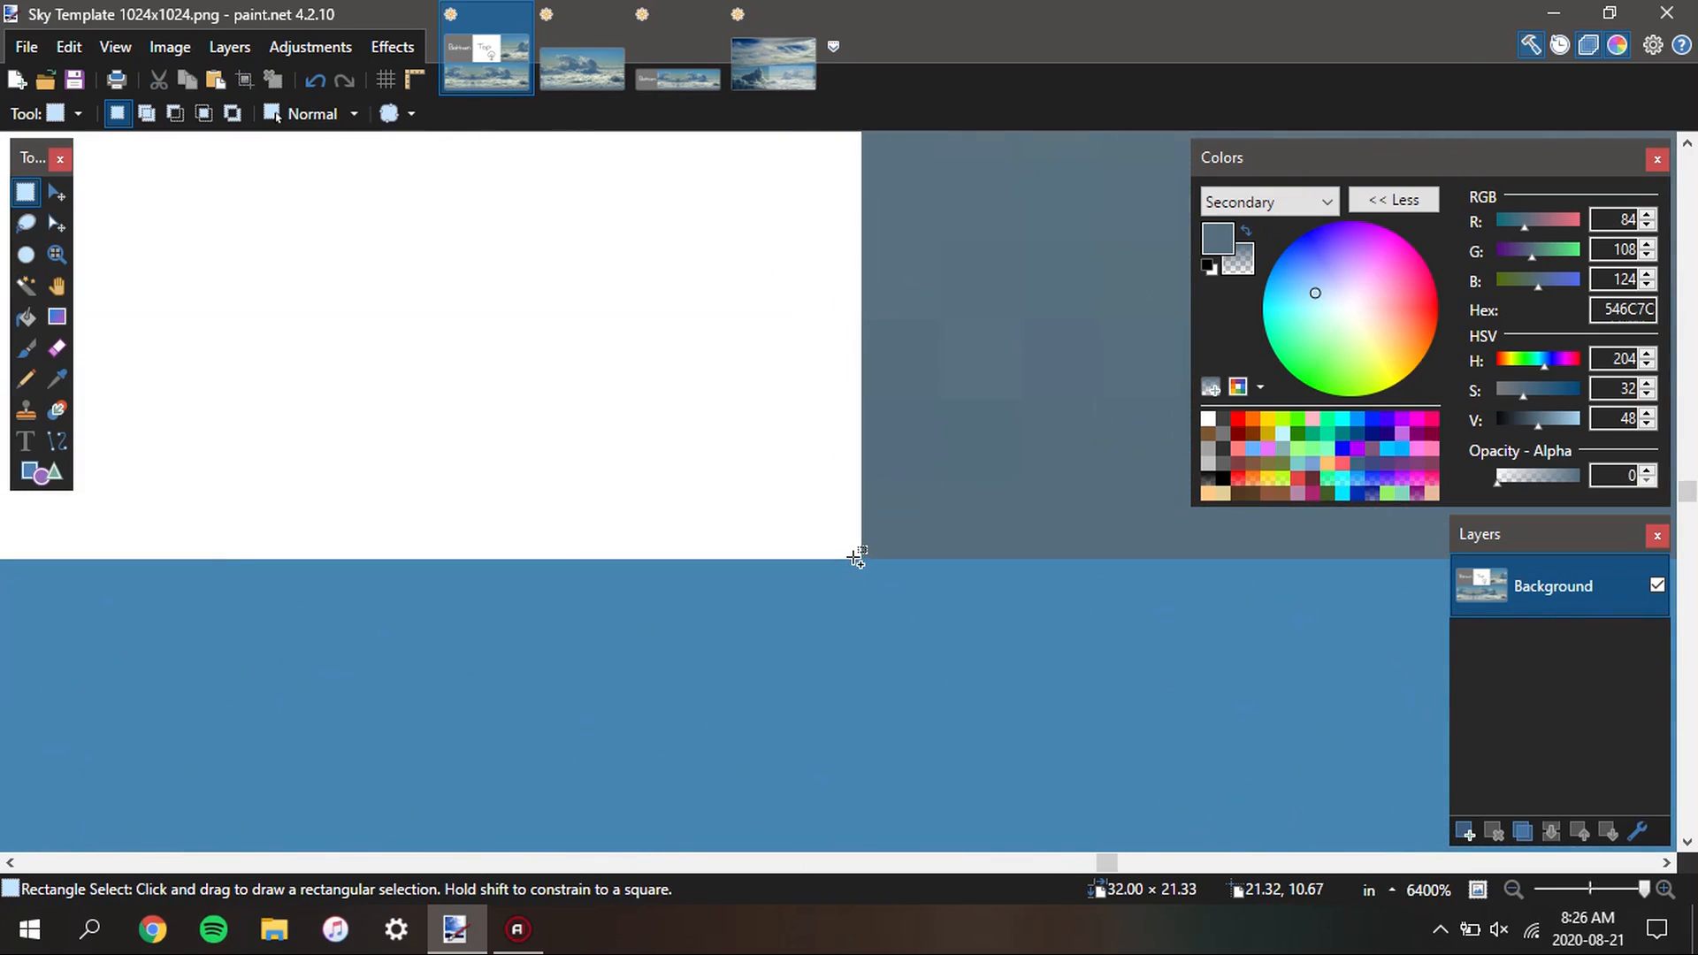
left_click_drag(858, 549, 864, 599)
scroll(865, 599, "down", 1)
scroll(864, 599, "down", 15)
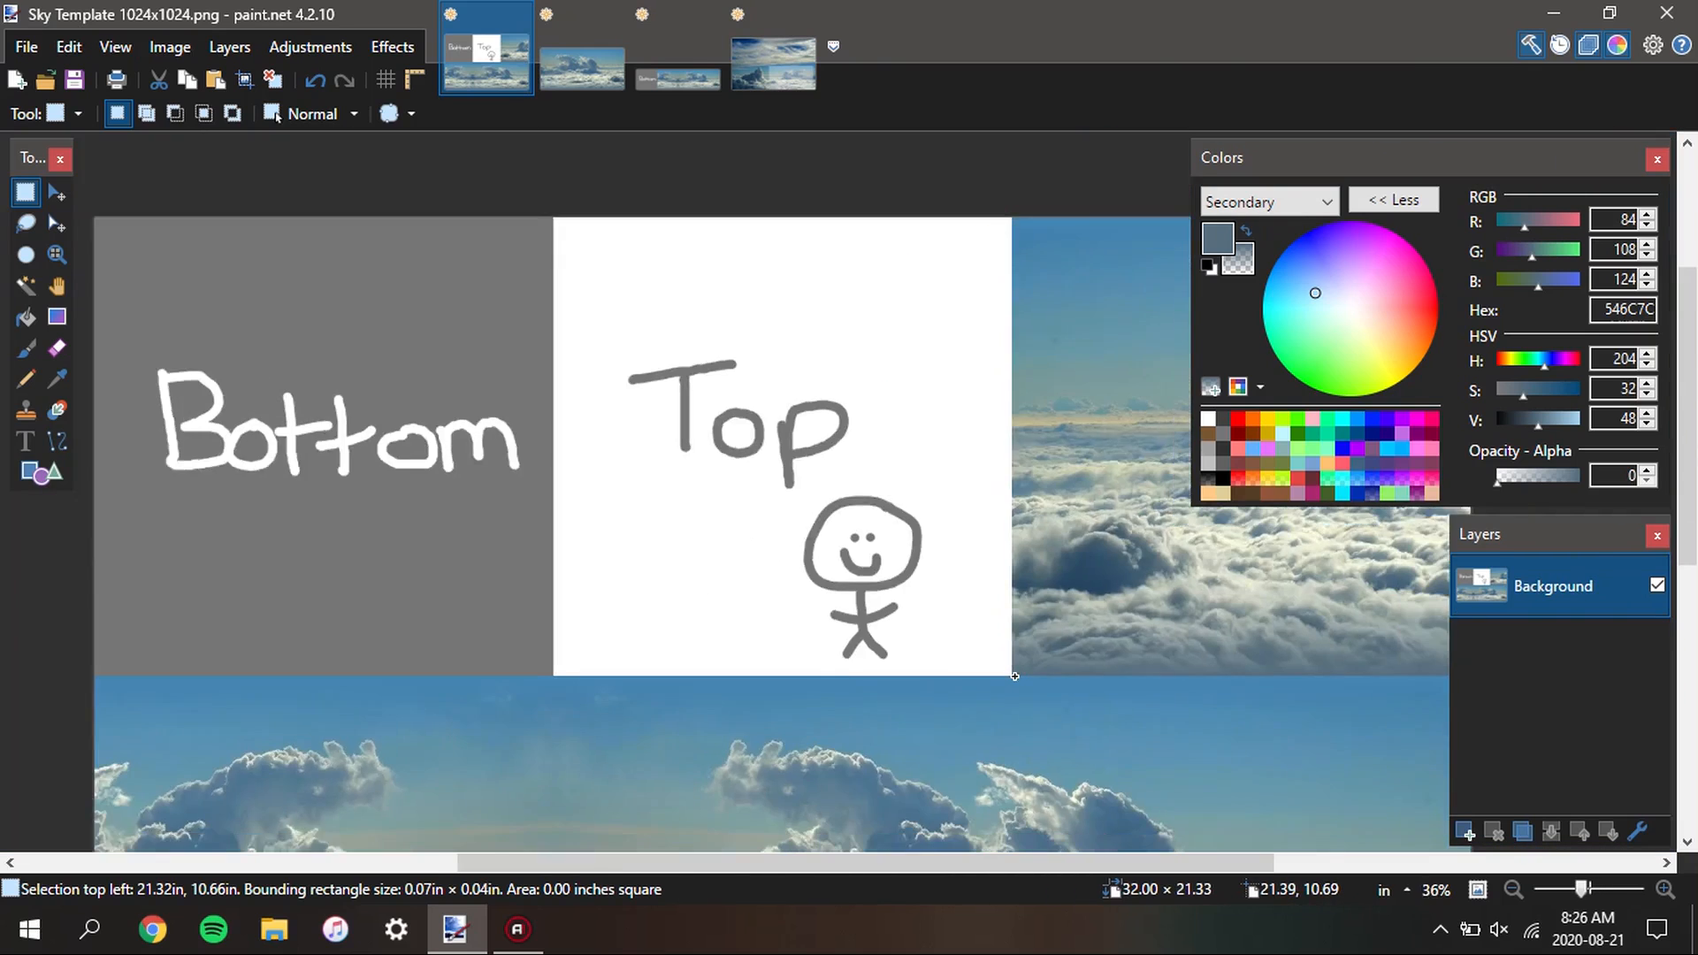
left_click_drag(1014, 677, 733, 284)
scroll(686, 349, "up", 5)
scroll(644, 265, "up", 12)
scroll(724, 303, "up", 3)
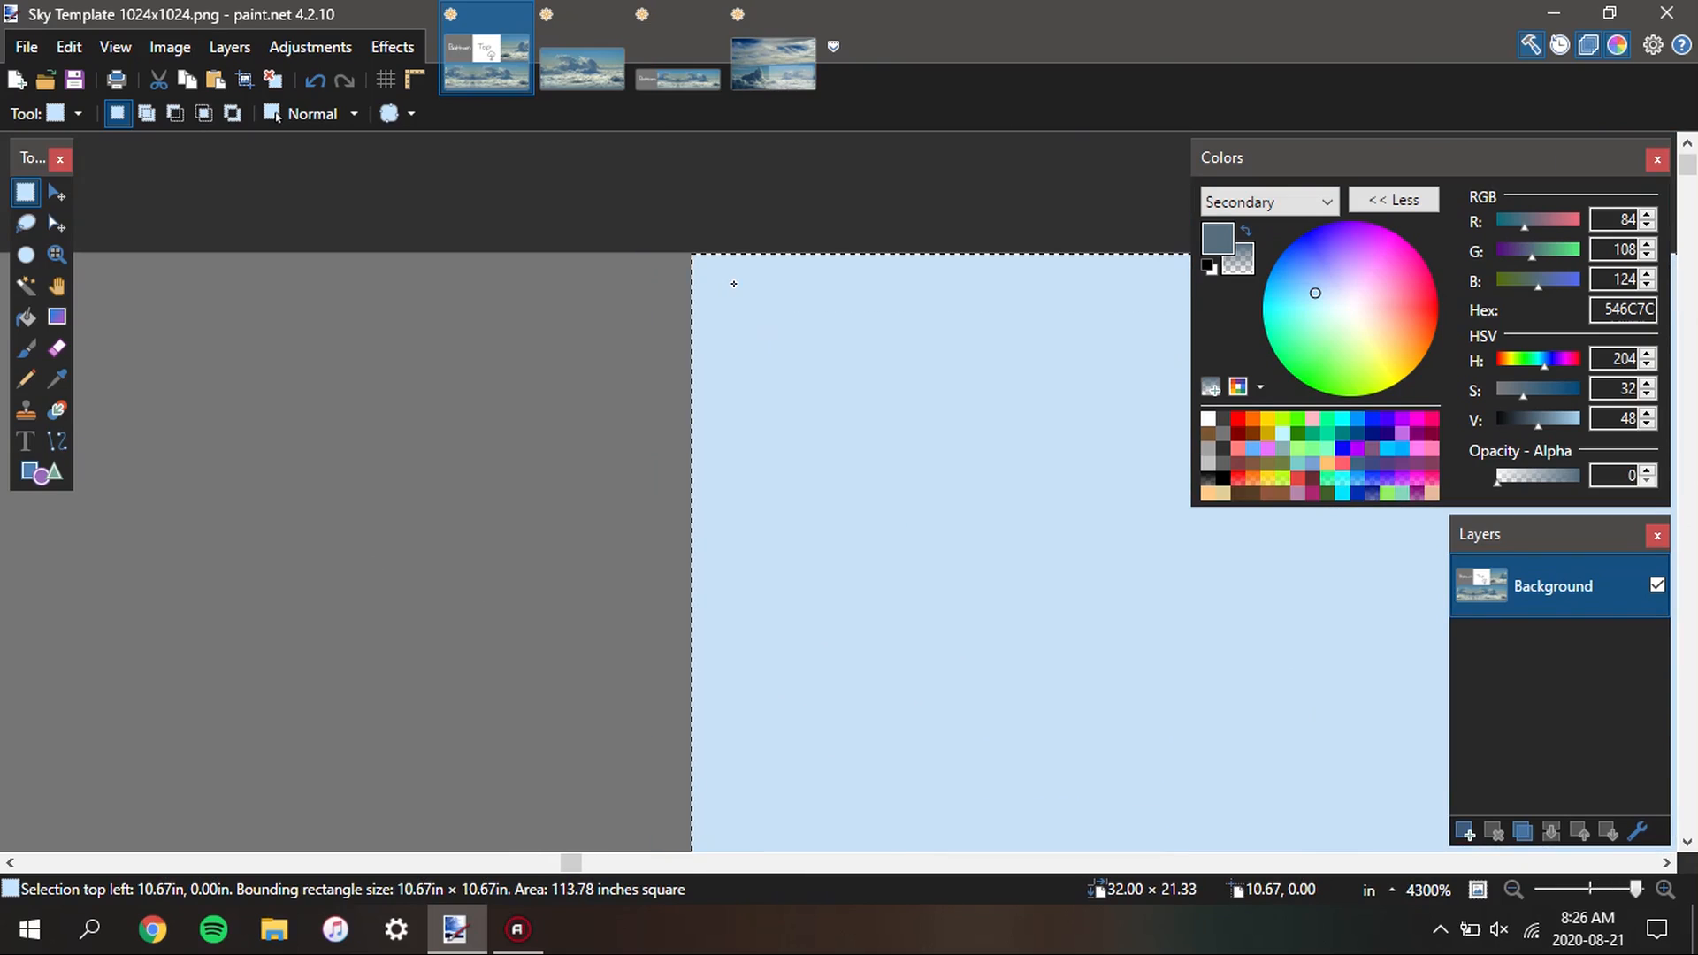
scroll(731, 280, "down", 20)
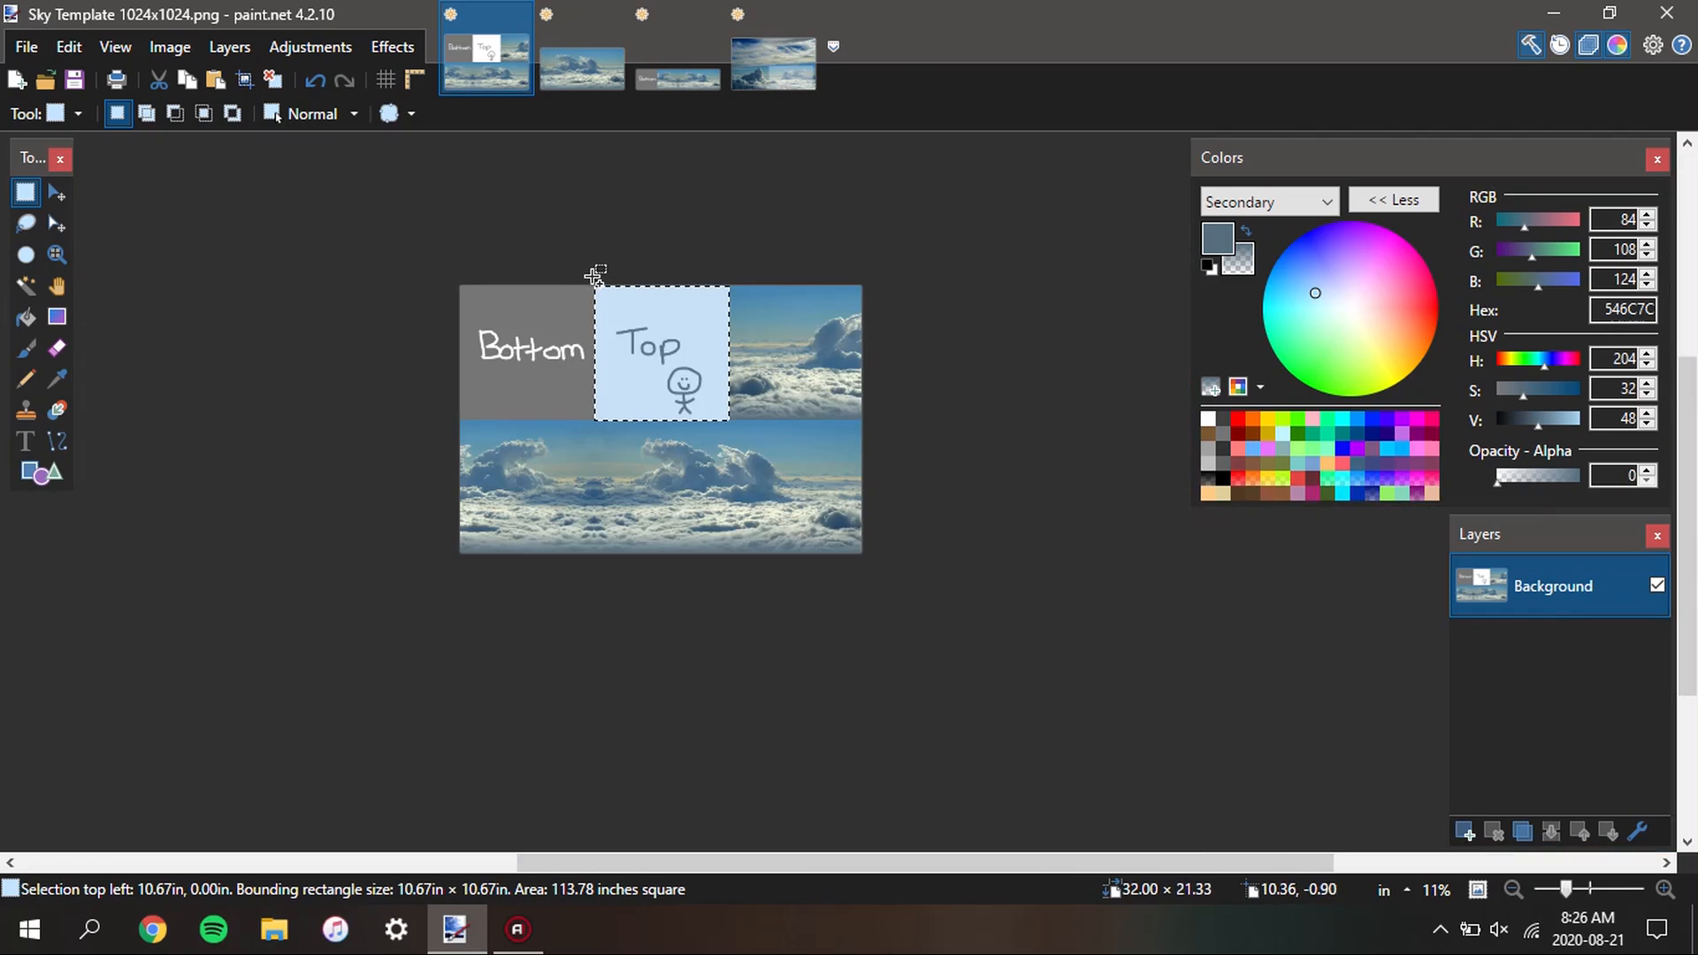
Fill the selected Top square with blue-grey 556D7D on a new layer and make white the primary color
left_click(1465, 831)
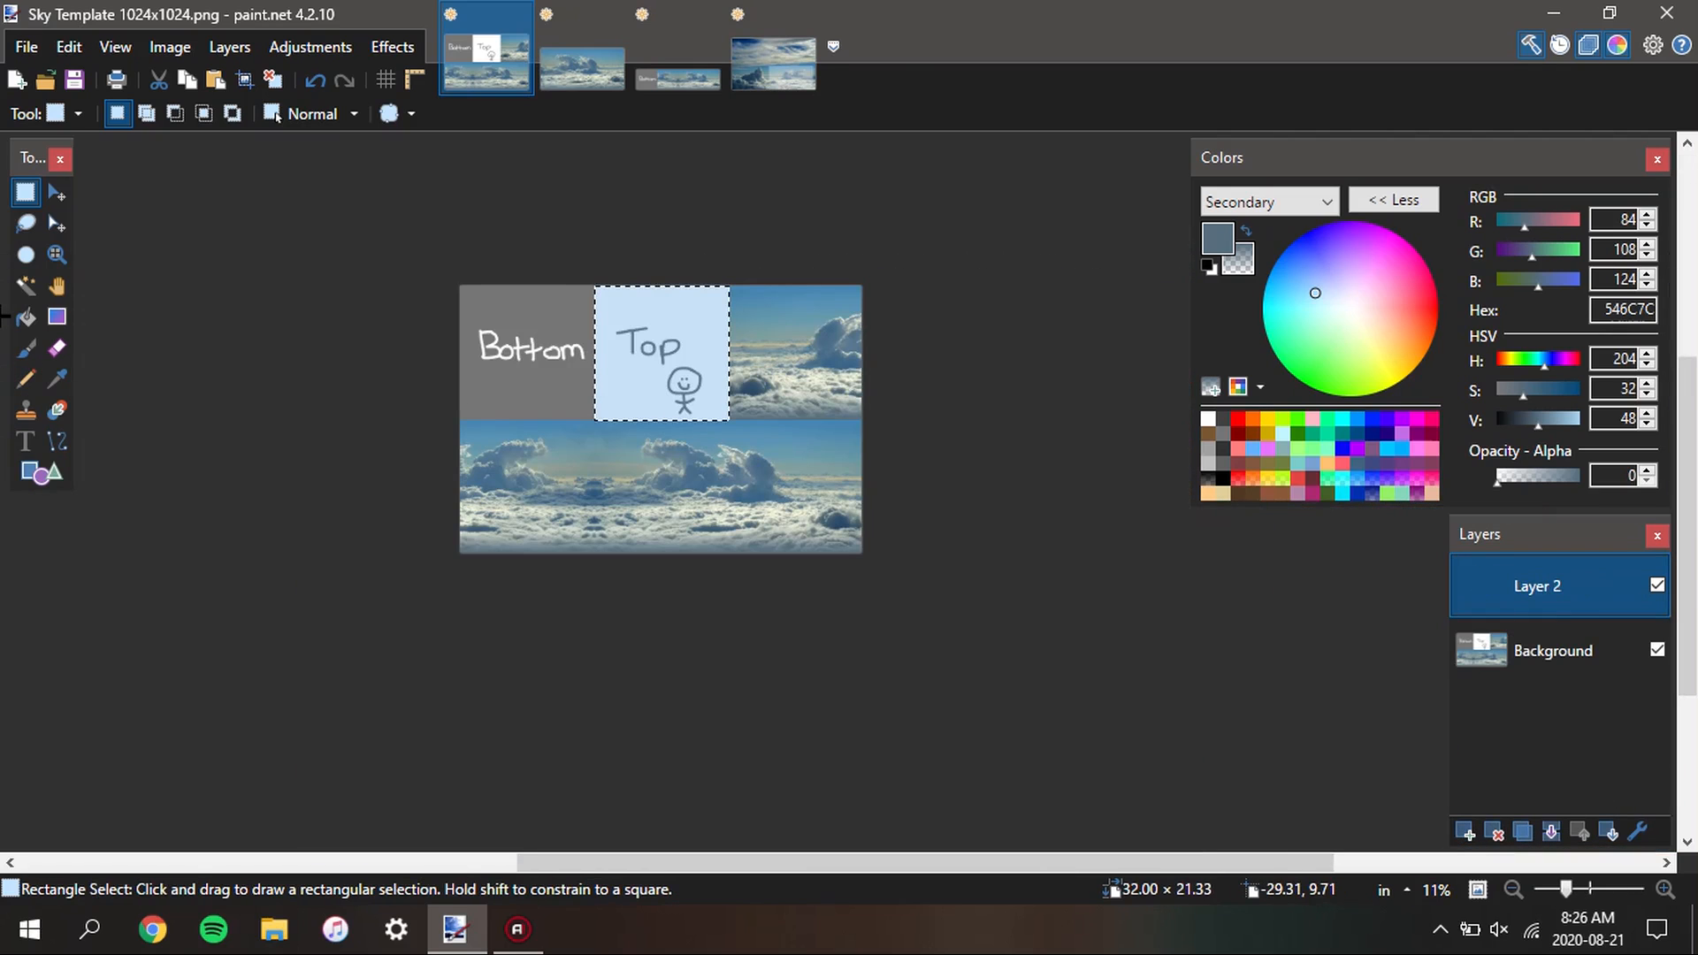
scroll(708, 389, "up", 2)
key("f")
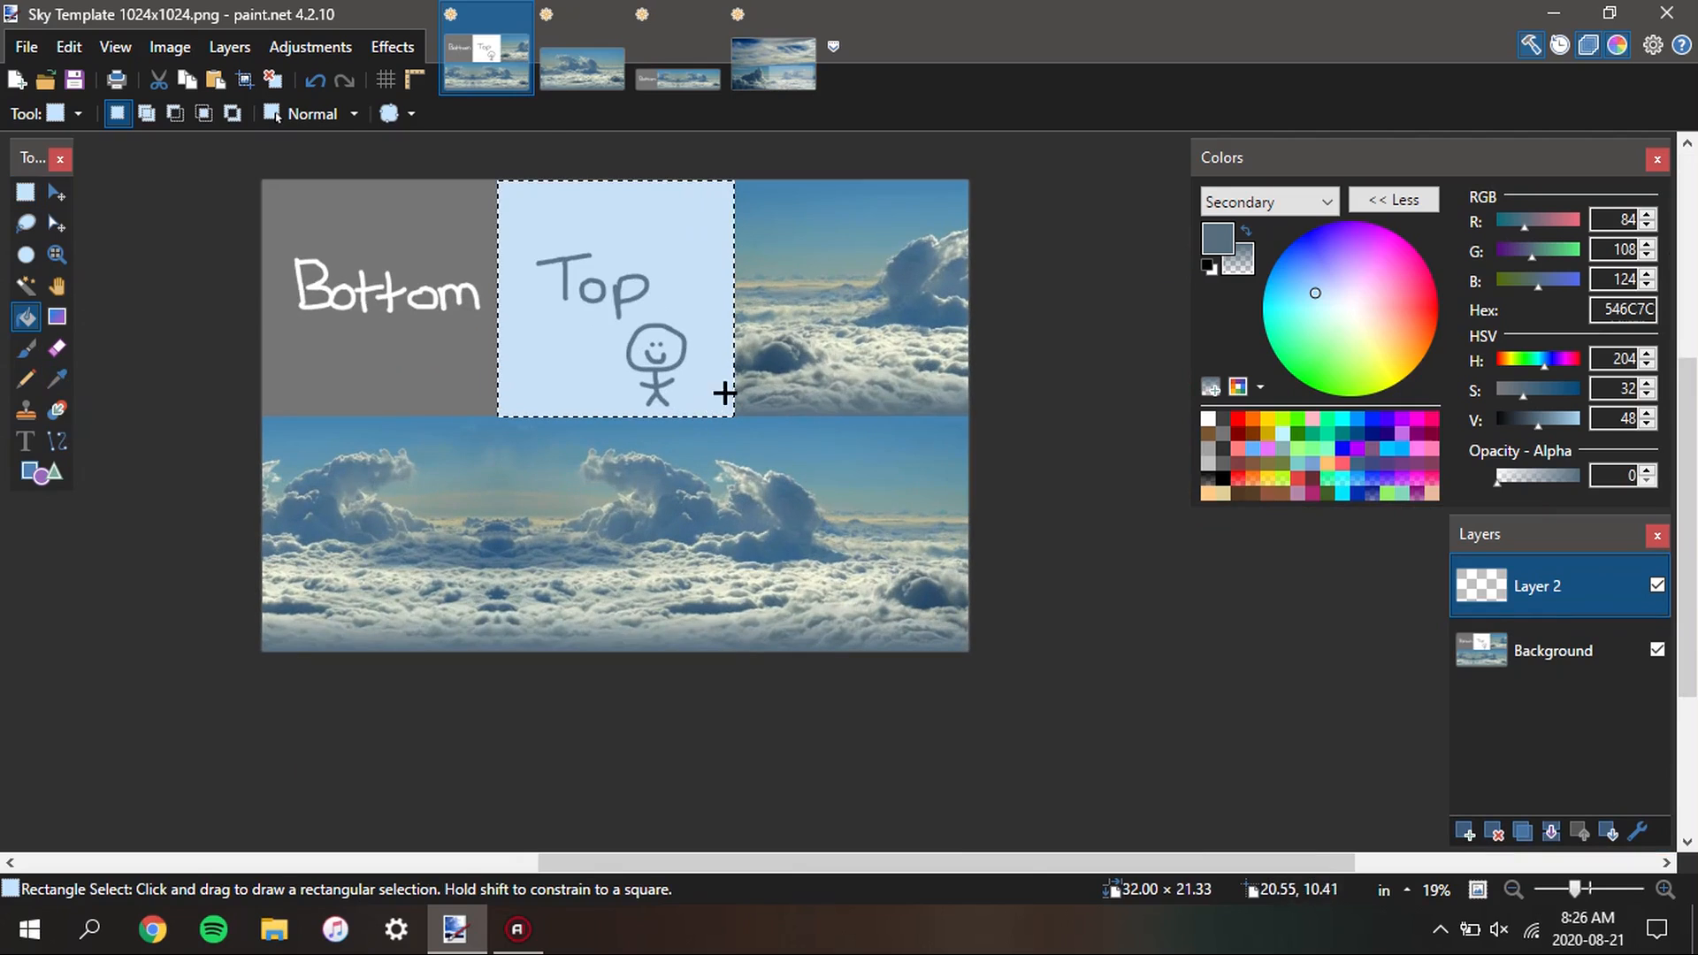
right_click(1208, 418)
left_click(612, 301)
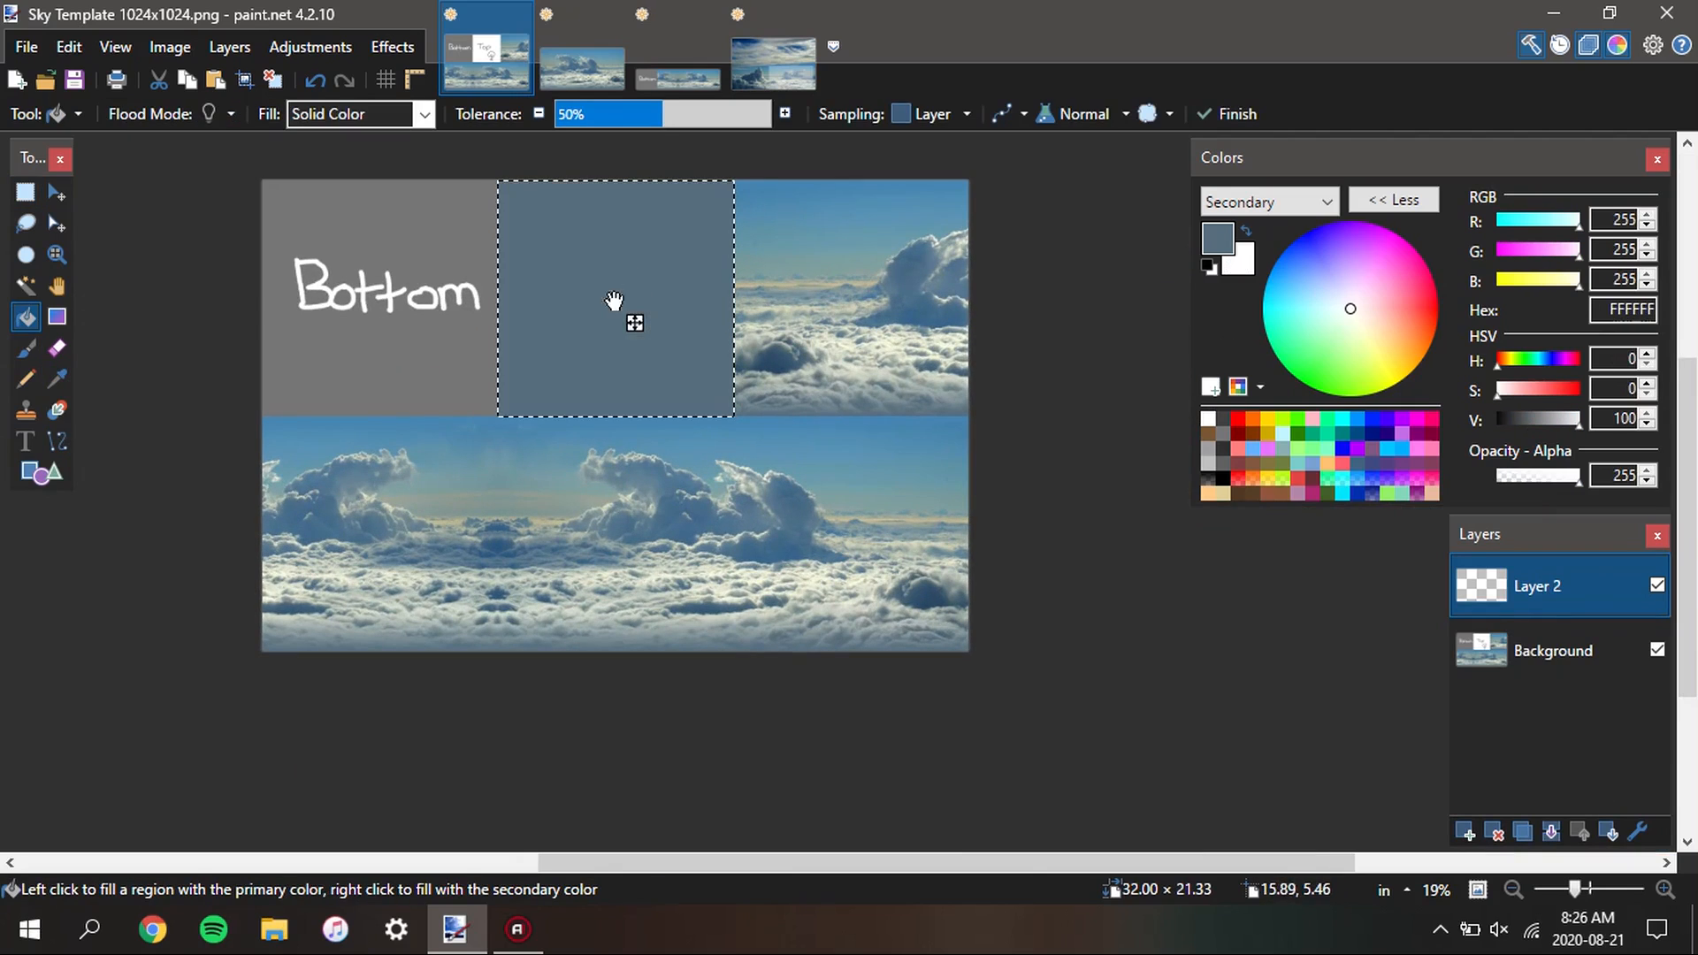
key("x")
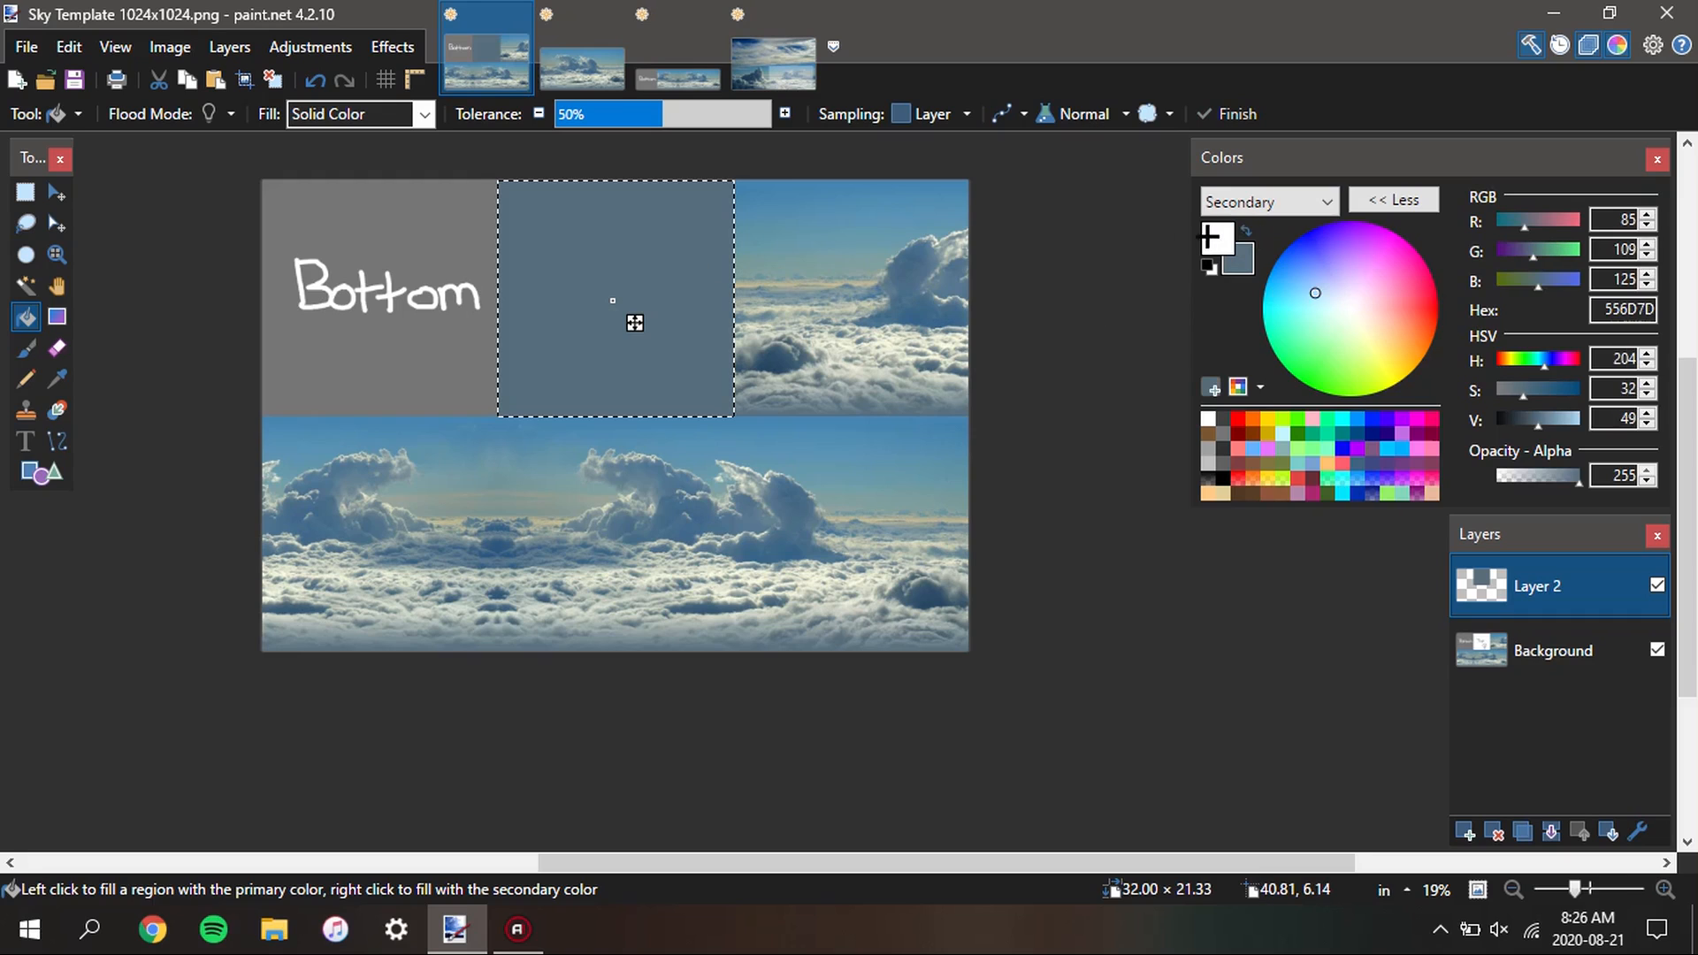
Fill the selected Top square with white on Layer 2
left_click(635, 322)
key("s")
scroll(1121, 510, "up", 1)
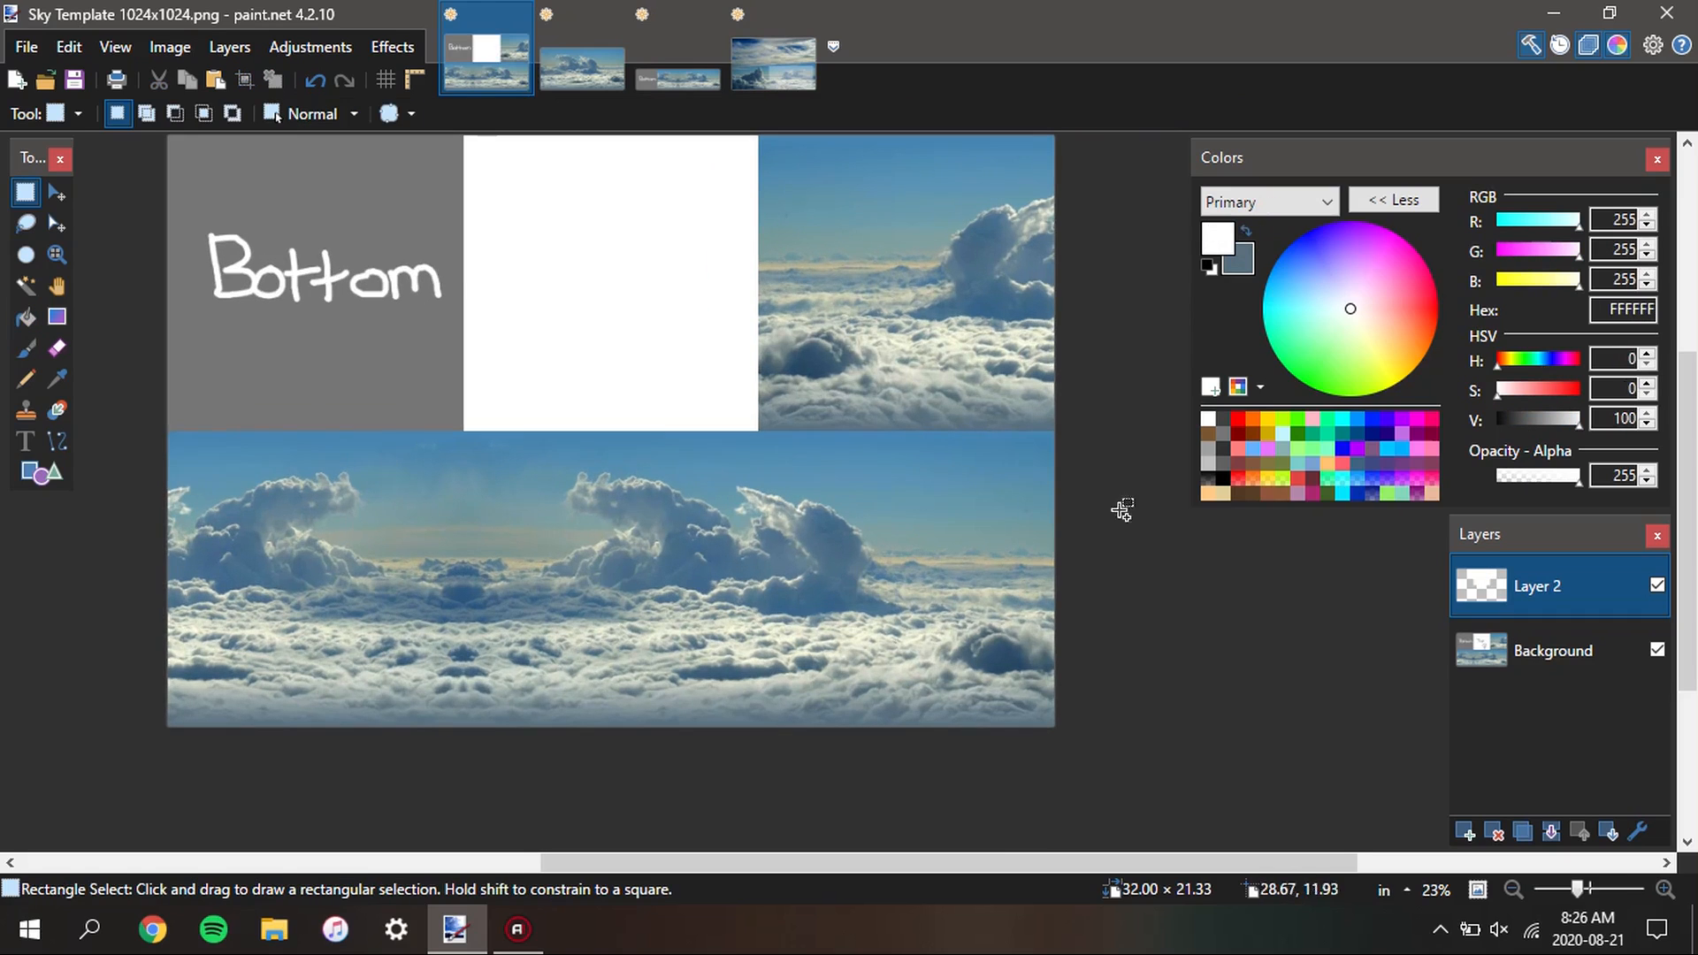
Sample sky blue 4585B2 from the upper edge of the Front face on the Background layer as primary and secondary color
left_click(1565, 653)
key("k")
scroll(766, 442, "up", 10)
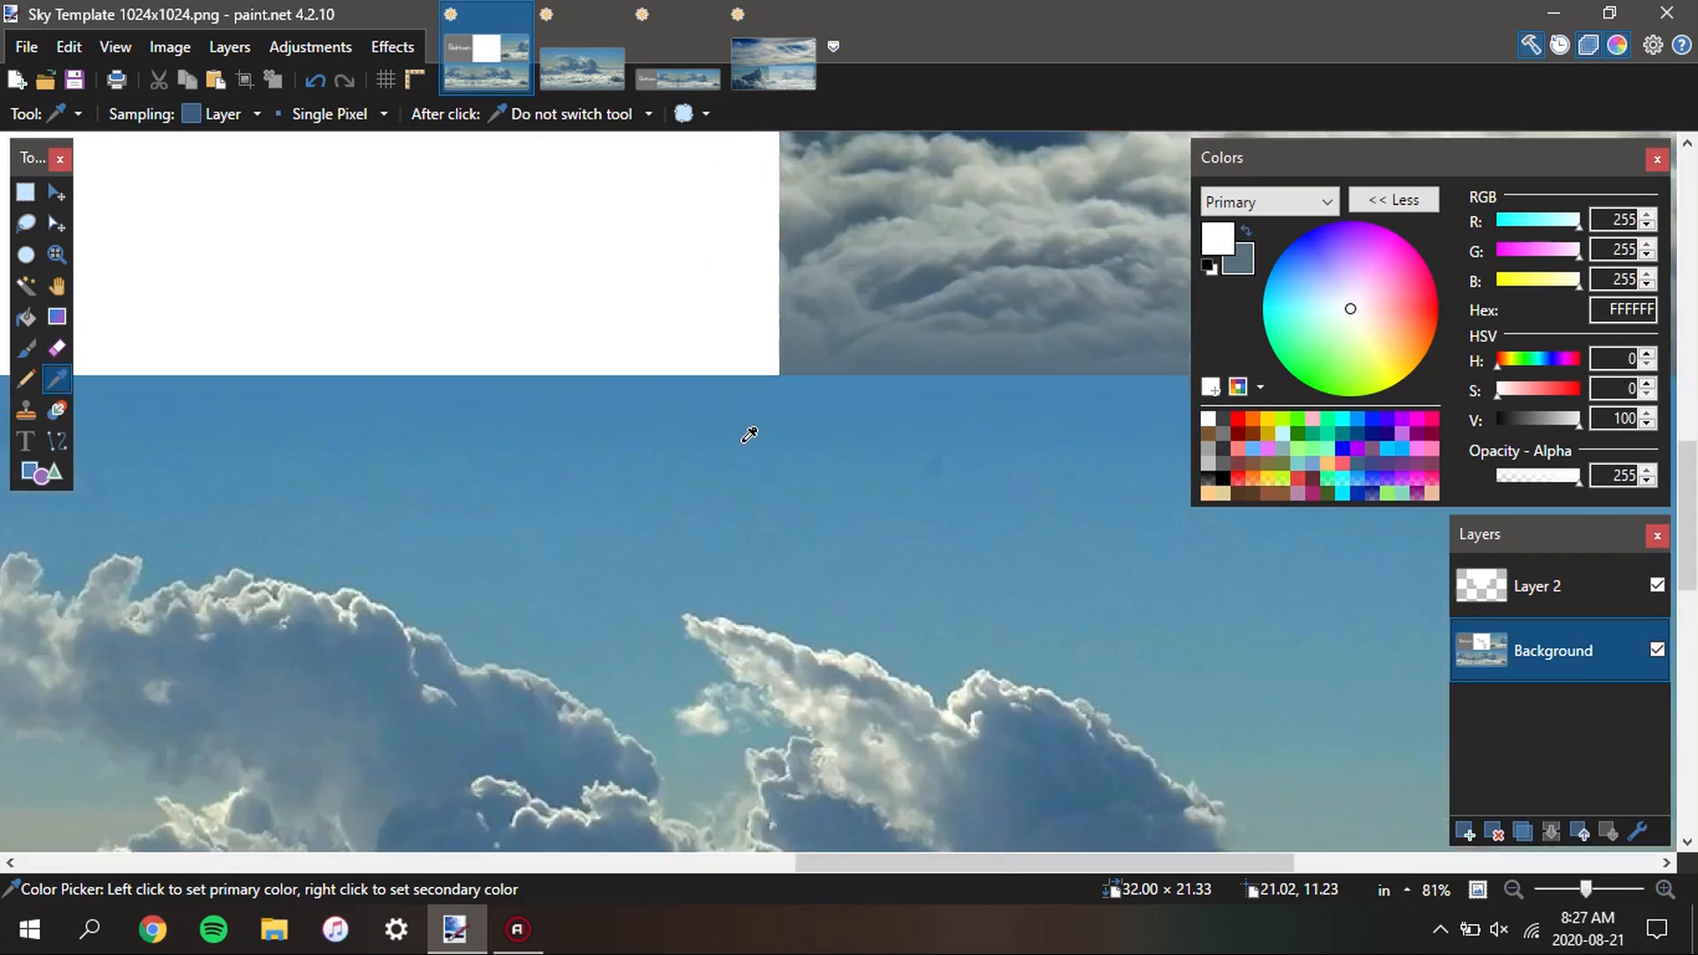
left_click(732, 371)
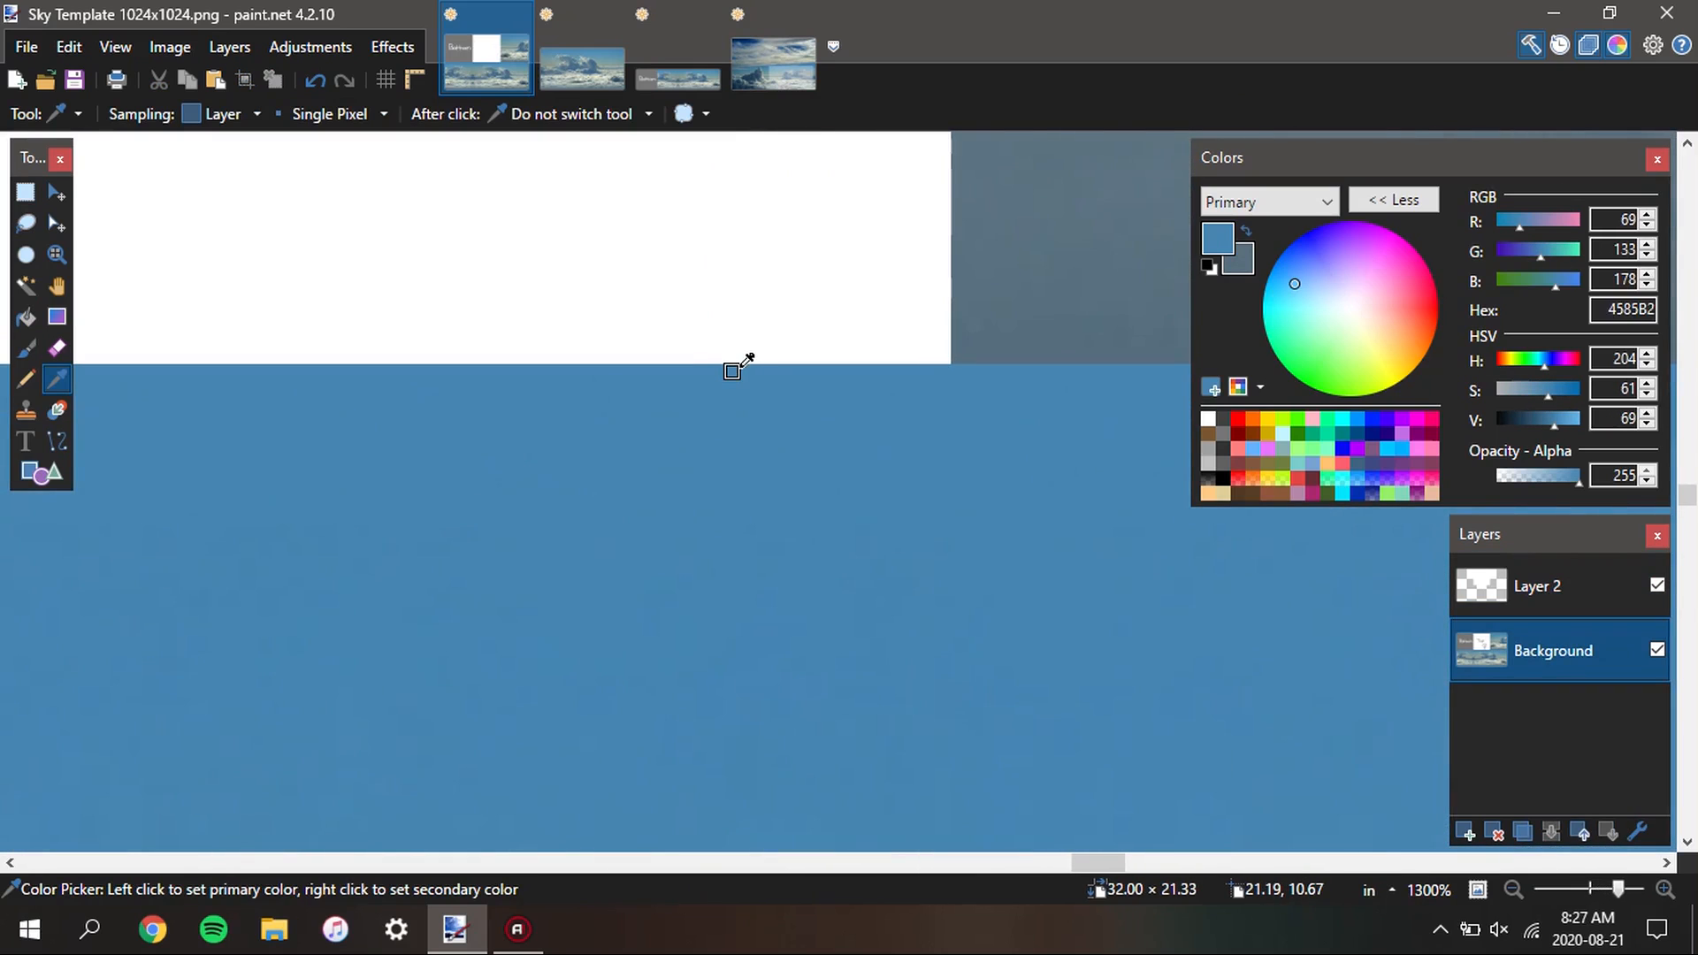
right_click(732, 371)
scroll(796, 411, "down", 7)
scroll(569, 368, "down", 5)
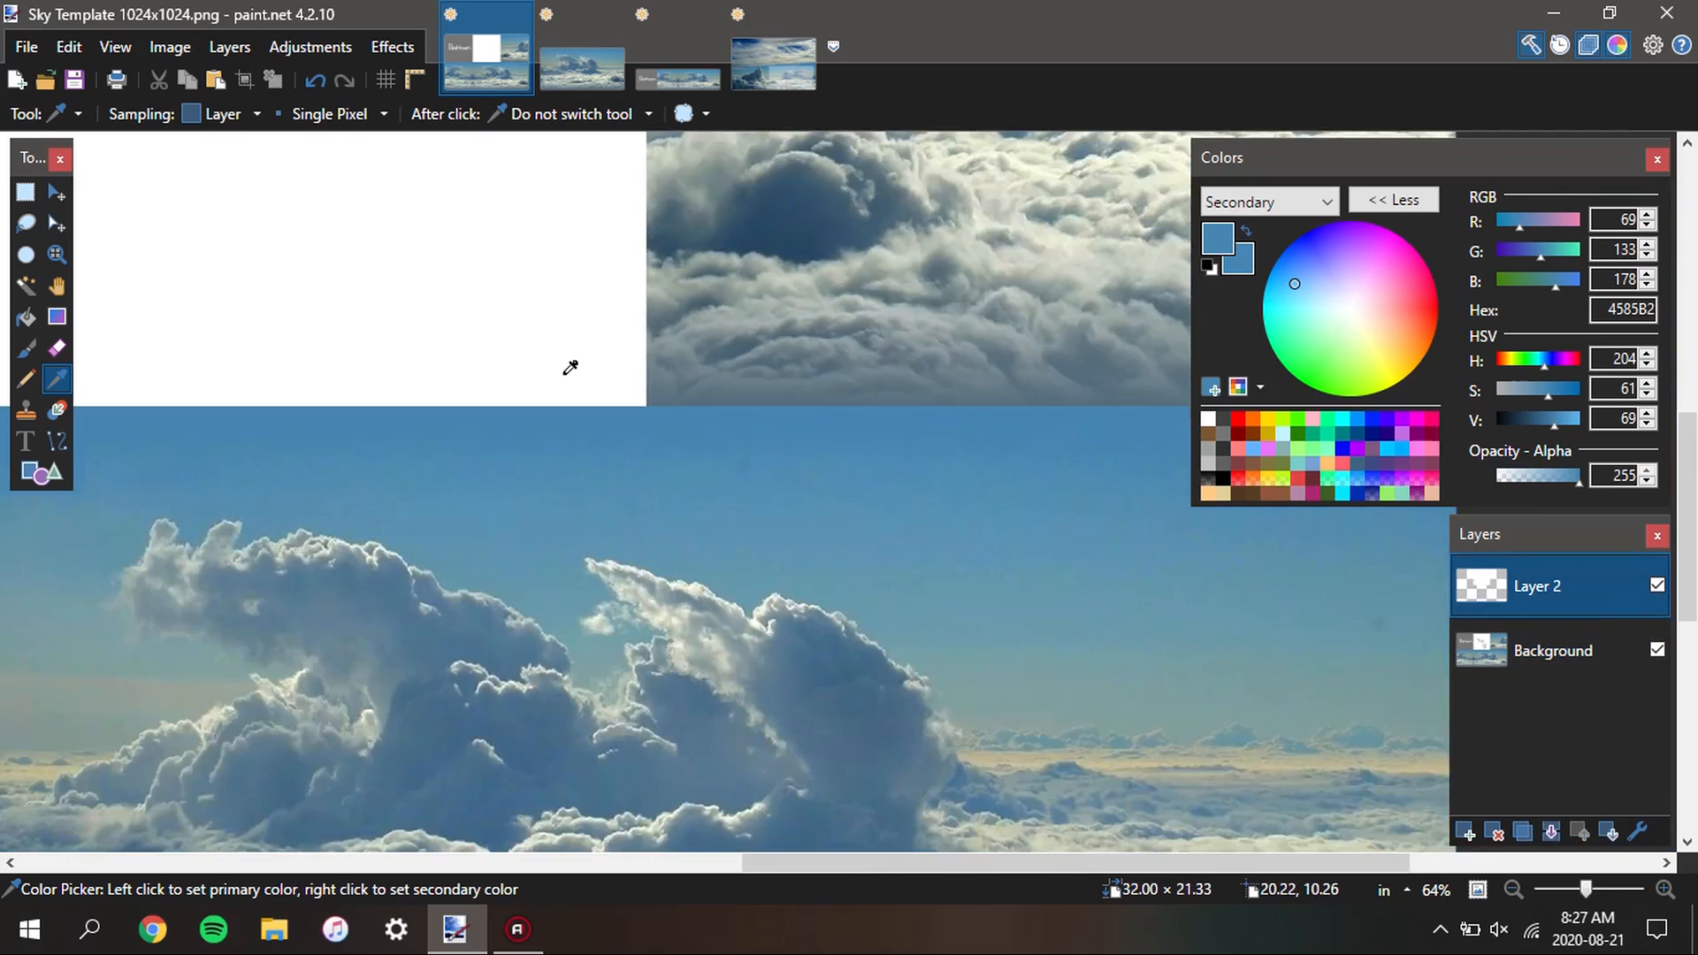
Select the Top square on Layer 2 and fill it with sky blue 4585B2
scroll(701, 504, "up", 1)
key("s")
left_click(626, 444)
key("f")
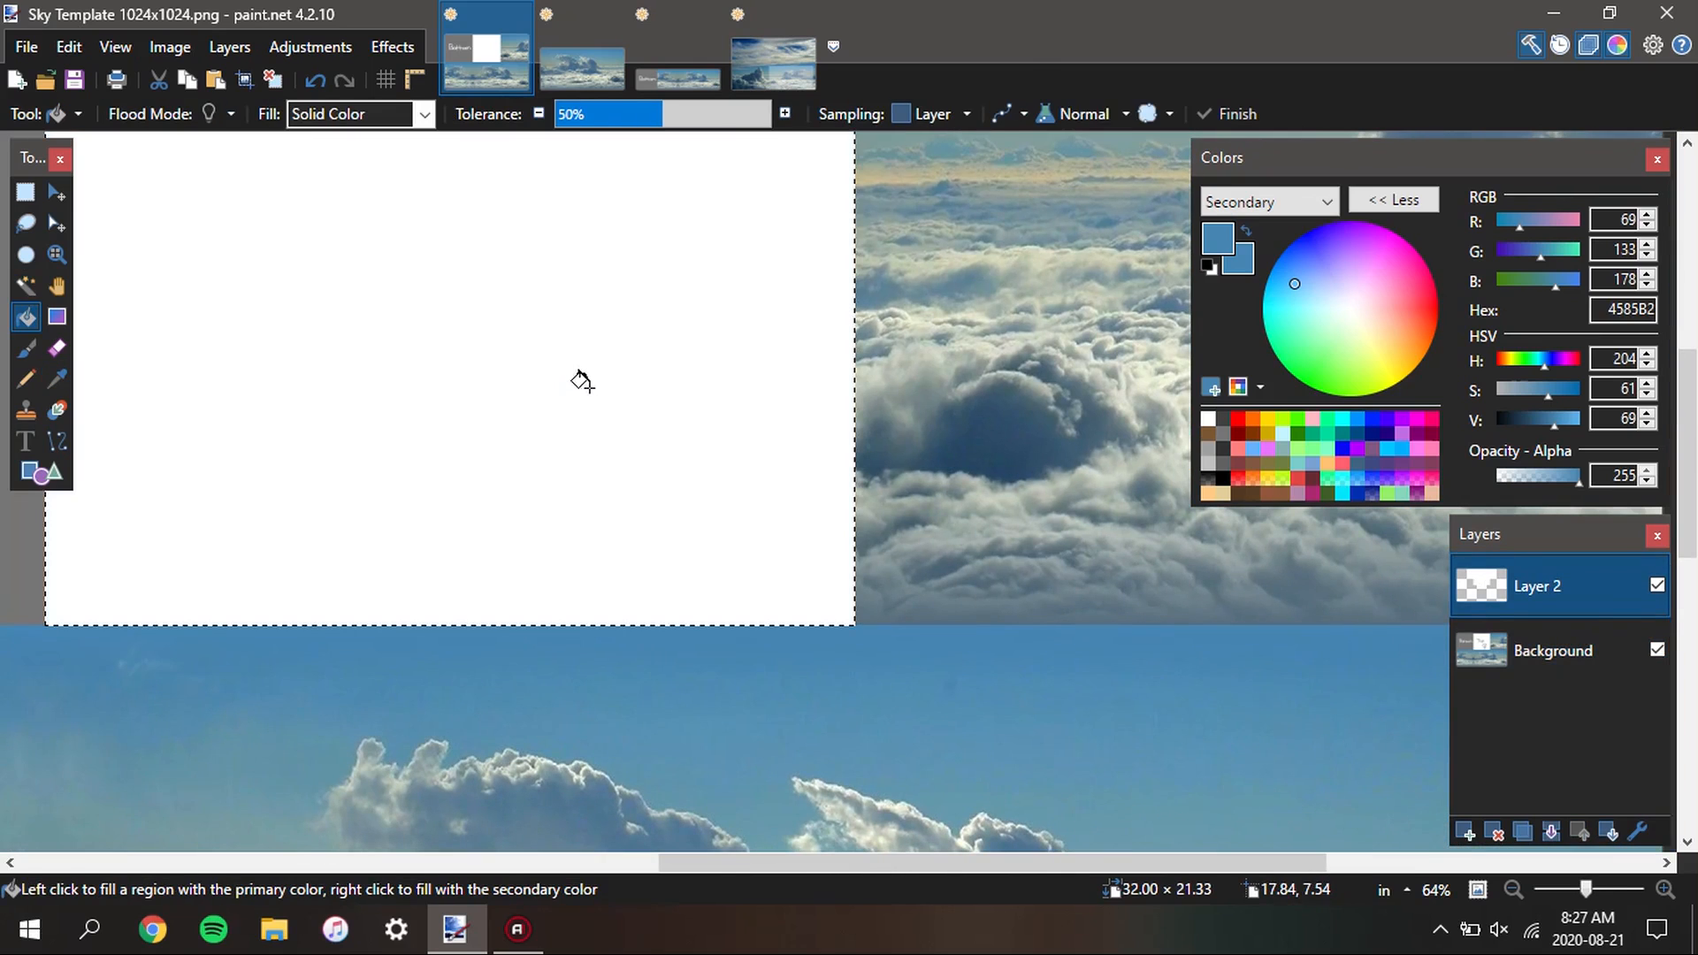
left_click(607, 390)
key("s")
scroll(918, 472, "down", 3)
scroll(918, 473, "down", 2)
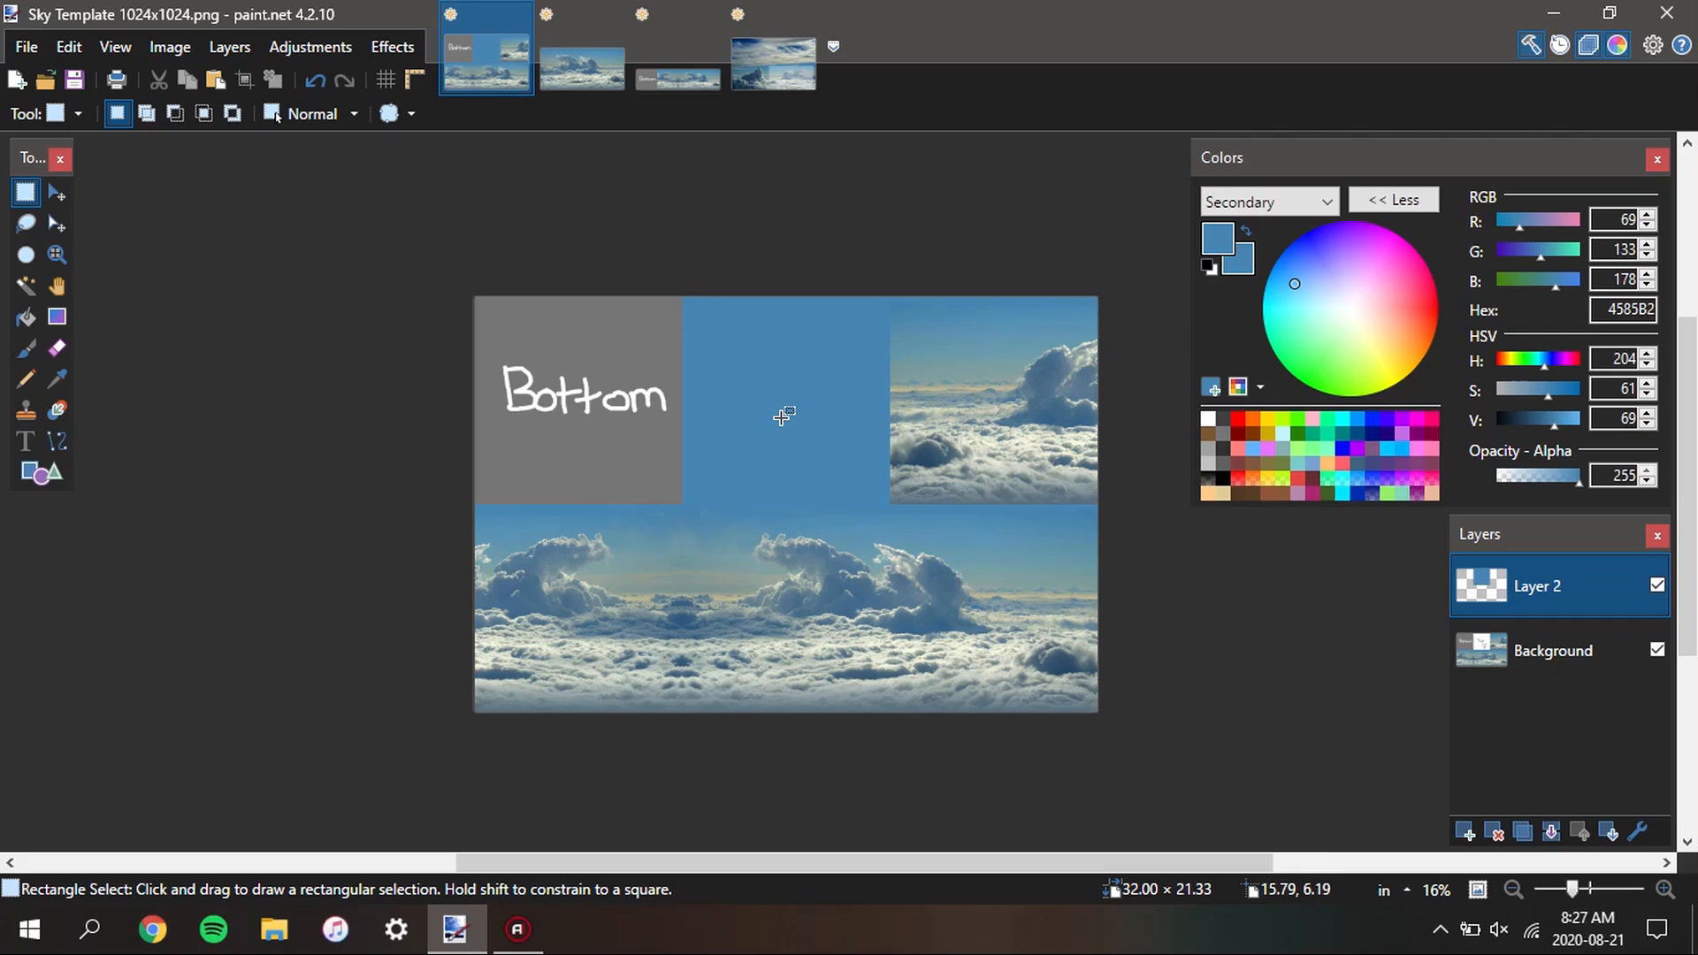
scroll(854, 445, "up", 3)
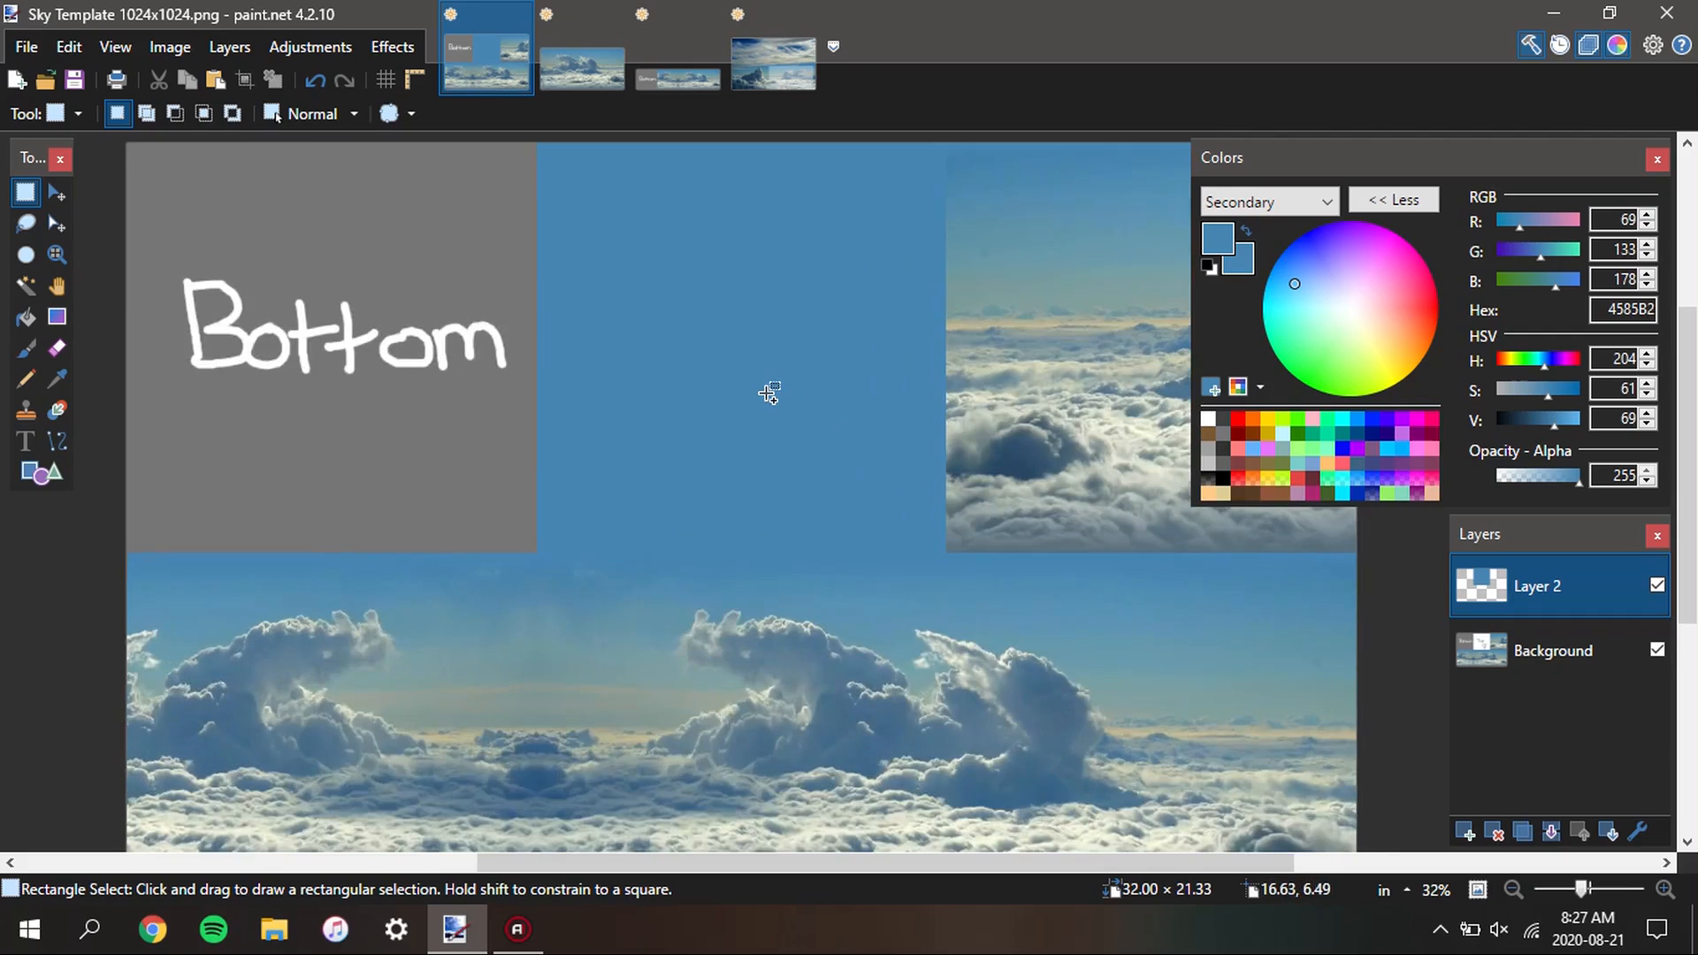
scroll(769, 390, "down", 1)
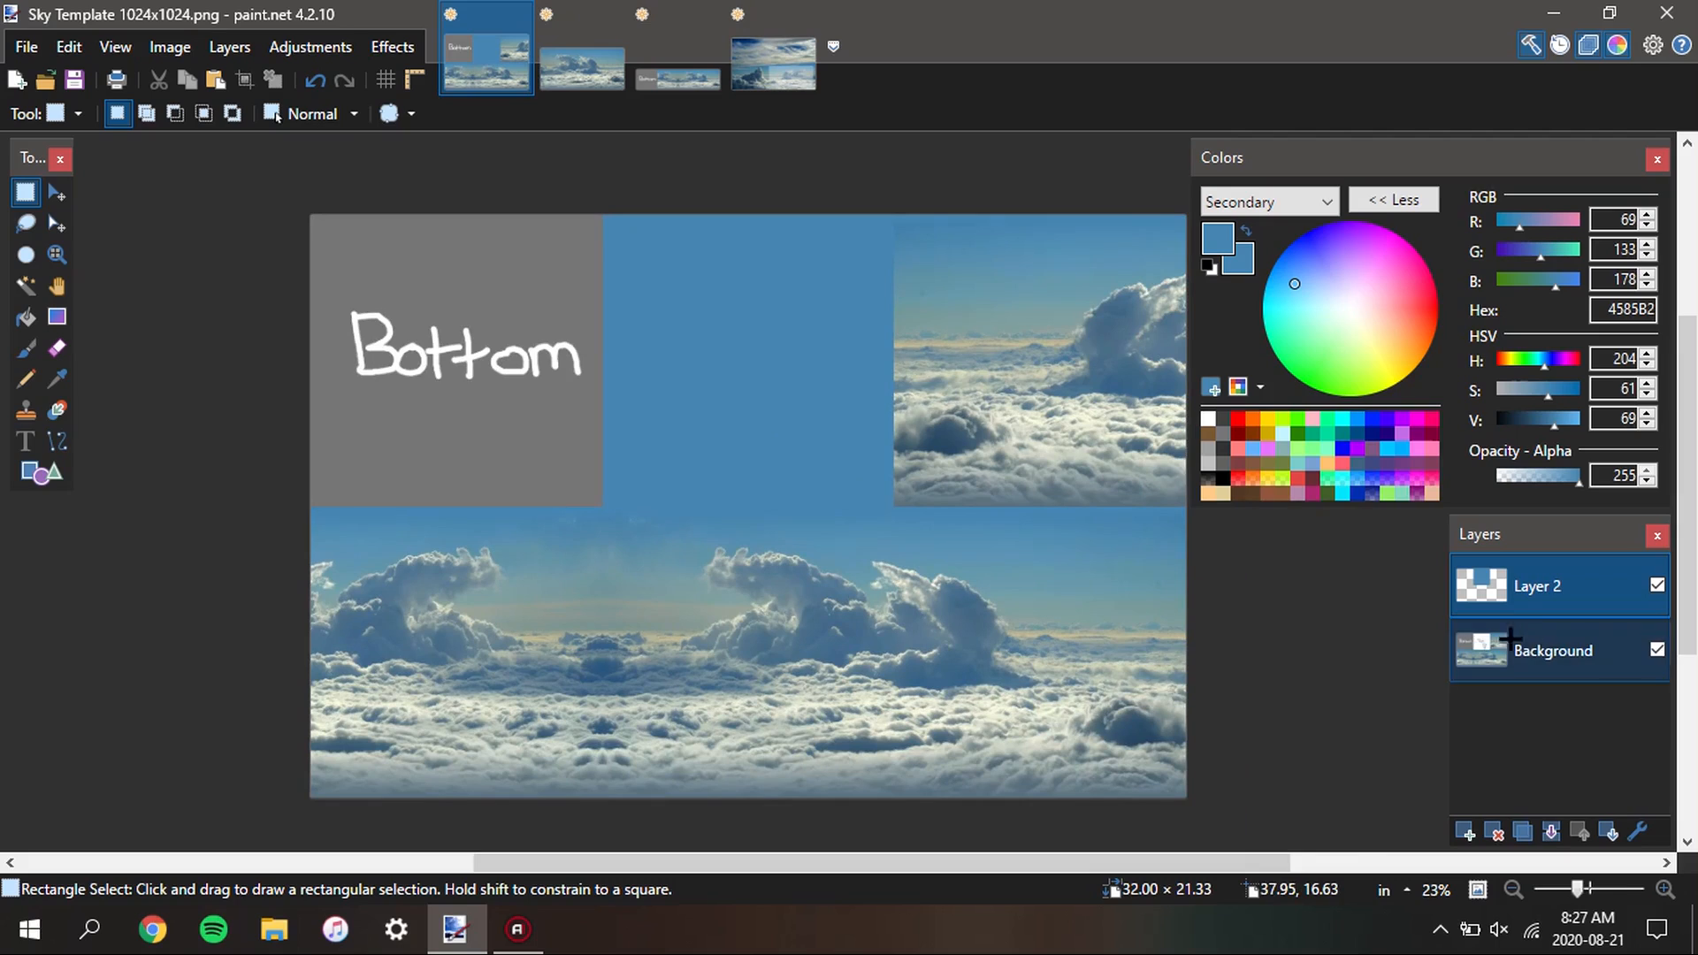
Duplicate Layer 2 and move the copied blue square exactly over the Bottom square, flush with the canvas corner
left_click(1522, 831)
left_click(57, 192)
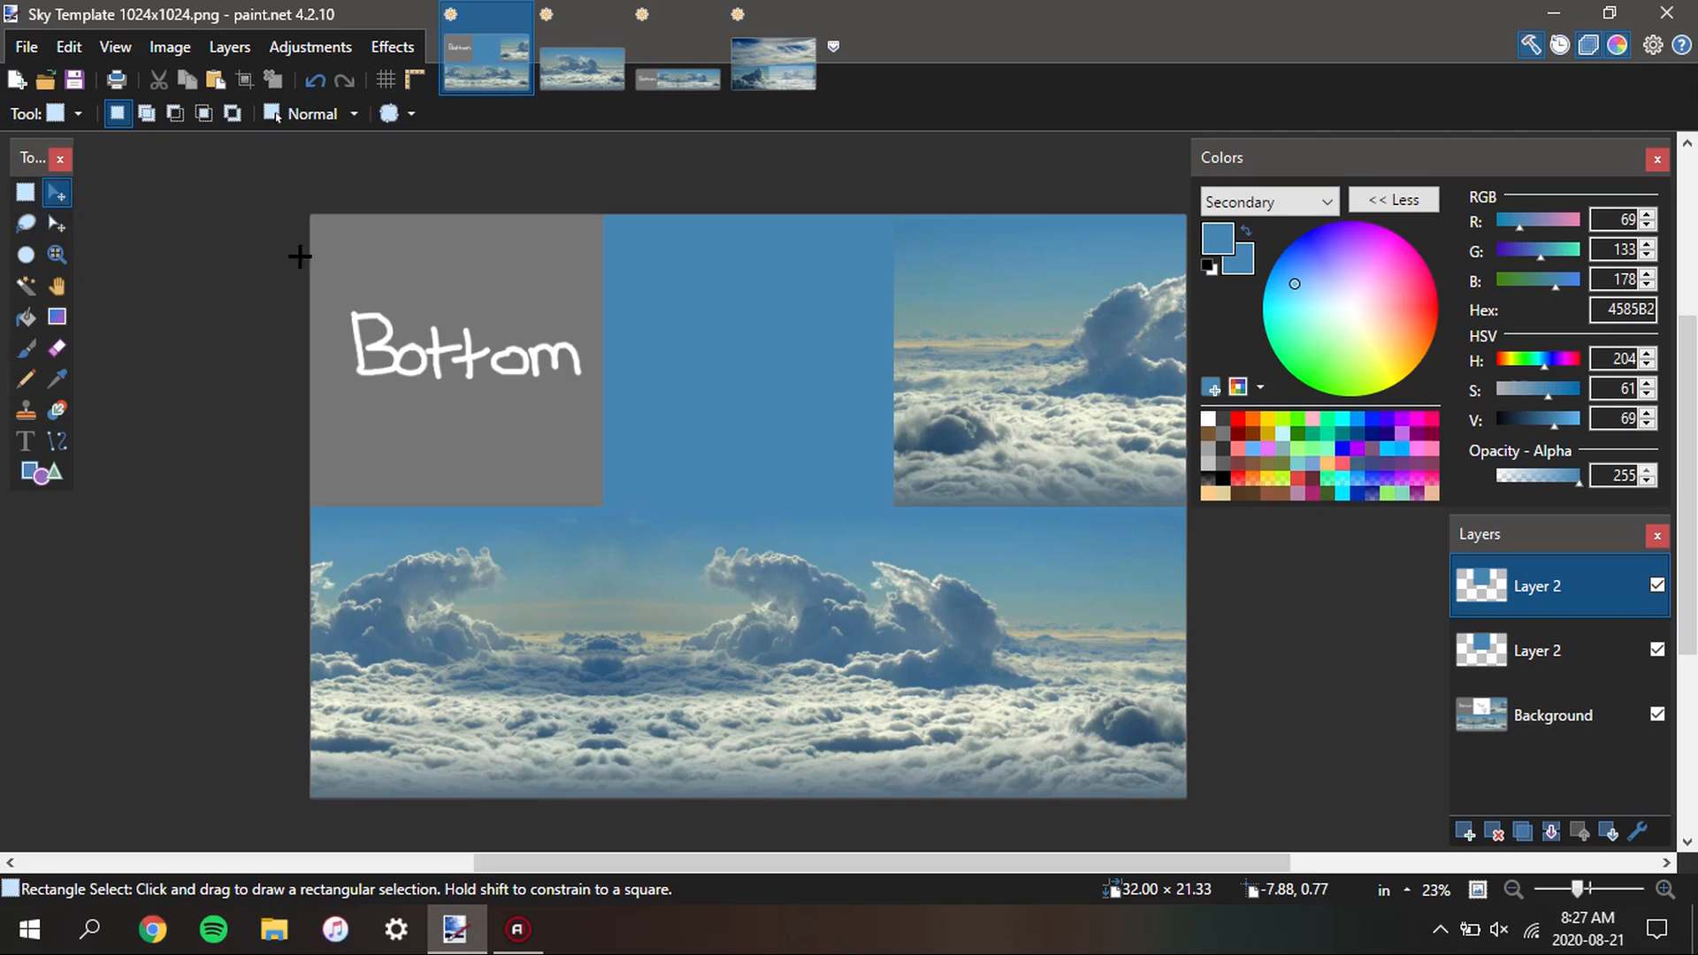
left_click_drag(733, 361, 281, 207)
scroll(308, 198, "up", 12)
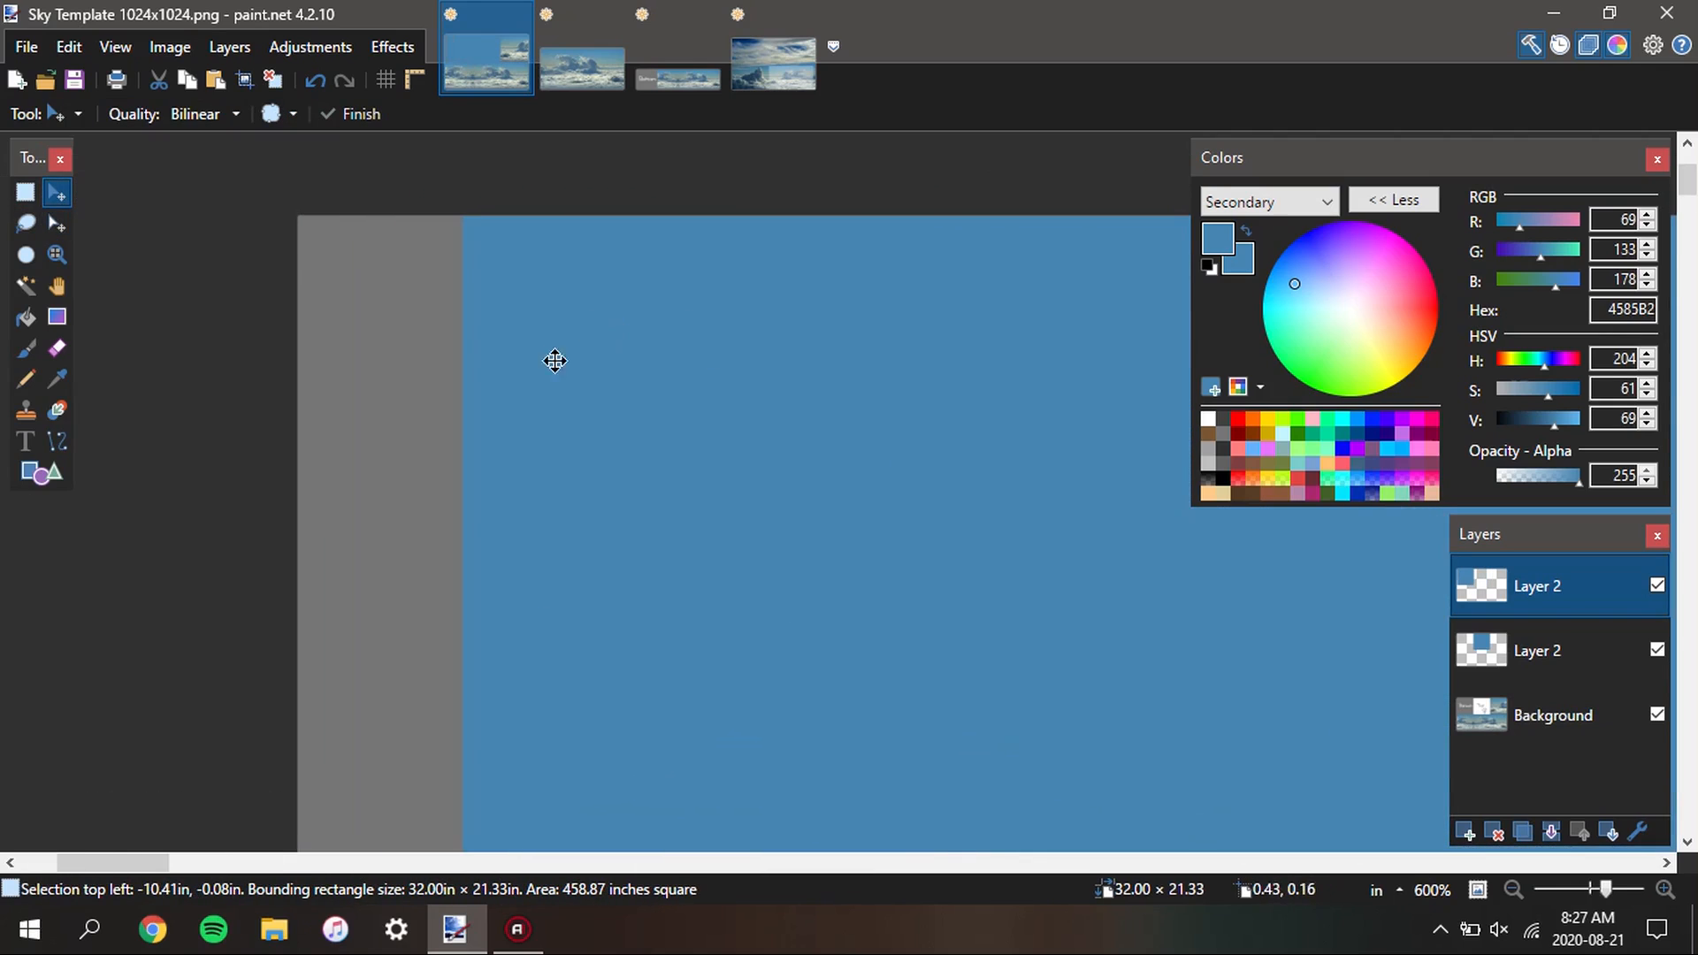
left_click_drag(554, 361, 430, 410)
scroll(297, 234, "up", 7)
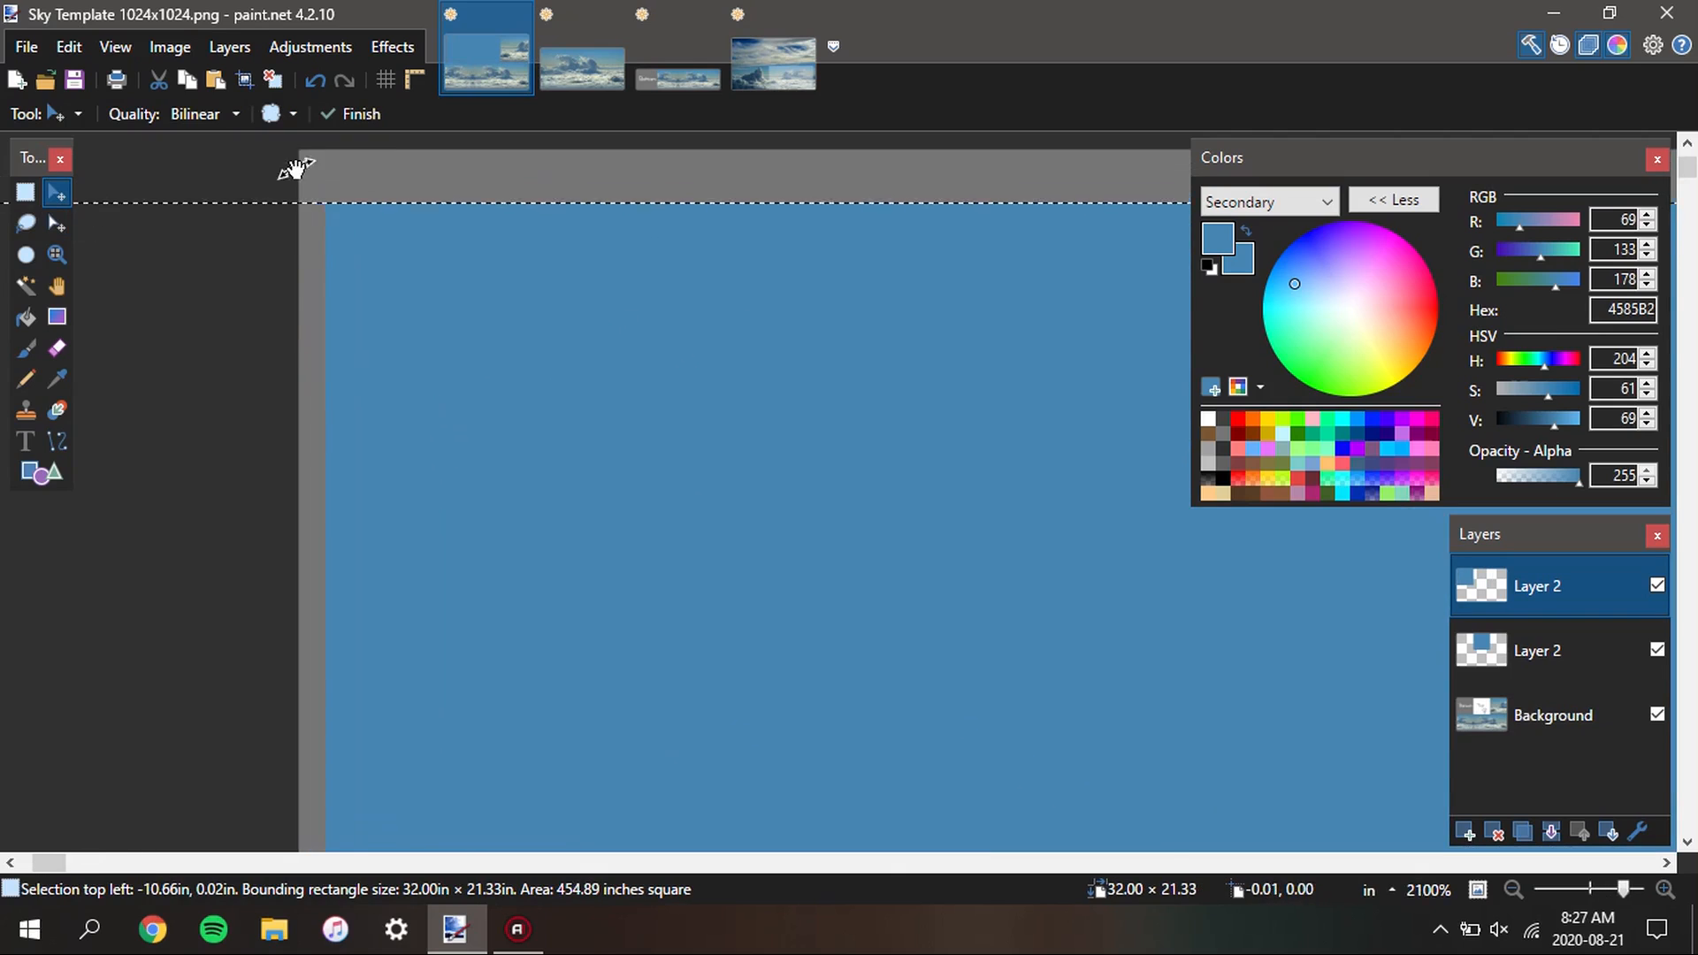
left_click_drag(308, 193, 435, 392)
key("Up")
key("Left")
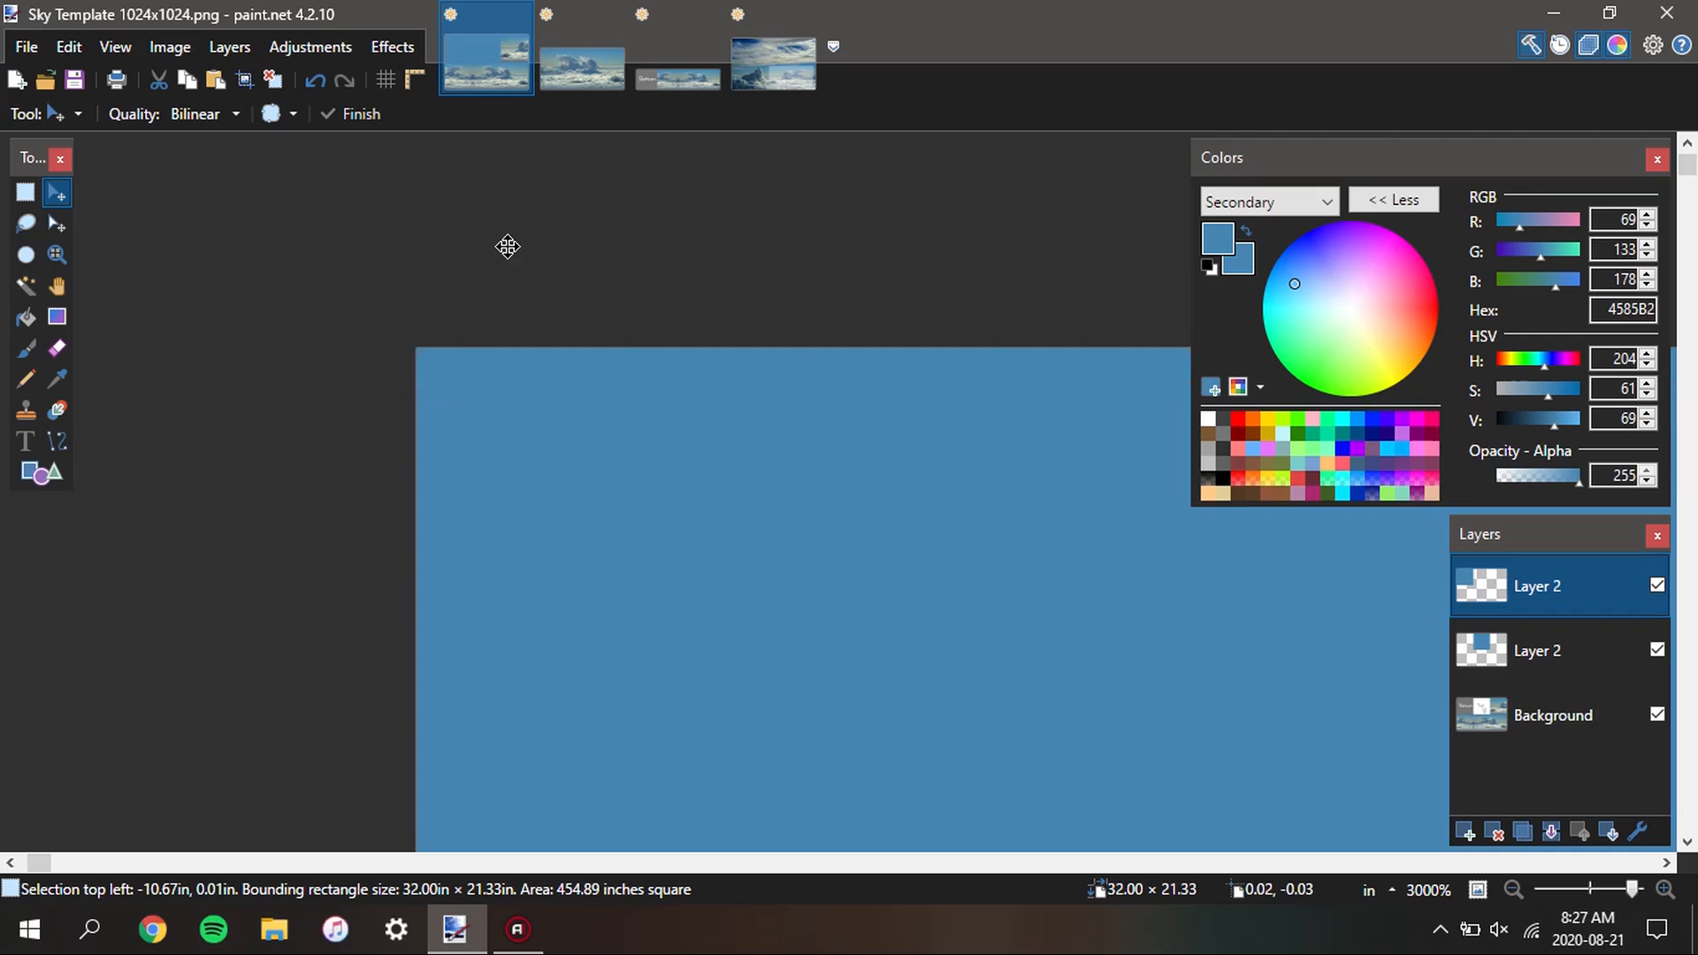
scroll(504, 242, "down", 6)
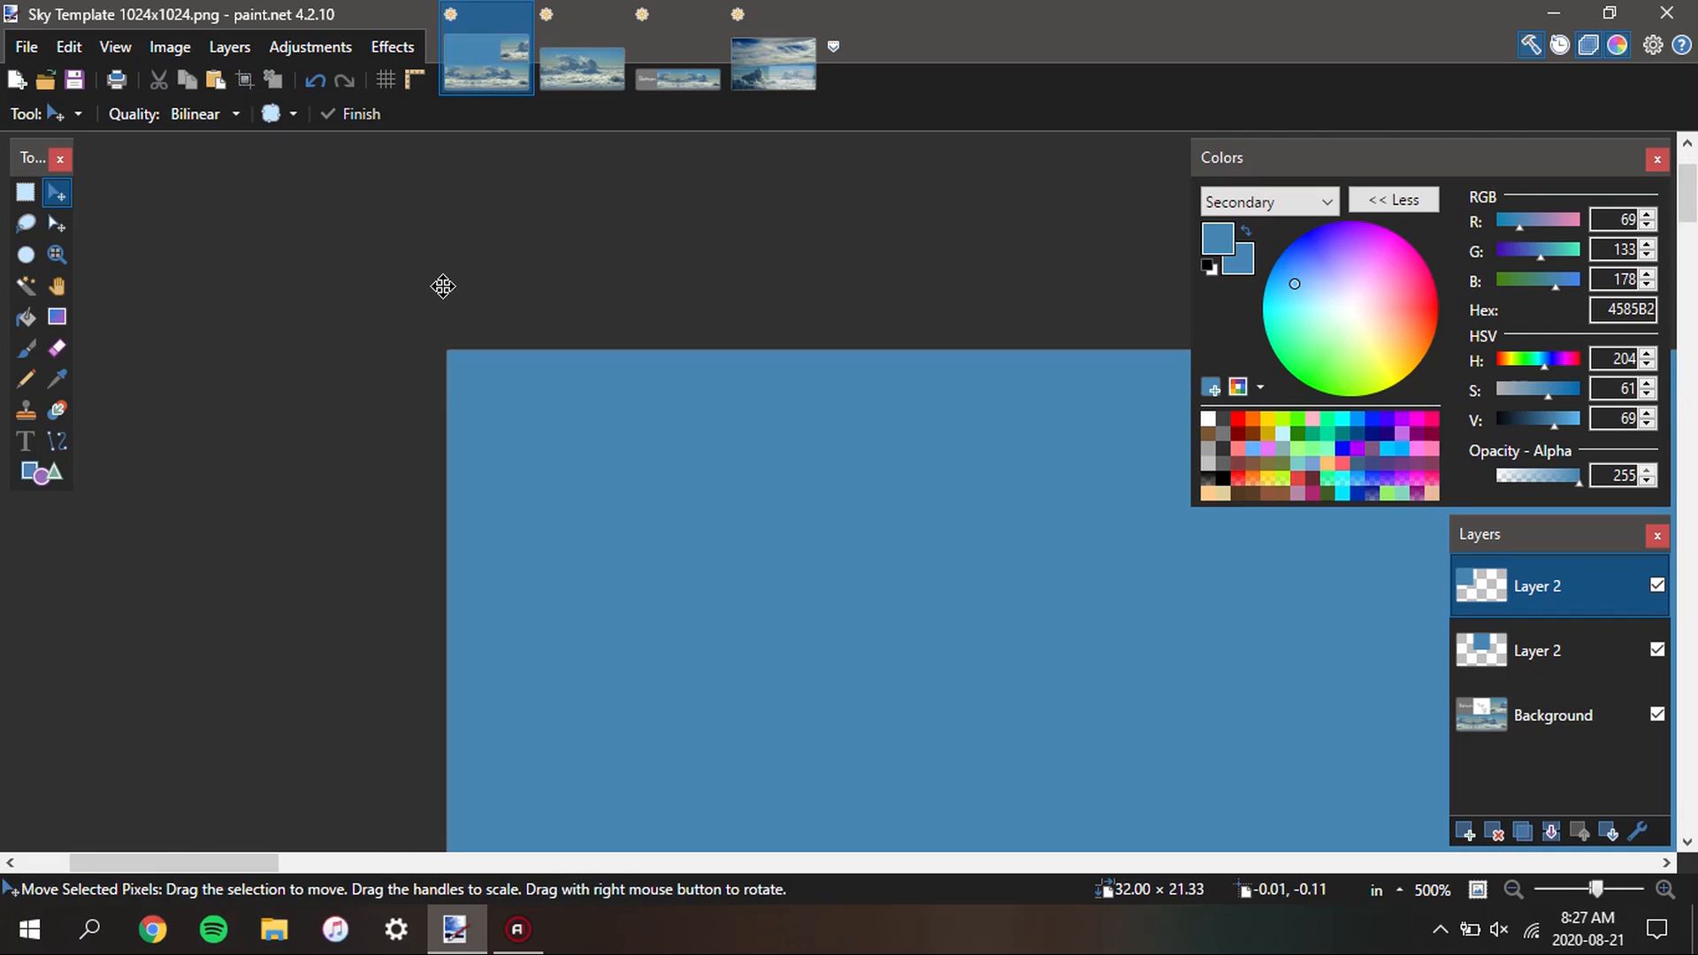
scroll(442, 286, "down", 5)
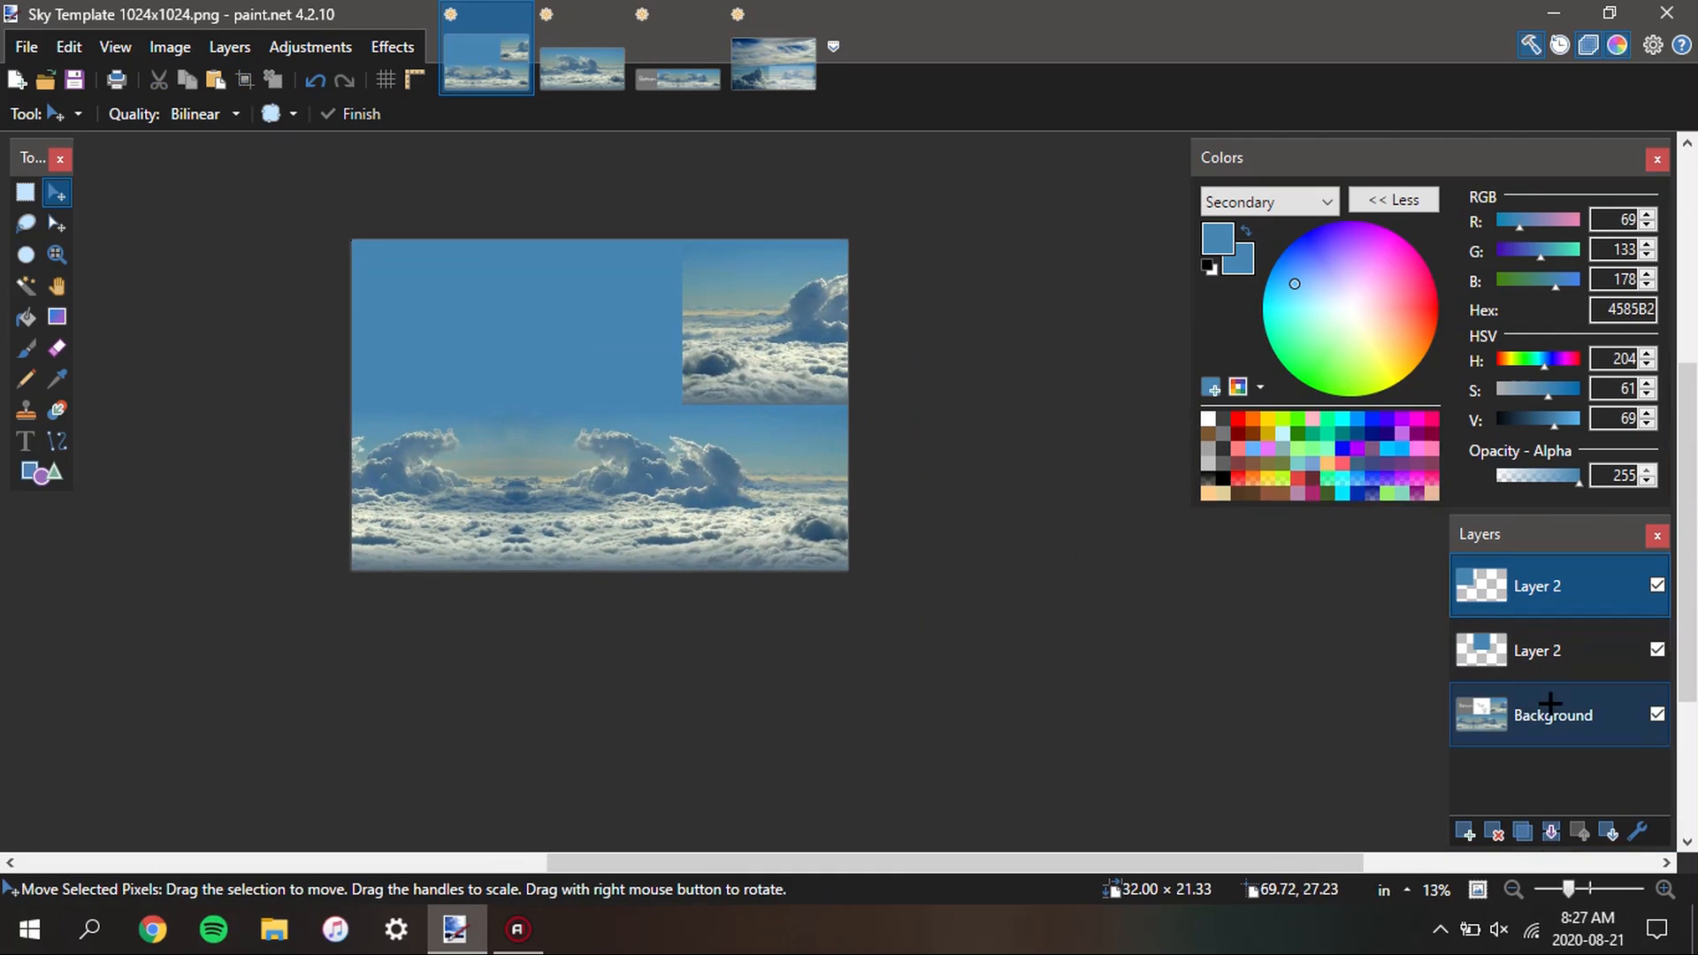
Sample blue-grey 556D7D from the lower edge of the cloud panorama on the Background layer as primary and secondary color
left_click(1503, 714)
key("k")
scroll(587, 549, "up", 6)
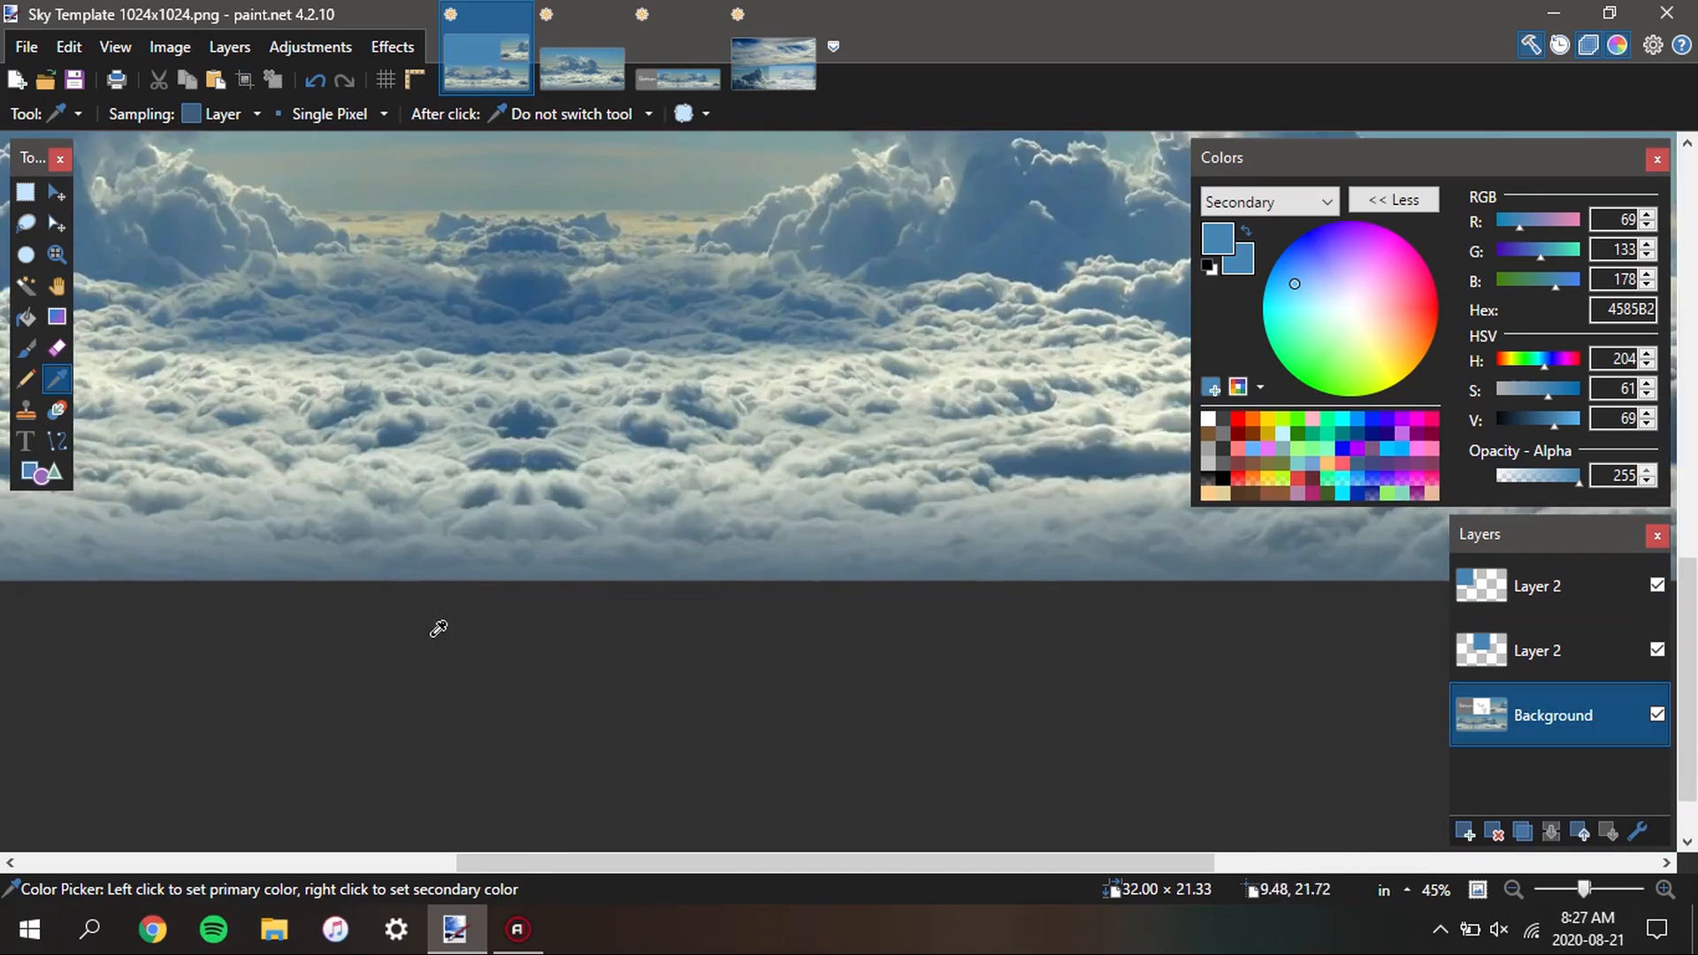
scroll(463, 580, "up", 8)
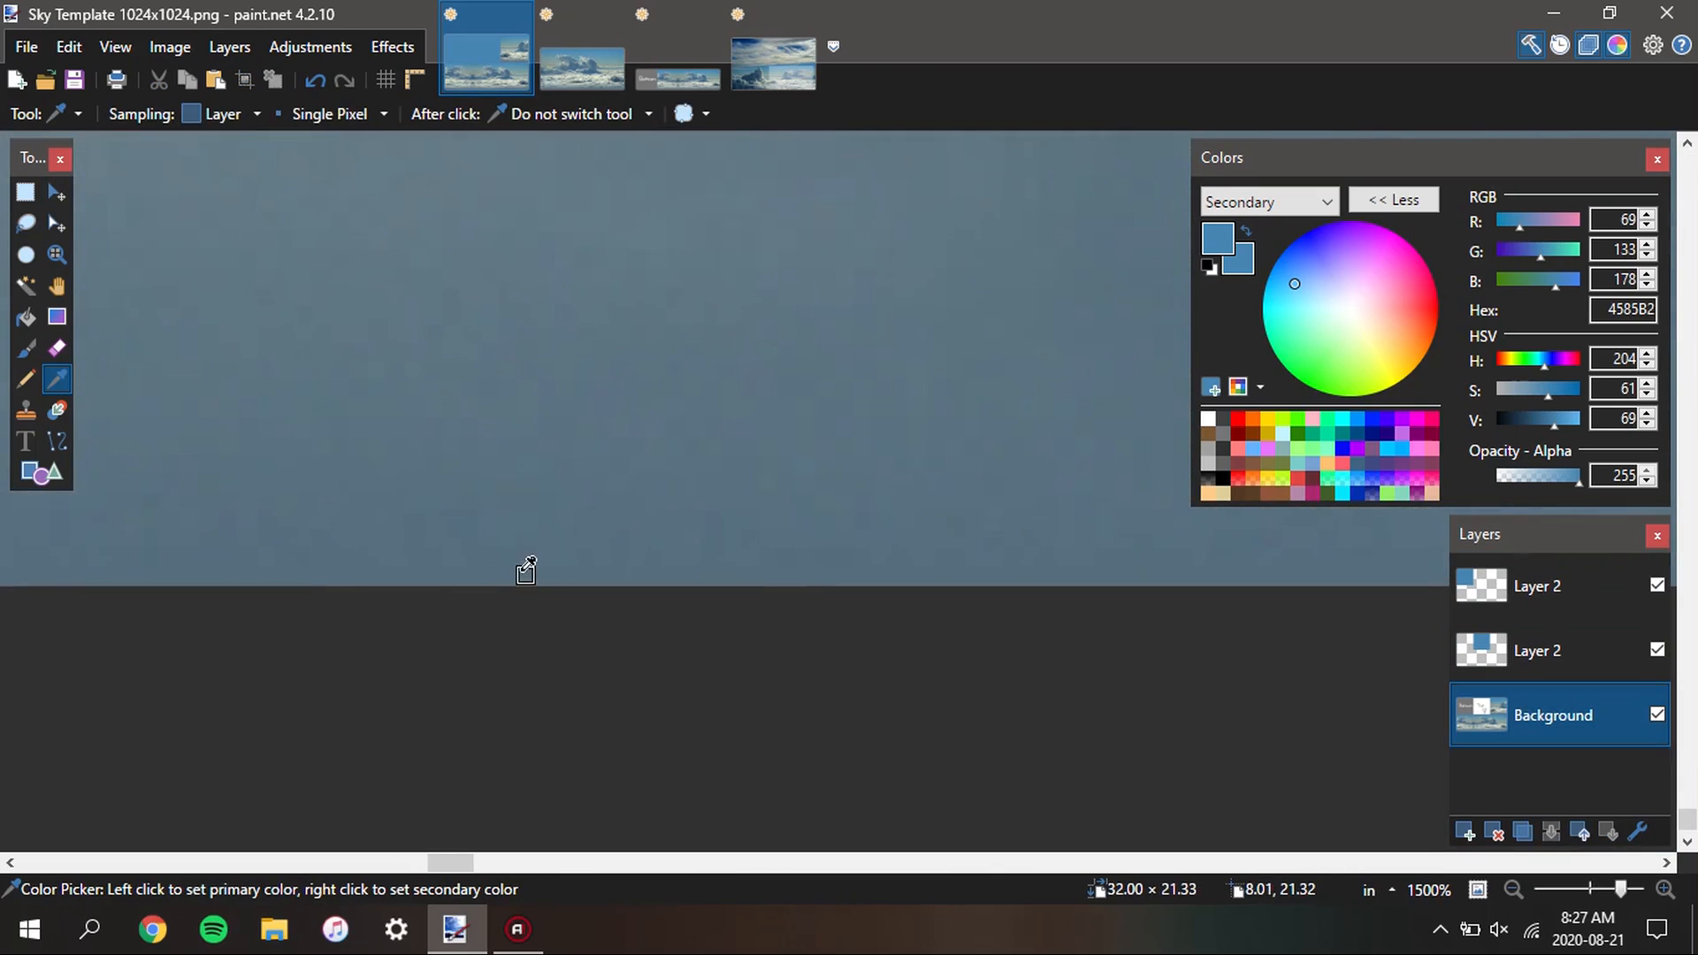
right_click(531, 571)
scroll(936, 701, "down", 10)
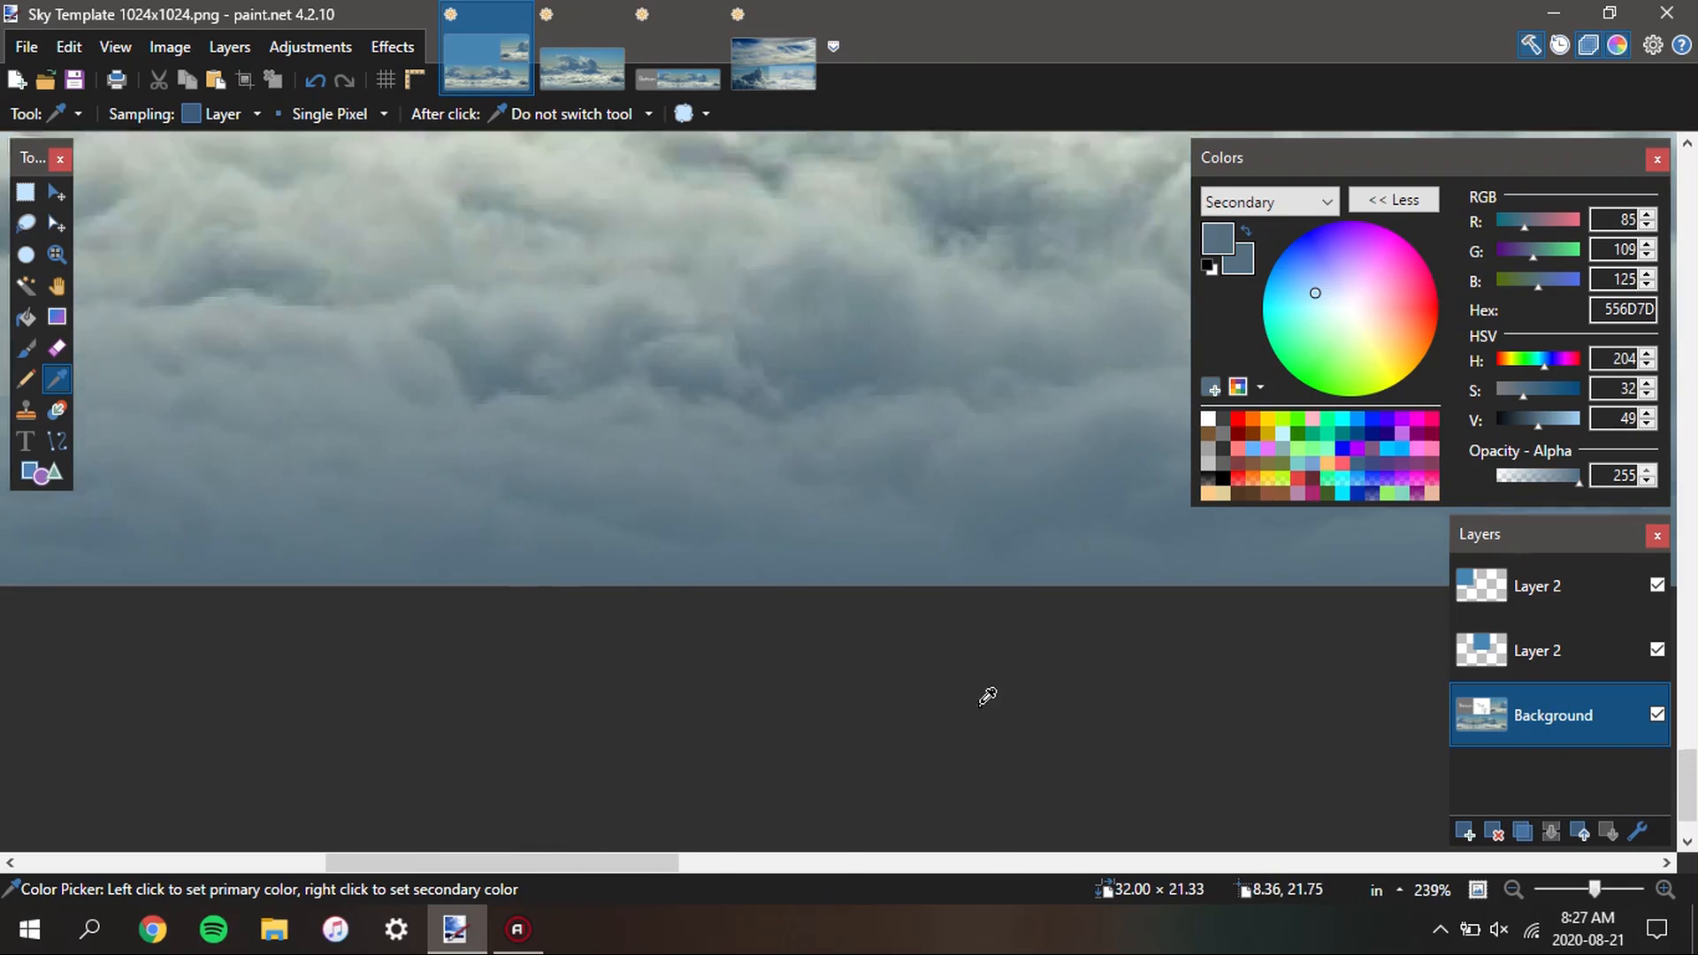
Select the Bottom square on the upper Layer 2 with the Magic Wand, fill it with 556D7D and clear the selection
left_click(1562, 588)
scroll(871, 511, "down", 5)
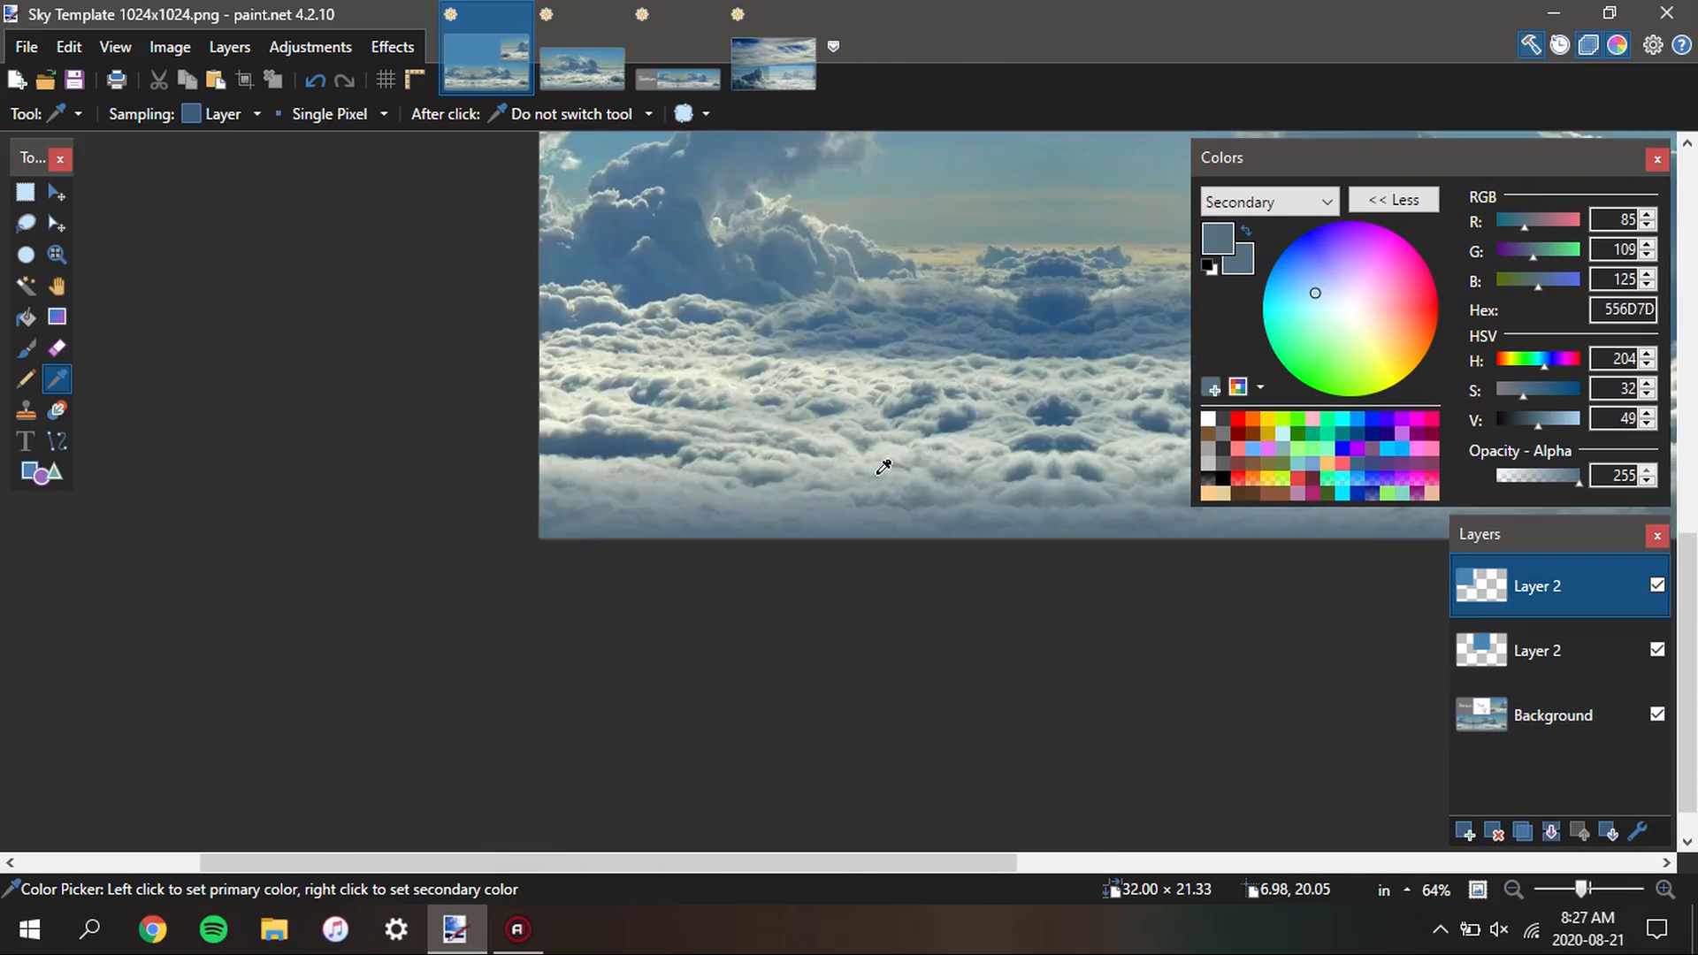
scroll(748, 644, "up", 4)
scroll(748, 644, "down", 2)
key("s")
key("s")
key("s")
key("s")
left_click(805, 289)
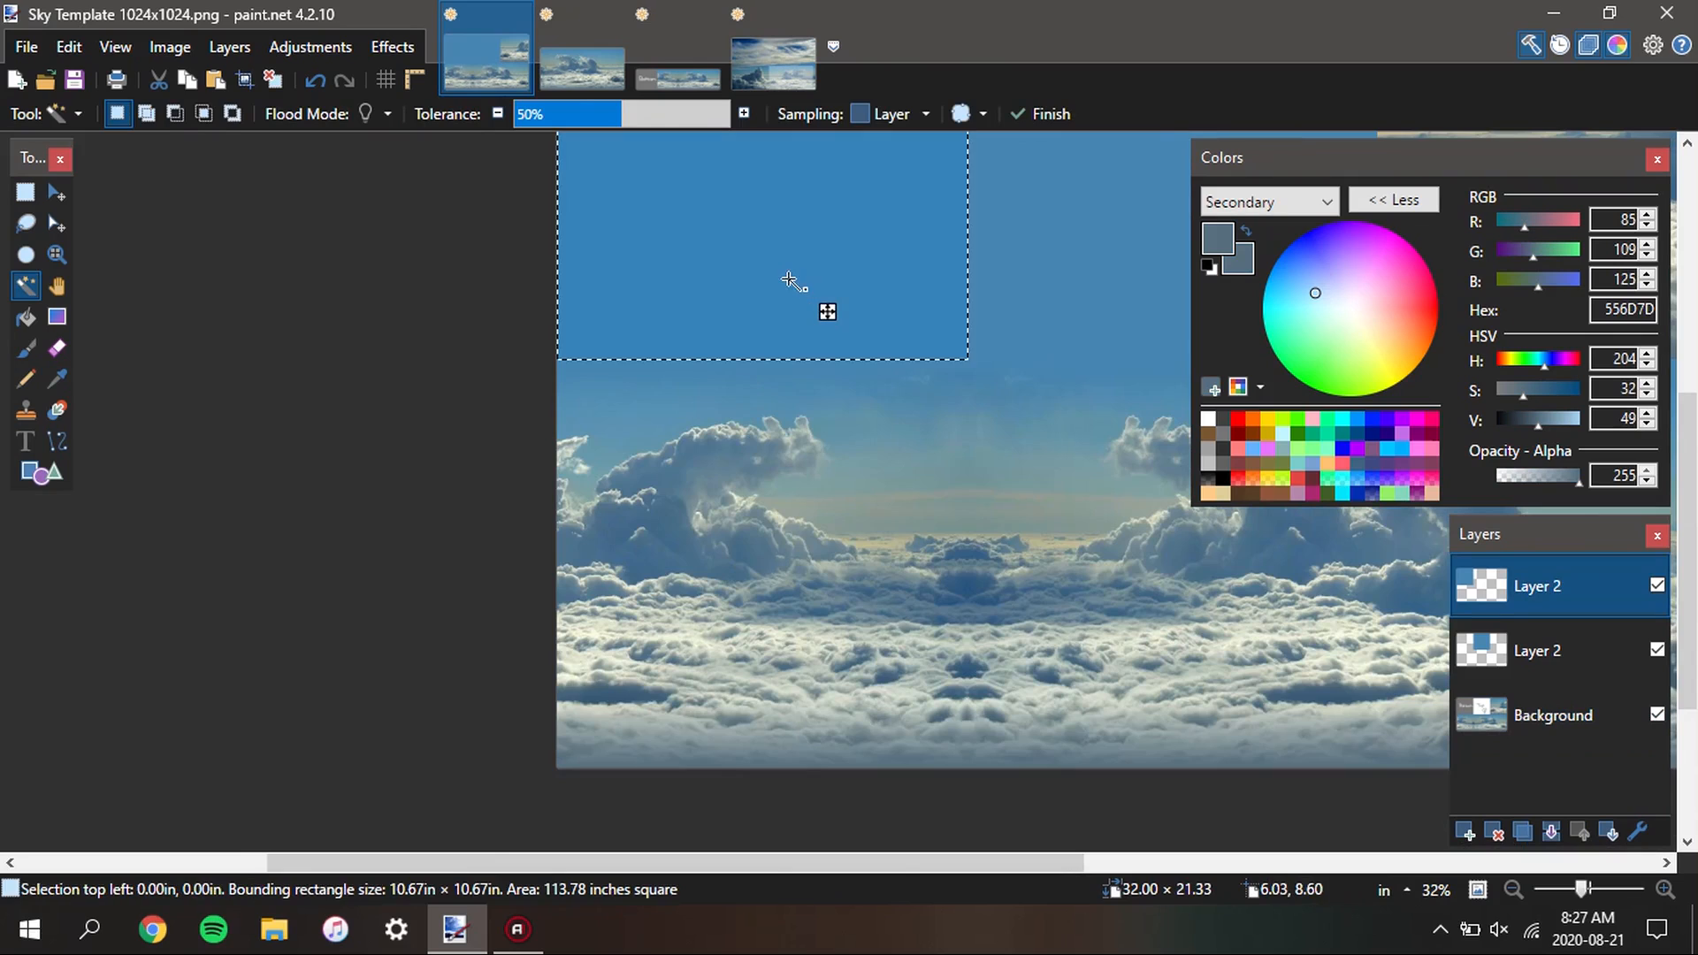
key("f")
left_click(798, 259)
key("ctrl+d")
key("s")
scroll(762, 437, "down", 3)
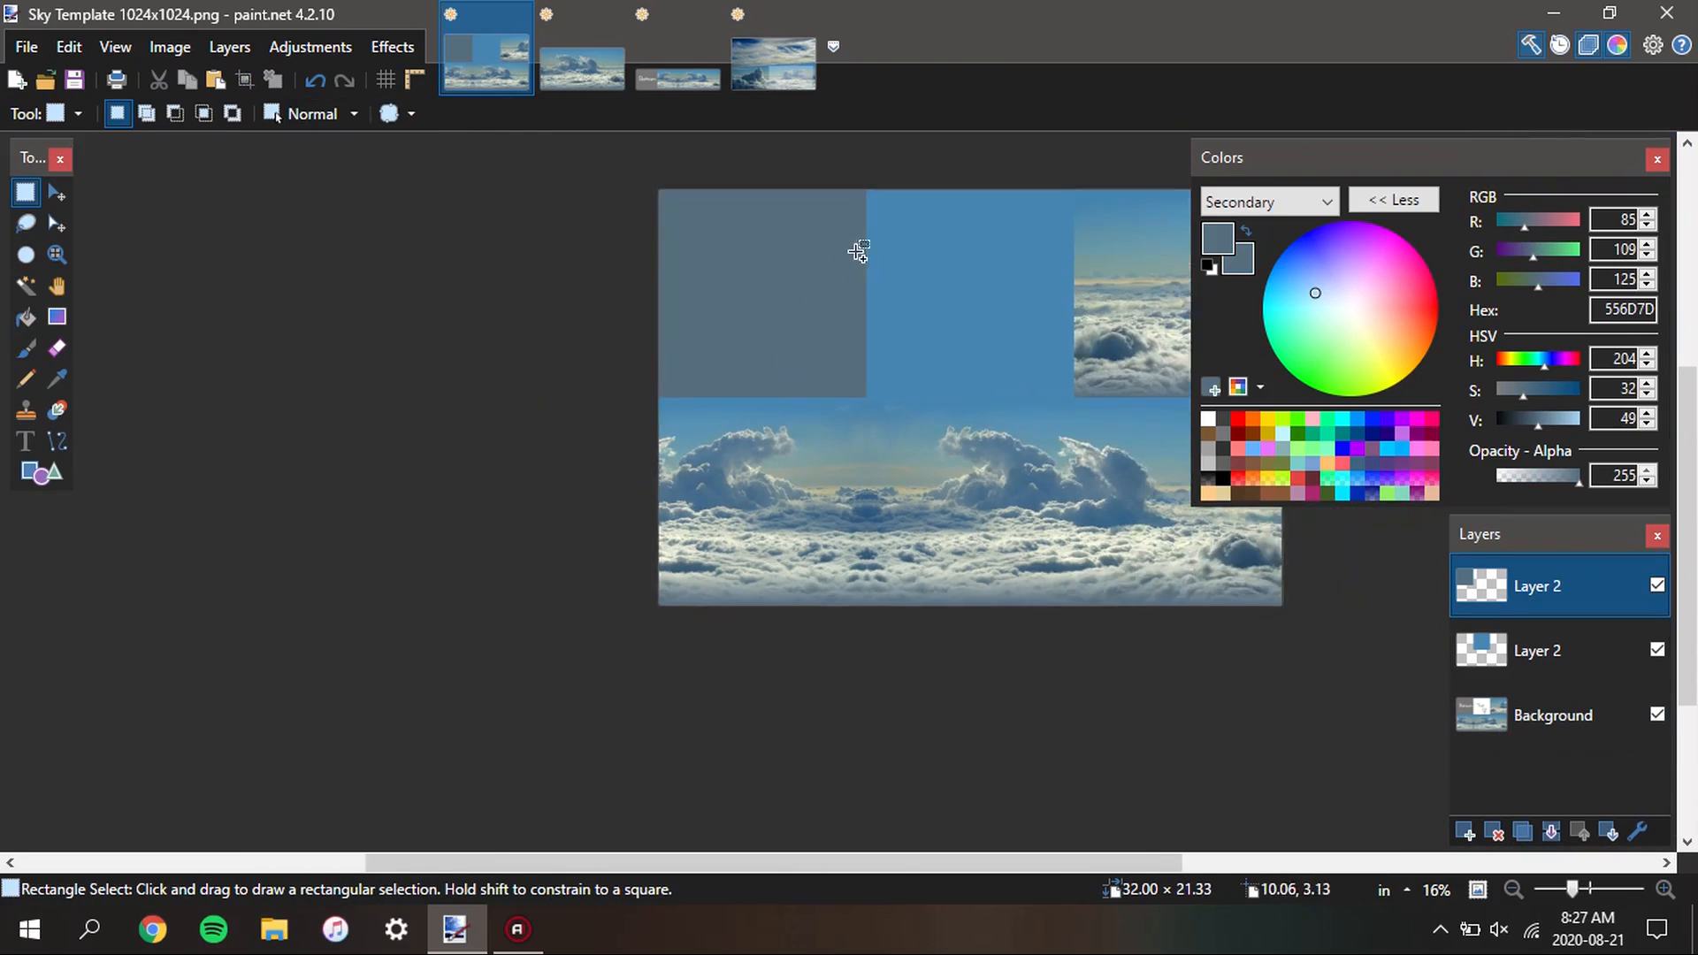
scroll(858, 252, "down", 1)
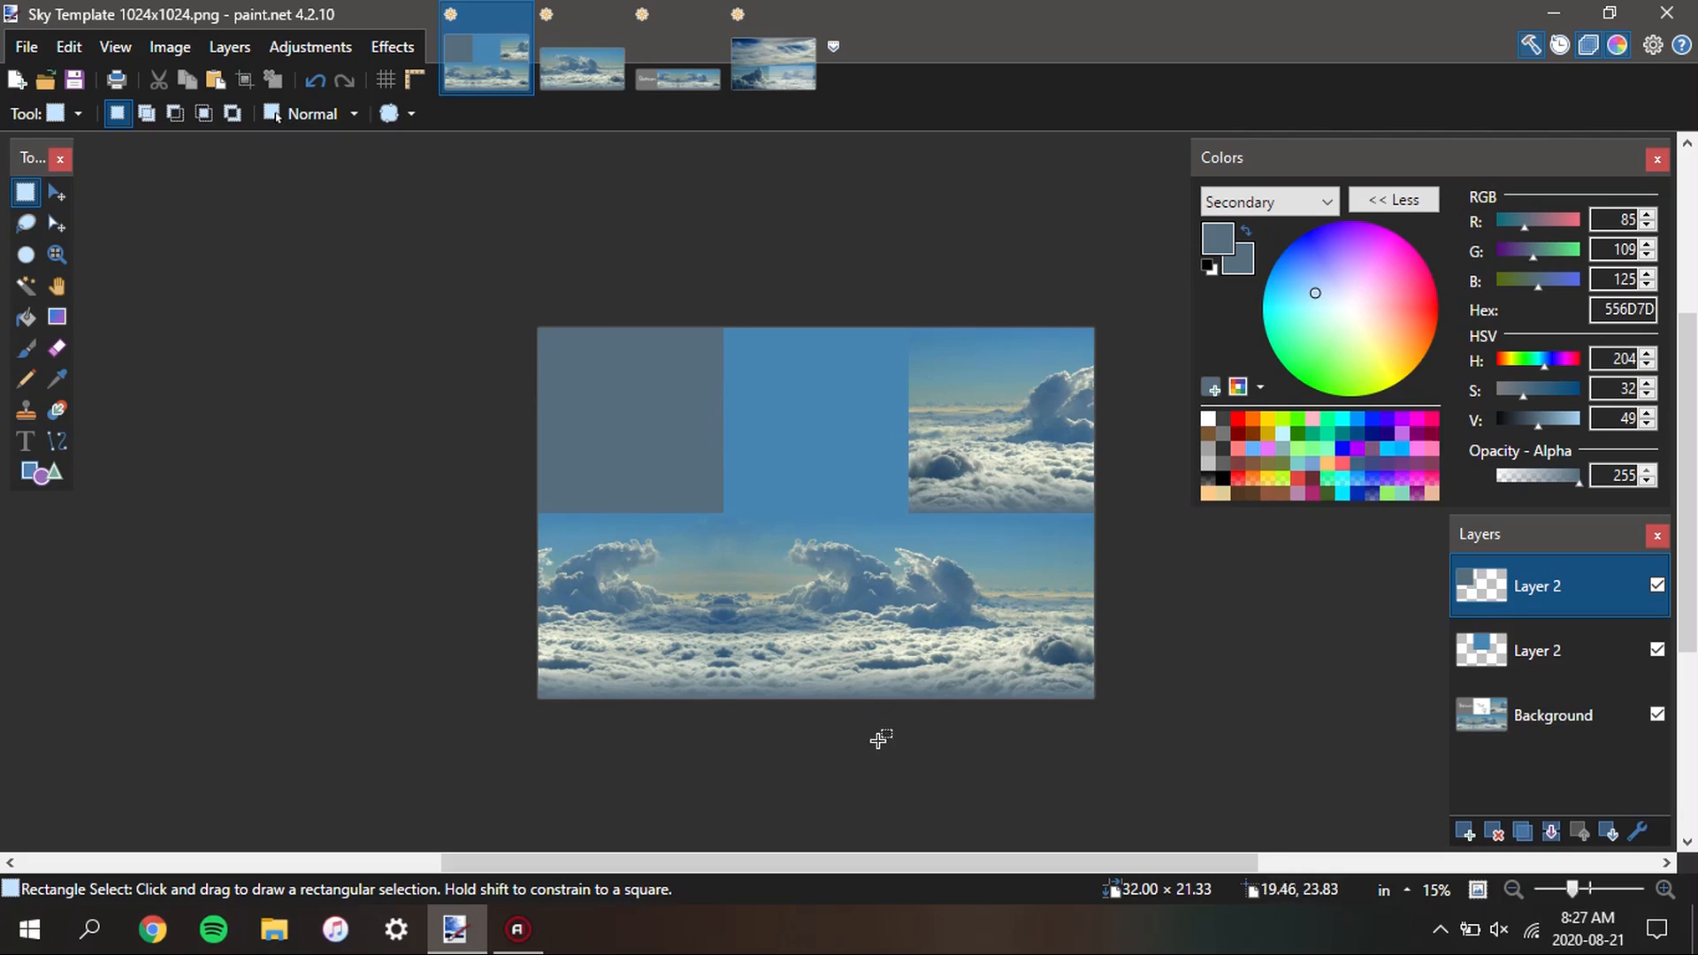
scroll(884, 595, "down", 2)
scroll(940, 559, "up", 2)
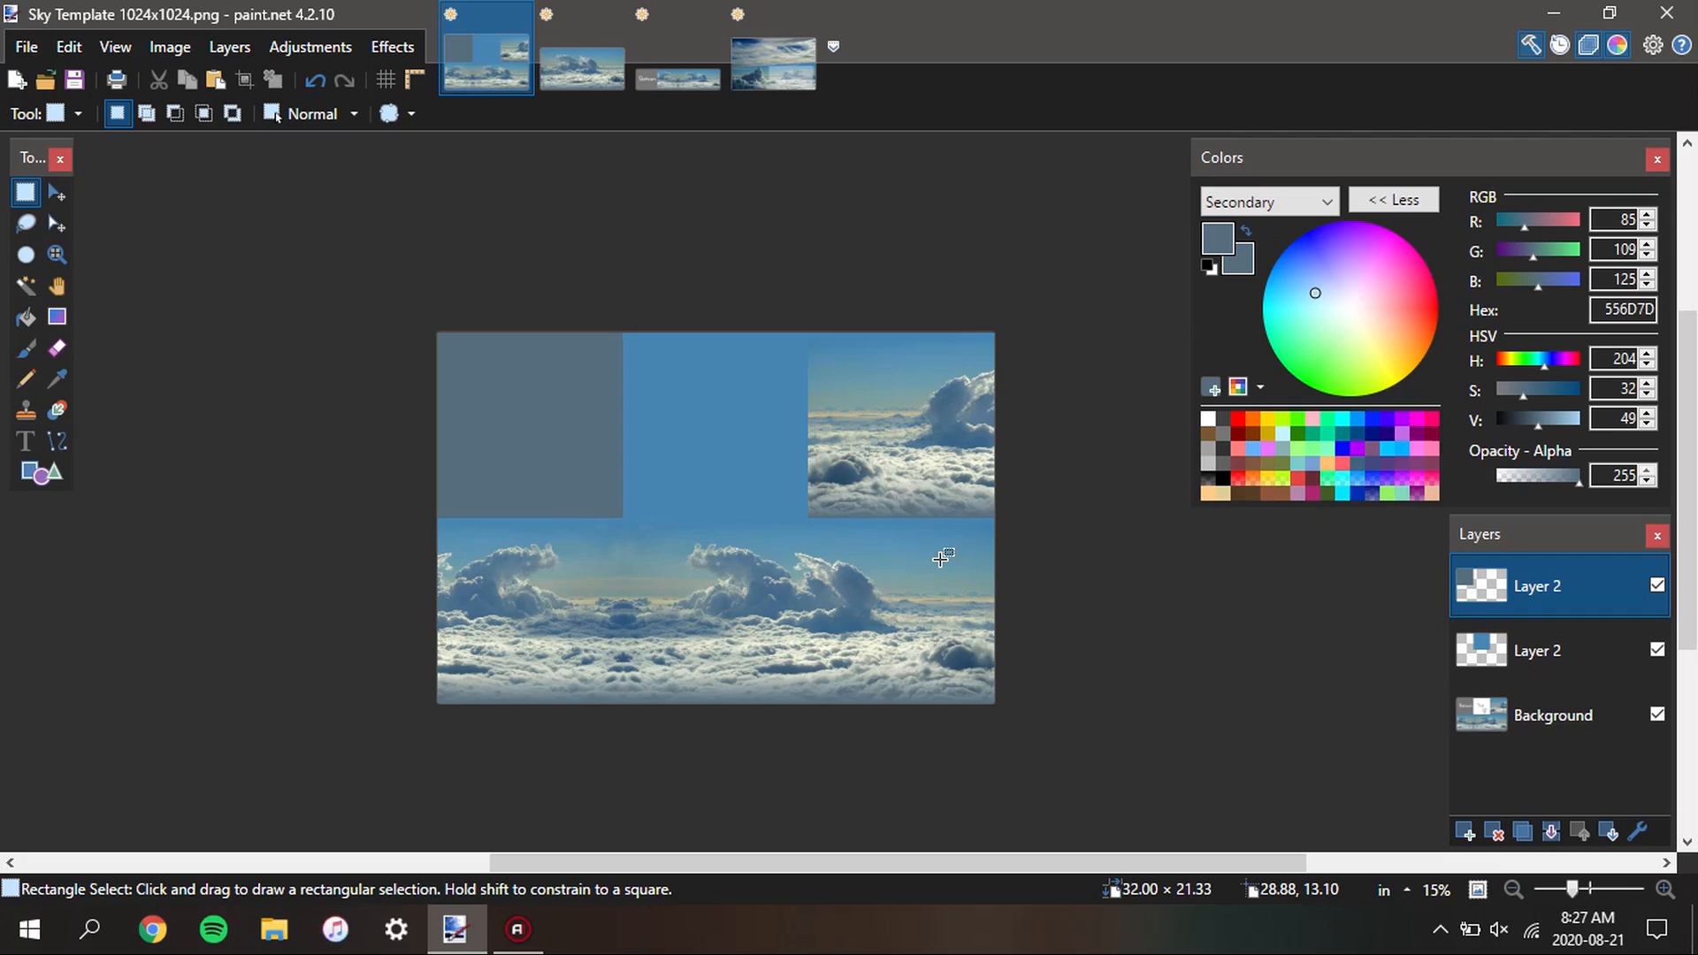
scroll(866, 531, "down", 2)
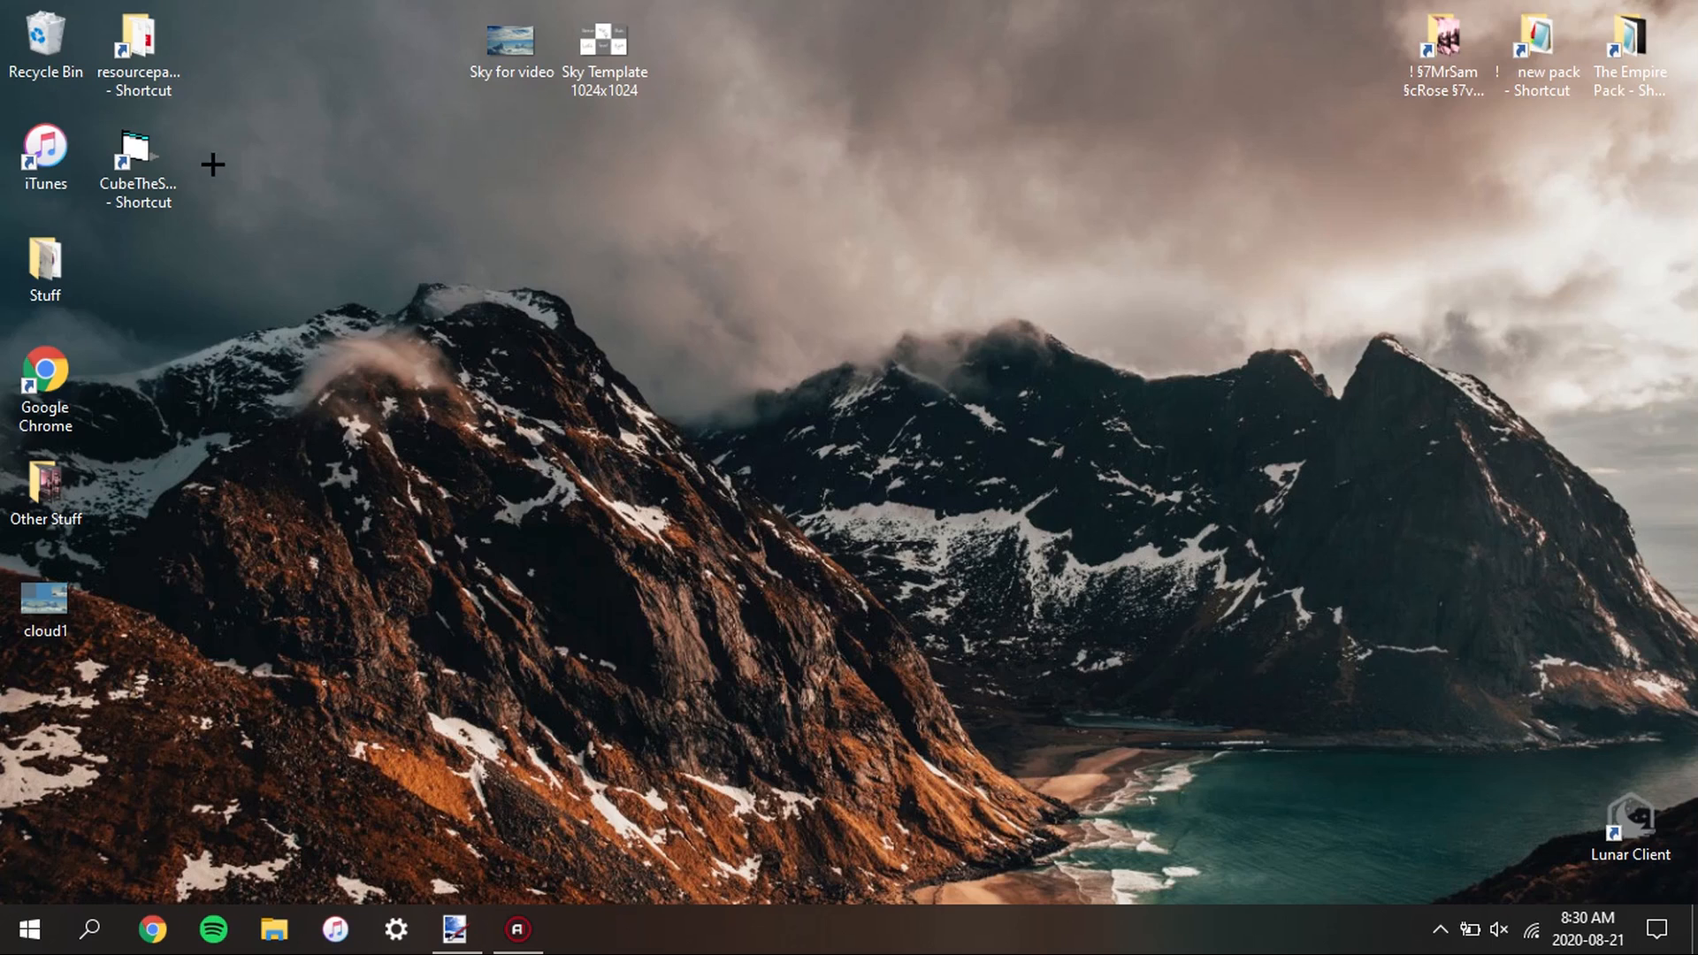
Launch Cube The Sphere from the desktop and move its window clear of the desktop image files
double_click(168, 152)
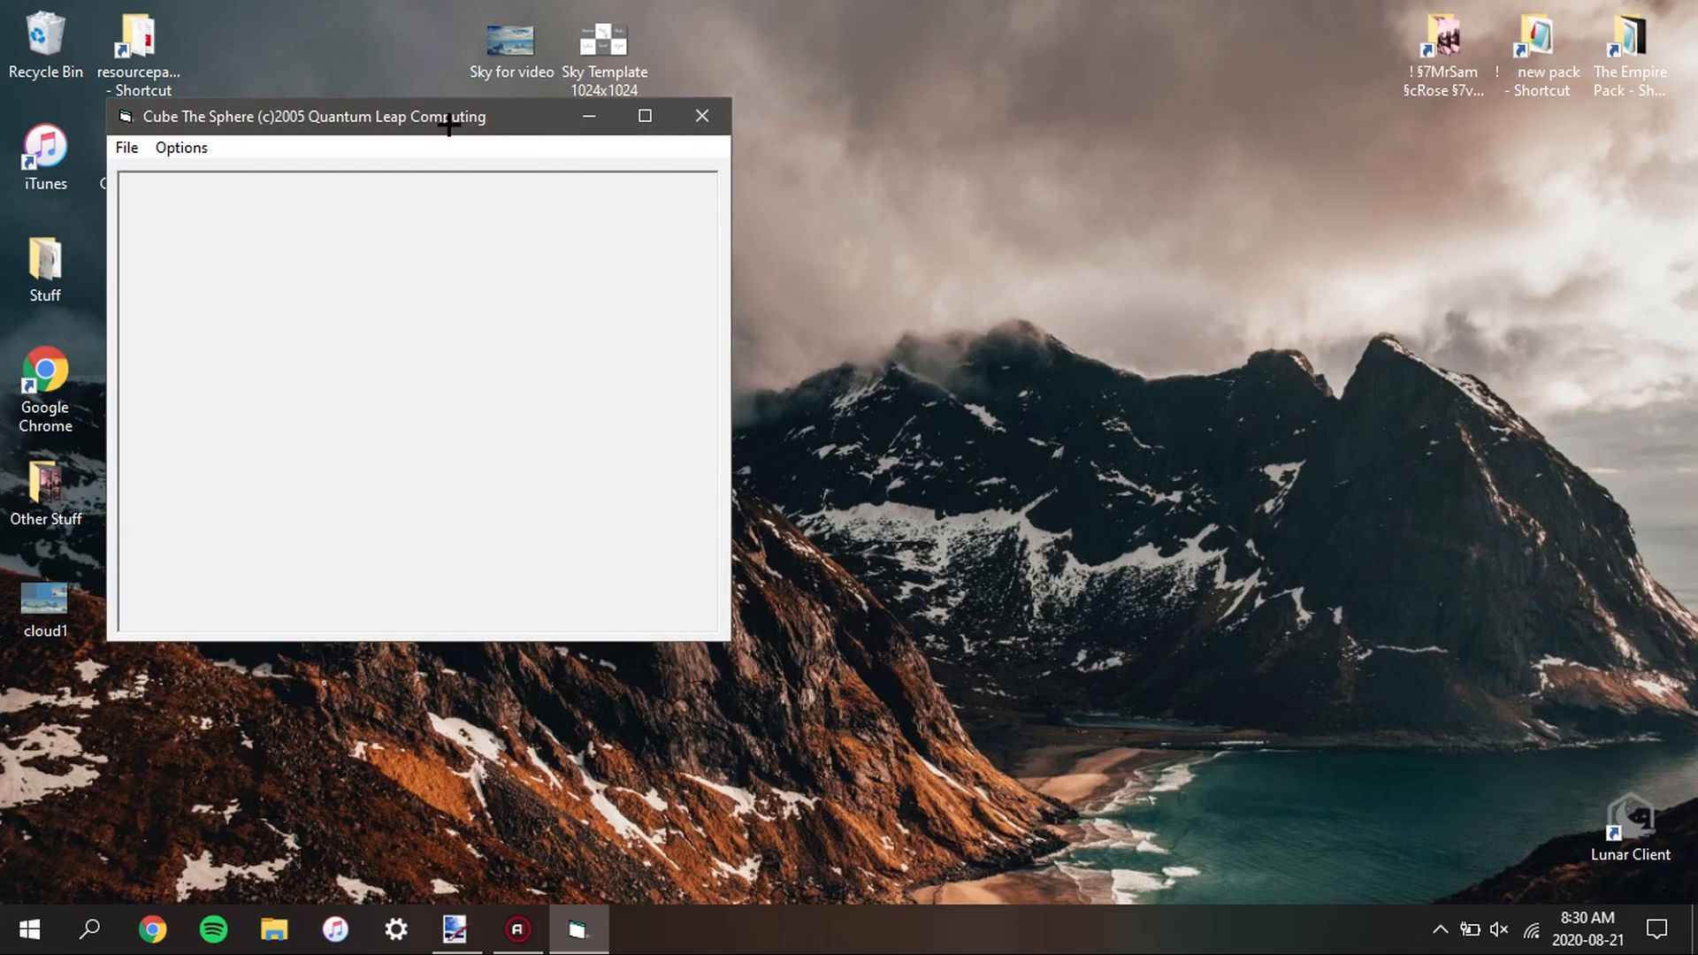
left_click_drag(399, 116, 910, 193)
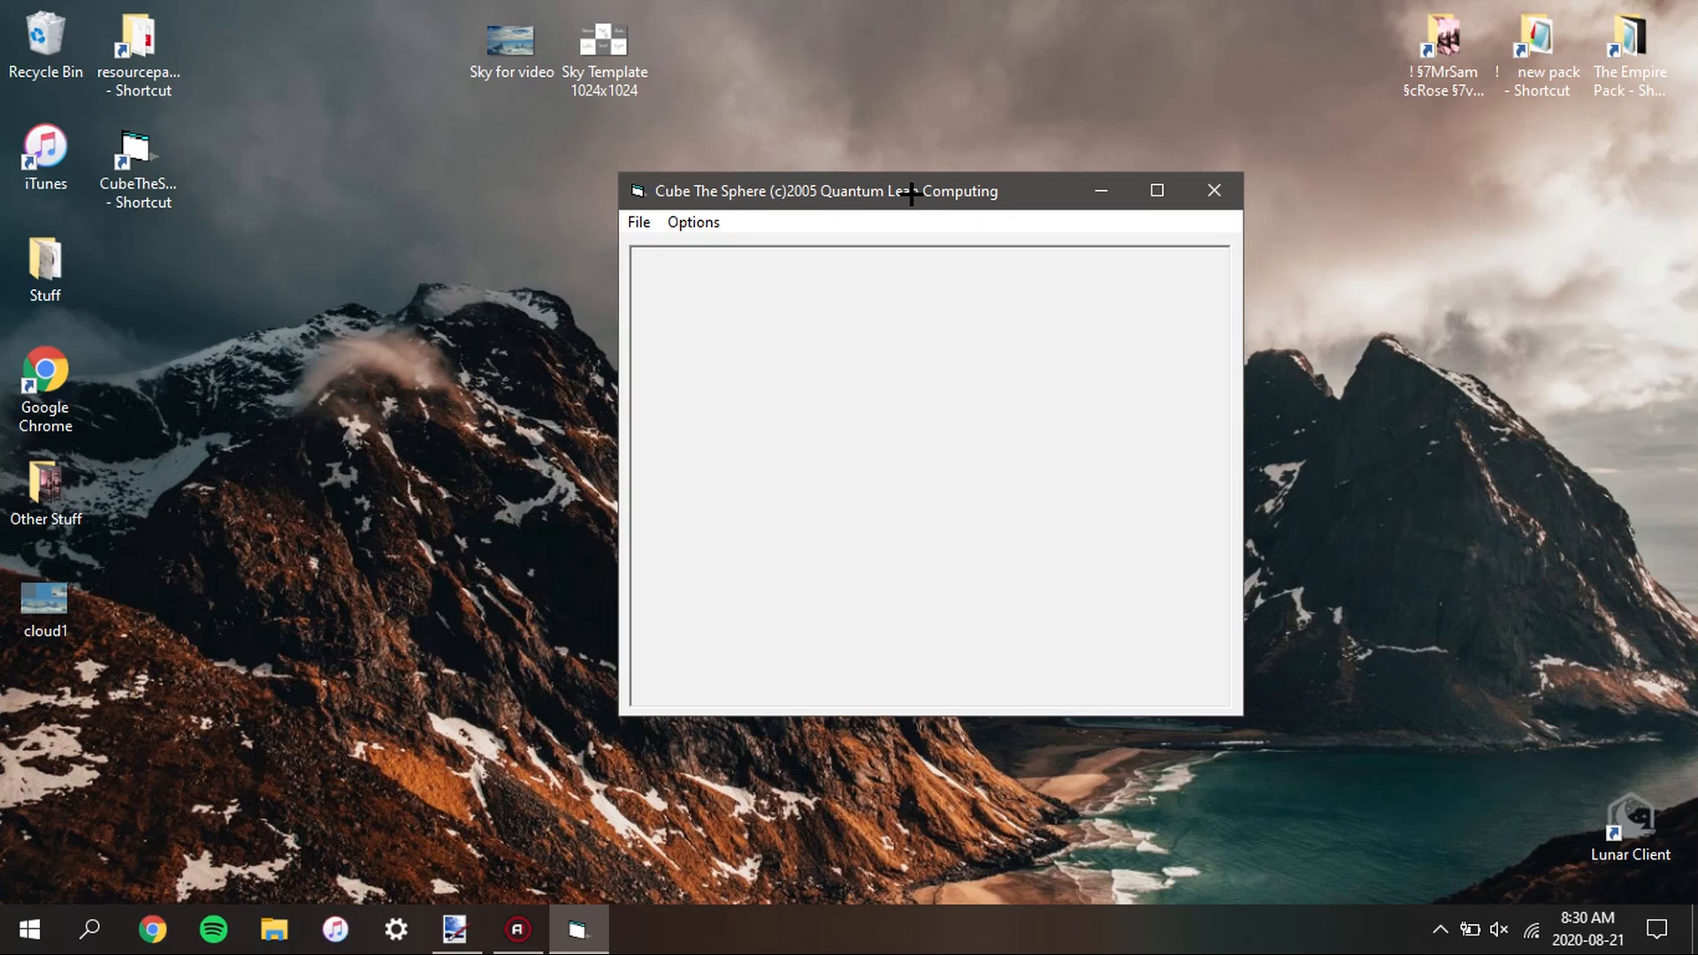
left_click_drag(911, 193, 745, 171)
left_click_drag(637, 168, 618, 176)
Load the "Sky for video" image from the Desktop into Cube The Sphere
left_click(409, 203)
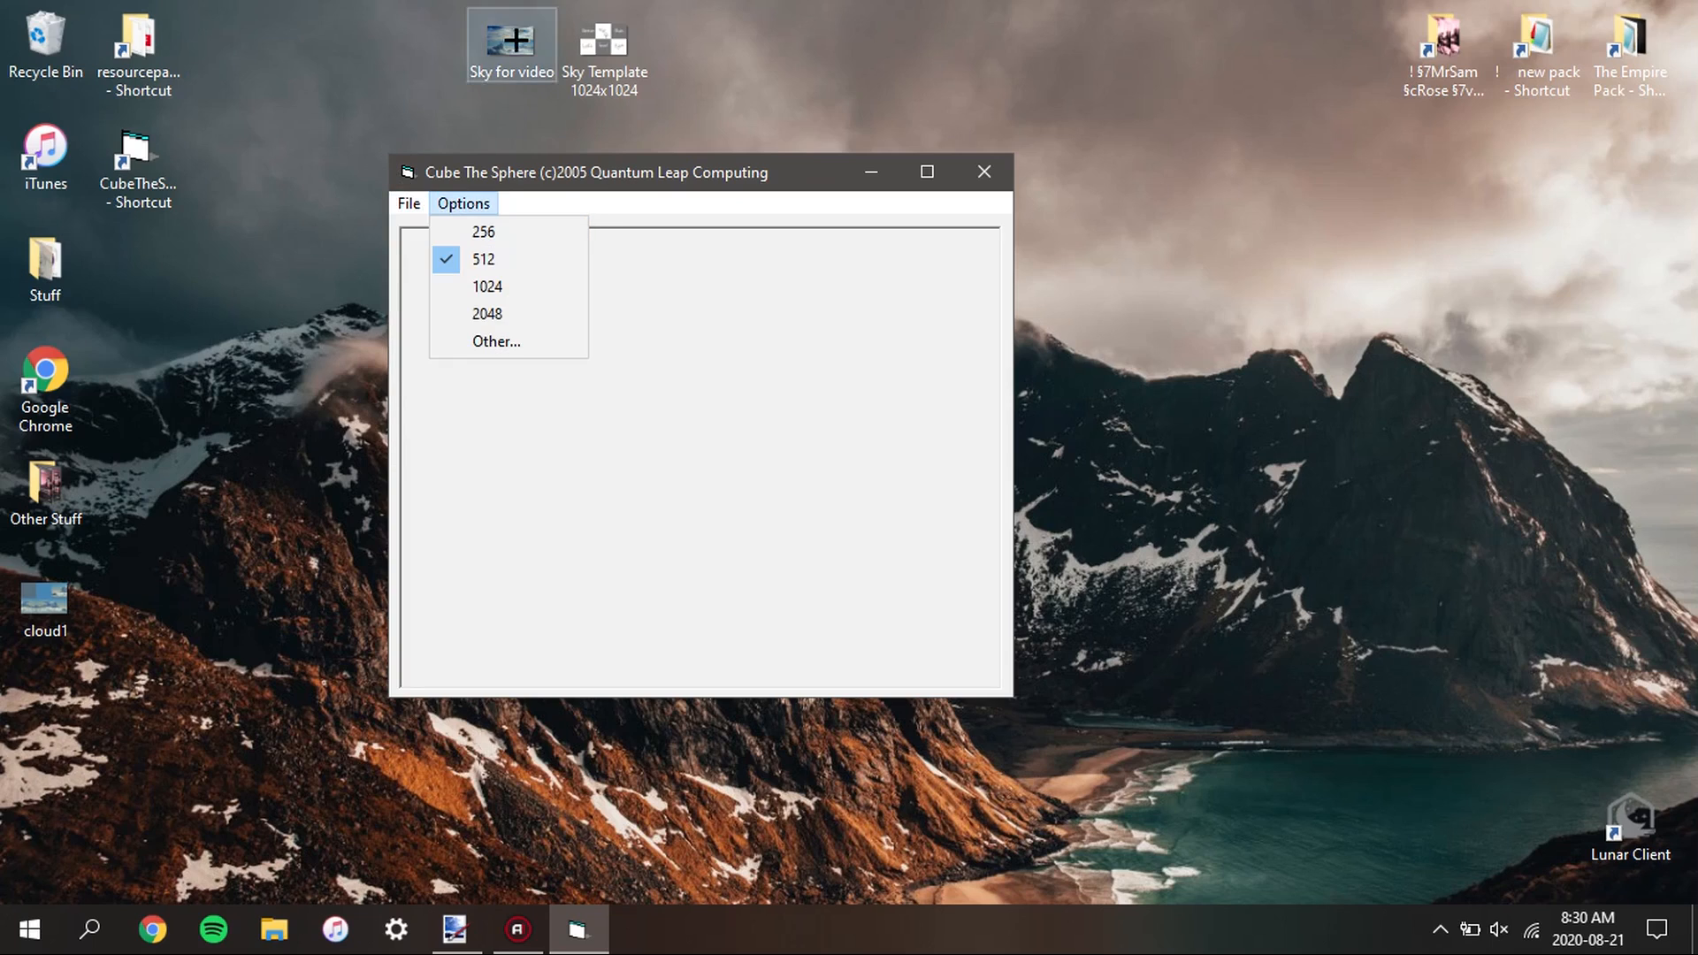
left_click_drag(506, 59, 599, 405)
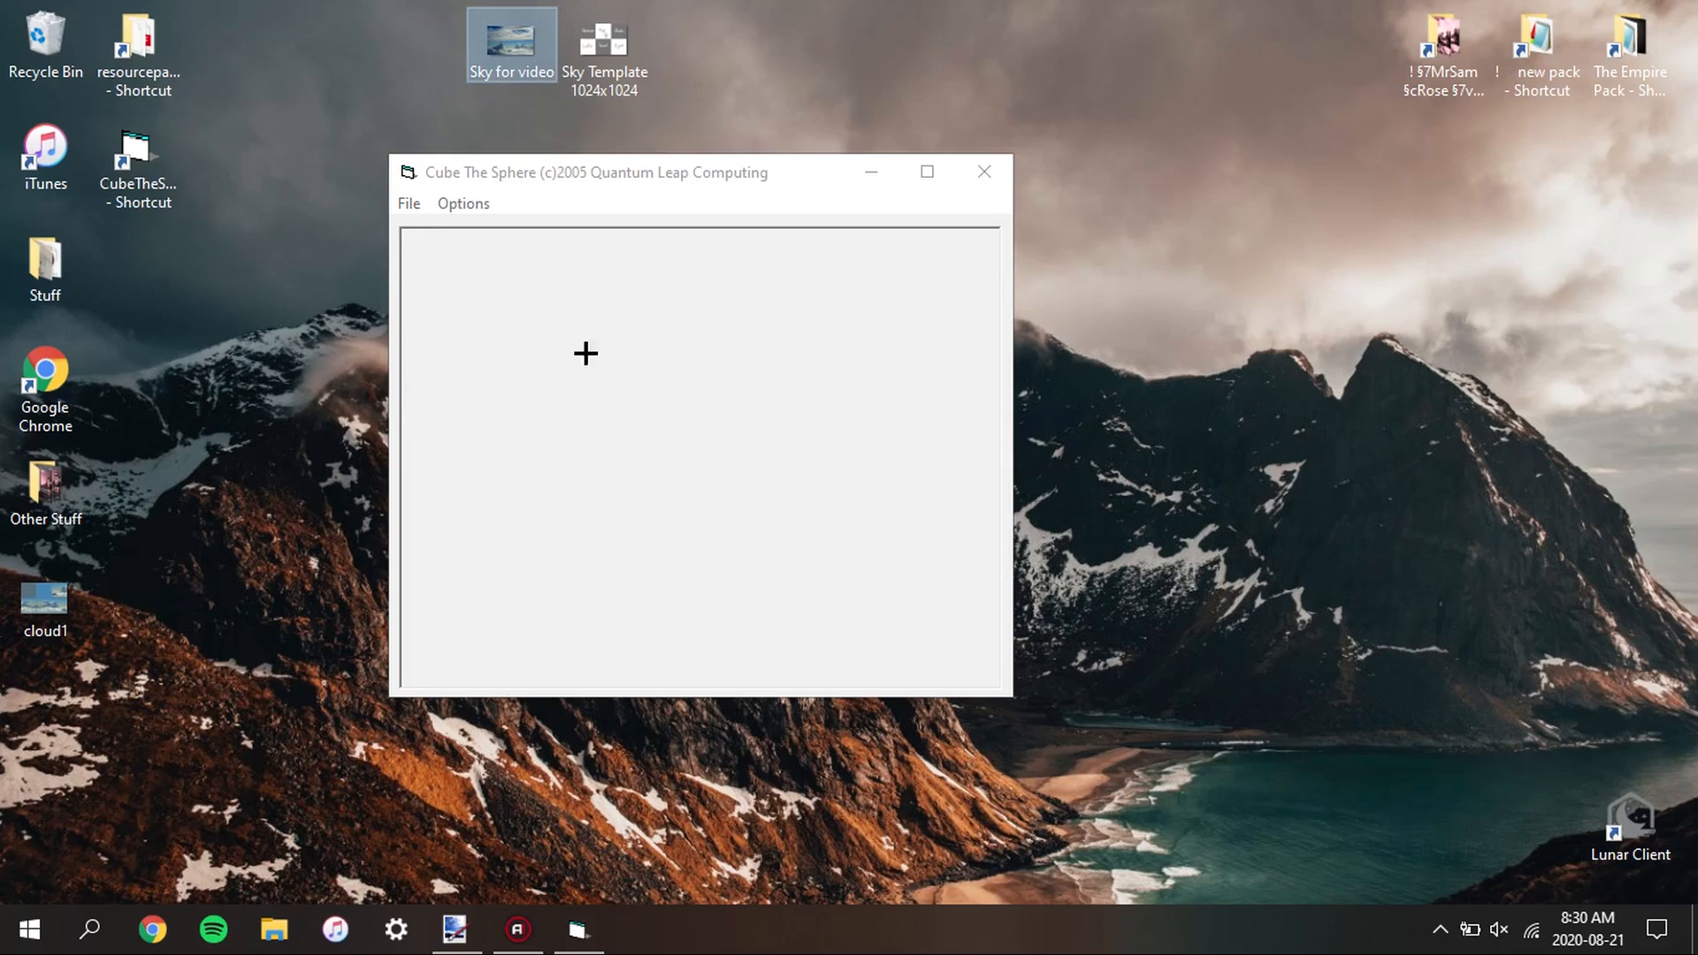
left_click(409, 204)
left_click(448, 232)
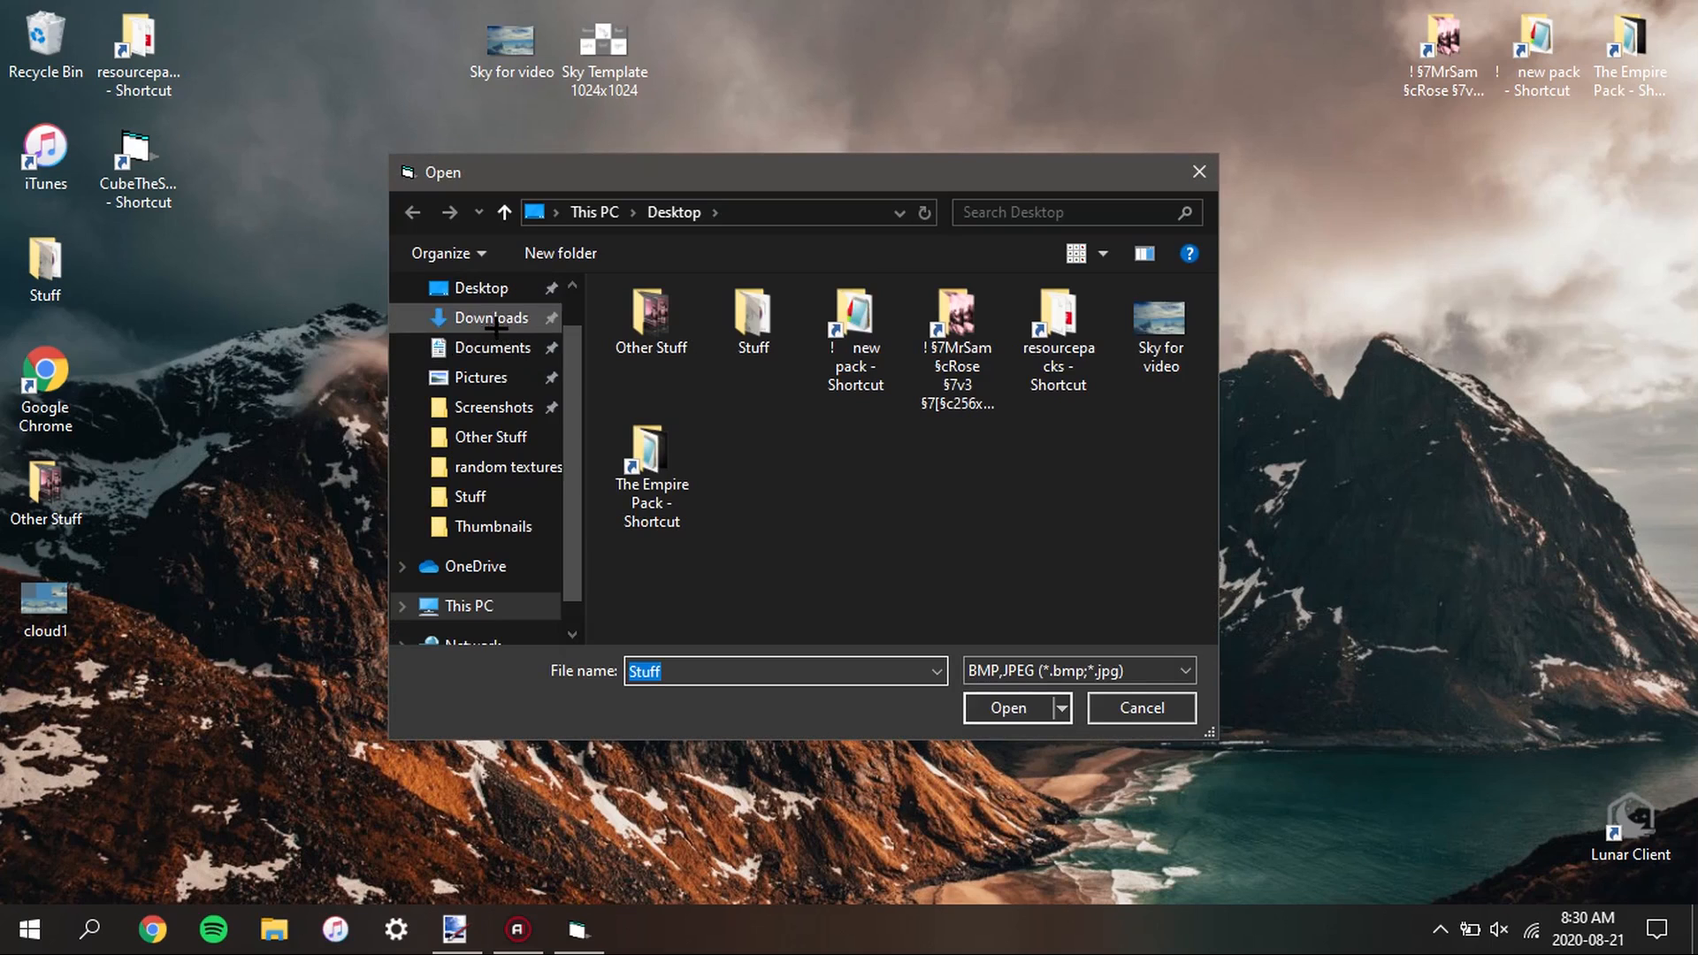
left_click(1160, 354)
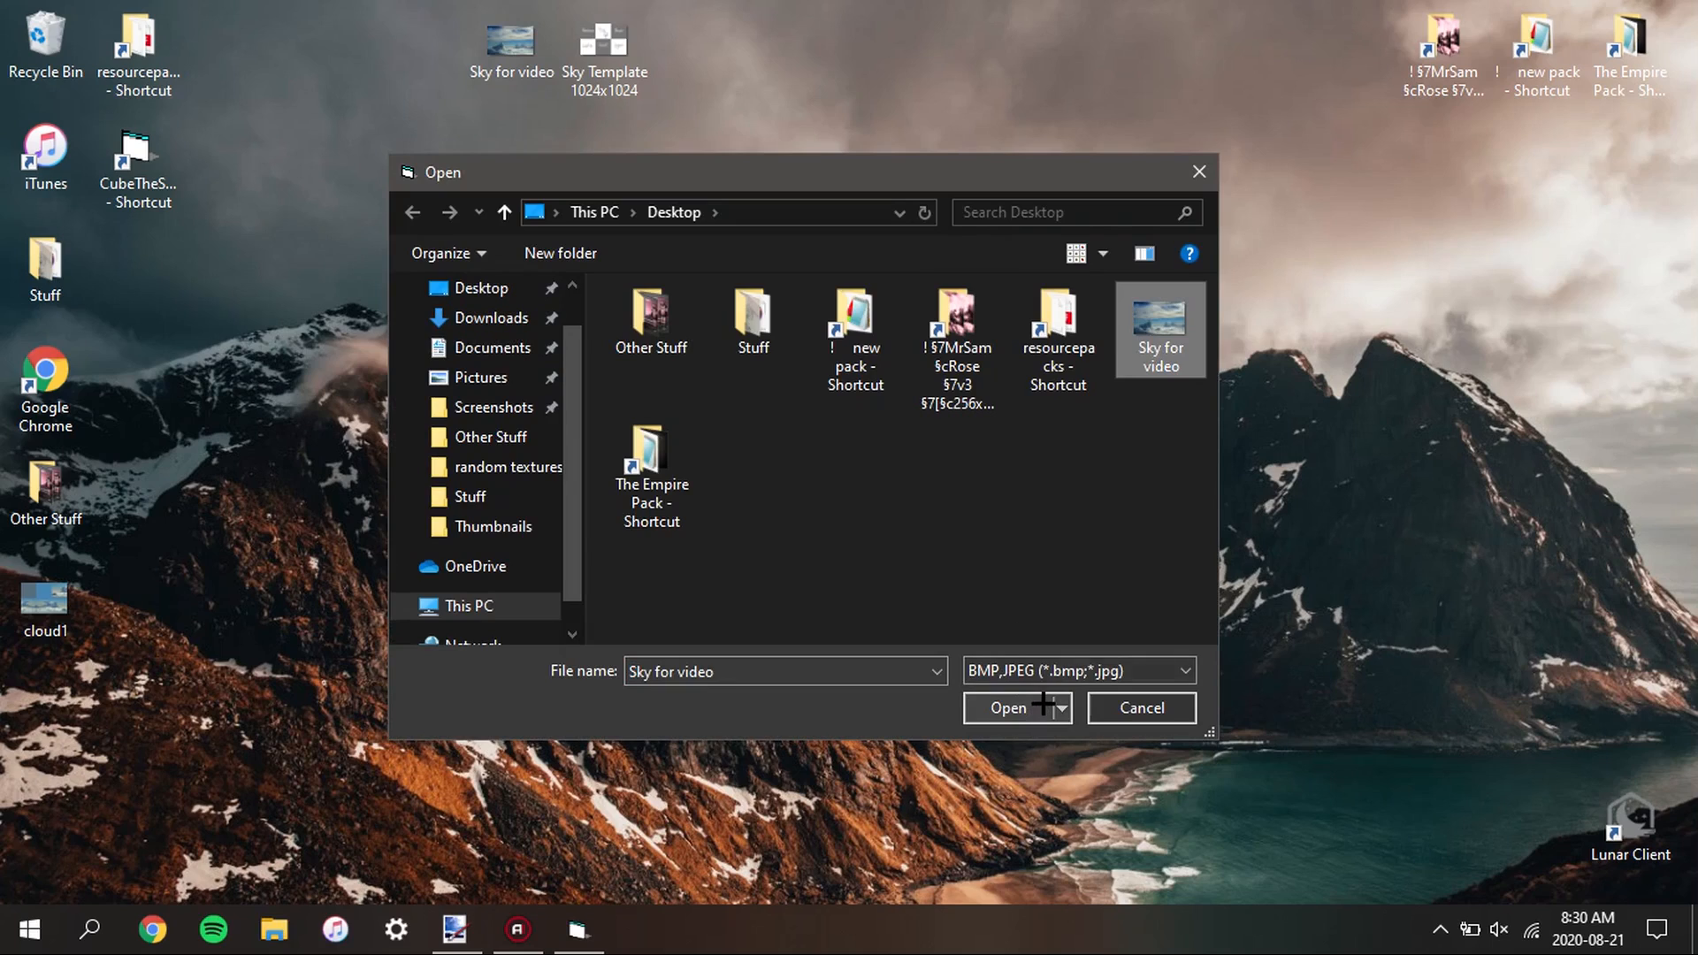
left_click(1071, 671)
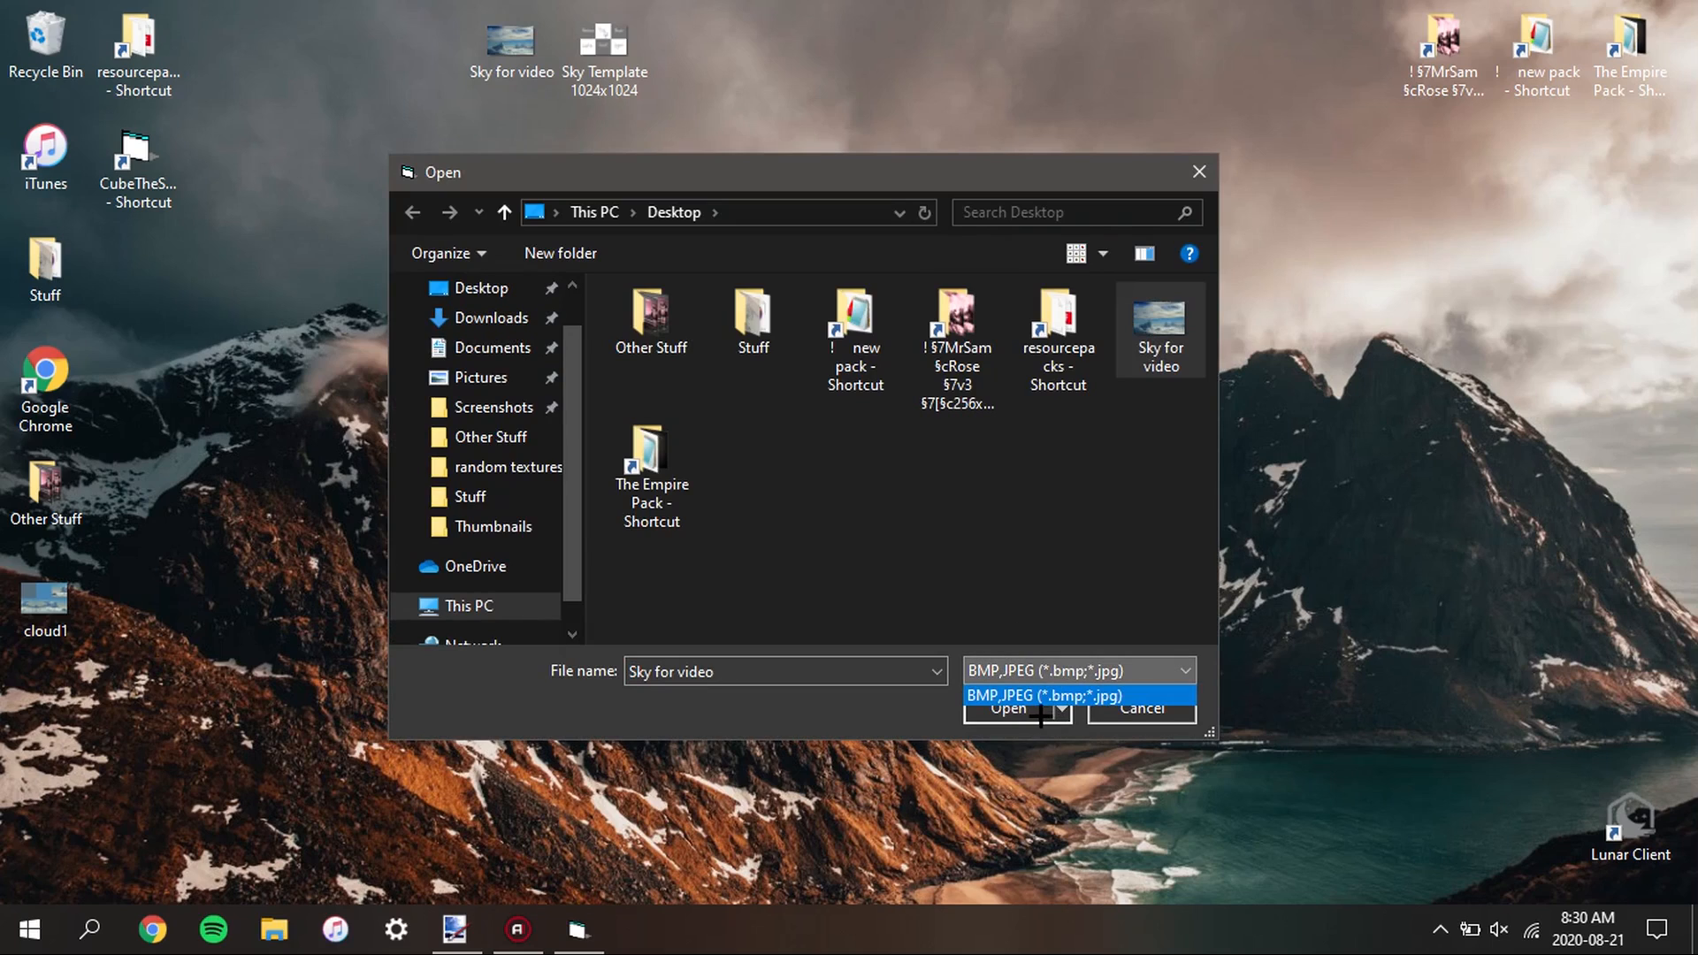
left_click(1023, 708)
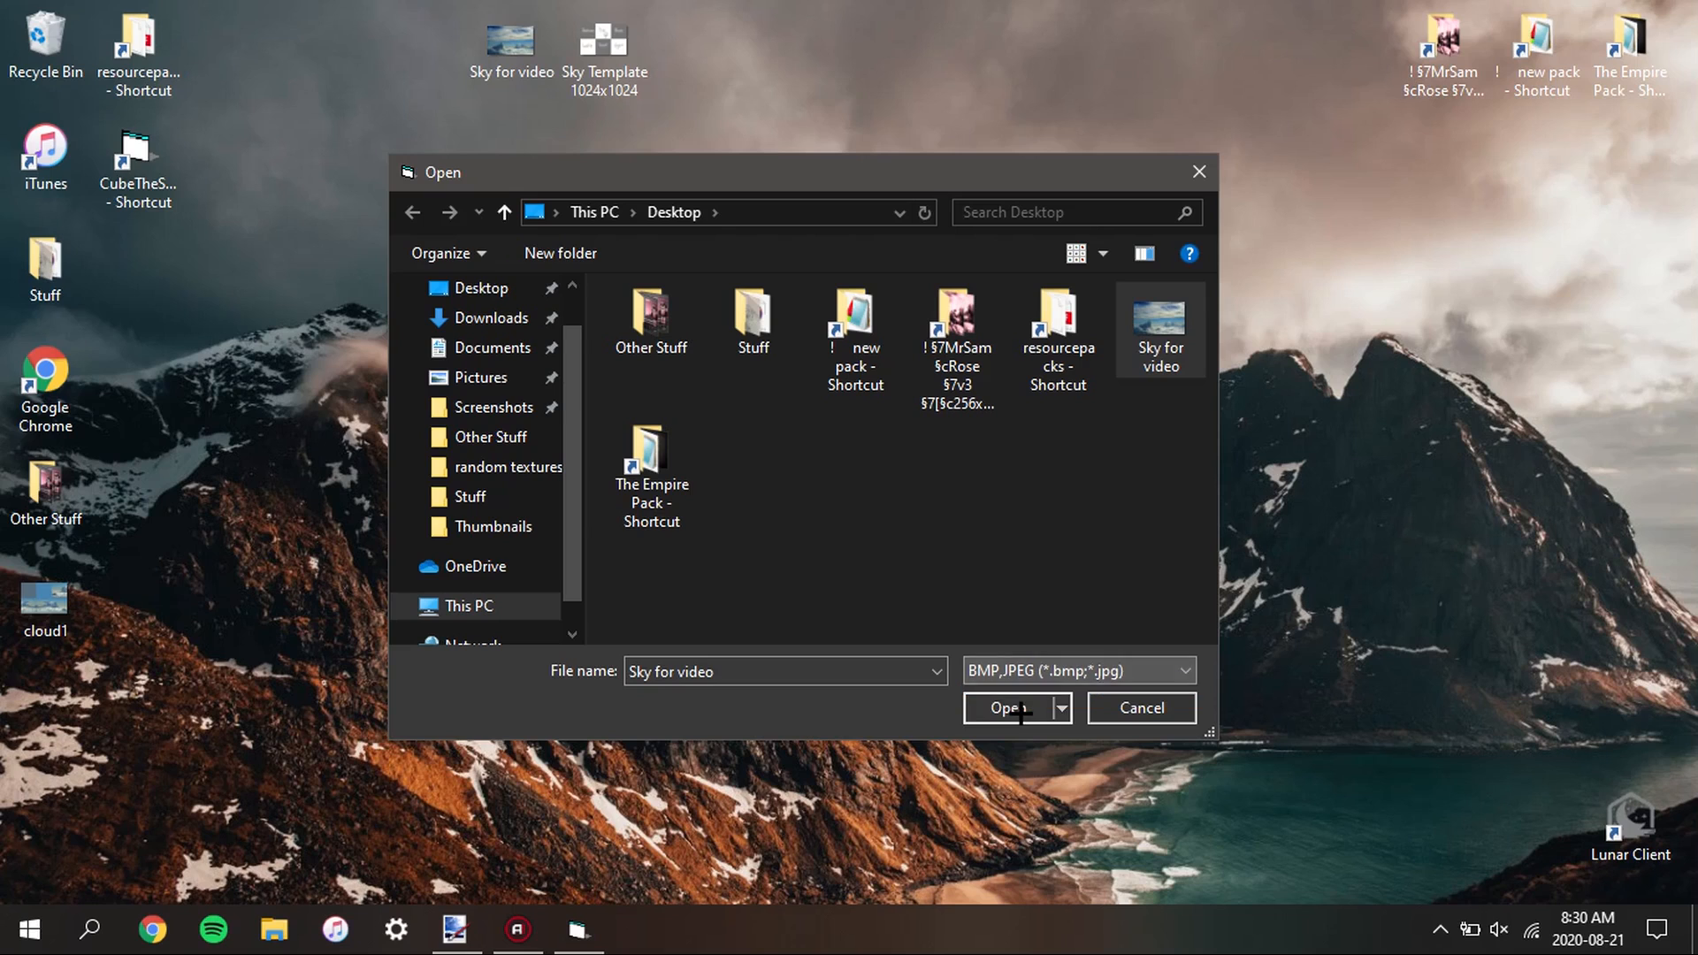
left_click(1017, 707)
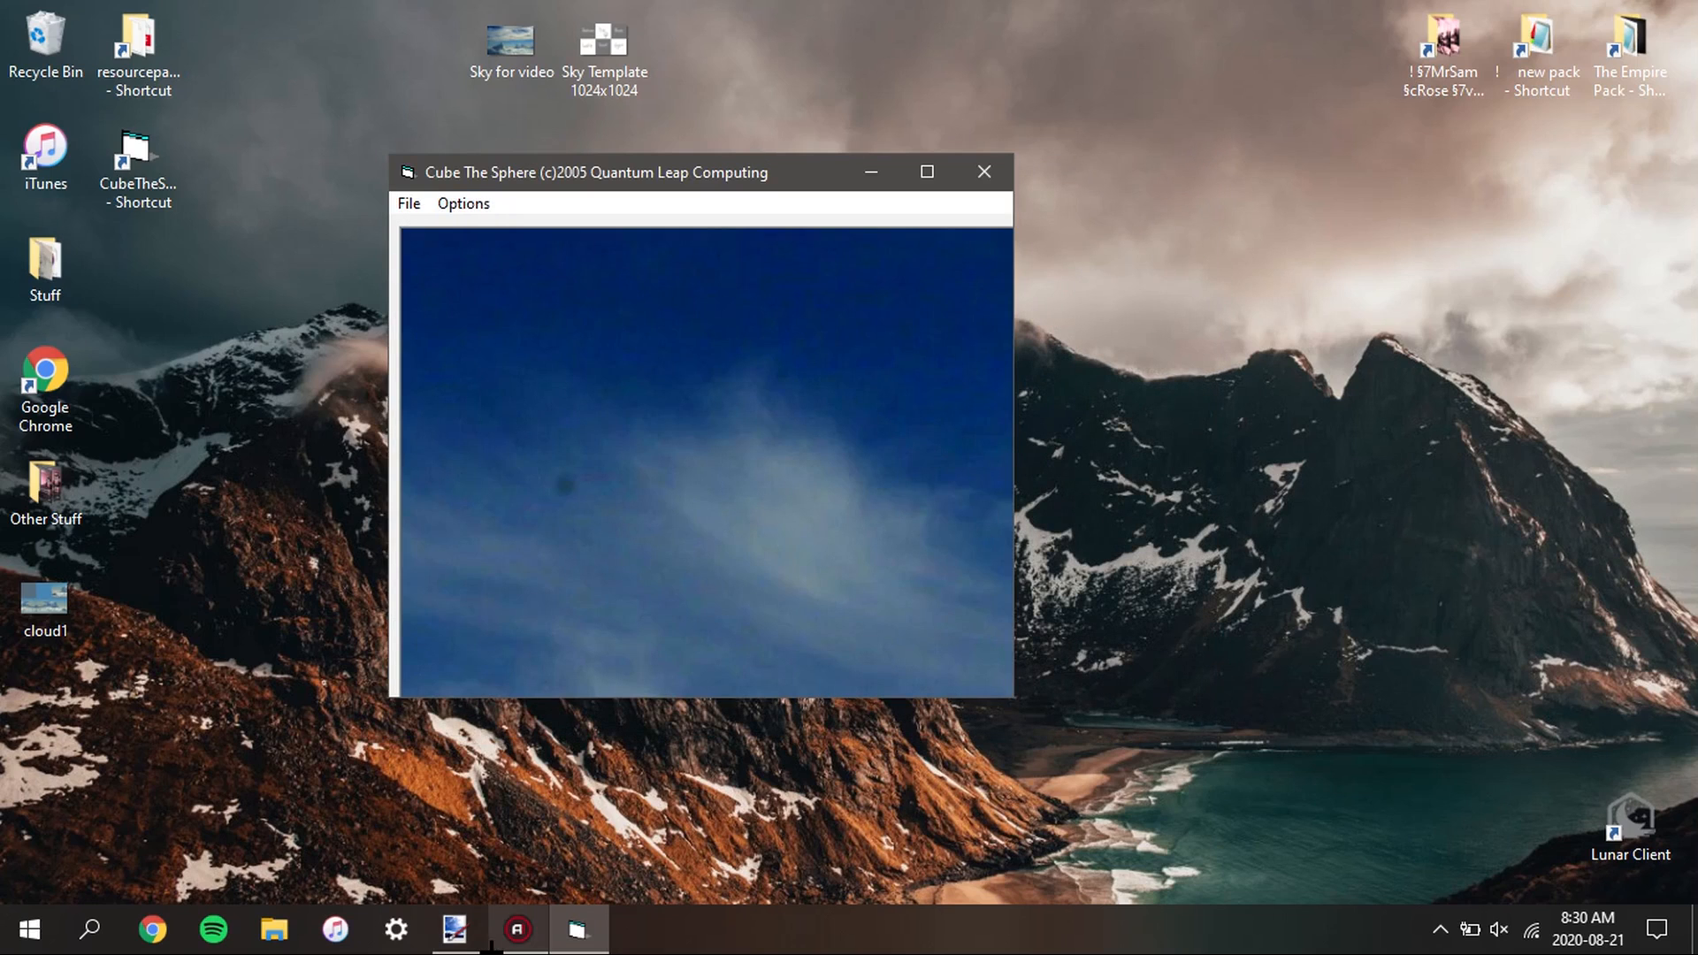
Minimize paint.net and maximize the Cube The Sphere window to show the loaded sky image
left_click(454, 929)
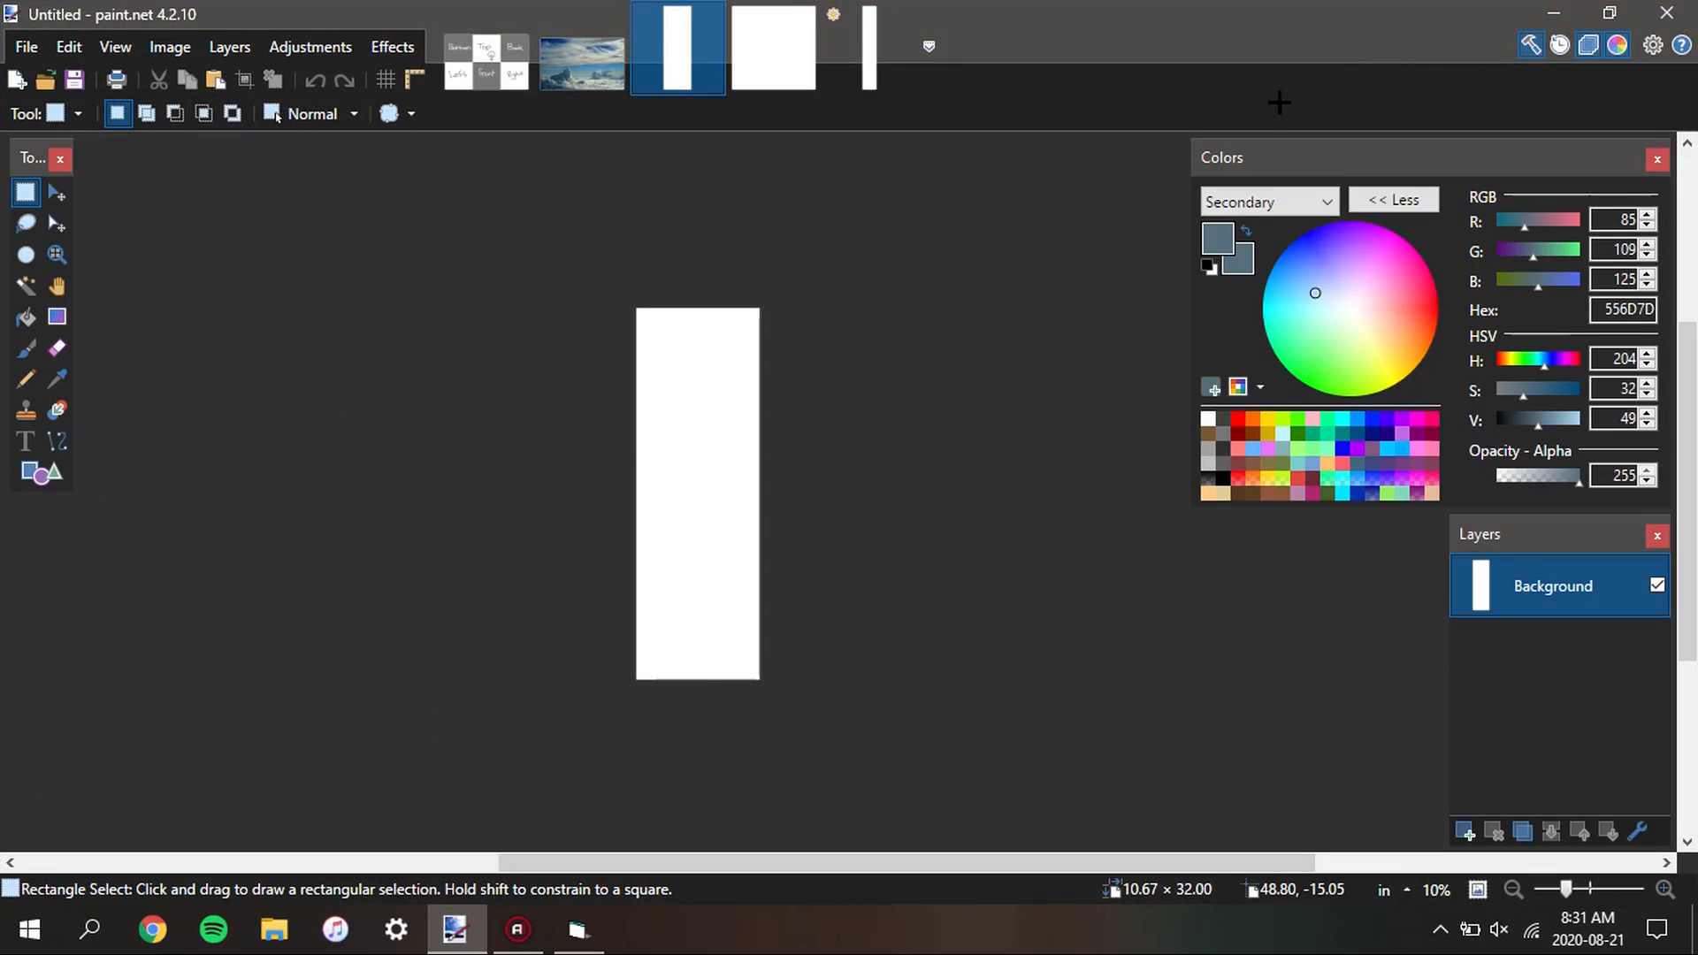
left_click(1529, 7)
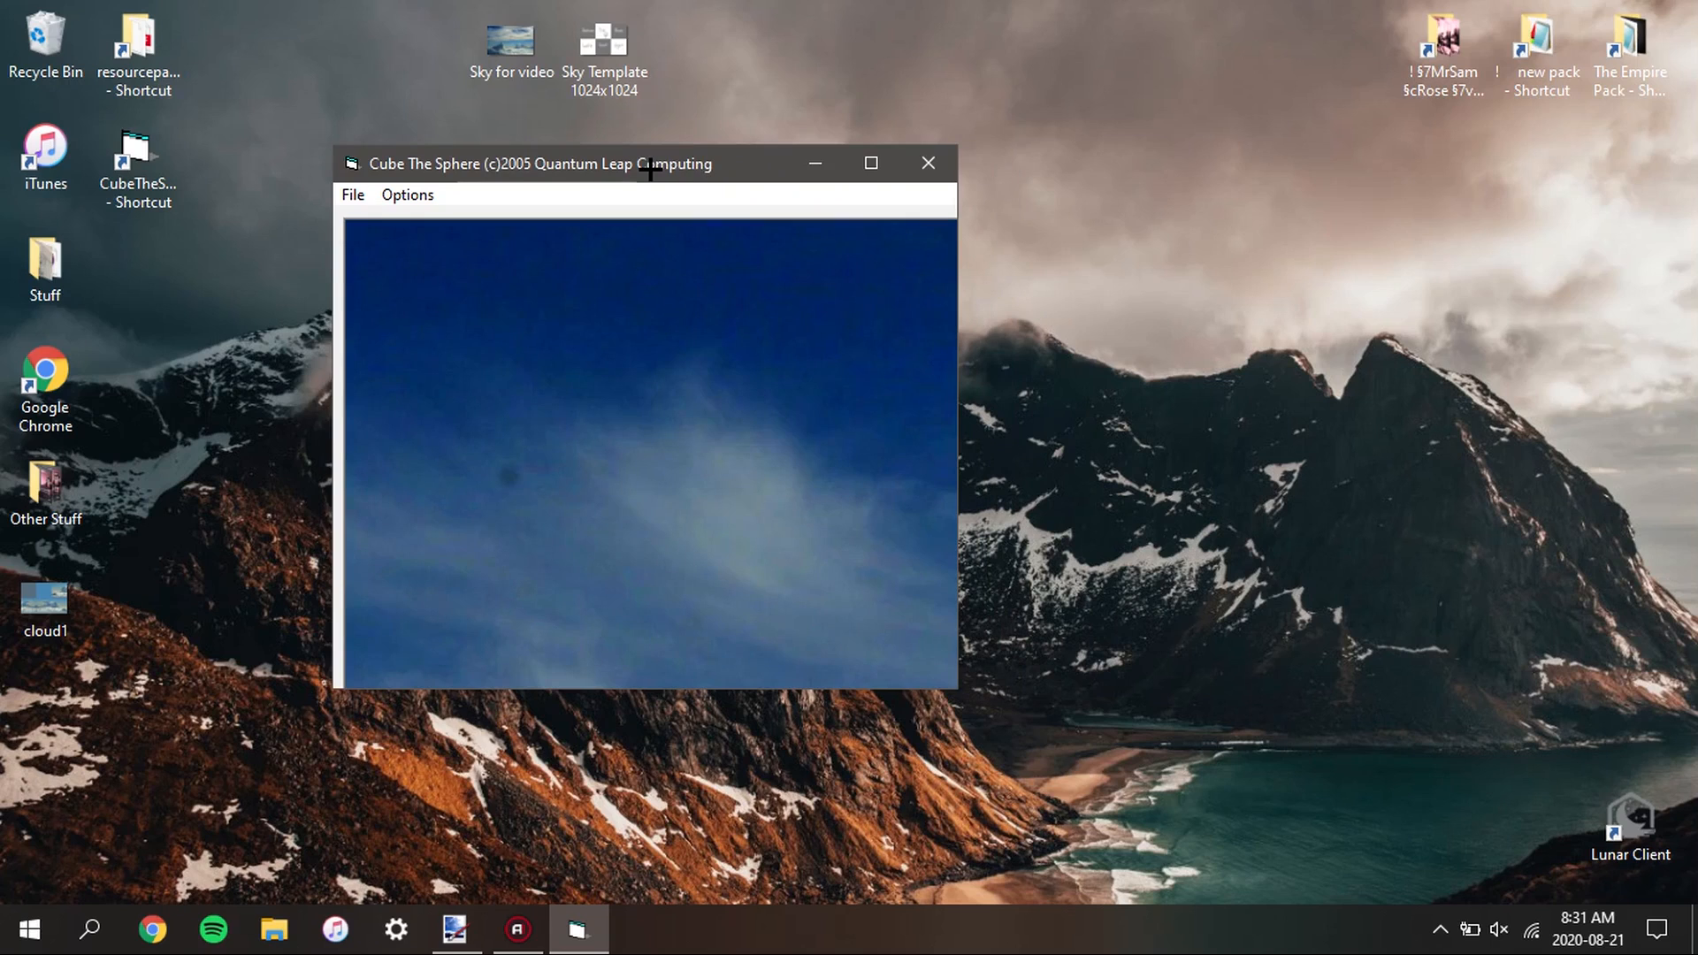
left_click(873, 163)
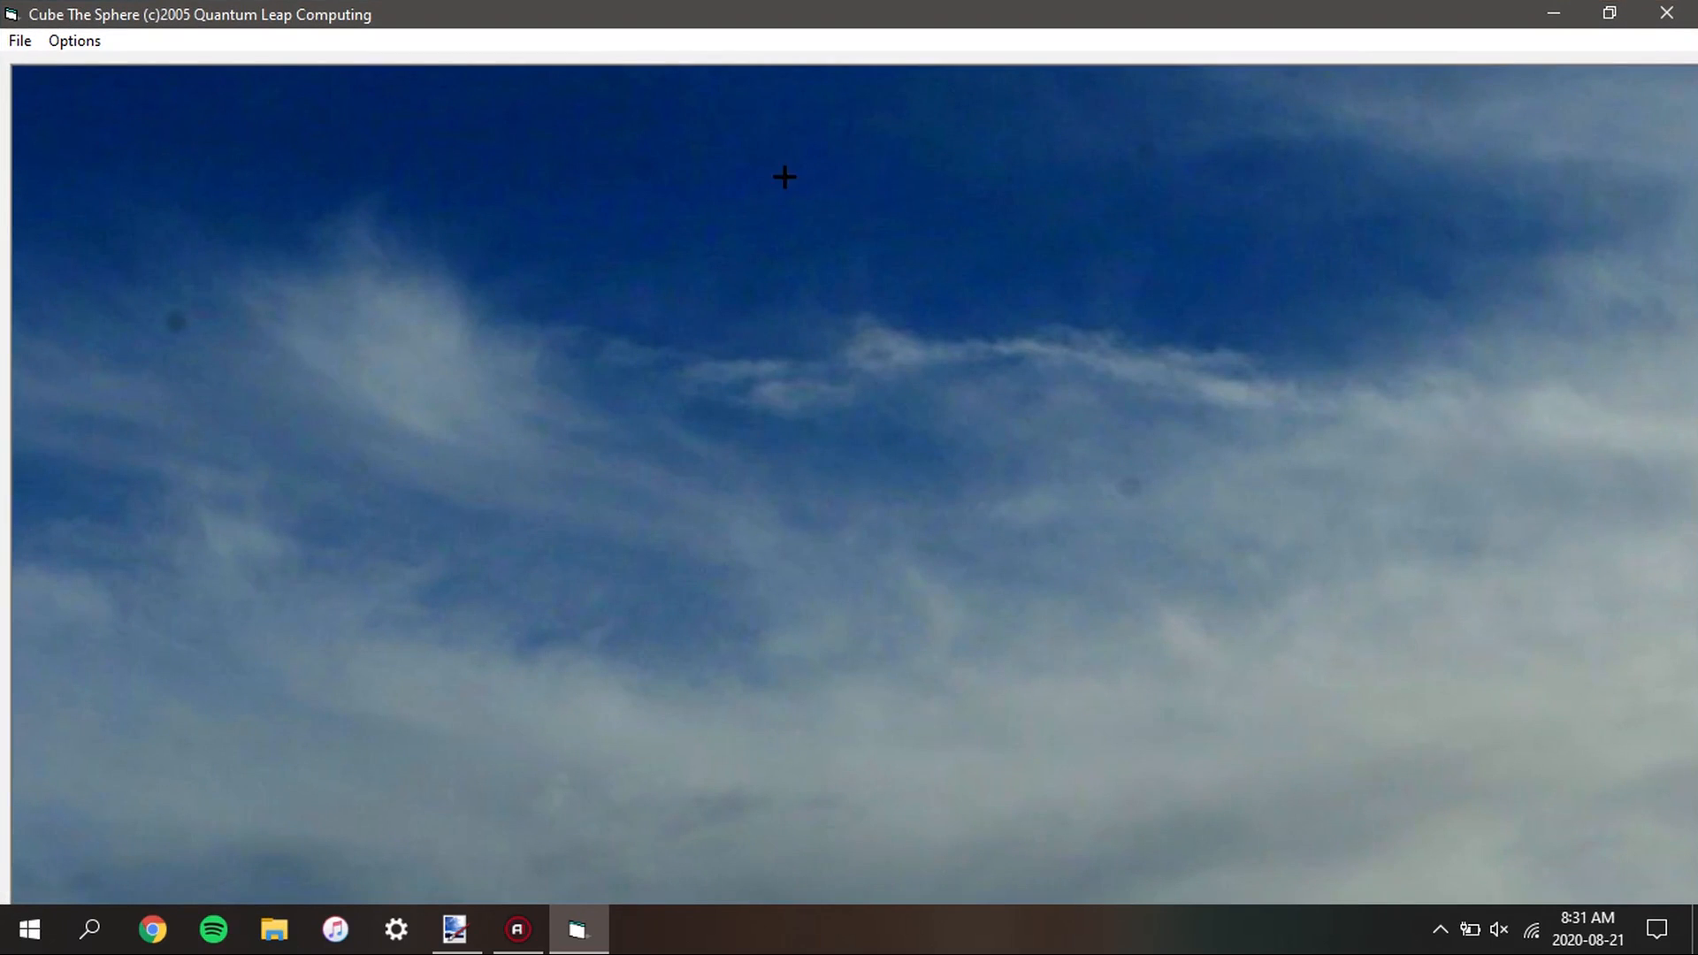
Restore the Cube The Sphere window to its smaller size and set the output face size to 1024
left_click(1610, 12)
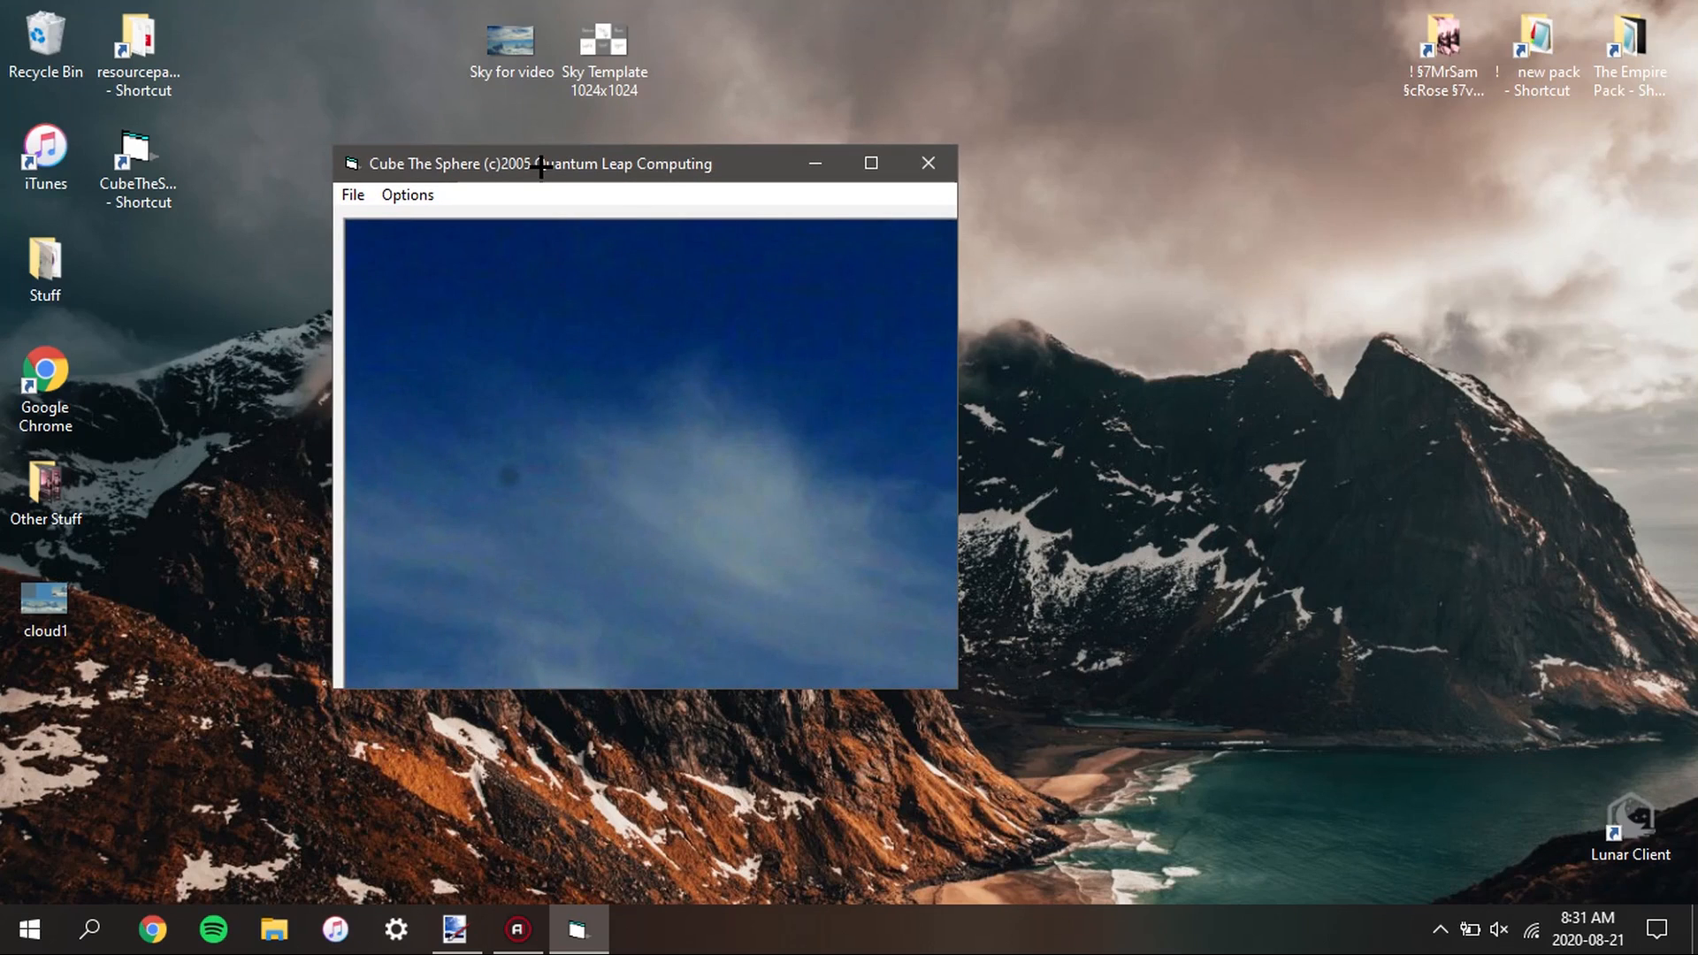
left_click(407, 195)
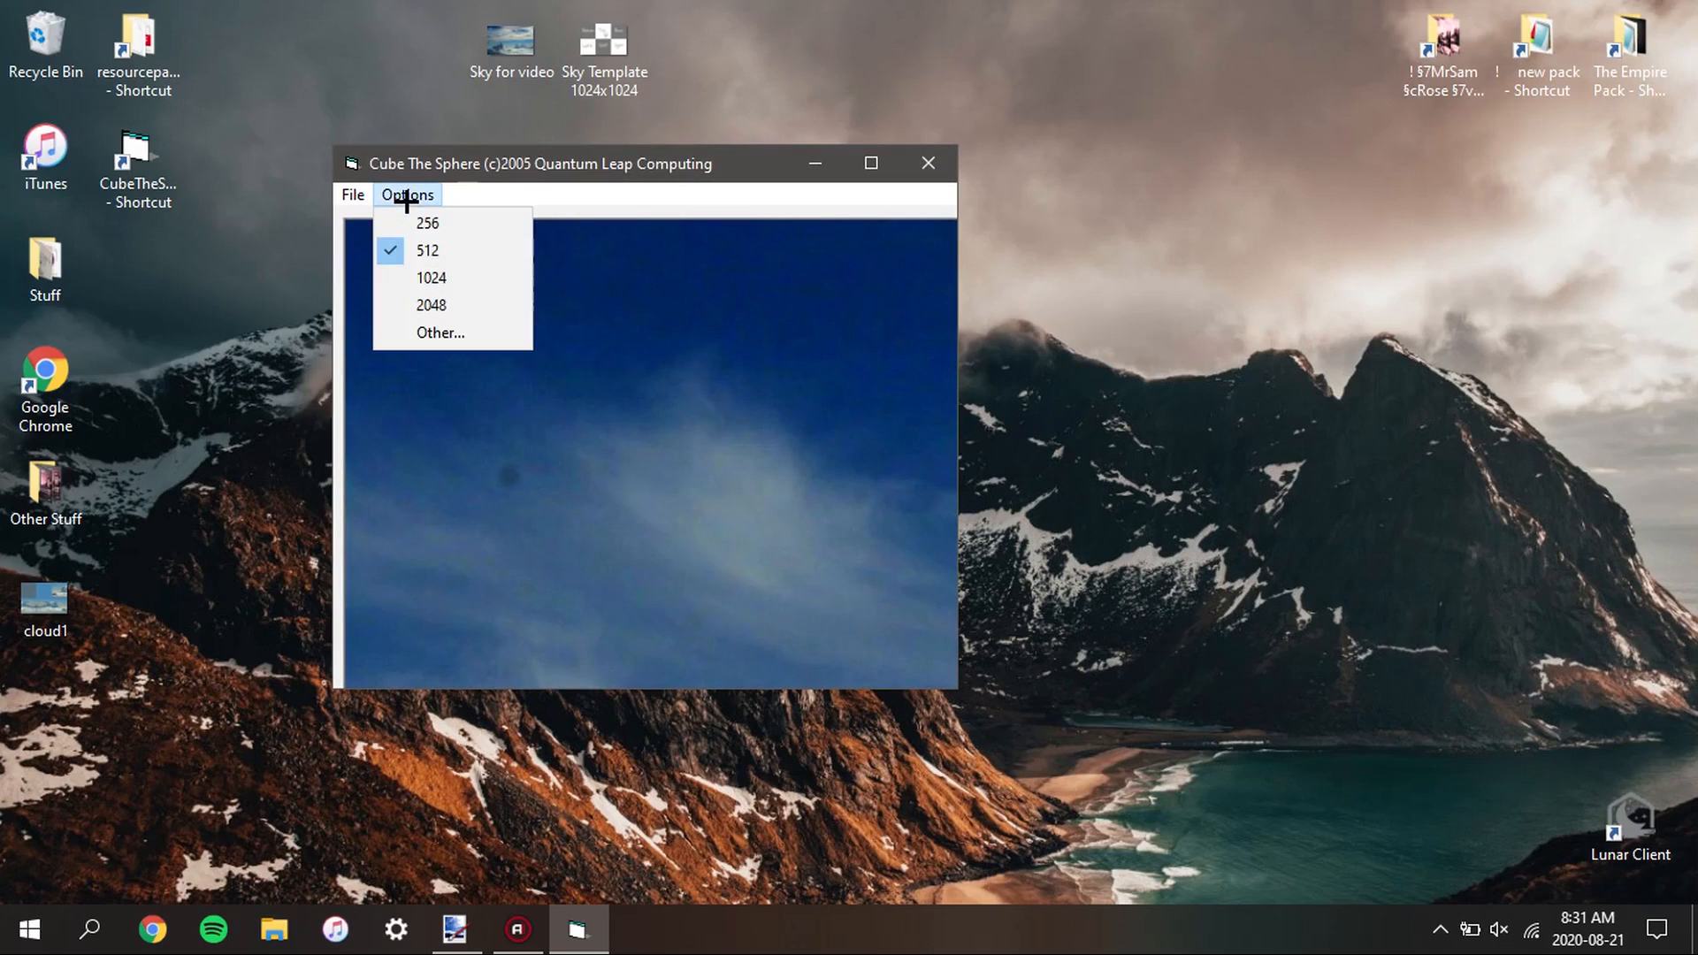
left_click(456, 276)
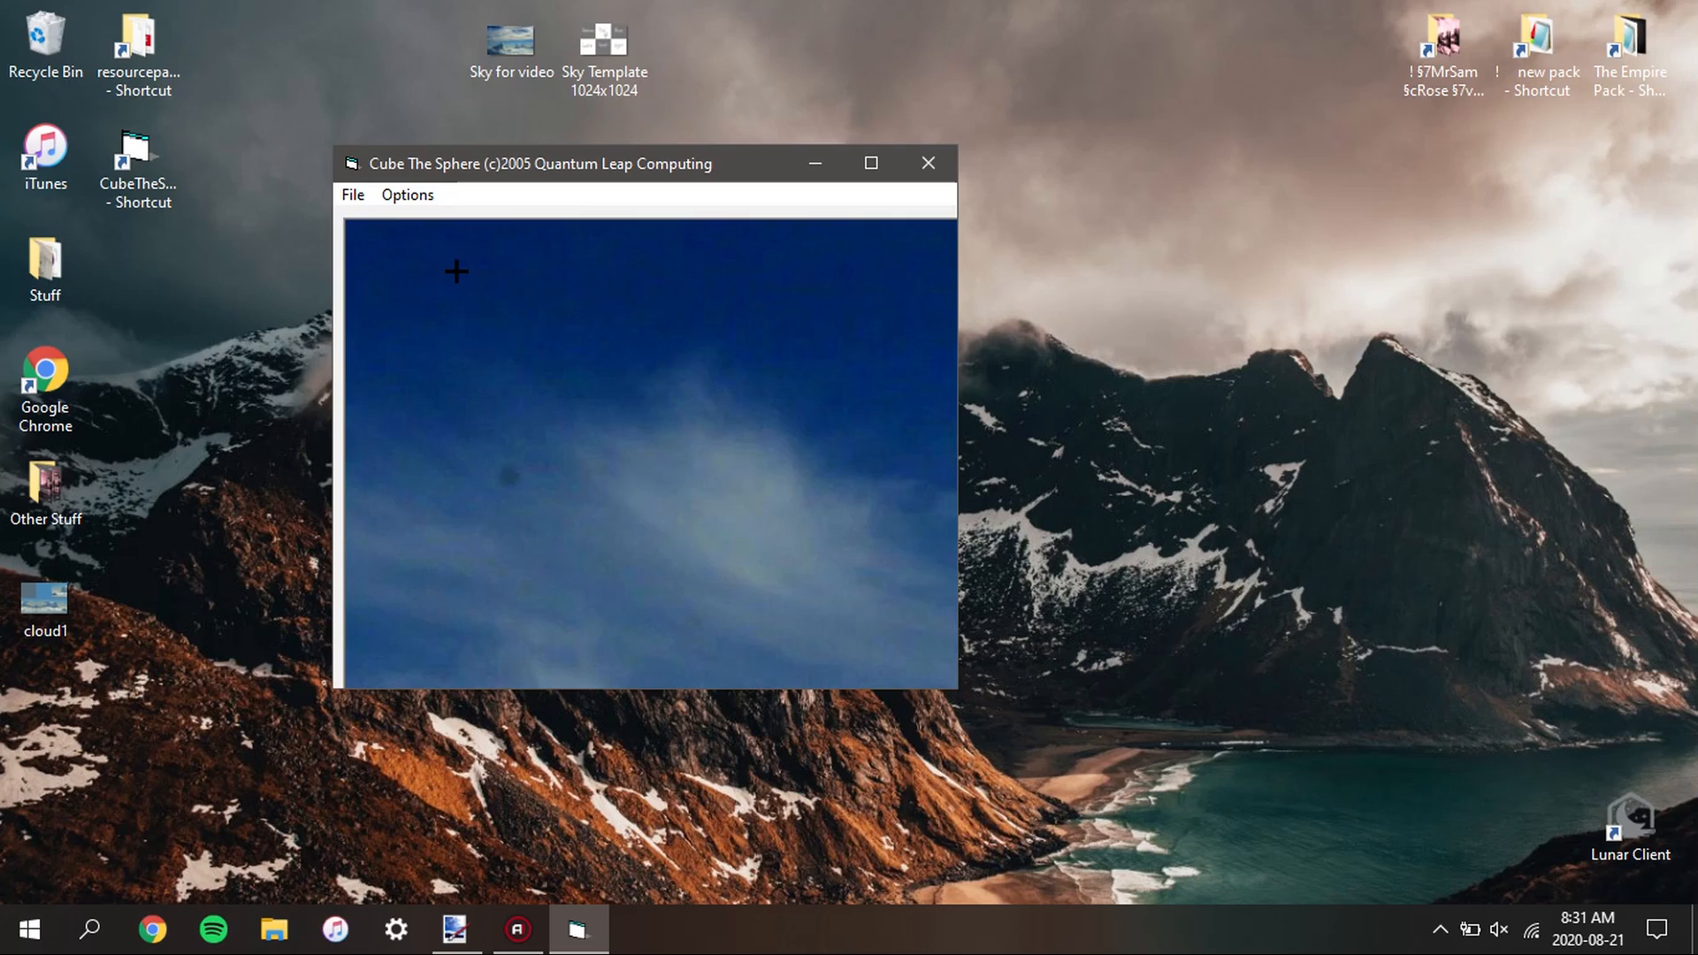
Extract all six cube faces from the loaded sky image after glancing at the Sky Template in paint.net
left_click(353, 194)
mouse_move(381, 196)
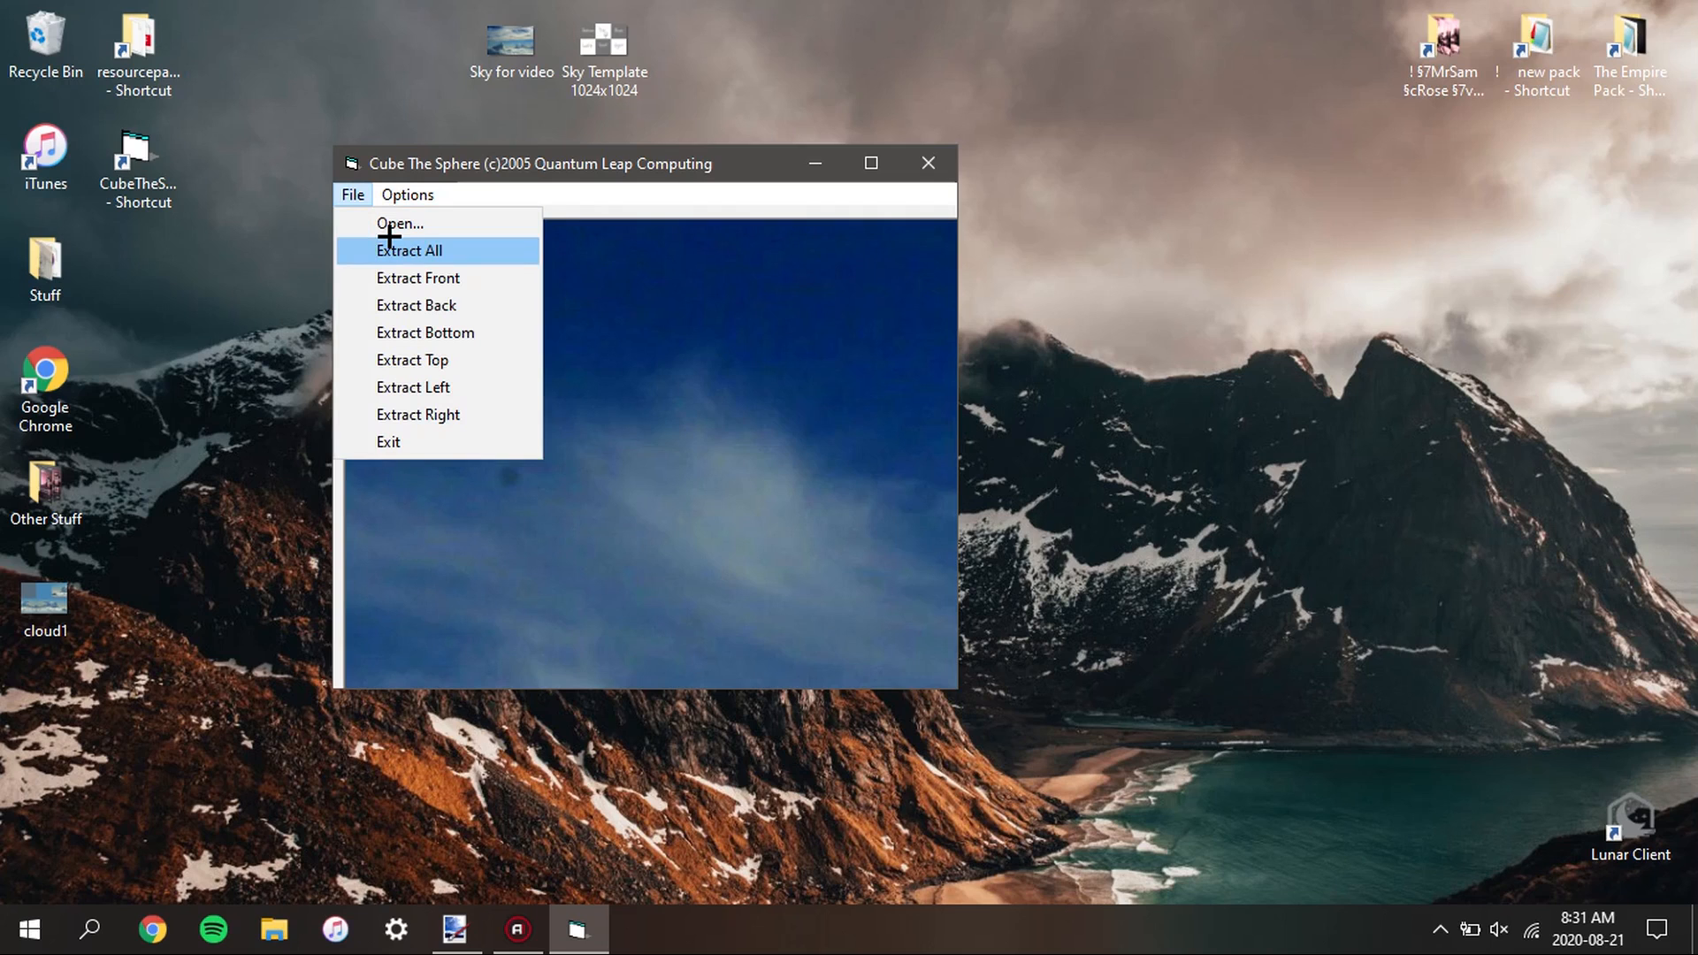
left_click(454, 929)
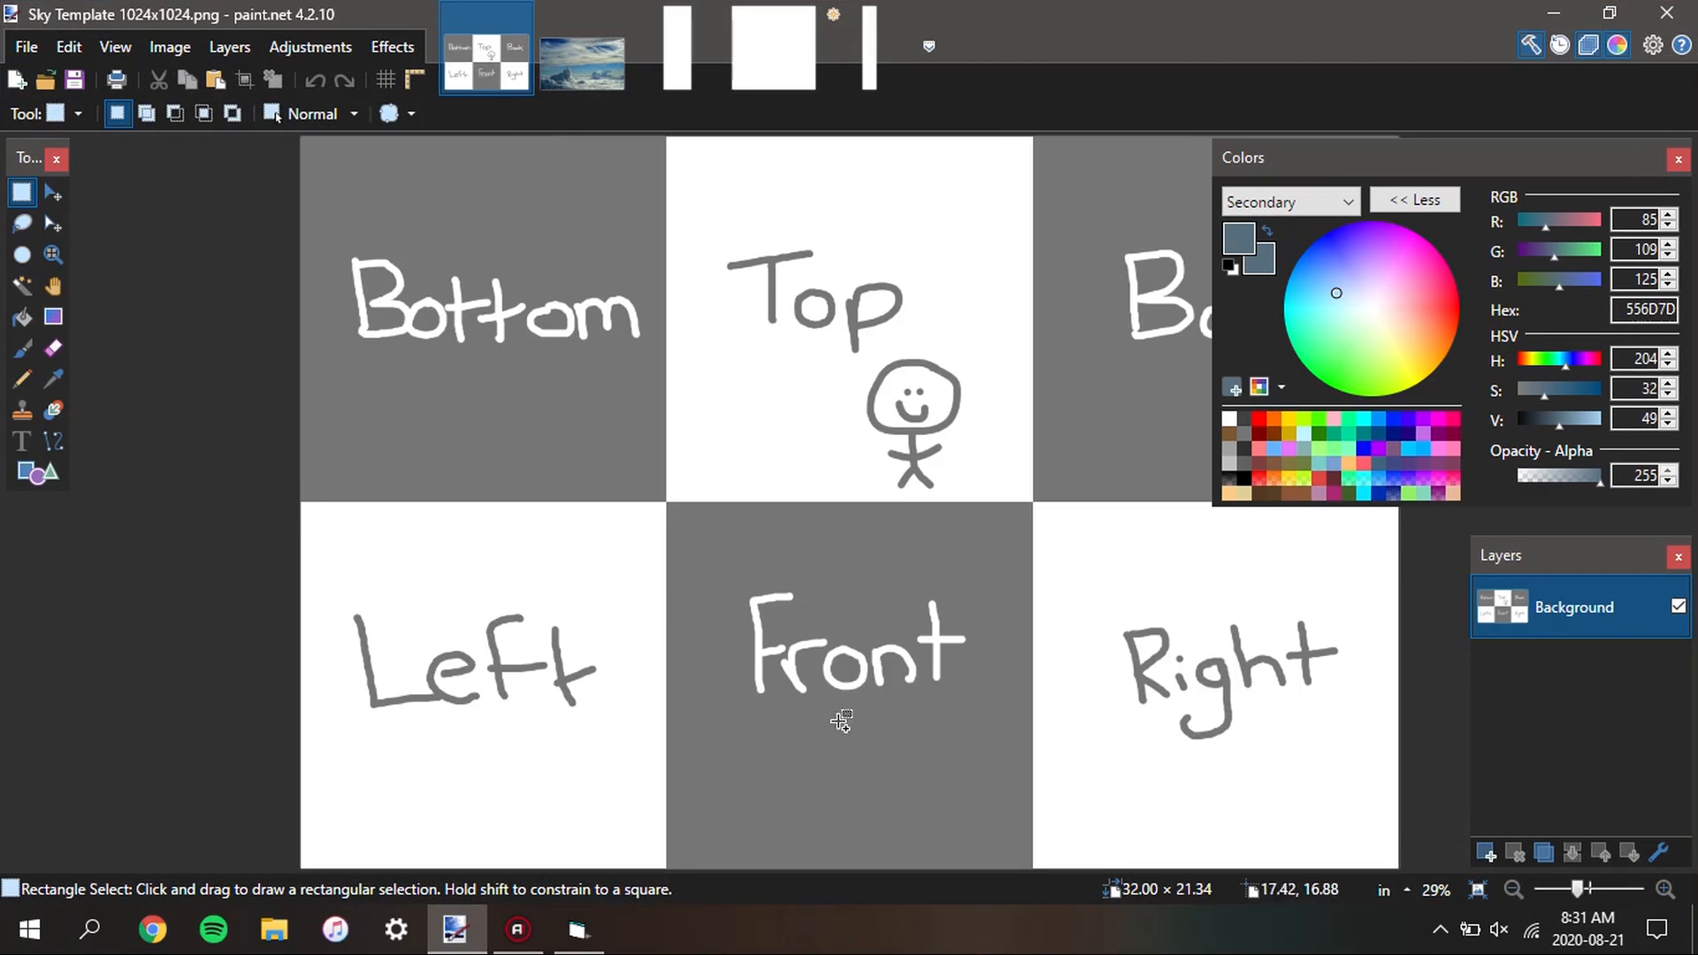
left_click(1553, 12)
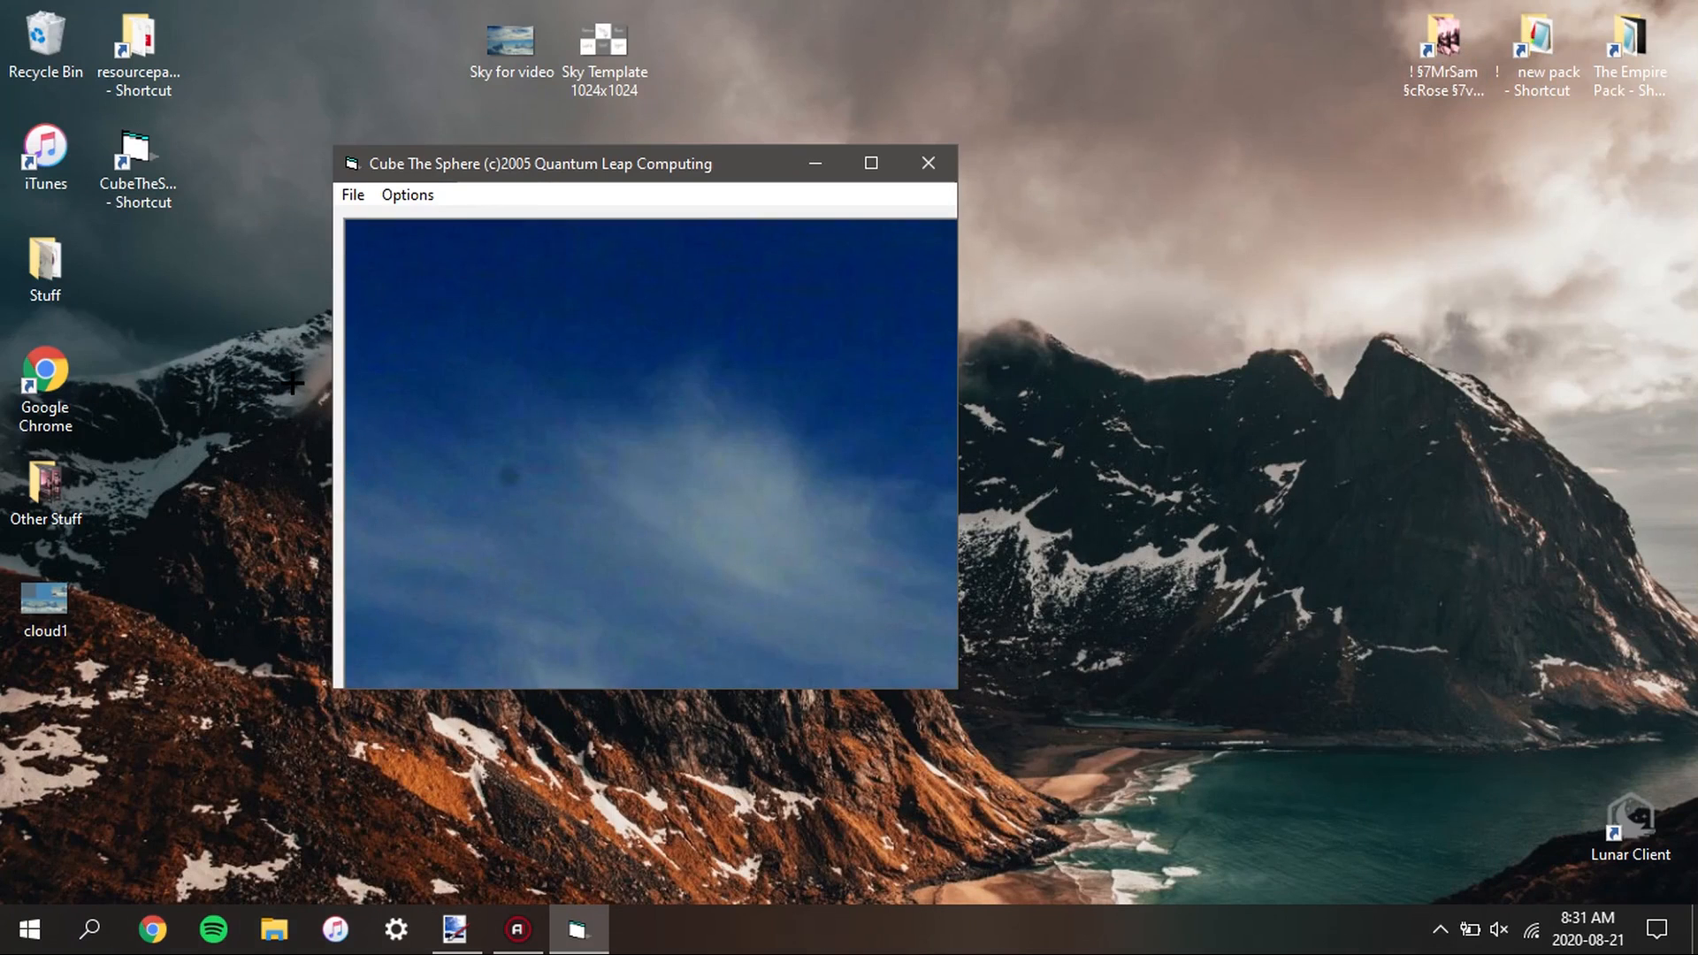
left_click(353, 194)
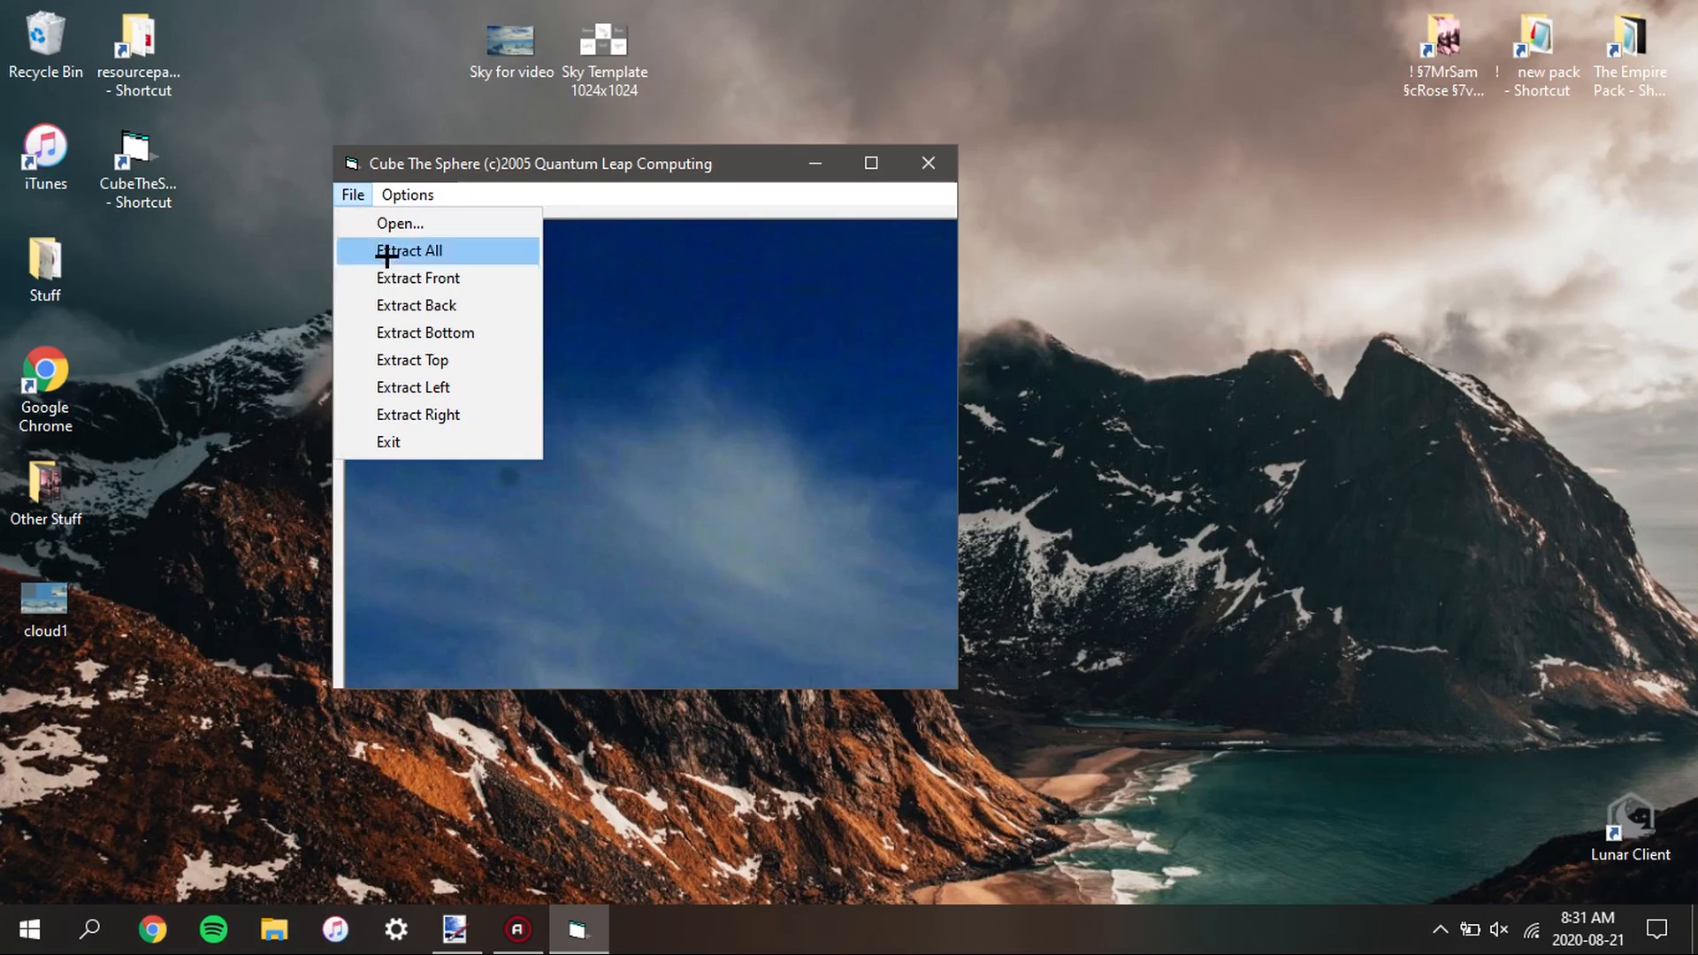
left_click(402, 252)
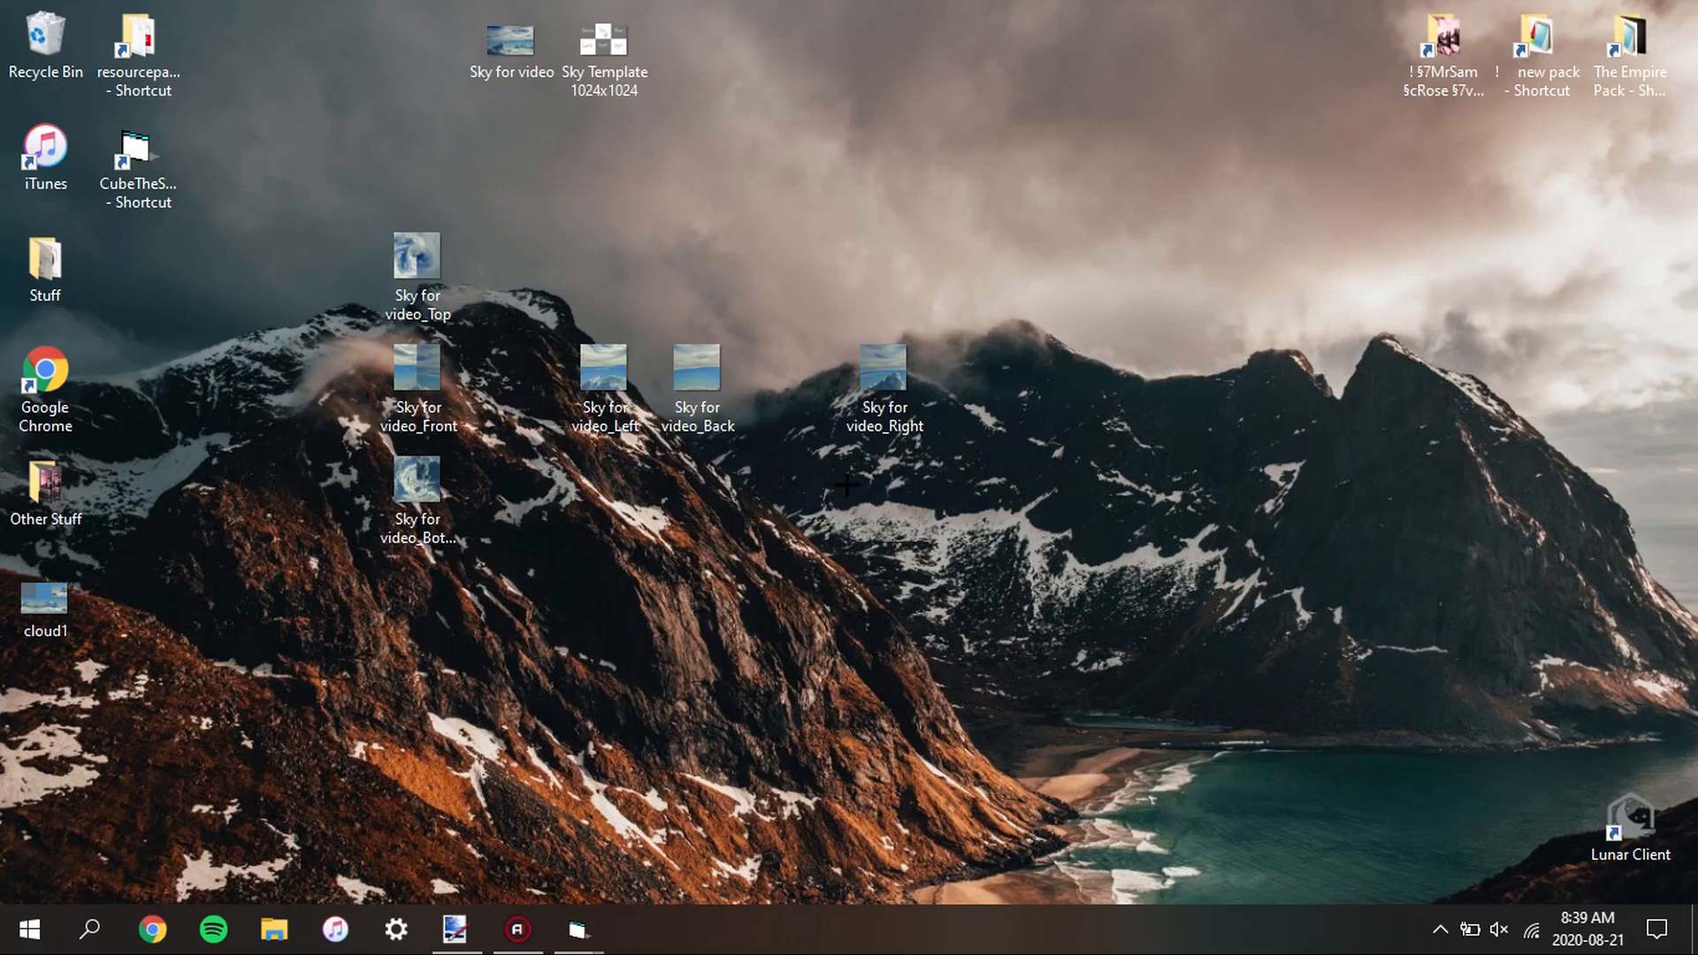
Place the Right face file beside Back on the desktop and move the Left, Back and Right files together away from the others
left_click_drag(882, 398, 790, 393)
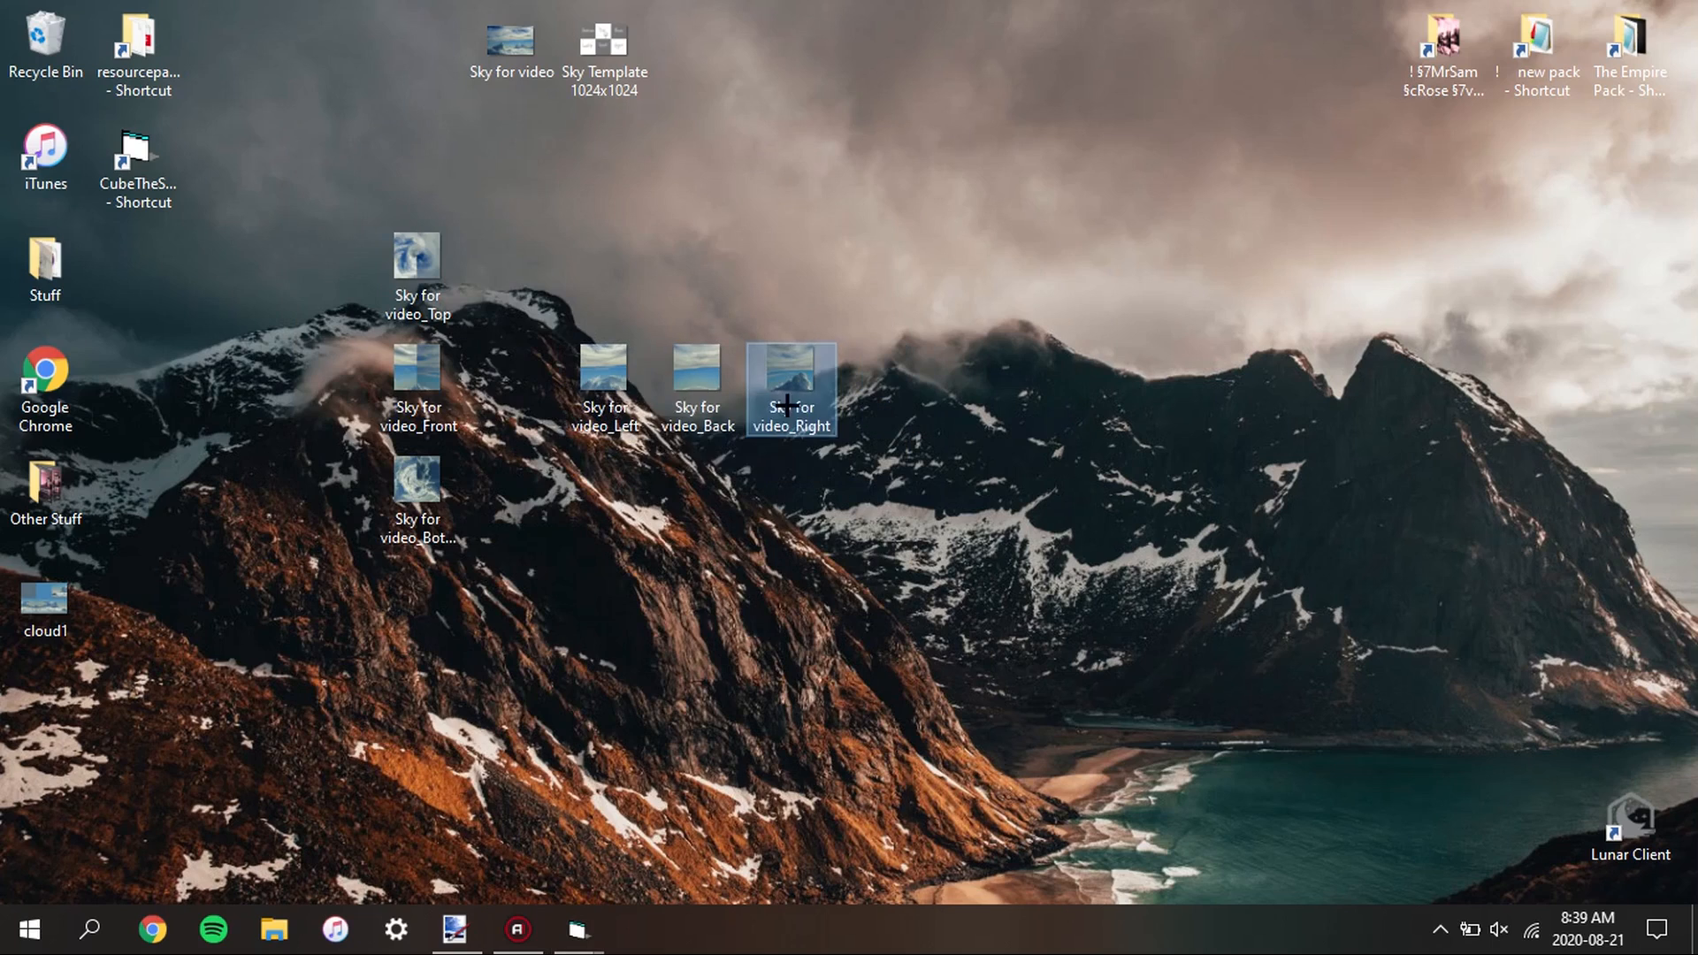
left_click_drag(991, 343, 597, 391)
left_click_drag(603, 385, 1070, 385)
left_click(552, 294)
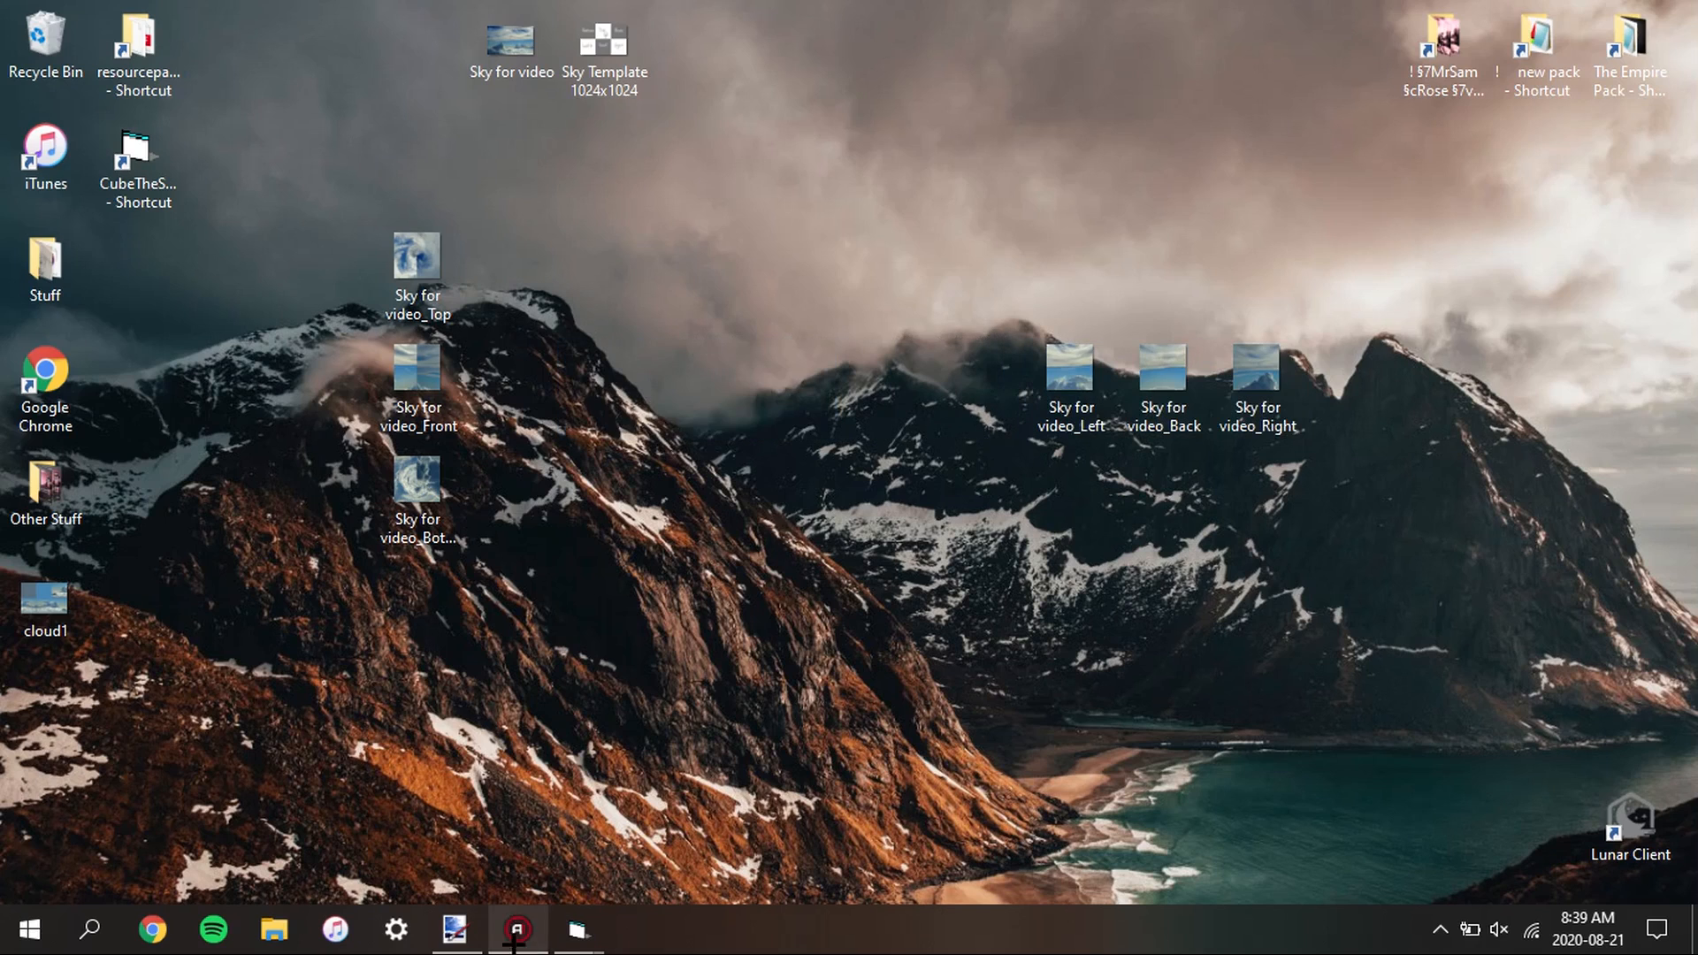
Switch to paint.net and check the pixel dimensions of the tall blank image without resizing it
left_click(455, 929)
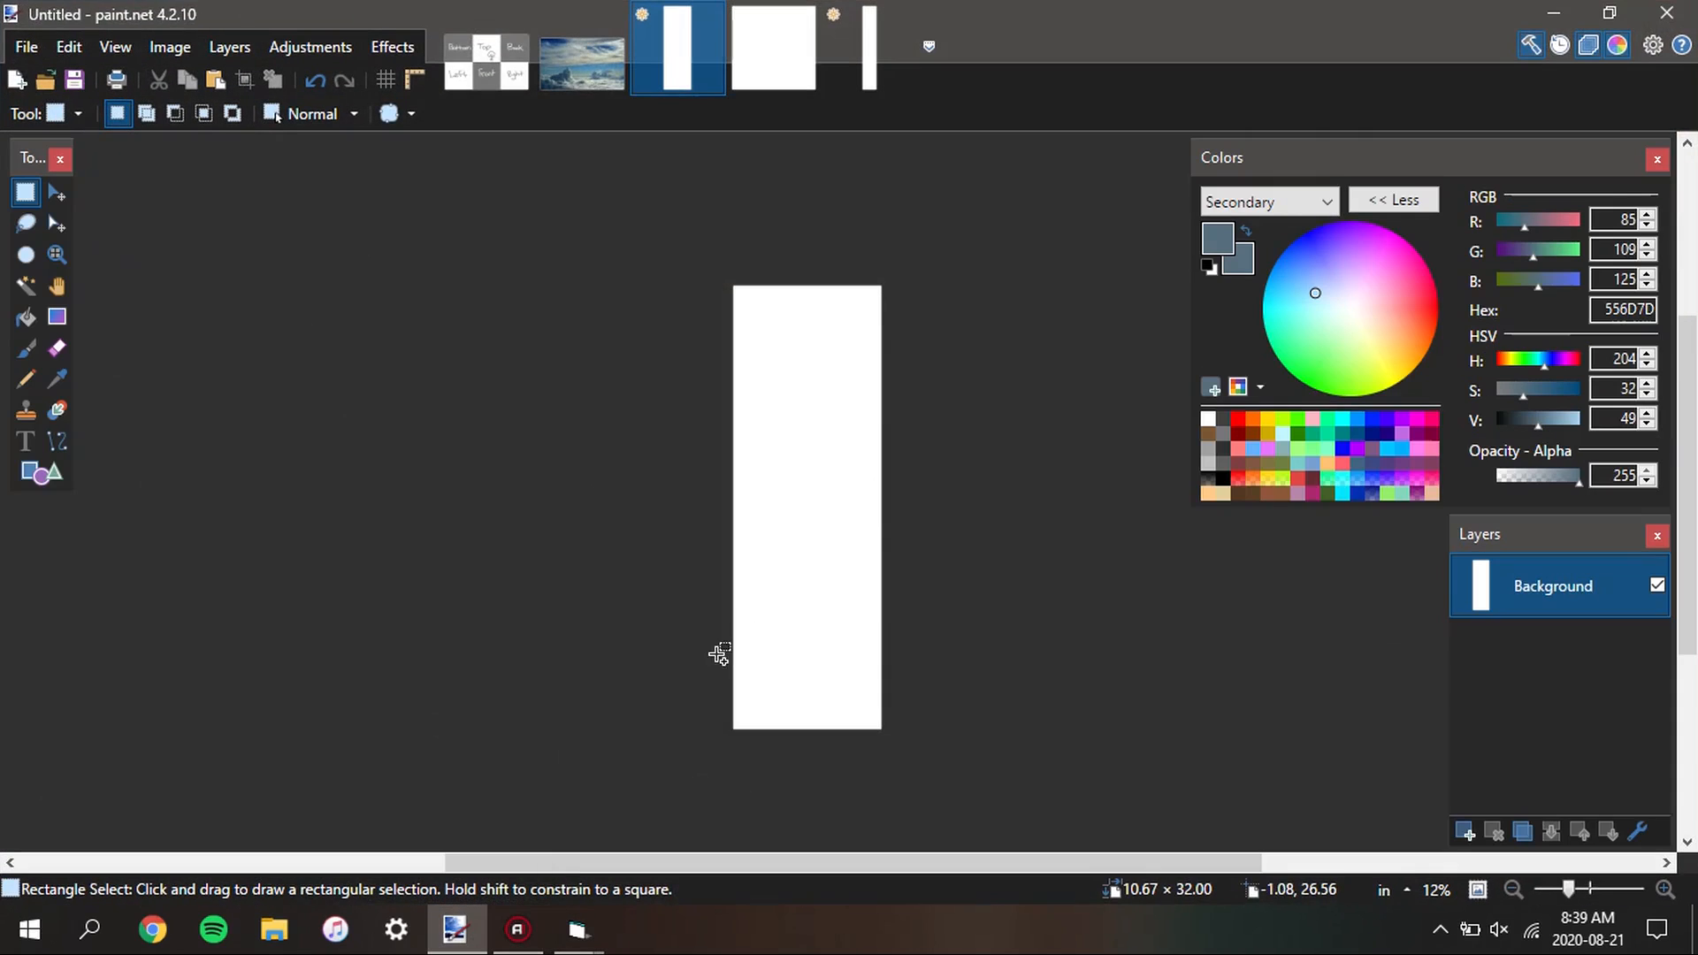
key("ctrl+r")
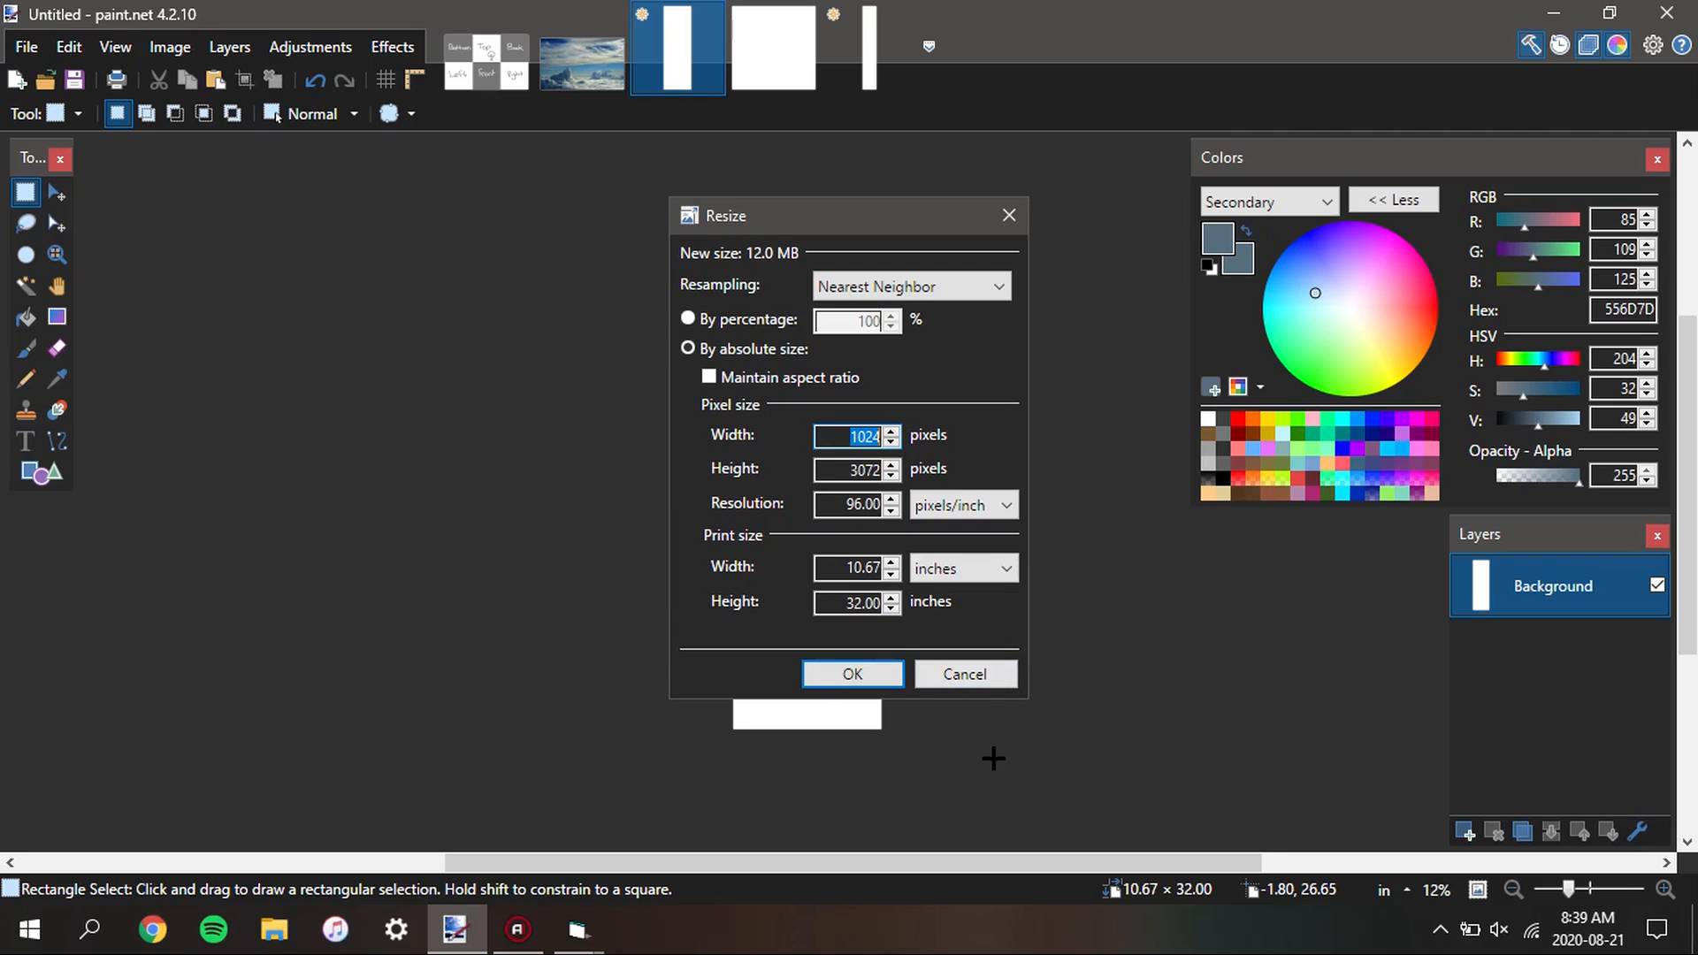
left_click(998, 678)
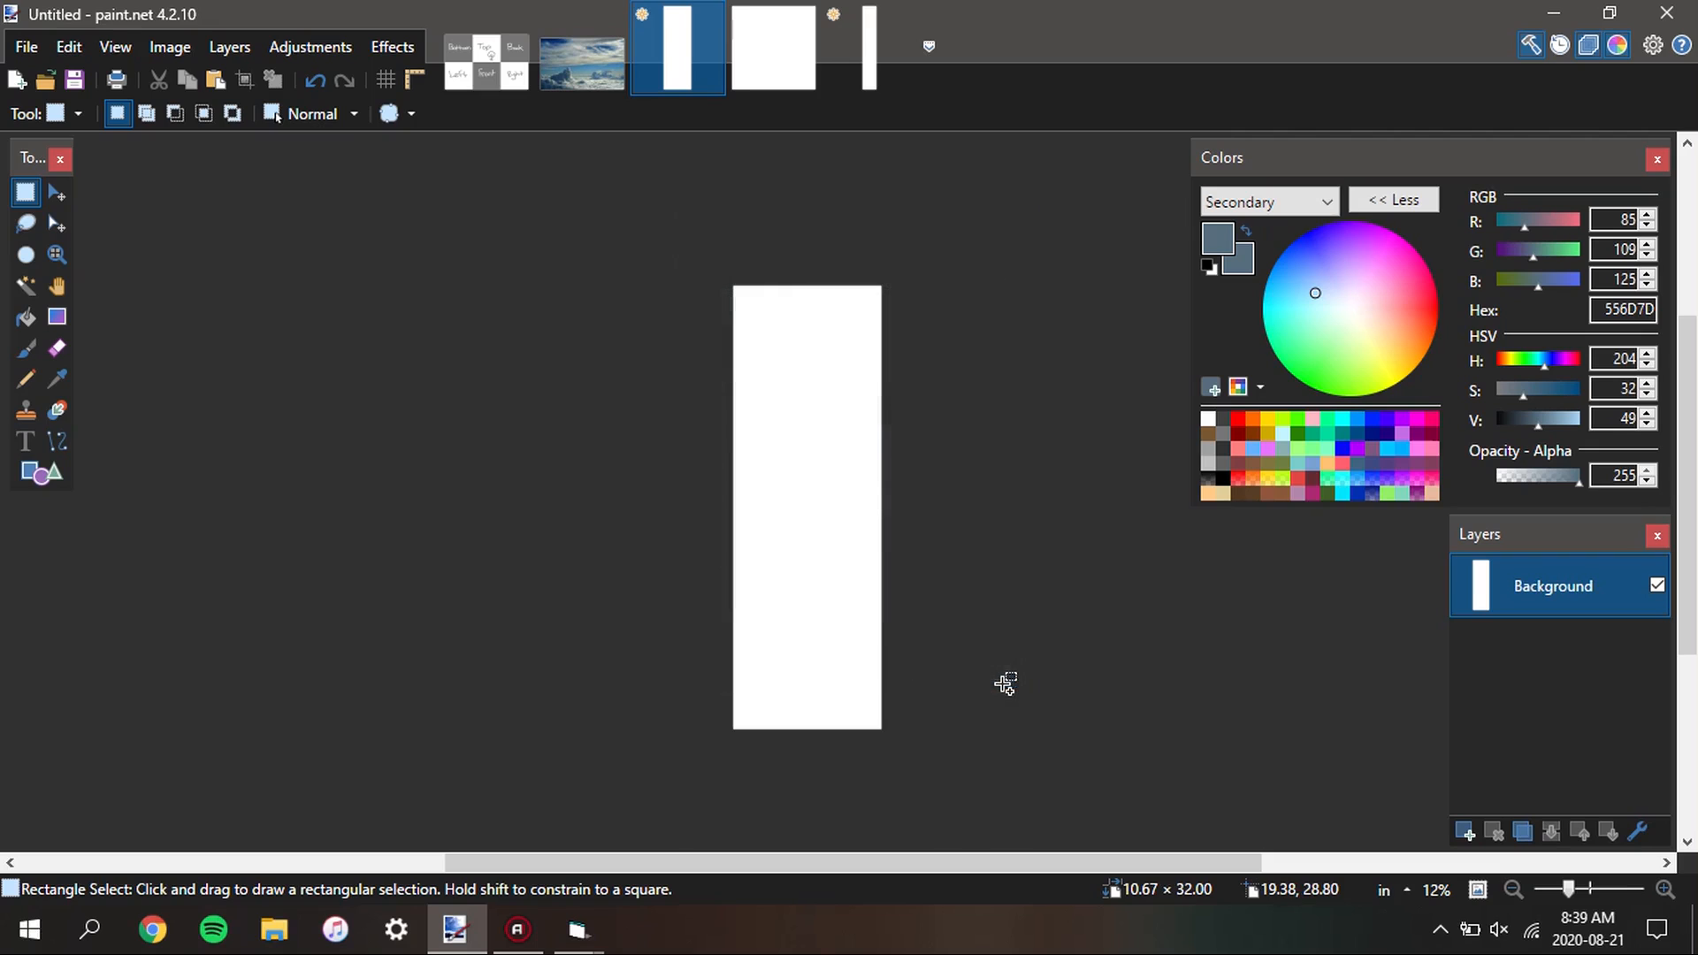
Add the Top, Front and Bottom face files from the desktop as layers in the tall blank paint.net image
left_click(1553, 13)
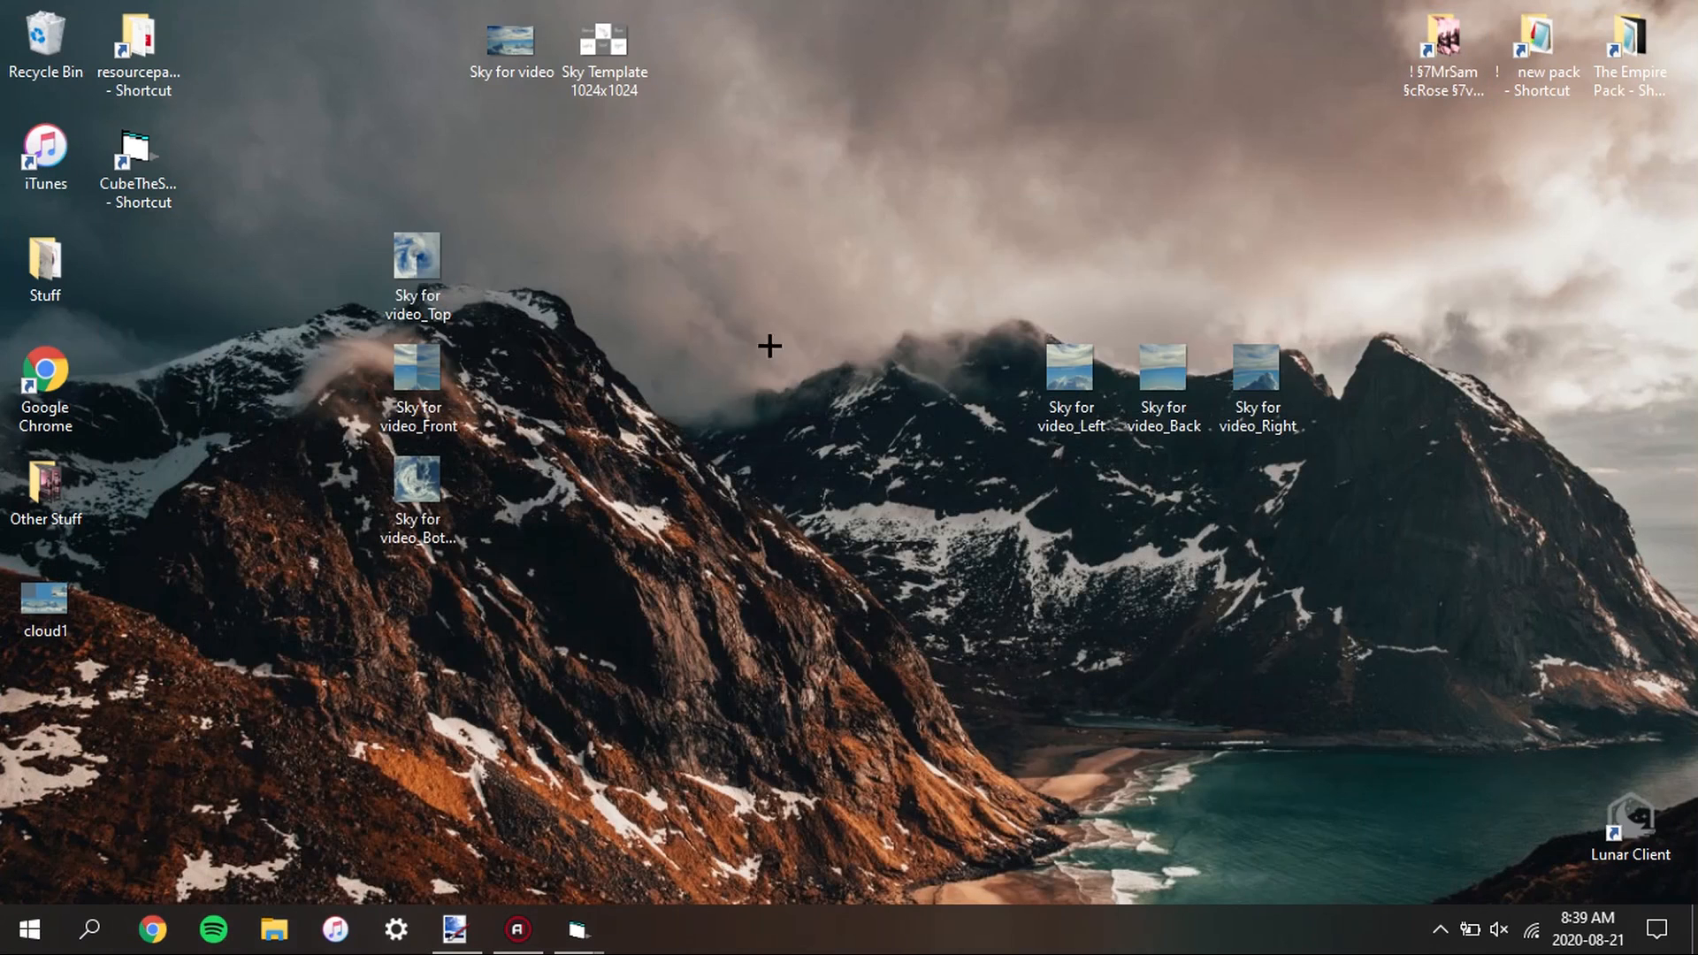
left_click_drag(548, 205, 369, 566)
mouse_move(410, 232)
left_mouse_down()
mouse_move(589, 884)
mouse_move(448, 944)
mouse_move(771, 631)
mouse_move(919, 550)
left_mouse_up()
left_click(920, 550)
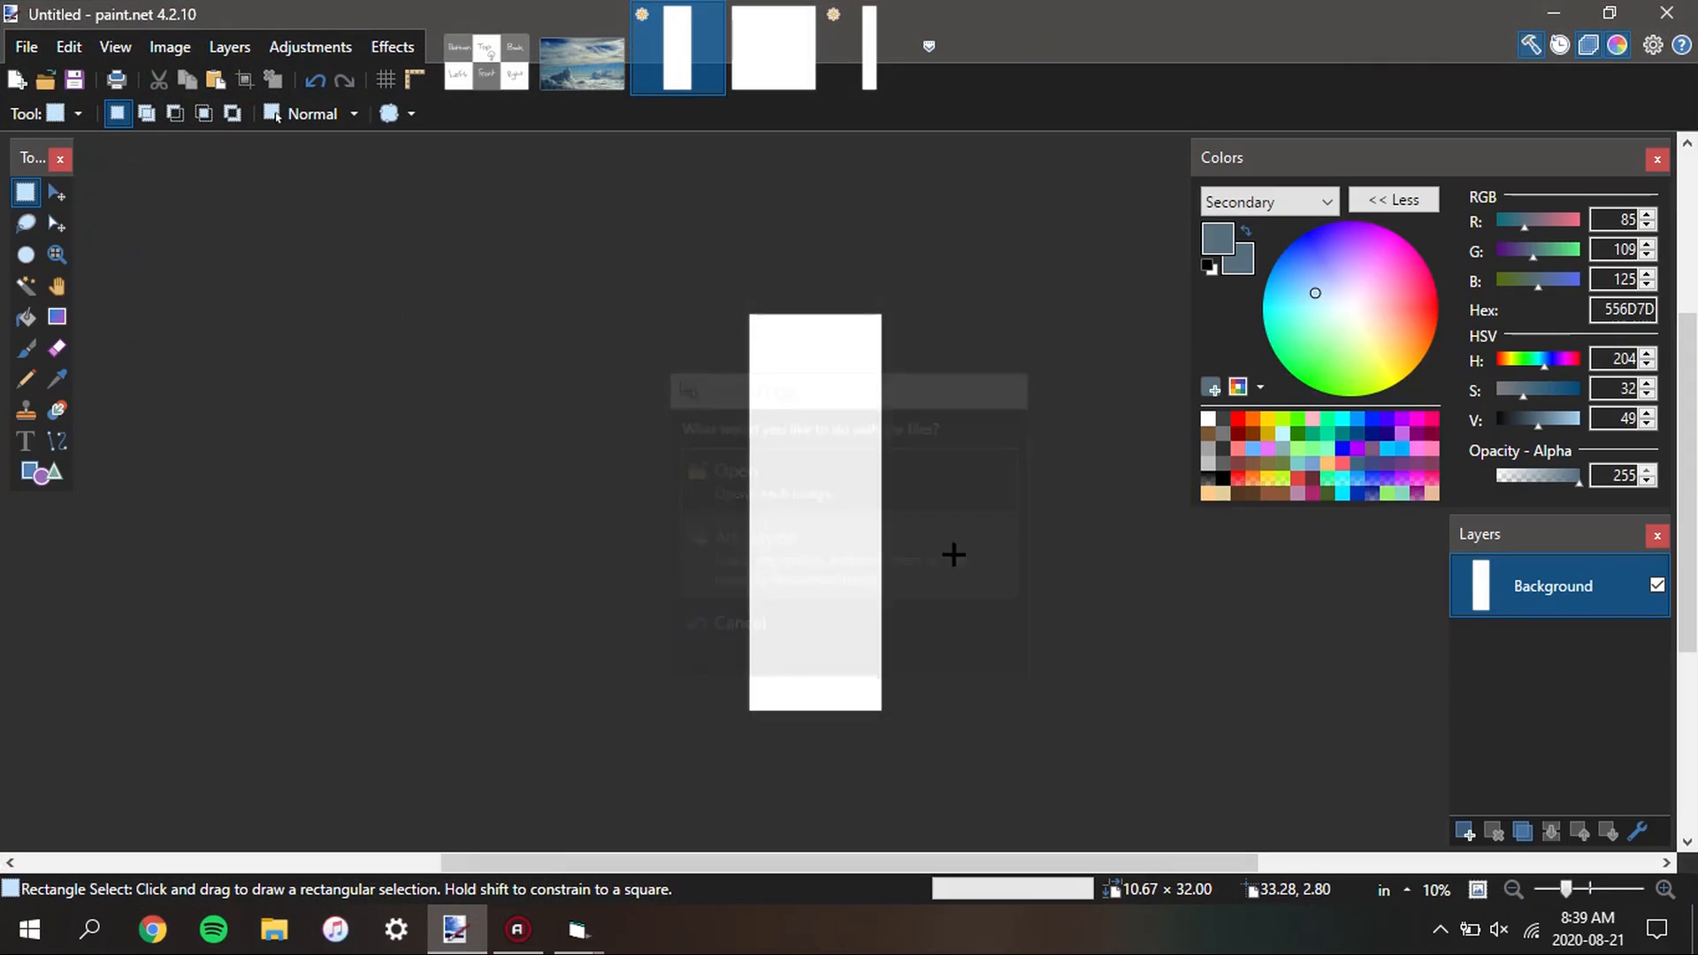
key("s")
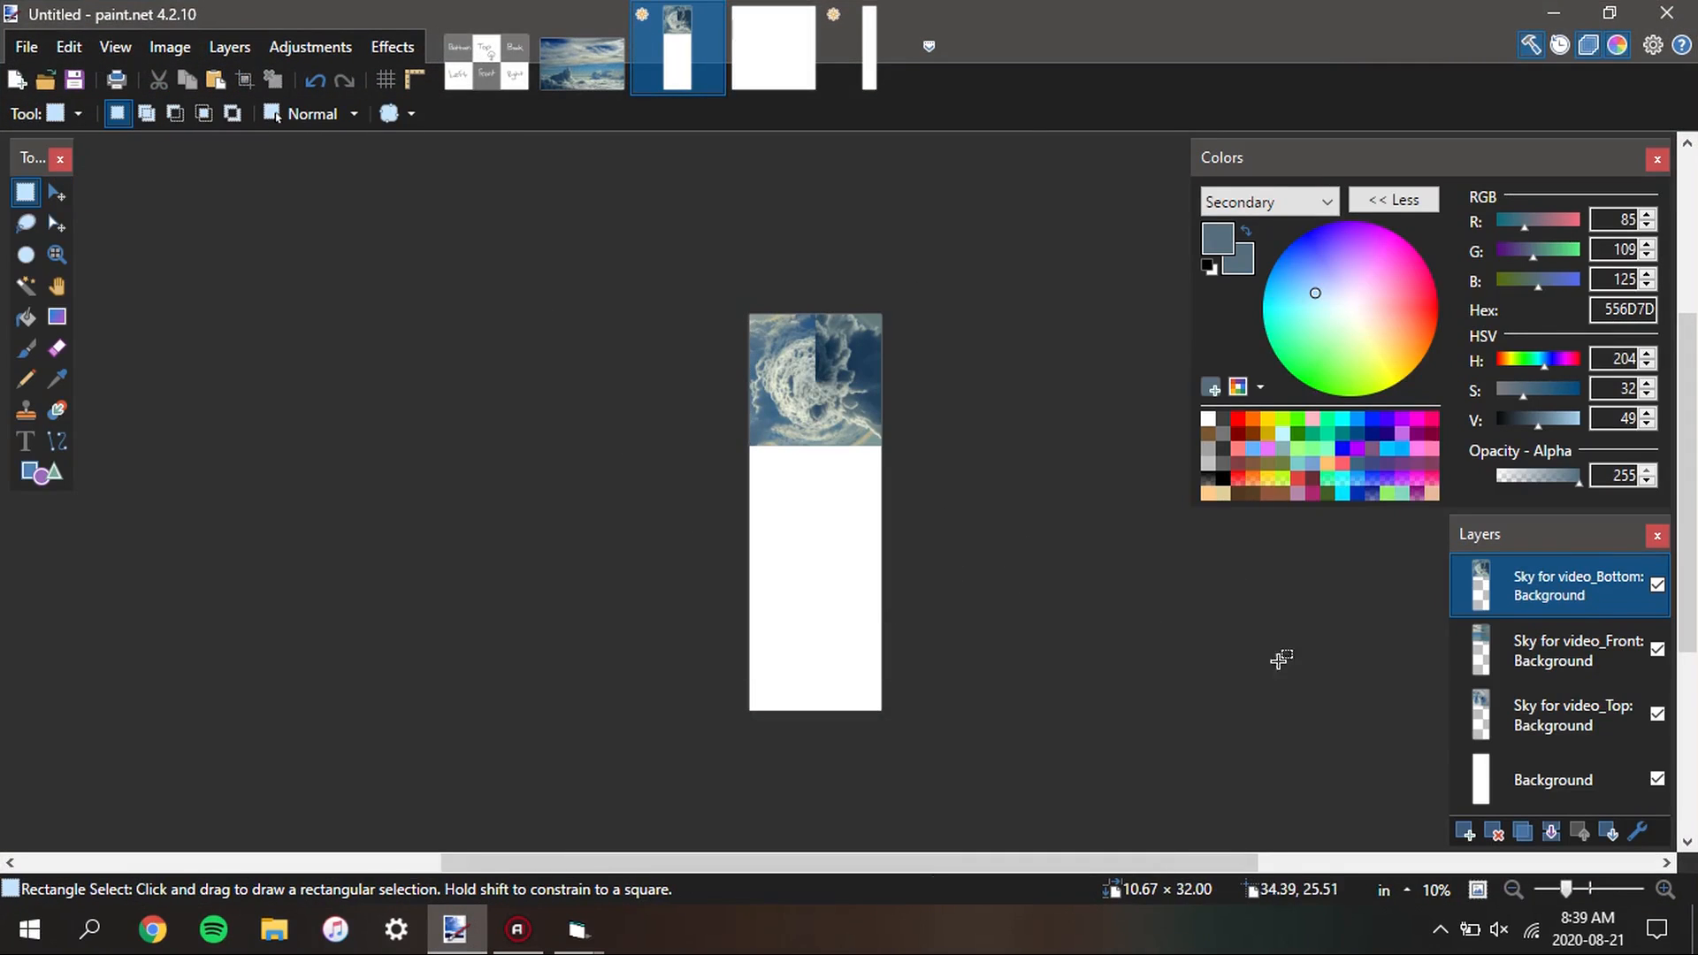
Move the Sky for video_Bottom layer down to the lowest third of the canvas, near its bottom-right corner
left_click(1563, 659)
left_click(1562, 573)
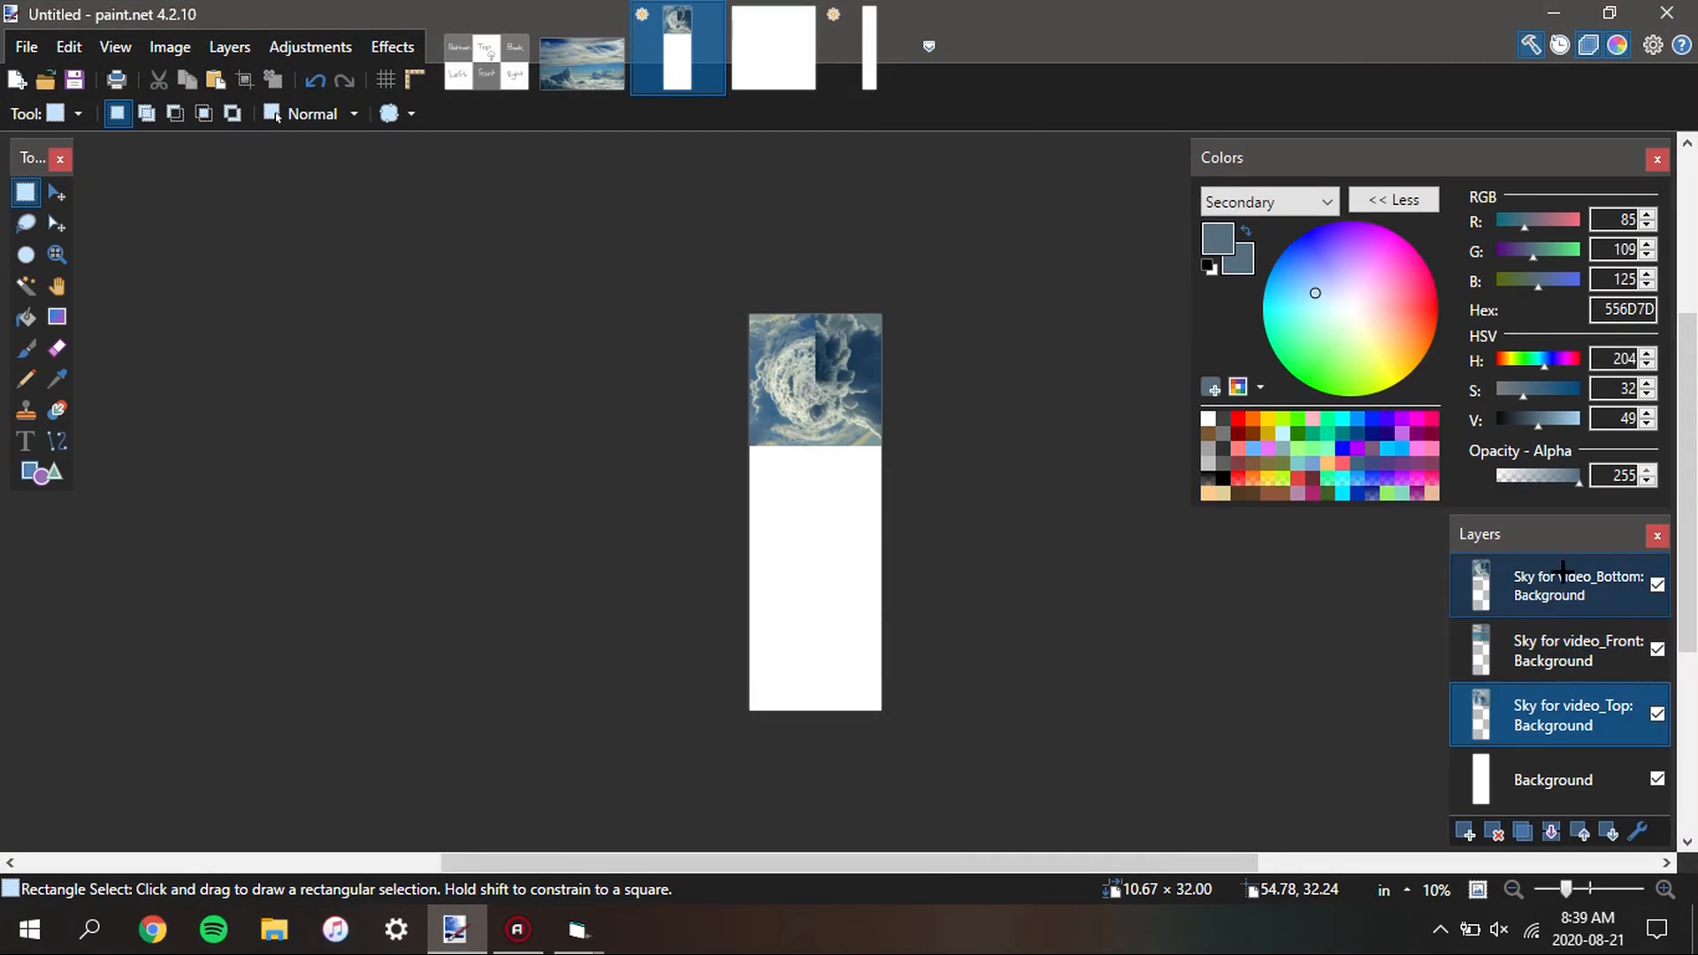
key("m")
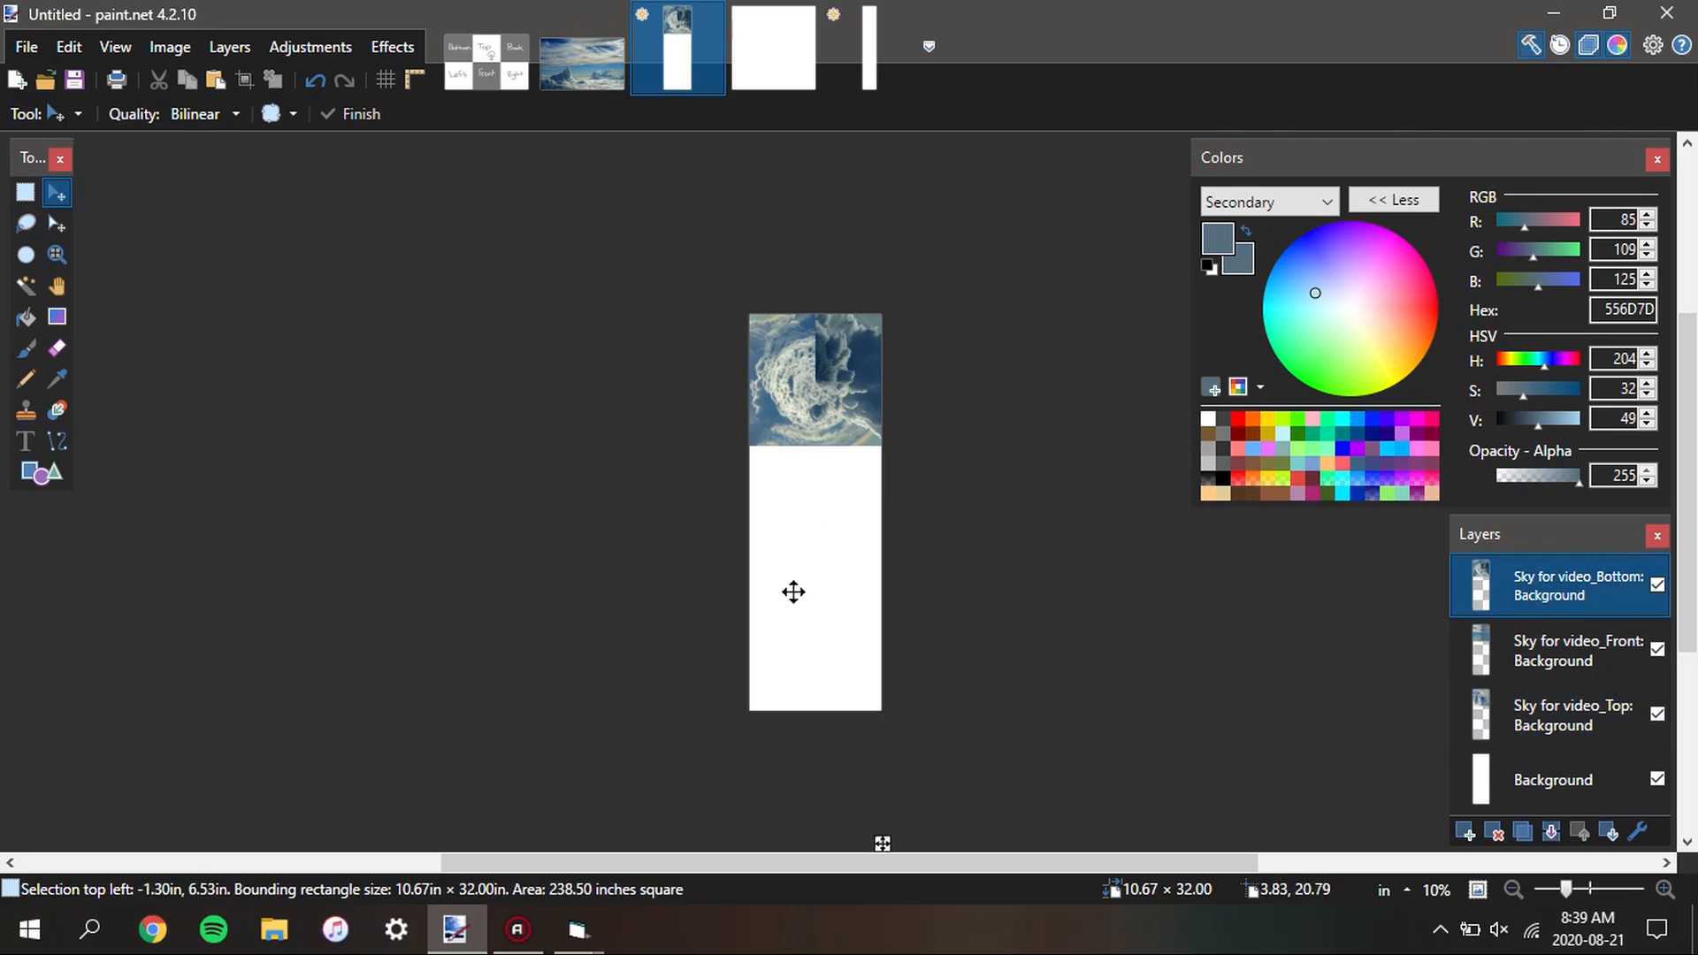
mouse_move(831, 753)
left_mouse_down()
mouse_move(823, 720)
mouse_move(818, 733)
left_mouse_up()
scroll(875, 725, "up", 8)
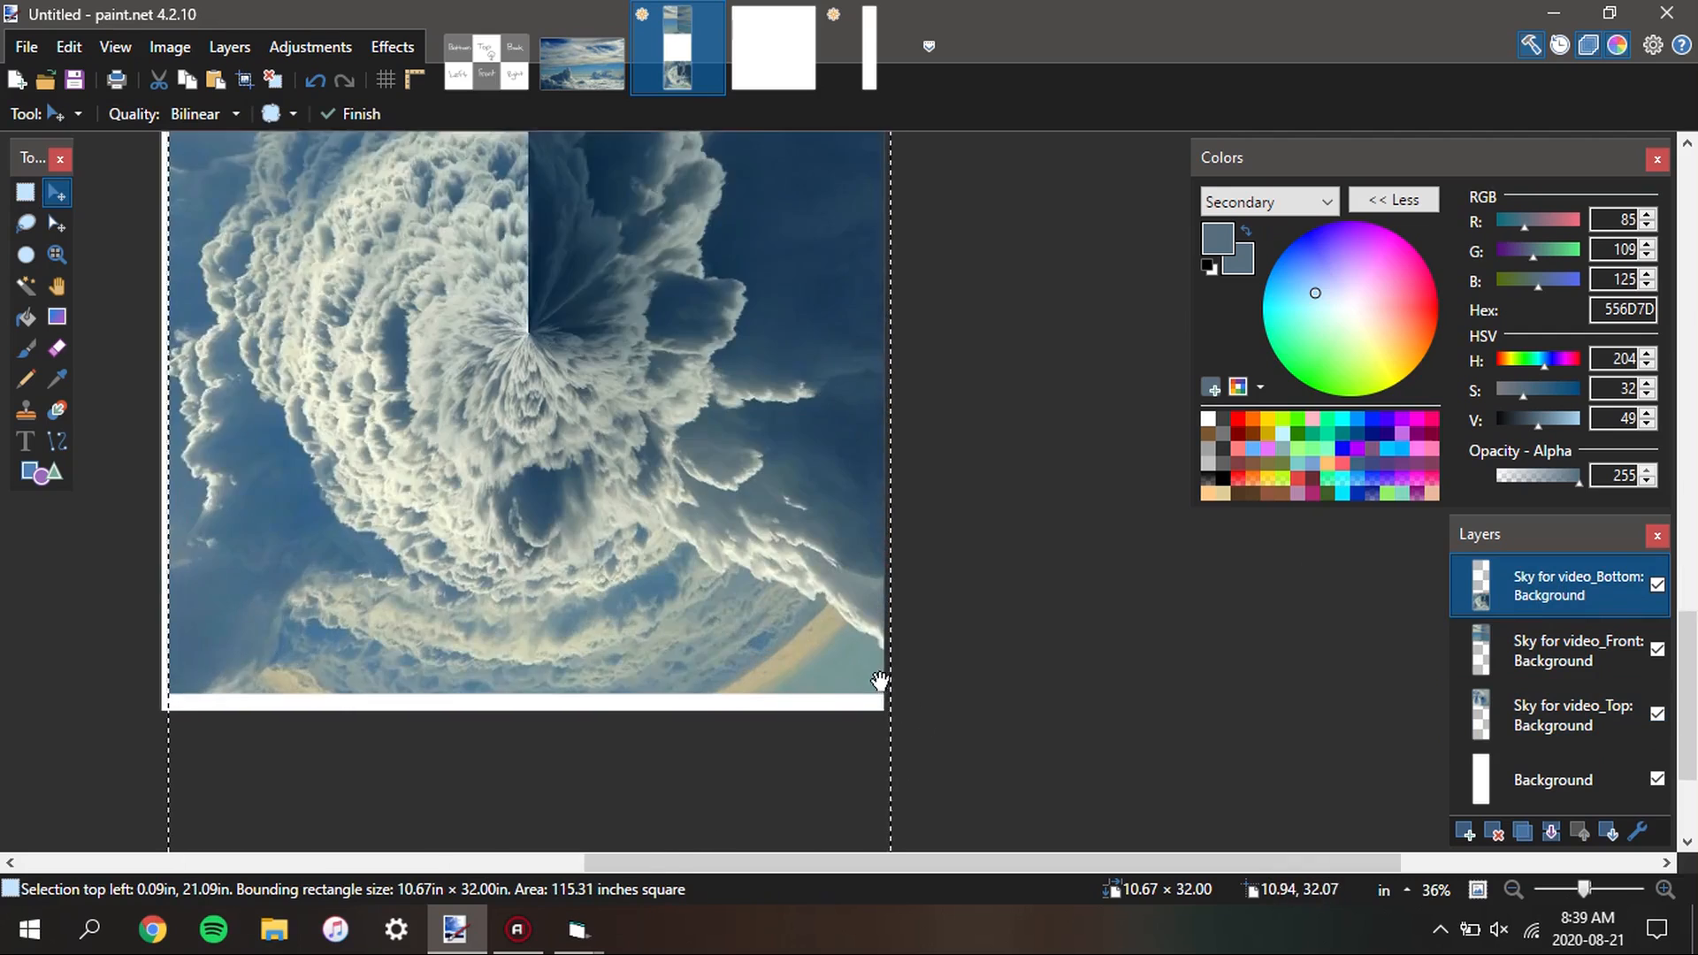
left_click_drag(806, 666, 804, 671)
scroll(884, 707, "up", 10)
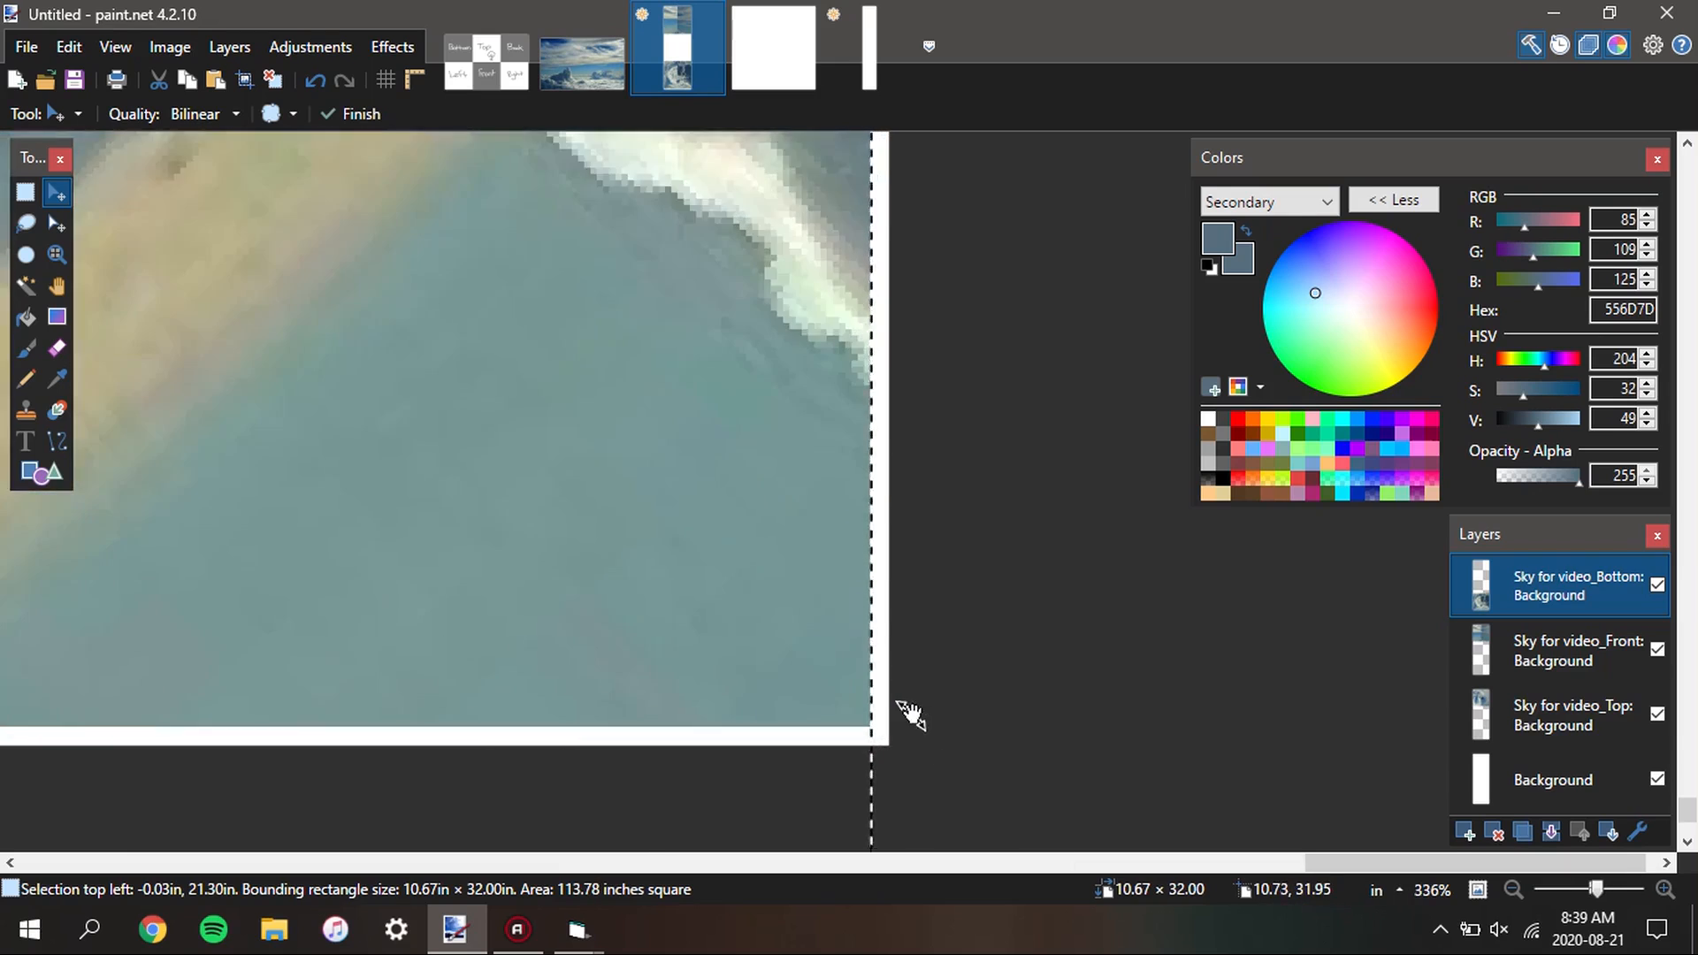
Nudge the Bottom layer right and down to 0.00 in, 21.33 in so it sits flush with the canvas corner
scroll(858, 656, "down", 15)
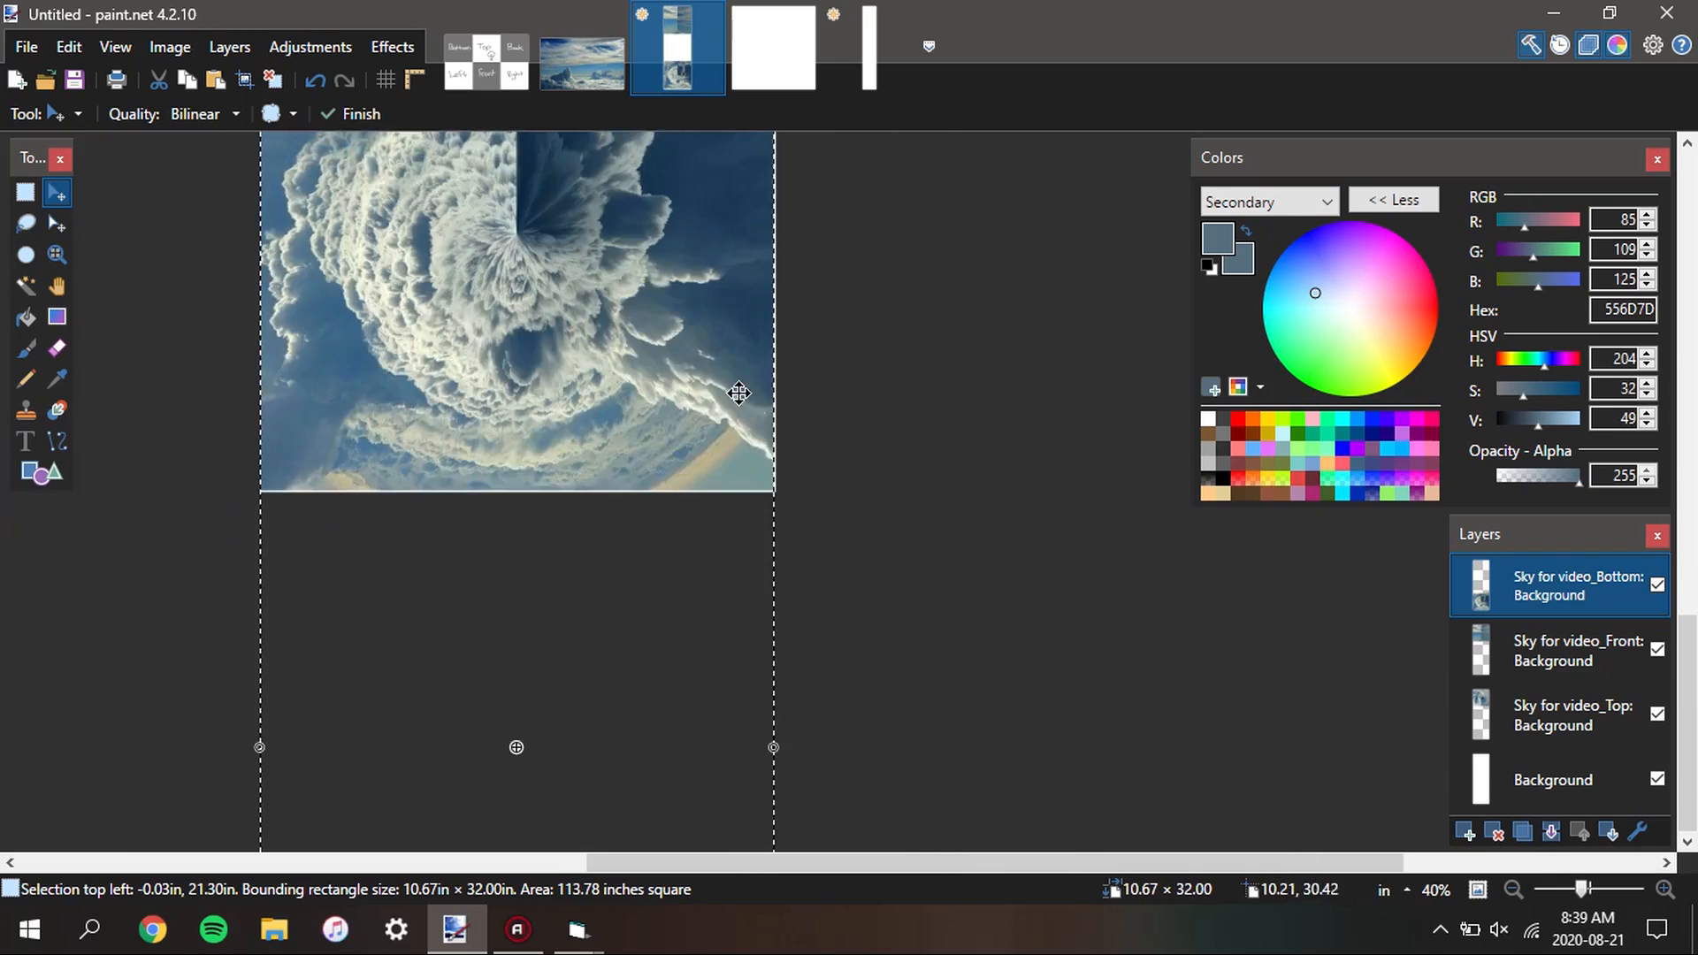
left_click_drag(630, 542, 611, 692)
scroll(676, 615, "down", 1)
left_click_drag(766, 619, 780, 380)
scroll(697, 535, "up", 5)
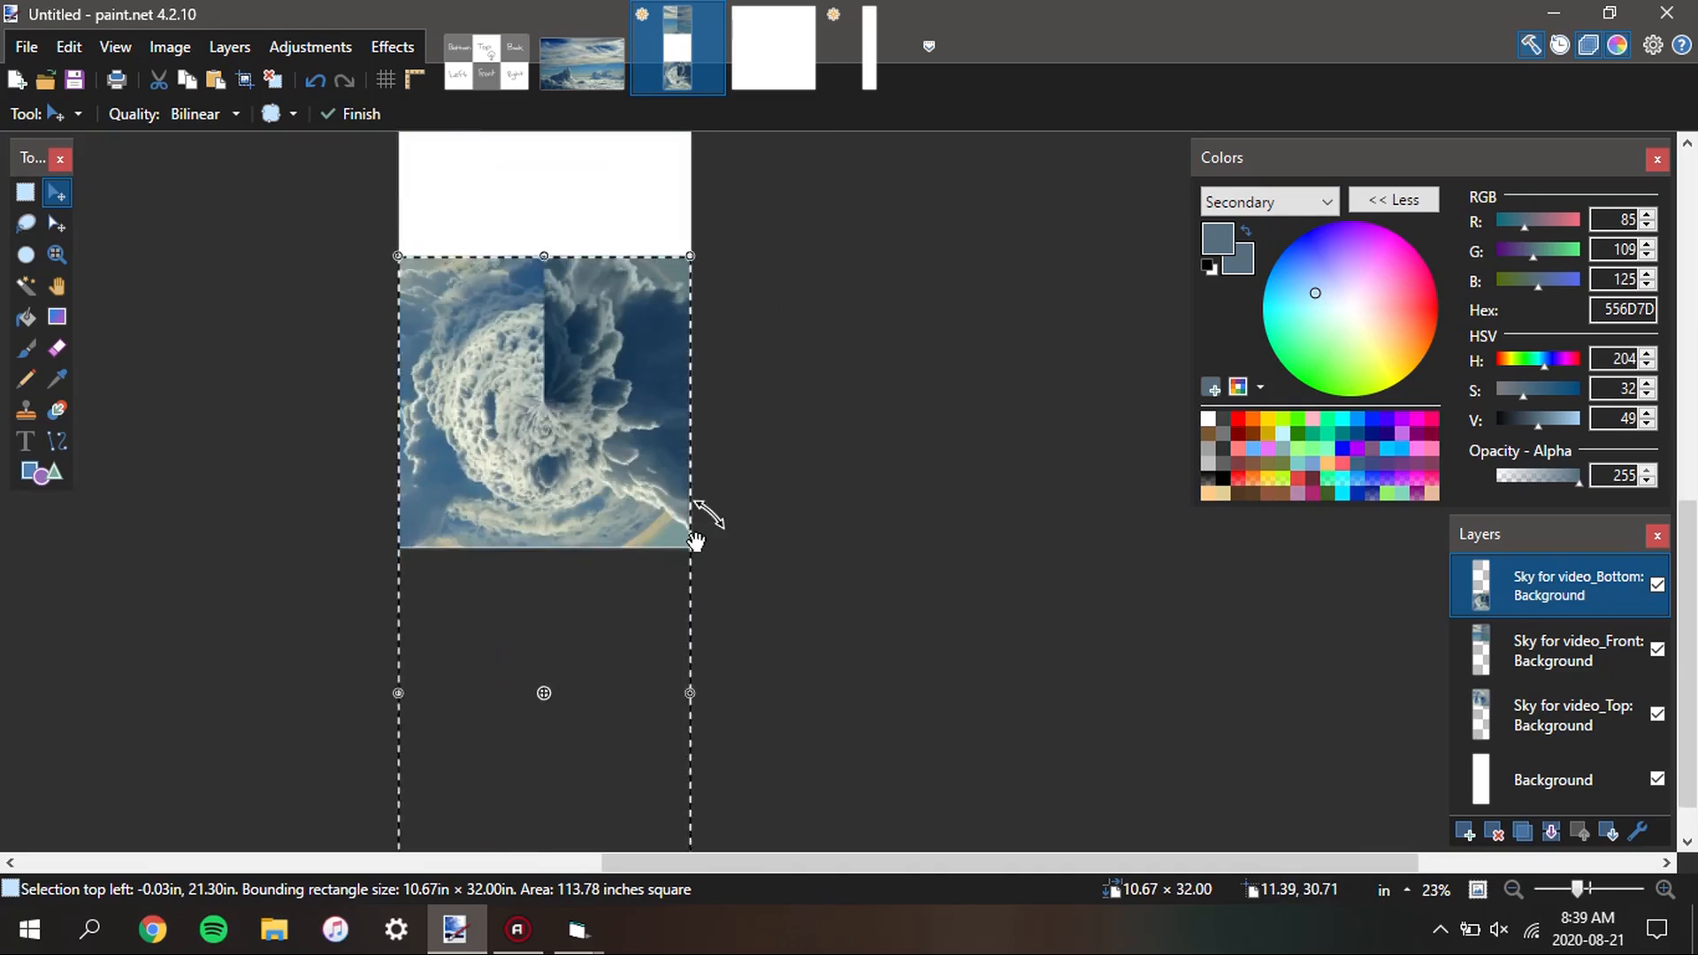
scroll(664, 490, "down", 3)
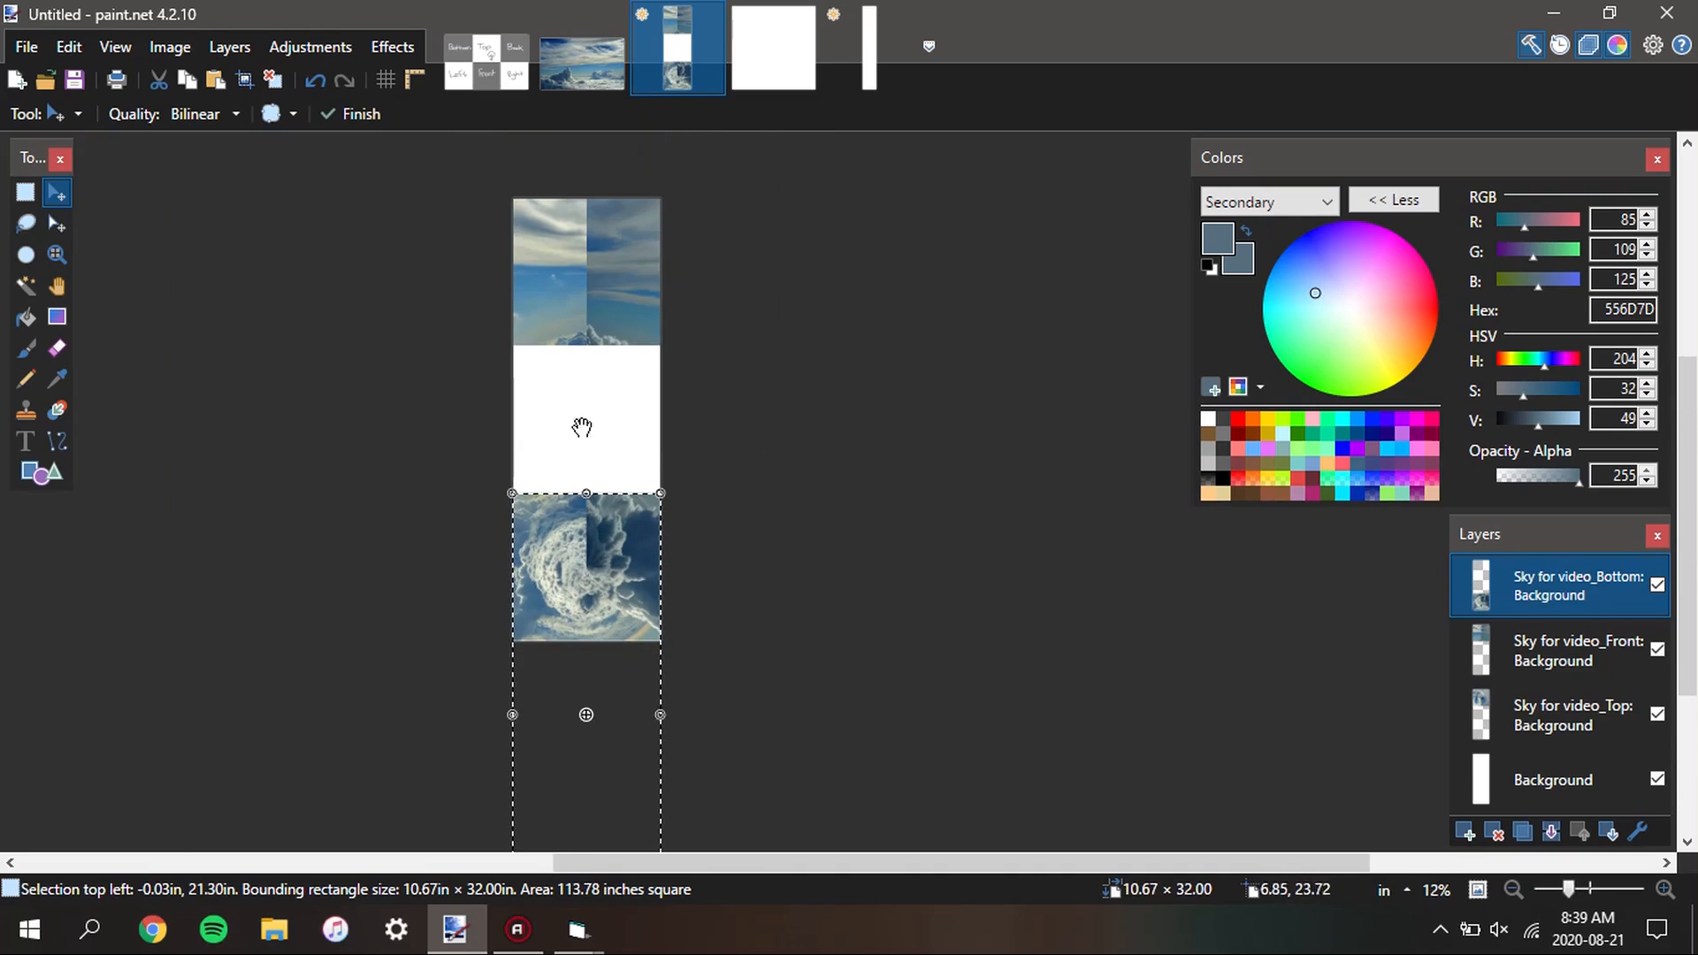
scroll(668, 675, "up", 4)
scroll(698, 672, "up", 12)
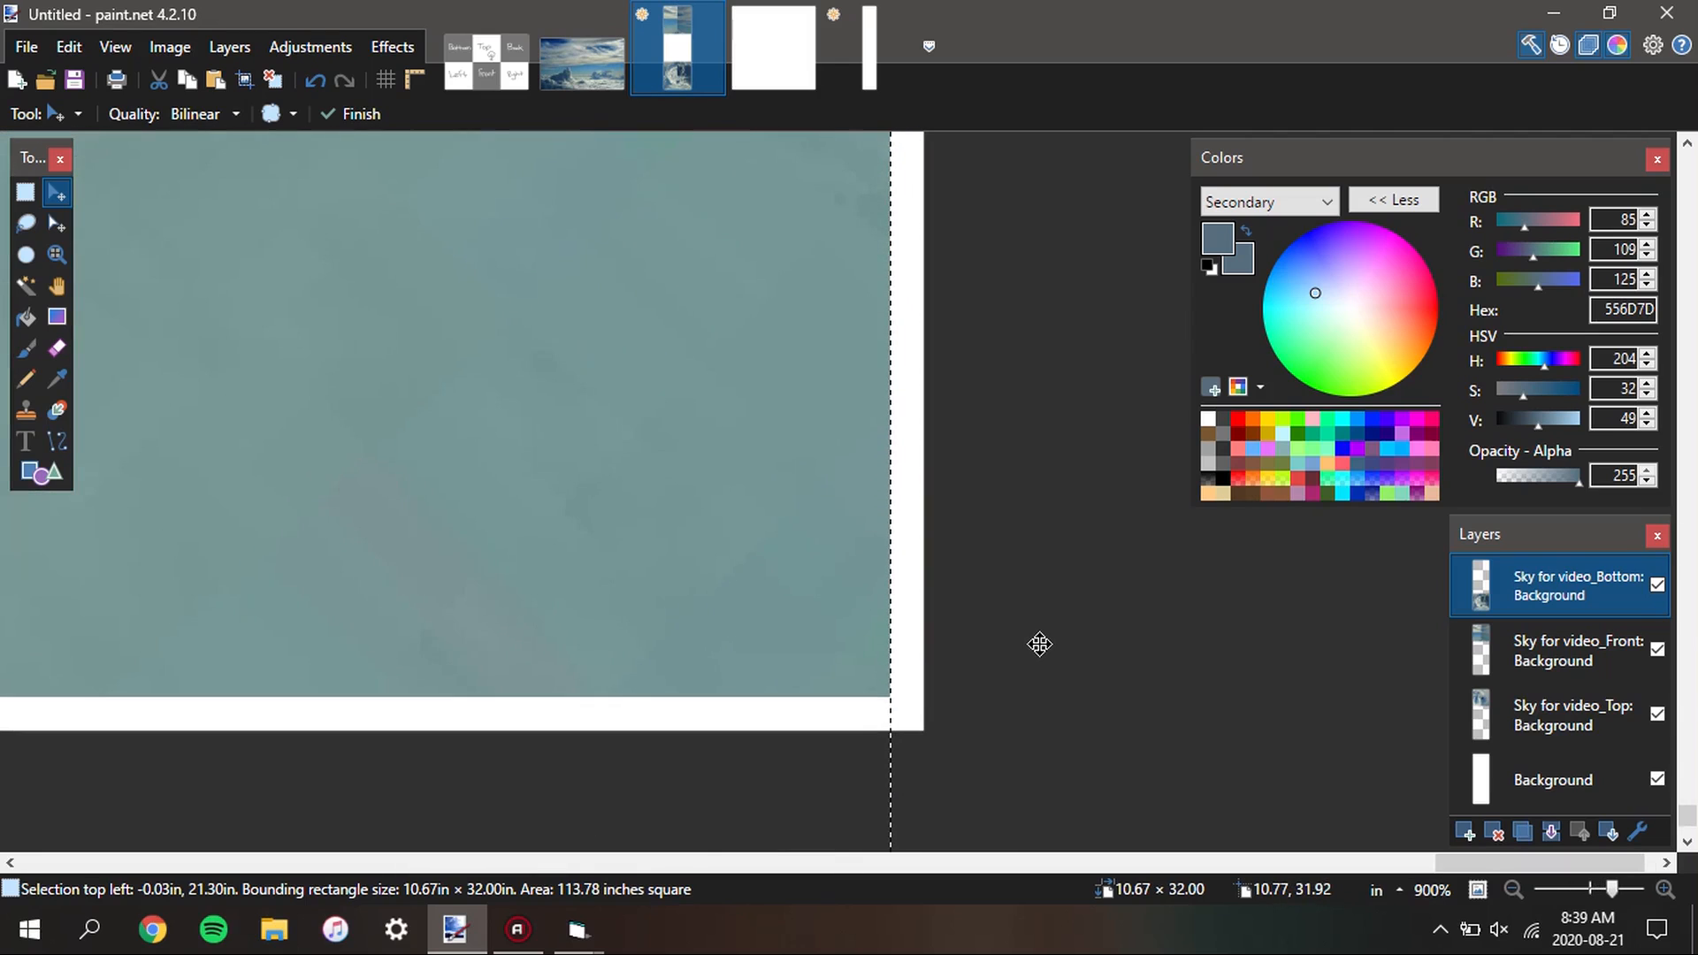
key("Right")
key("Down")
key("Right")
key("Down")
key("Right")
key("Down")
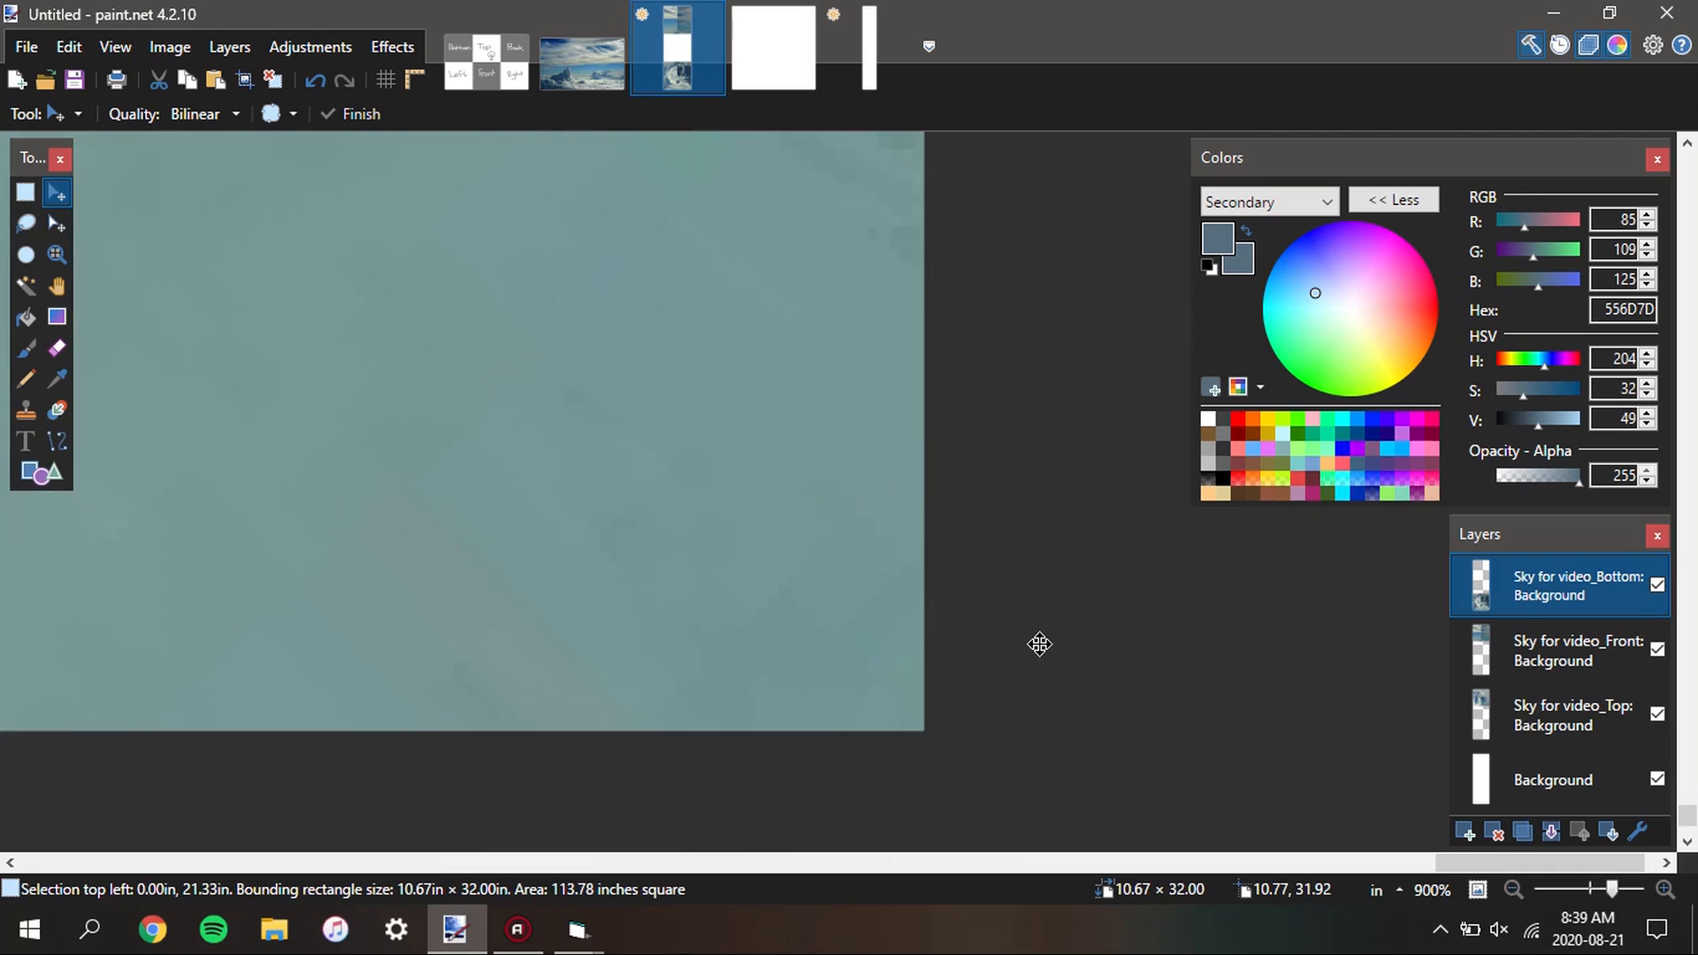
Move the Sky for video_Front layer to the middle third and nudge it to 0.00 in, 10.67 in
scroll(893, 637, "down", 12)
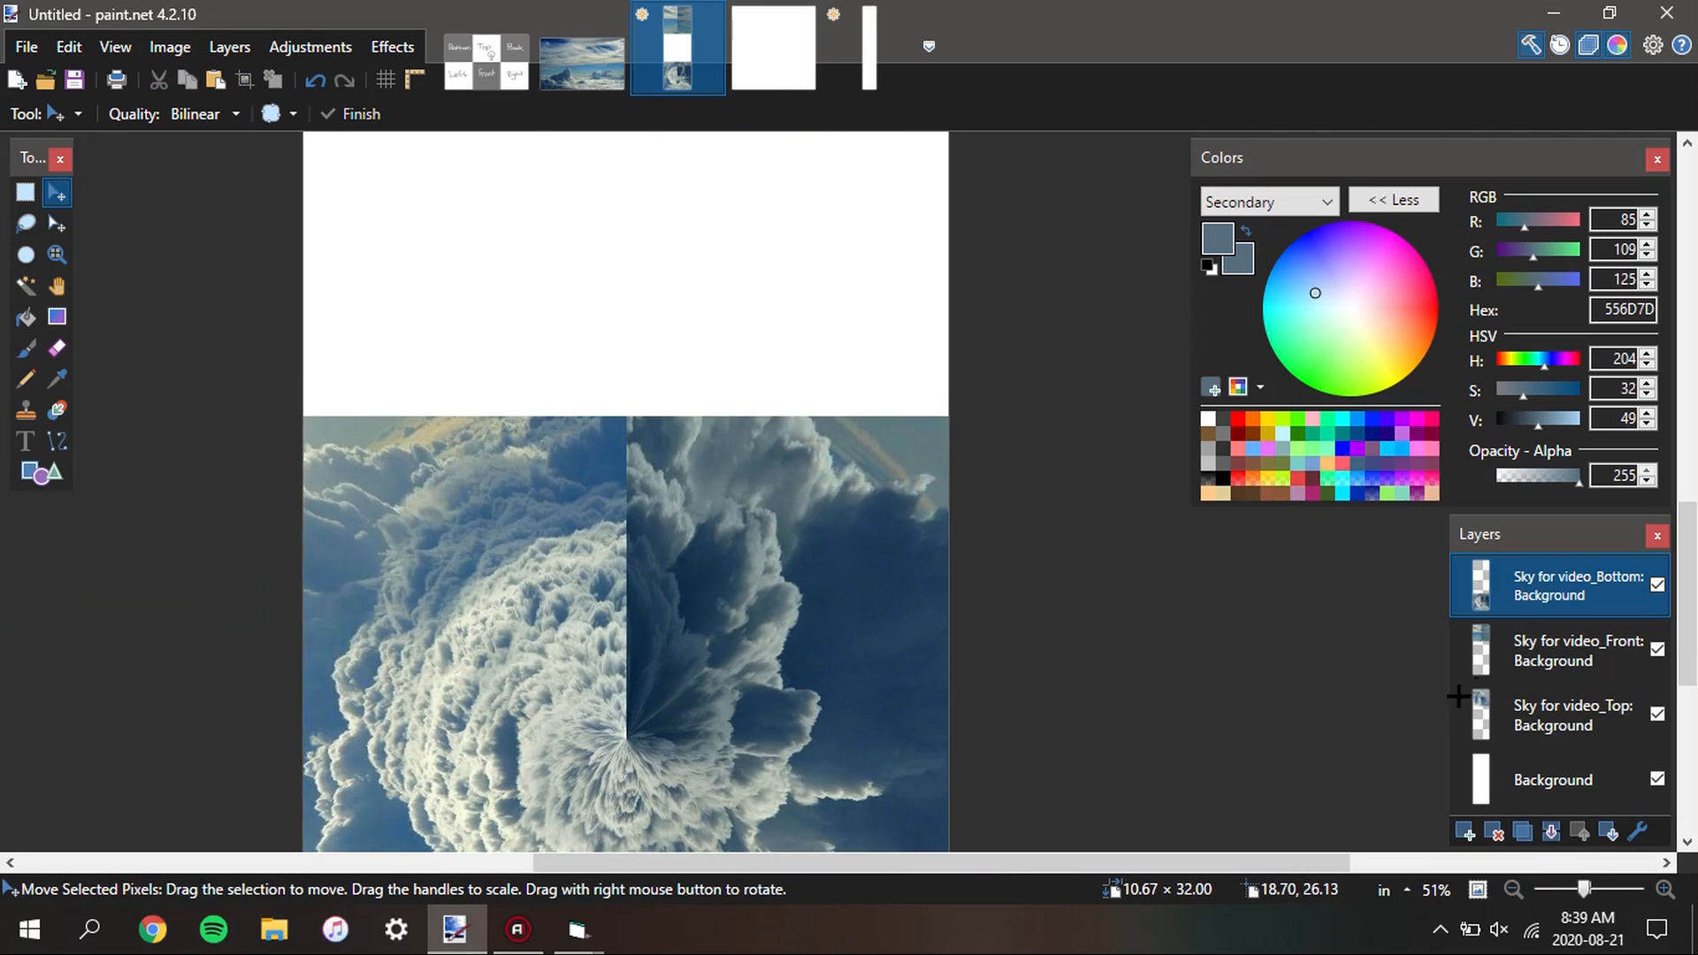
left_click(1490, 659)
left_click_drag(784, 371, 802, 570)
scroll(795, 369, "down", 3)
scroll(884, 497, "up", 8)
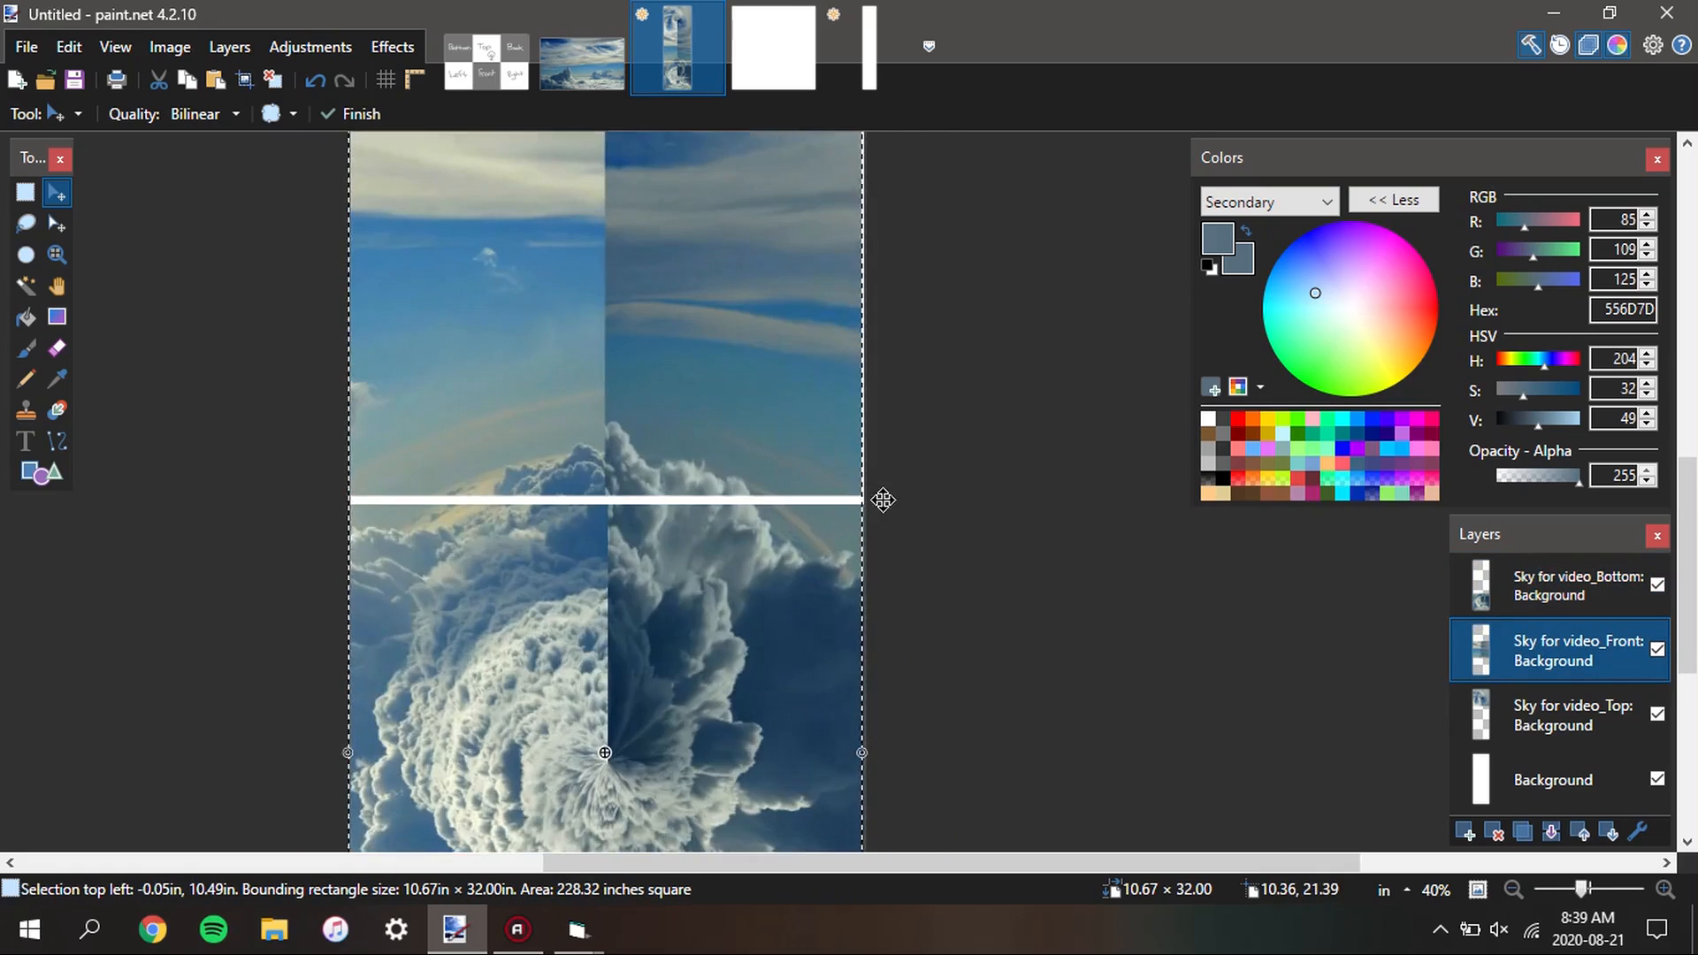
scroll(884, 487, "up", 5)
left_click_drag(741, 379, 810, 490)
key("Right")
key("Right")
key("Down")
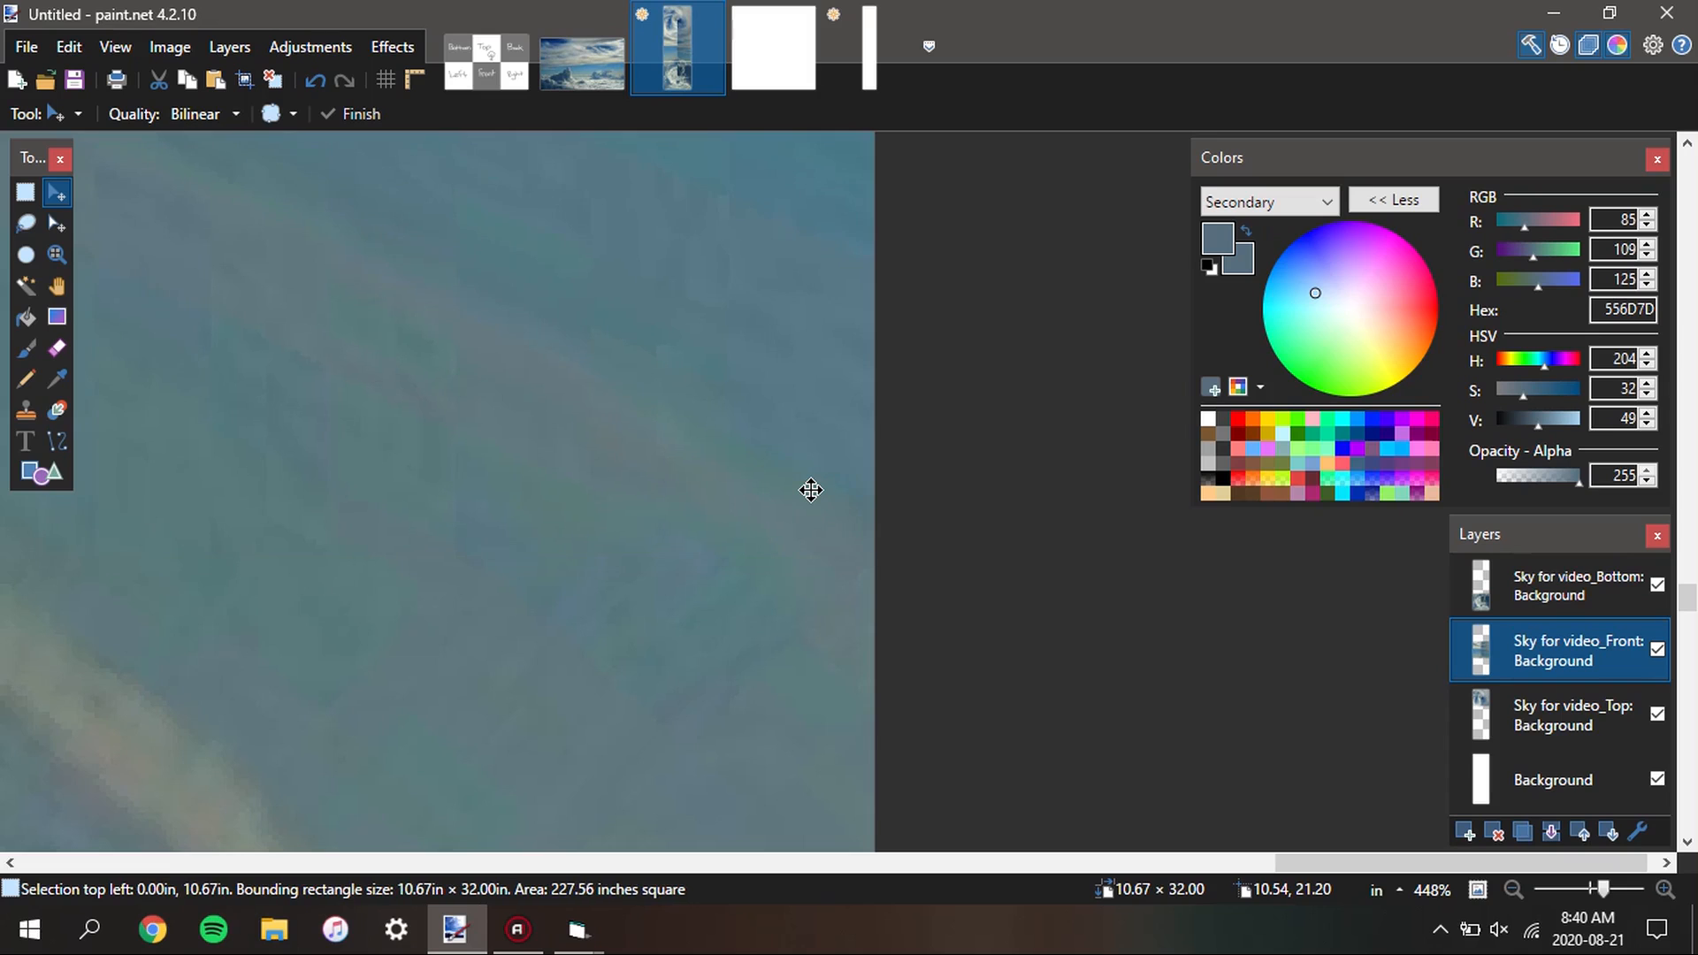
Merge the Bottom and Front layers down into the Sky for video_Top layer
scroll(811, 490, "down", 12)
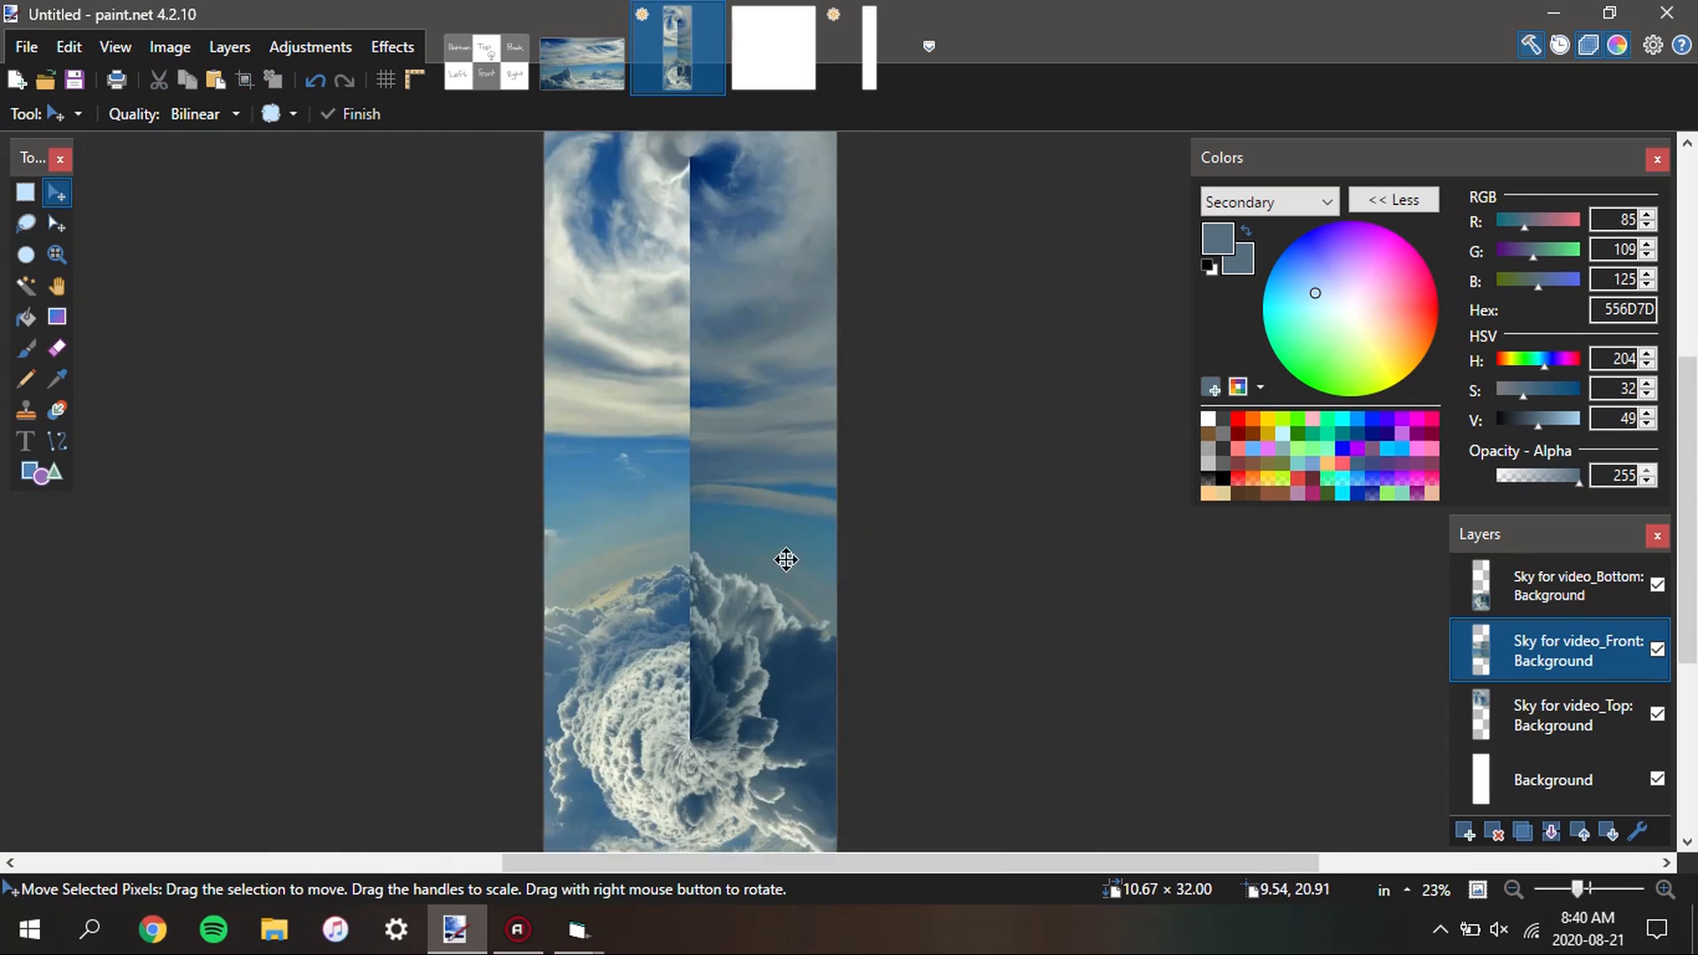
left_click(1535, 588)
left_click(1551, 831)
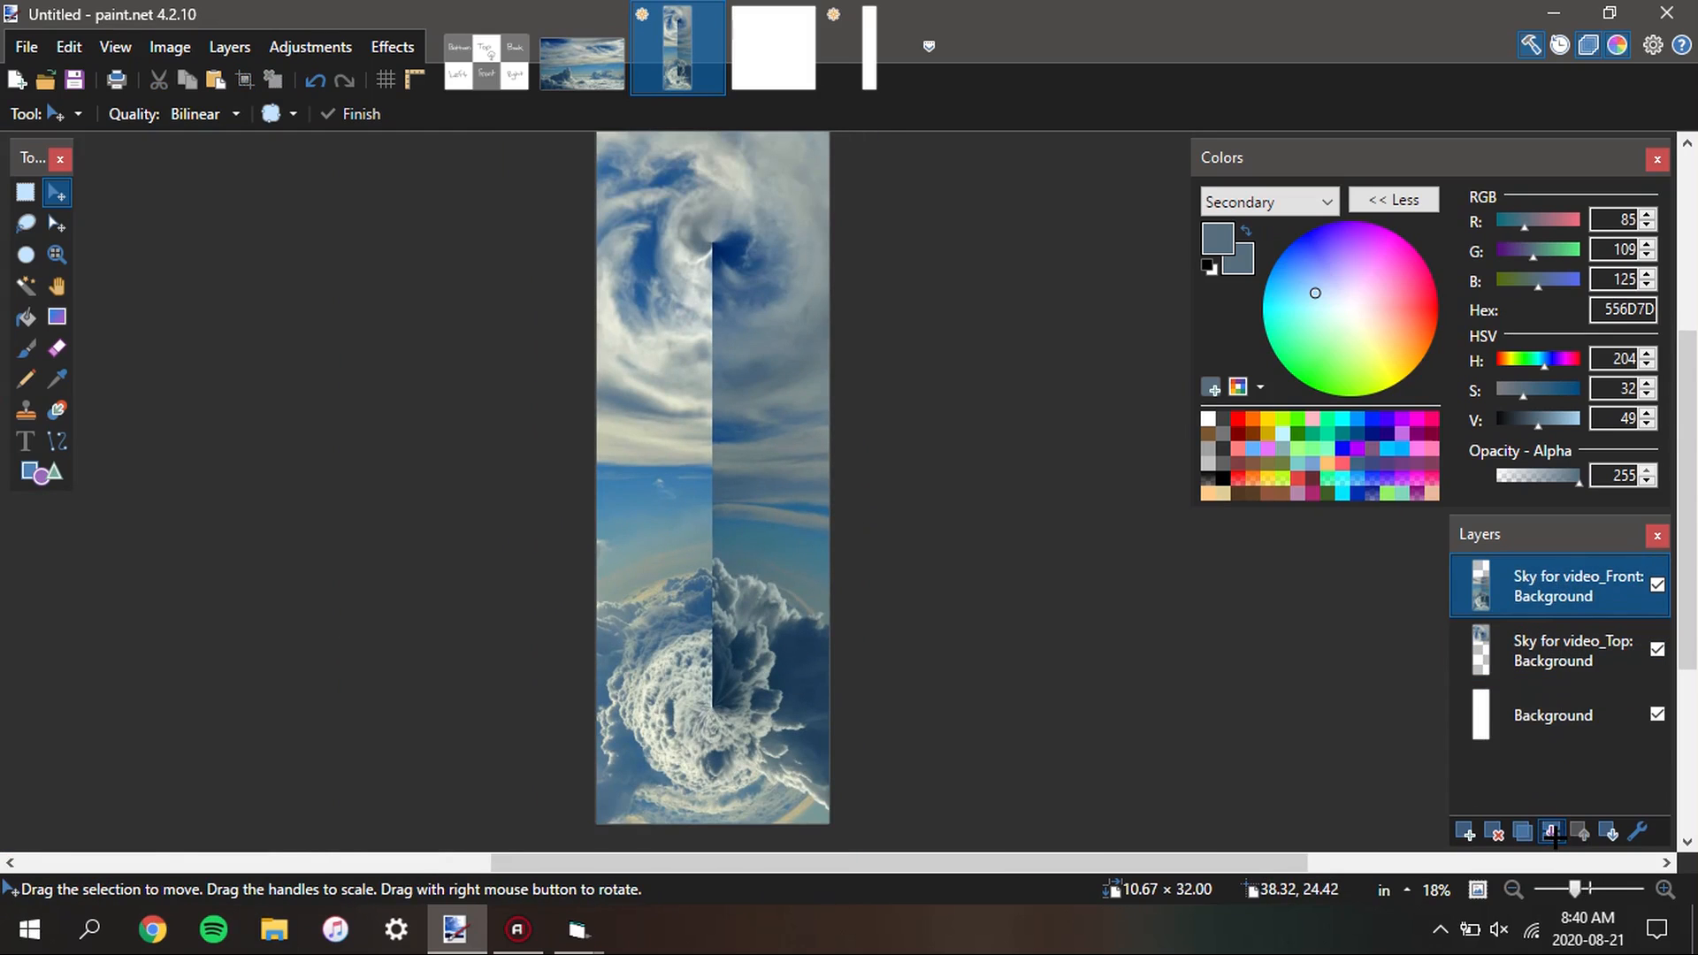
left_click(1539, 828)
scroll(818, 488, "down", 2)
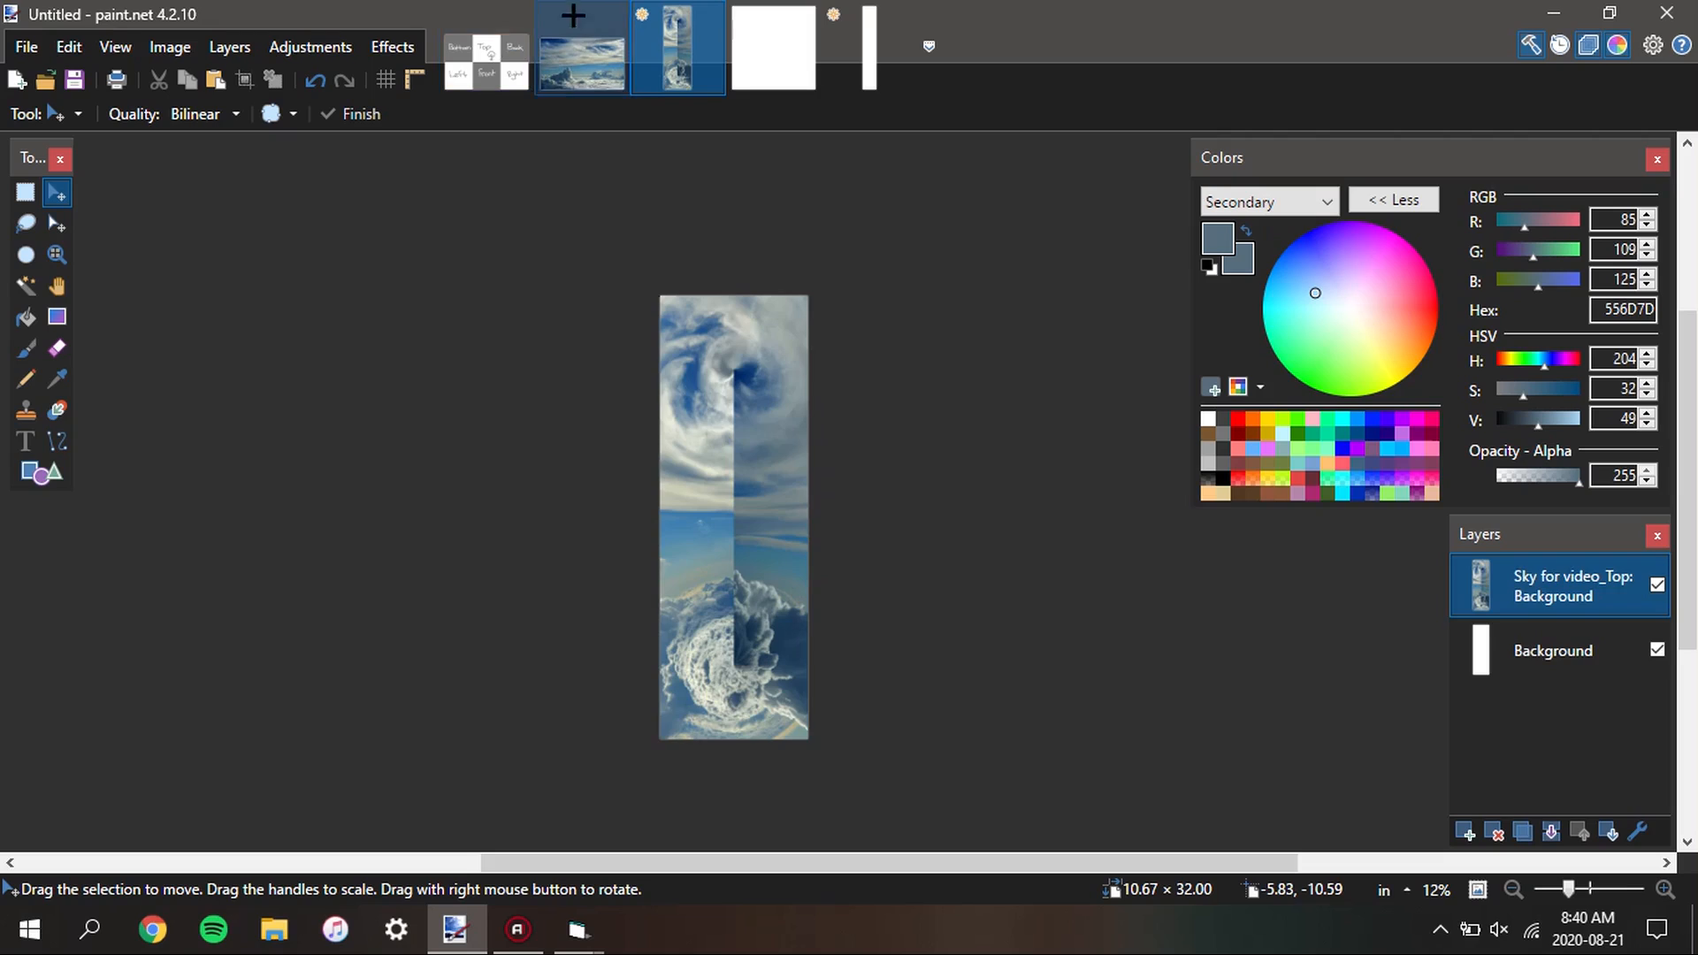
Examine the face layout in the Sky Template image and return to the stacked sky strip with Rectangle Select active
left_click(486, 62)
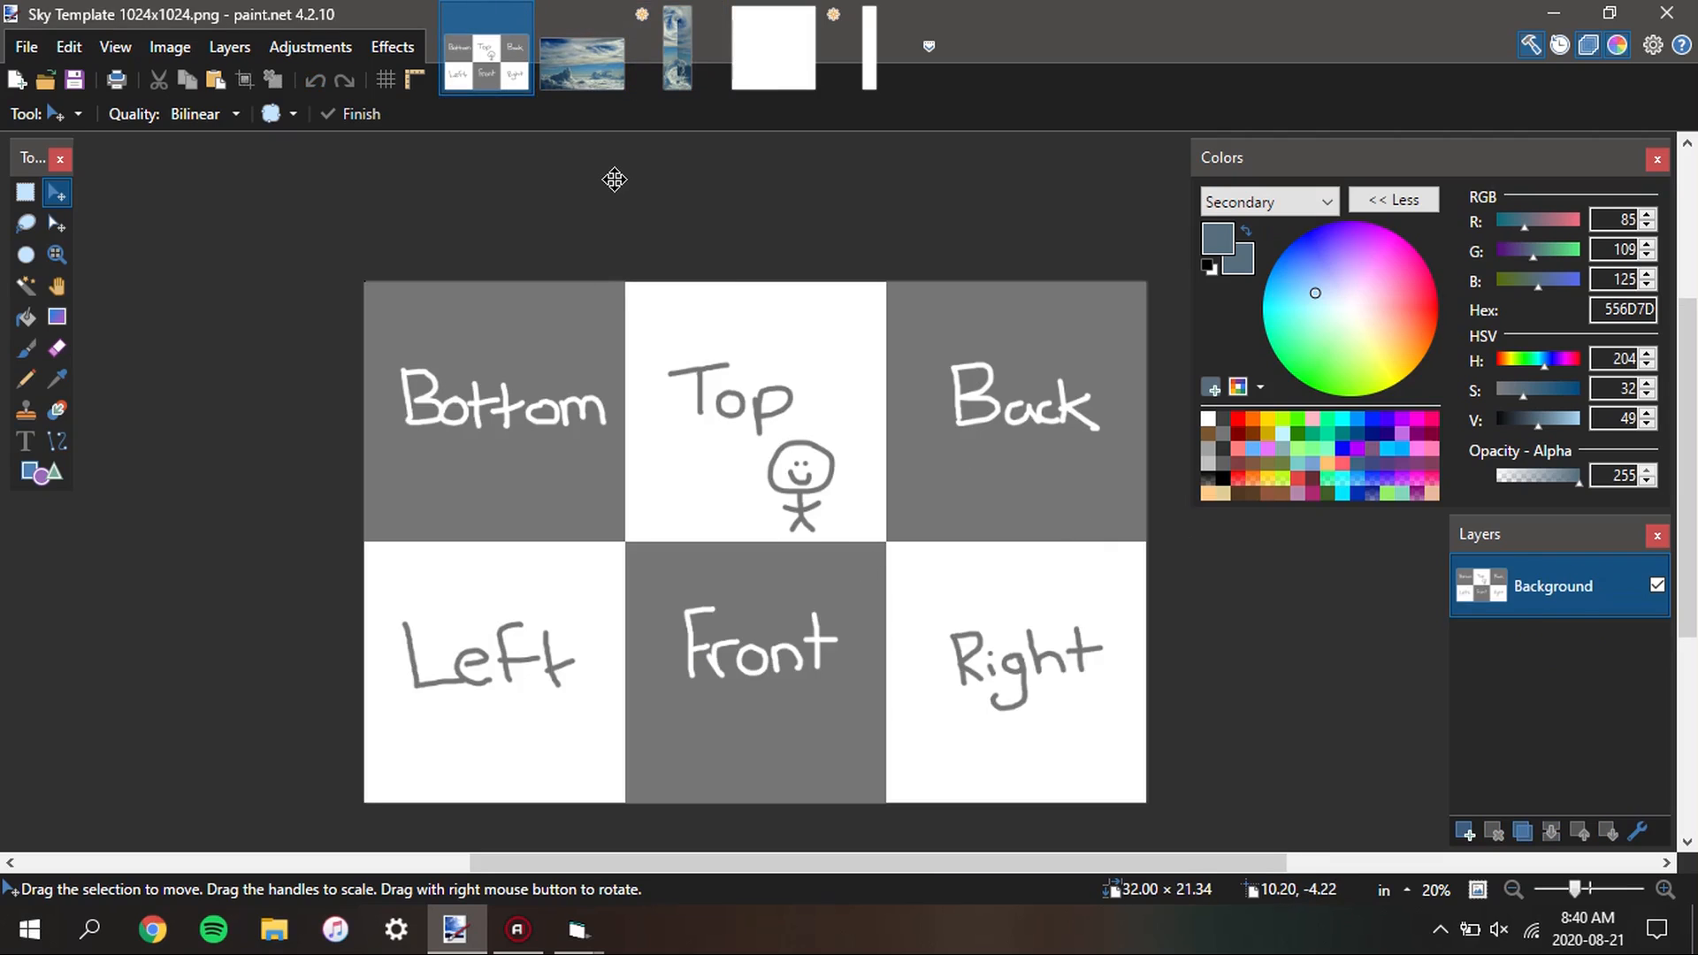
left_click(707, 81)
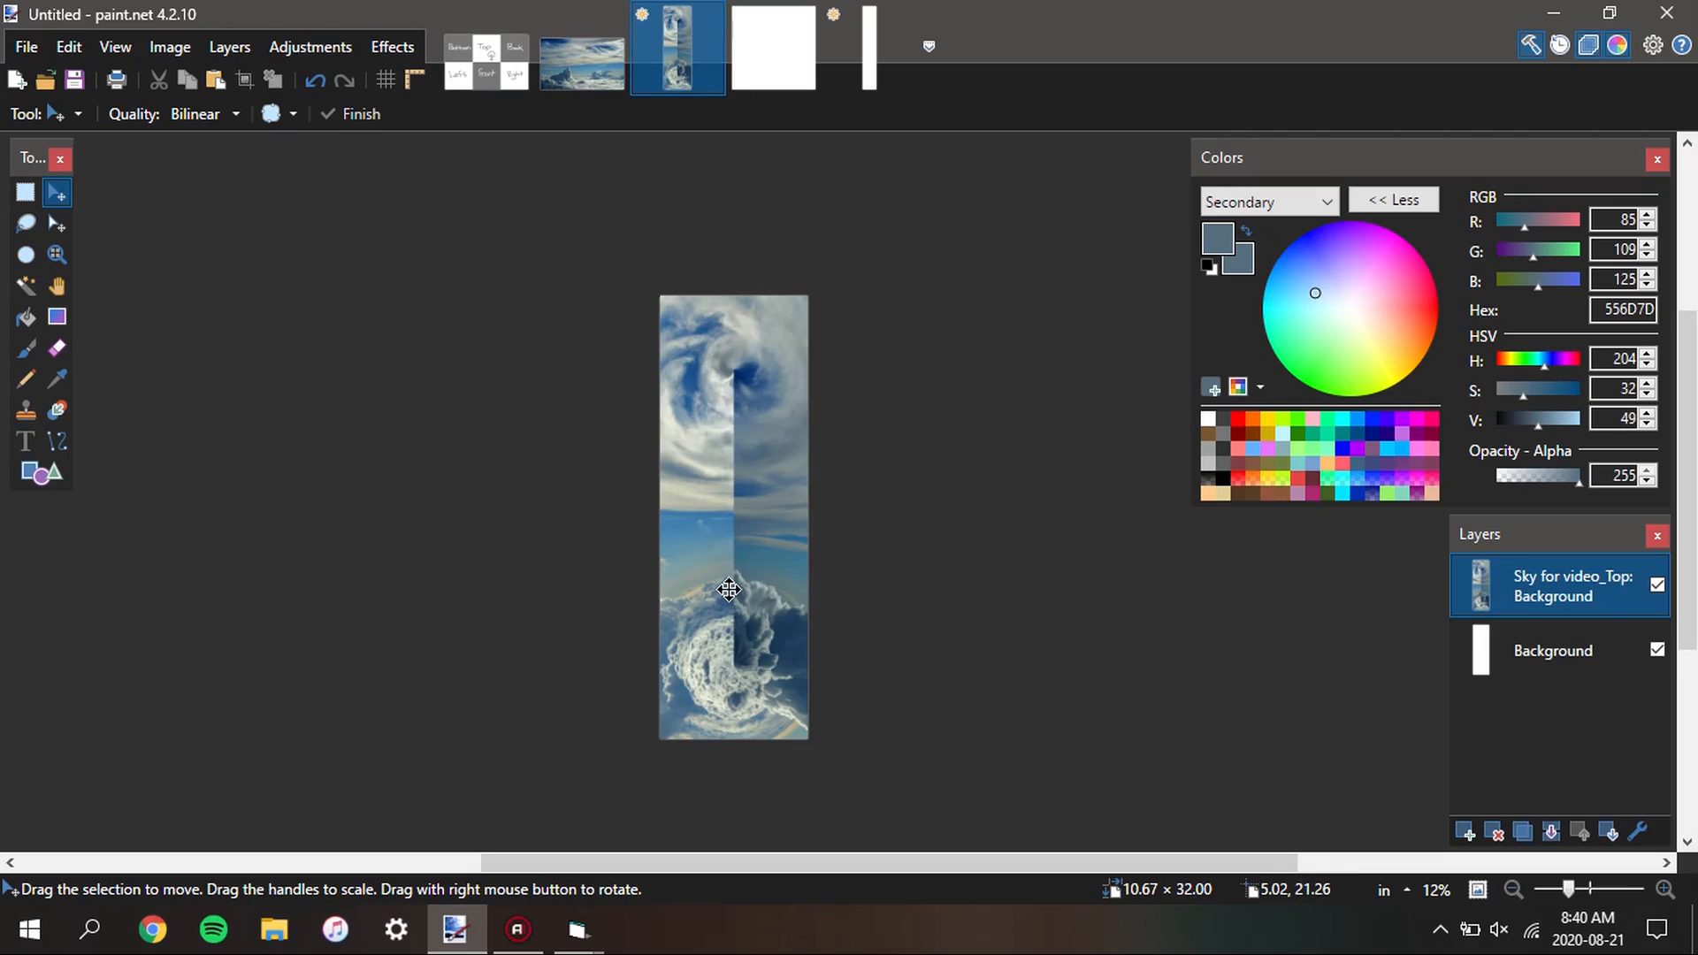
key("s")
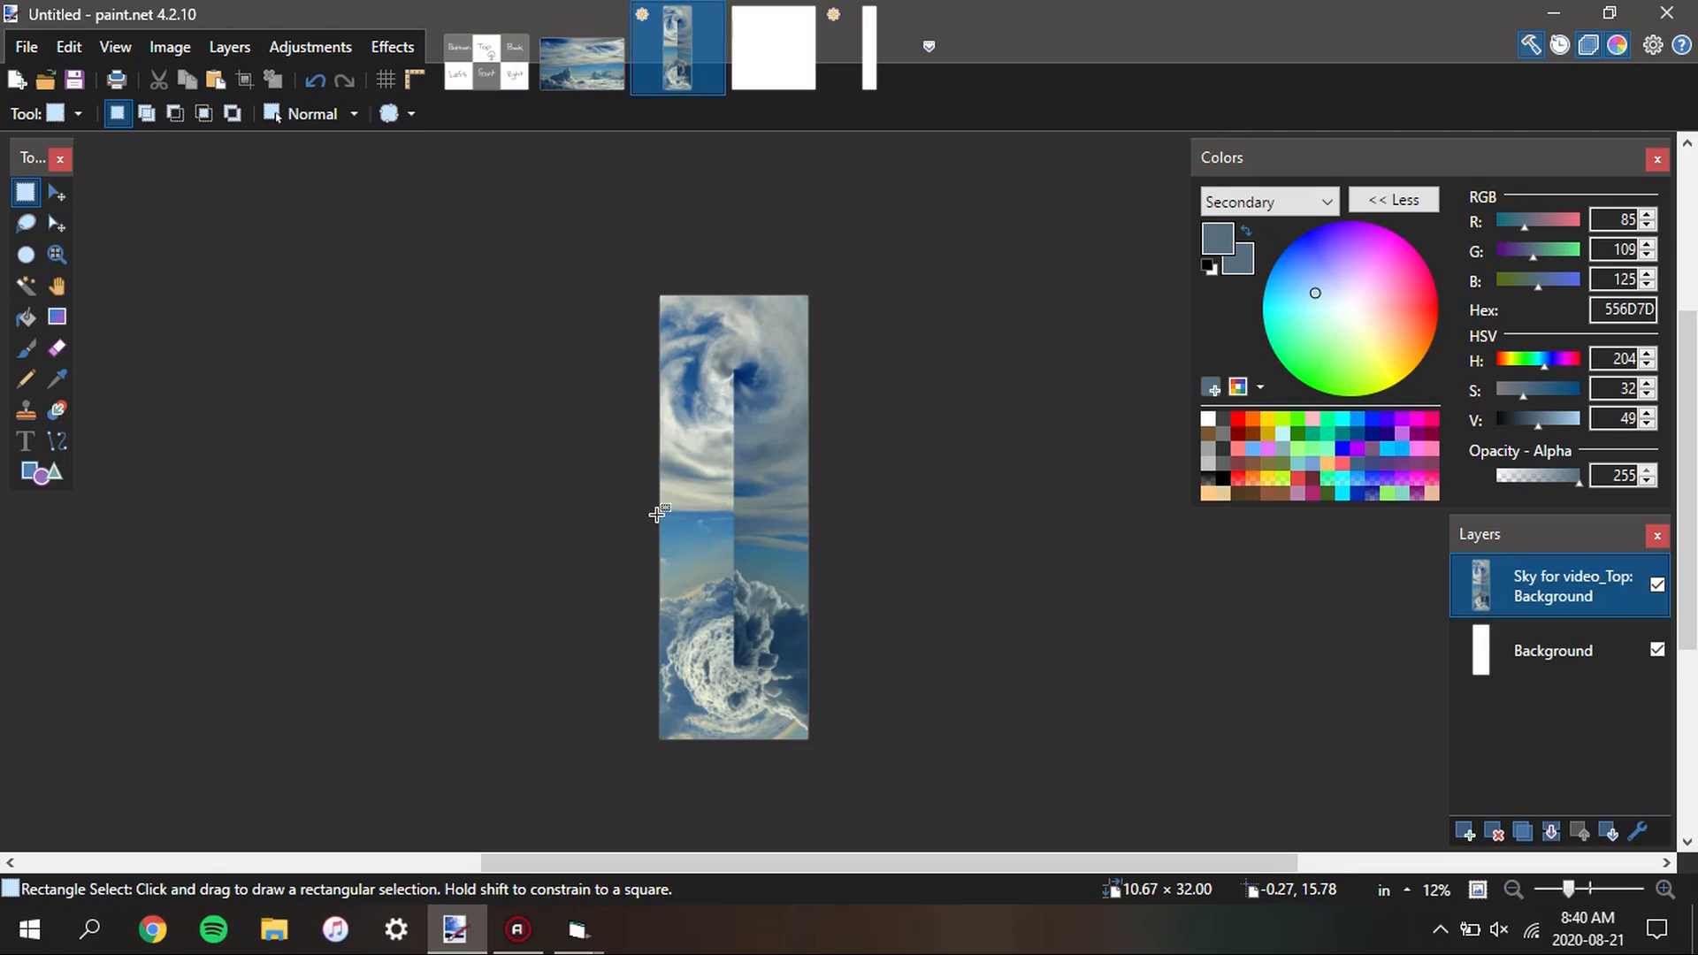
Check the pixel dimensions of the narrow blank image without resizing it
left_click(858, 84)
key("ctrl+r")
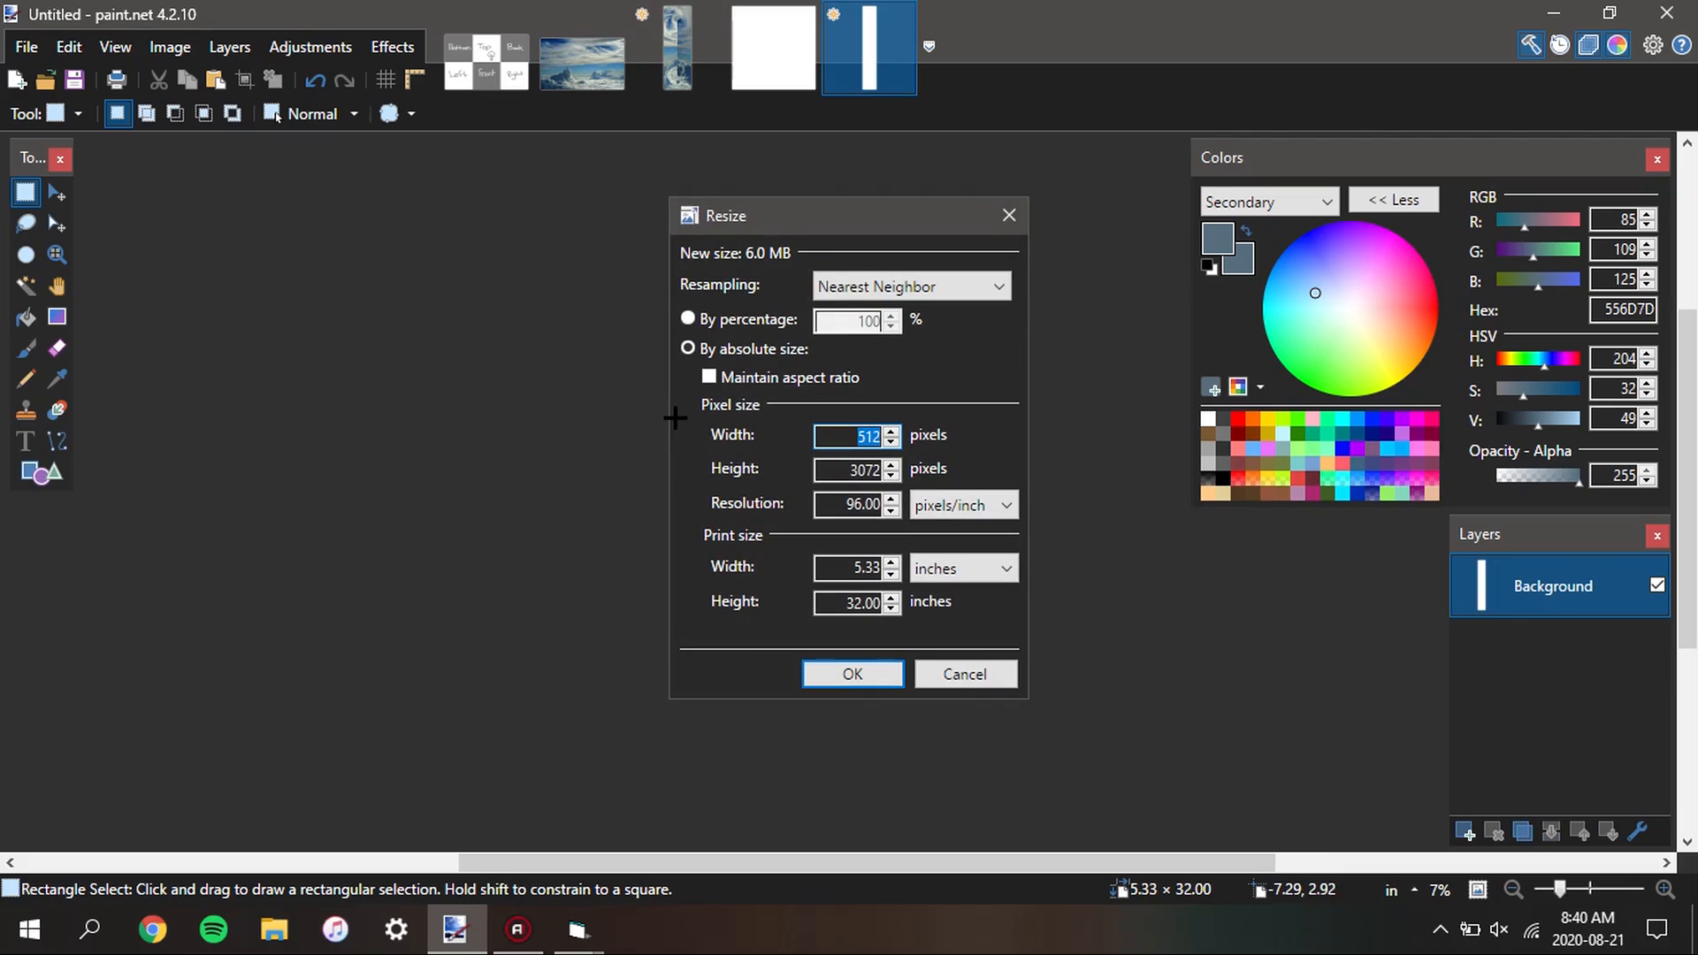
left_click(961, 676)
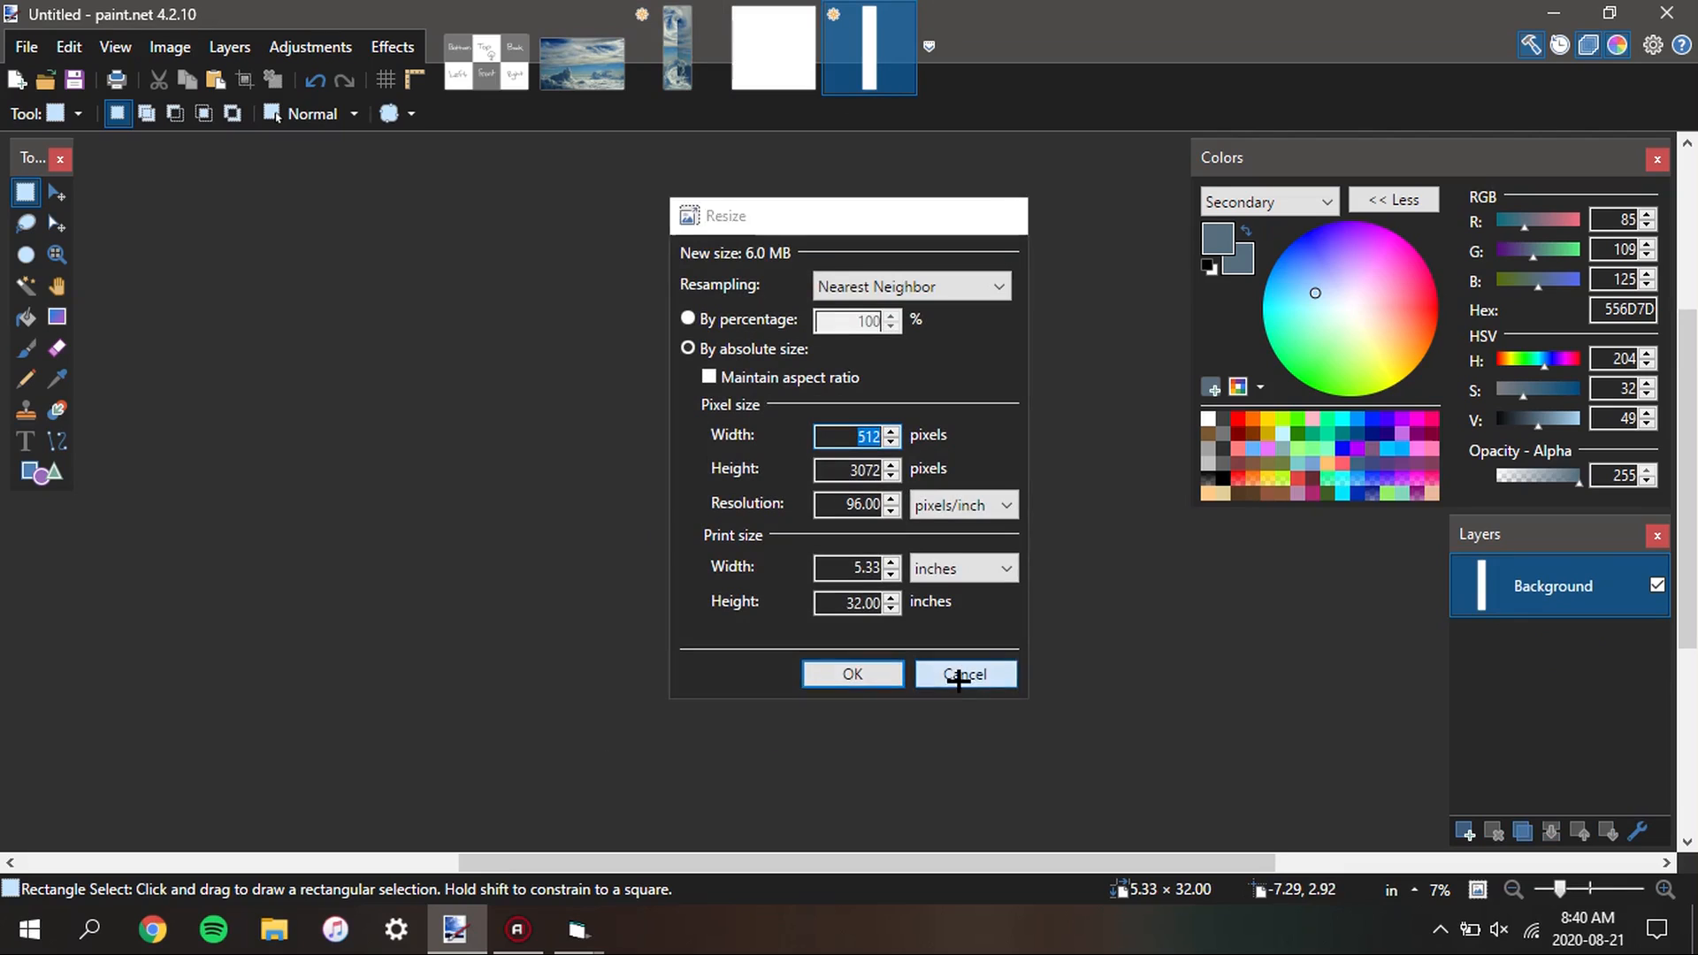
Select the whole narrow blank strip with the Magic Wand and add a new layer to the stacked sky image
key("s")
key("s")
key("s")
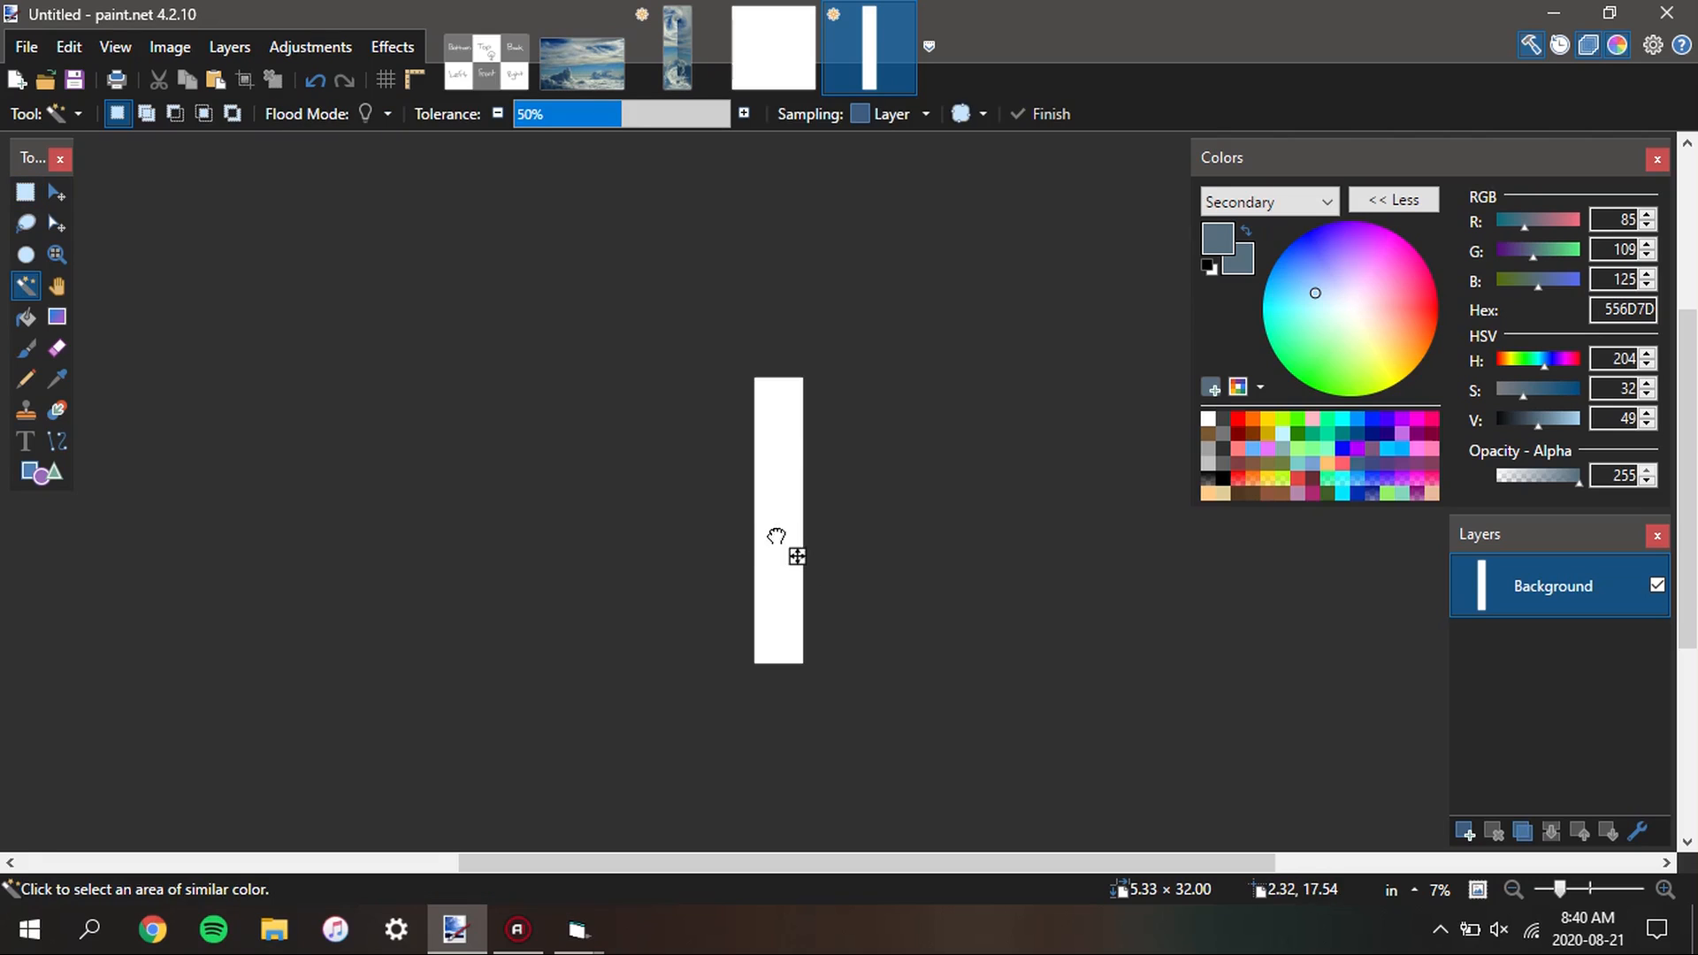
left_click(775, 536)
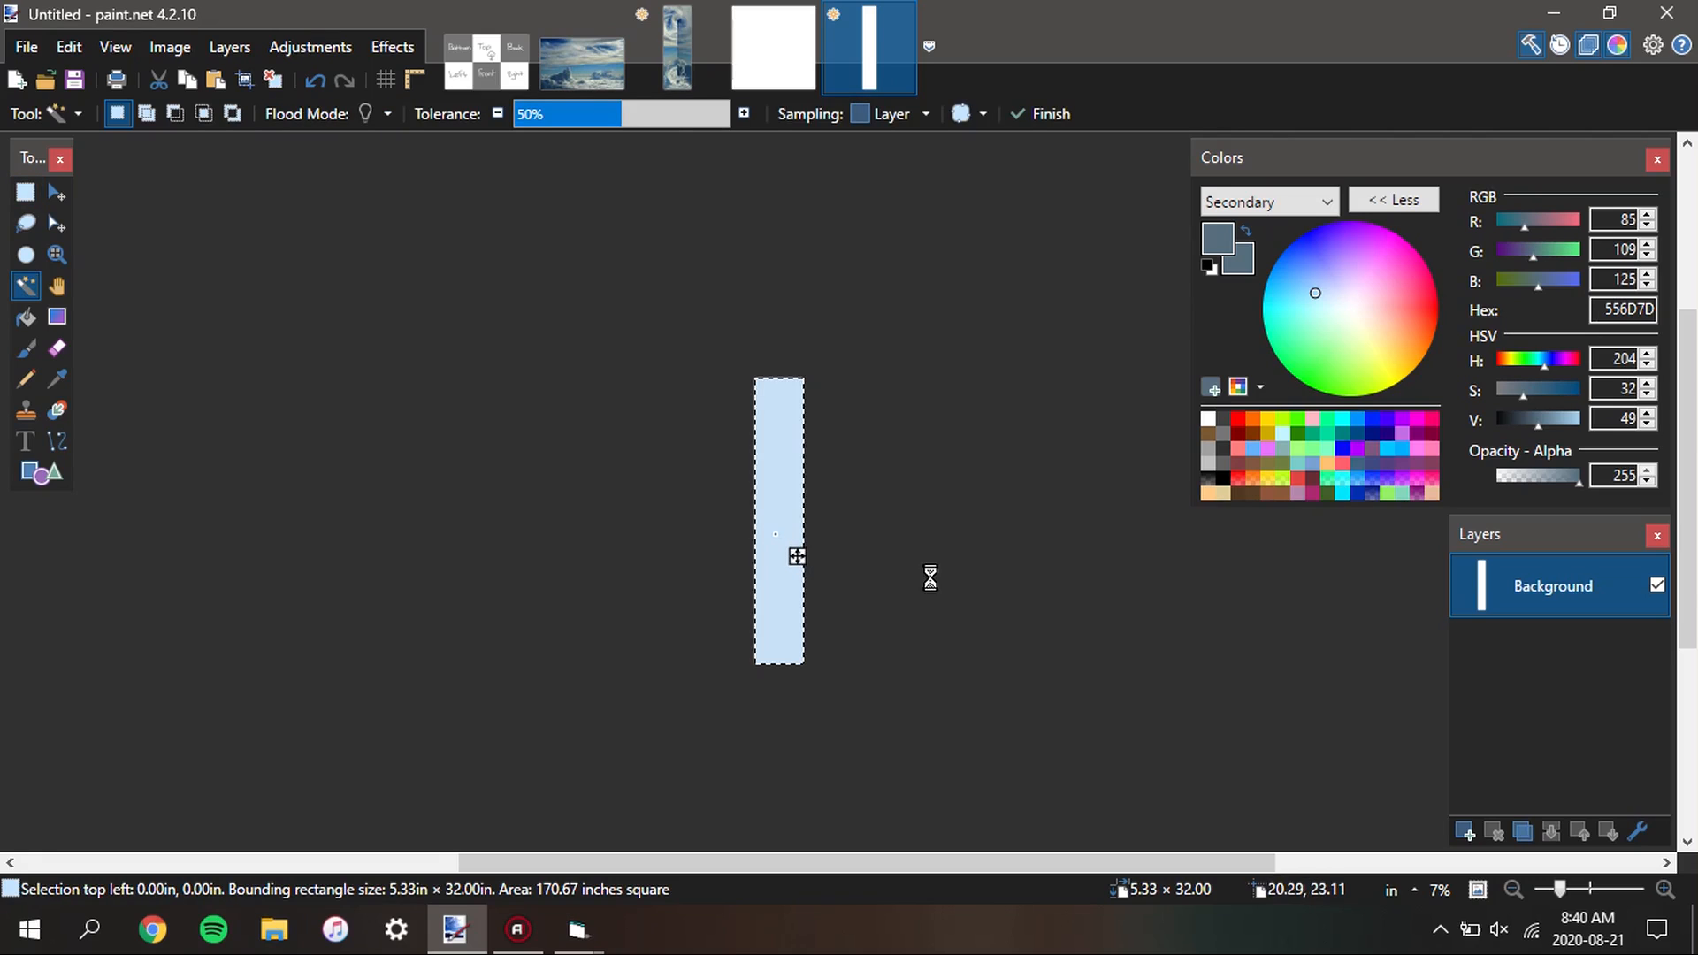
left_click(694, 71)
left_click(1464, 831)
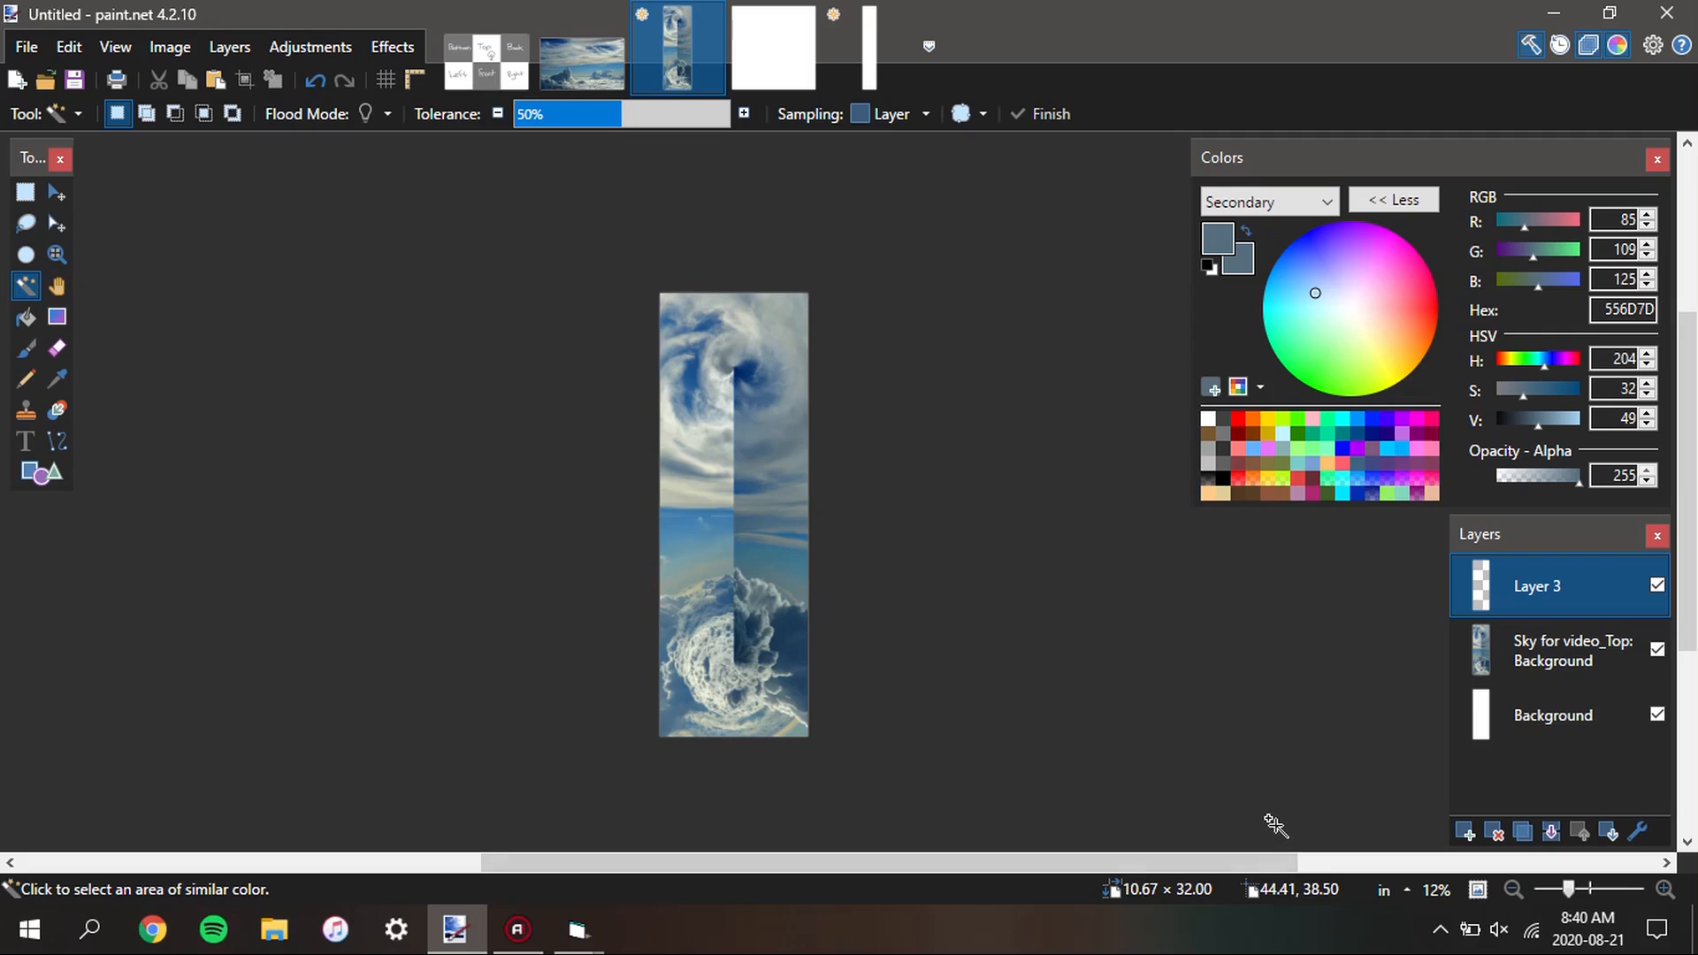
Cover the left half of the stacked sky image with the blank white strip on Layer 3 and deselect it
key("m")
key("Delete")
key("ctrl+d")
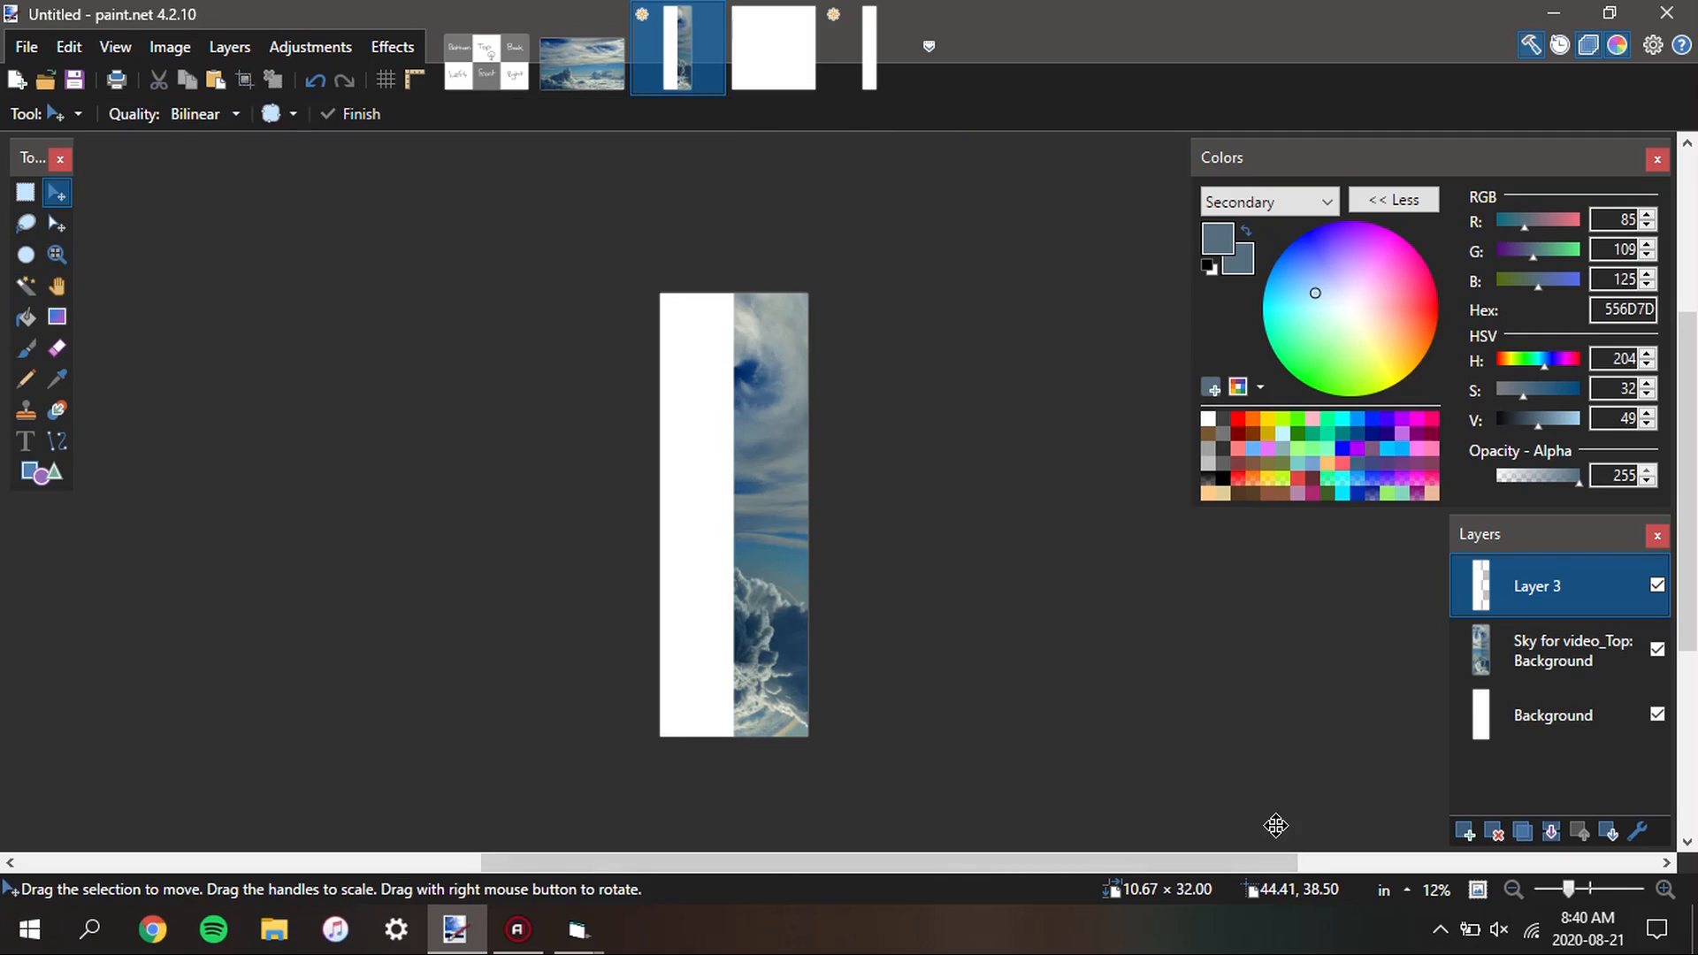
Select the white strip on Layer 3 with the Magic Wand
scroll(690, 549, "up", 5)
key("s")
key("s")
key("s")
key("s")
left_click(747, 497)
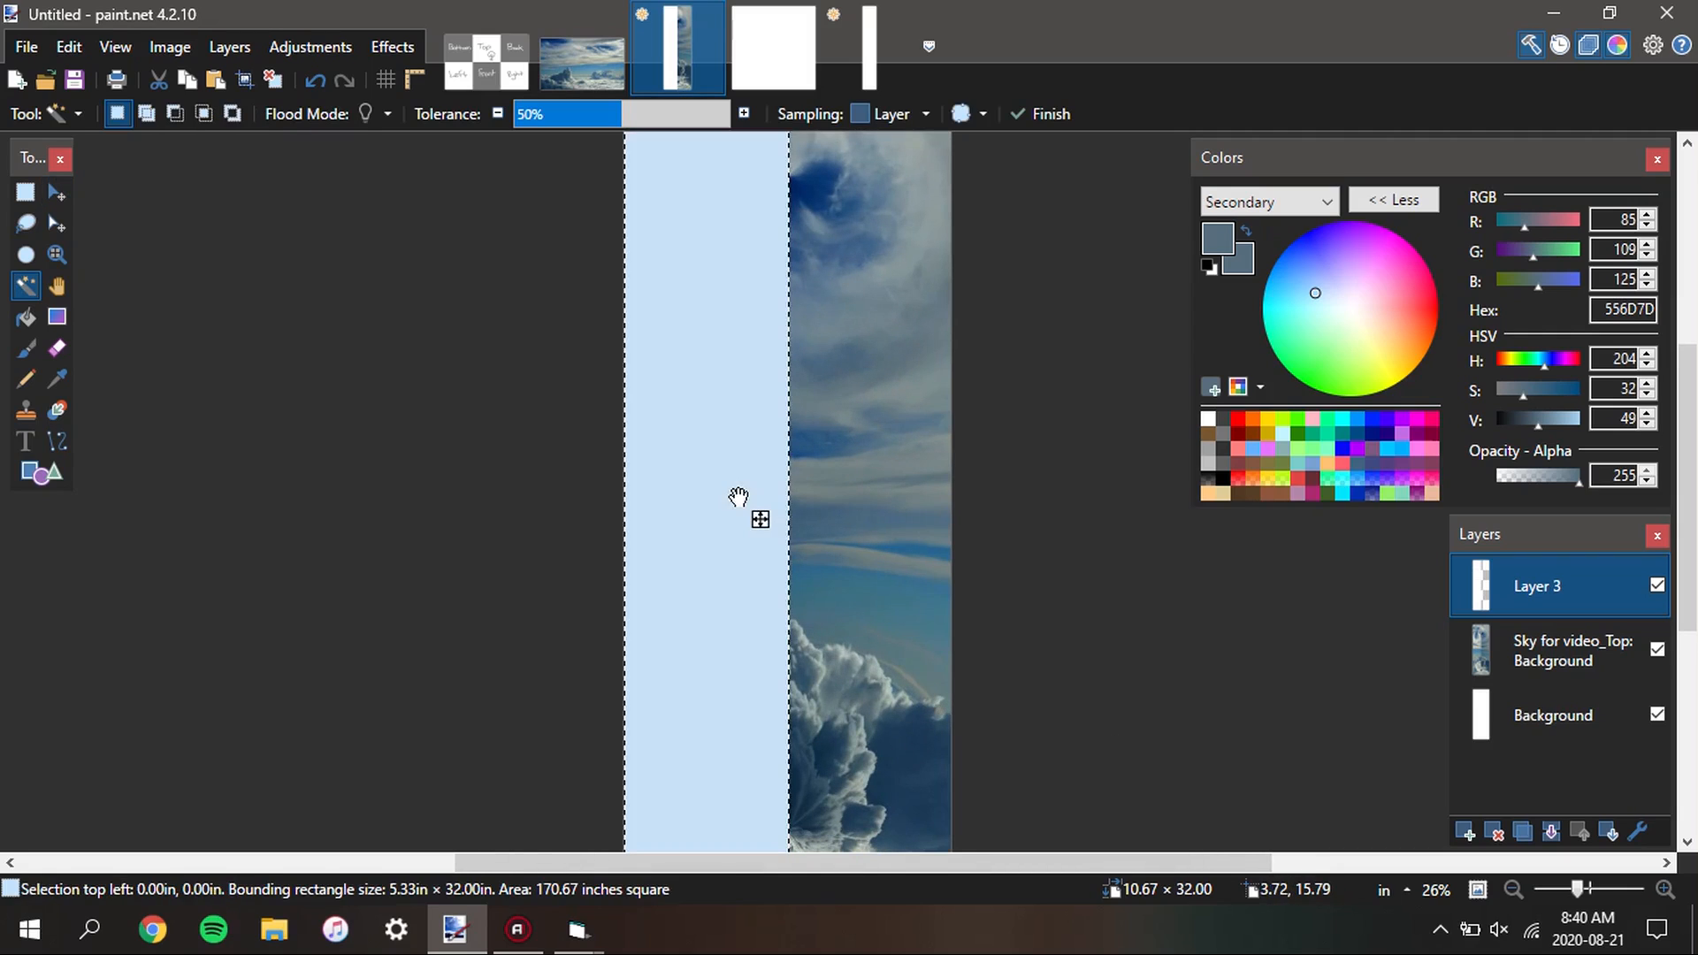
Copy the selected left half of the Sky for video_Top layer onto two new layers above it
scroll(746, 439, "down", 4)
left_click(1591, 643)
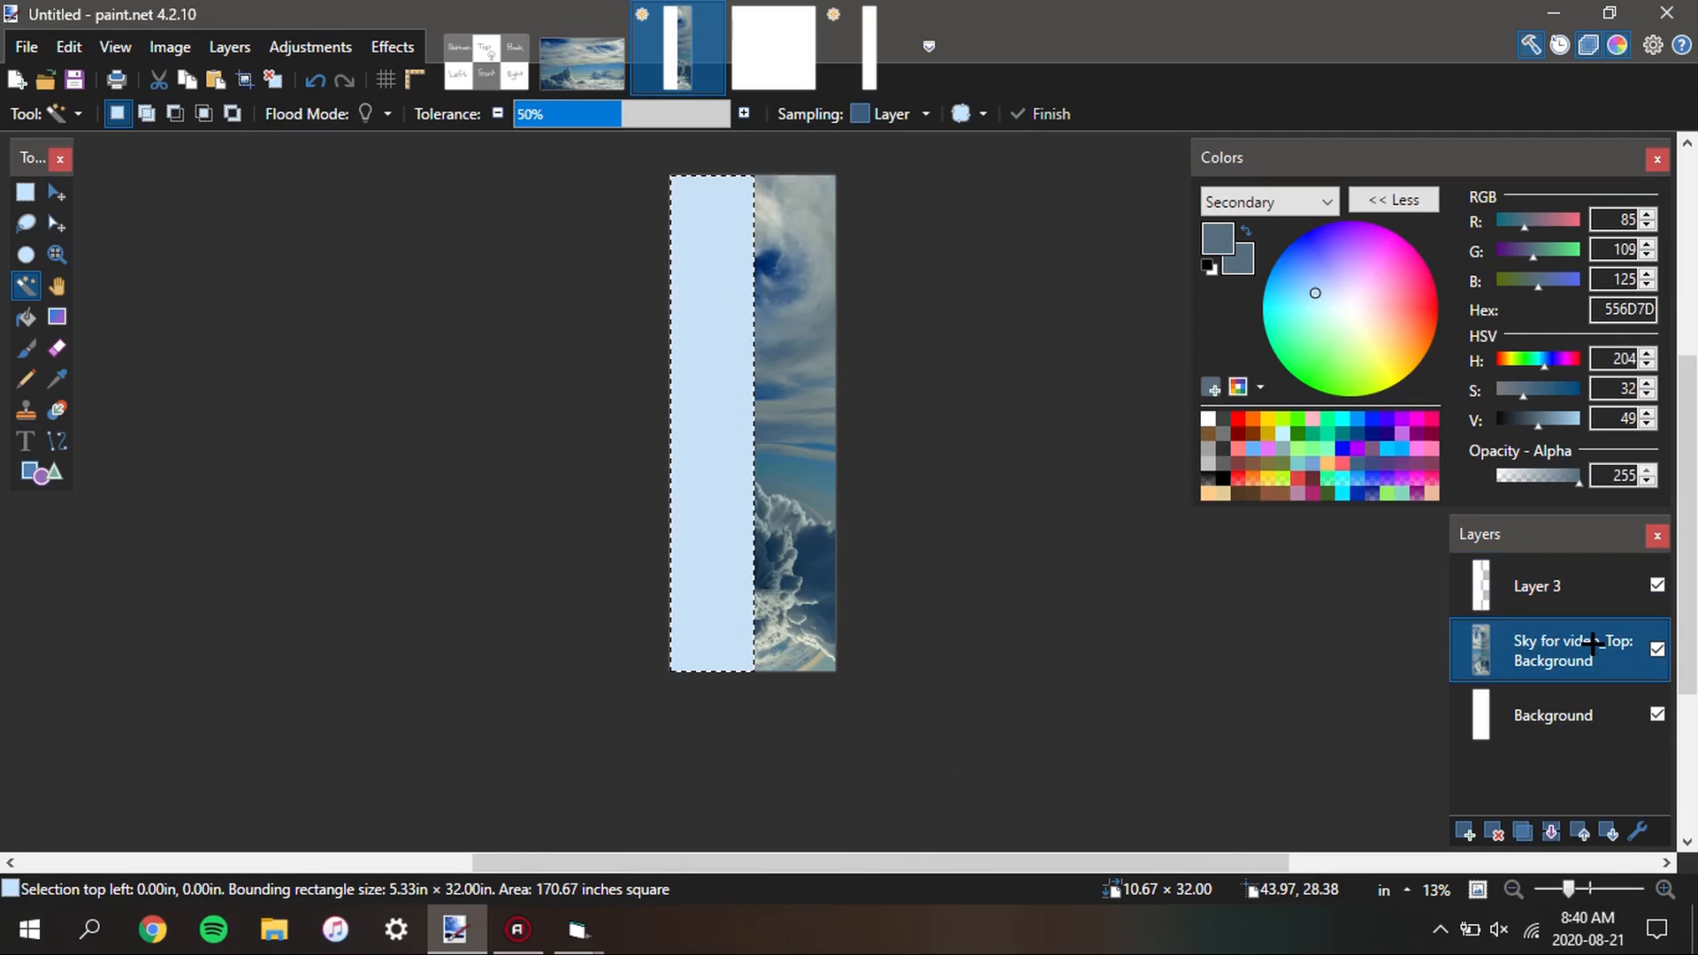
left_click(1464, 831)
key("m")
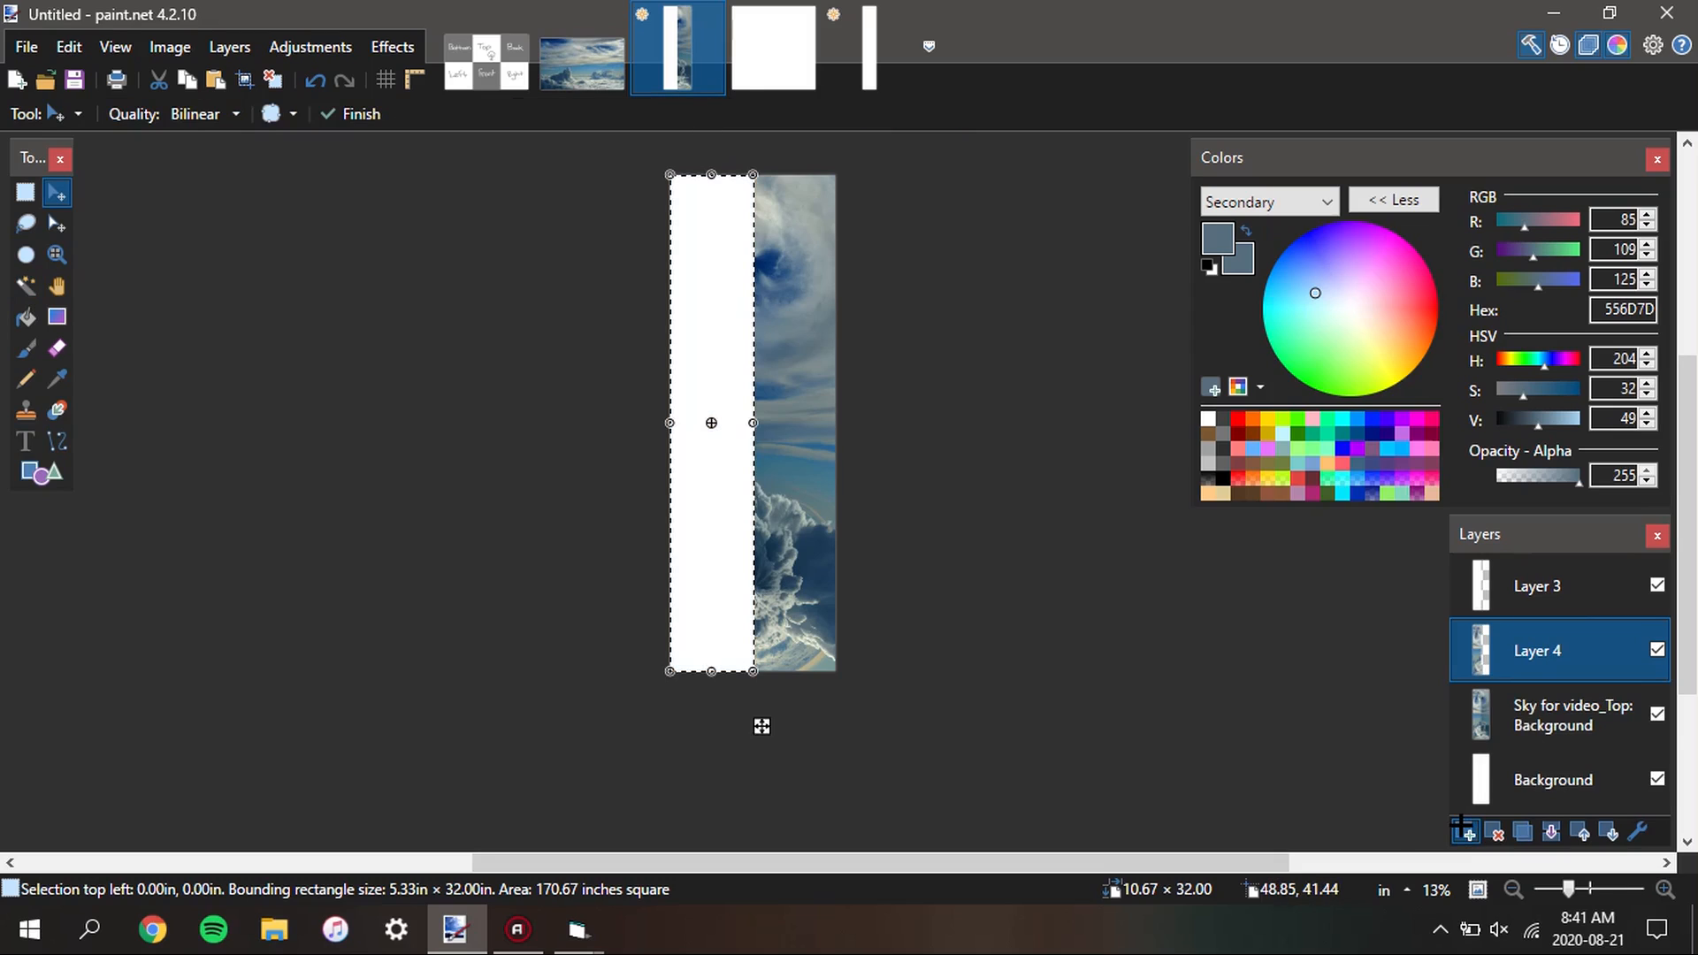
left_click(1462, 828)
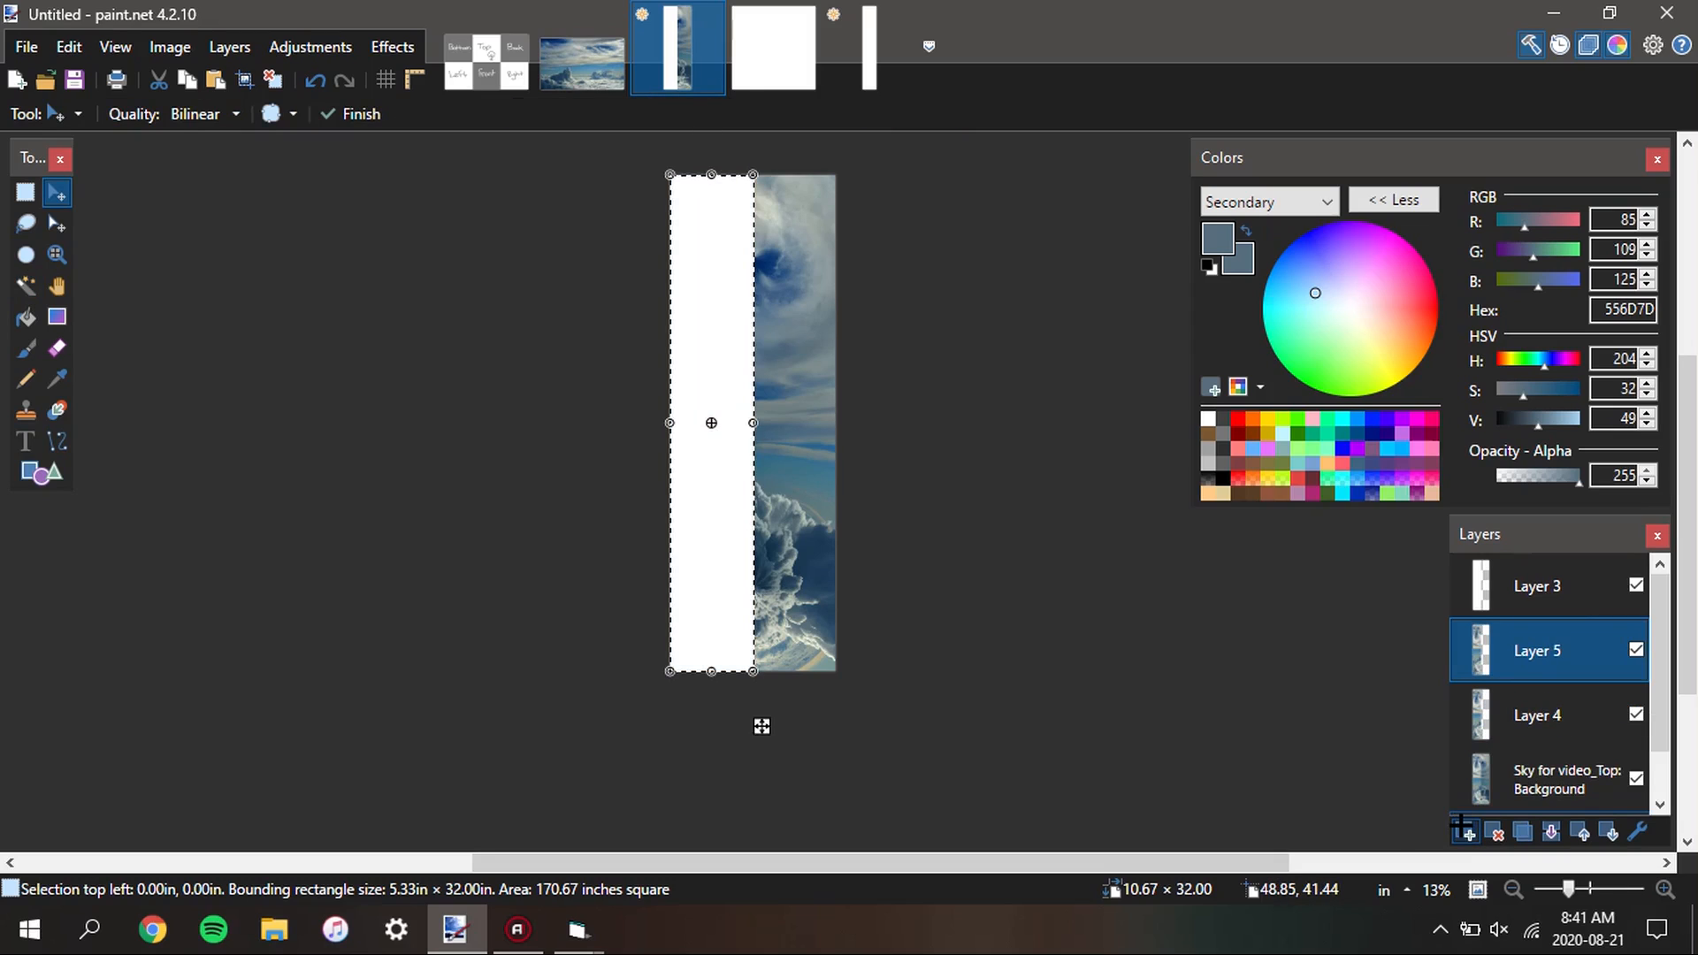
Remove the selected left half from the Sky for video_Top layer and clear the selection
scroll(1527, 714, "down", 1)
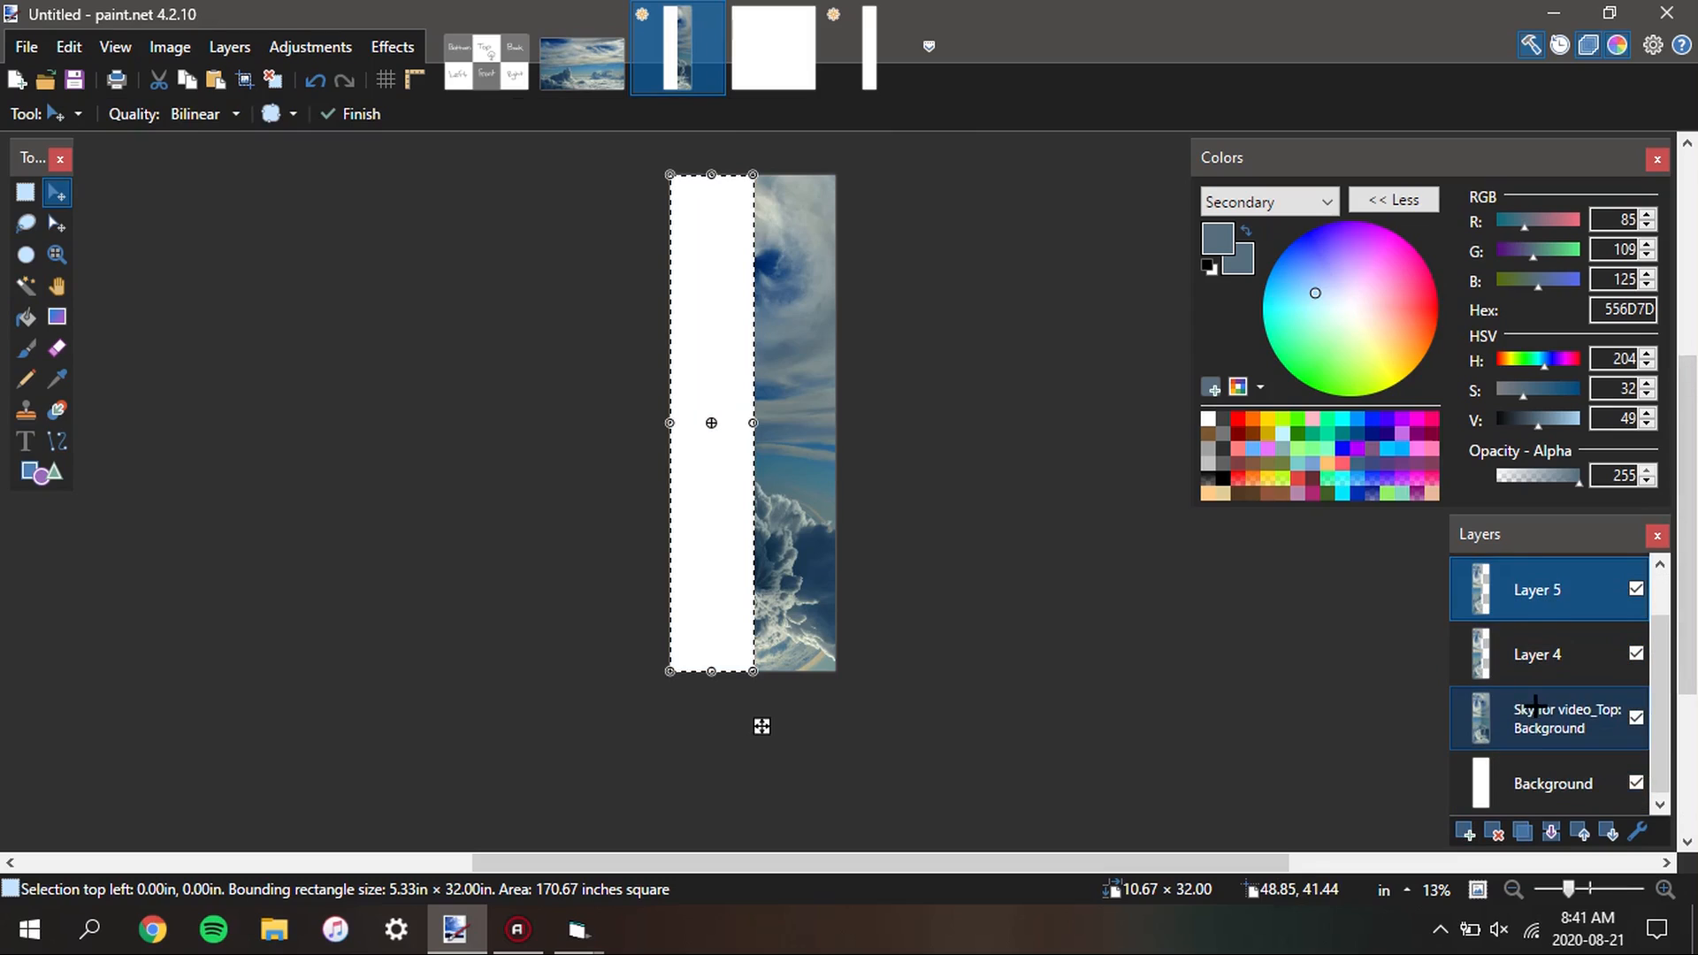
left_click(1535, 705)
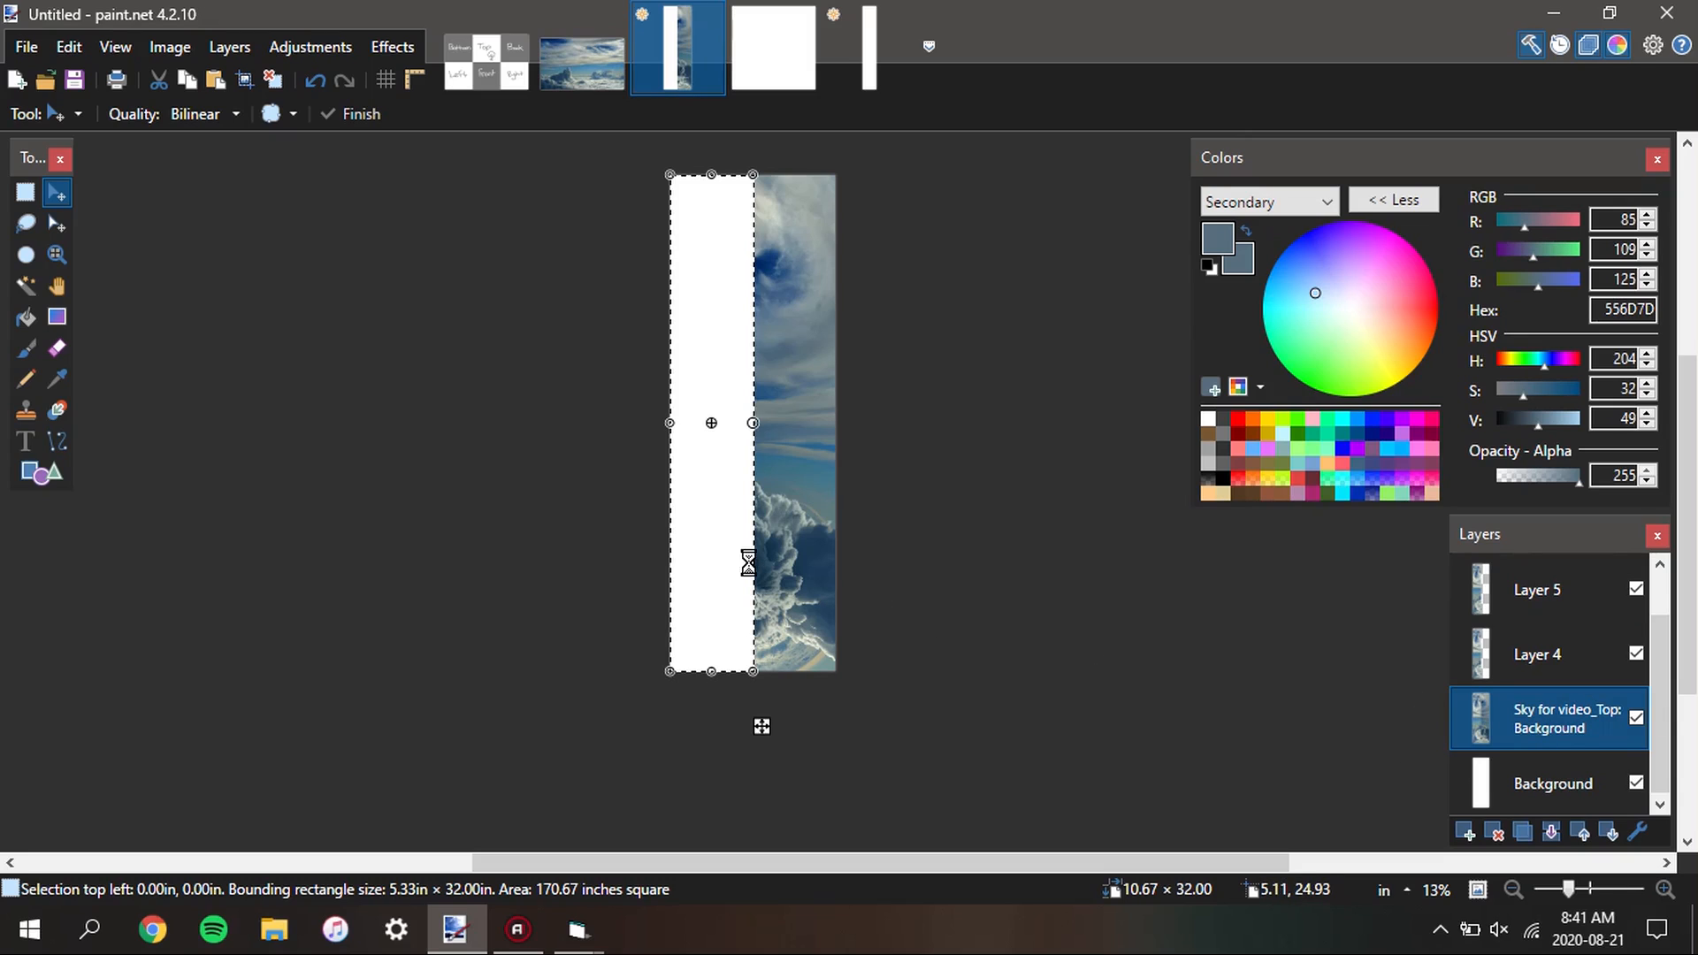
key("ctrl+d")
key("s")
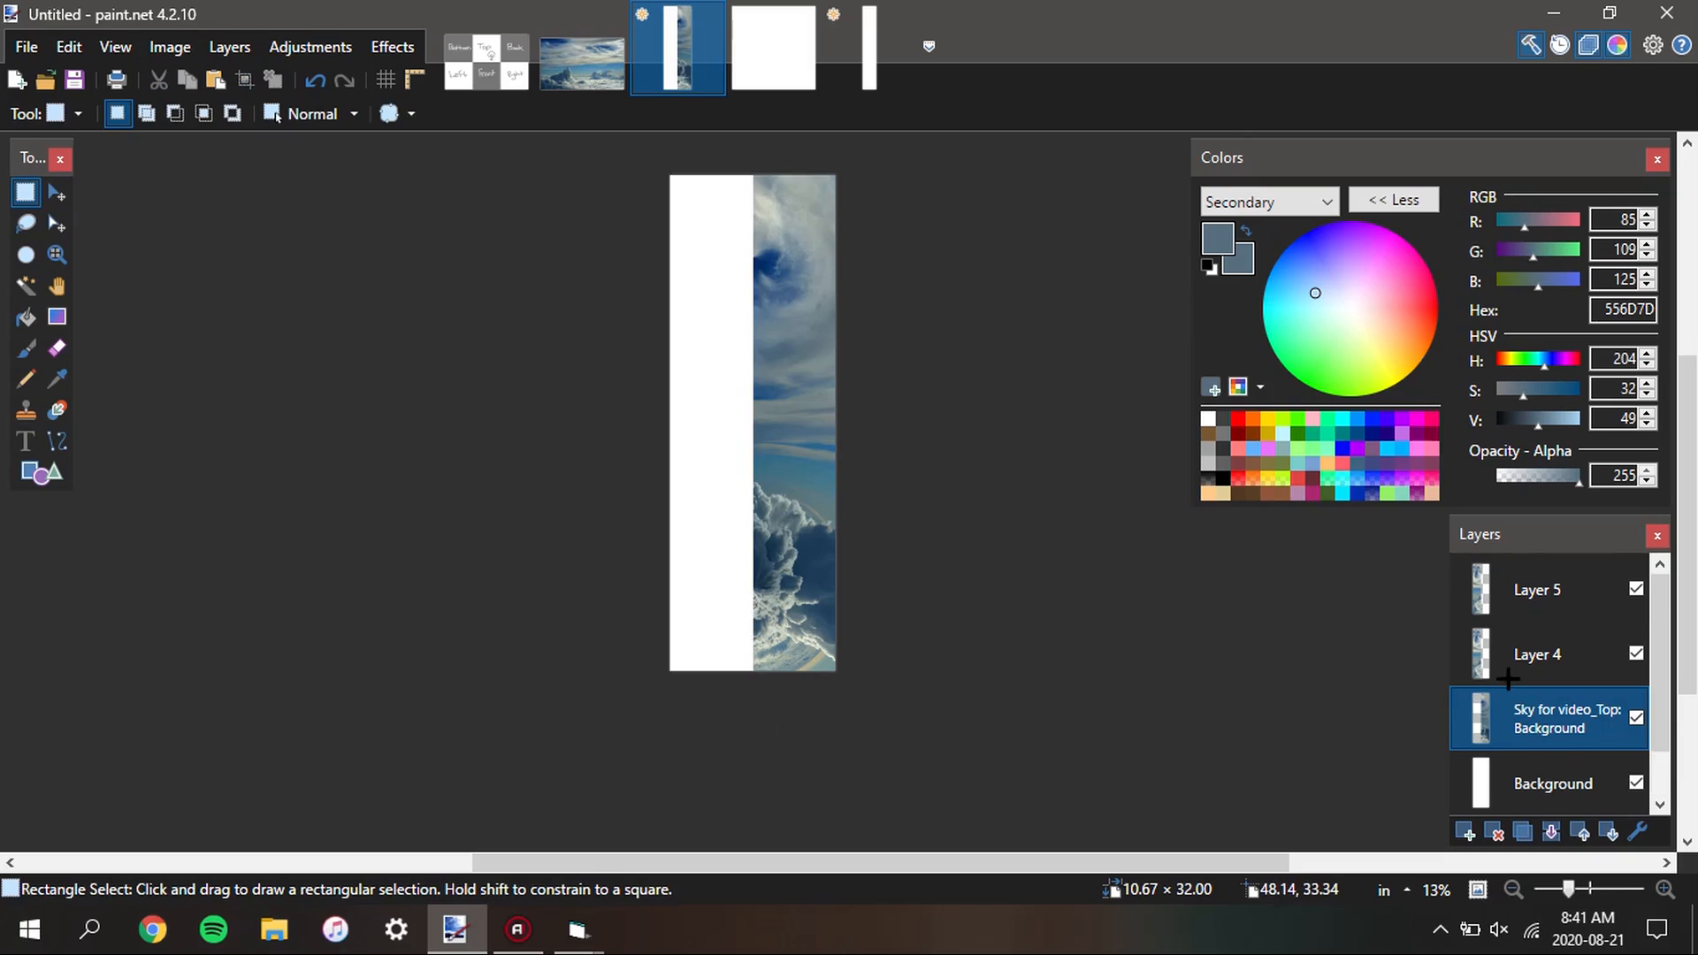
Delete the white Layer 3 and flip Layer 5 horizontally to mirror the left sky half onto the right
scroll(1508, 679, "up", 1)
left_click(1550, 597)
left_click(1494, 833)
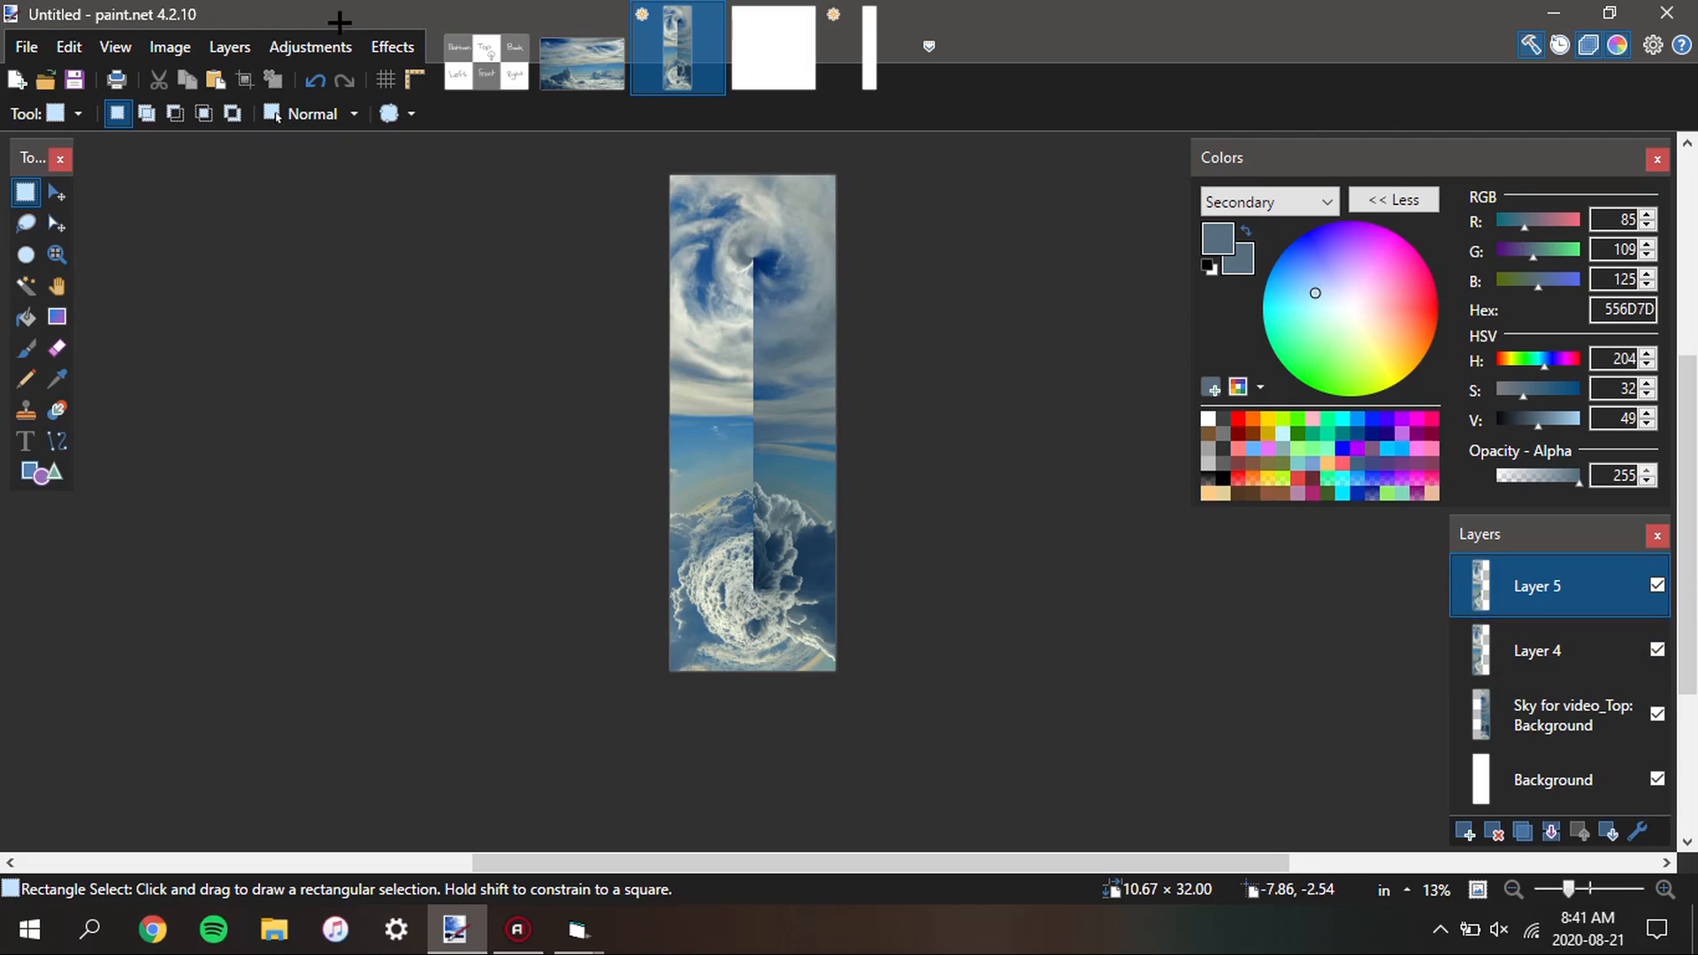
left_click(226, 46)
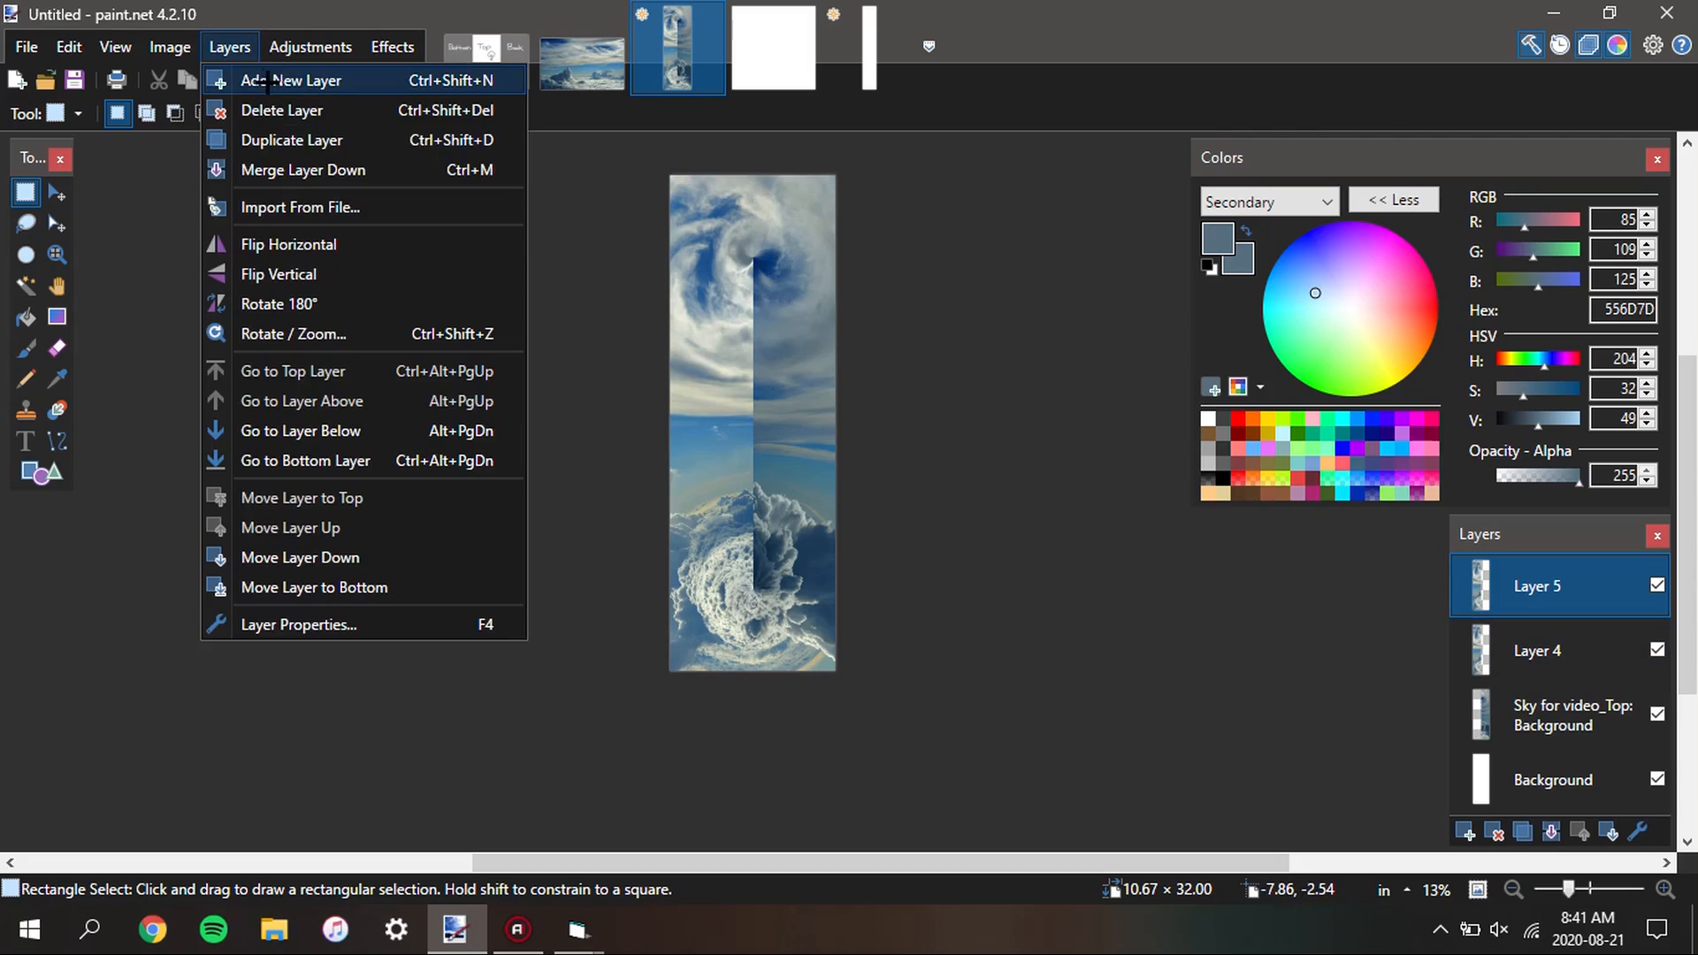
left_click(278, 242)
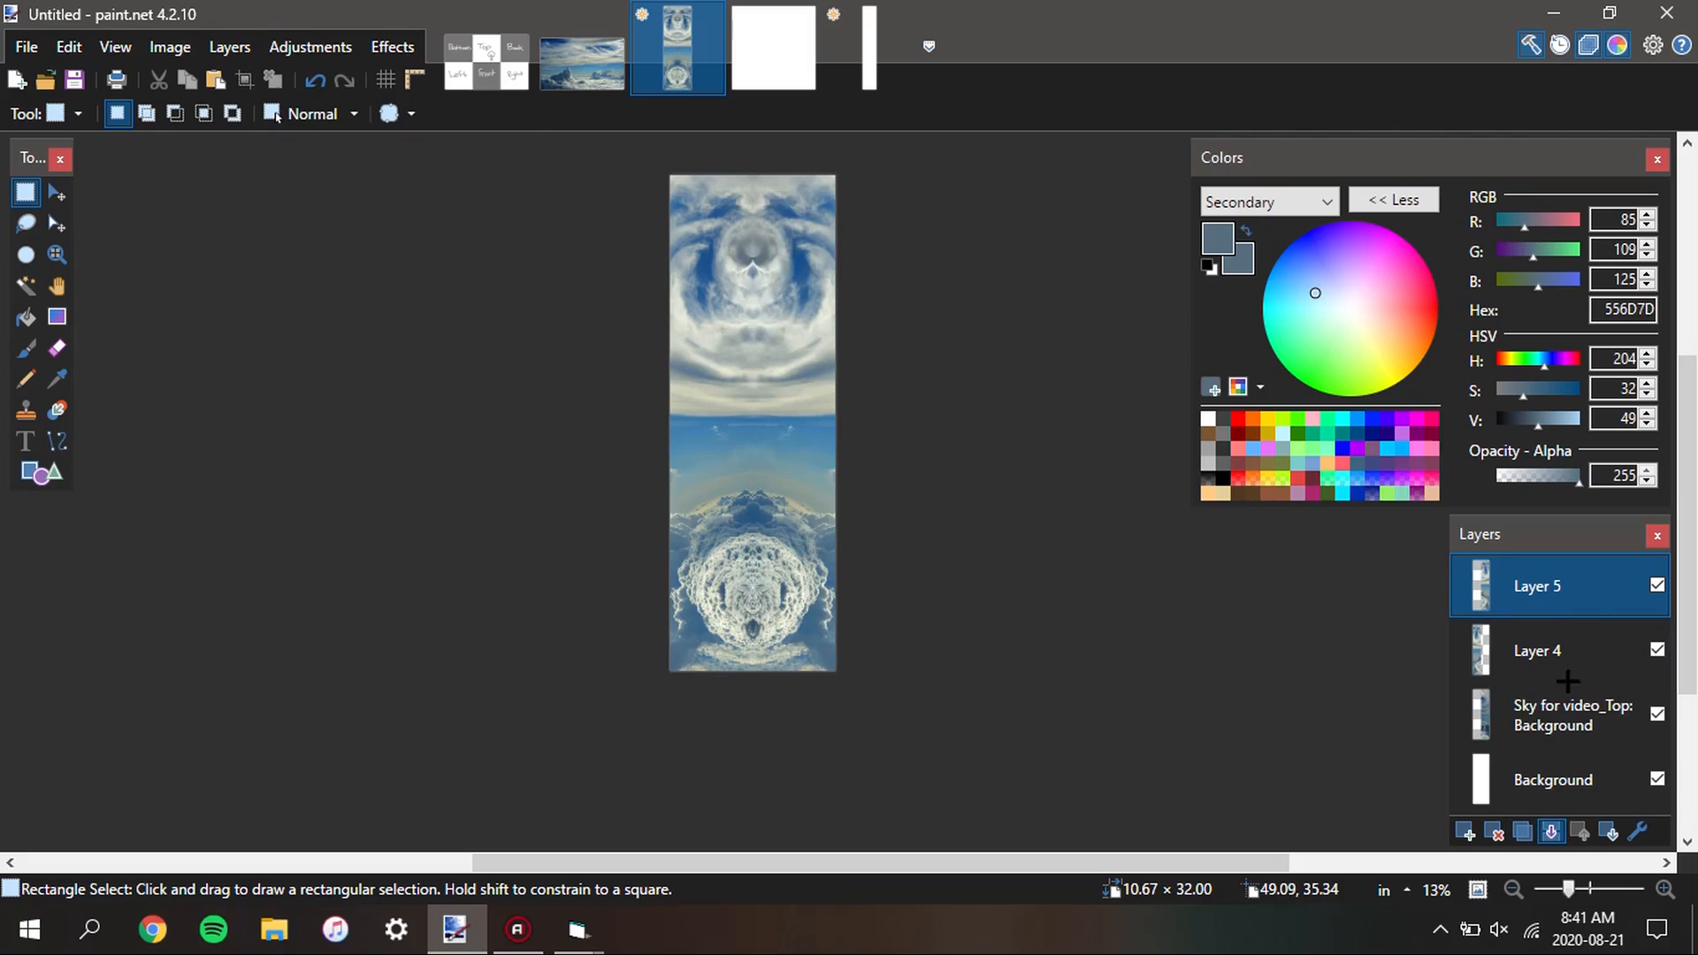
Merge the flipped Layer 5 down into Layer 4 and move the merged layer beneath the Sky for video_Top layer
key("ctrl+m")
left_click_drag(1542, 585, 1563, 657)
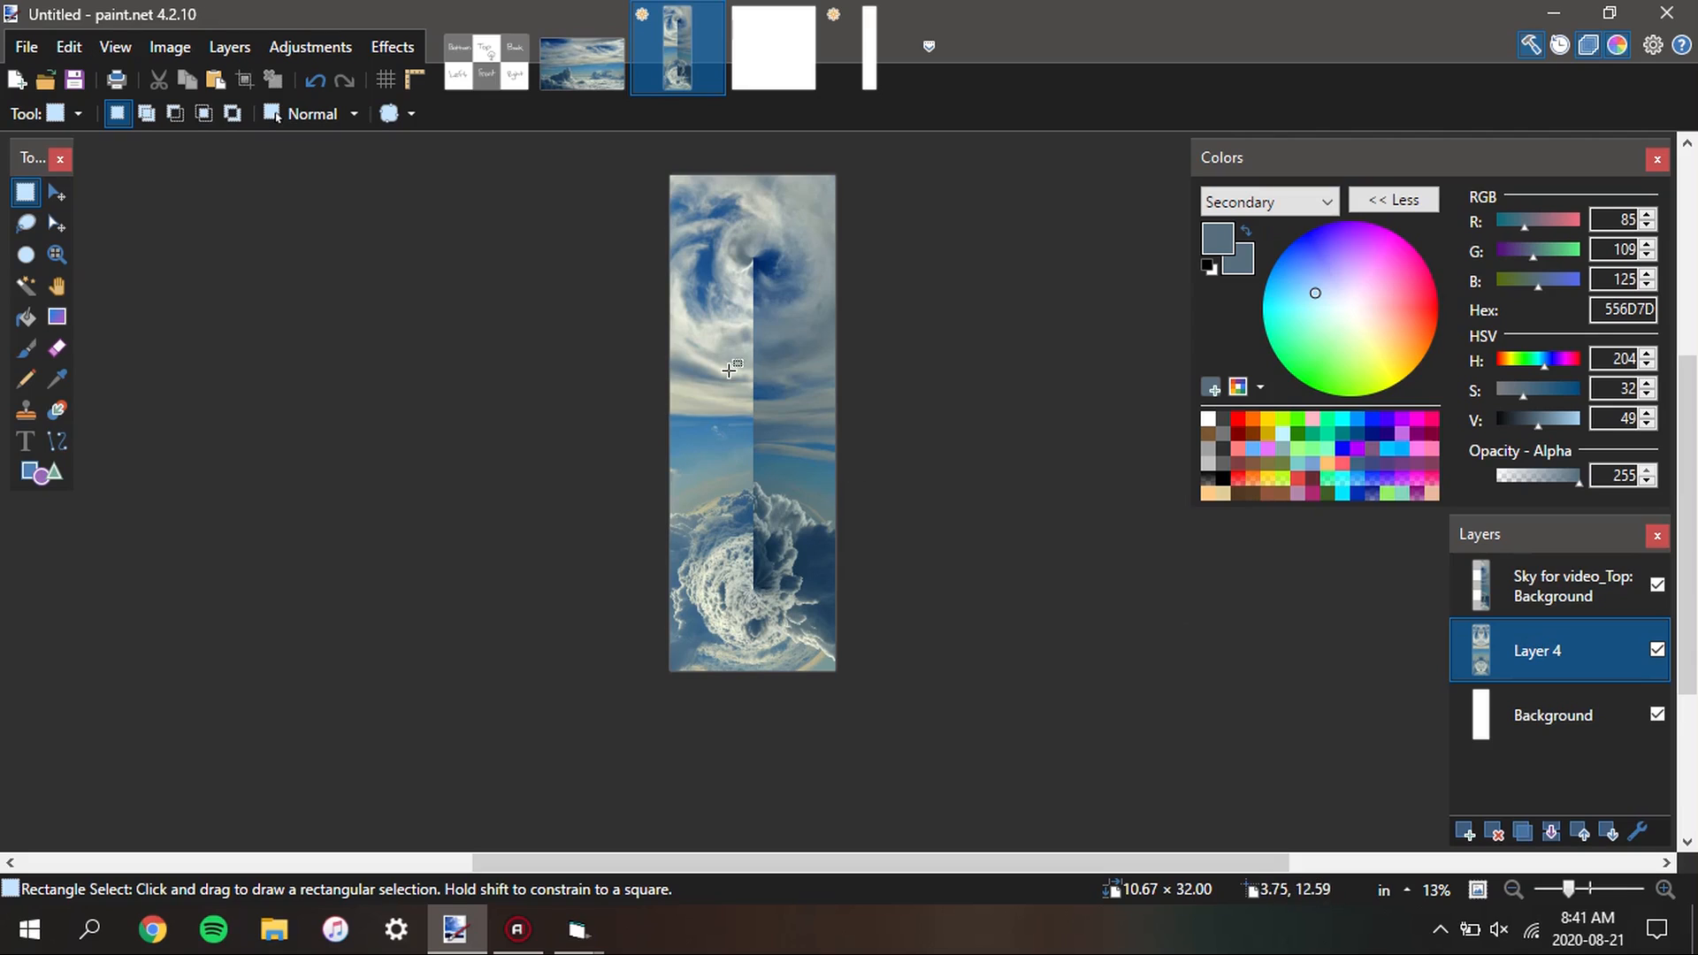
Set the Eraser to a brush width of 500 and 0% hardness with the Sky for video_Top layer active
left_click(1505, 591)
left_click(59, 350)
left_click(463, 113)
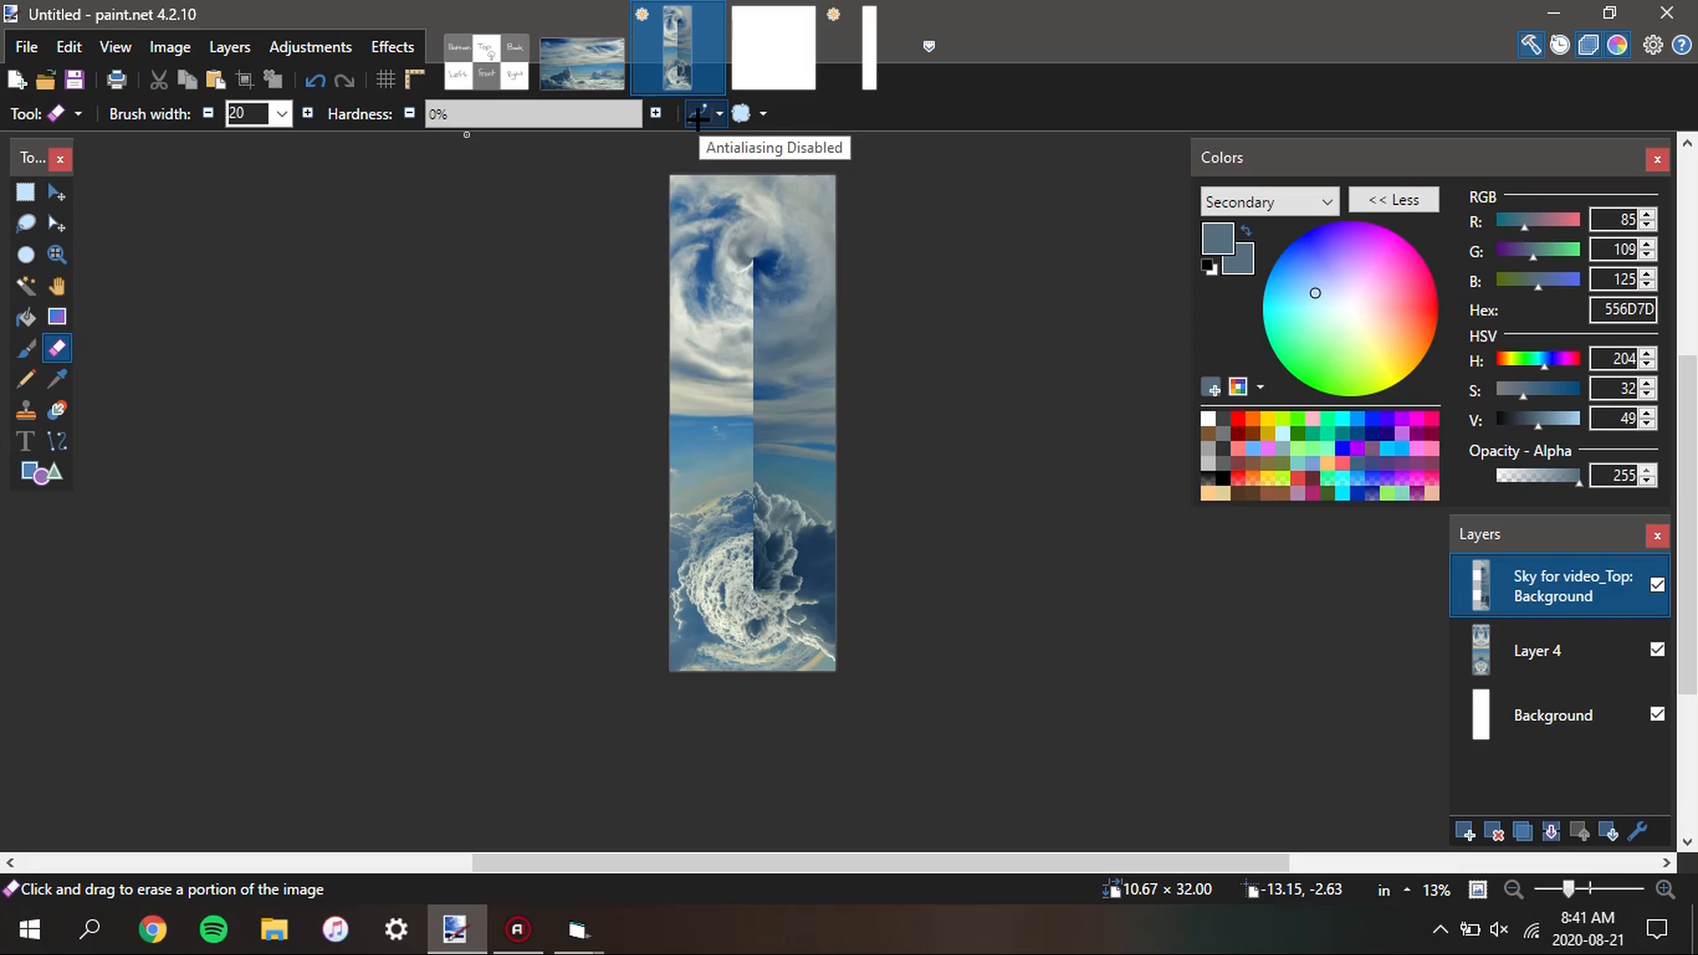
left_click(697, 116)
left_click(281, 113)
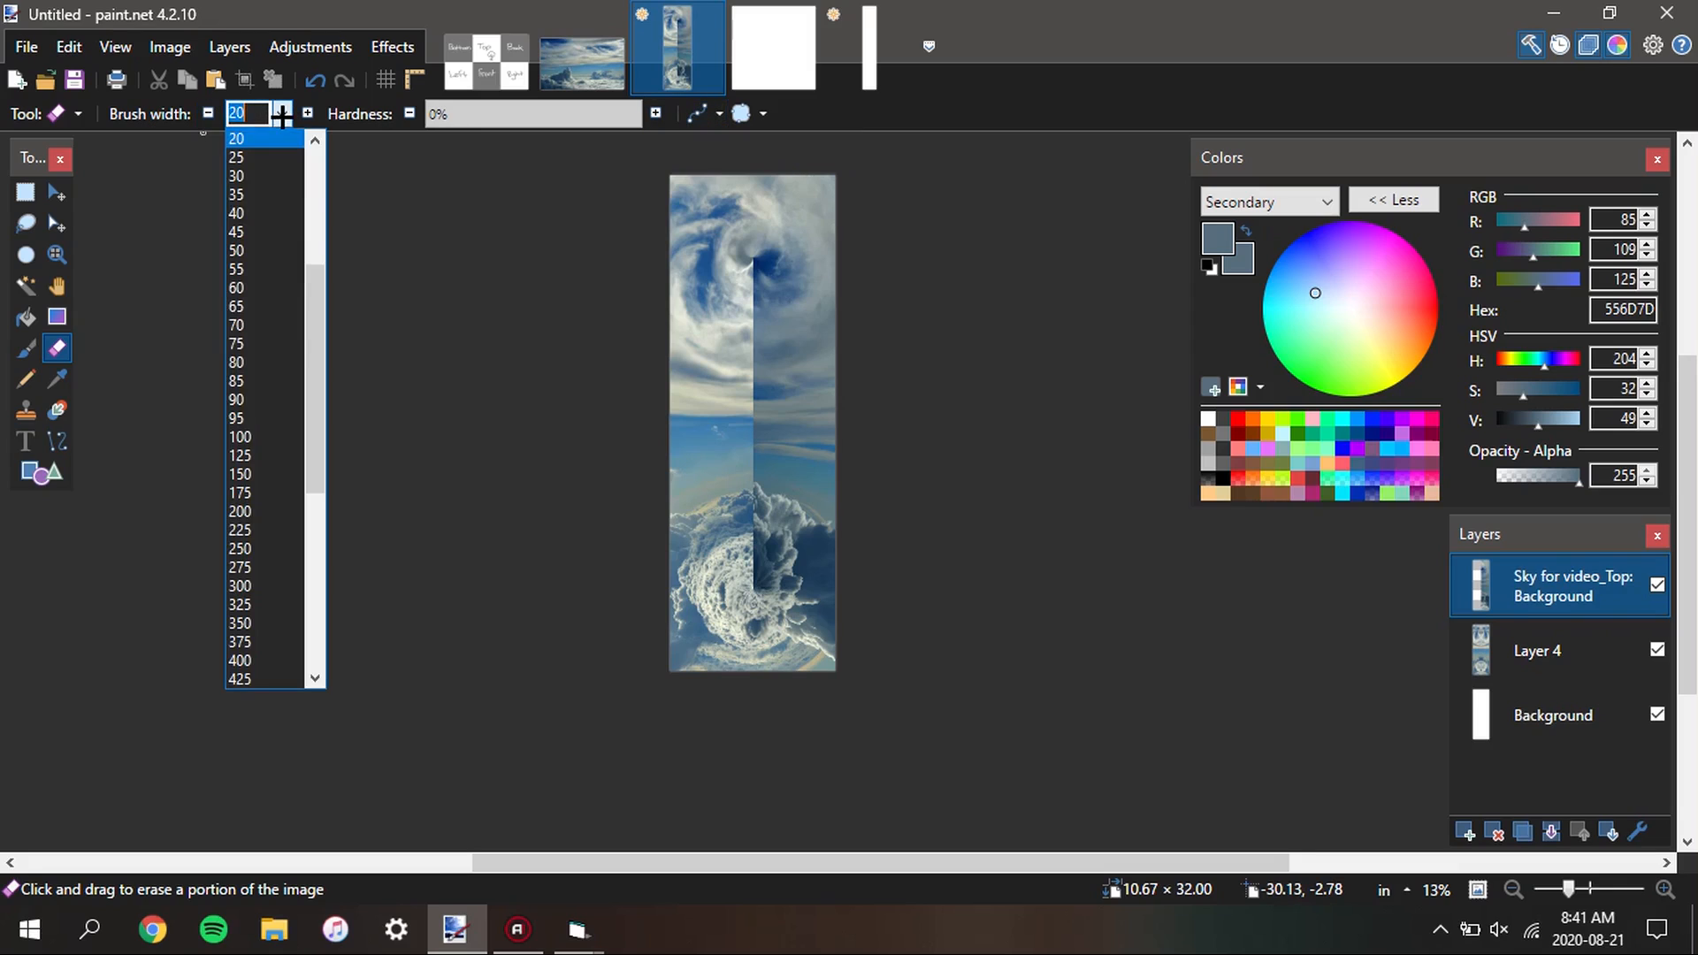
scroll(268, 473, "down", 3)
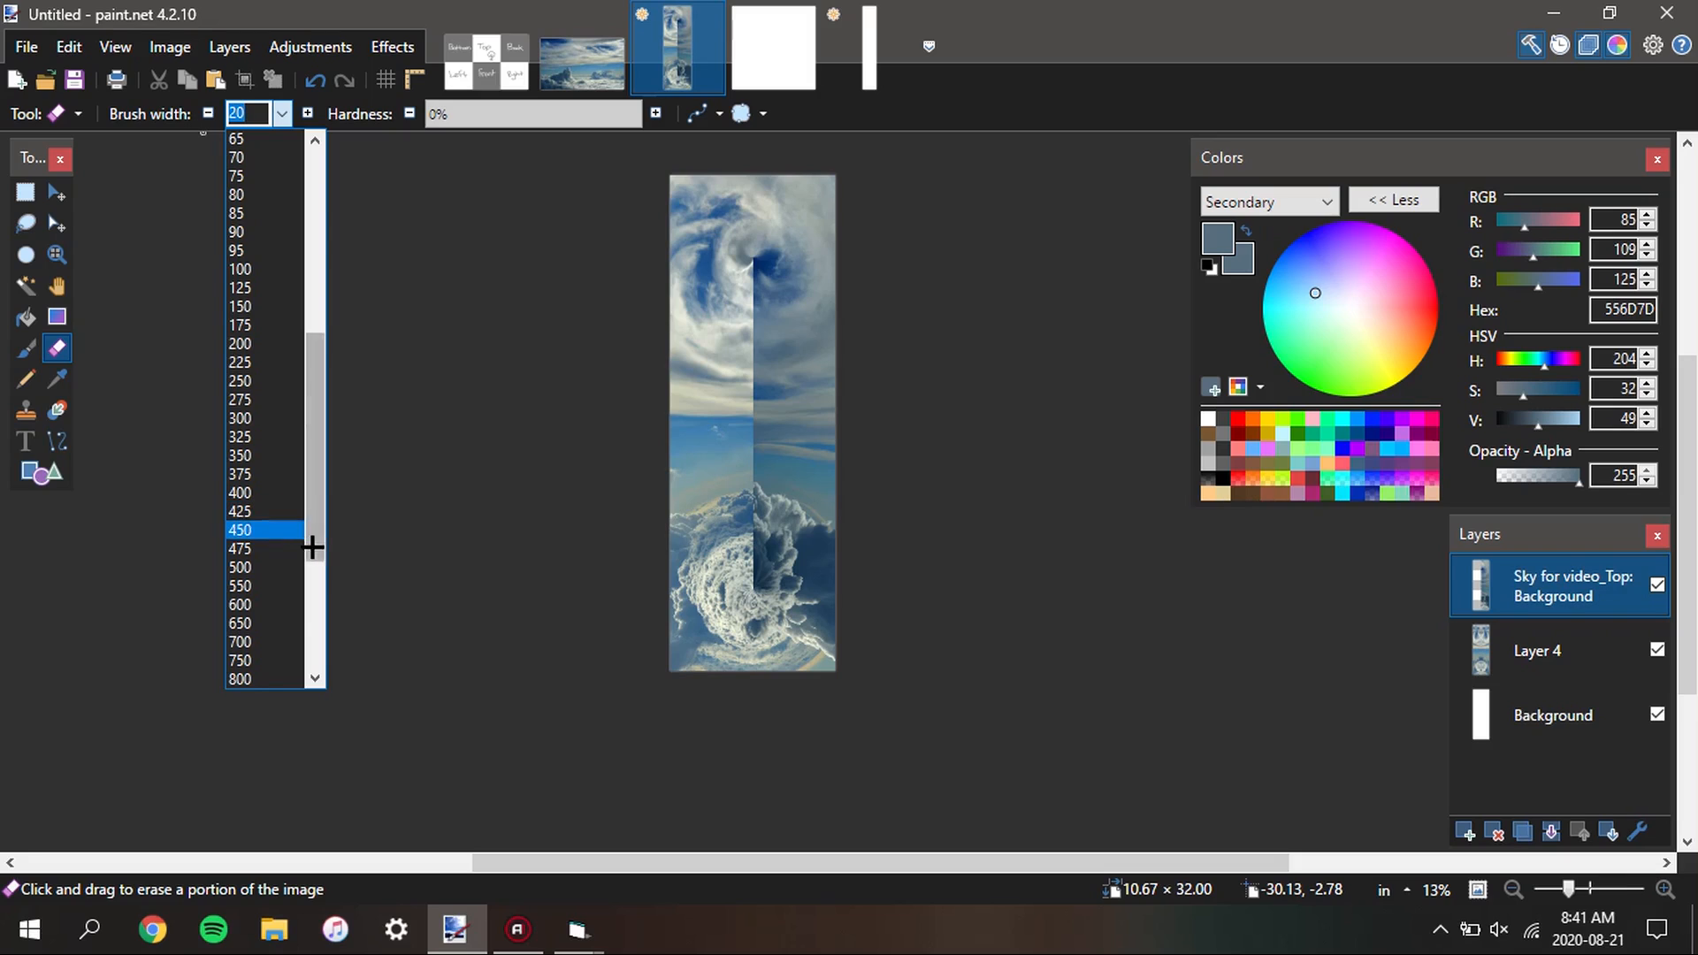
scroll(265, 544, "down", 4)
scroll(263, 497, "up", 3)
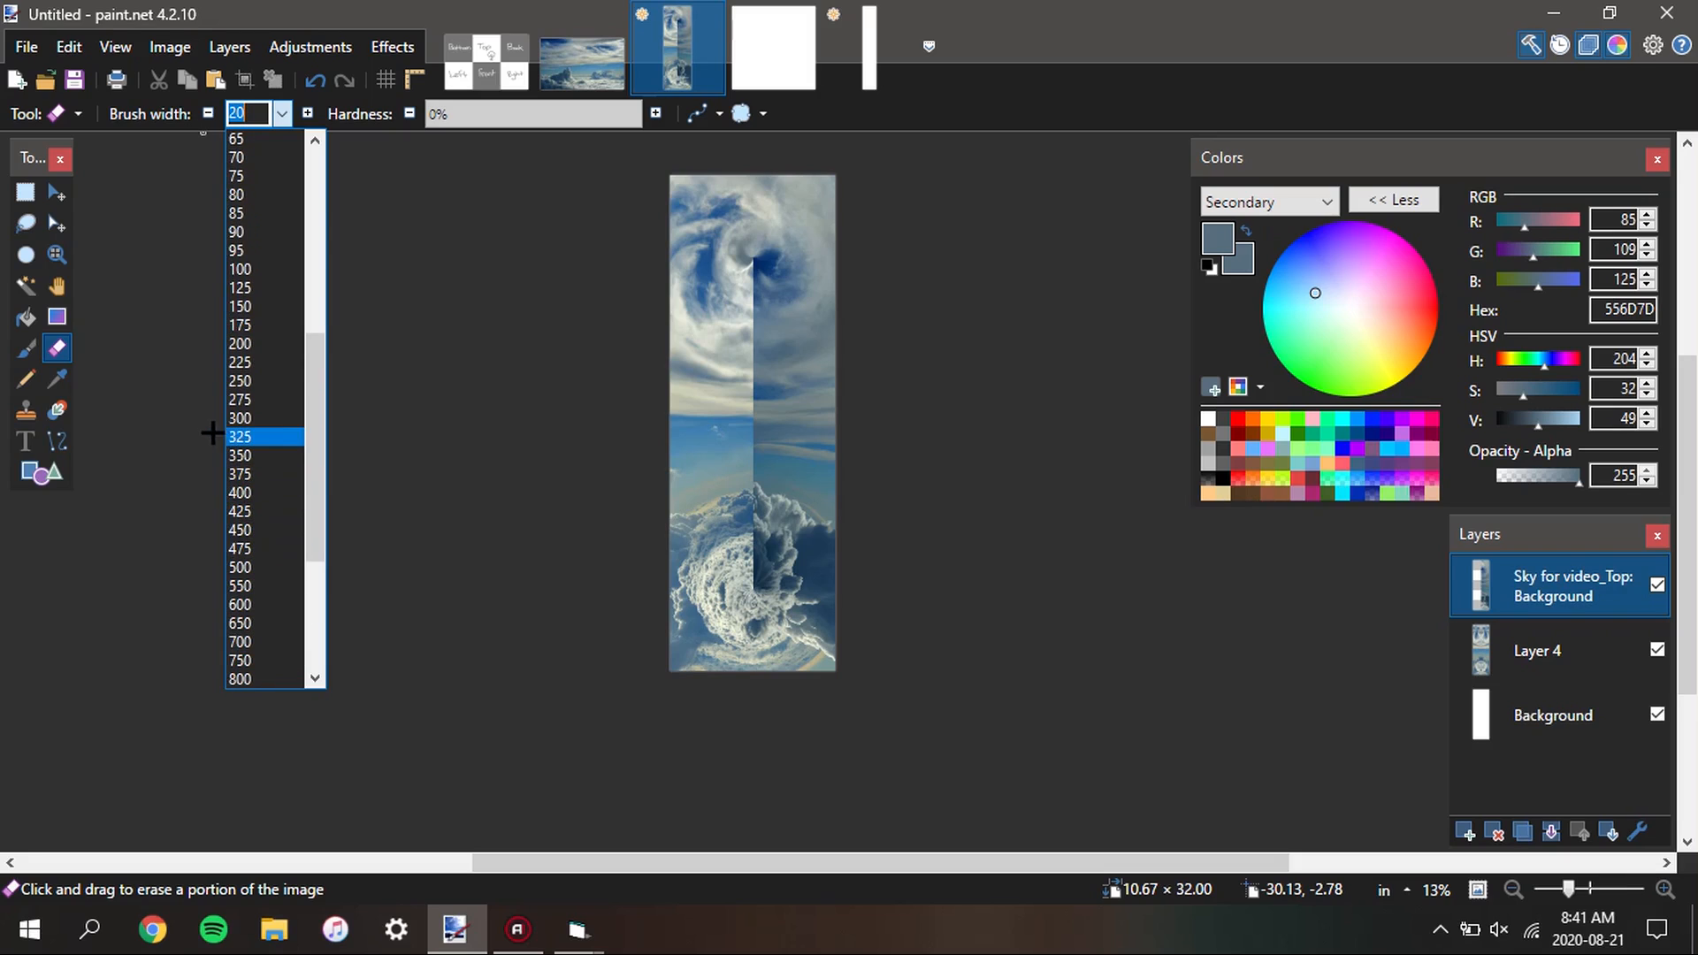
scroll(257, 516, "up", 1)
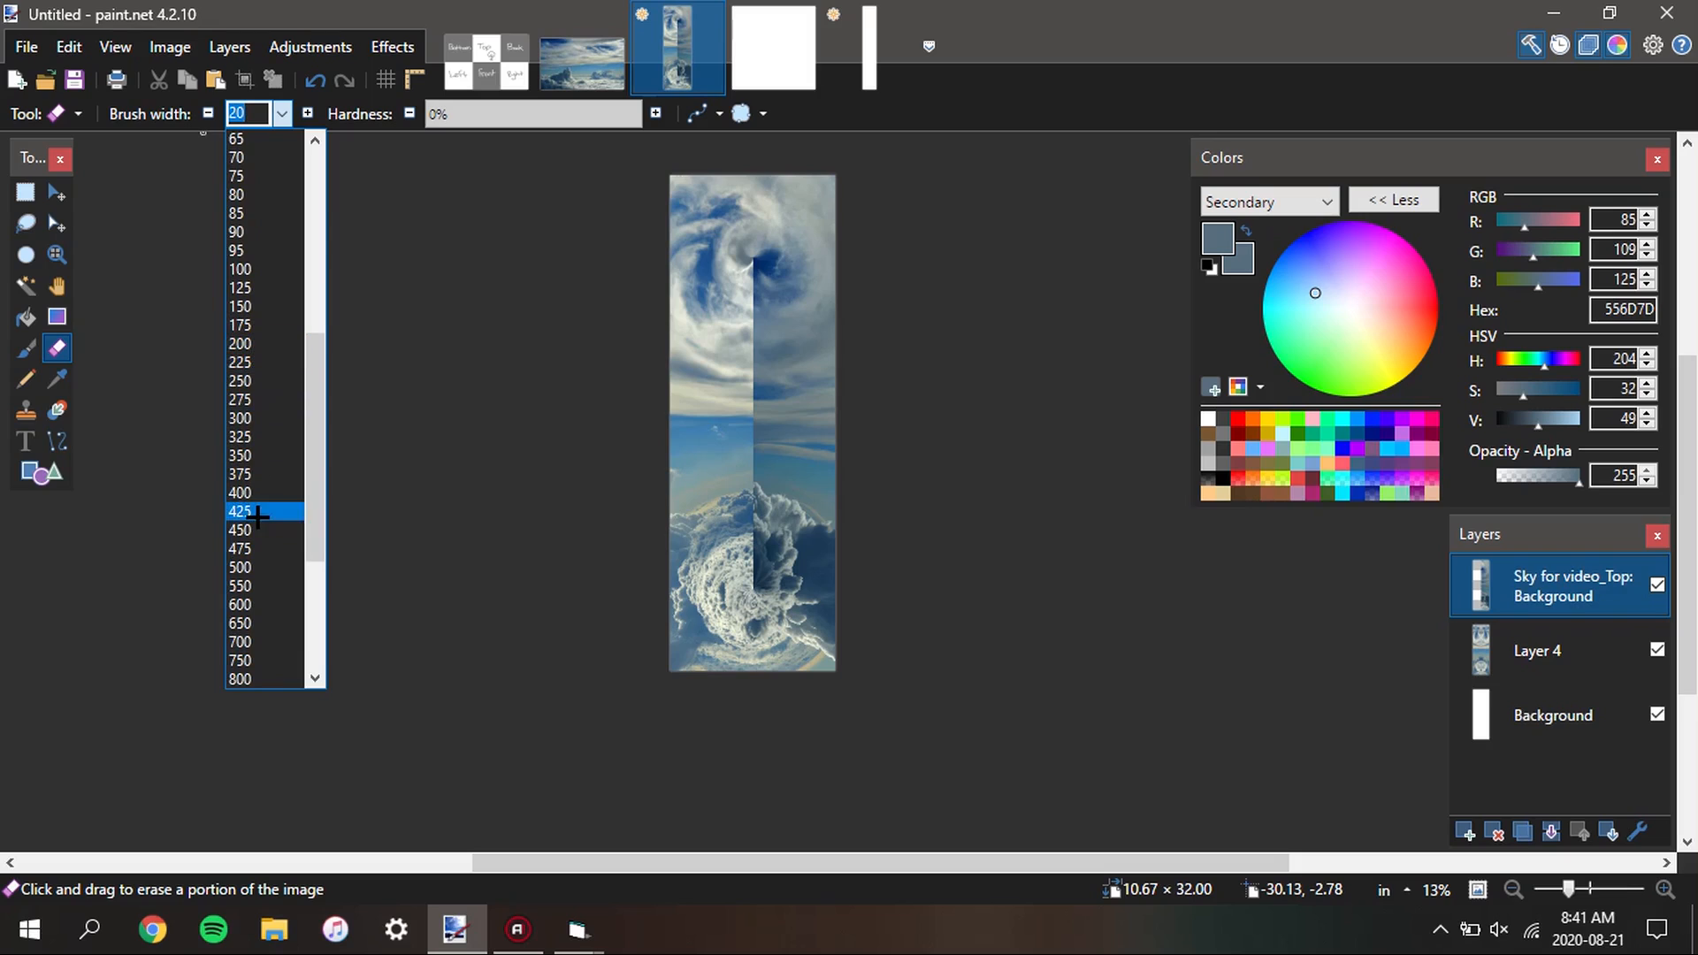
left_click(260, 567)
Softly erase the Sky for video_Top layer along the vertical centre seam, from the upper swirl to the lower clouds
scroll(694, 292, "up", 2)
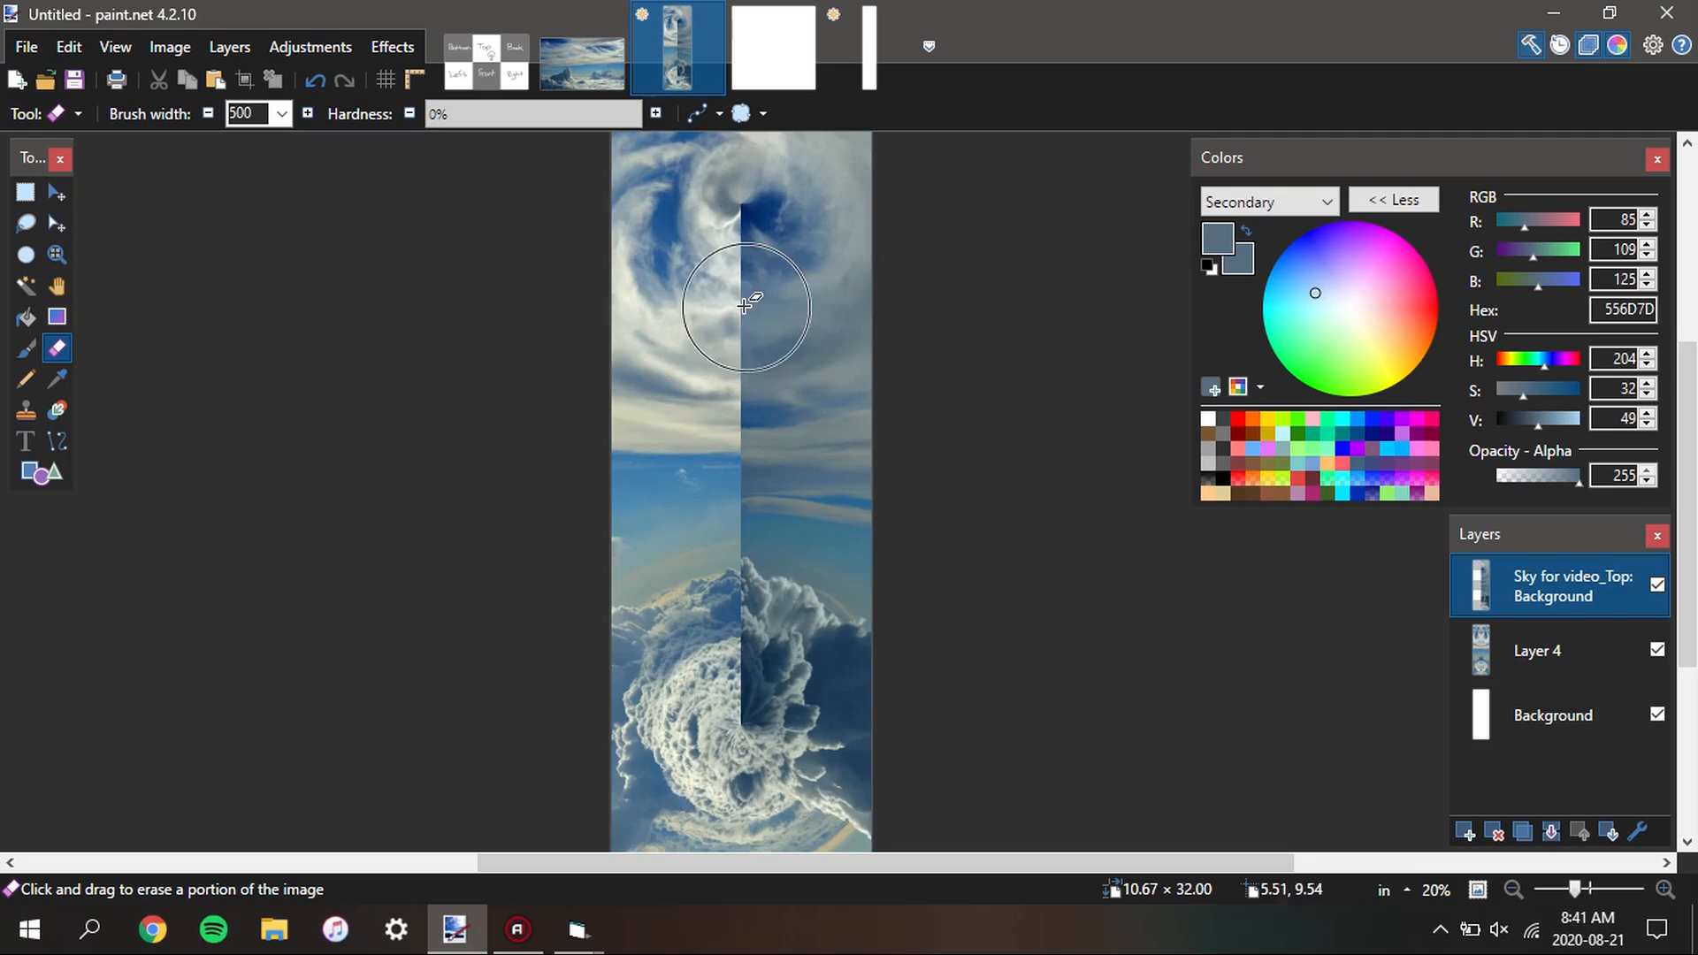
scroll(747, 406, "down", 1)
scroll(747, 354, "down", 2)
scroll(746, 355, "up", 3)
scroll(744, 355, "up", 1)
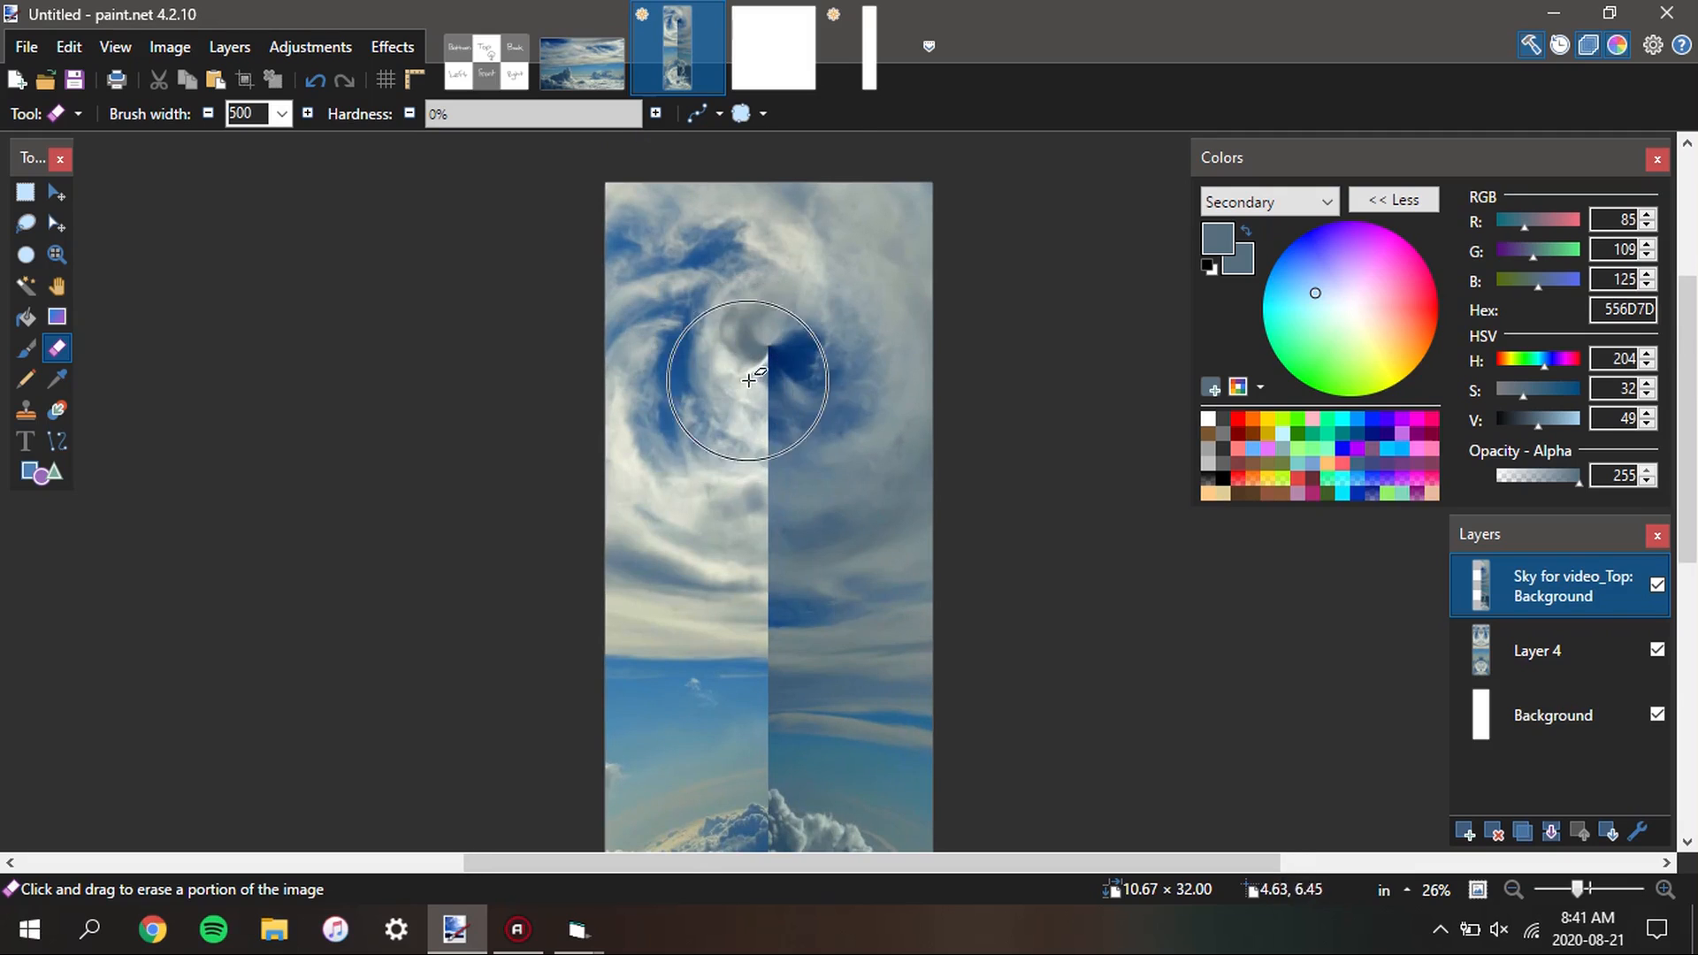
mouse_move(769, 511)
left_mouse_down()
mouse_move(749, 488)
mouse_move(760, 337)
mouse_move(682, 368)
mouse_move(701, 235)
left_mouse_up()
scroll(721, 619, "down", 3)
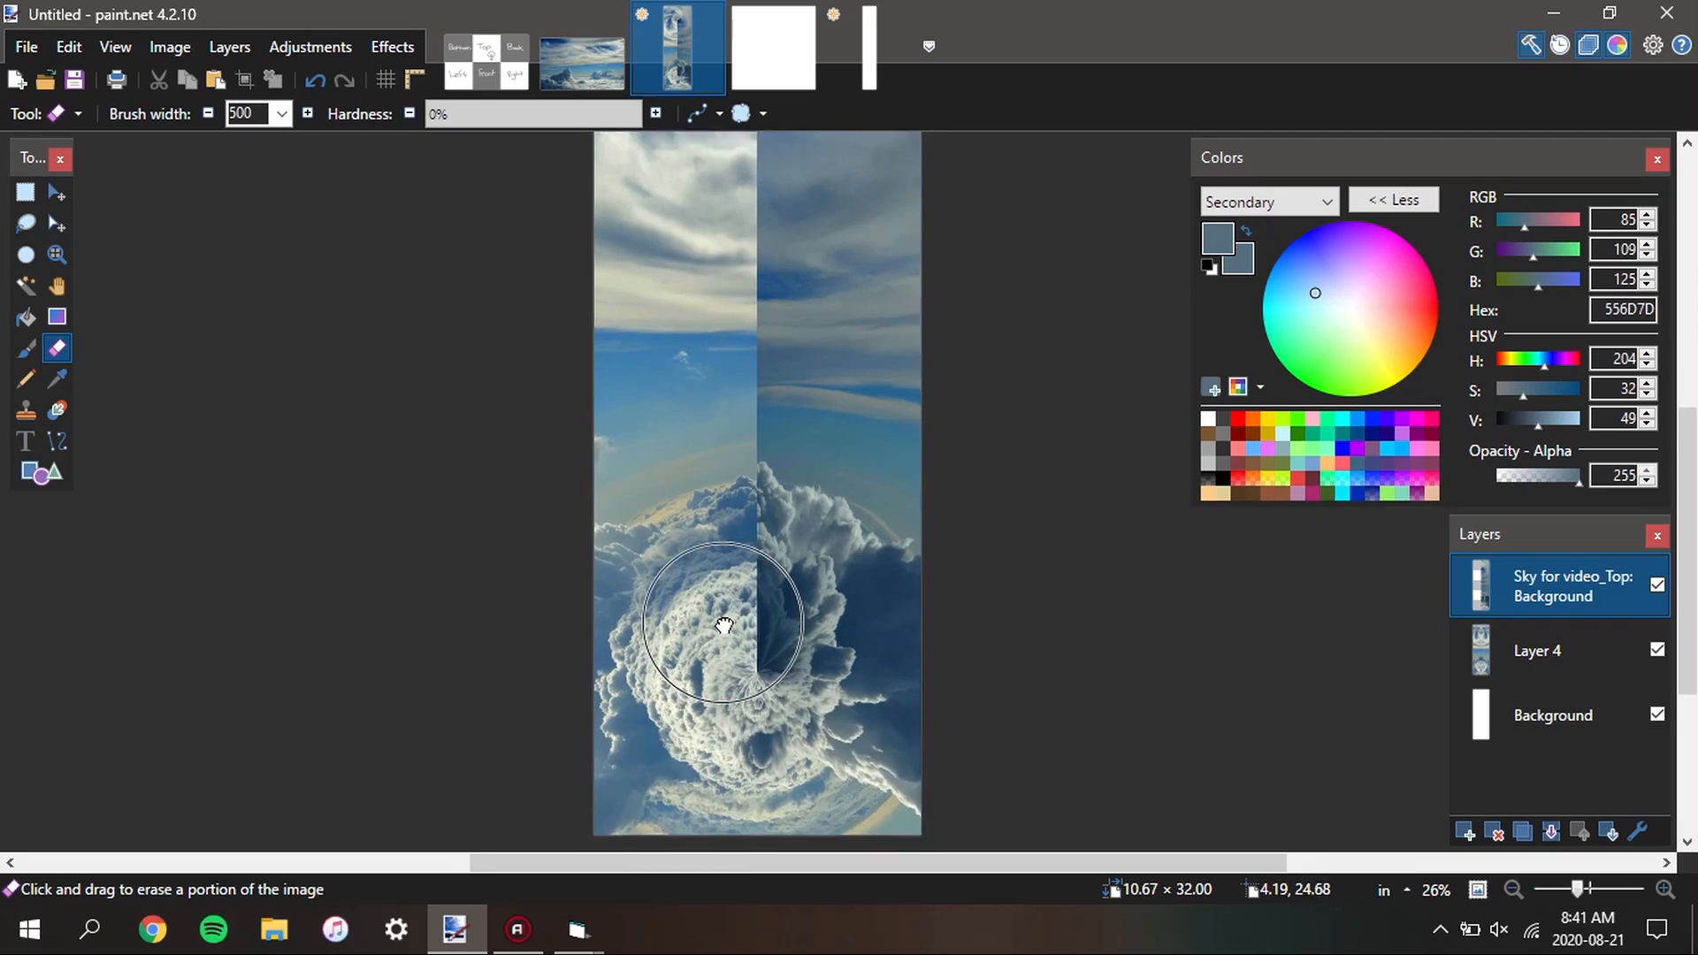
scroll(707, 522, "up", 3)
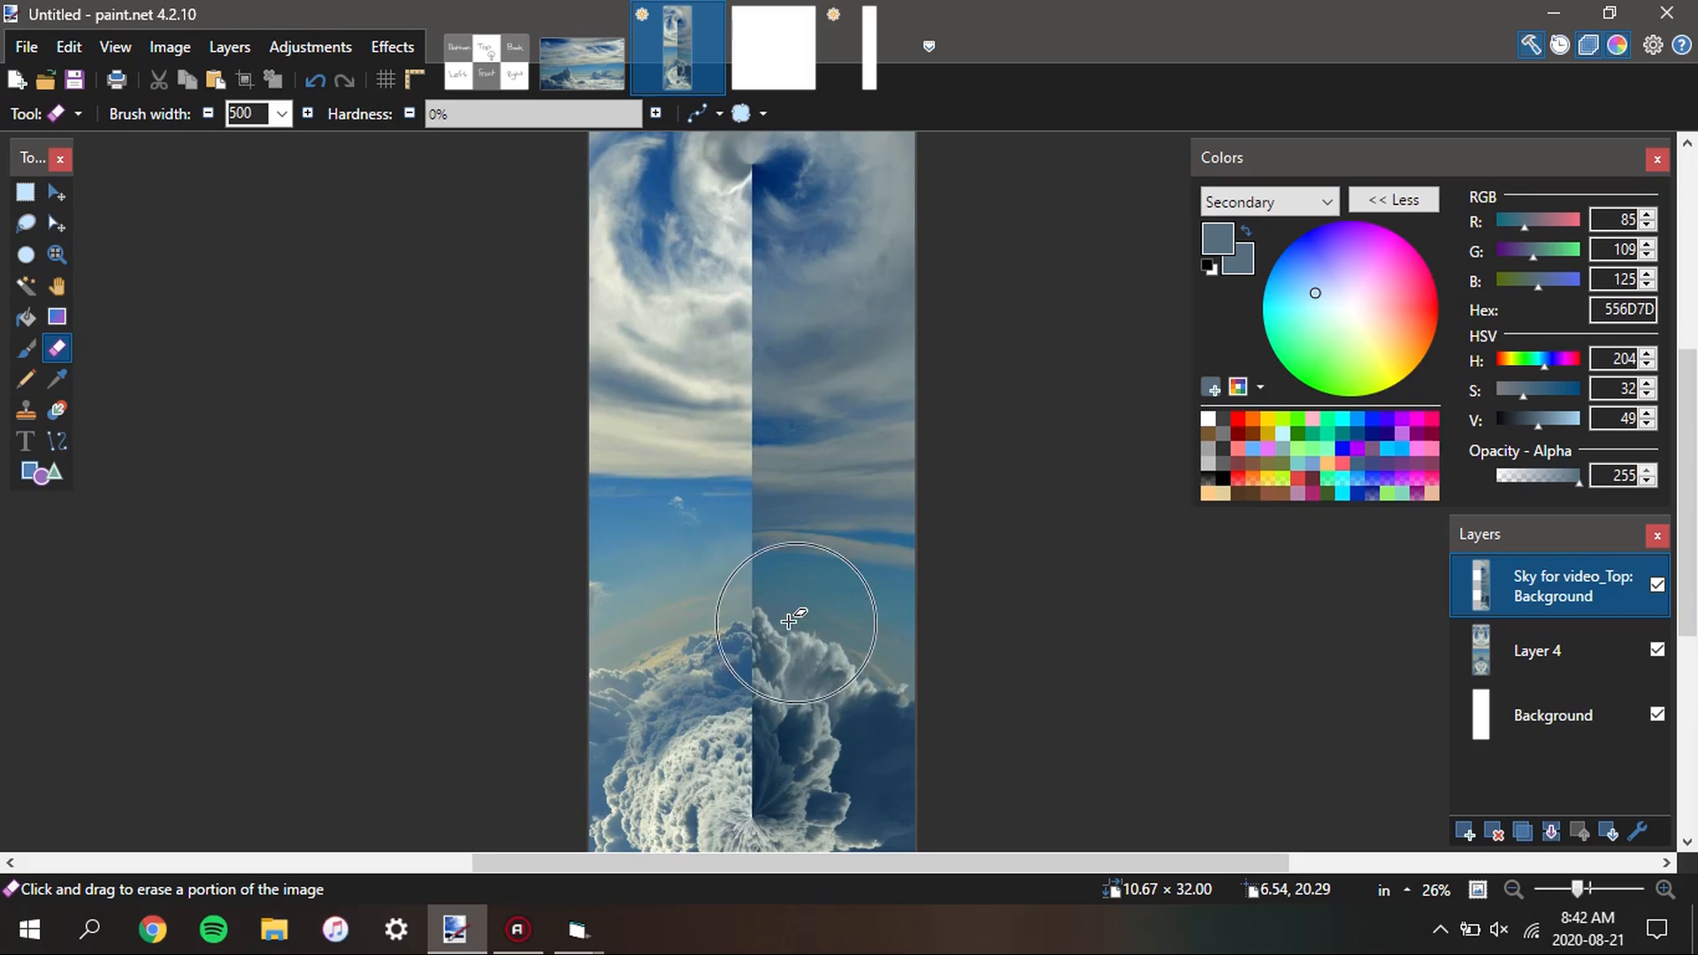
scroll(795, 588, "down", 2)
mouse_move(762, 313)
left_mouse_down()
mouse_move(767, 278)
mouse_move(772, 308)
mouse_move(736, 253)
mouse_move(732, 338)
mouse_move(760, 415)
mouse_move(760, 465)
mouse_move(740, 468)
mouse_move(747, 445)
mouse_move(759, 492)
mouse_move(799, 529)
mouse_move(757, 555)
mouse_move(726, 629)
mouse_move(738, 658)
mouse_move(778, 670)
mouse_move(756, 768)
left_mouse_up()
Examine the blended centre seam along the whole stacked sky strip, both close up and from a distance
scroll(781, 512, "down", 1)
scroll(867, 539, "down", 4)
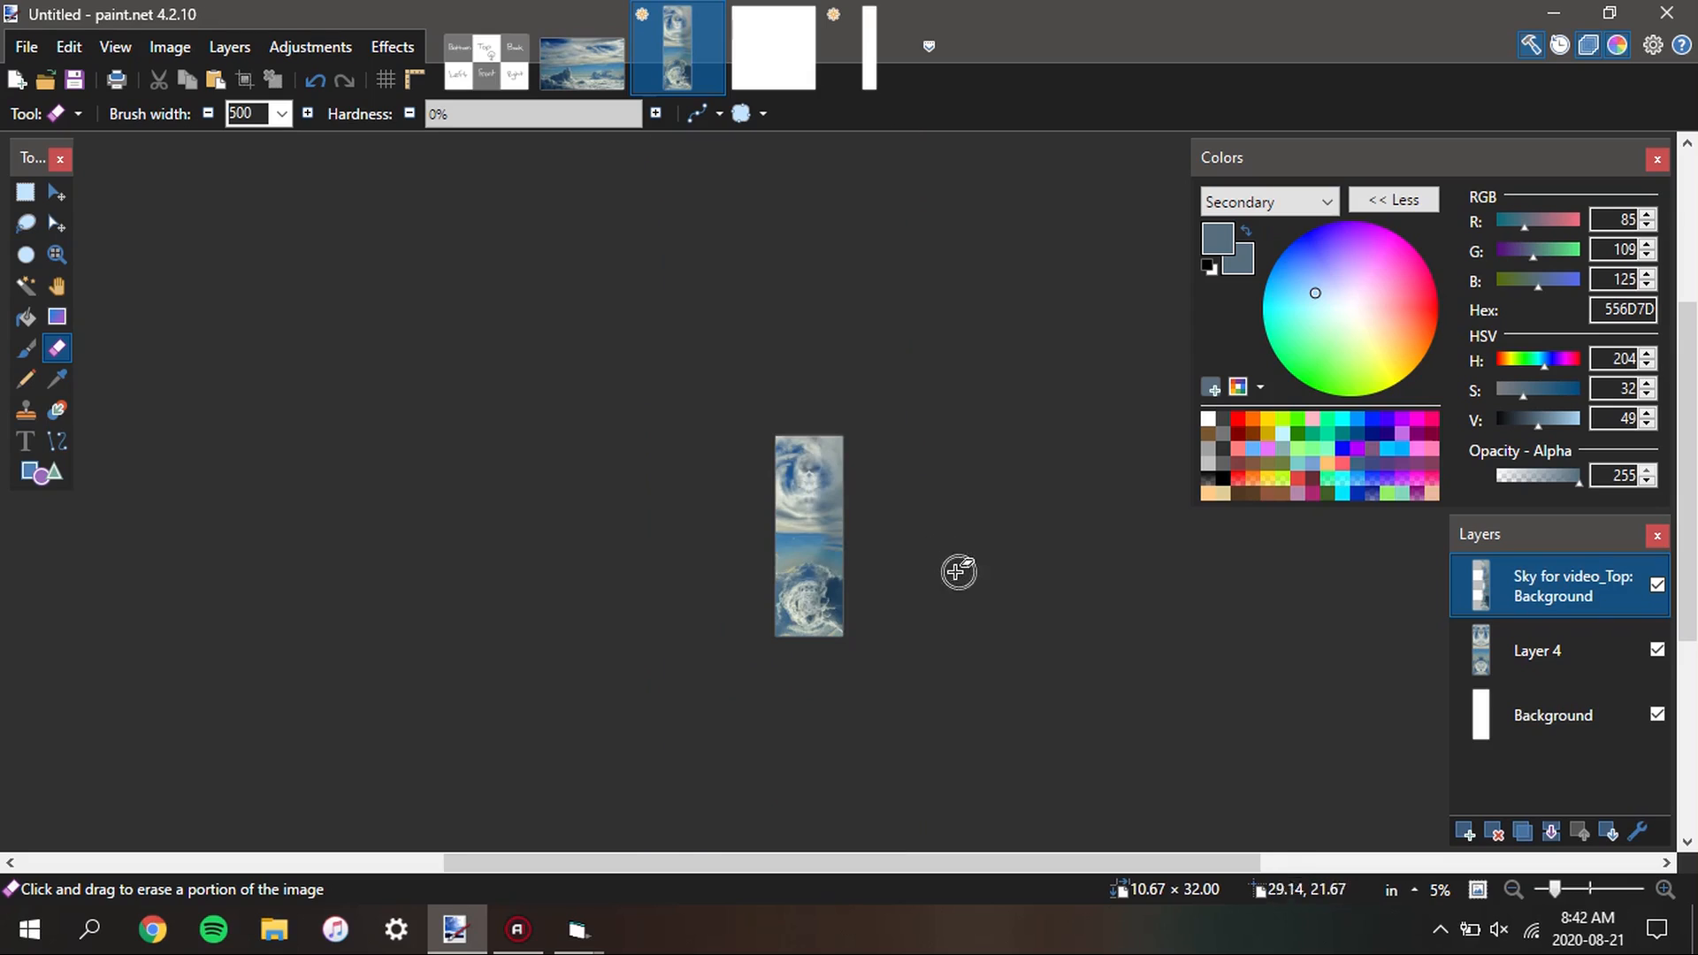
scroll(920, 569, "up", 7)
scroll(668, 372, "up", 5)
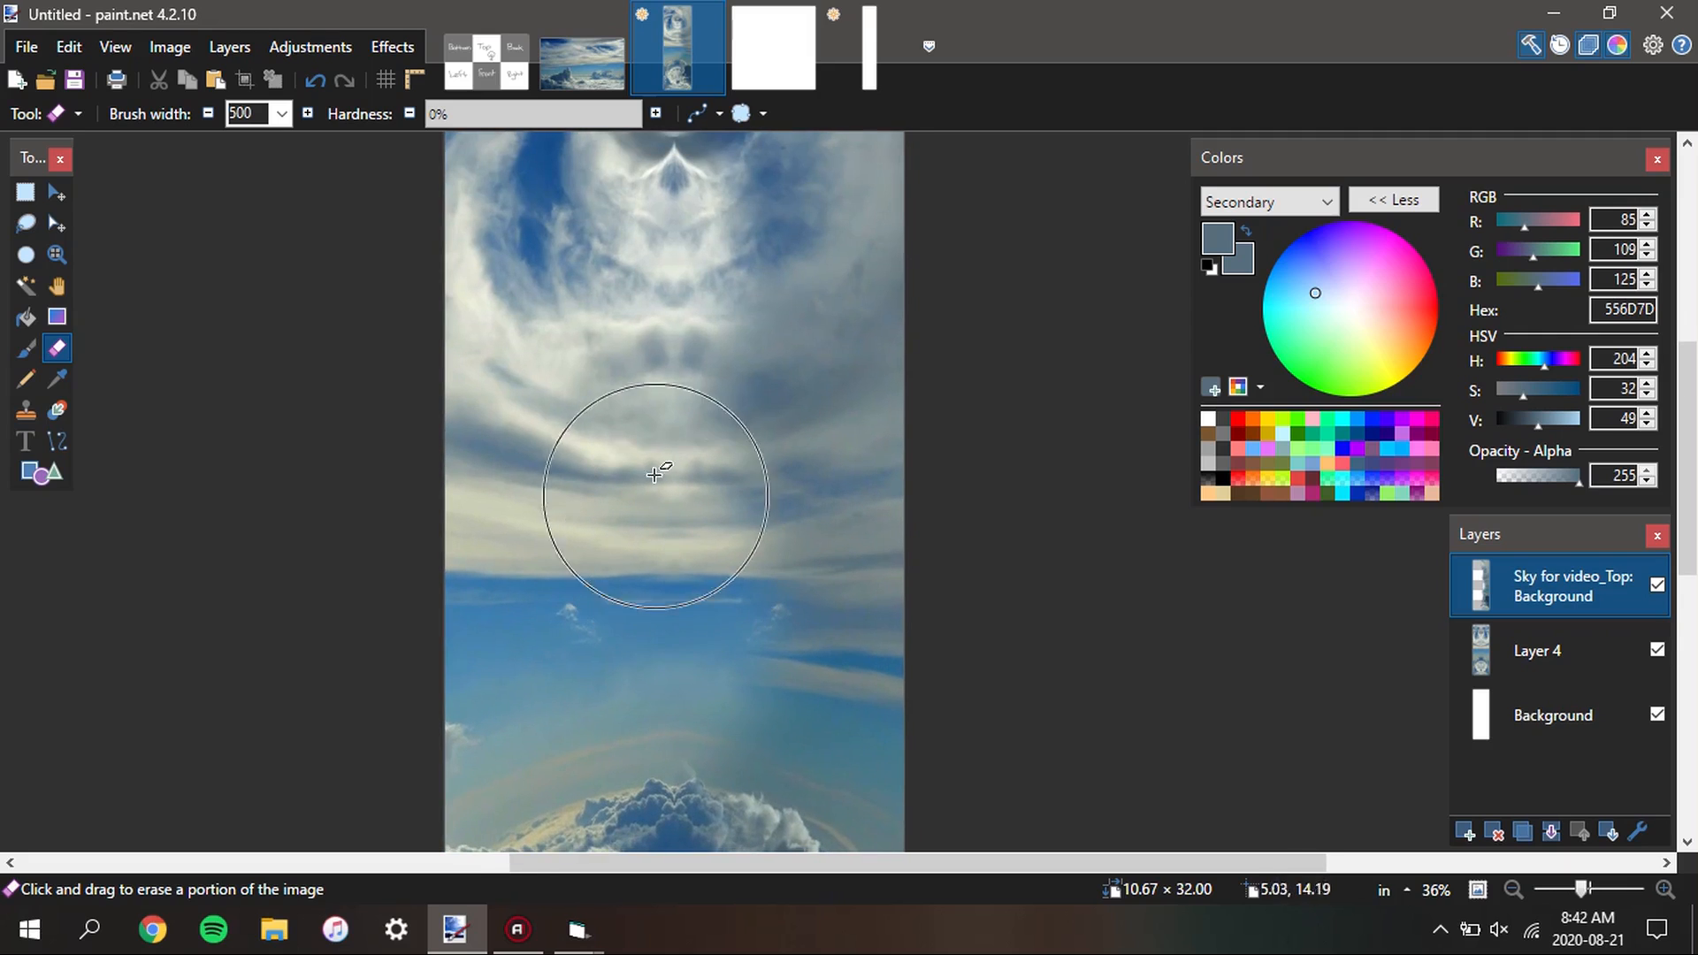
scroll(917, 409, "down", 5)
scroll(920, 433, "down", 2)
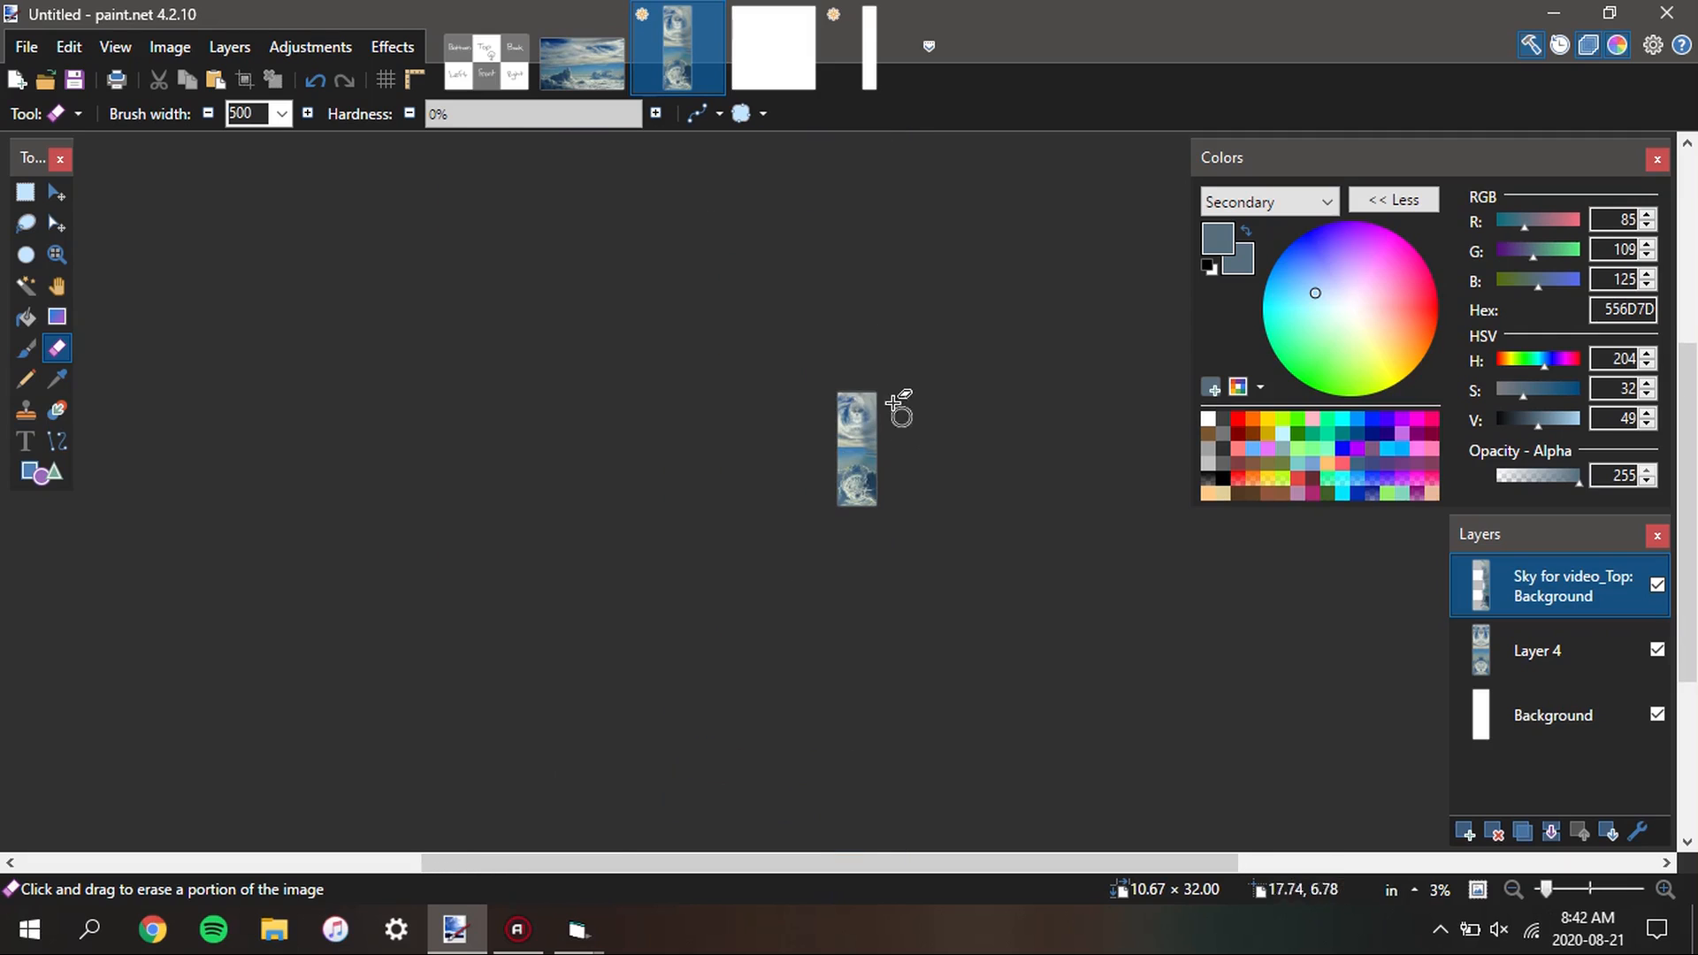
scroll(902, 487, "up", 1)
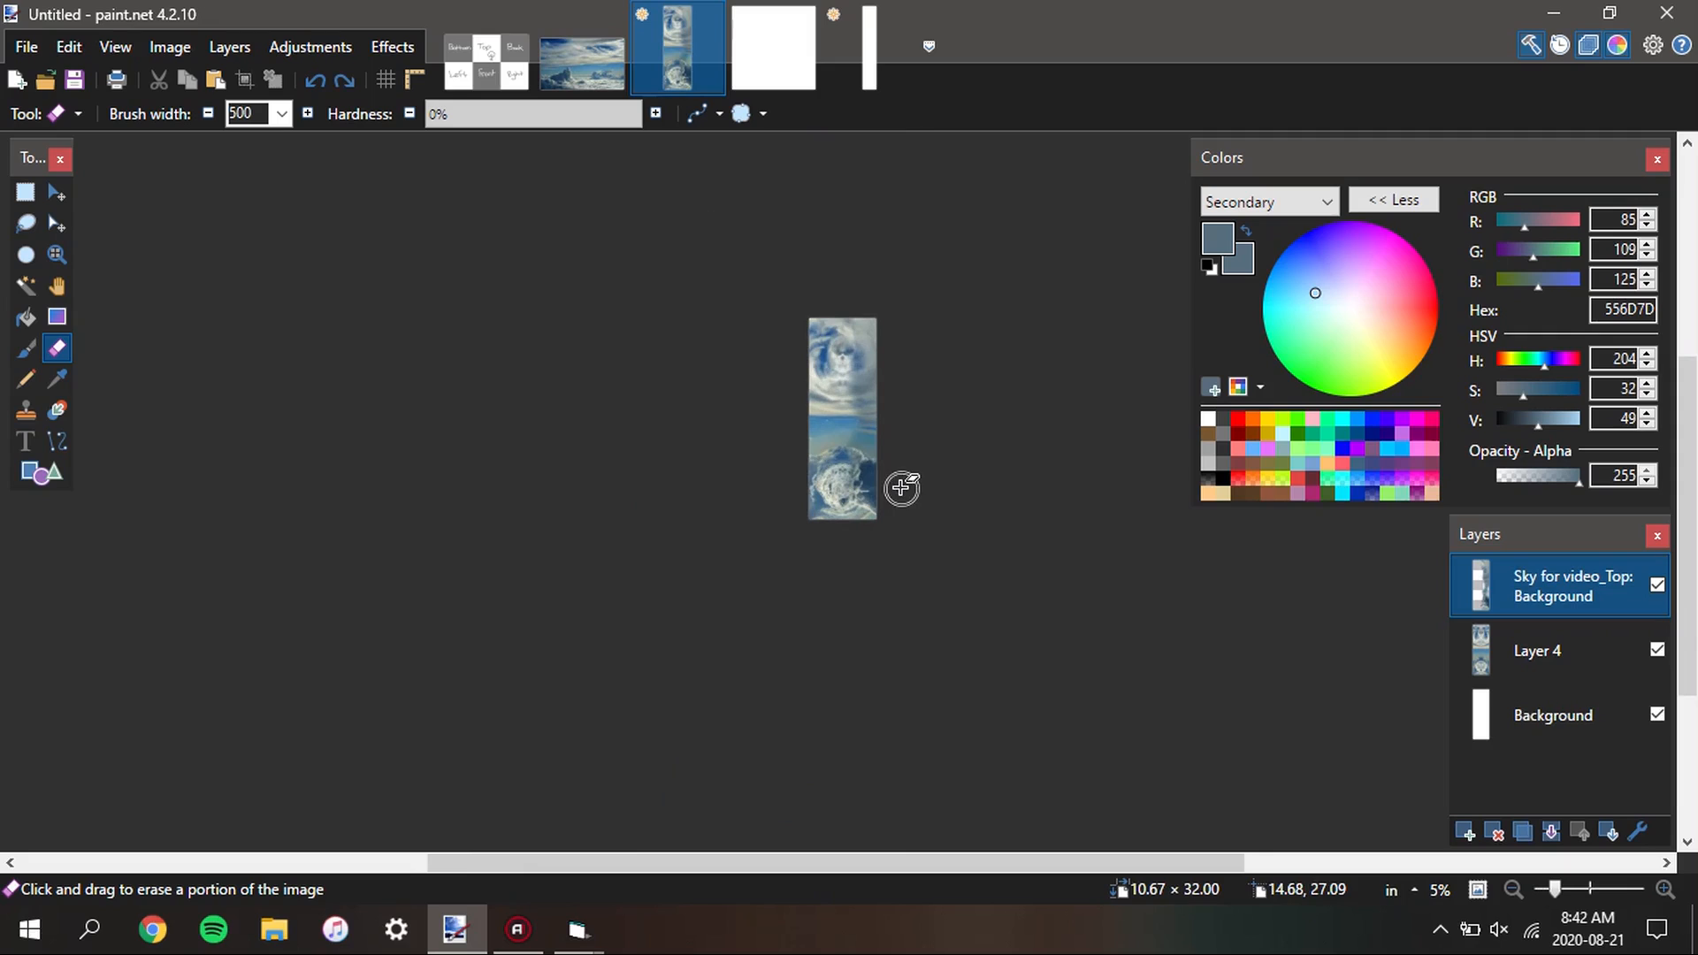
Add a new empty layer above the Sky for video_Top layer
key("s")
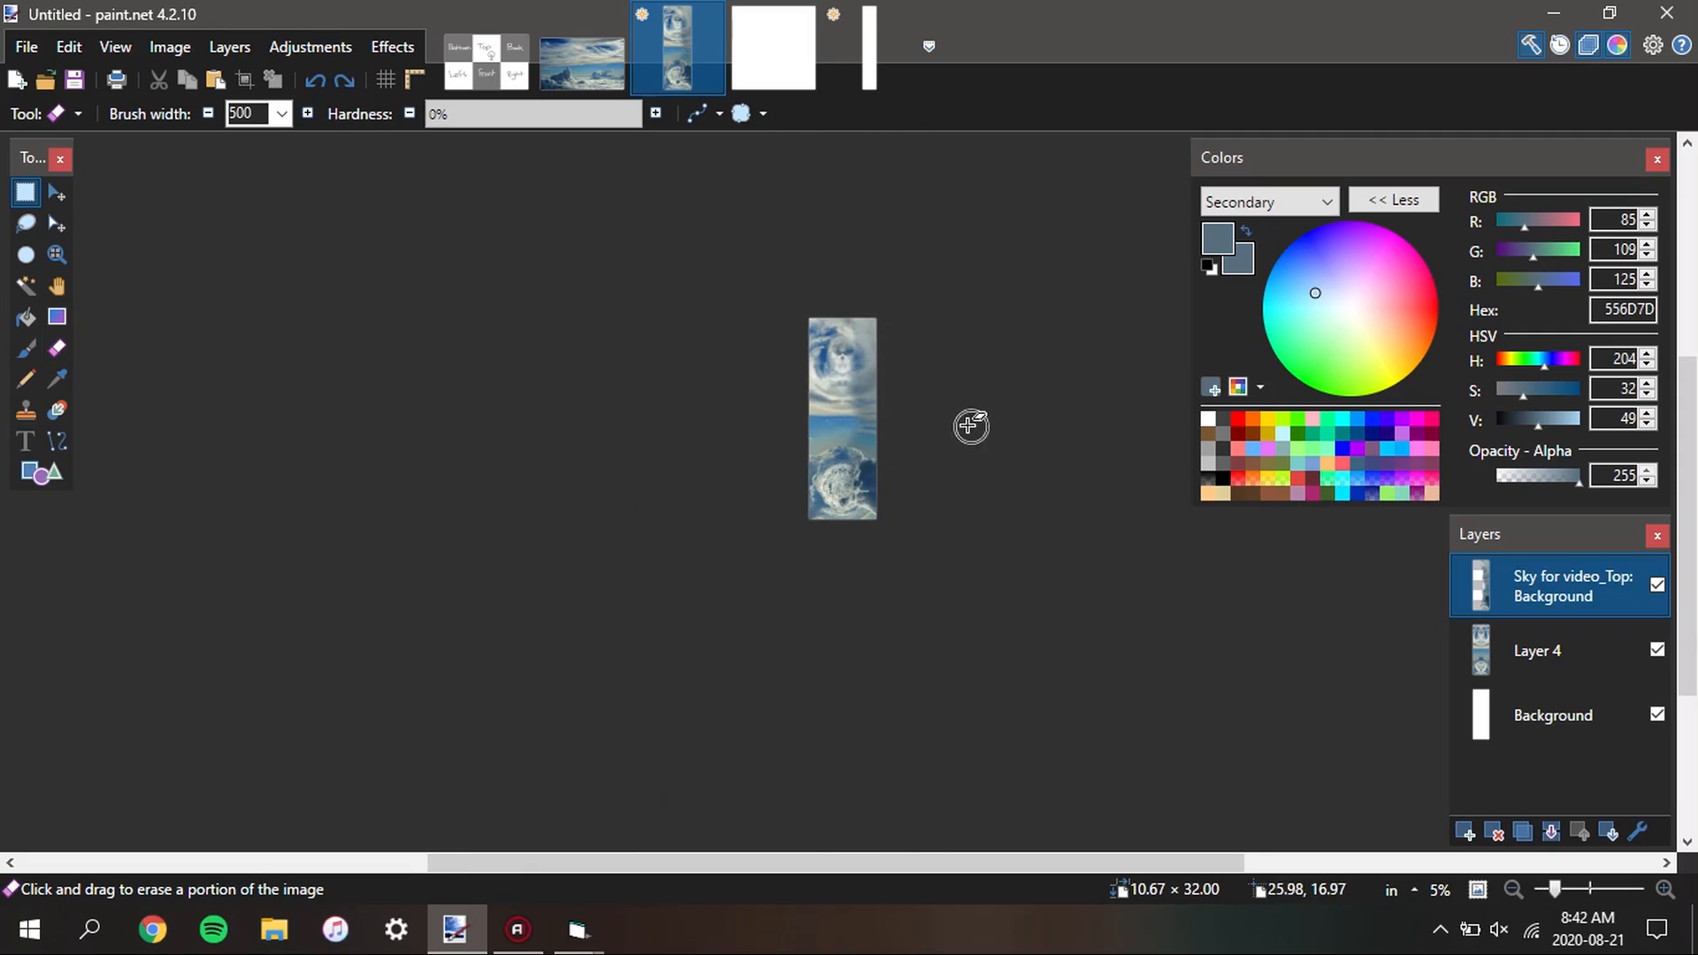
scroll(921, 447, "up", 3)
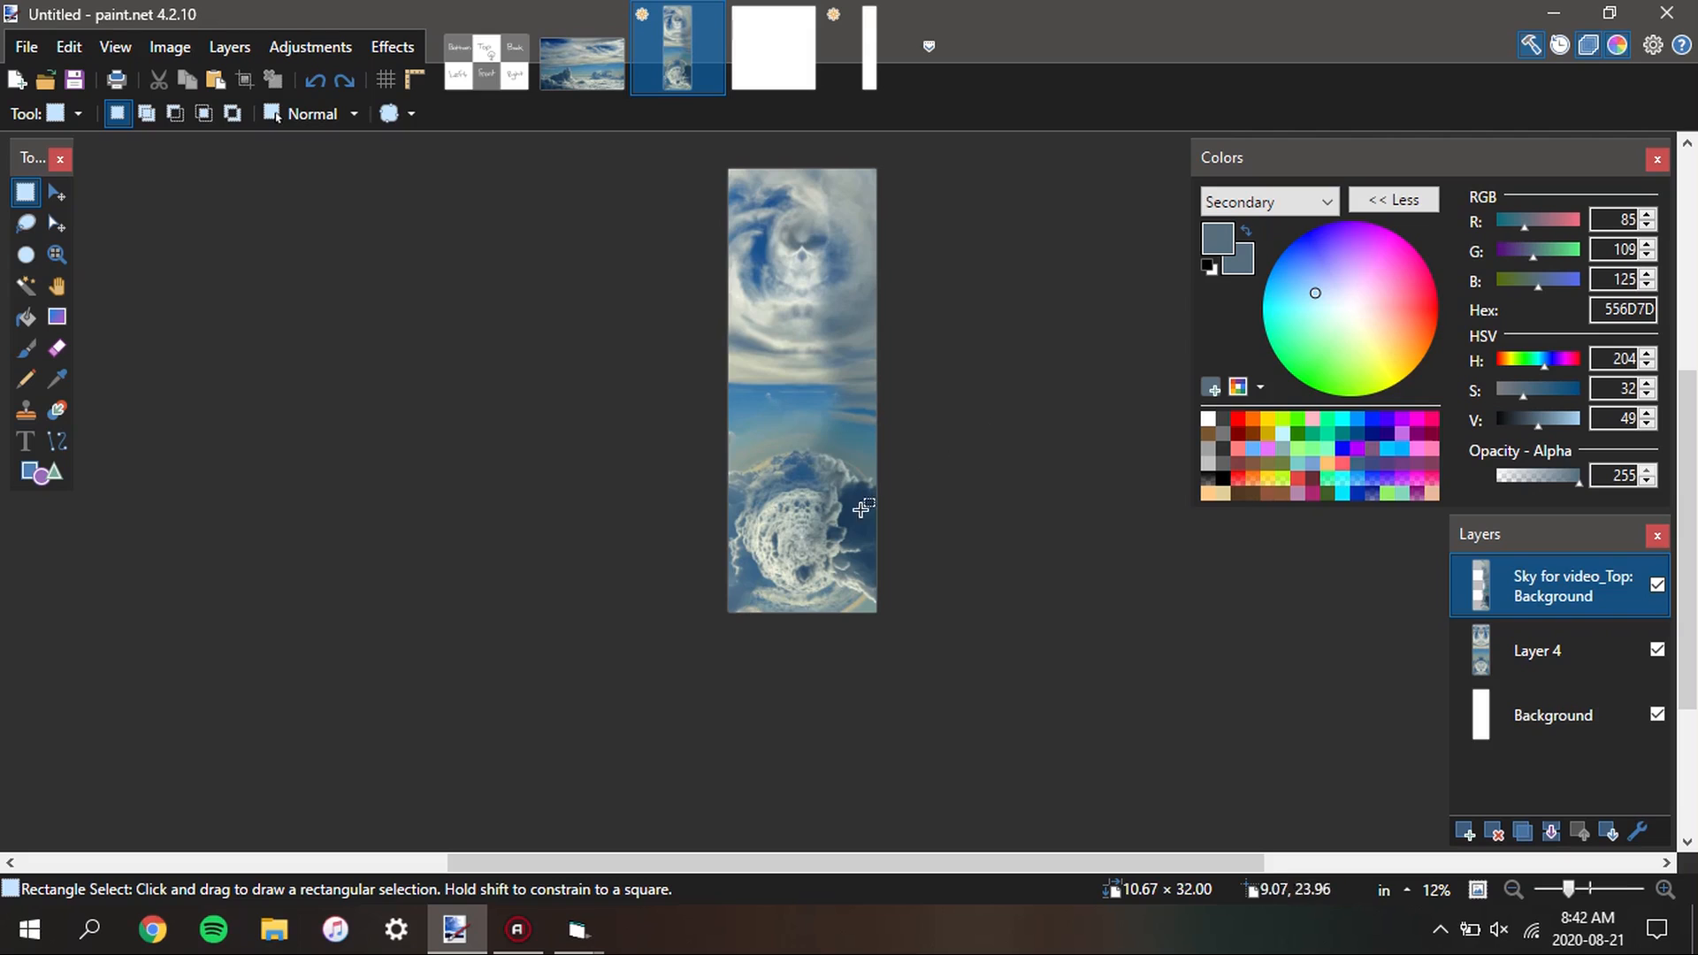
left_click(1465, 831)
Inspect the centre points of the top swirl and the bottom cloud face for leftover seam artefacts
scroll(848, 380, "up", 1)
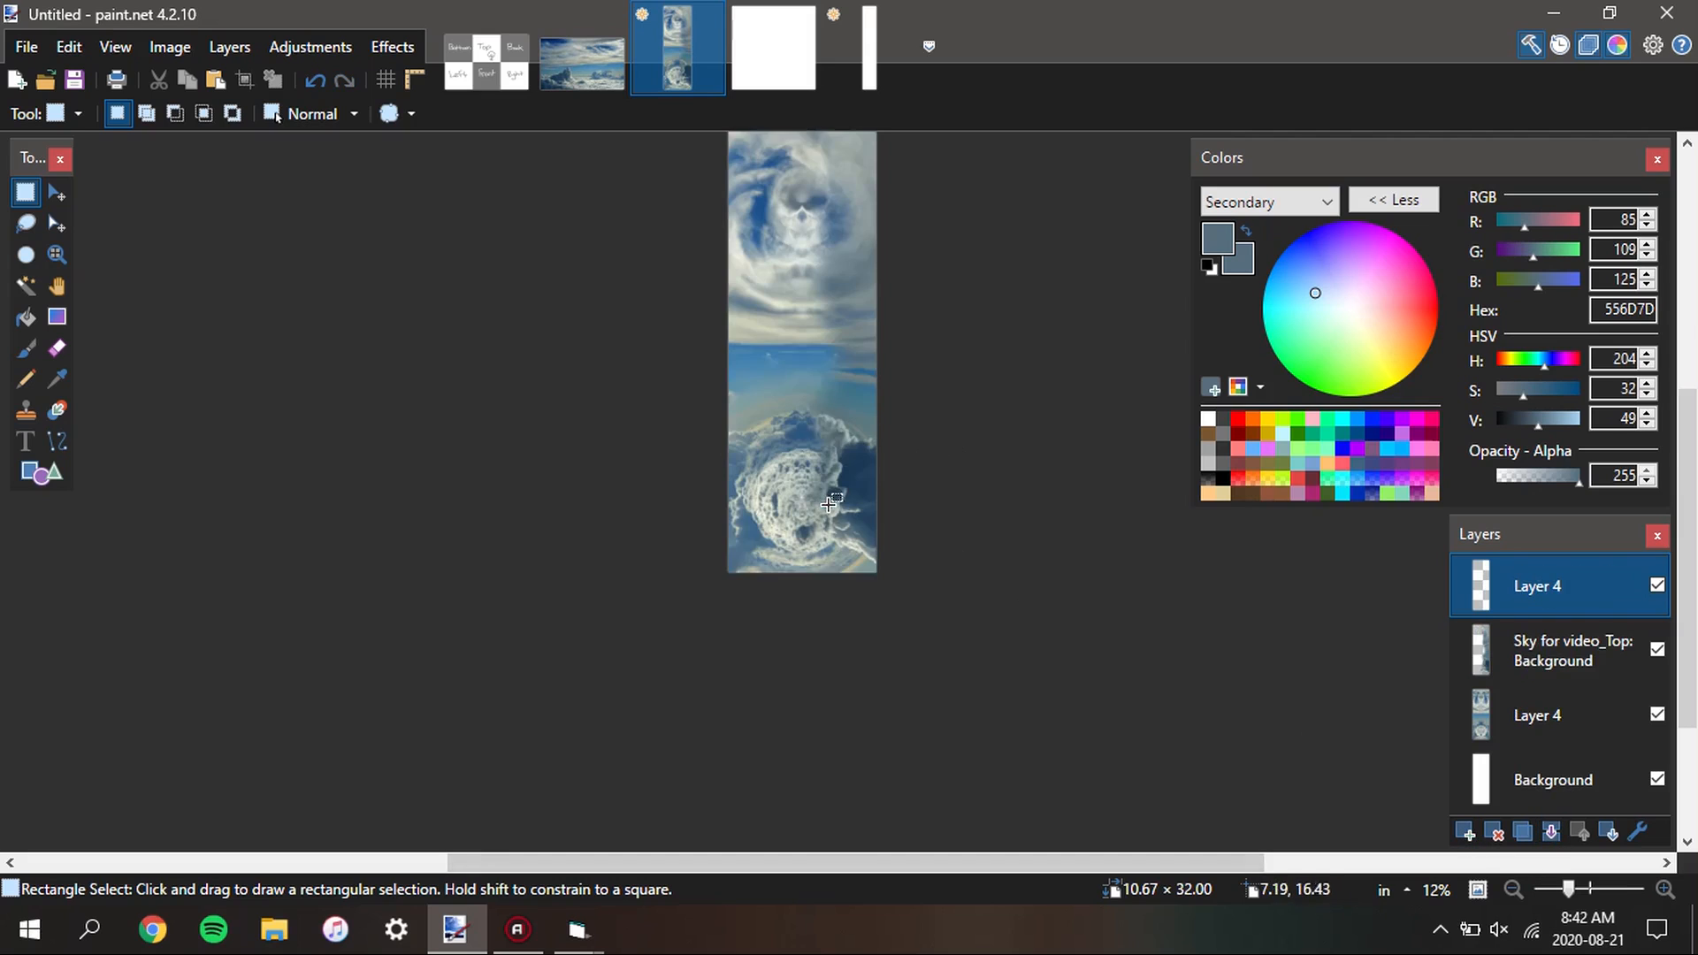
scroll(818, 278, "up", 8)
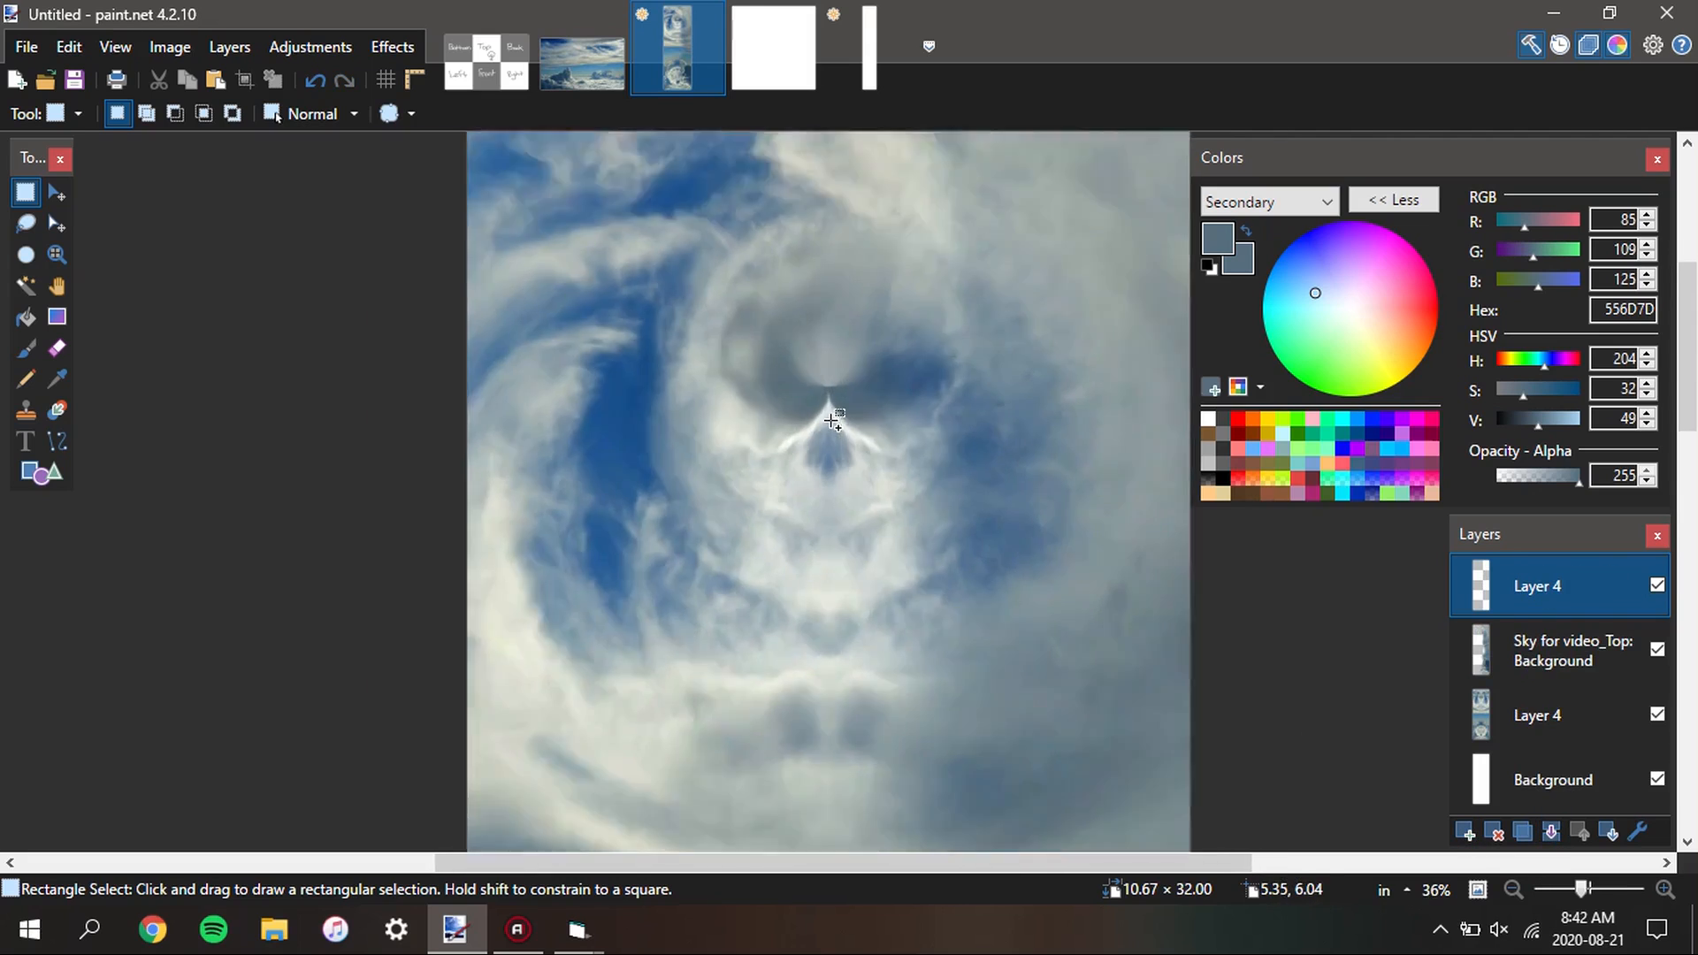
scroll(831, 354, "up", 4)
scroll(828, 426, "down", 3)
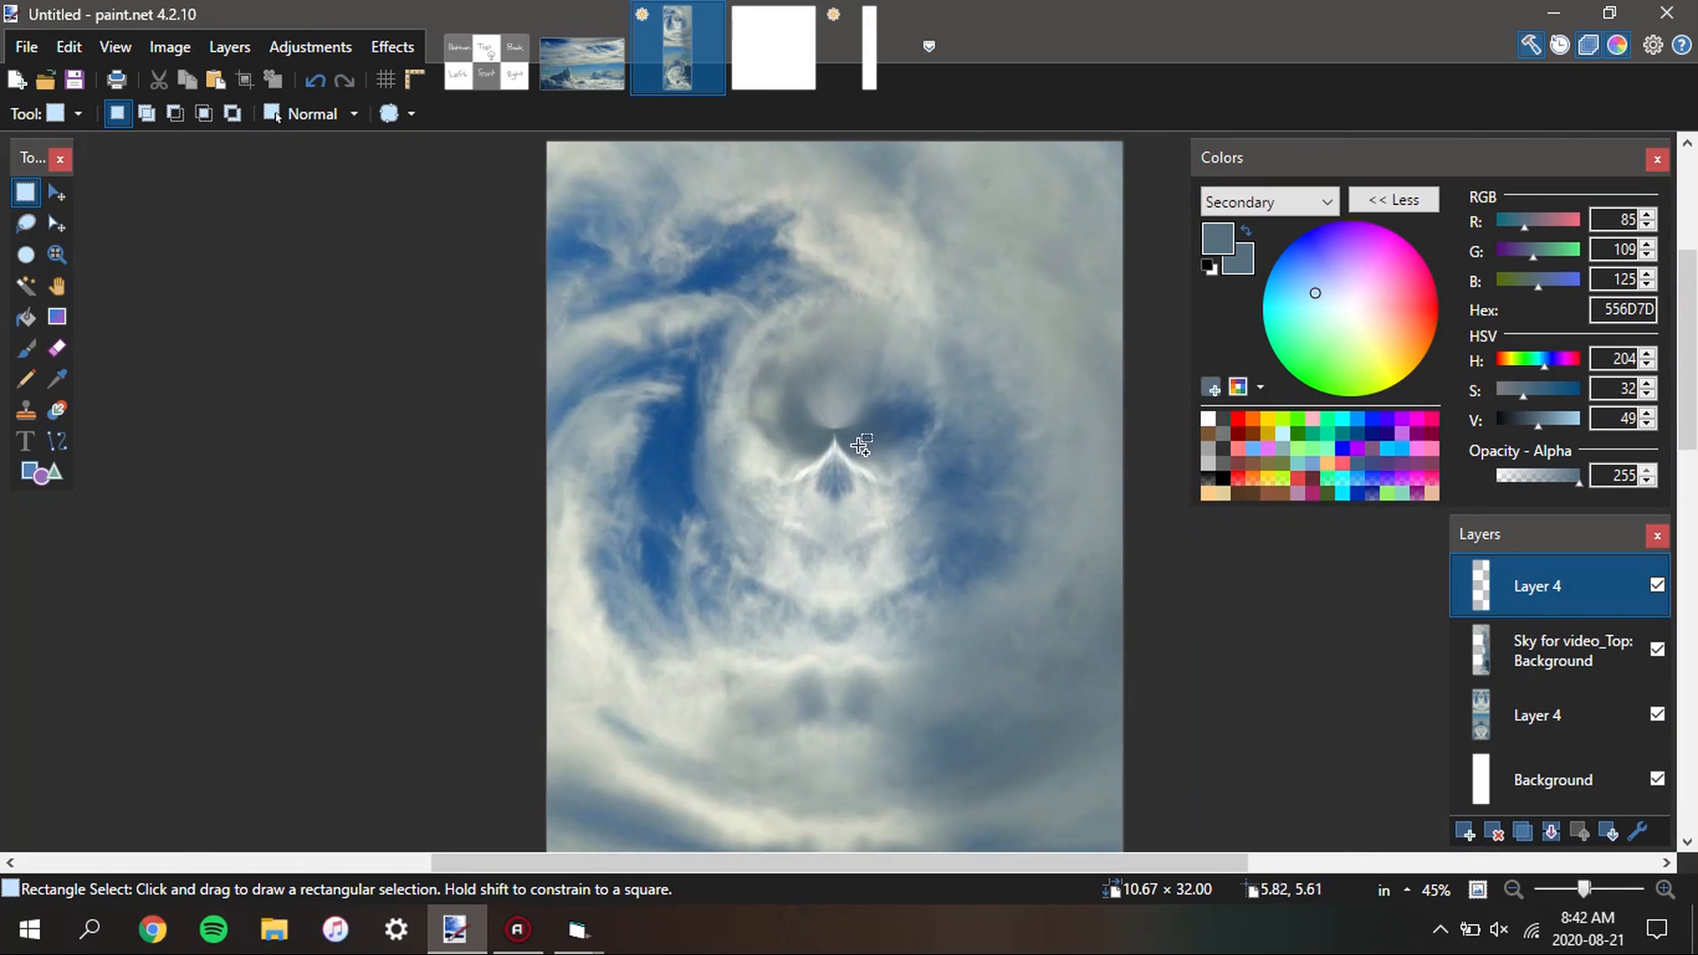
scroll(850, 439, "down", 5)
scroll(823, 354, "up", 6)
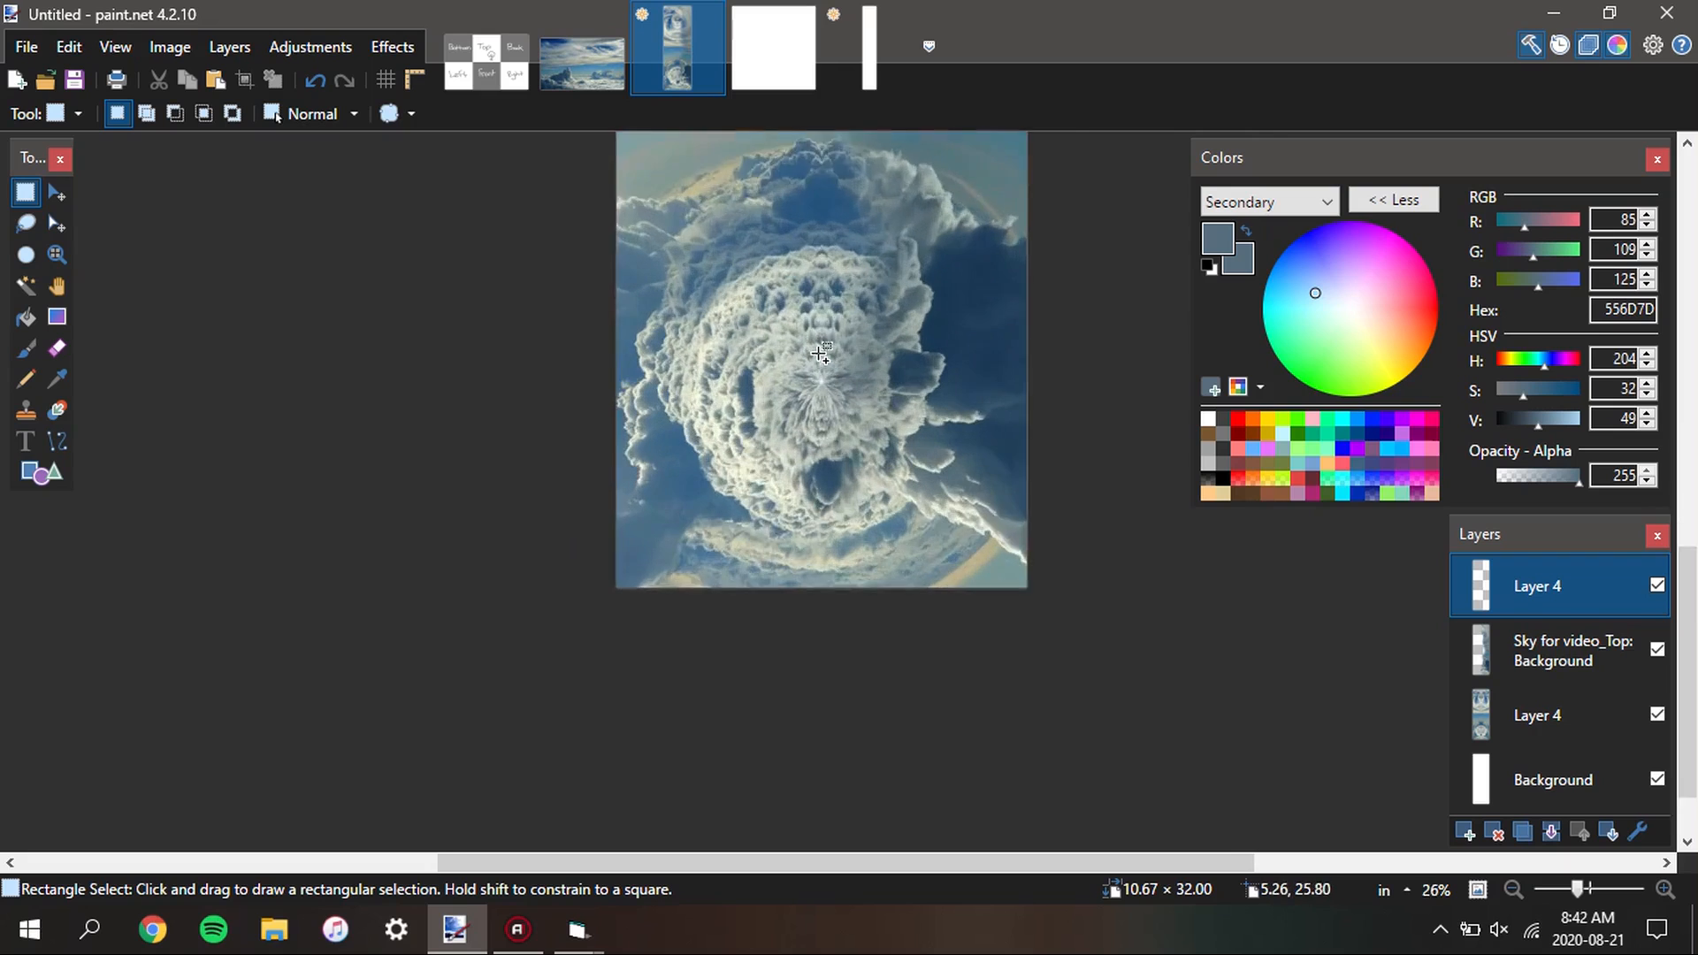
scroll(819, 381, "up", 3)
scroll(816, 511, "down", 3)
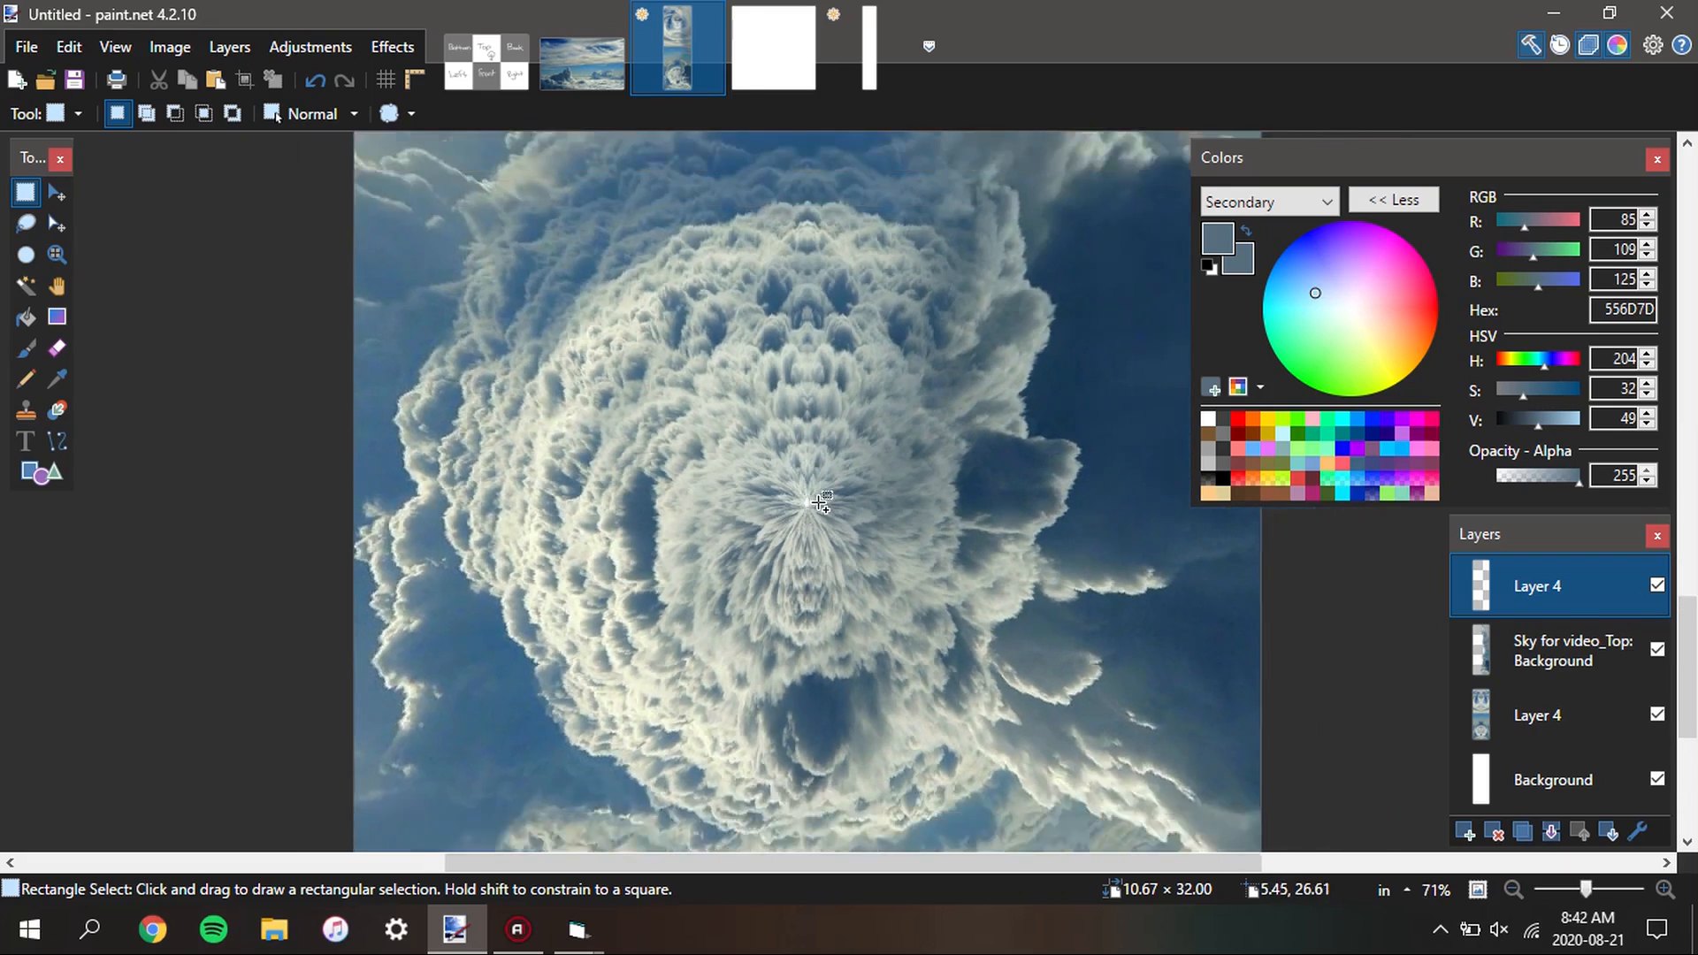
scroll(823, 535, "up", 2)
scroll(825, 537, "up", 1)
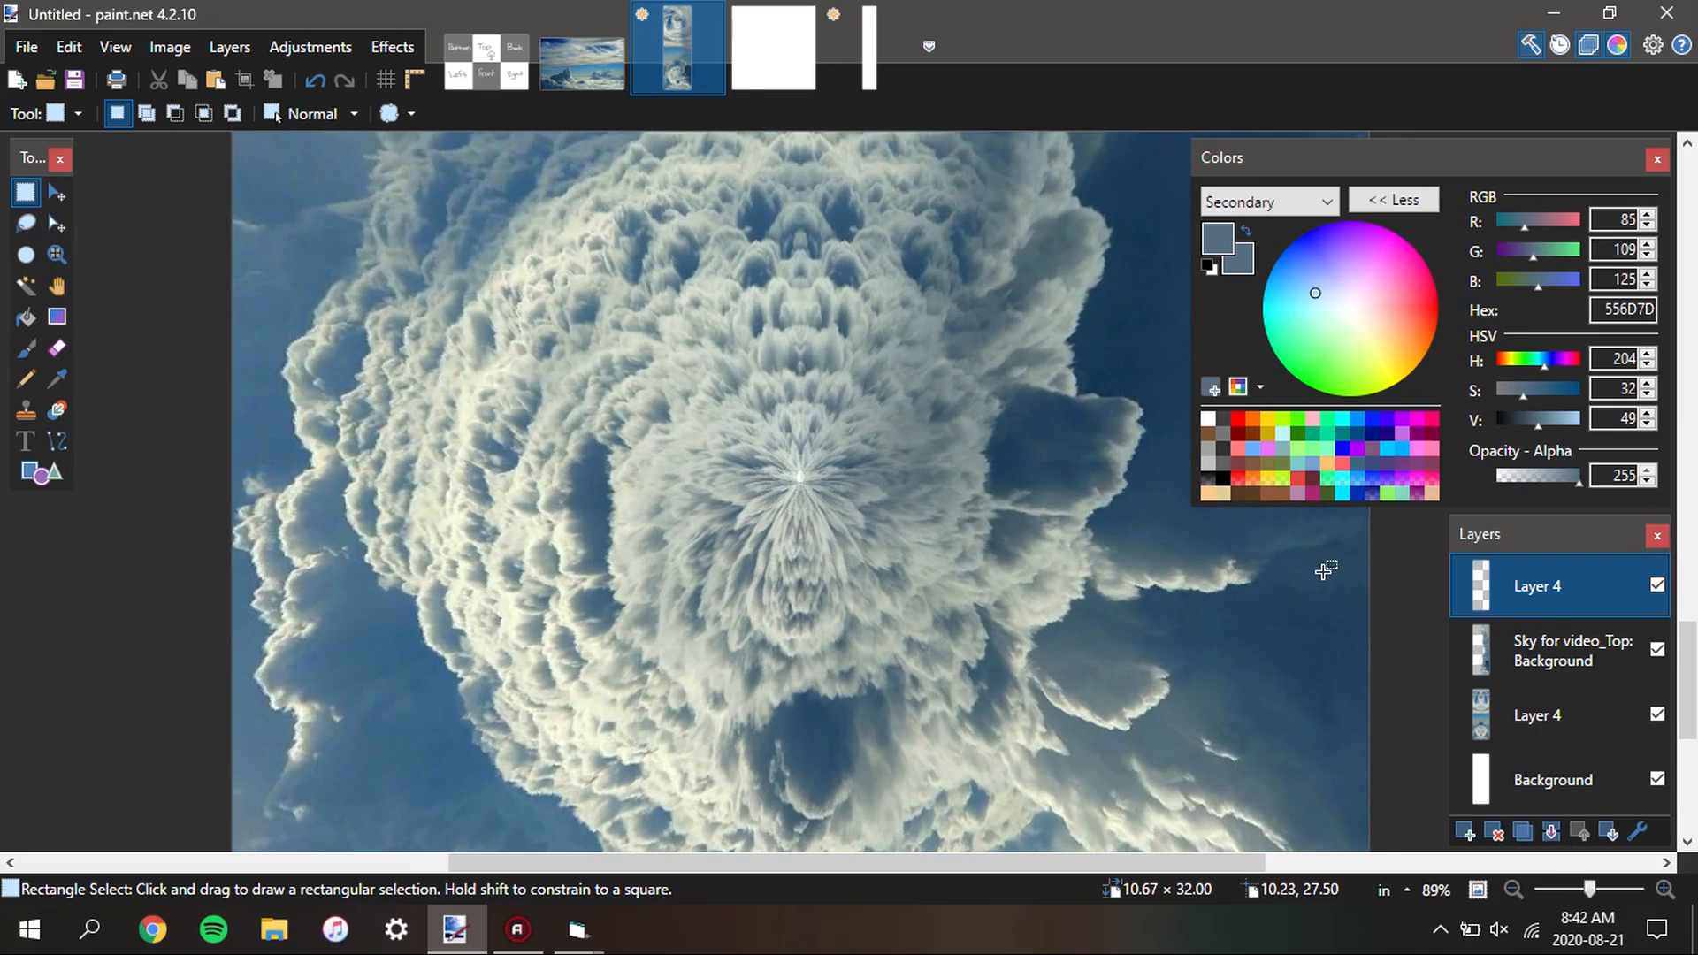
Try to cover the centre of the bottom cloud swirl with one soft white brush dab at full opacity on the topmost layer
key("k")
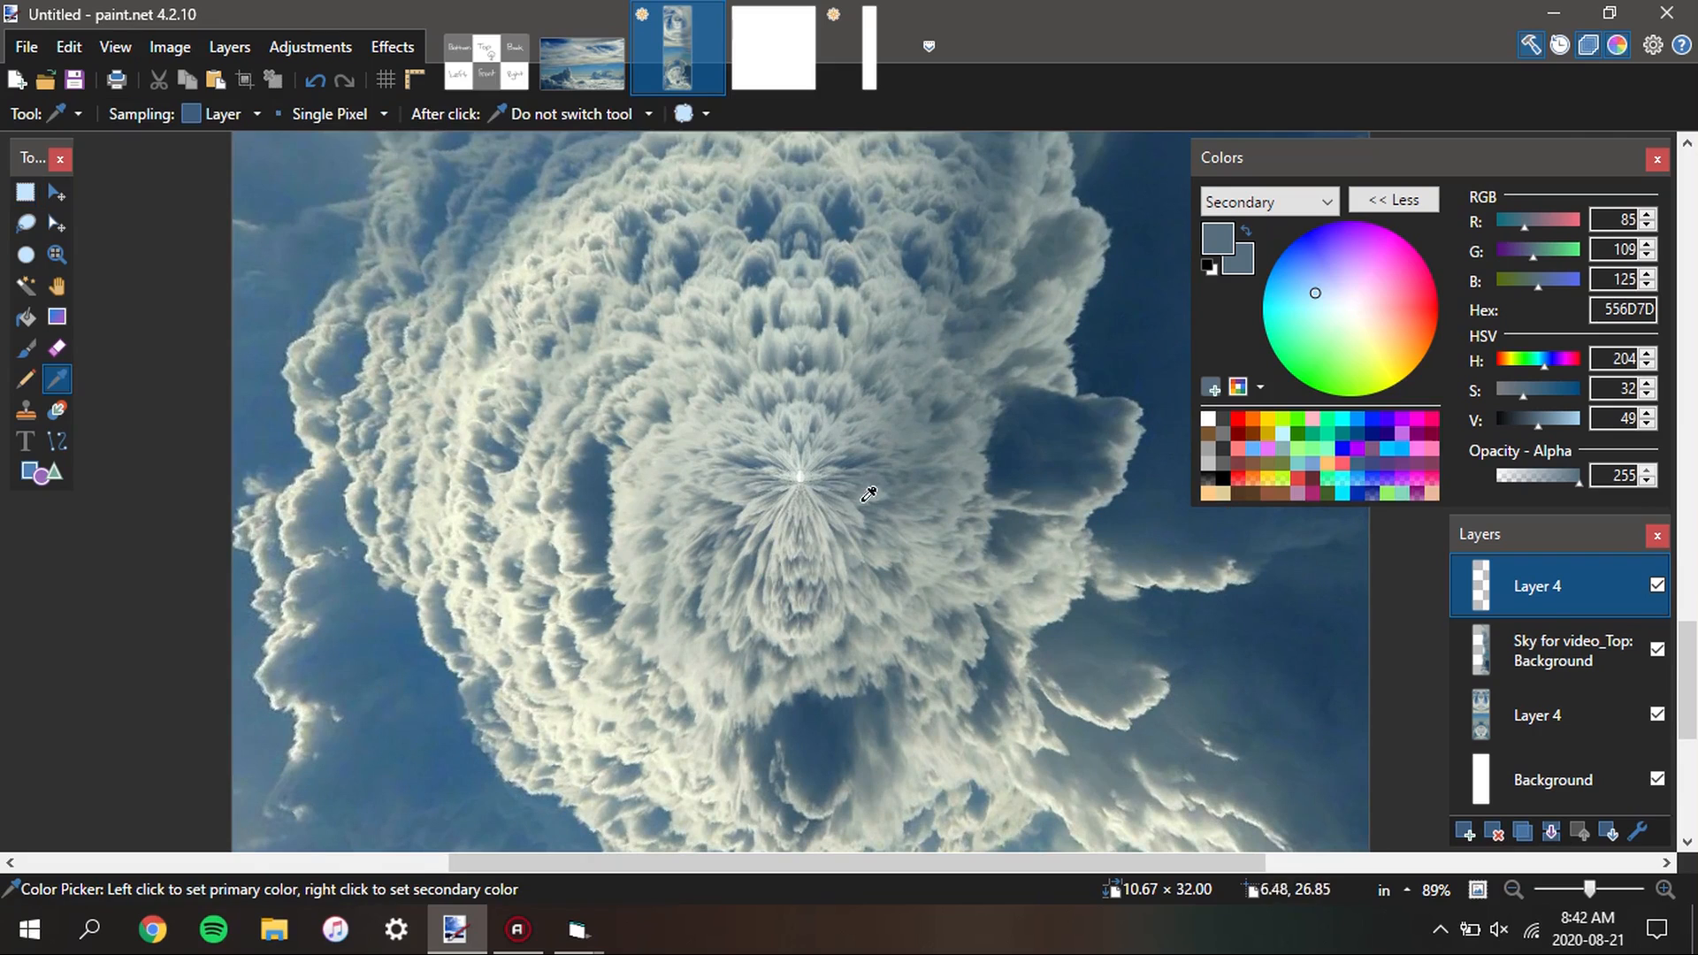
left_click(807, 472)
left_click(25, 349)
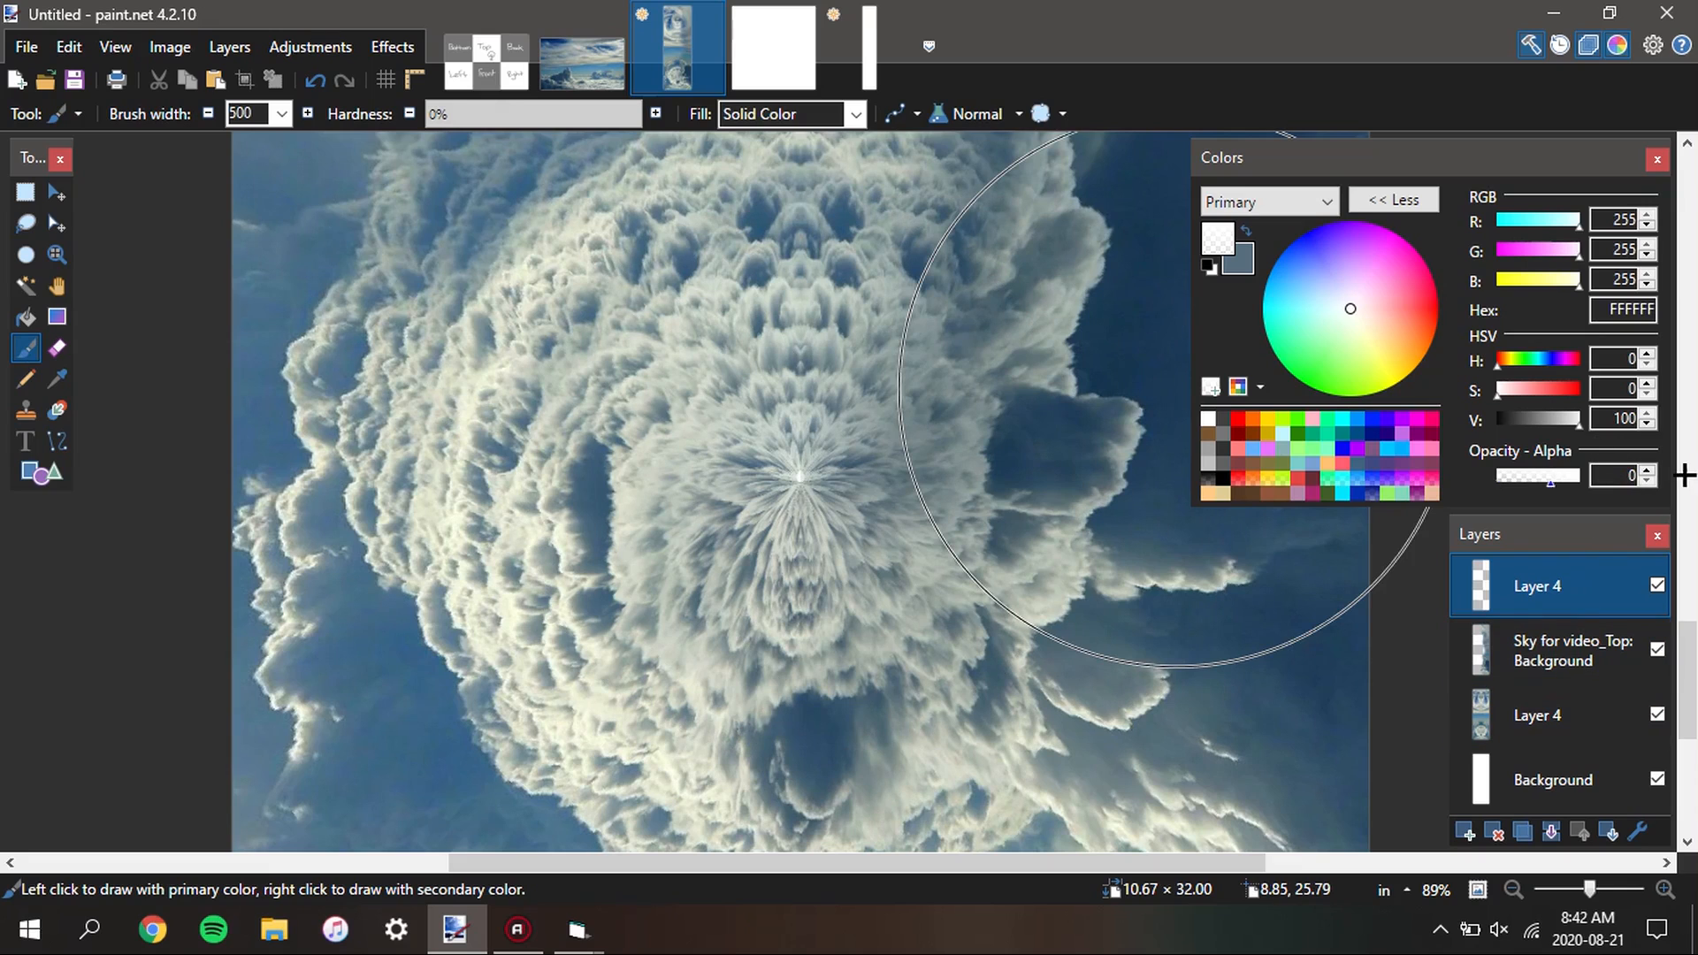
left_click_drag(1684, 476, 1689, 476)
left_click(802, 478)
scroll(925, 492, "down", 1)
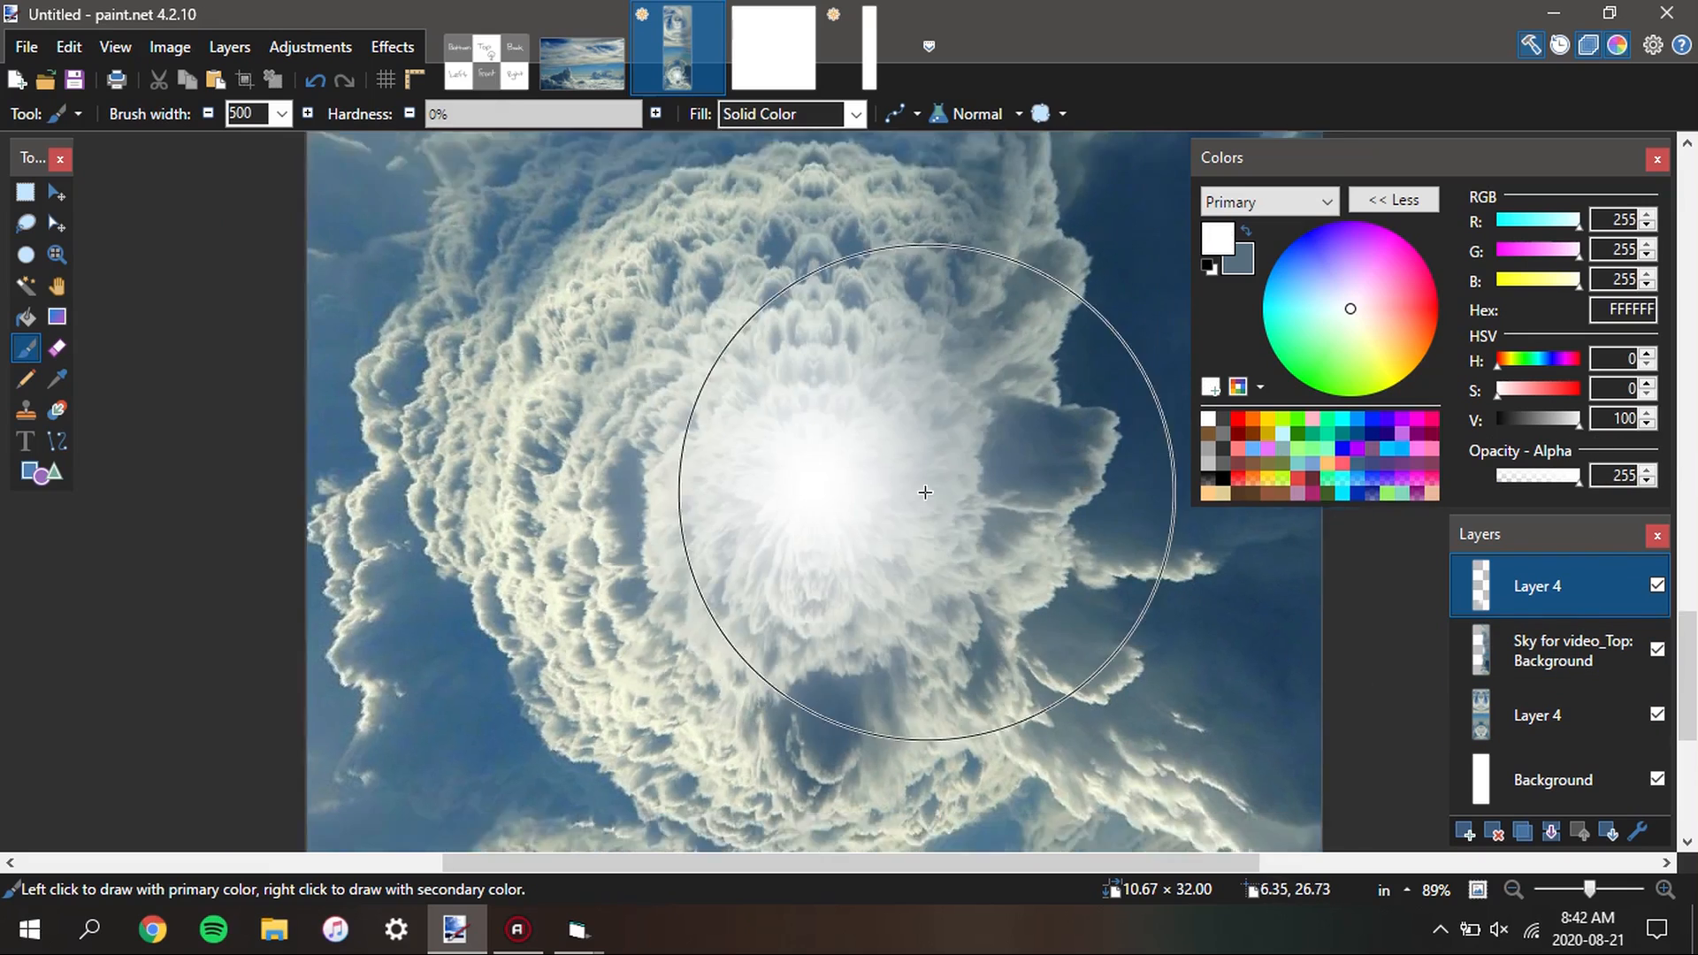
scroll(925, 493, "down", 8)
key("ctrl+z")
Try to sample a sky colour at the centre point of the top swirl with the Color Picker
scroll(977, 513, "up", 4)
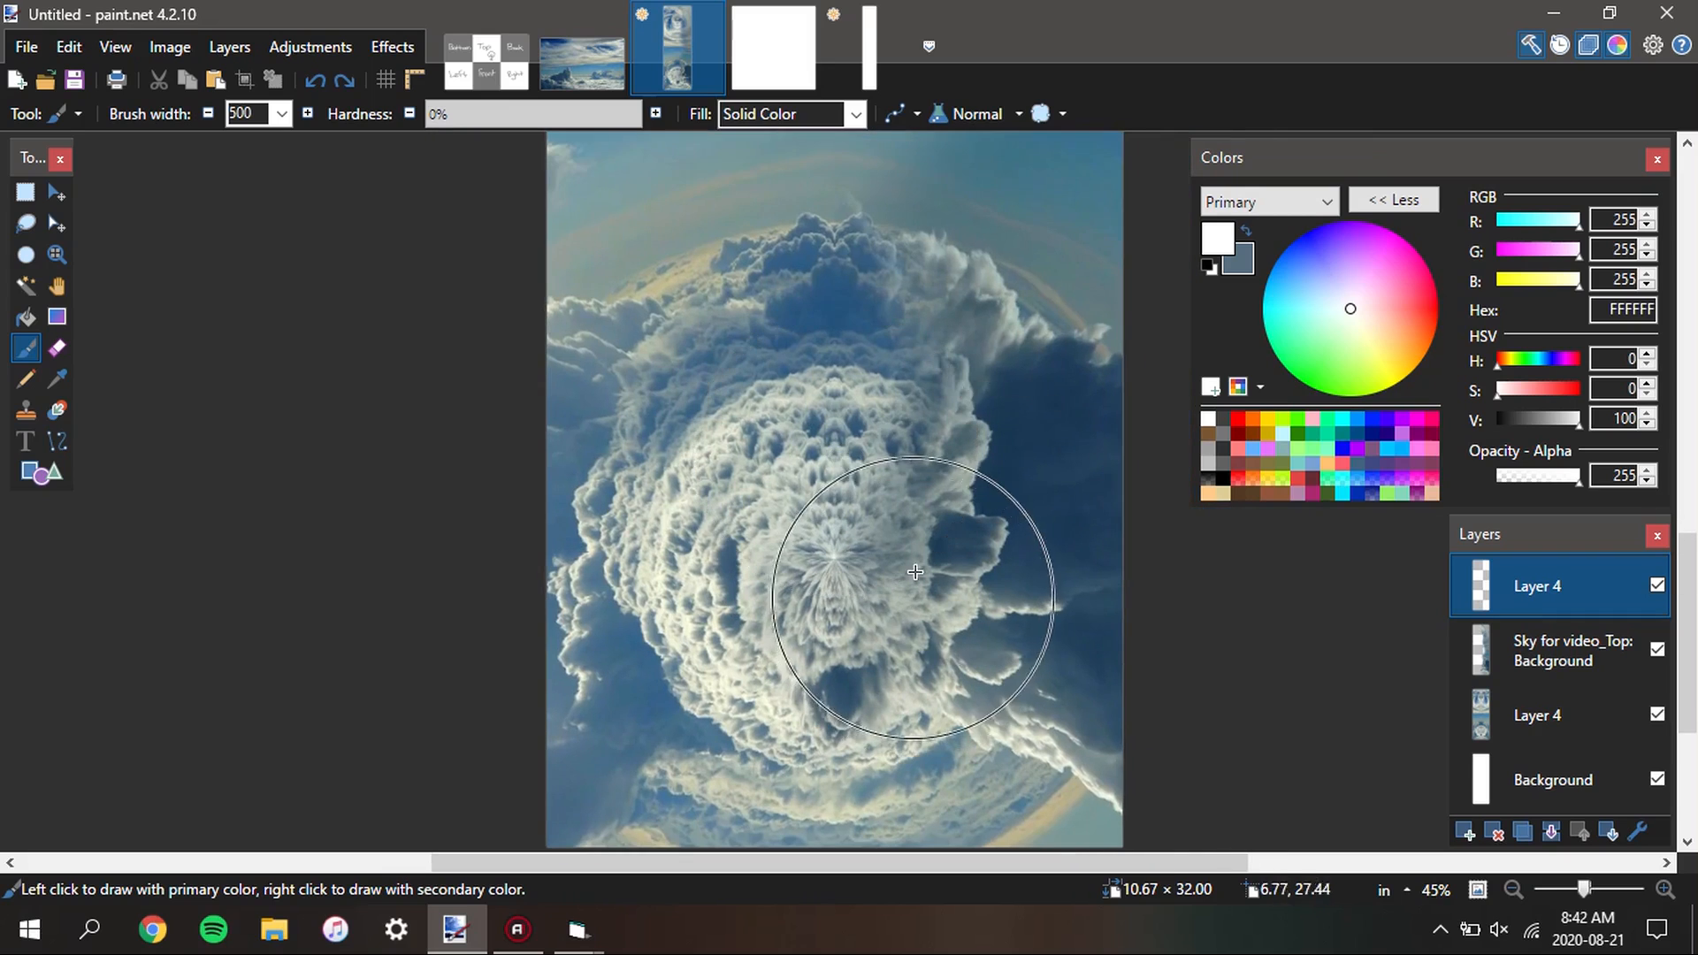
scroll(915, 572, "up", 10)
scroll(807, 667, "up", 4)
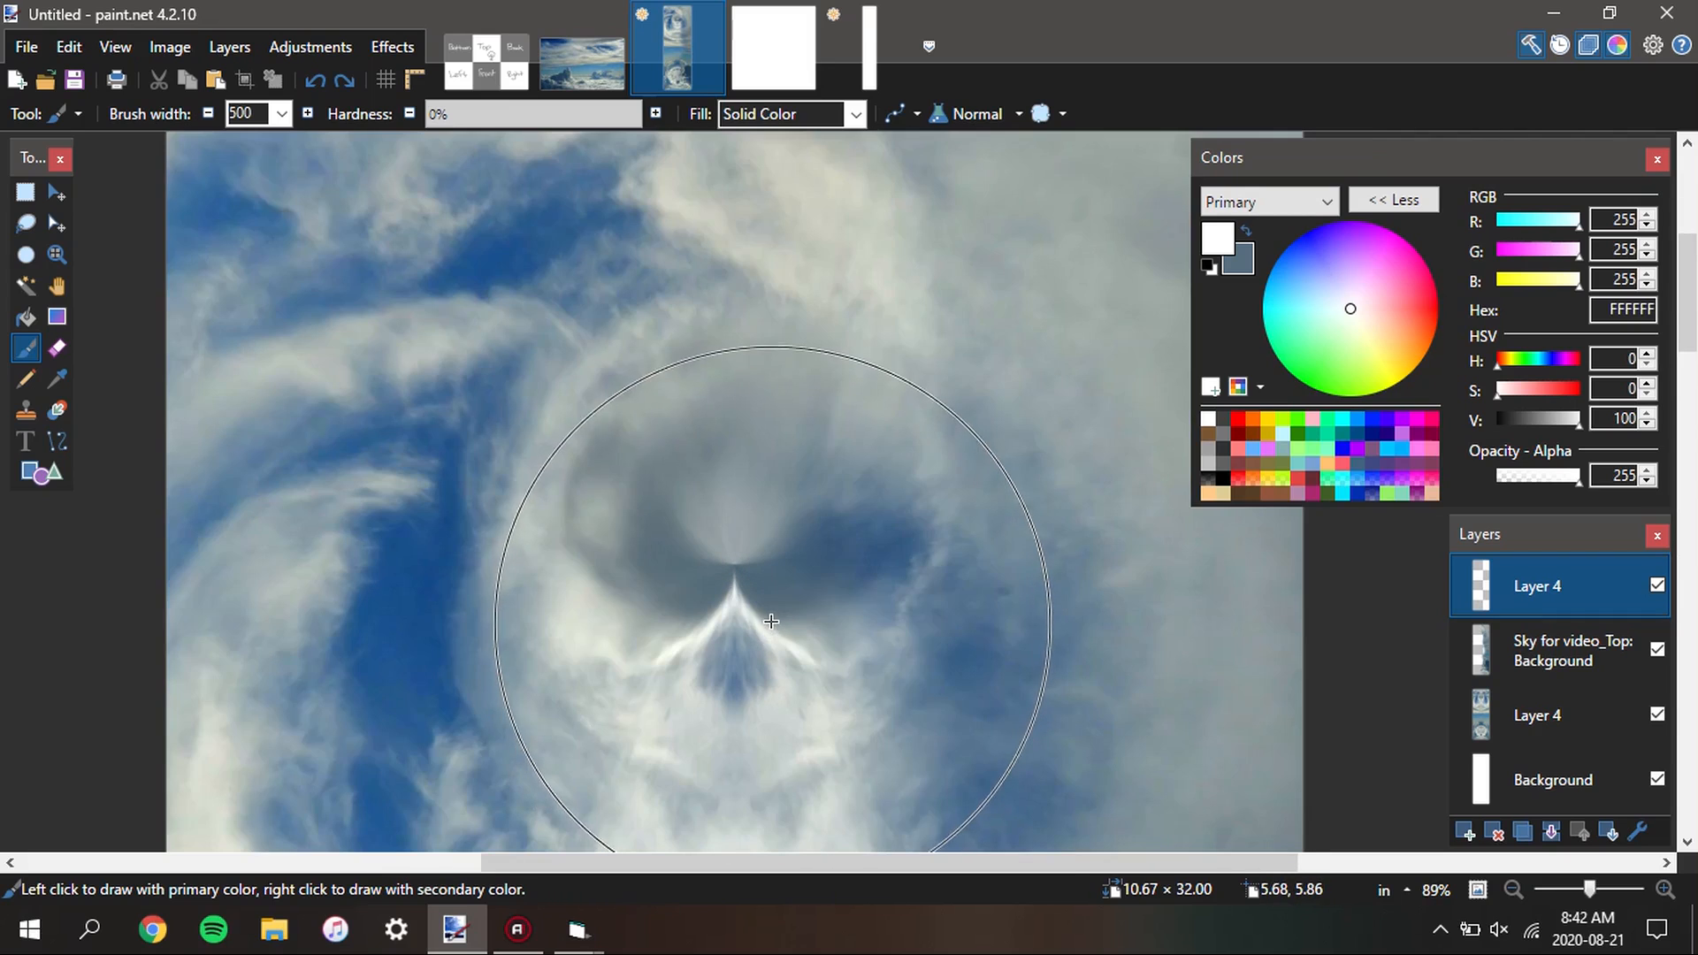
key("l")
key("k")
scroll(751, 566, "up", 5)
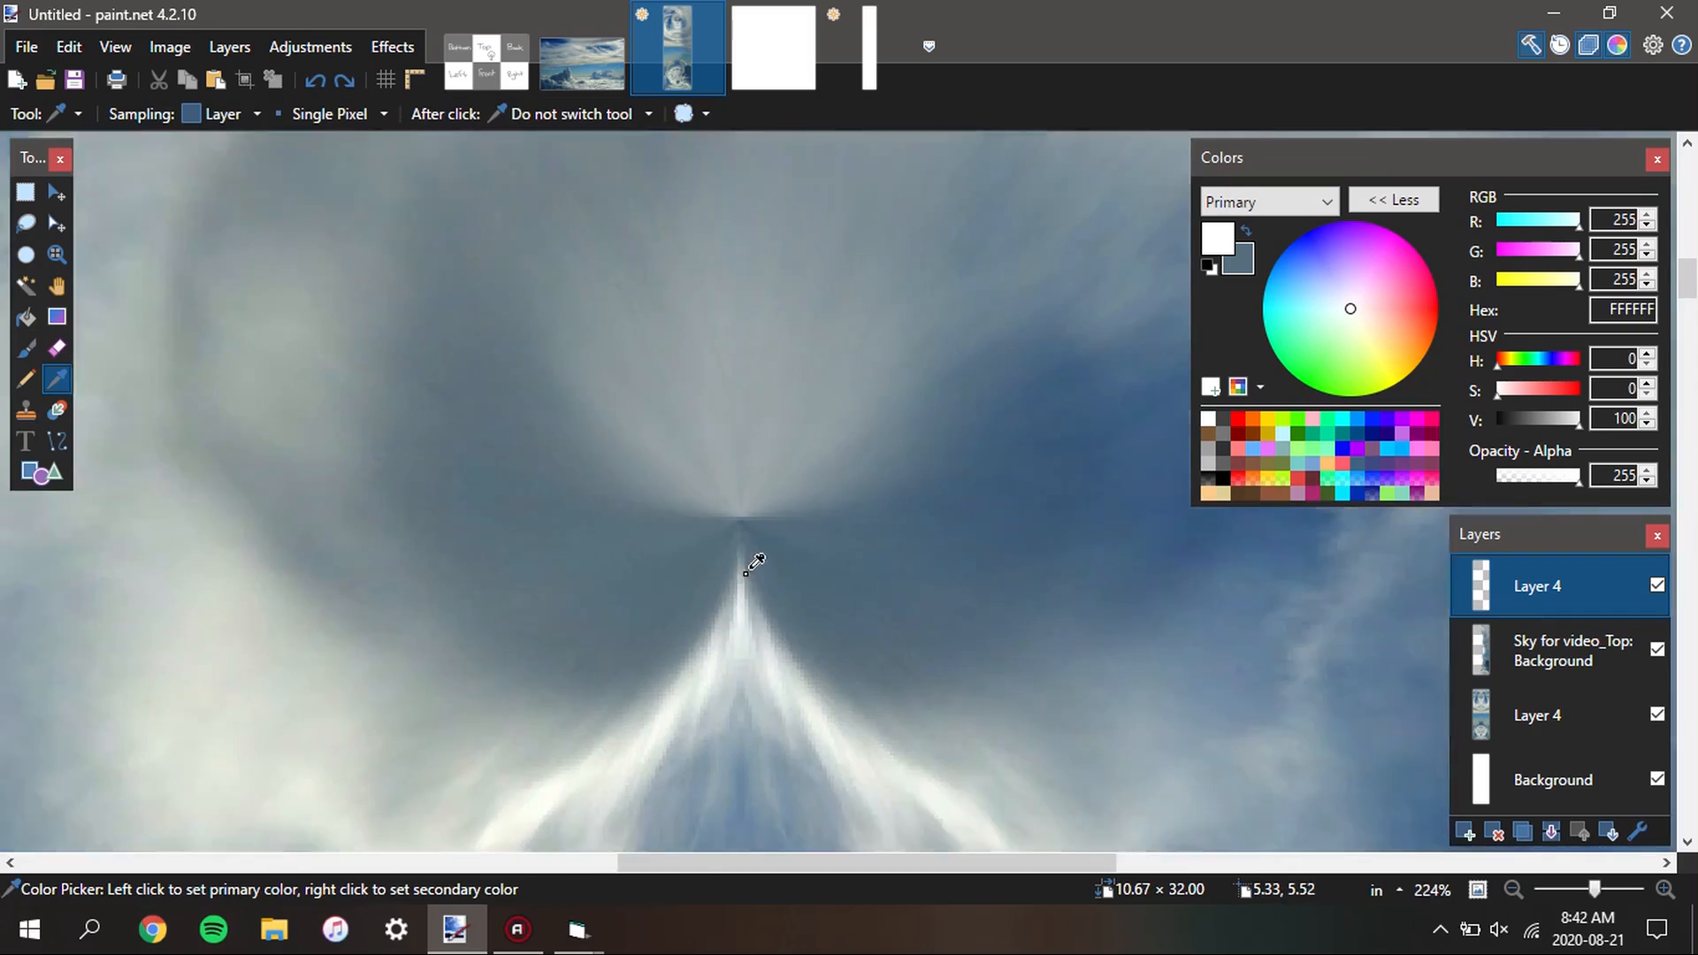
scroll(745, 572, "up", 3)
scroll(741, 488, "down", 5)
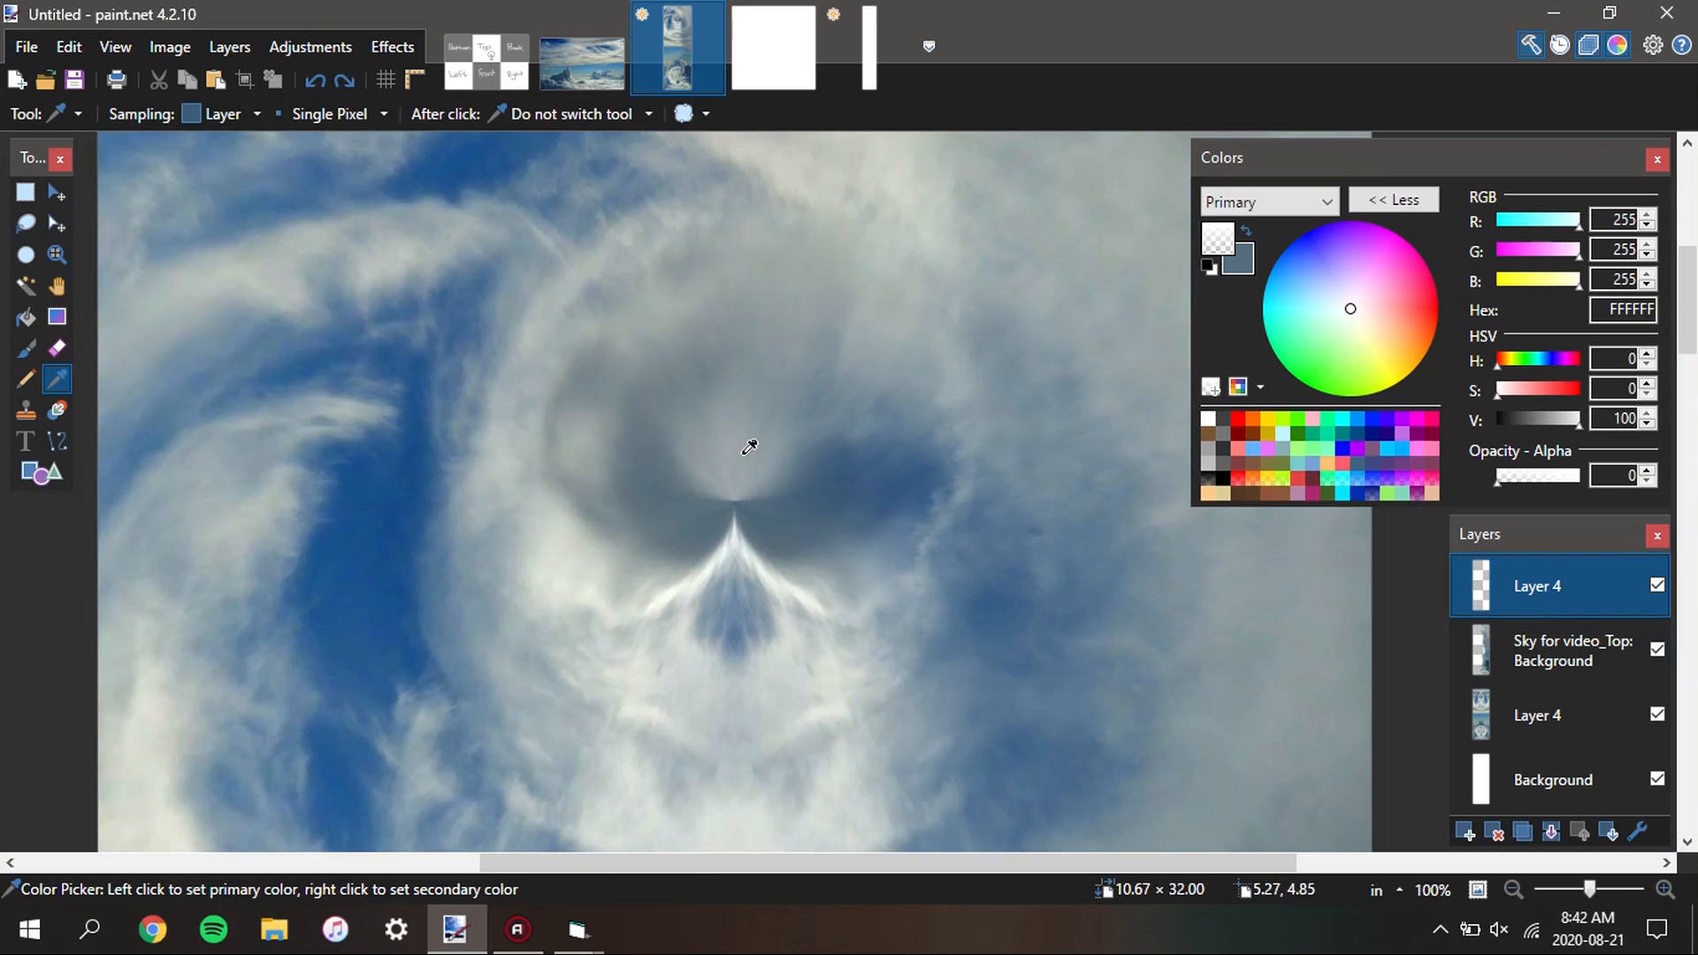
key("b")
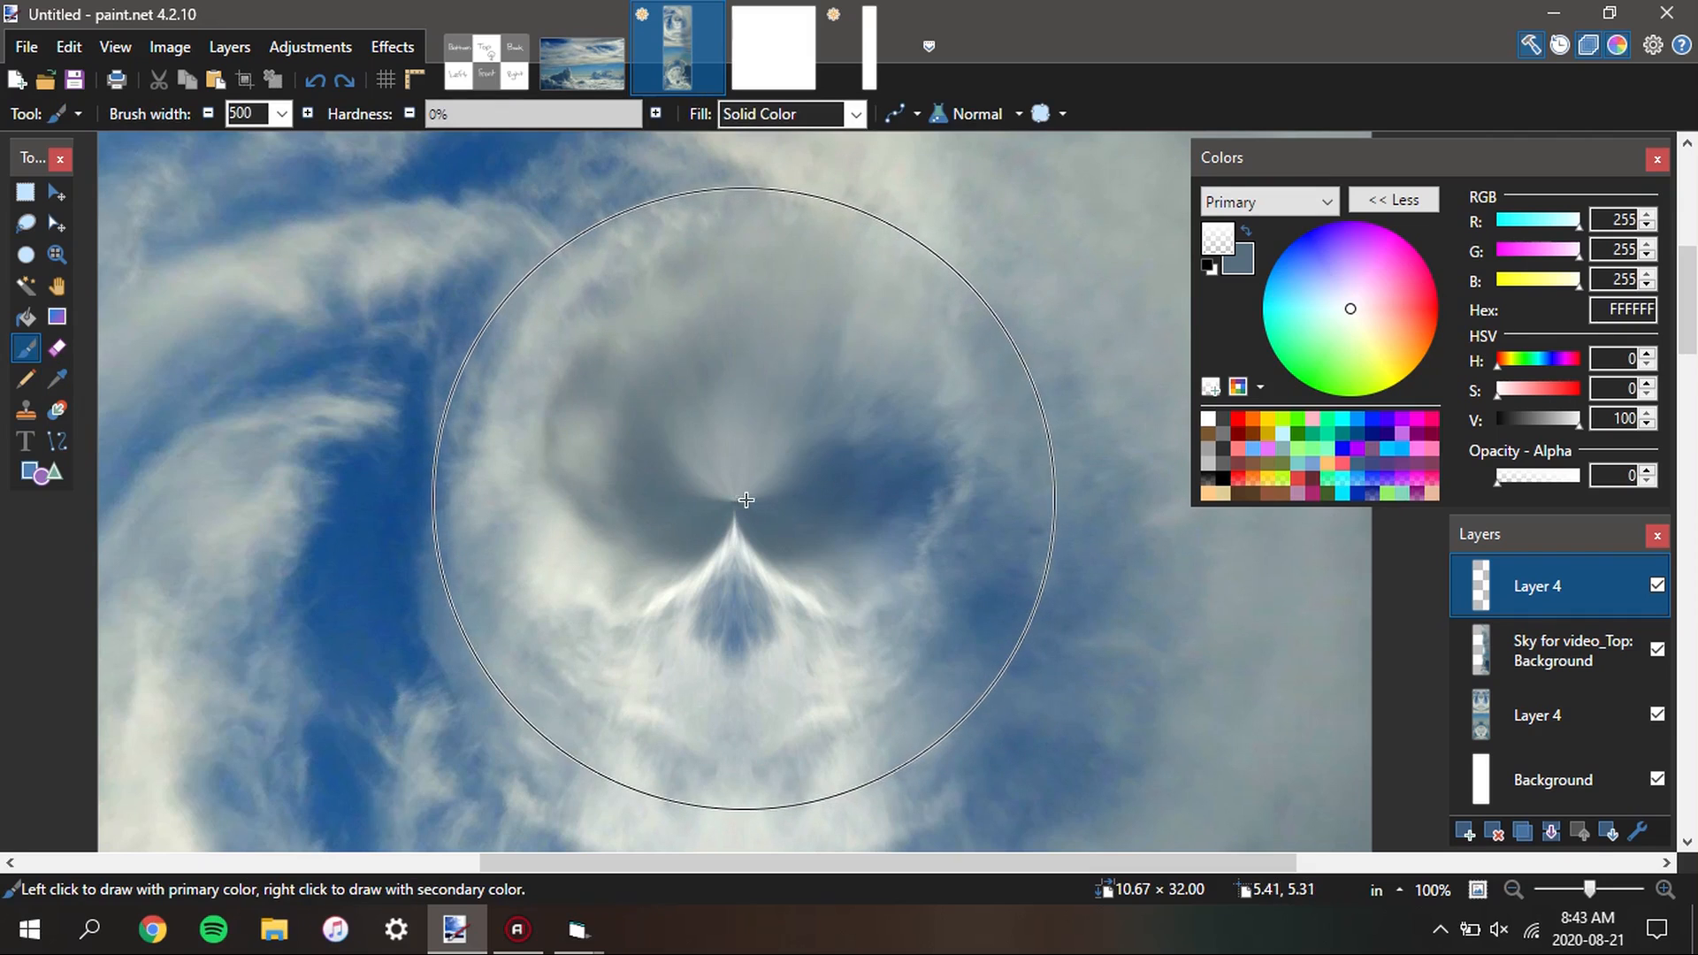
Sample the grey-blue at the top swirl's centre from the lower Layer 4, and paint one soft 500-width dab there on the topmost layer
left_click(1539, 715)
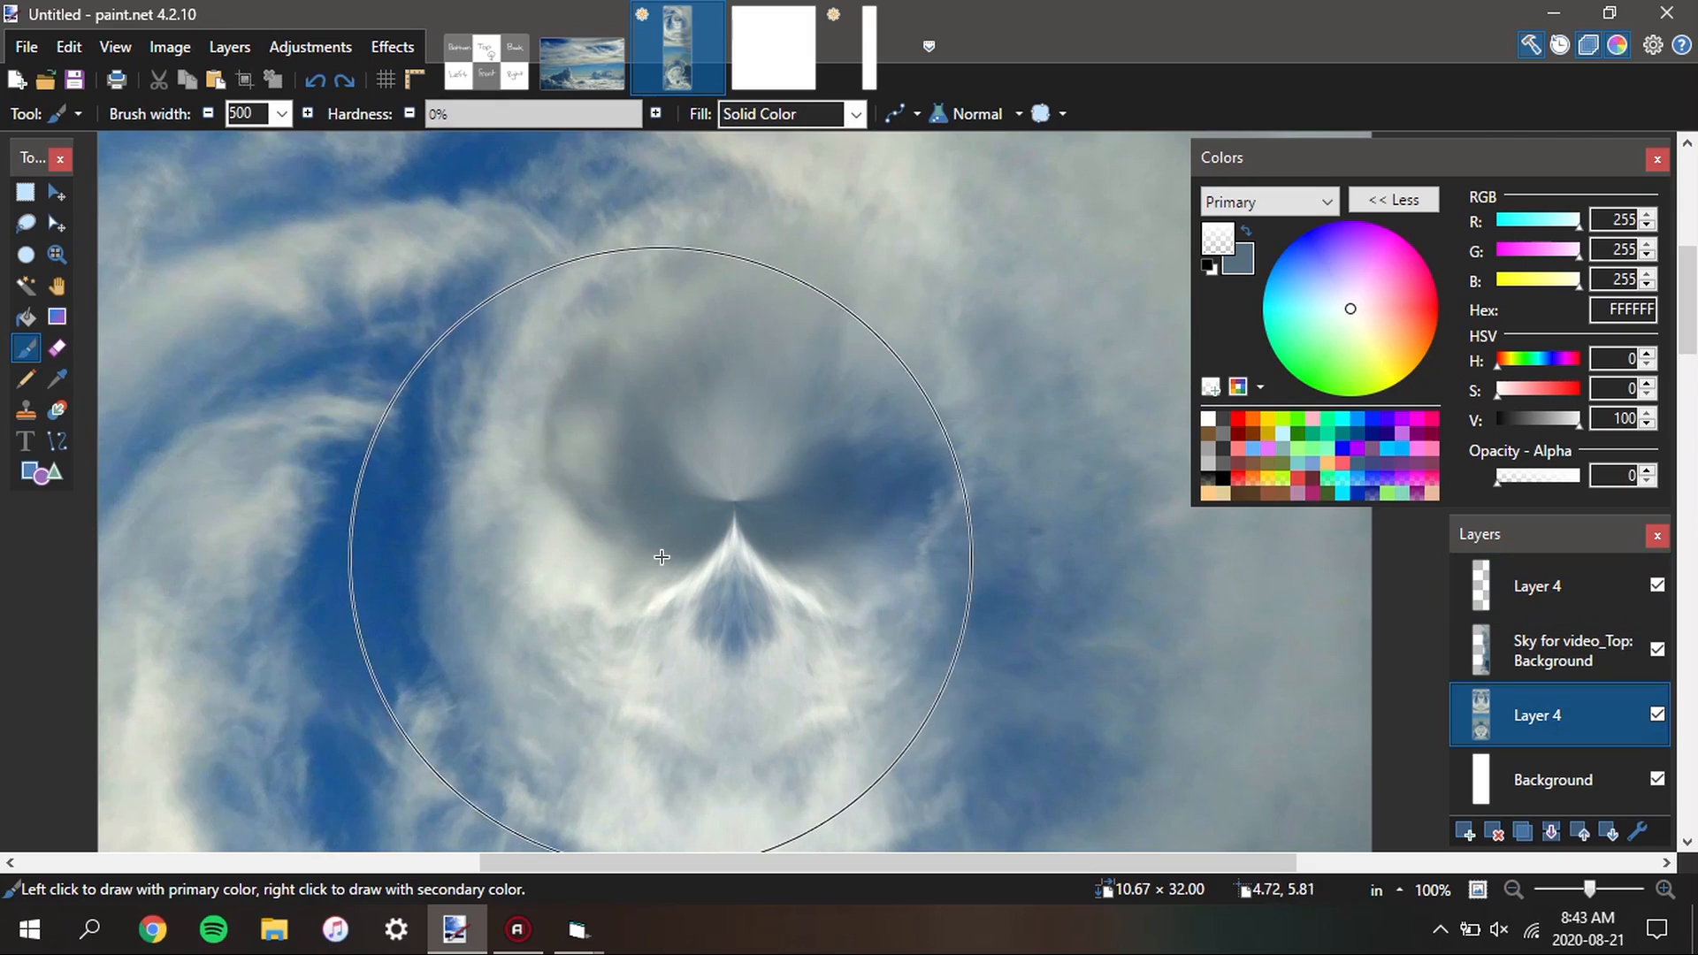
key("k")
left_click(745, 491)
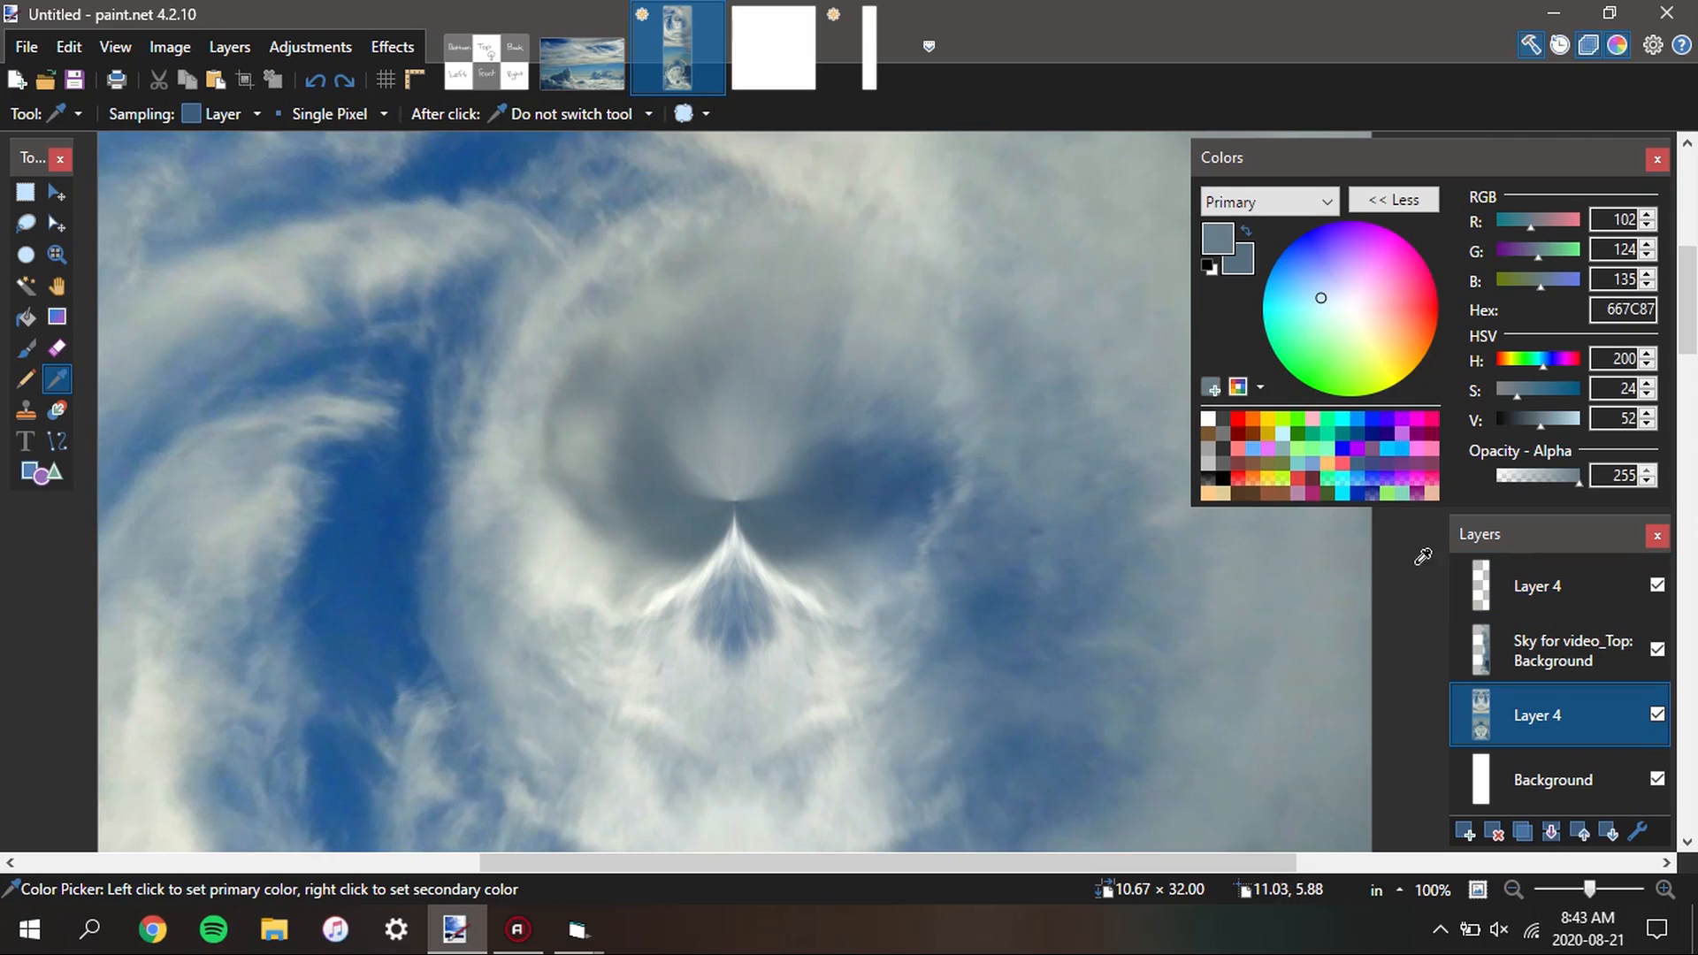
left_click(1494, 584)
key("b")
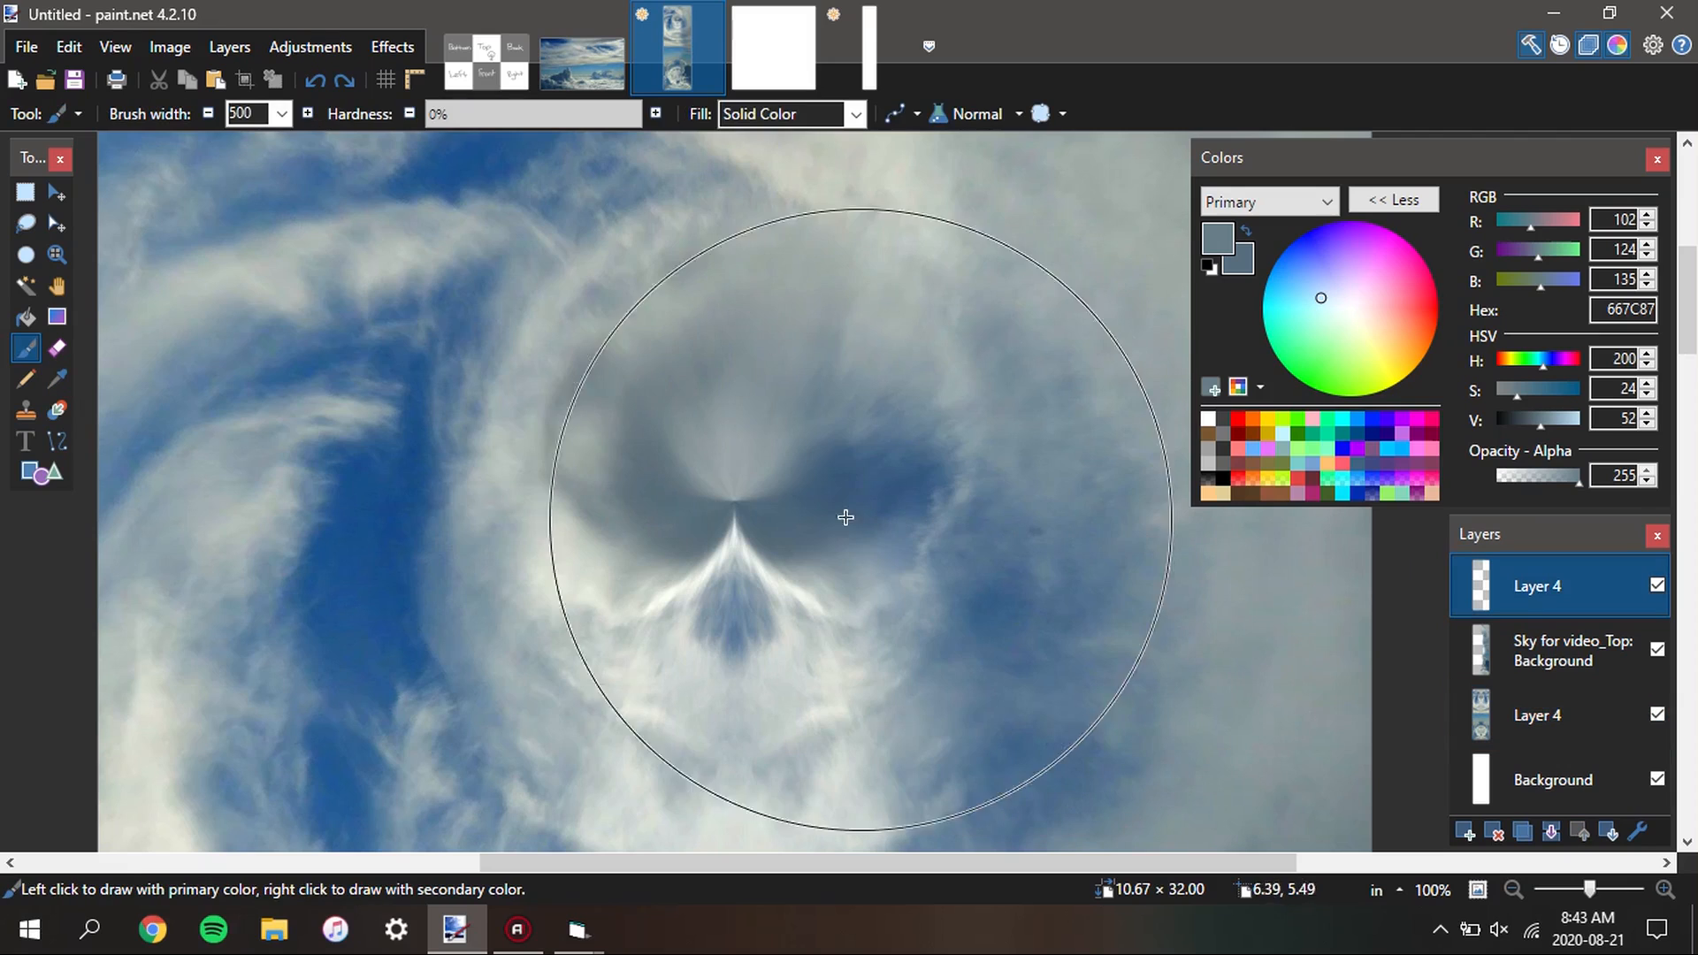
left_click(733, 502)
scroll(733, 502, "down", 5, "ctrl")
Reduce the topmost layer's opacity to 138
key("s")
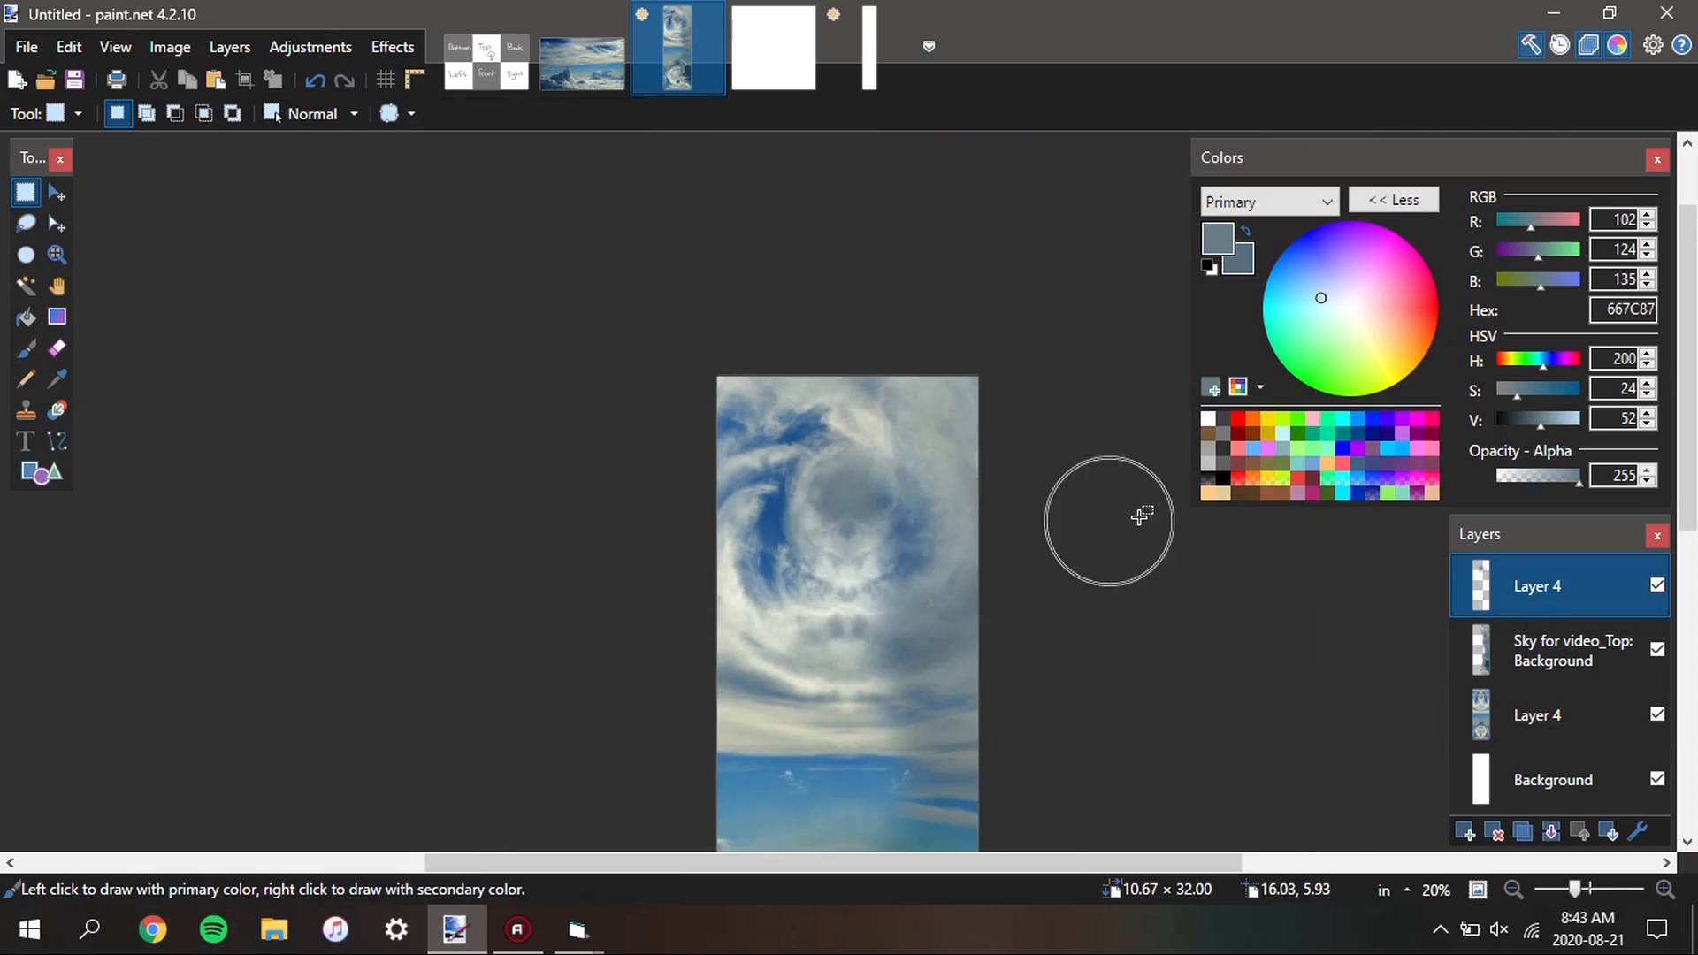
left_click(1637, 832)
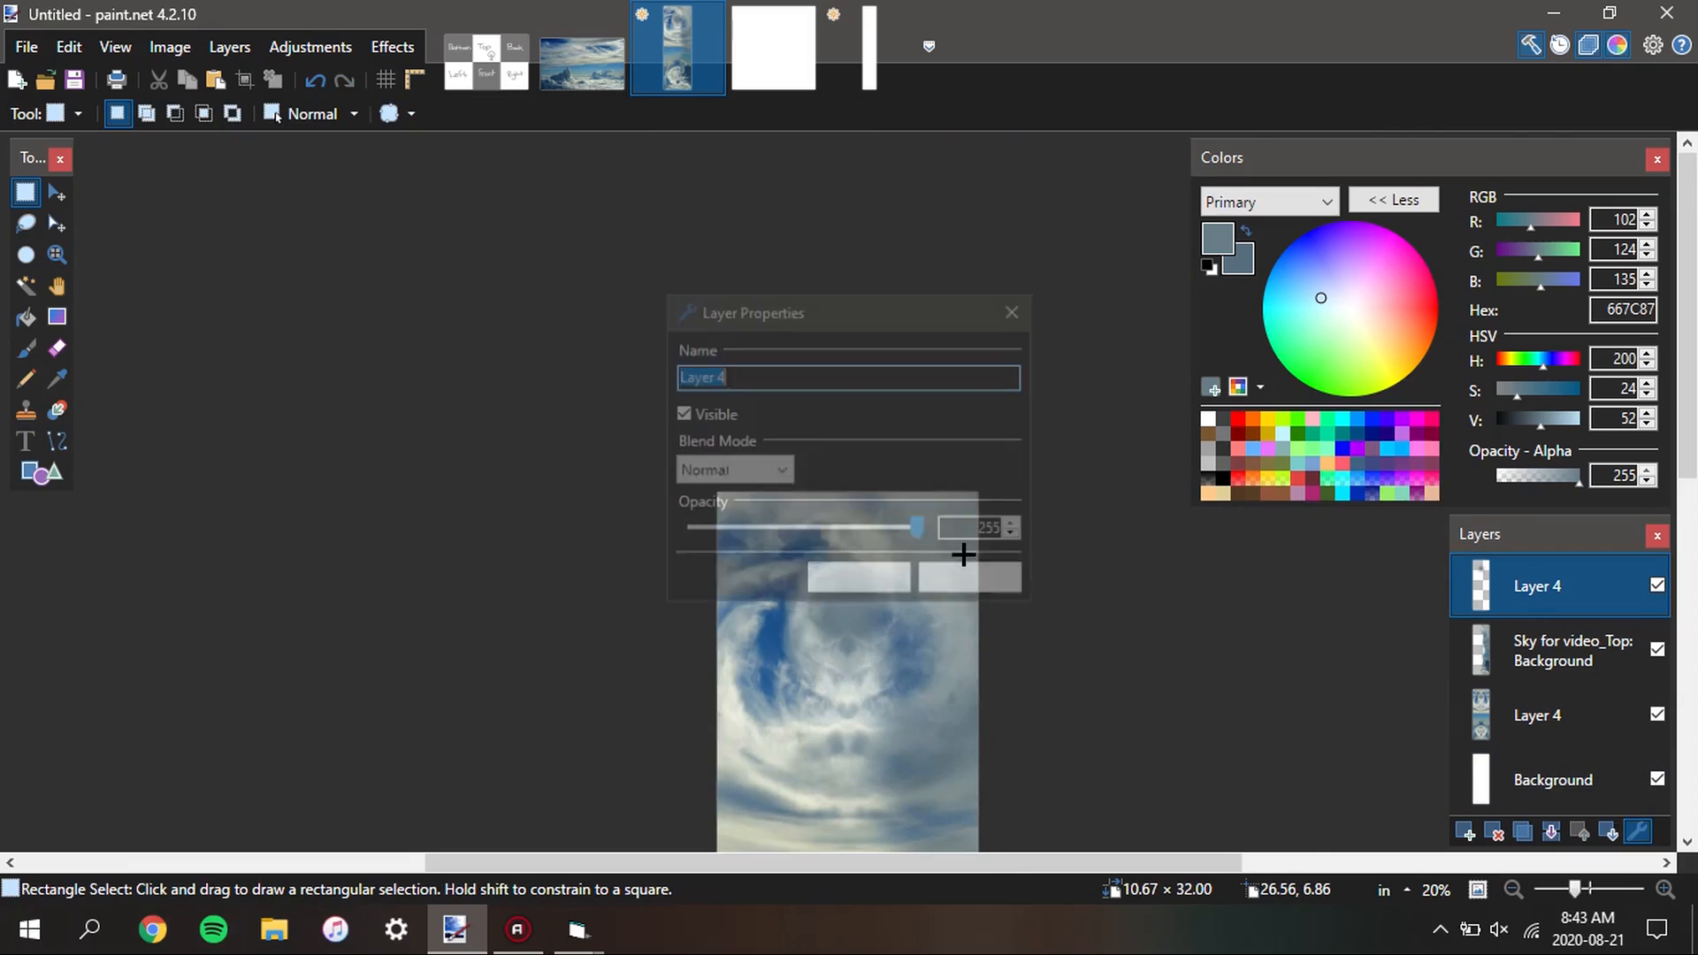
left_click_drag(918, 525, 840, 507)
left_click_drag(825, 309, 1326, 297)
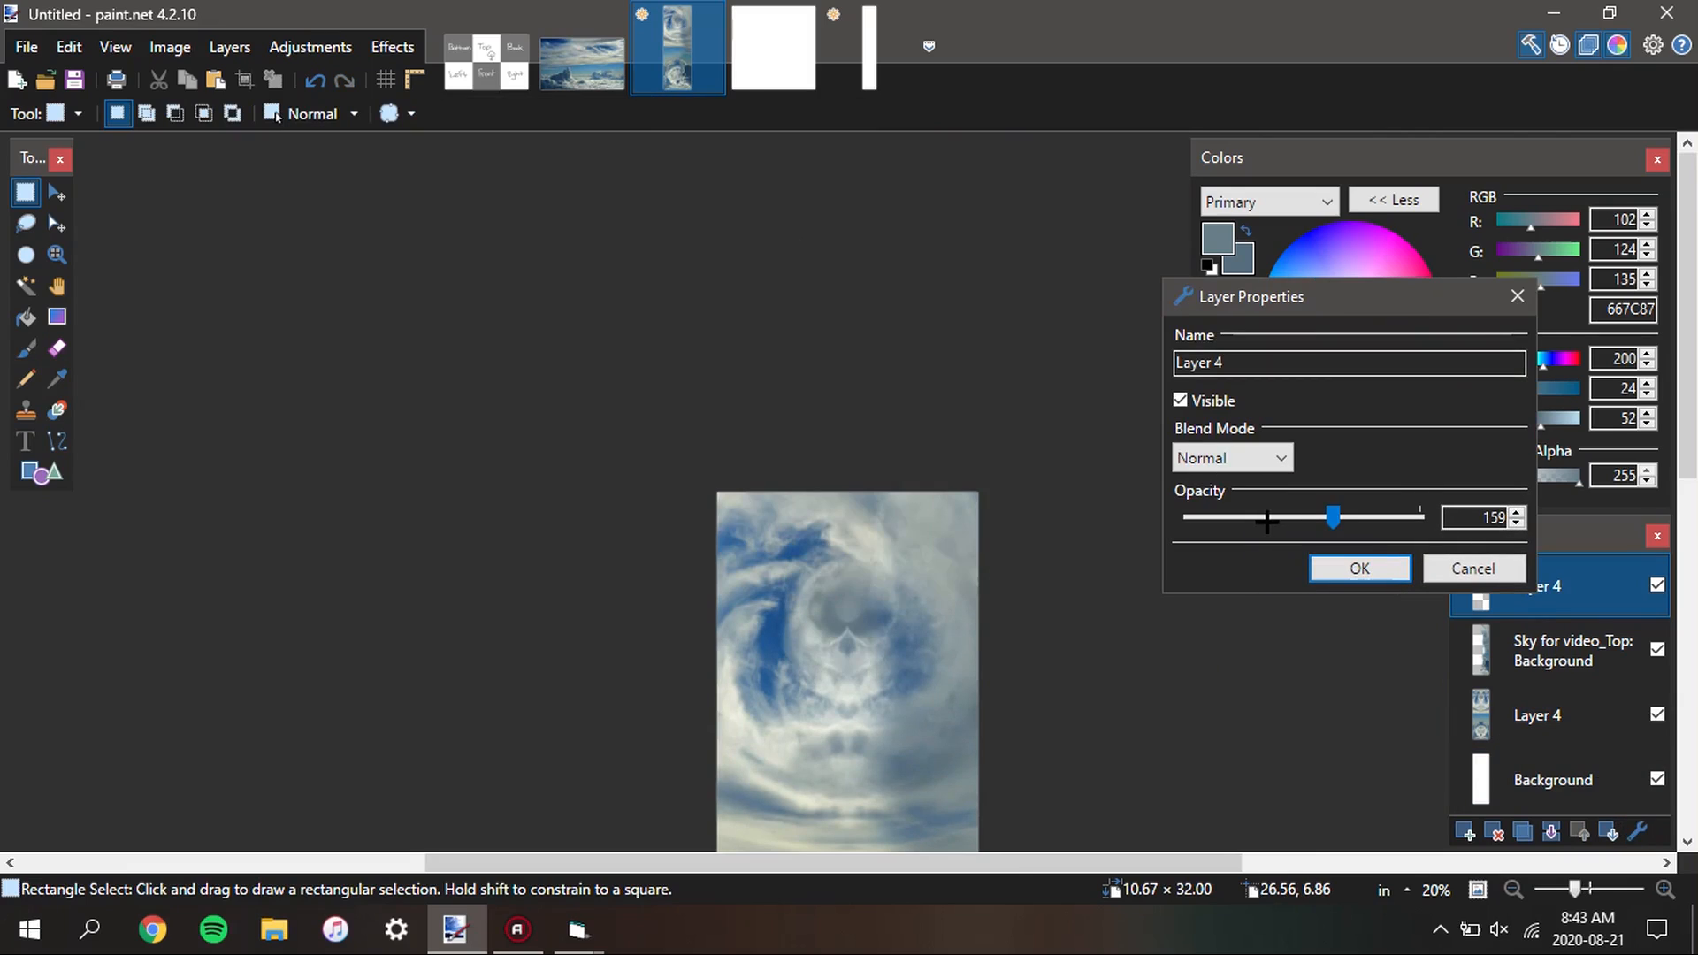
left_click_drag(1331, 516, 1314, 511)
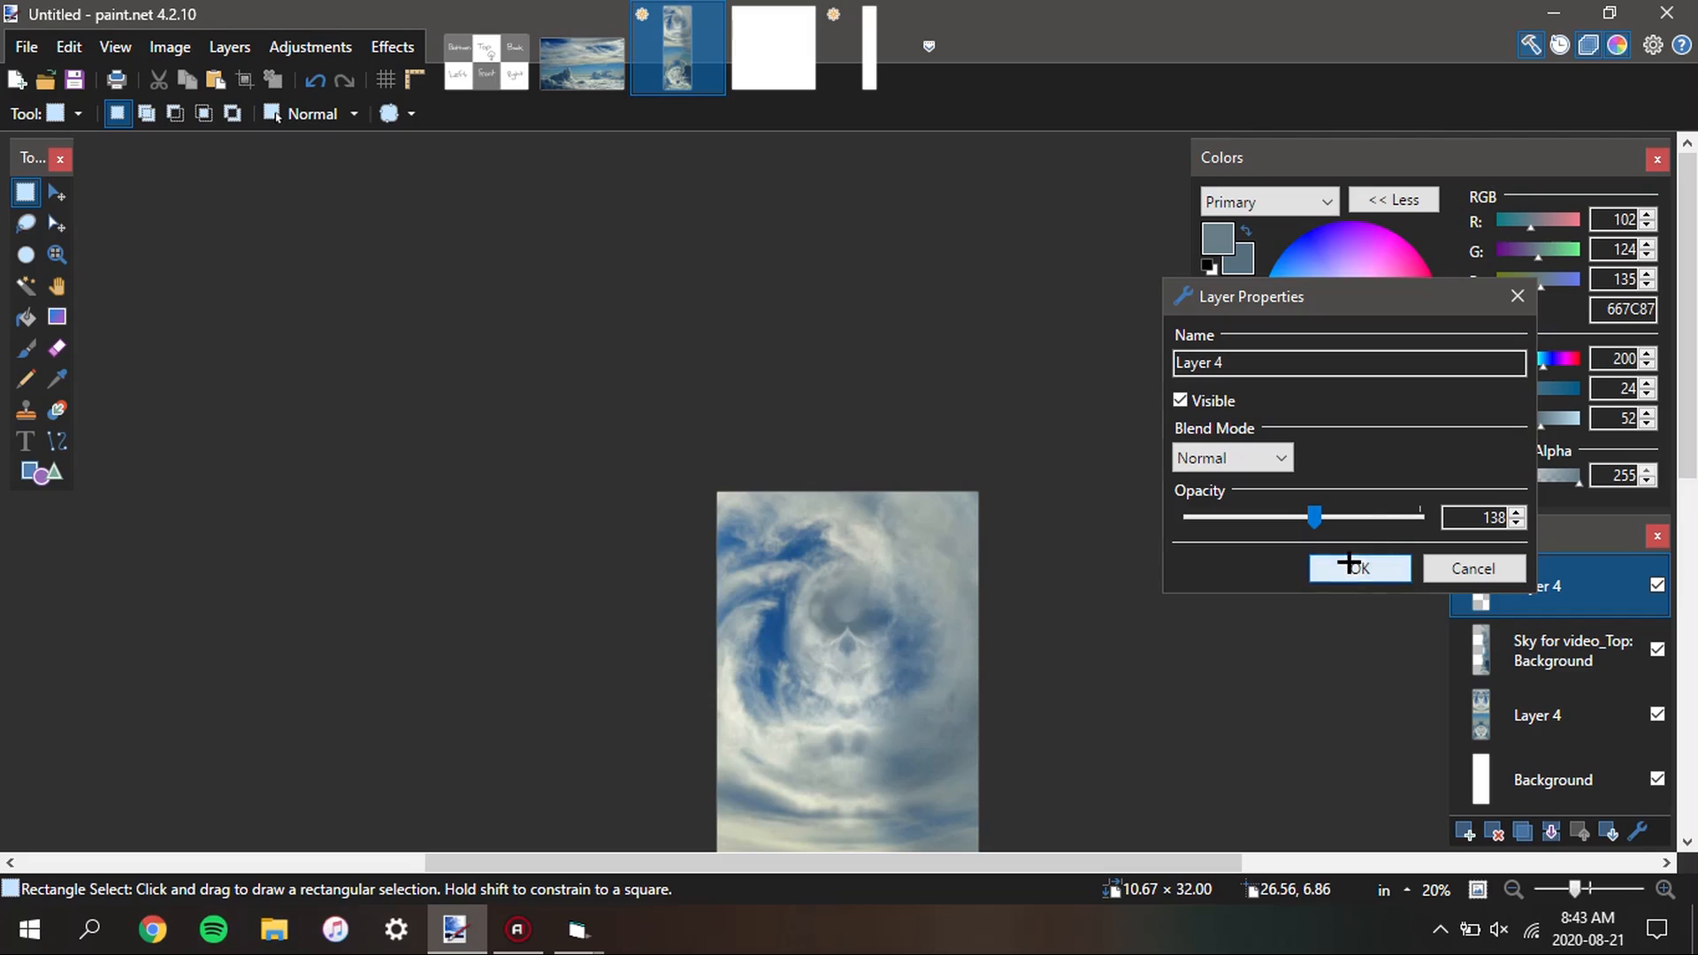
left_click(1348, 566)
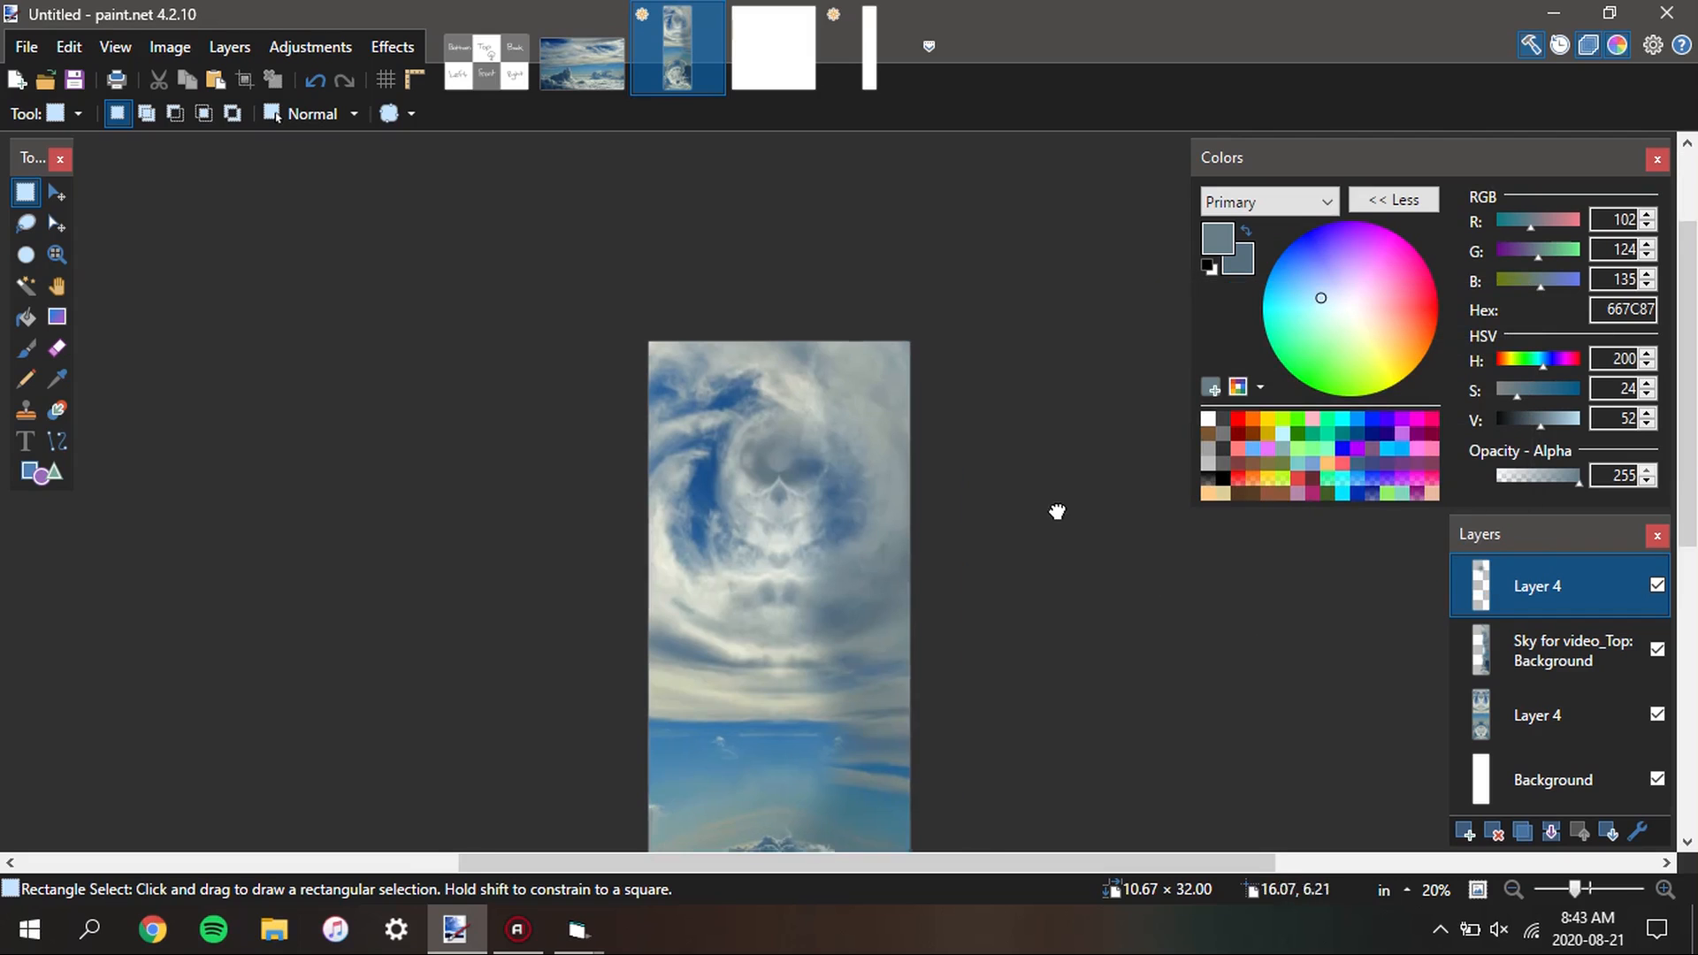
Compare the top swirl with the dab layer hidden and shown, and inspect the whole sky strip for visible seams
left_click(1656, 584)
left_click(1656, 584)
scroll(815, 492, "up", 7)
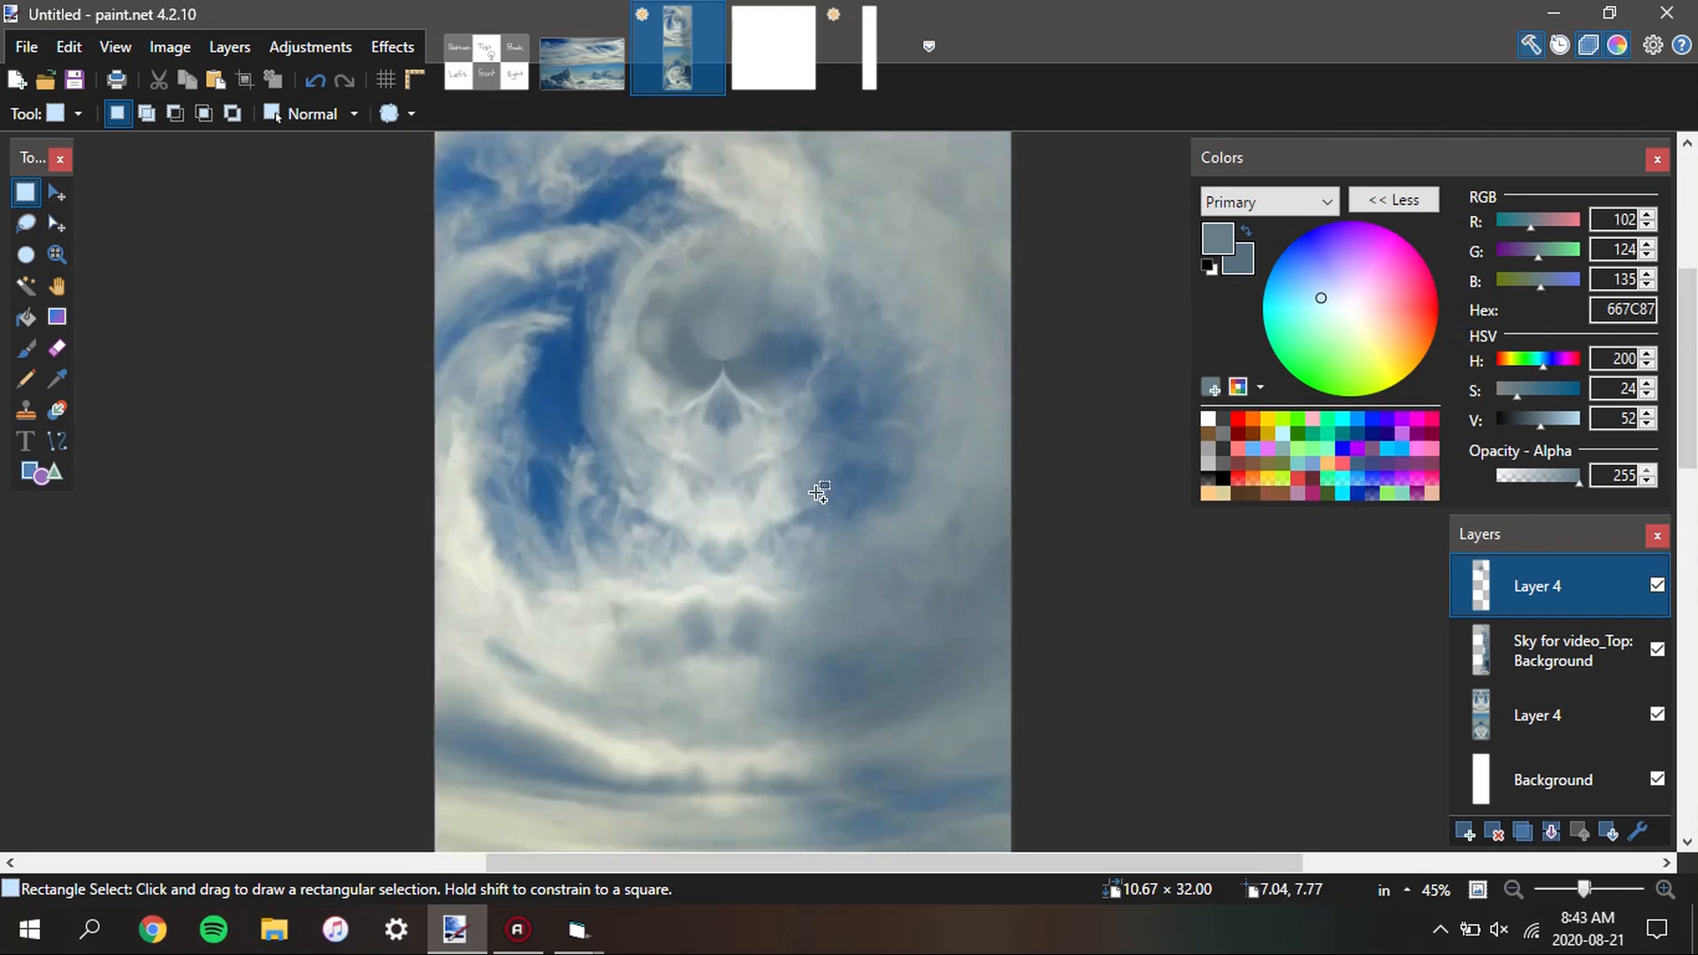
scroll(815, 492, "down", 8)
left_click_drag(880, 703, 893, 320)
scroll(837, 401, "down", 2)
scroll(837, 400, "up", 8)
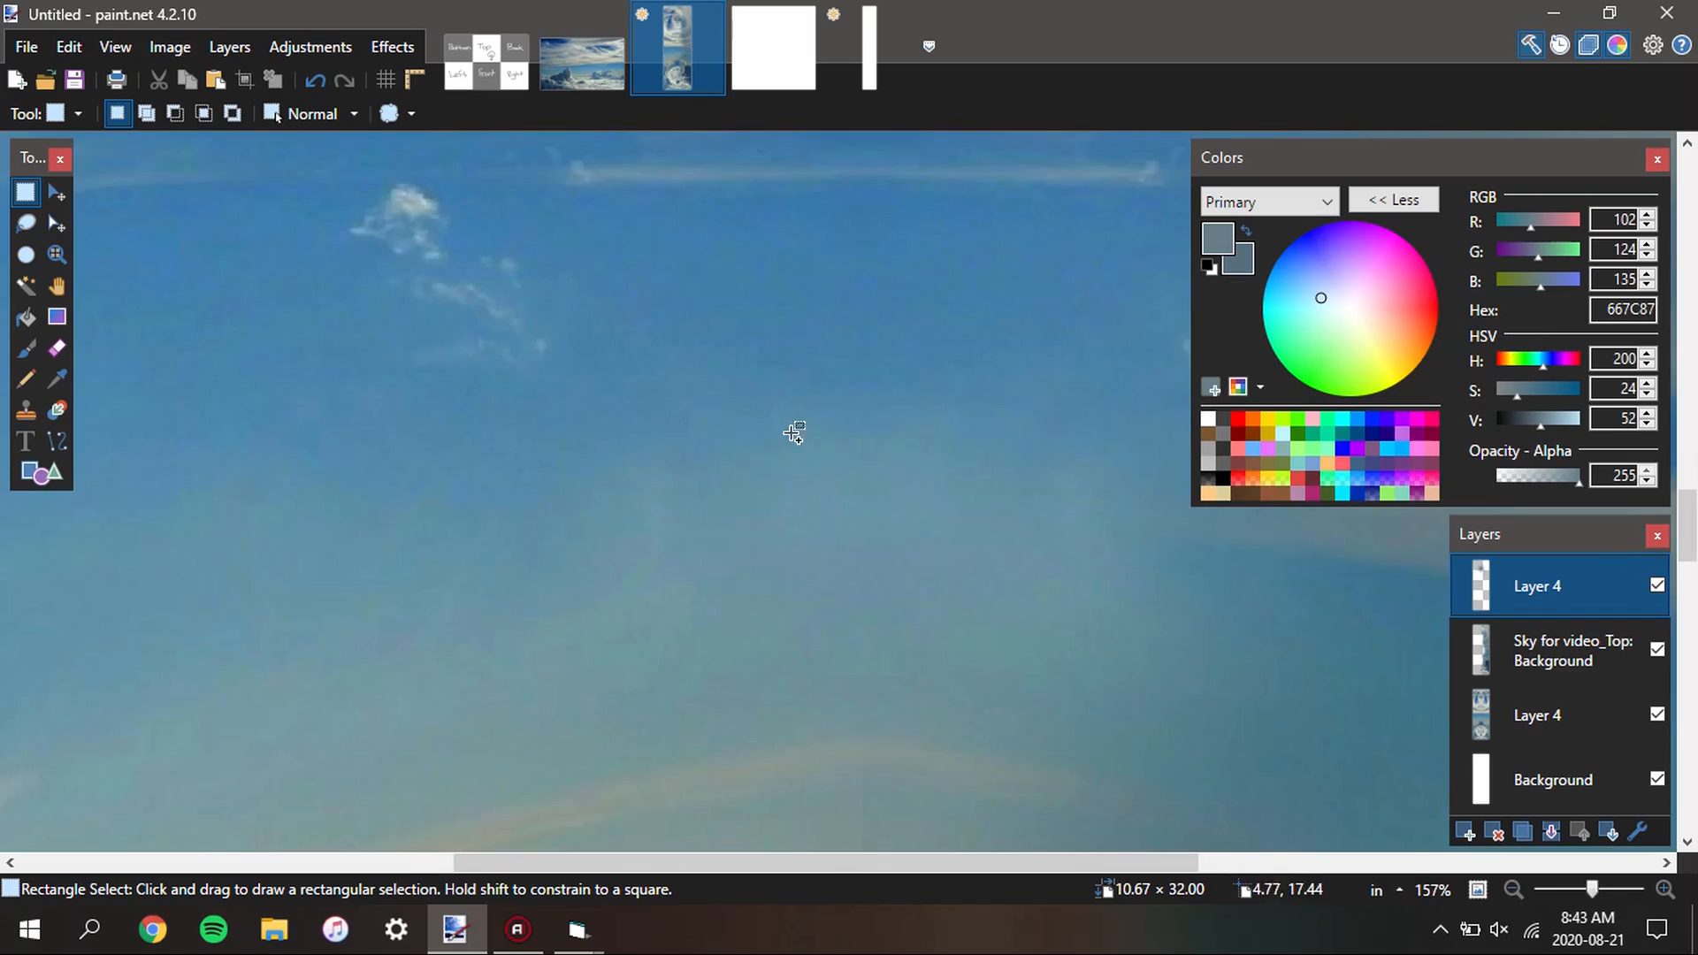
scroll(792, 432, "up", 1)
left_click_drag(866, 464, 1047, 711)
scroll(1094, 498, "down", 6)
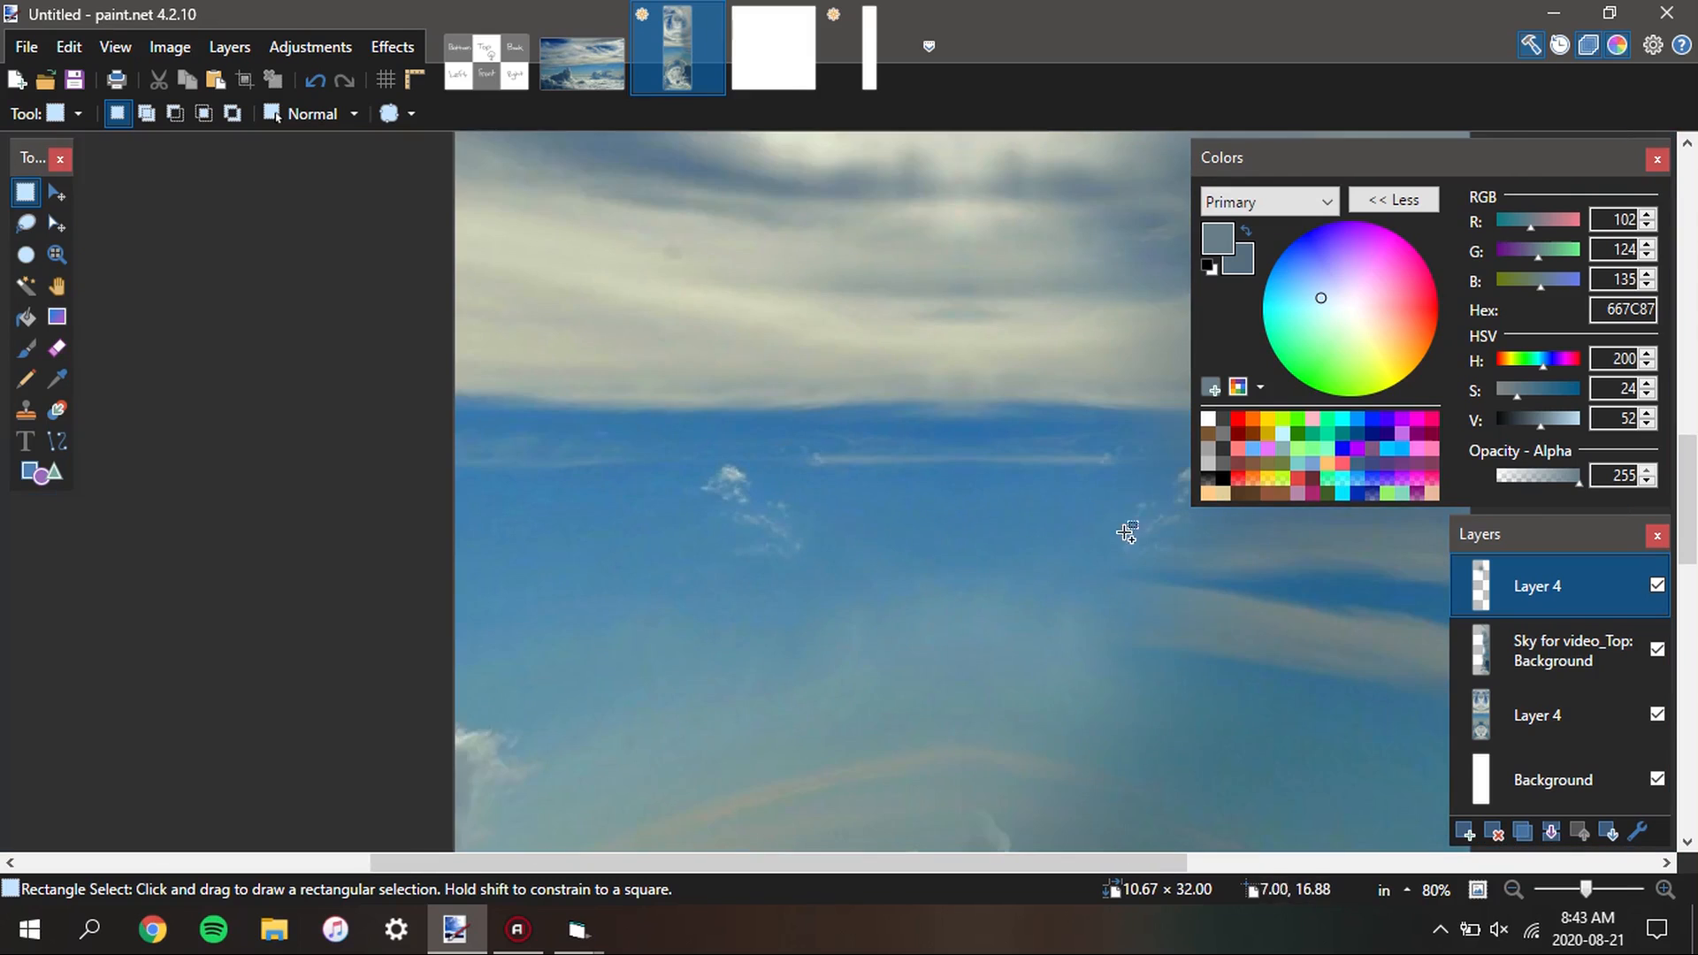
scroll(577, 534, "down", 2)
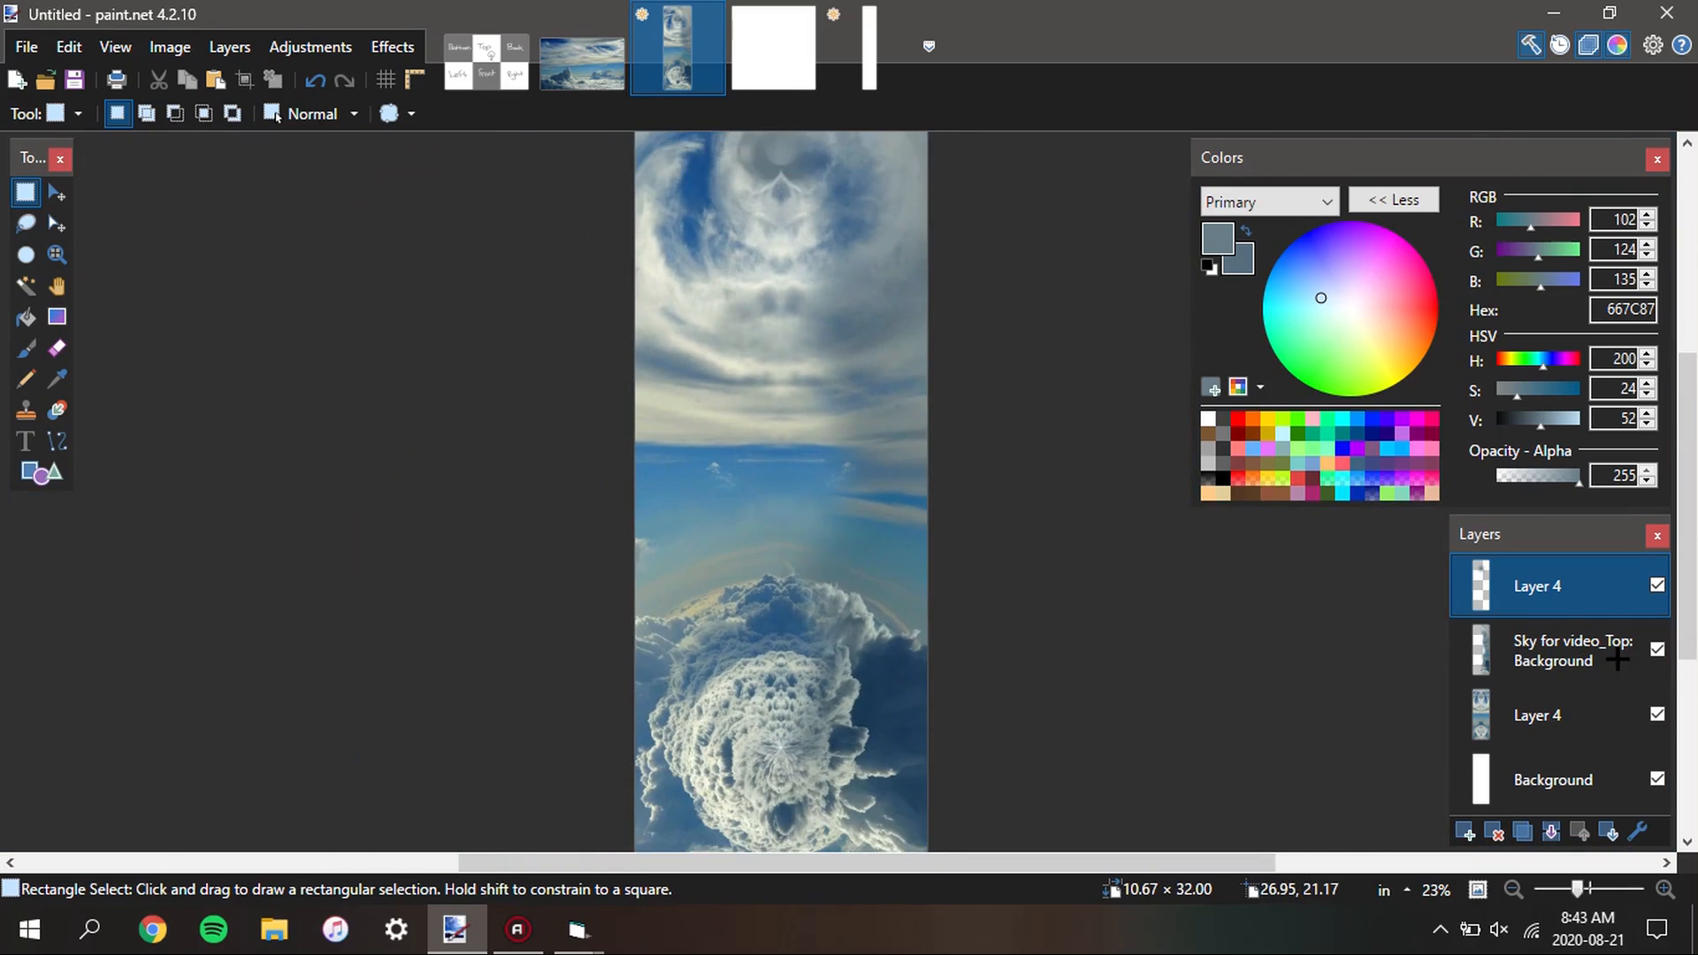
Merge the Sky for video_Top layer and the topmost dab layer down into the lower Layer 4
left_click(1556, 651)
left_click(1548, 585)
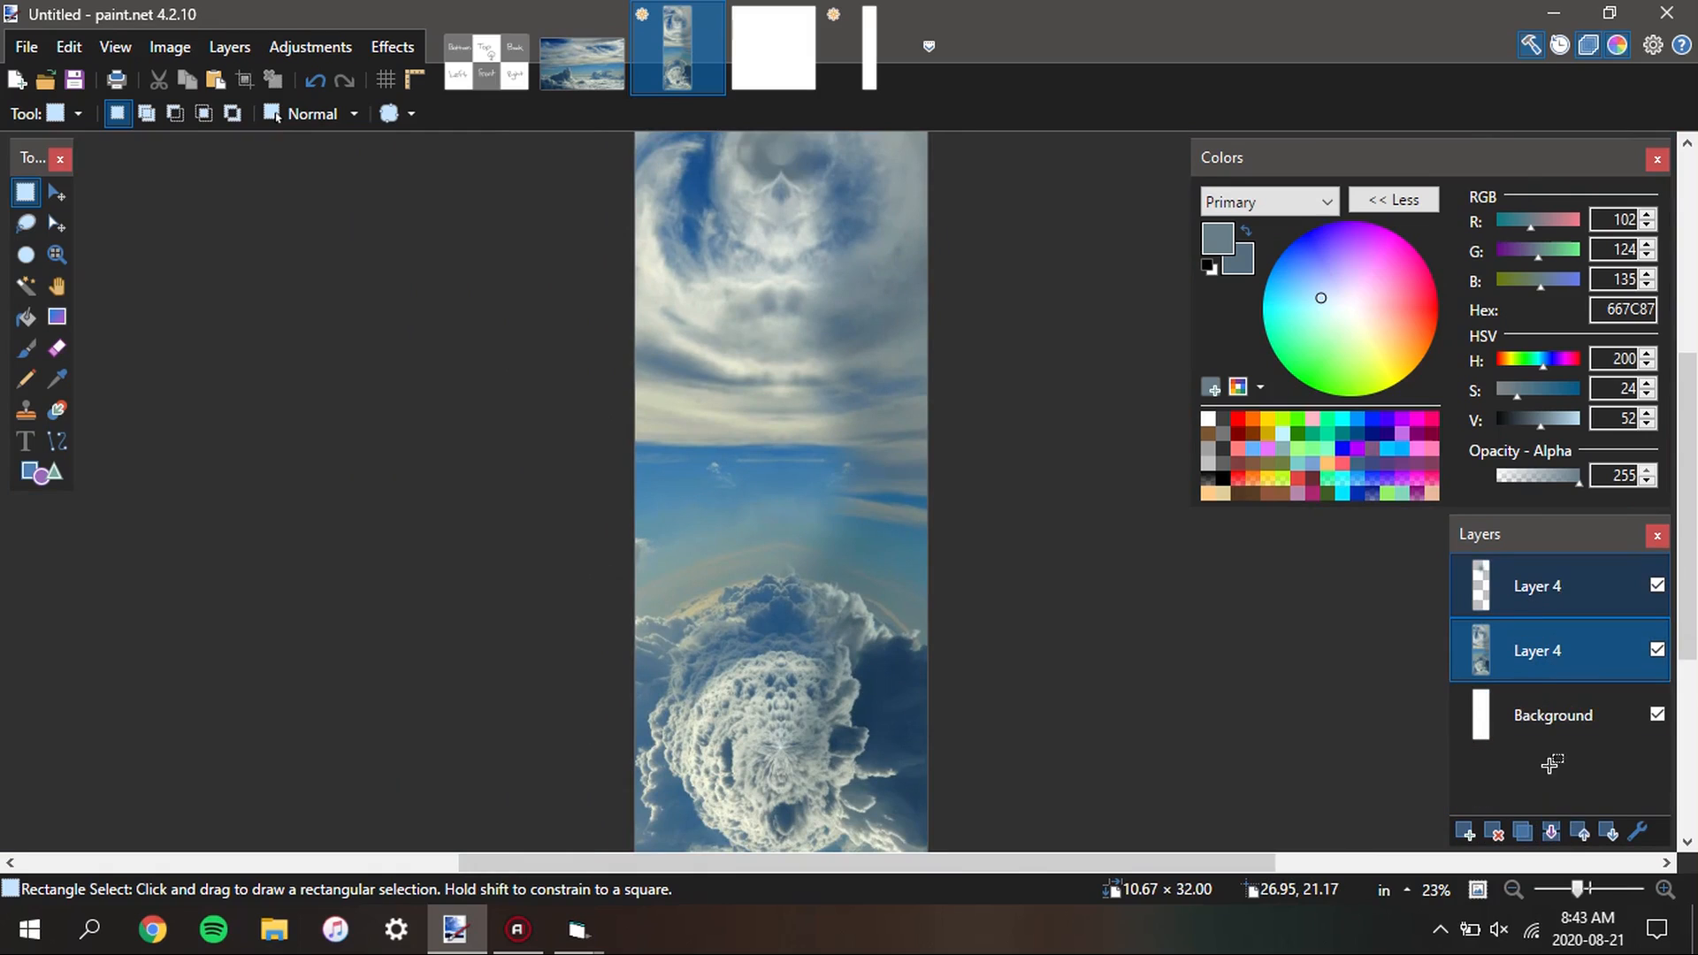
left_click(1551, 831)
scroll(799, 623, "down", 3)
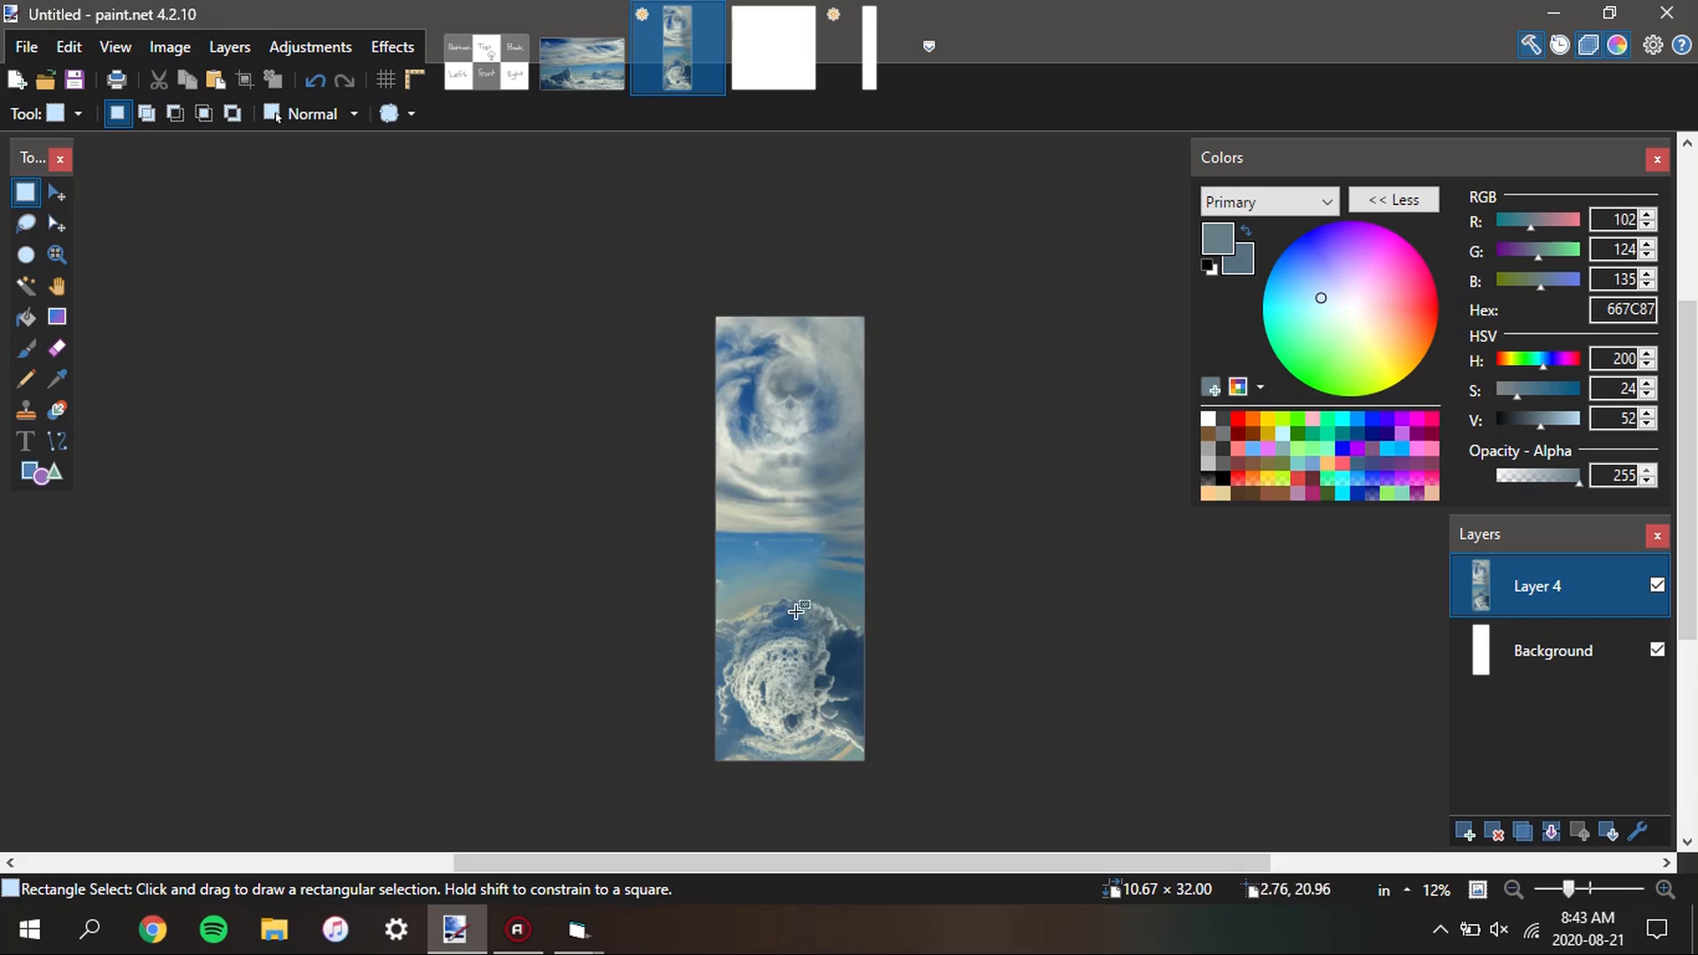
Check the pixel dimensions of the blank white square image without resizing it
left_click(754, 60)
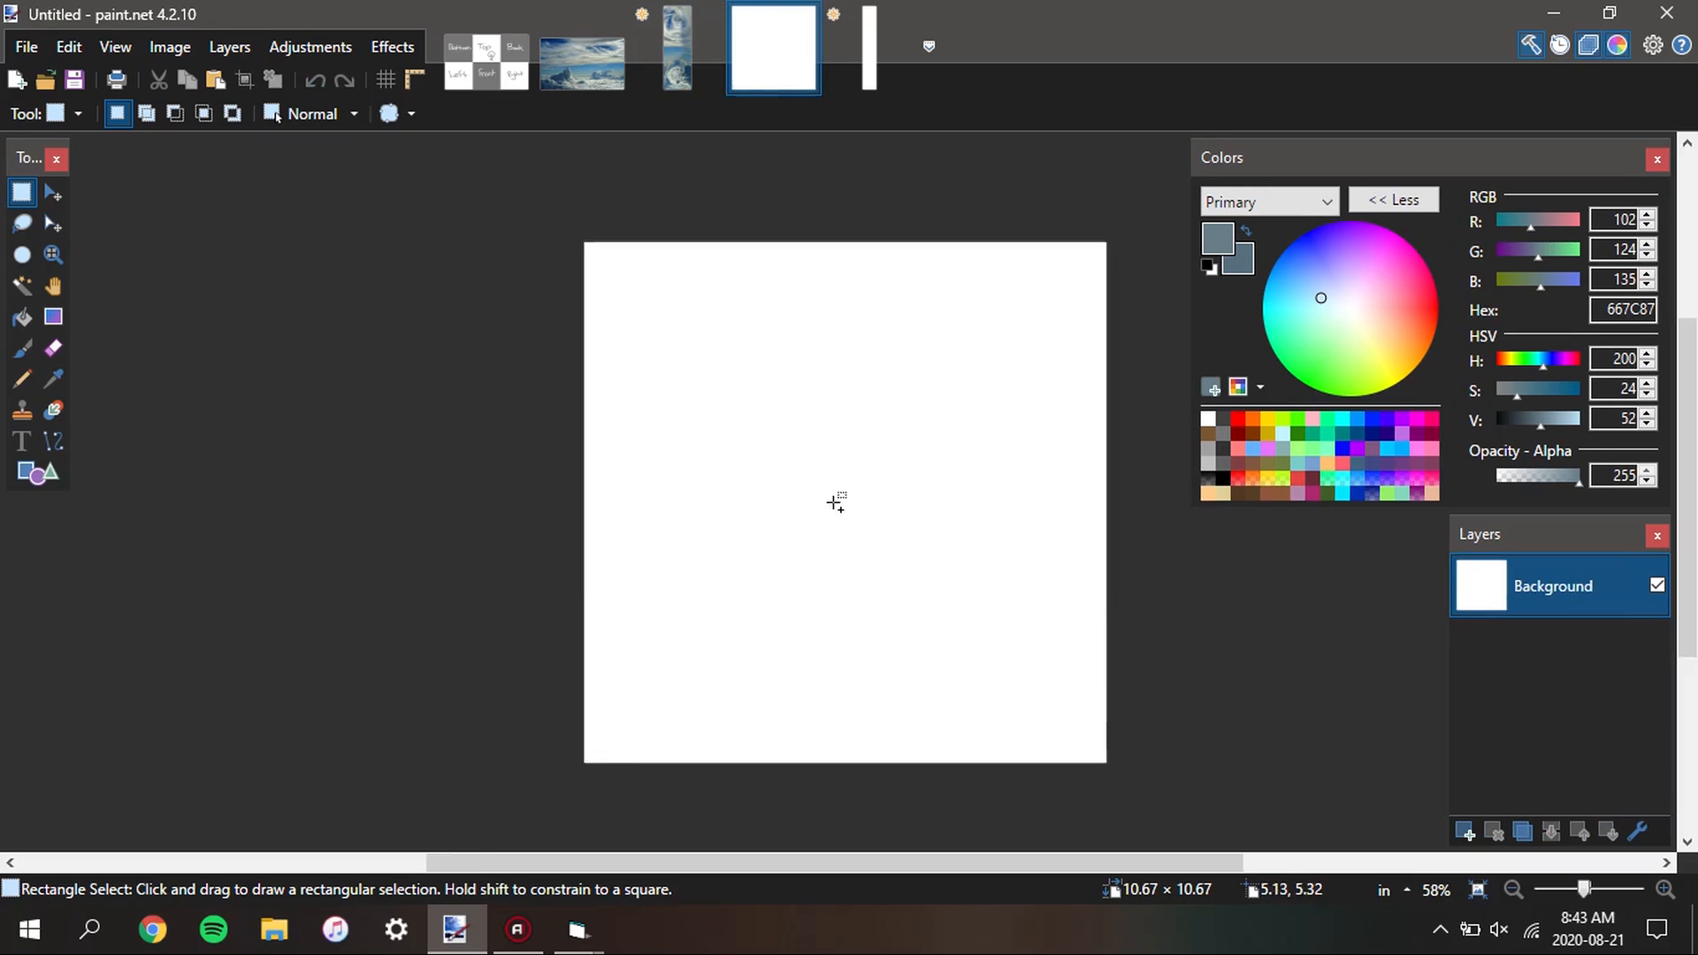
key("ctrl+r")
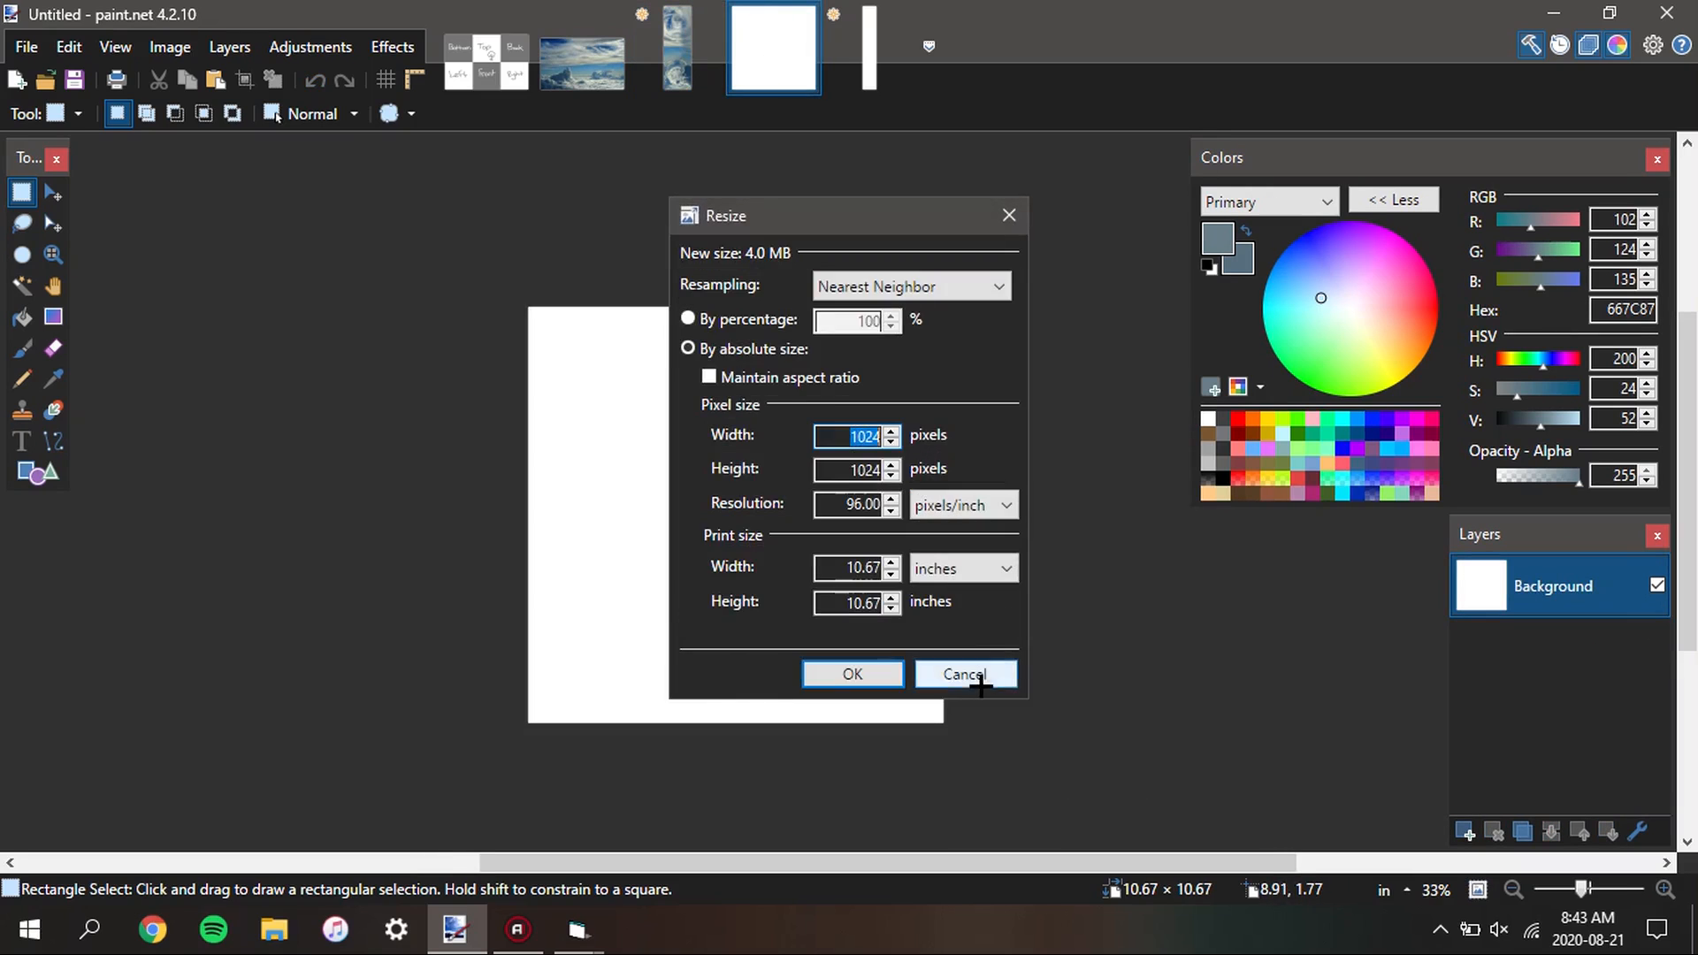
left_click(977, 677)
Select the entire blank white square with the Magic Wand and copy it
key("s")
key("s")
key("s")
left_click(801, 586)
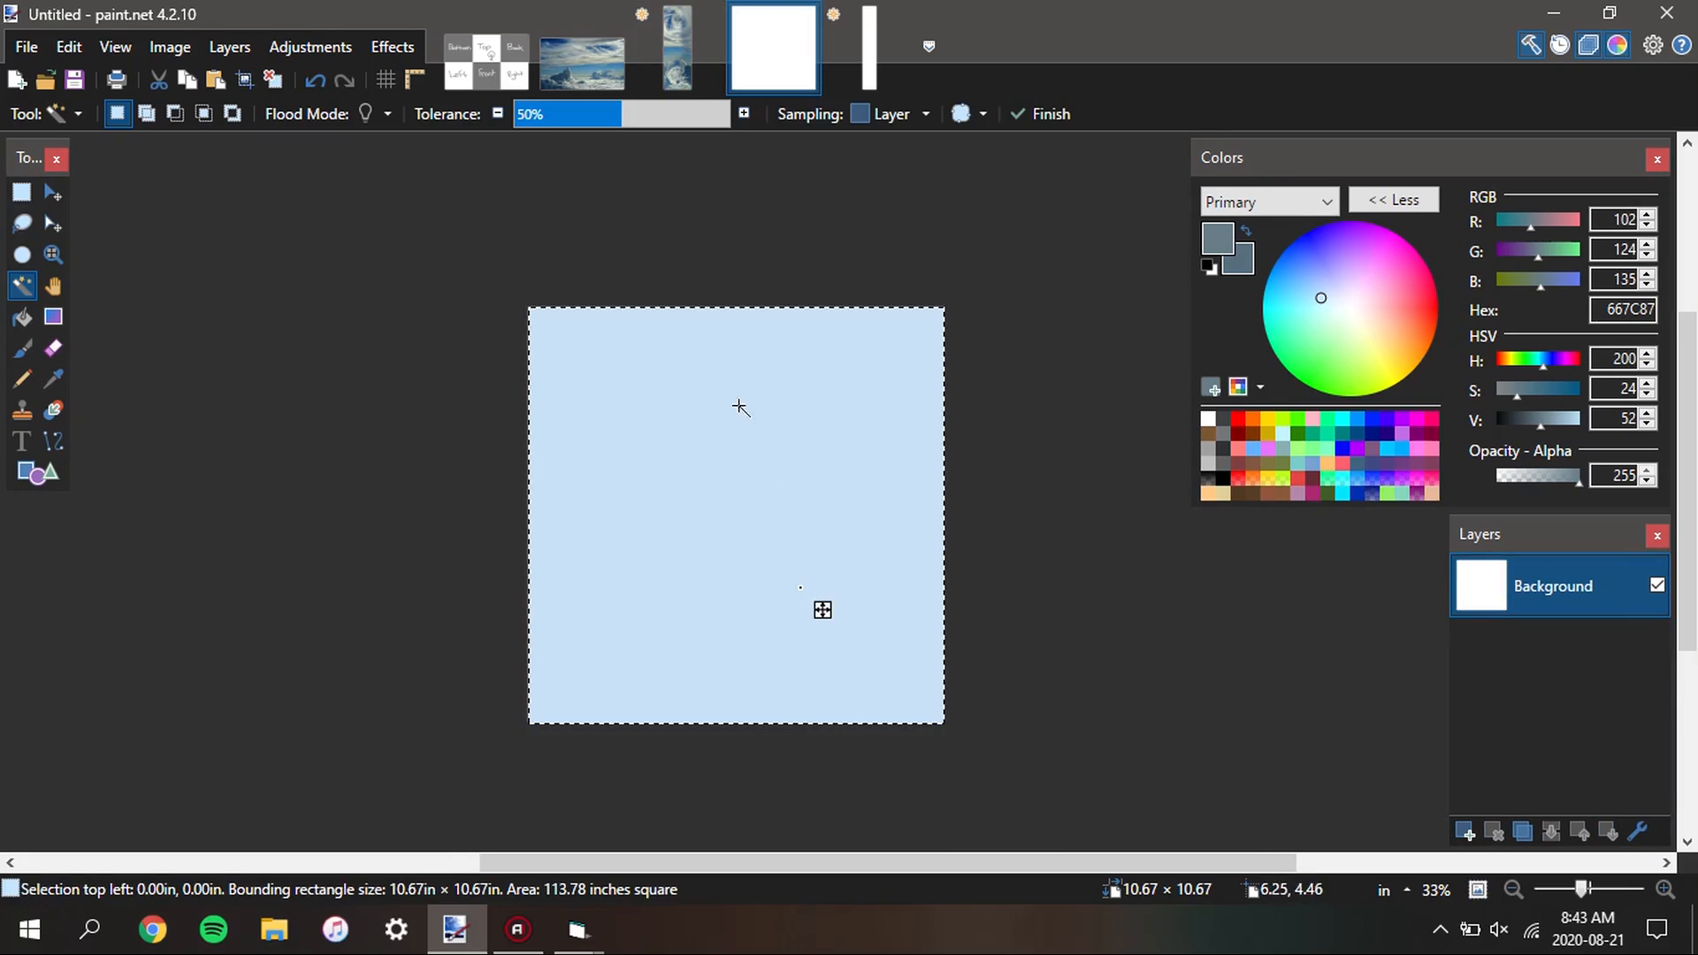
Paste the white square onto a new layer over the upper face of the sky strip and select its area with the Magic Wand
left_click(677, 49)
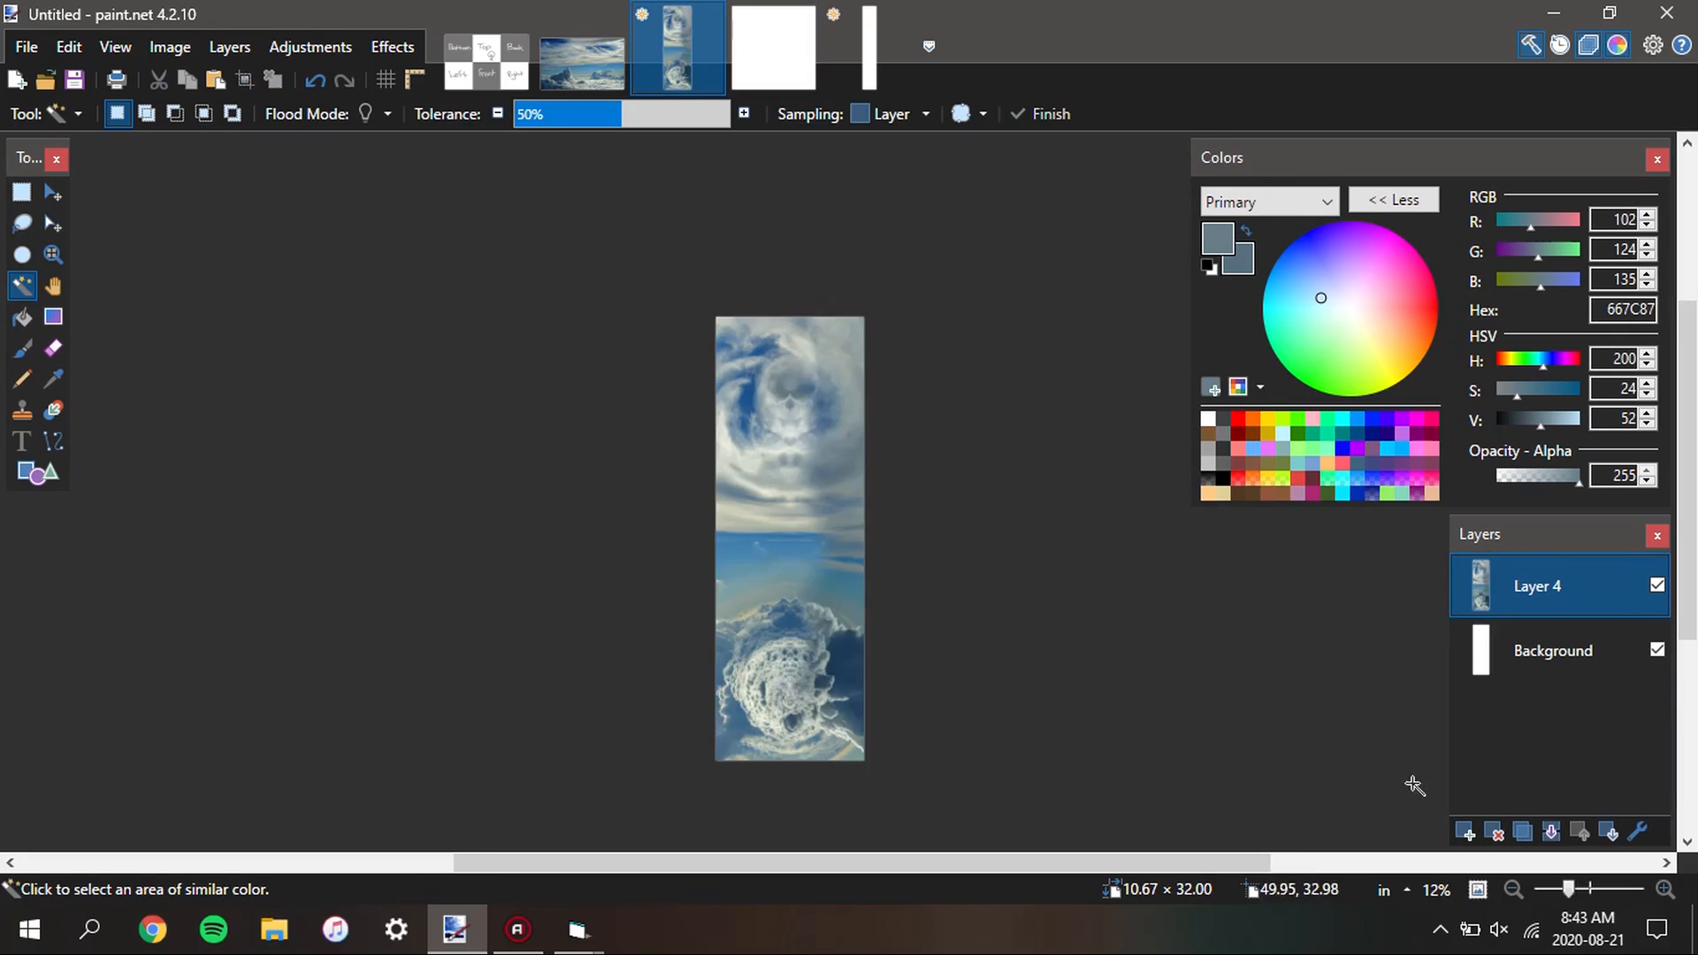
left_click(1465, 831)
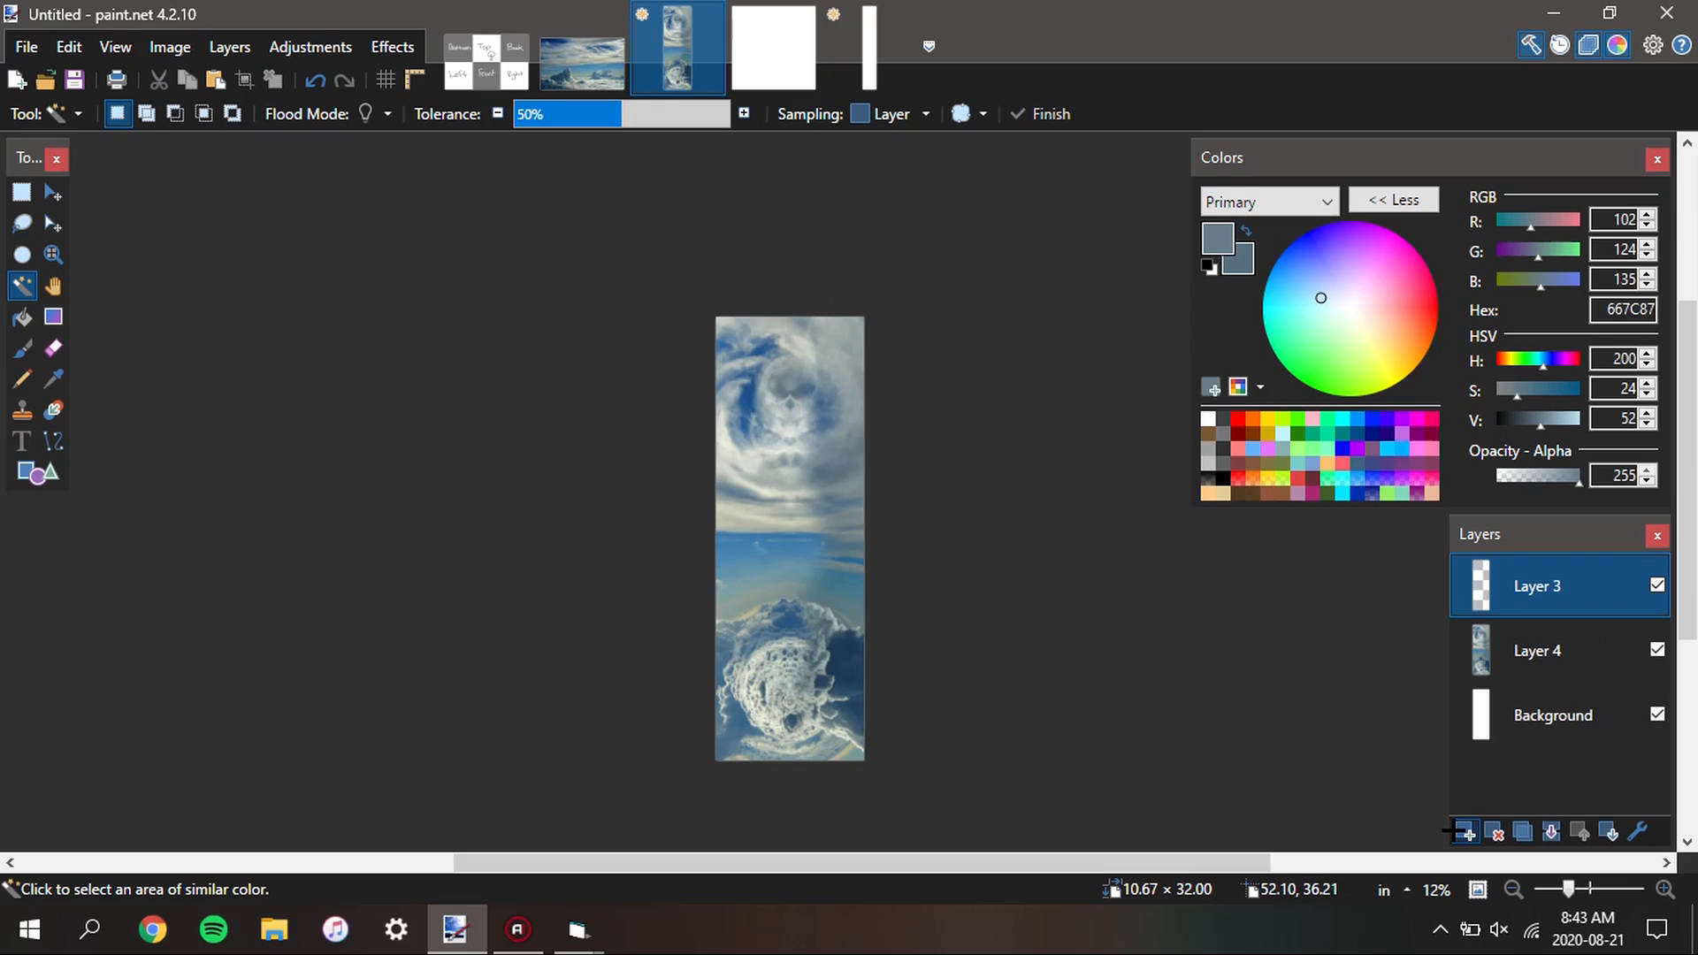
key("ctrl+v")
key("s")
left_click(847, 391)
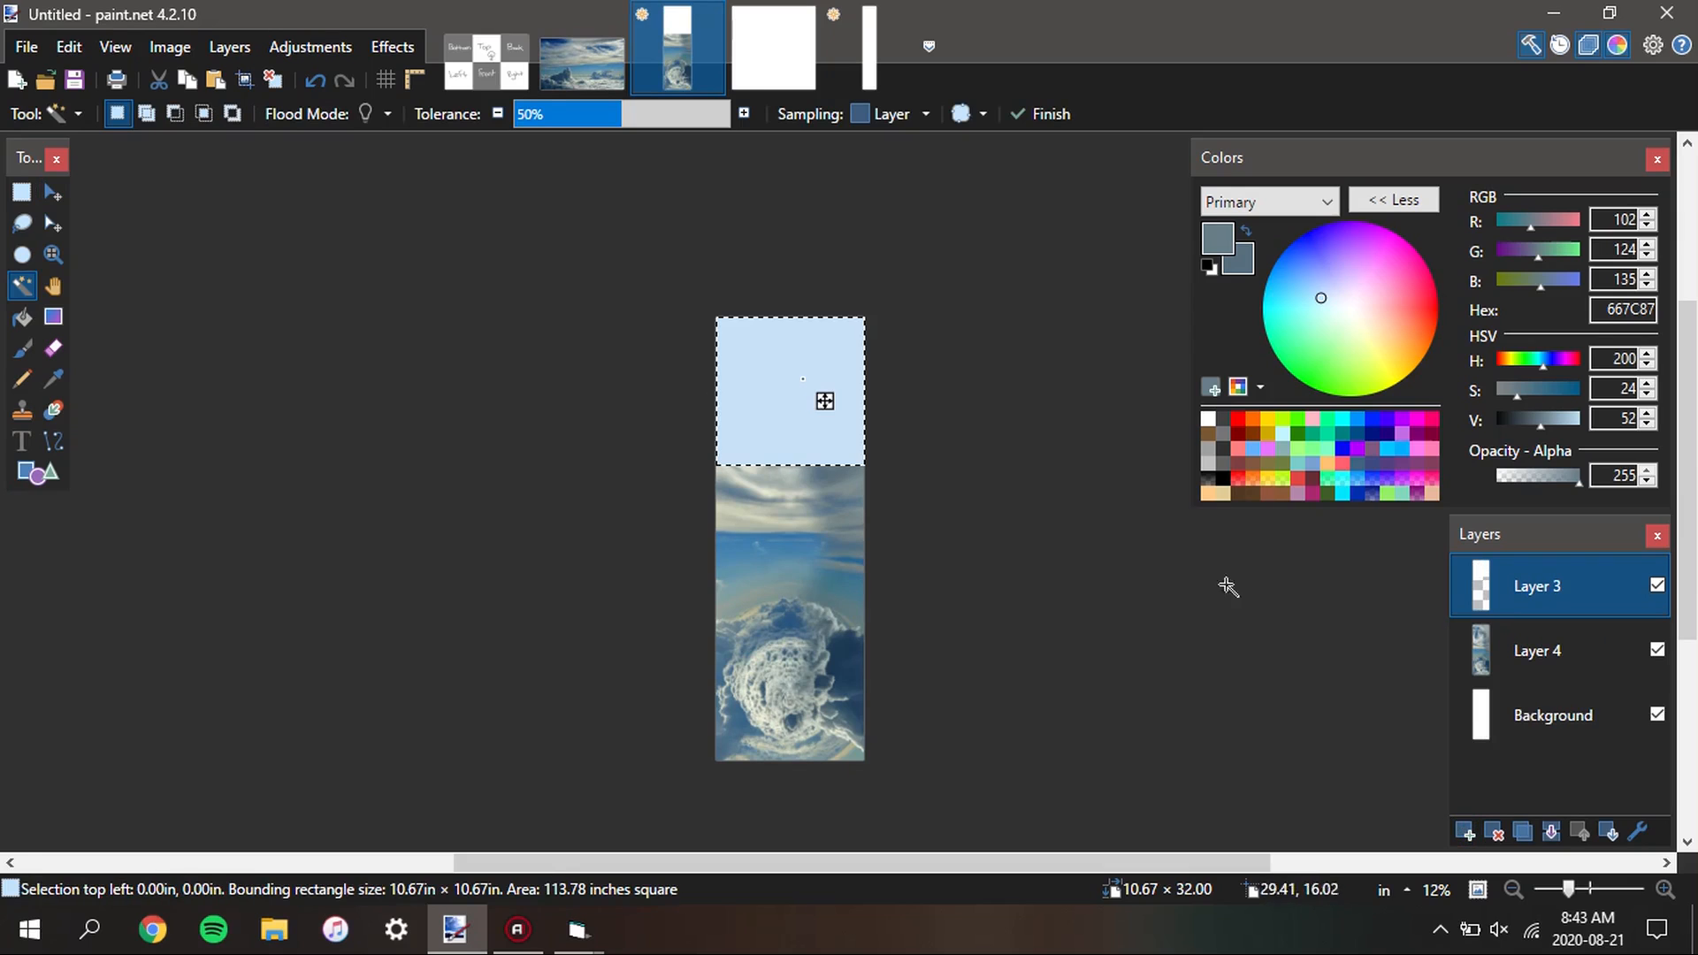
Copy the selected swirl face from Layer 4 and paste it roughly over the Top cell of the sky template
left_click(1548, 651)
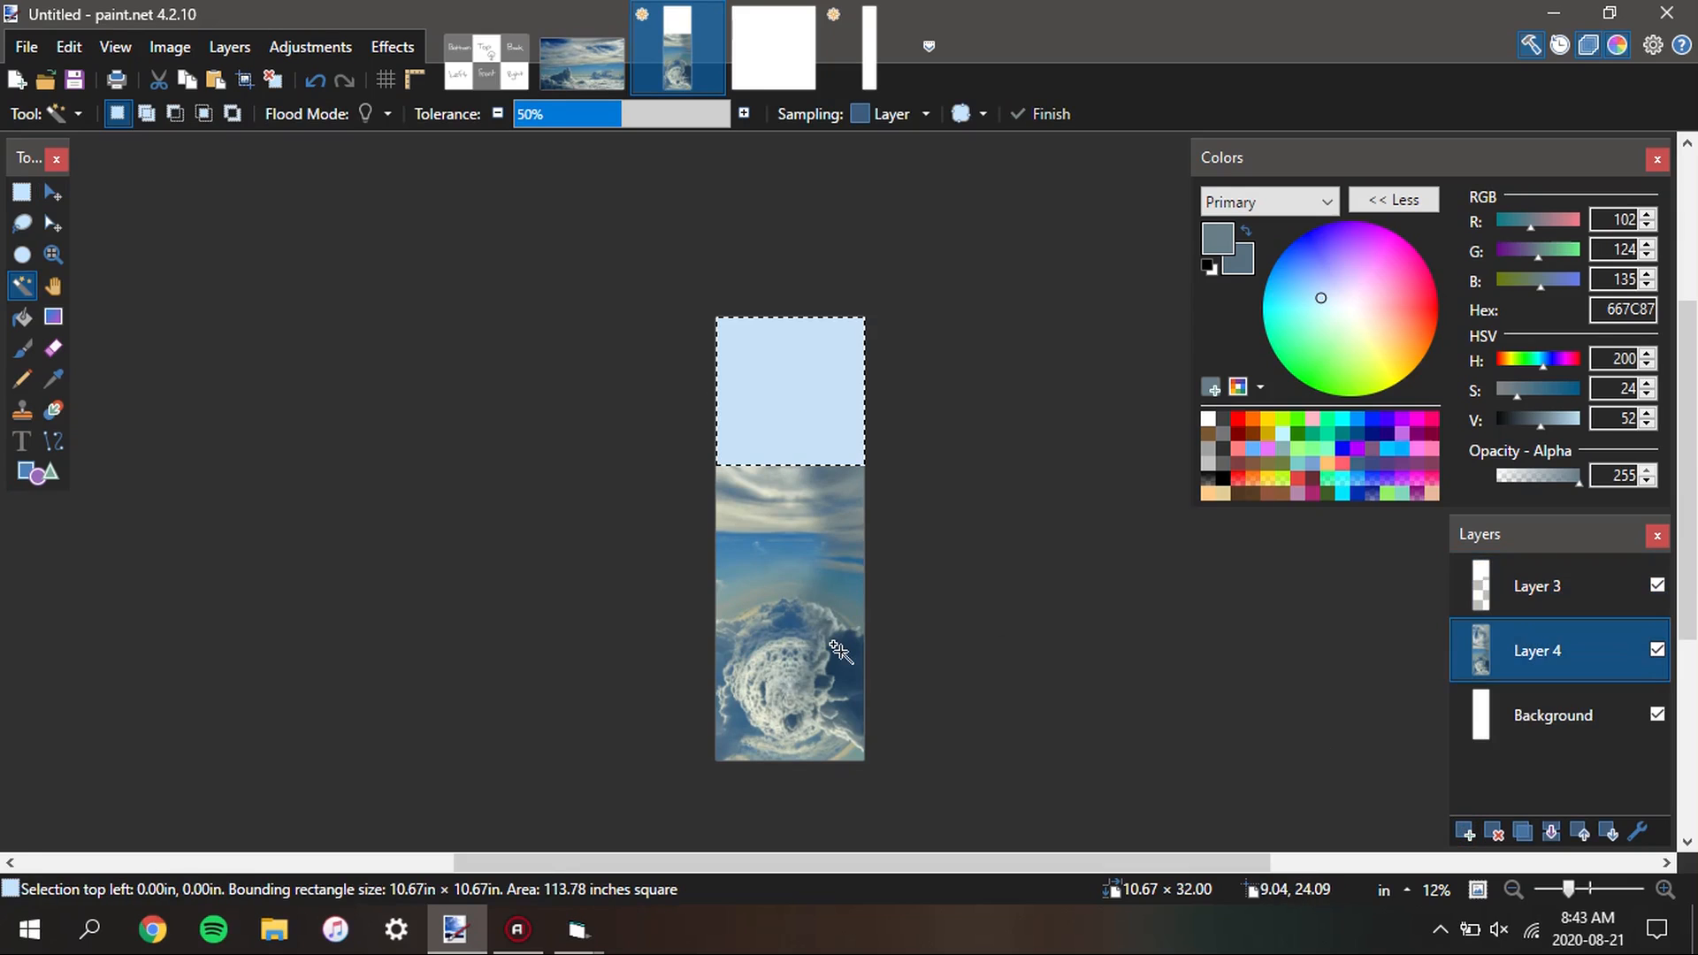
left_click(495, 71)
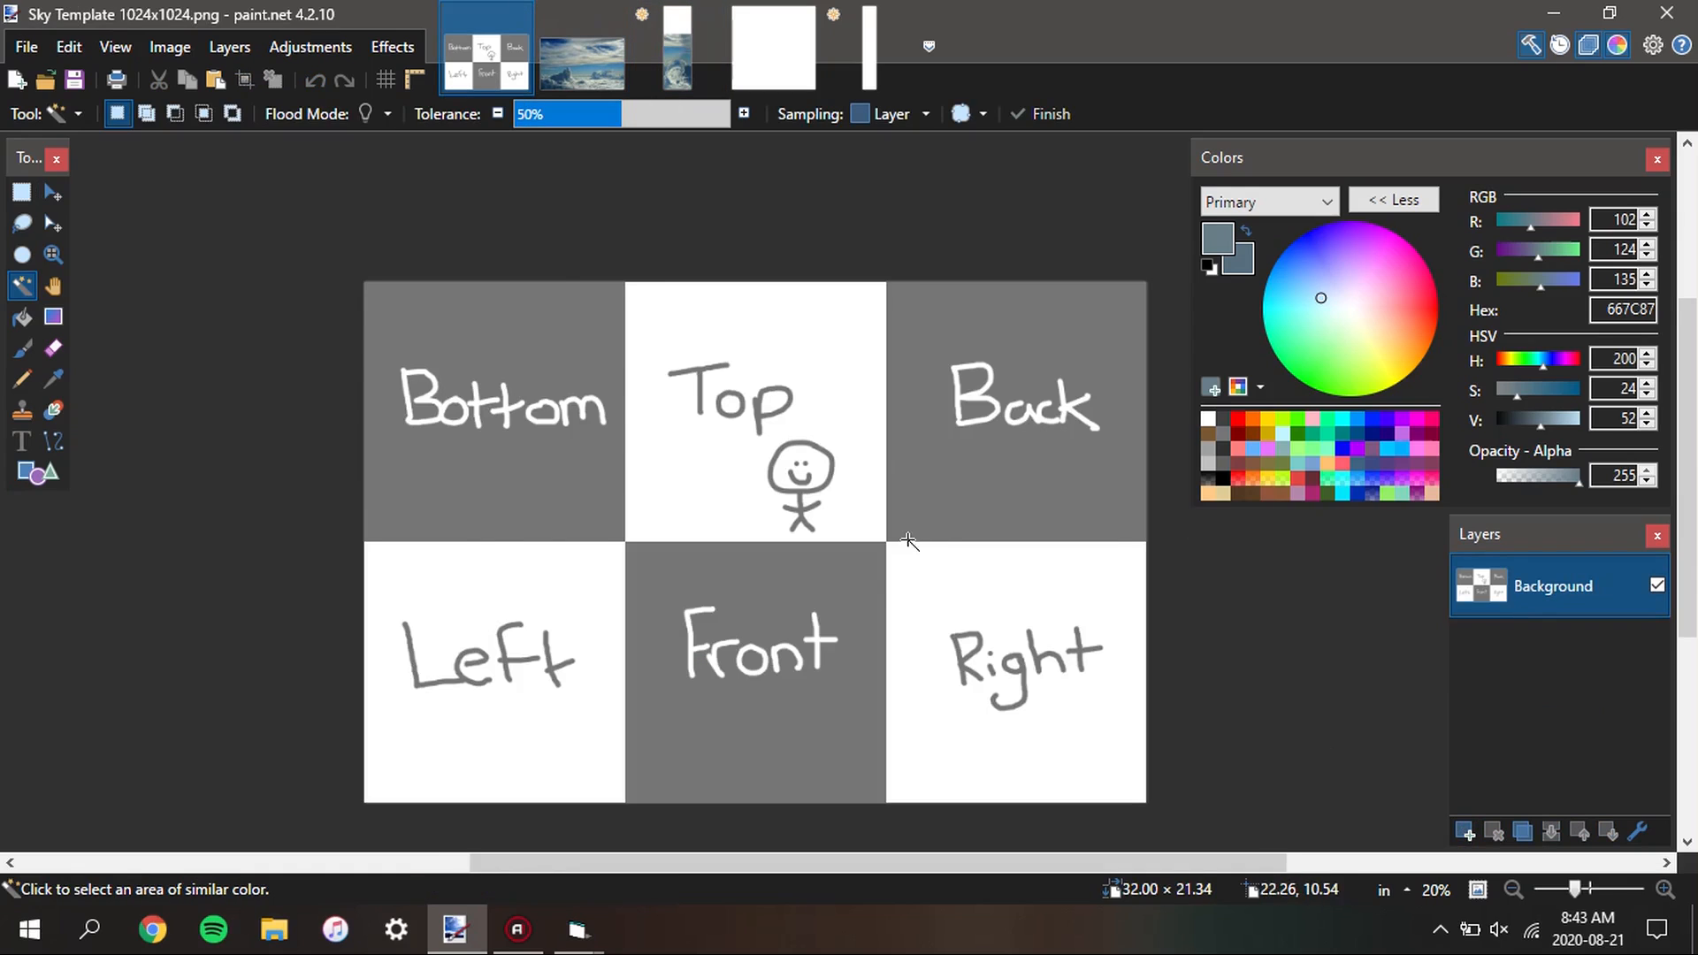
key("ctrl+v")
left_click_drag(591, 504, 811, 489)
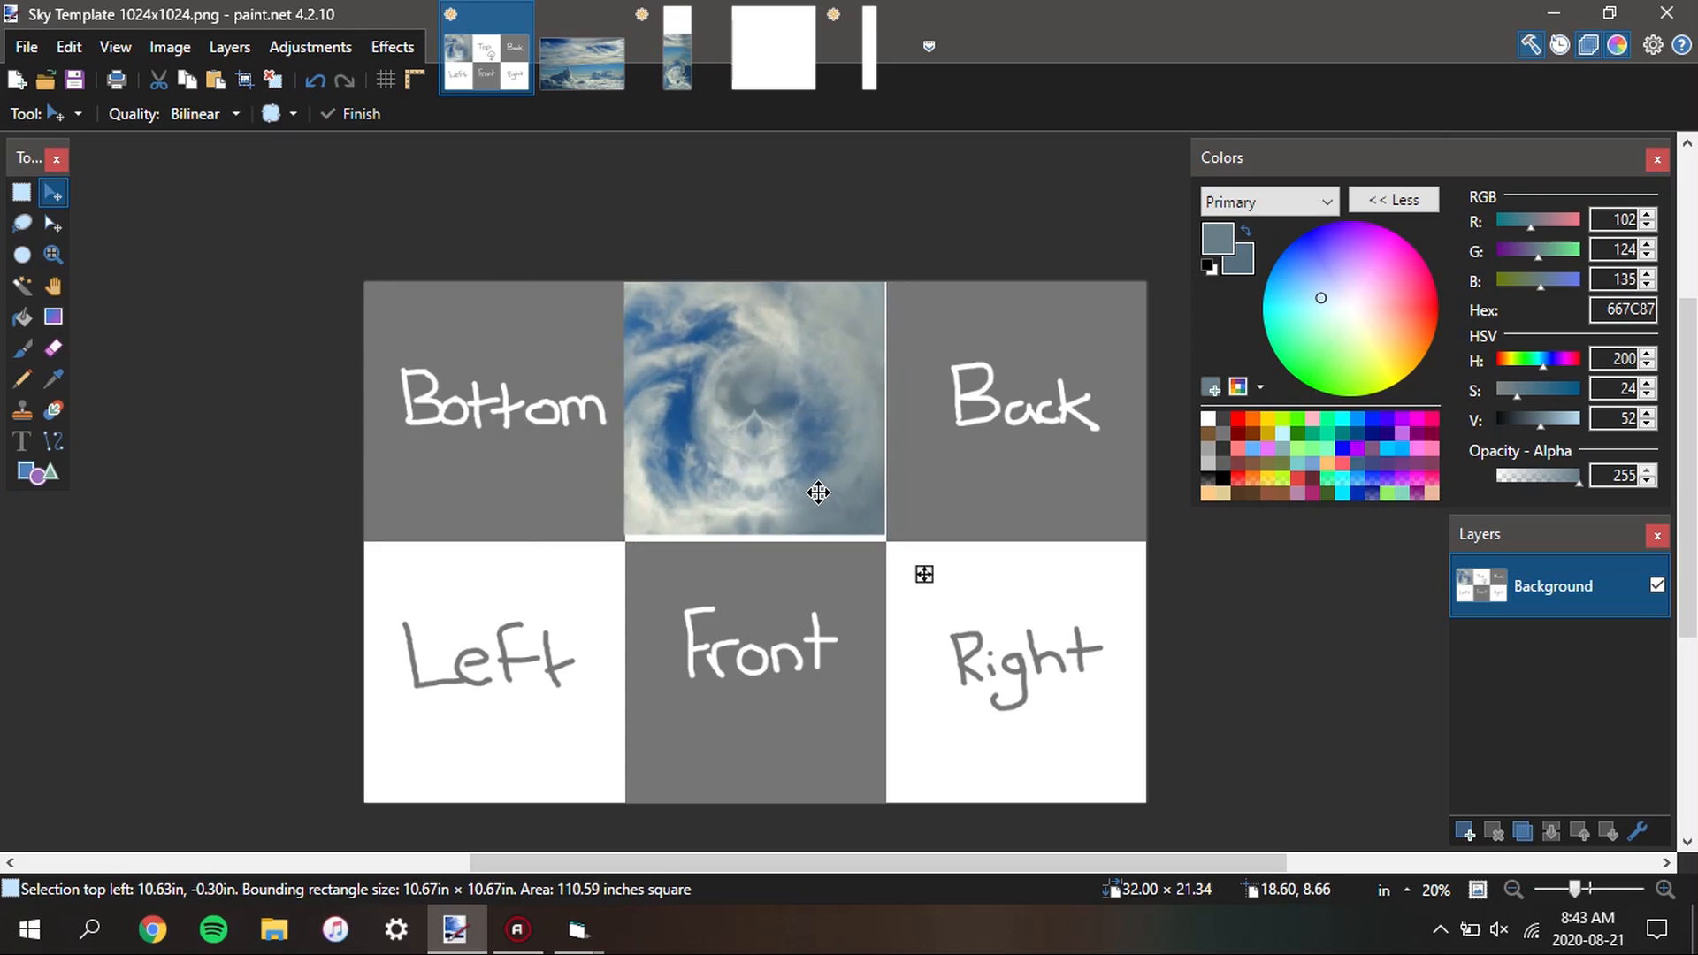
Align the pasted swirl face exactly with the Top cell's edges, with its upper corner at 10.67 in, 0.00 in, and deselect it
scroll(900, 530, "up", 3)
scroll(899, 530, "up", 6)
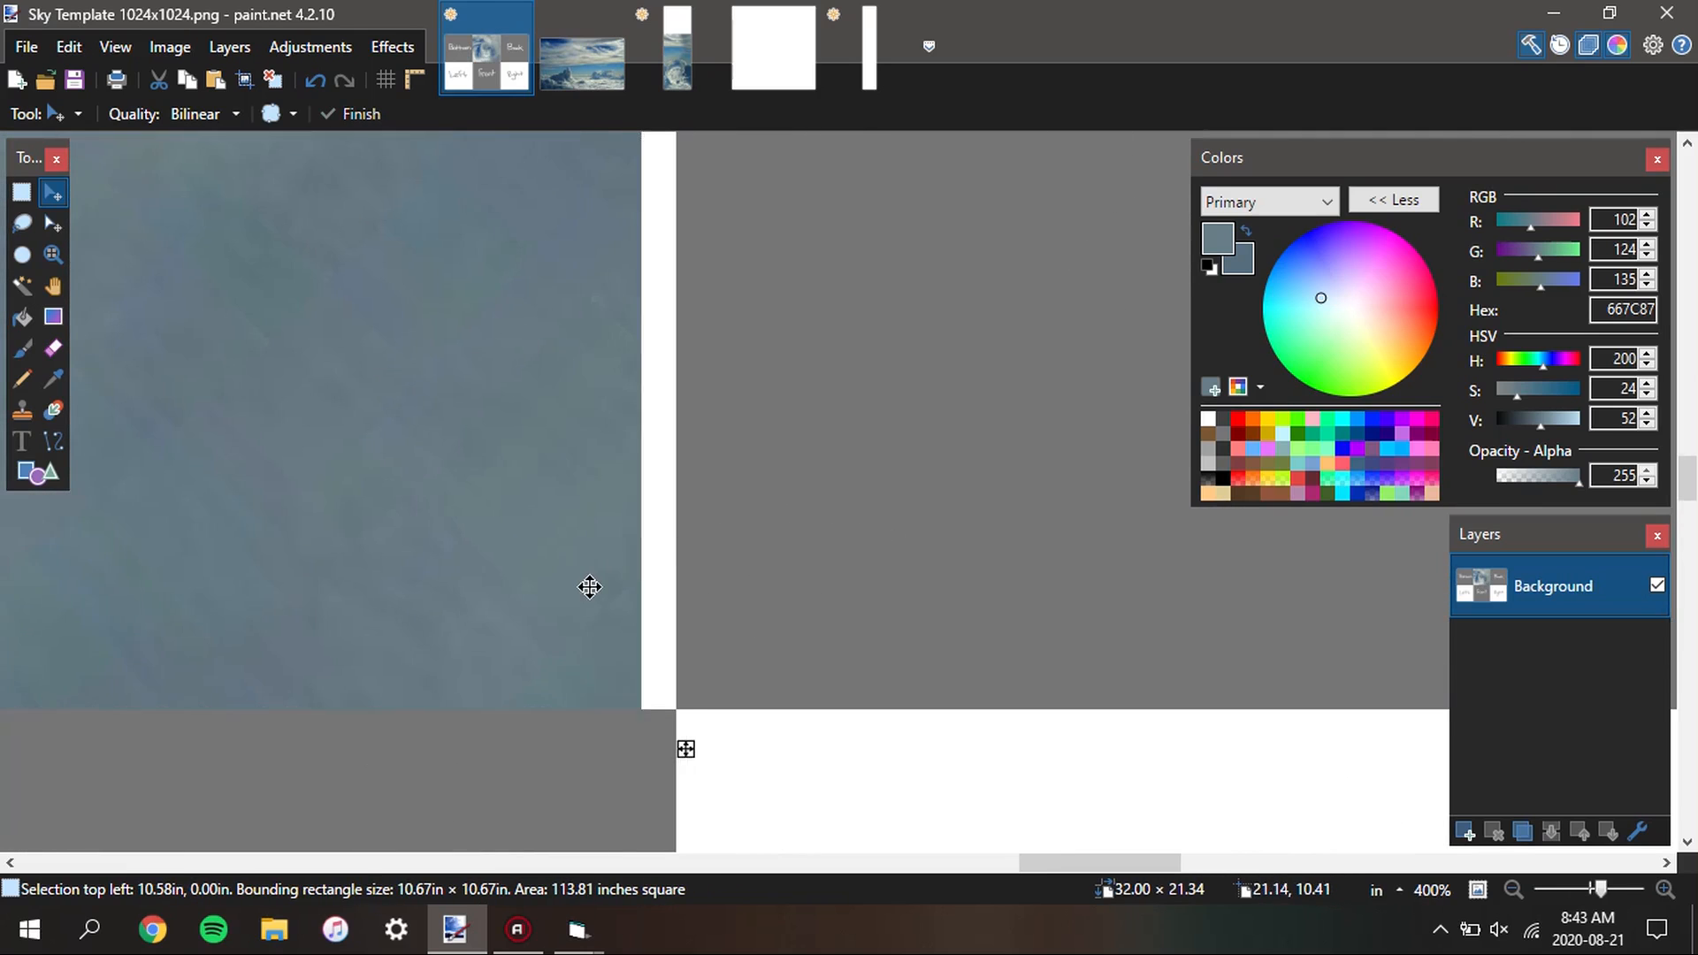
left_click_drag(587, 583, 610, 580)
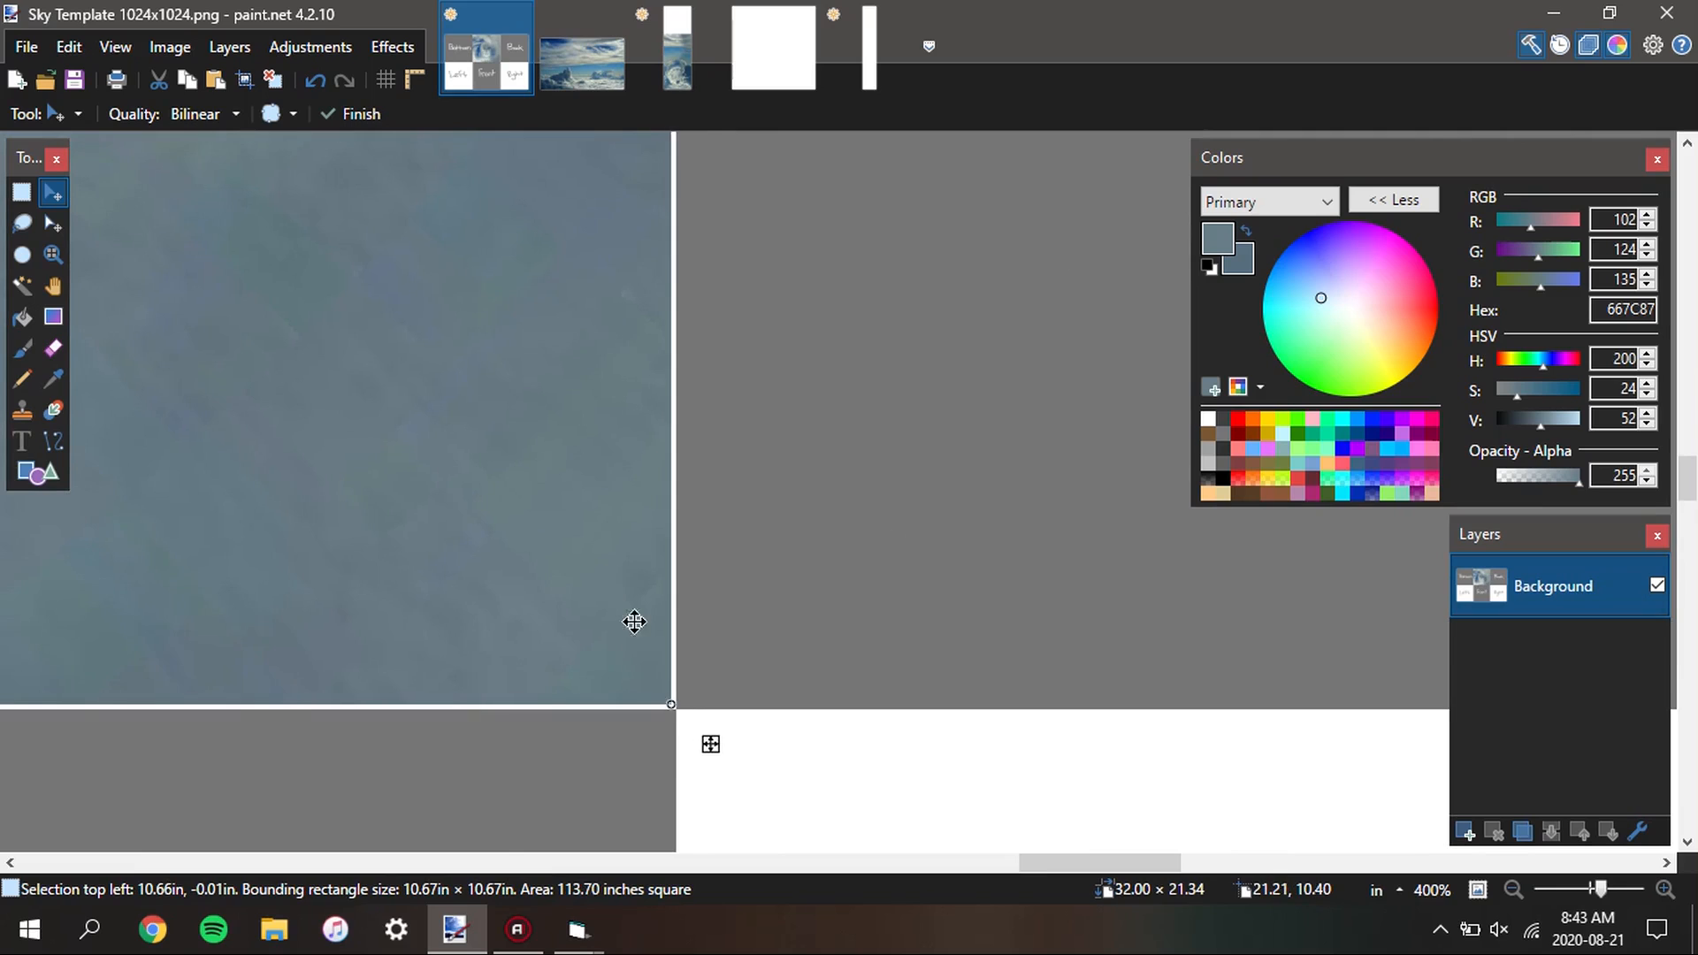
scroll(674, 719, "up", 8)
key("Down")
key("Right")
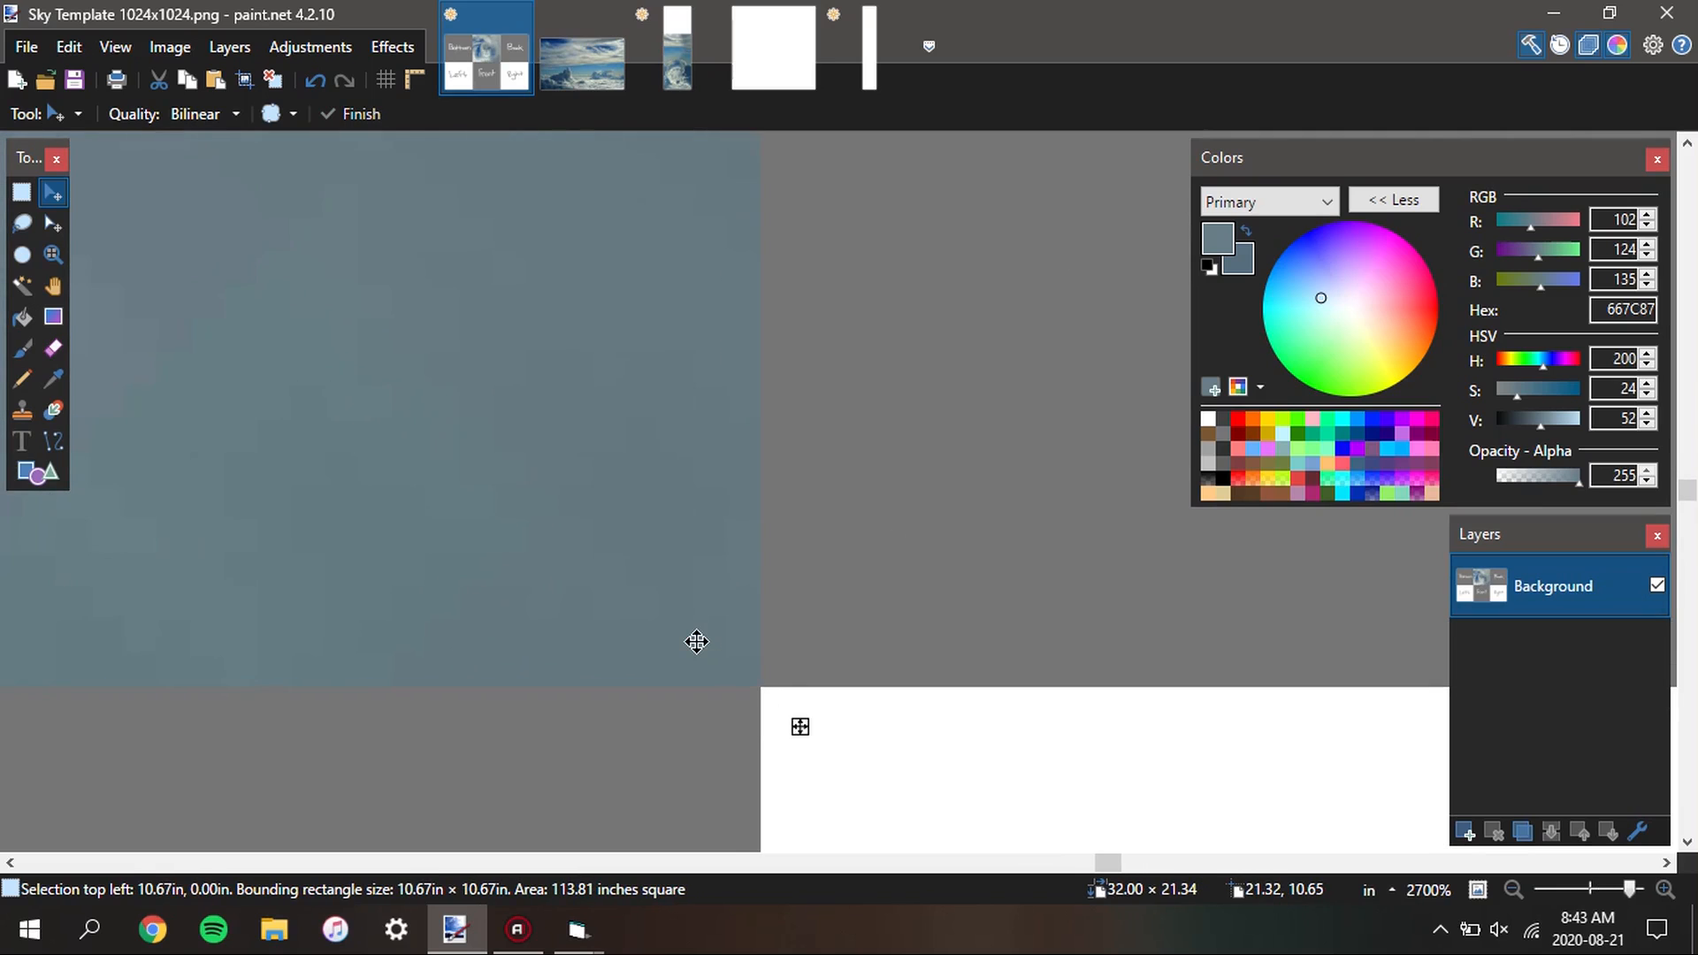
scroll(708, 580, "down", 14)
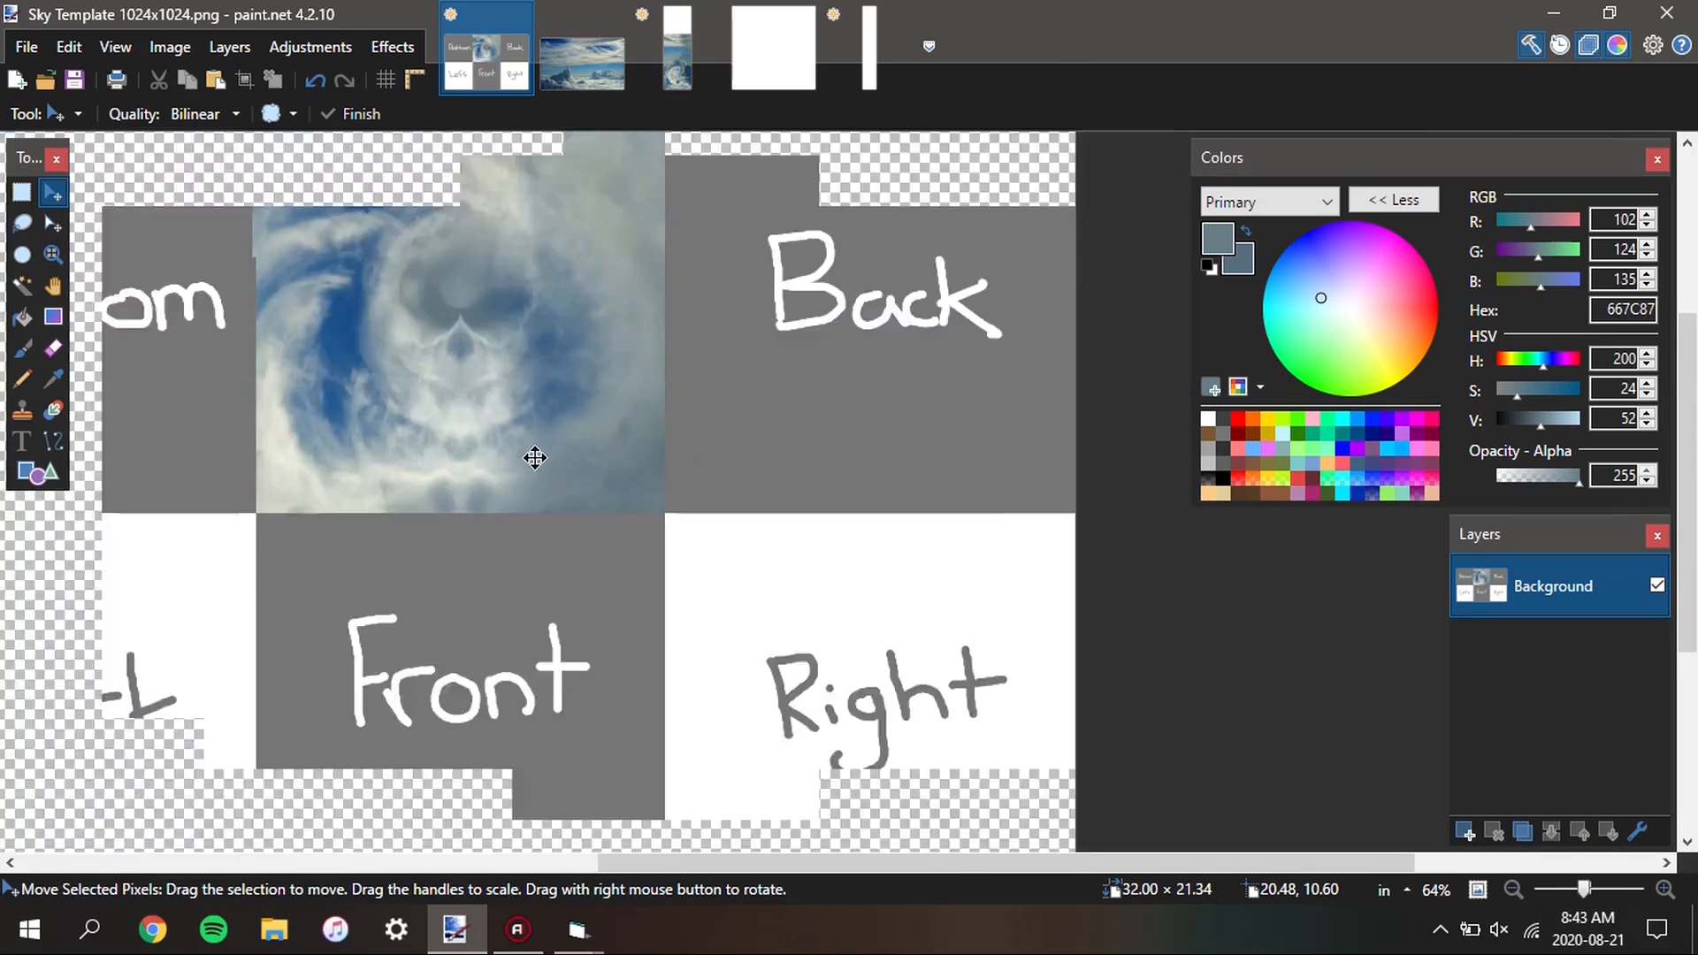
Deselect the sky strip, duplicate Layer 3 and flip the duplicate horizontally and vertically so its white square covers the lowest face
scroll(535, 457, "down", 6)
left_click(682, 67)
scroll(896, 437, "left", 1)
key("s")
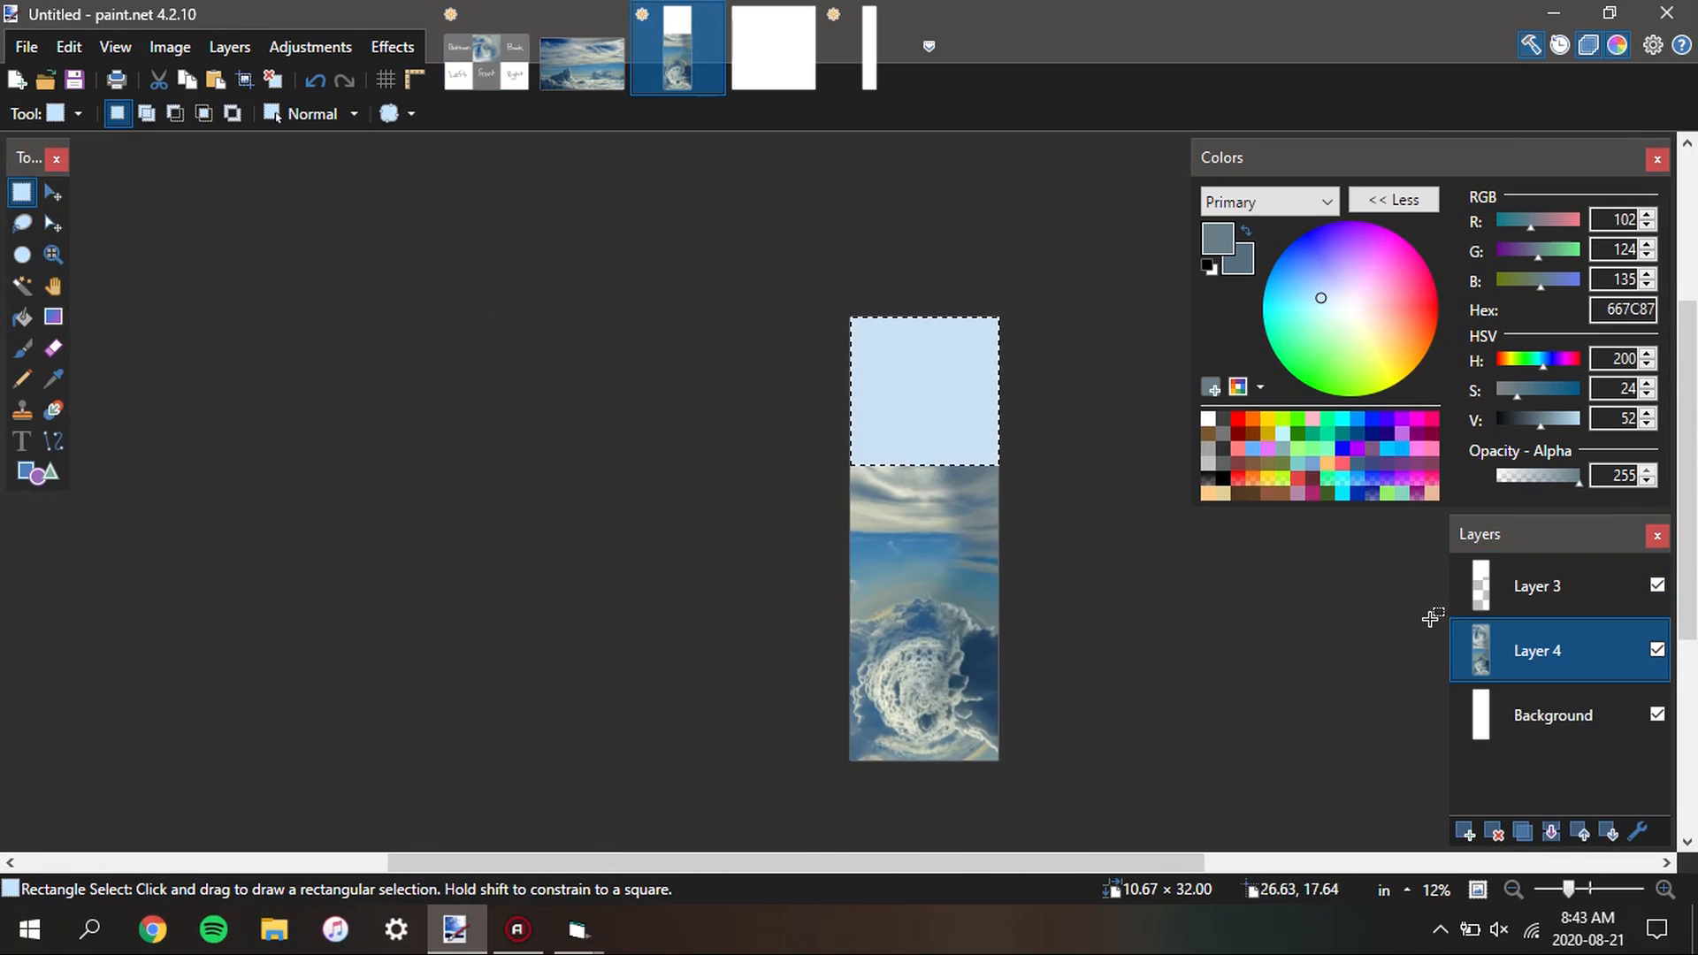
left_click(1161, 559)
left_click(1547, 586)
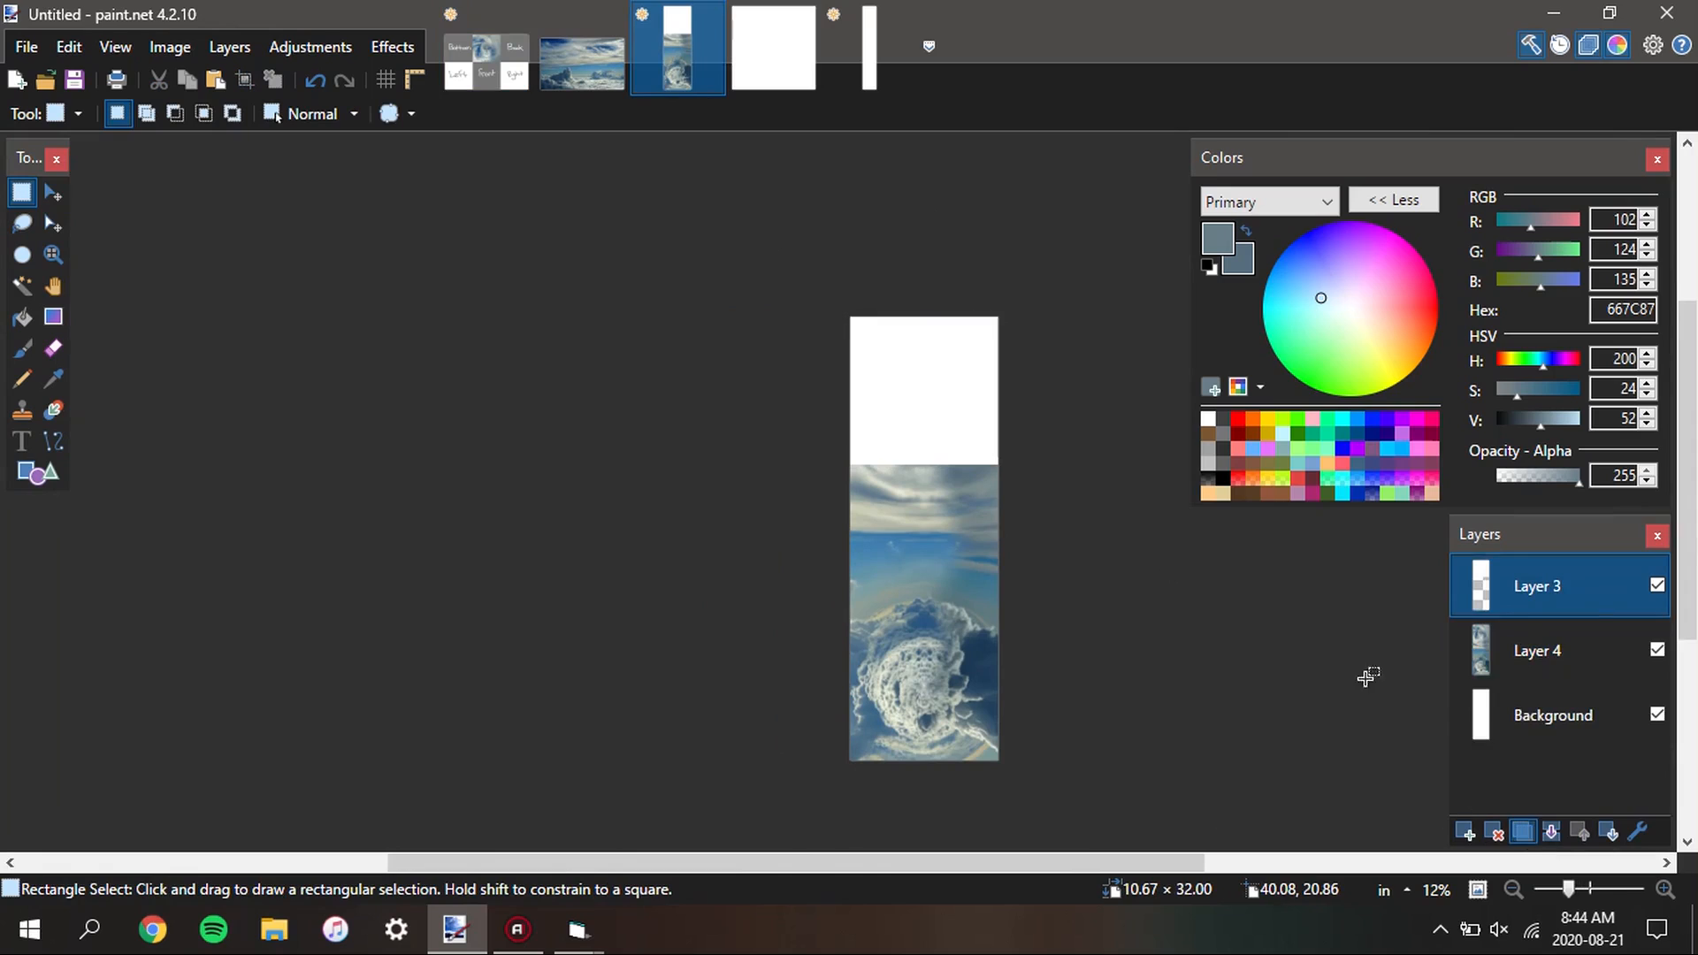
key("ctrl+shift+d")
left_click(229, 46)
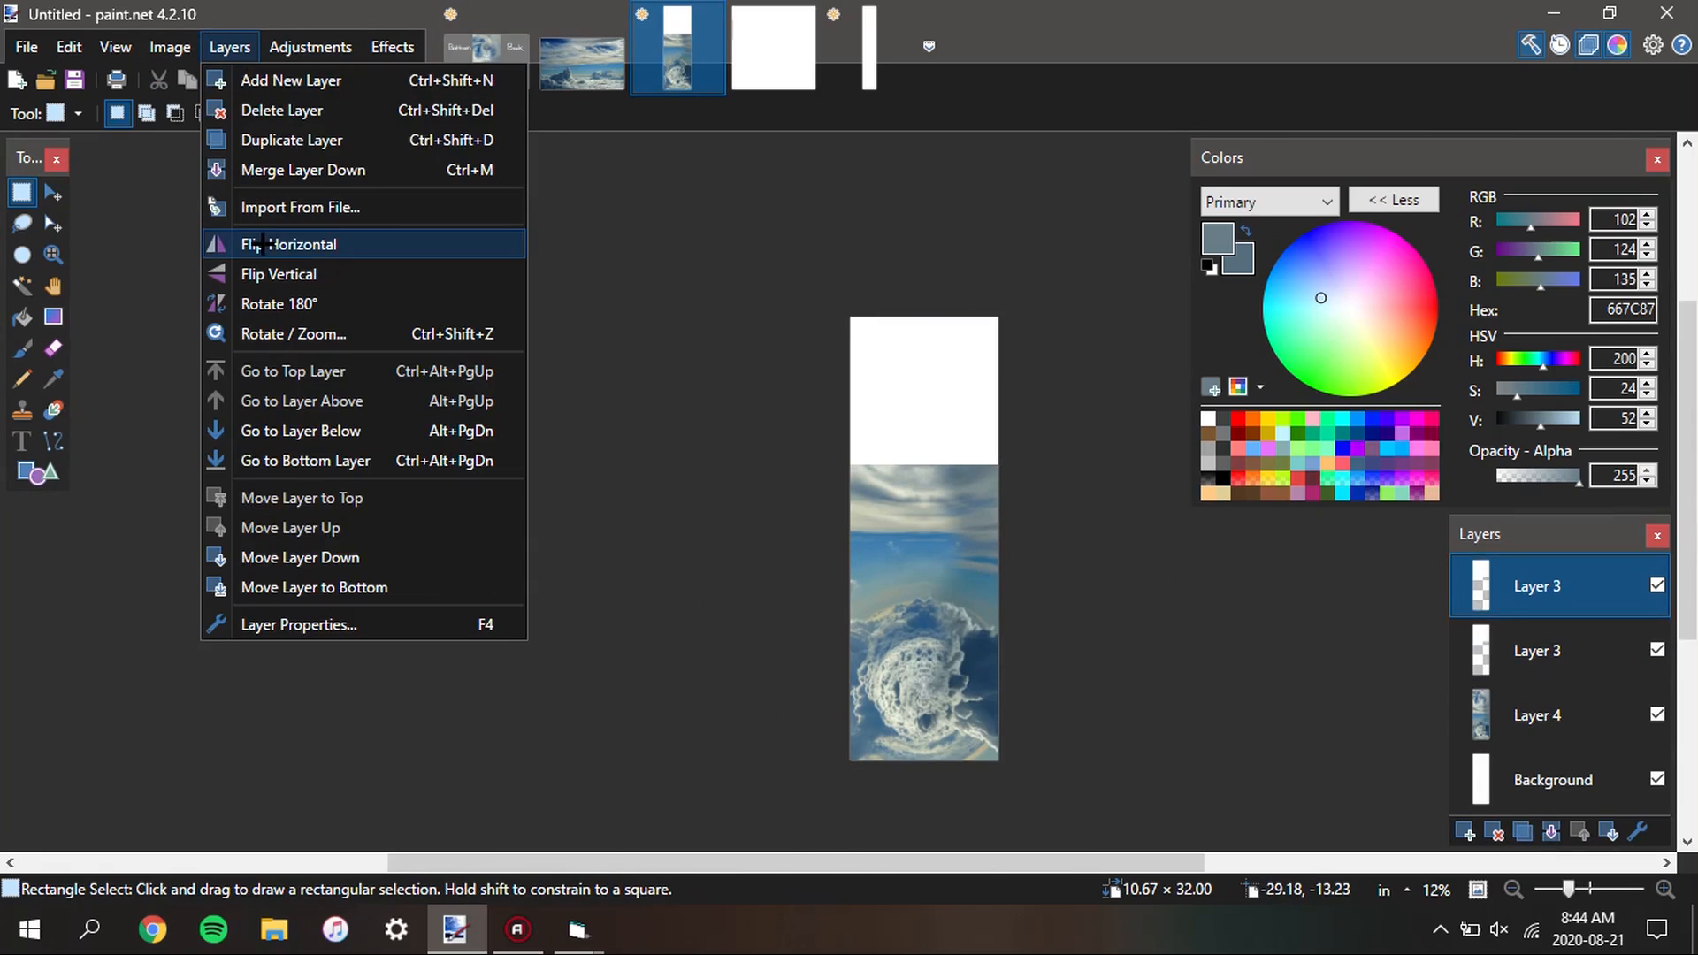
left_click(265, 237)
left_click(229, 46)
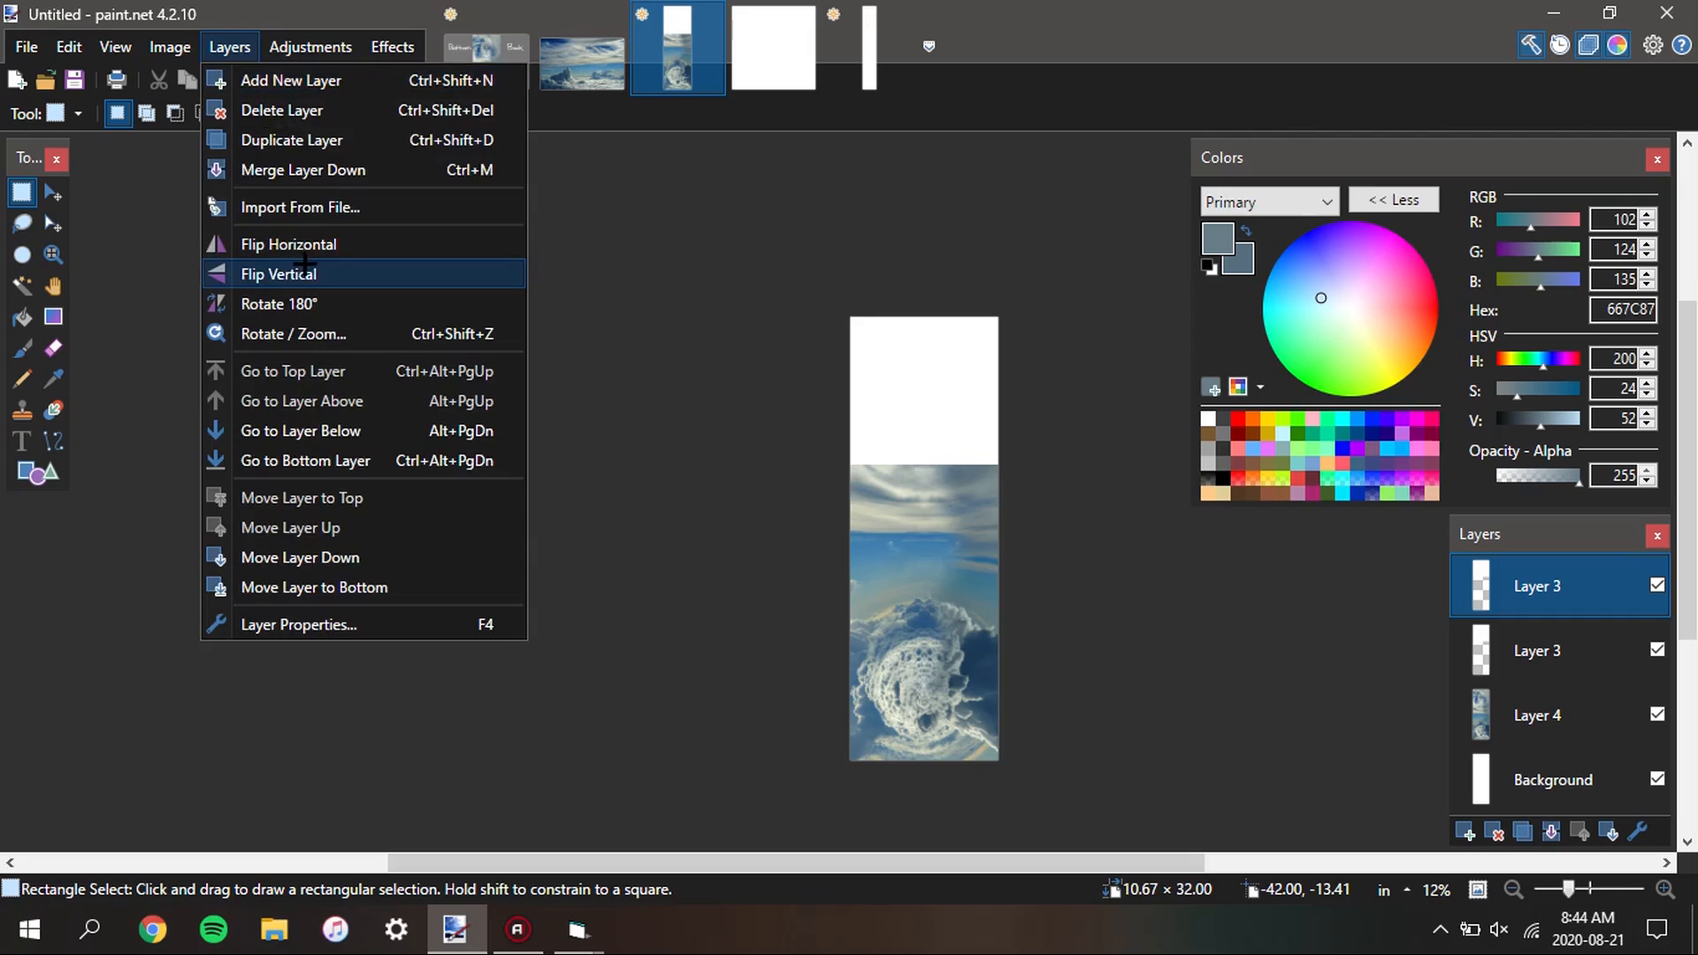
left_click(292, 269)
Select the lowest face with the Magic Wand, copy it from Layer 4 and paste it roughly over the template's Bottom cell
key("s")
key("s")
key("s")
left_click(952, 669)
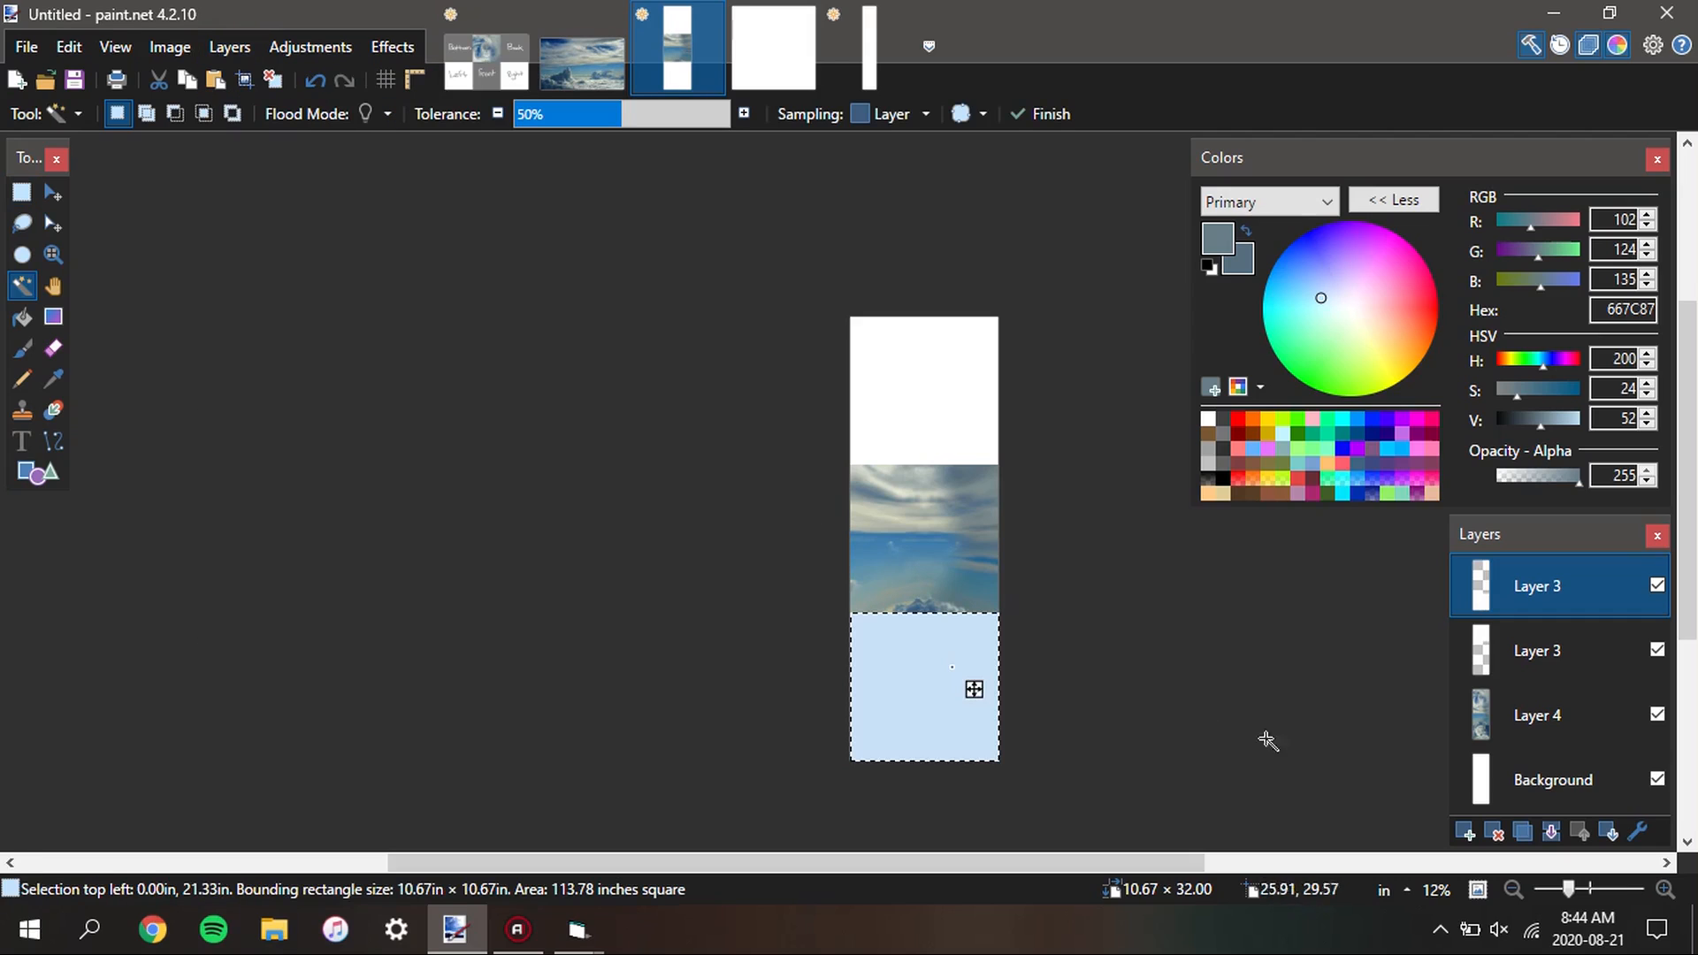
left_click(1537, 714)
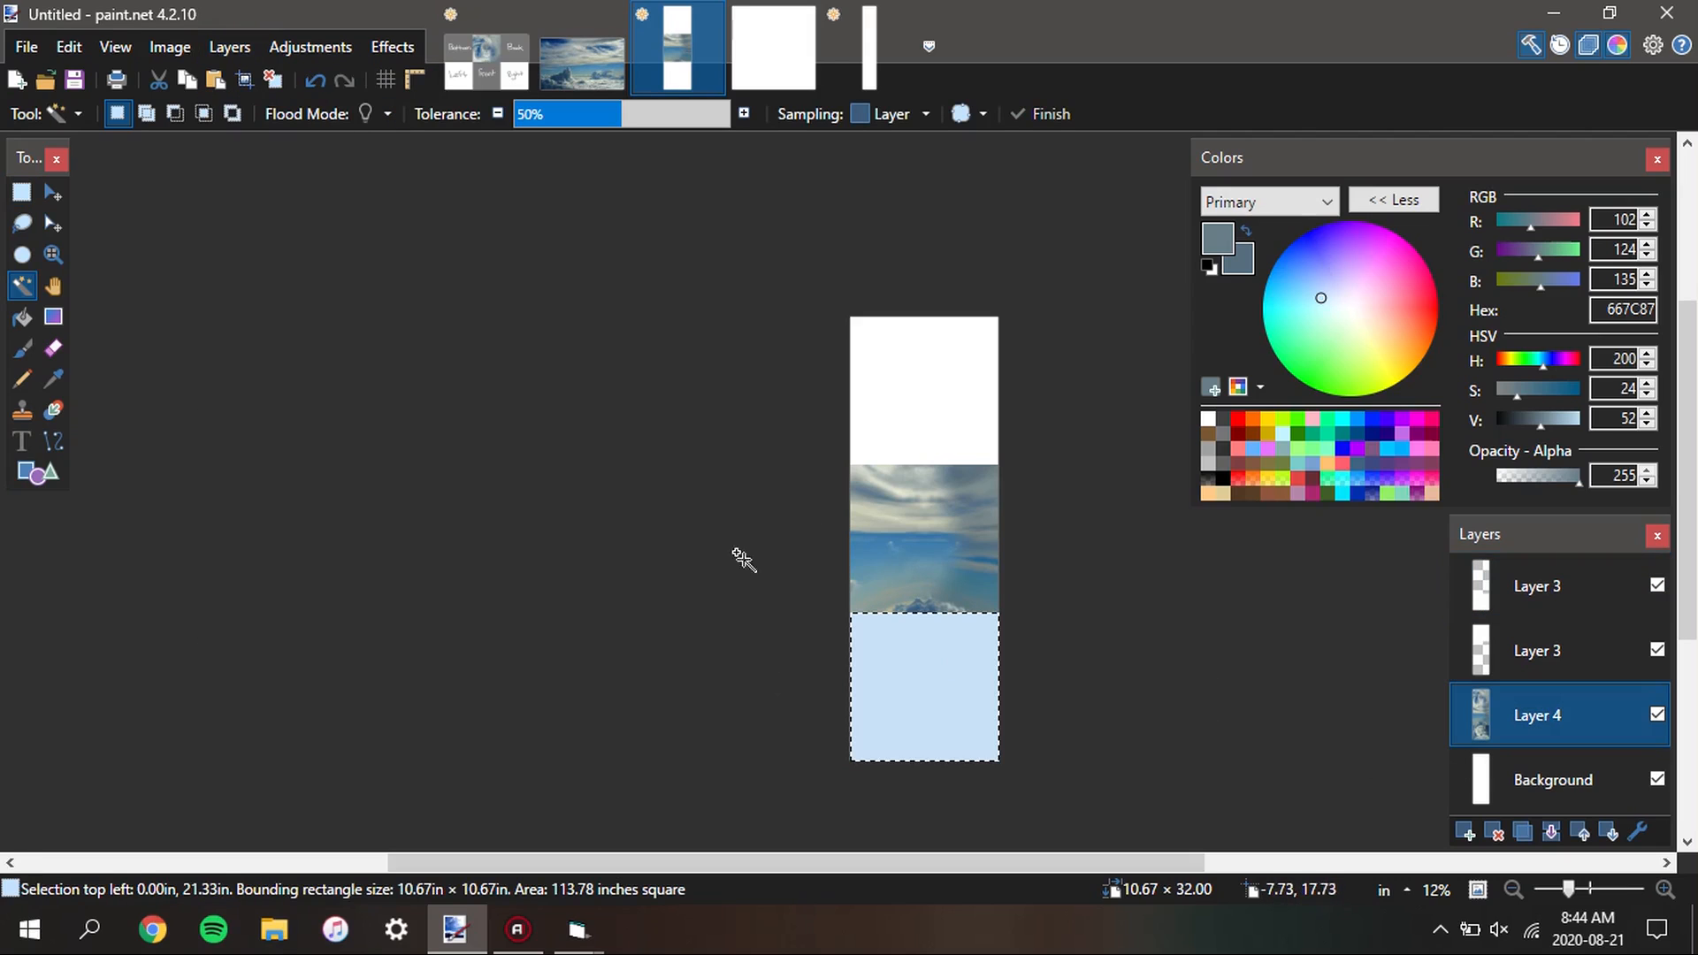
left_click(466, 52)
key("ctrl+v")
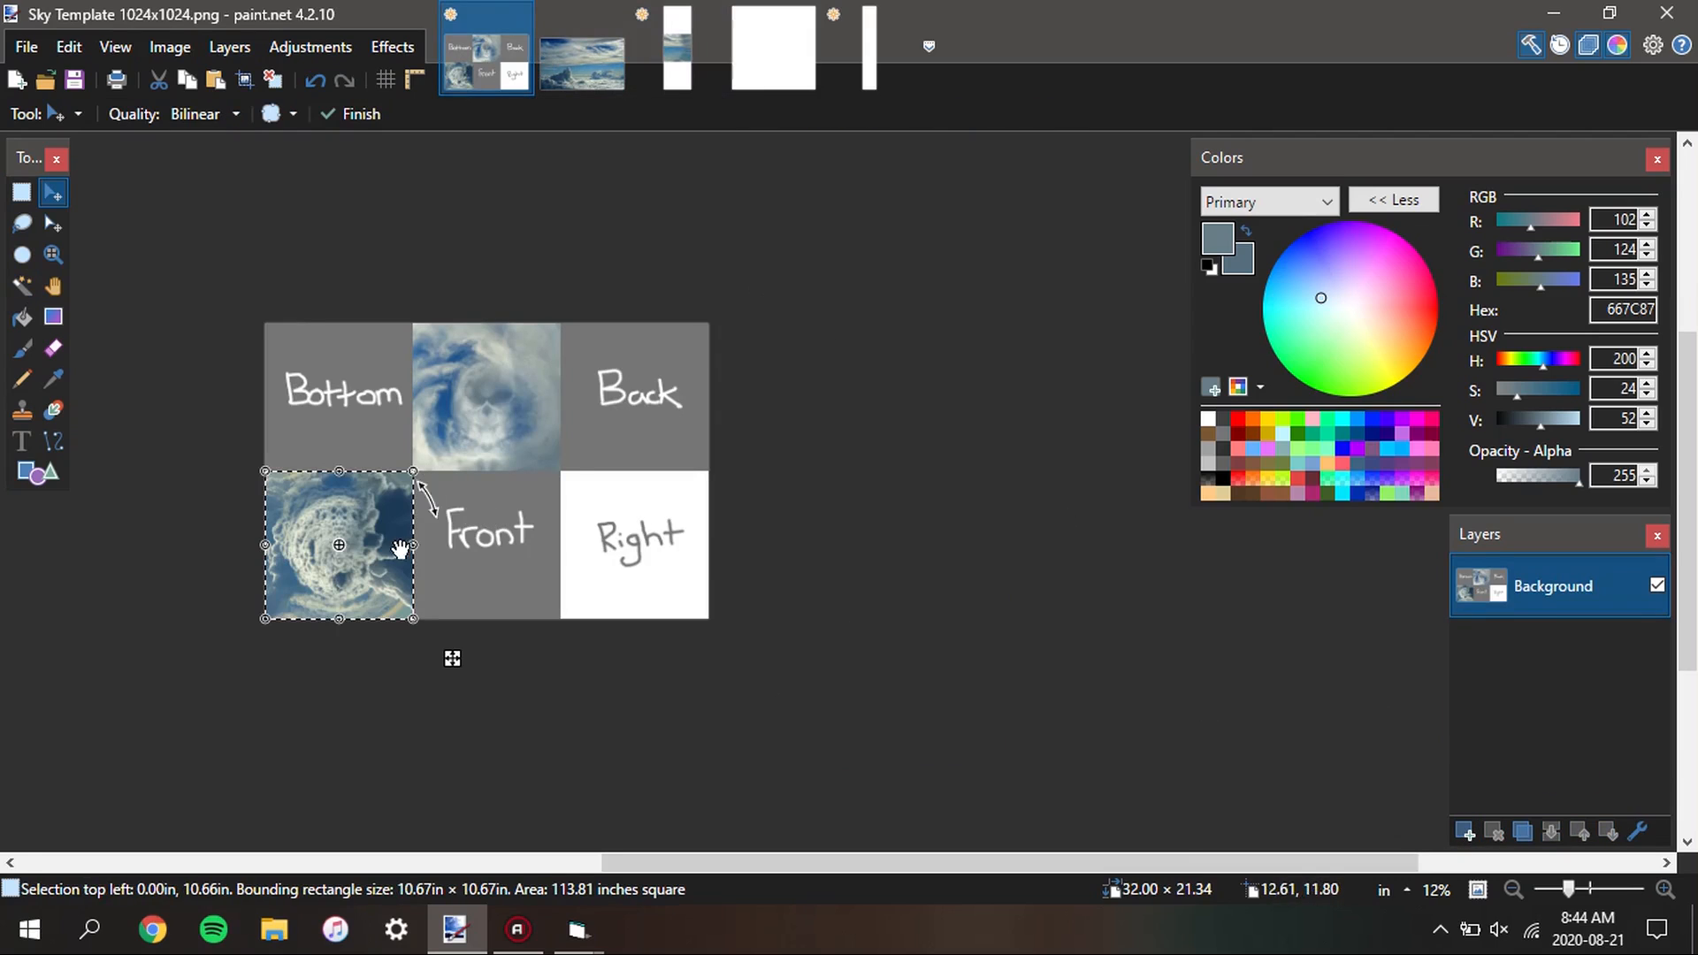
left_click_drag(379, 539, 372, 381)
Align the pasted cloud face exactly with the Bottom cell's edges and deselect it
scroll(380, 425, "up", 8)
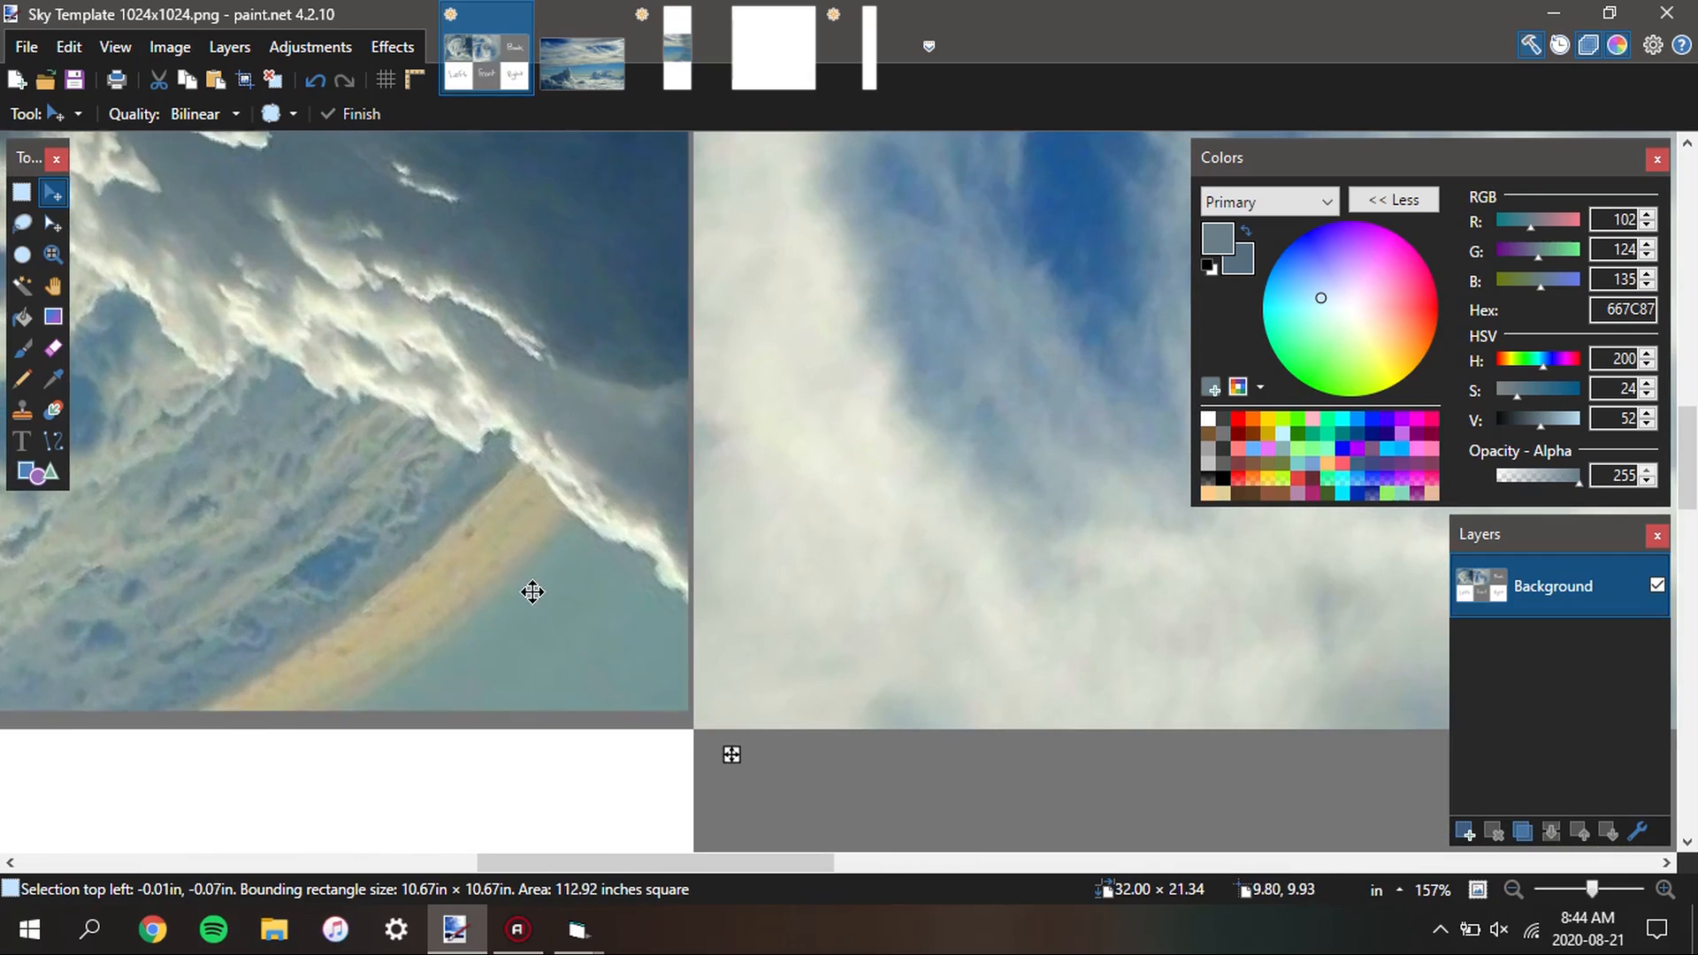
left_click_drag(532, 592, 530, 596)
scroll(731, 766, "up", 8)
key("Down")
key("Down")
key("Down")
key("Down")
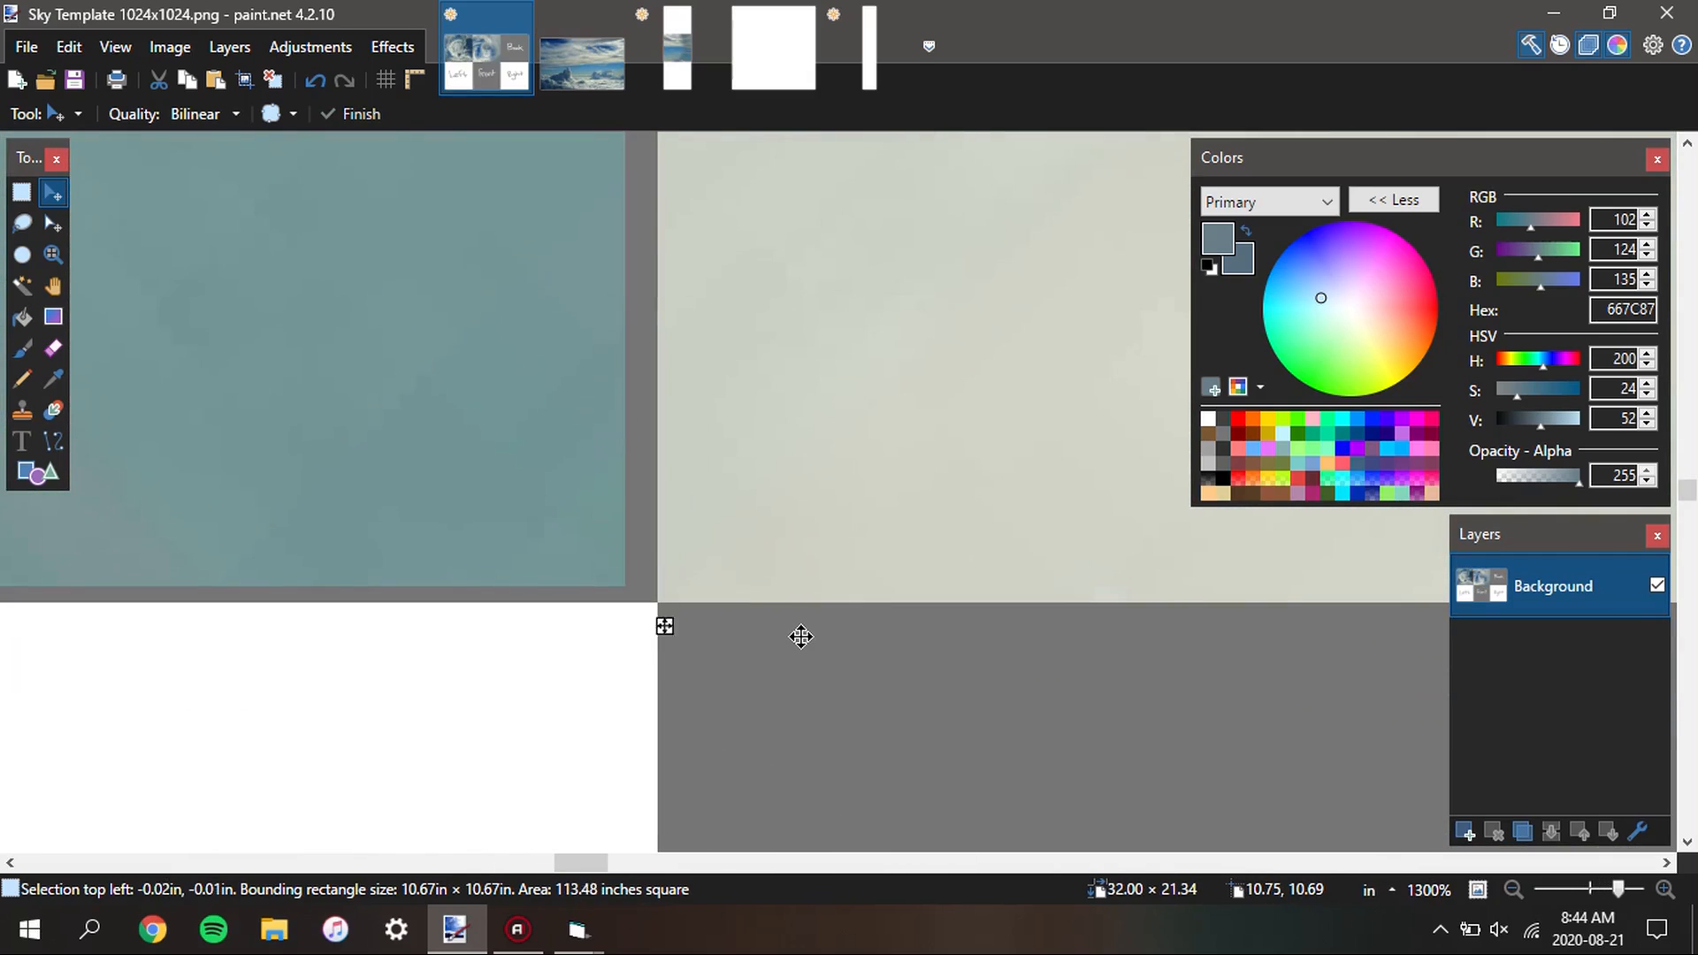
key("Right")
key("Right")
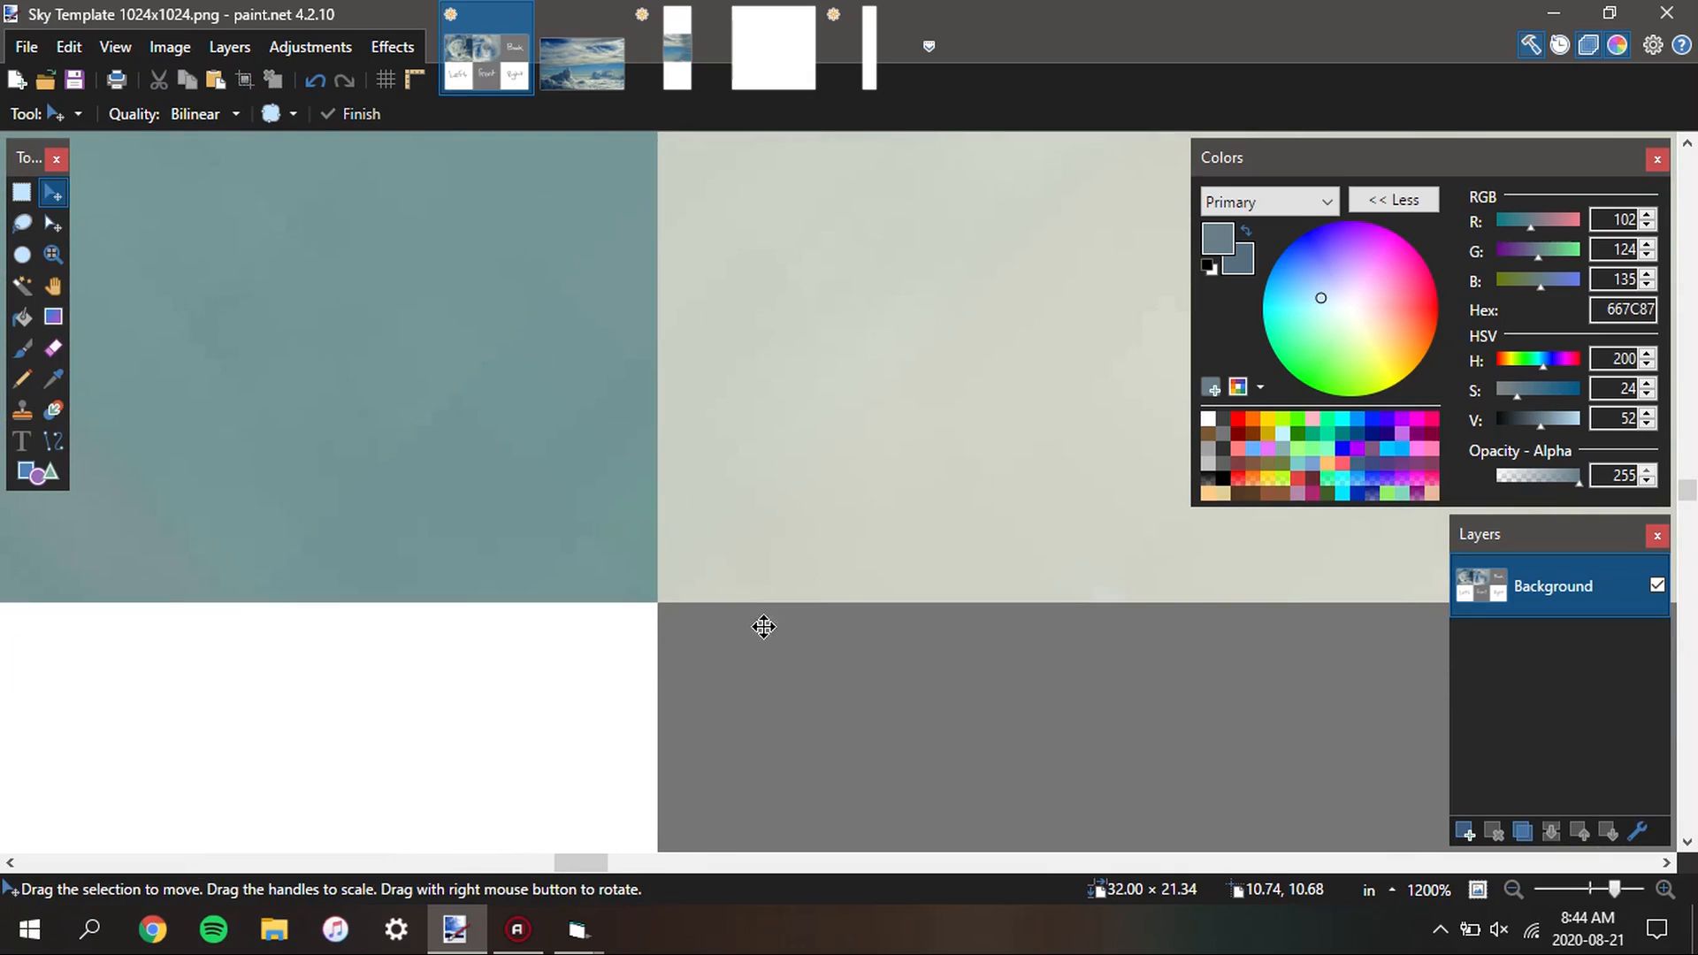
scroll(764, 626, "down", 18)
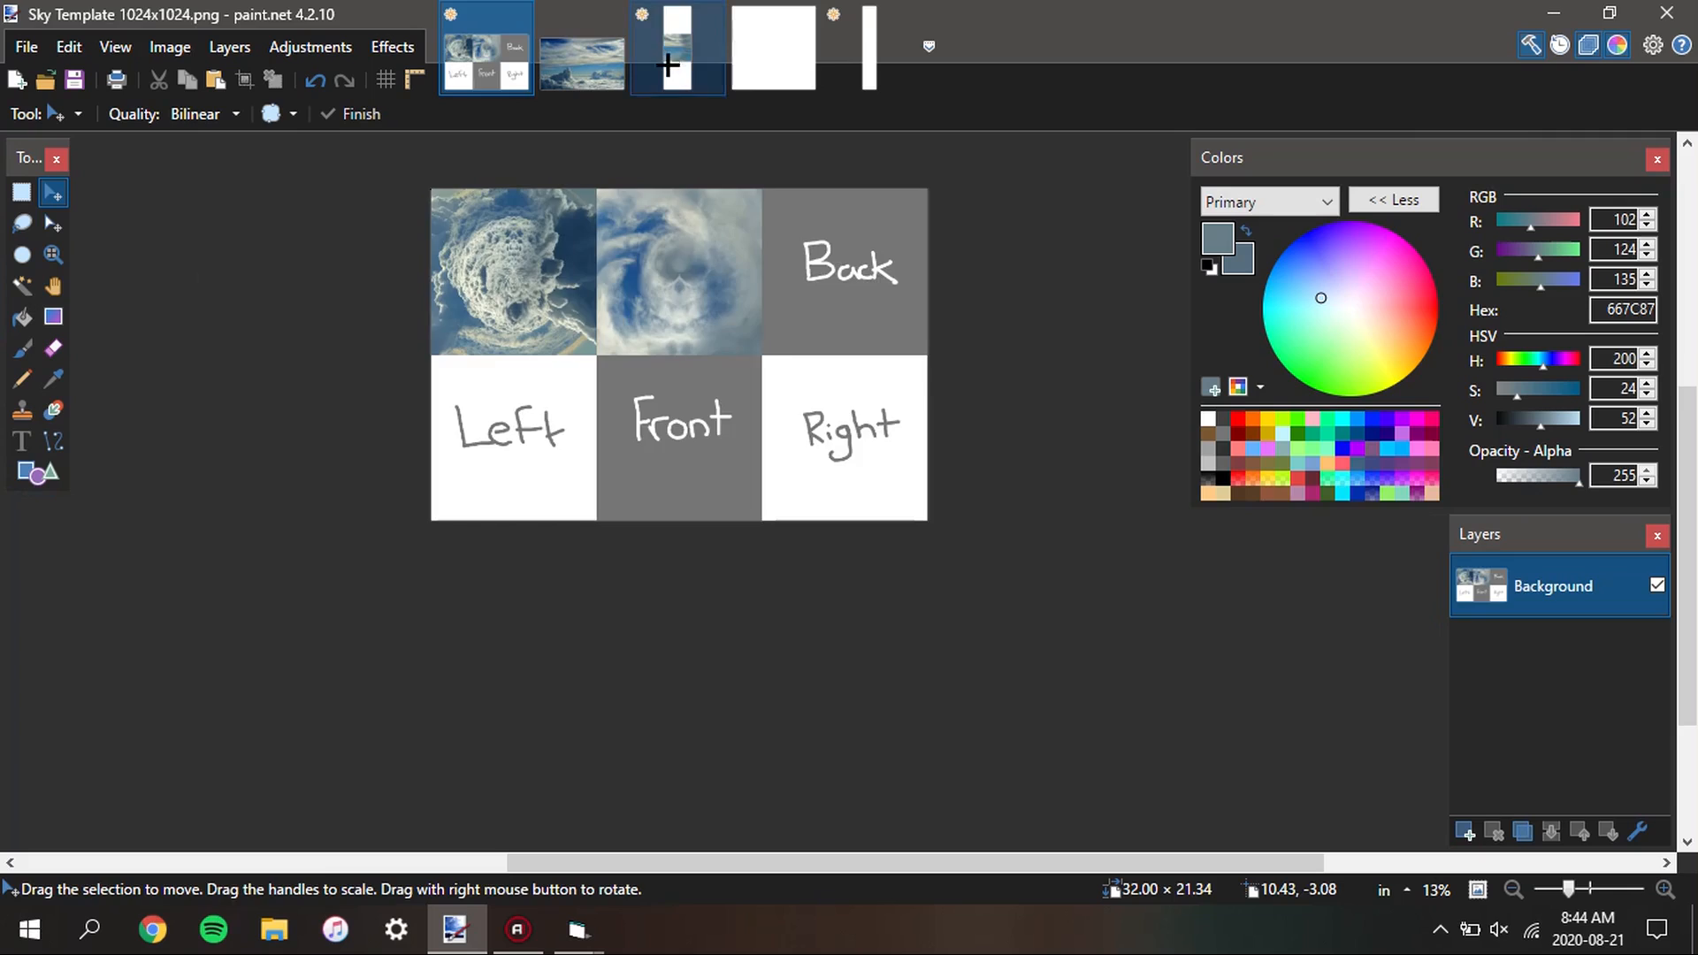
Deselect the sky strip and merge the upper Layer 3 down into the other Layer 3
left_click(669, 65)
left_click(1525, 652)
key("s")
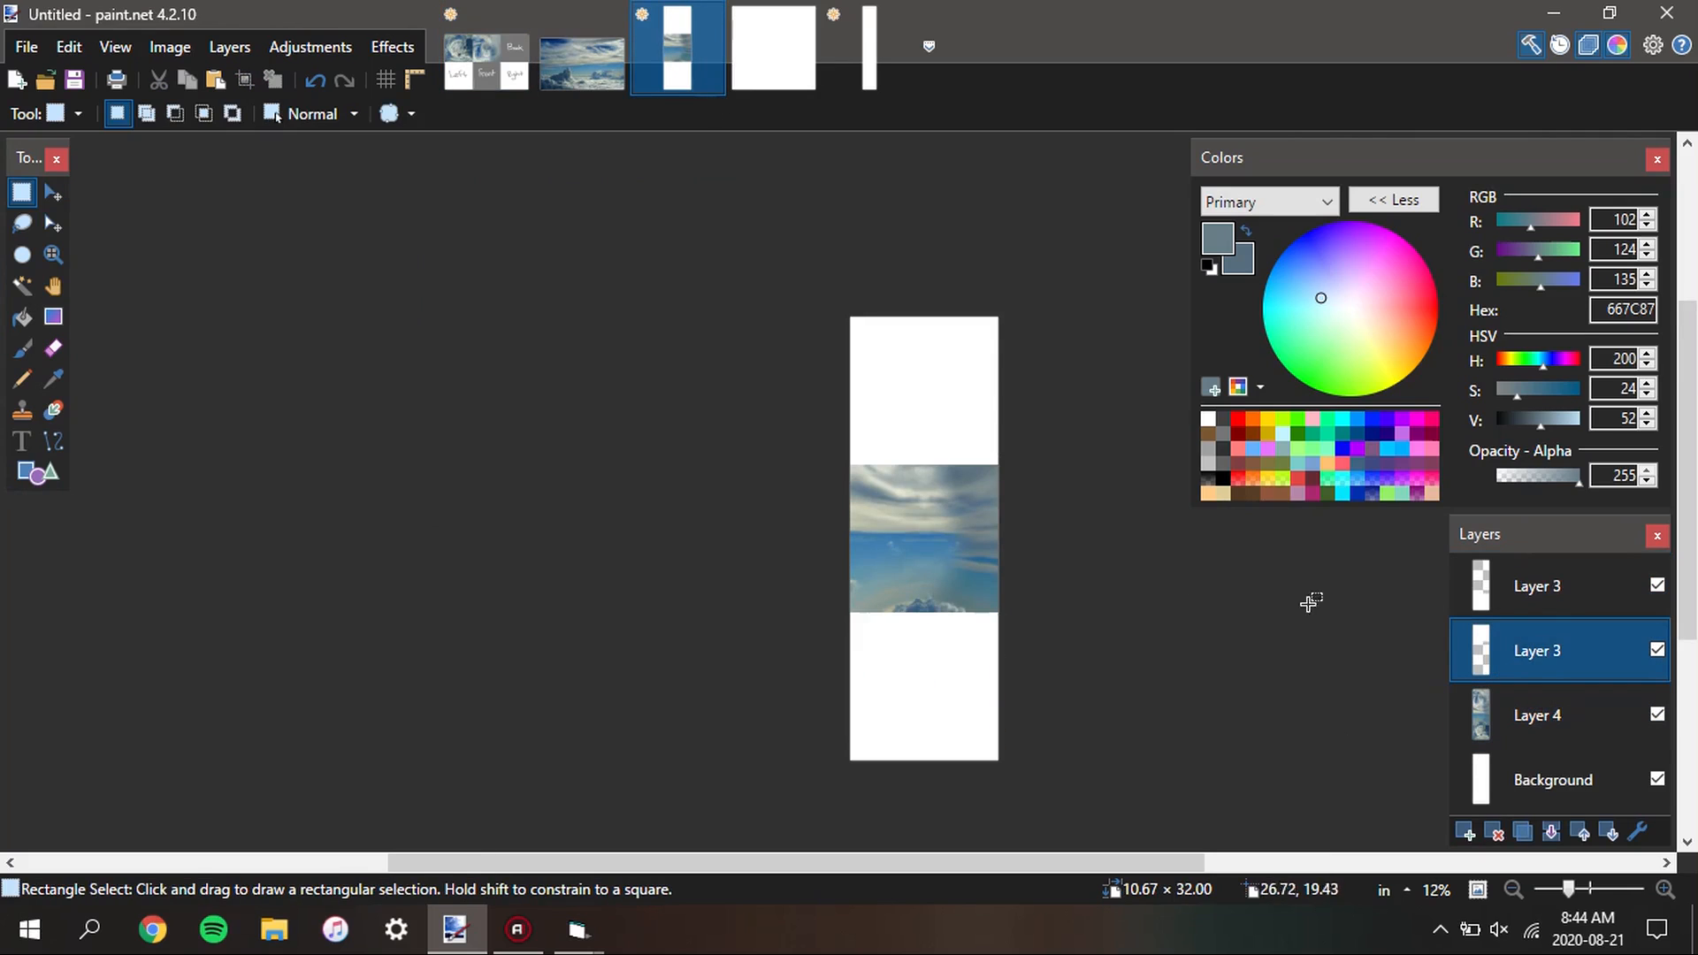
left_click(1537, 607)
left_click(1550, 831)
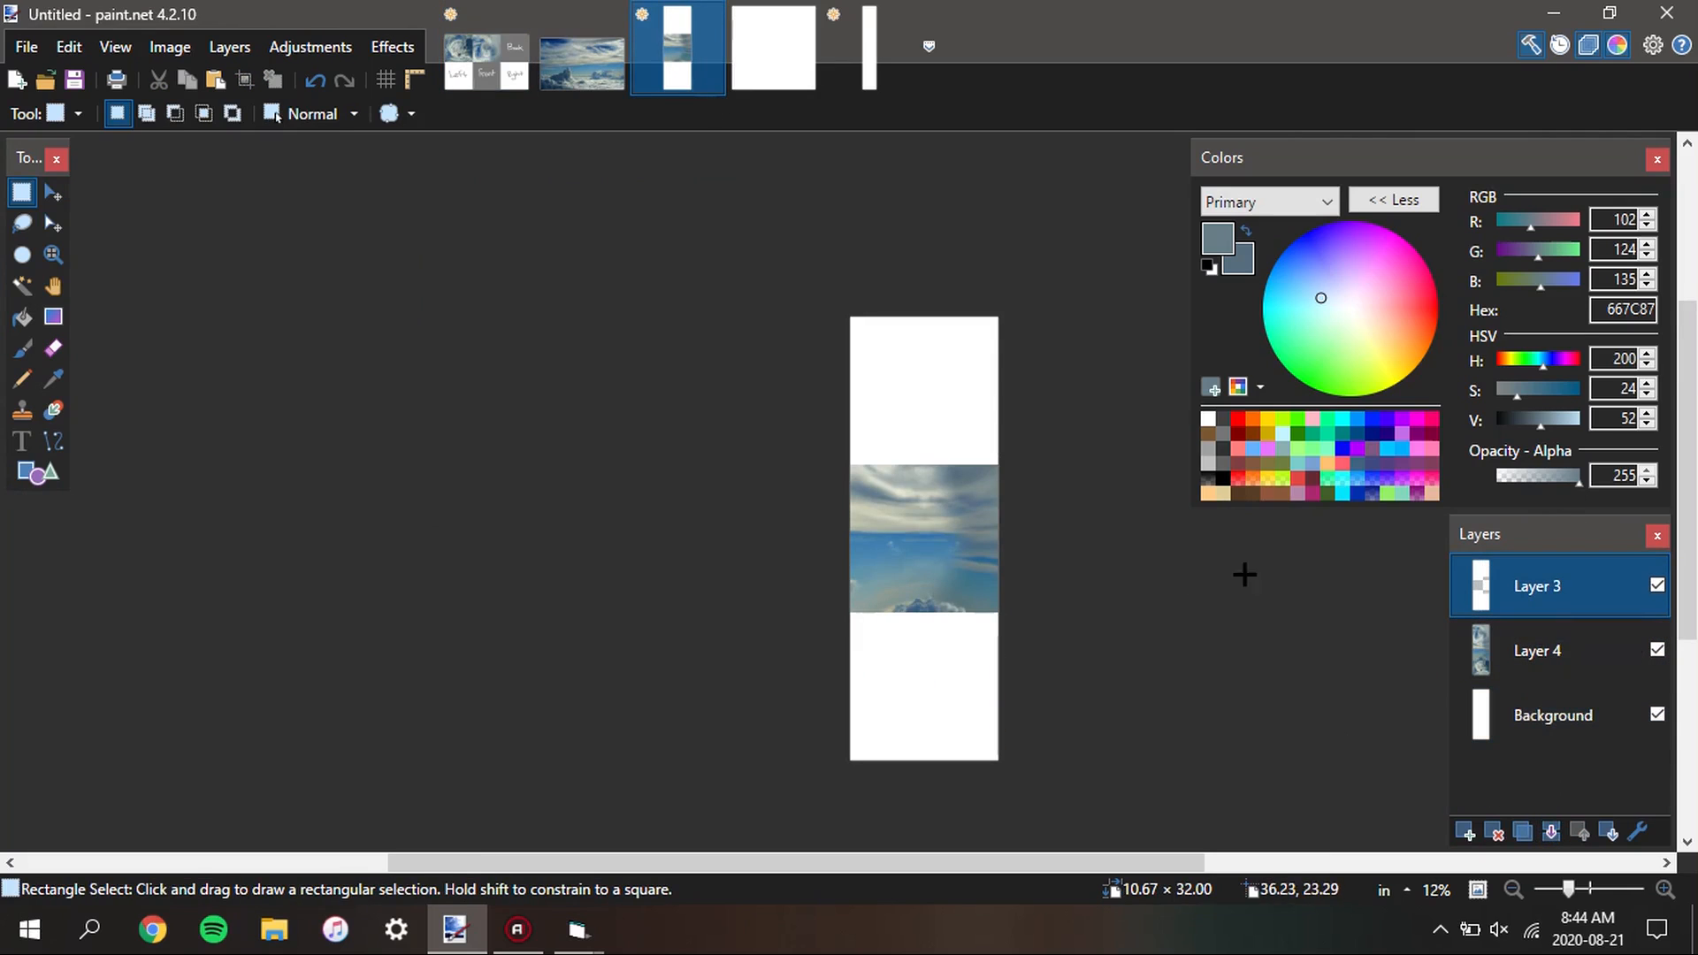
Select the empty middle area of Layer 3 with the Magic Wand and copy the matching sky face from Layer 4
key("s")
key("s")
key("s")
left_click(917, 545)
left_click(1596, 651)
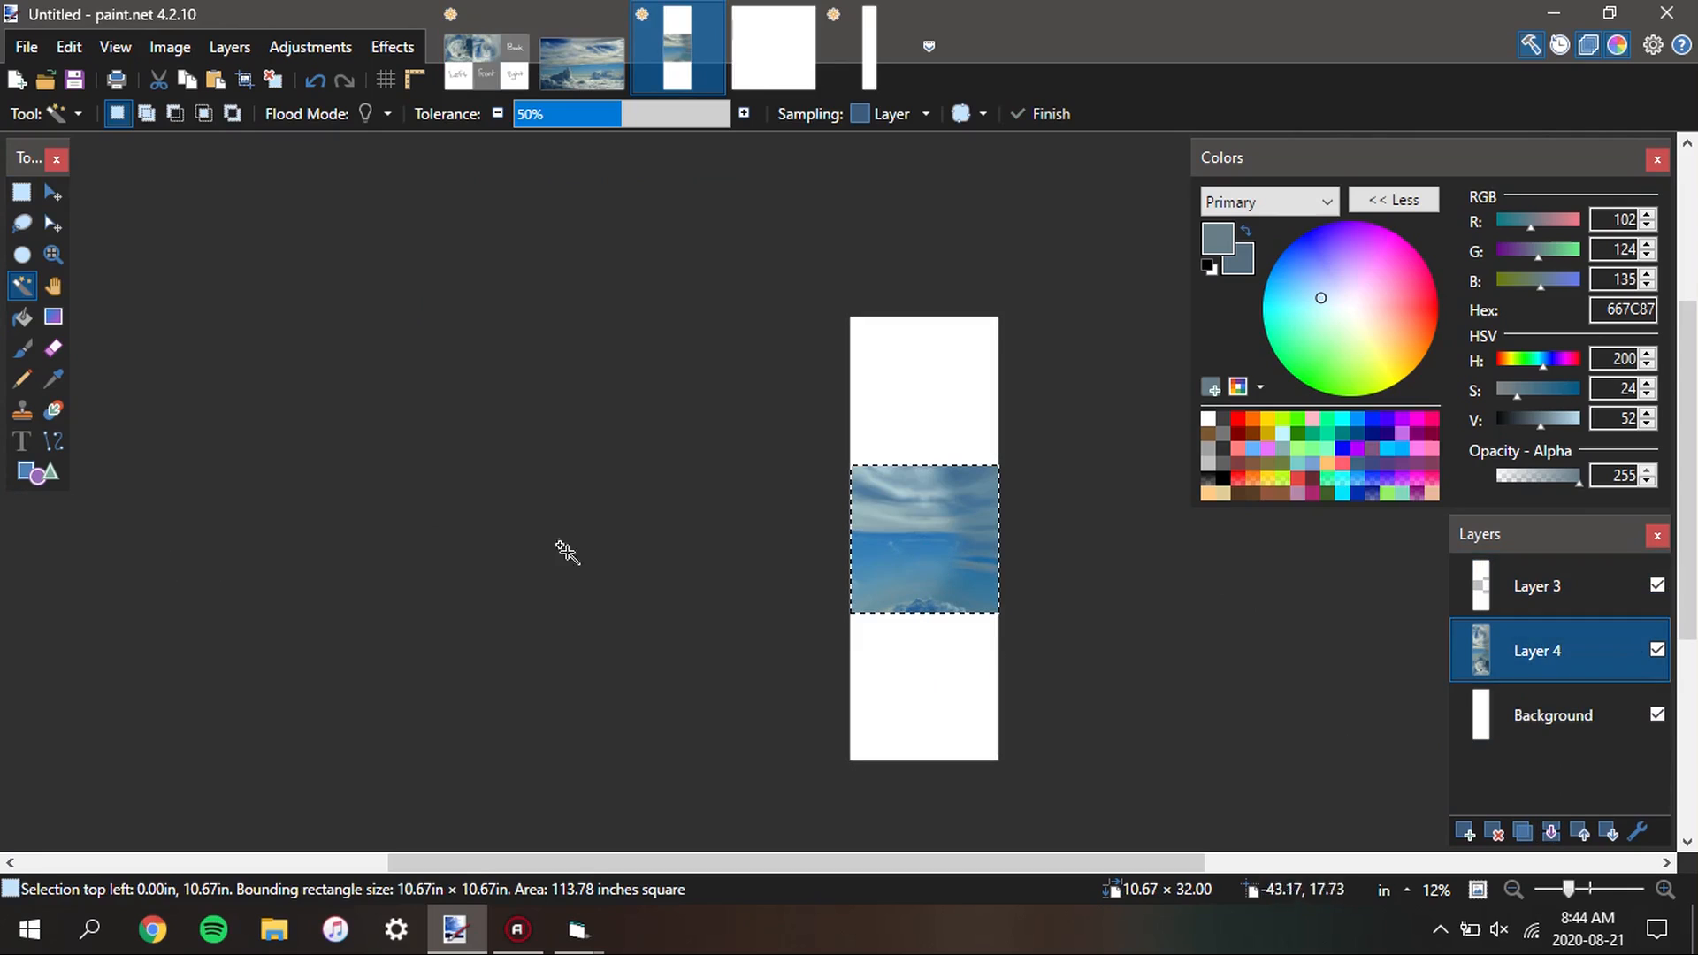
Paste the middle face into the template's Front cell with its upper corner at 10.67 in, 10.67 in, and deselect it
left_click(475, 52)
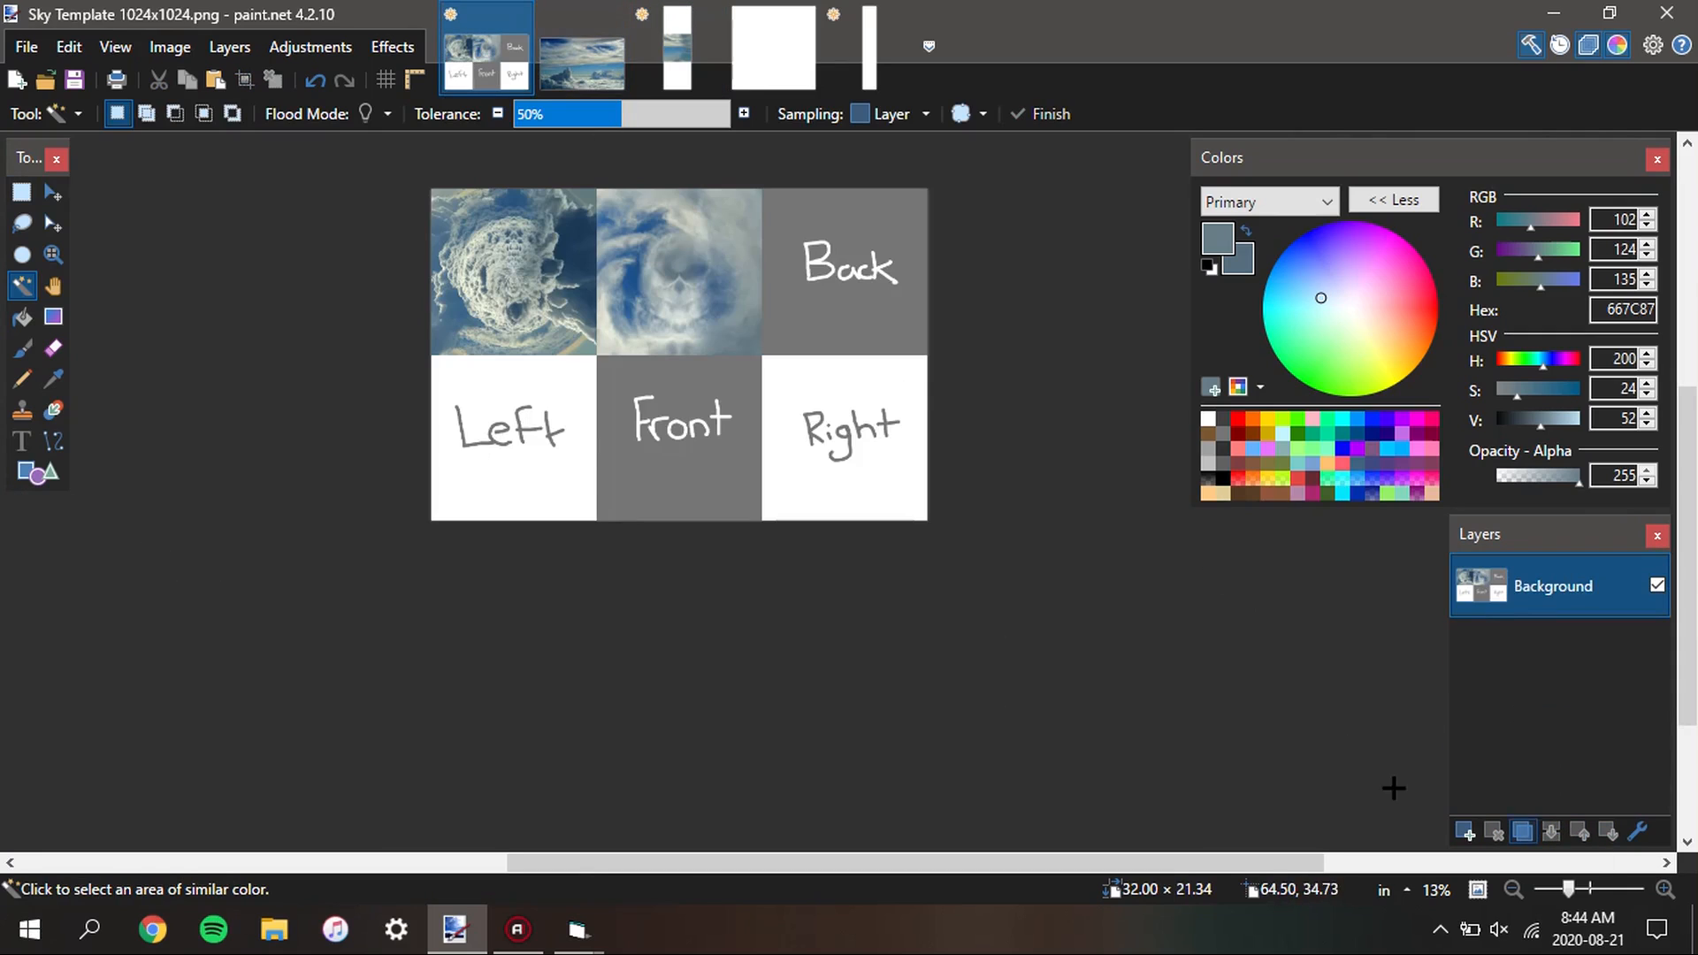
key("ctrl+v")
left_click_drag(587, 368, 723, 423)
scroll(746, 372, "up", 5)
scroll(698, 398, "up", 4)
scroll(699, 400, "up", 4)
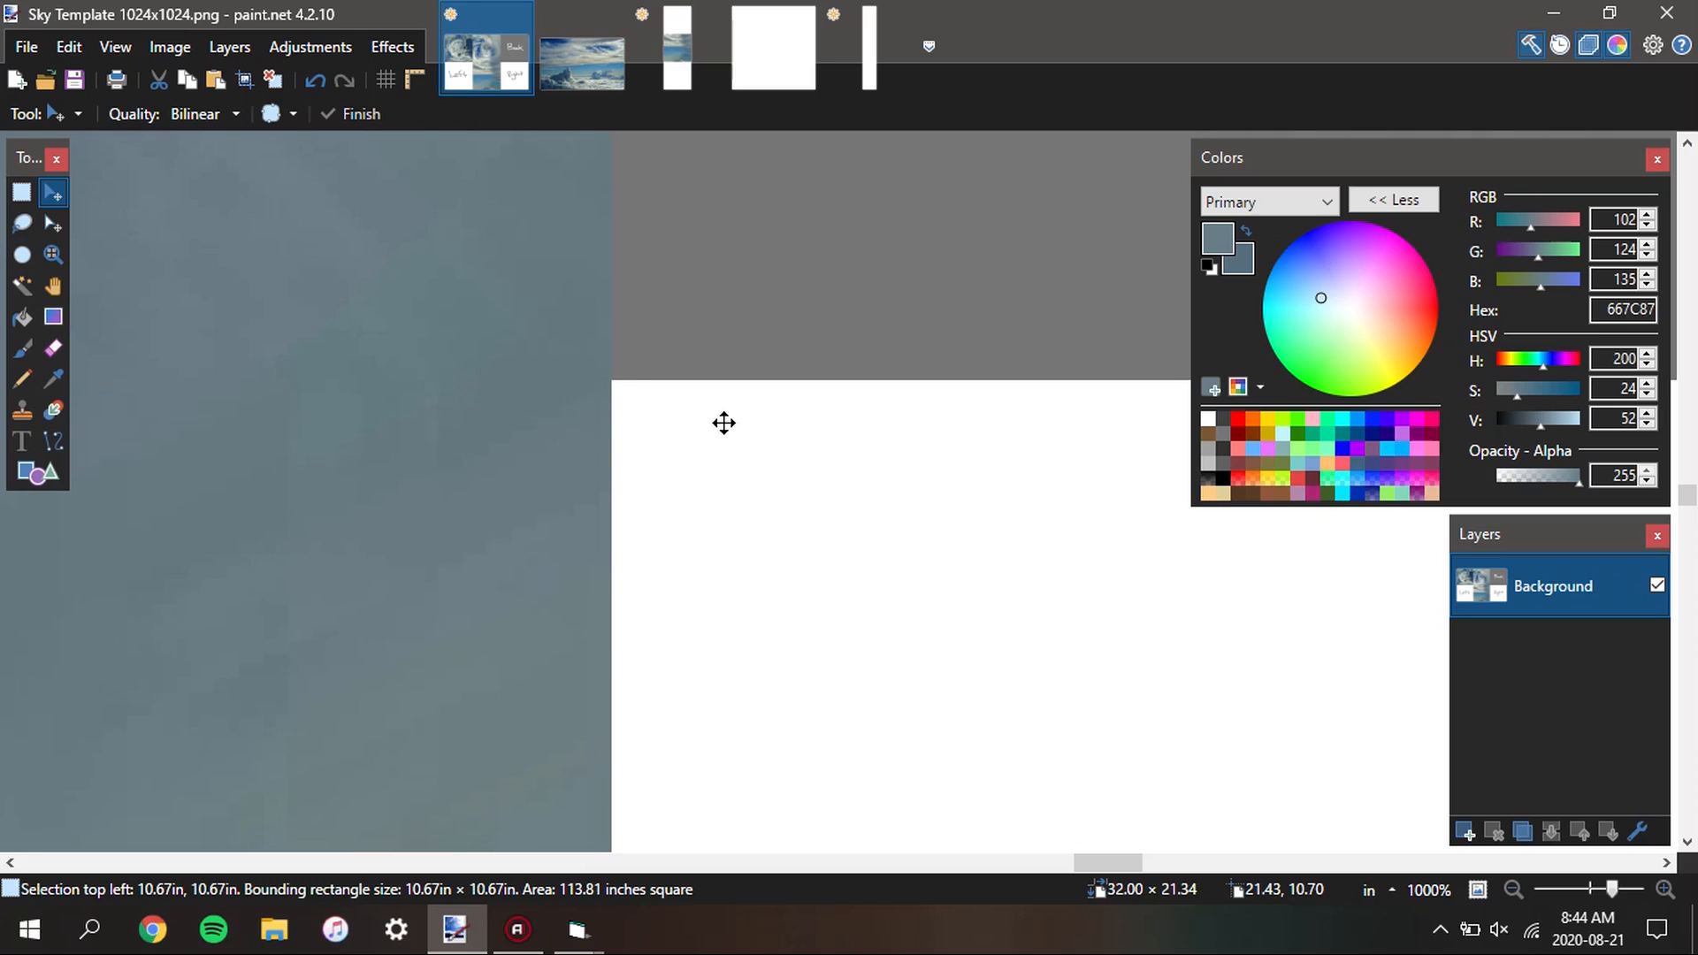
scroll(725, 422, "down", 14)
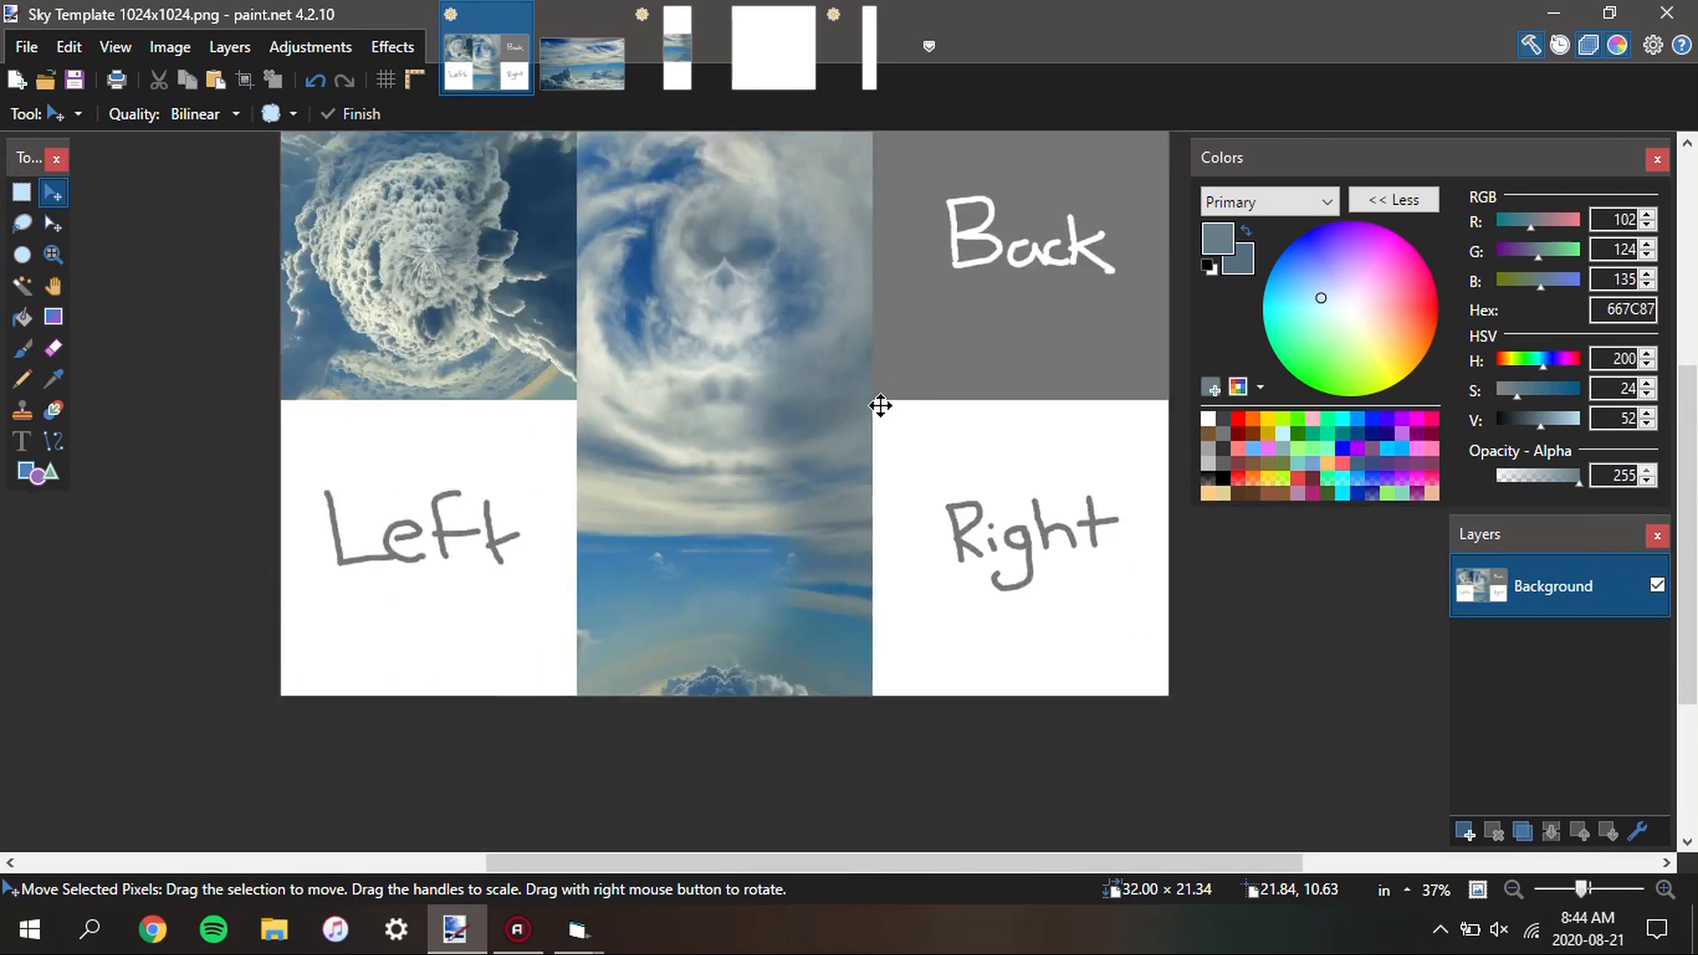
Add the desktop images Sky for video_Left, Sky for video_Back and Sky for video_Right to the sky template as new layers
left_click(1695, 937)
left_click(682, 634)
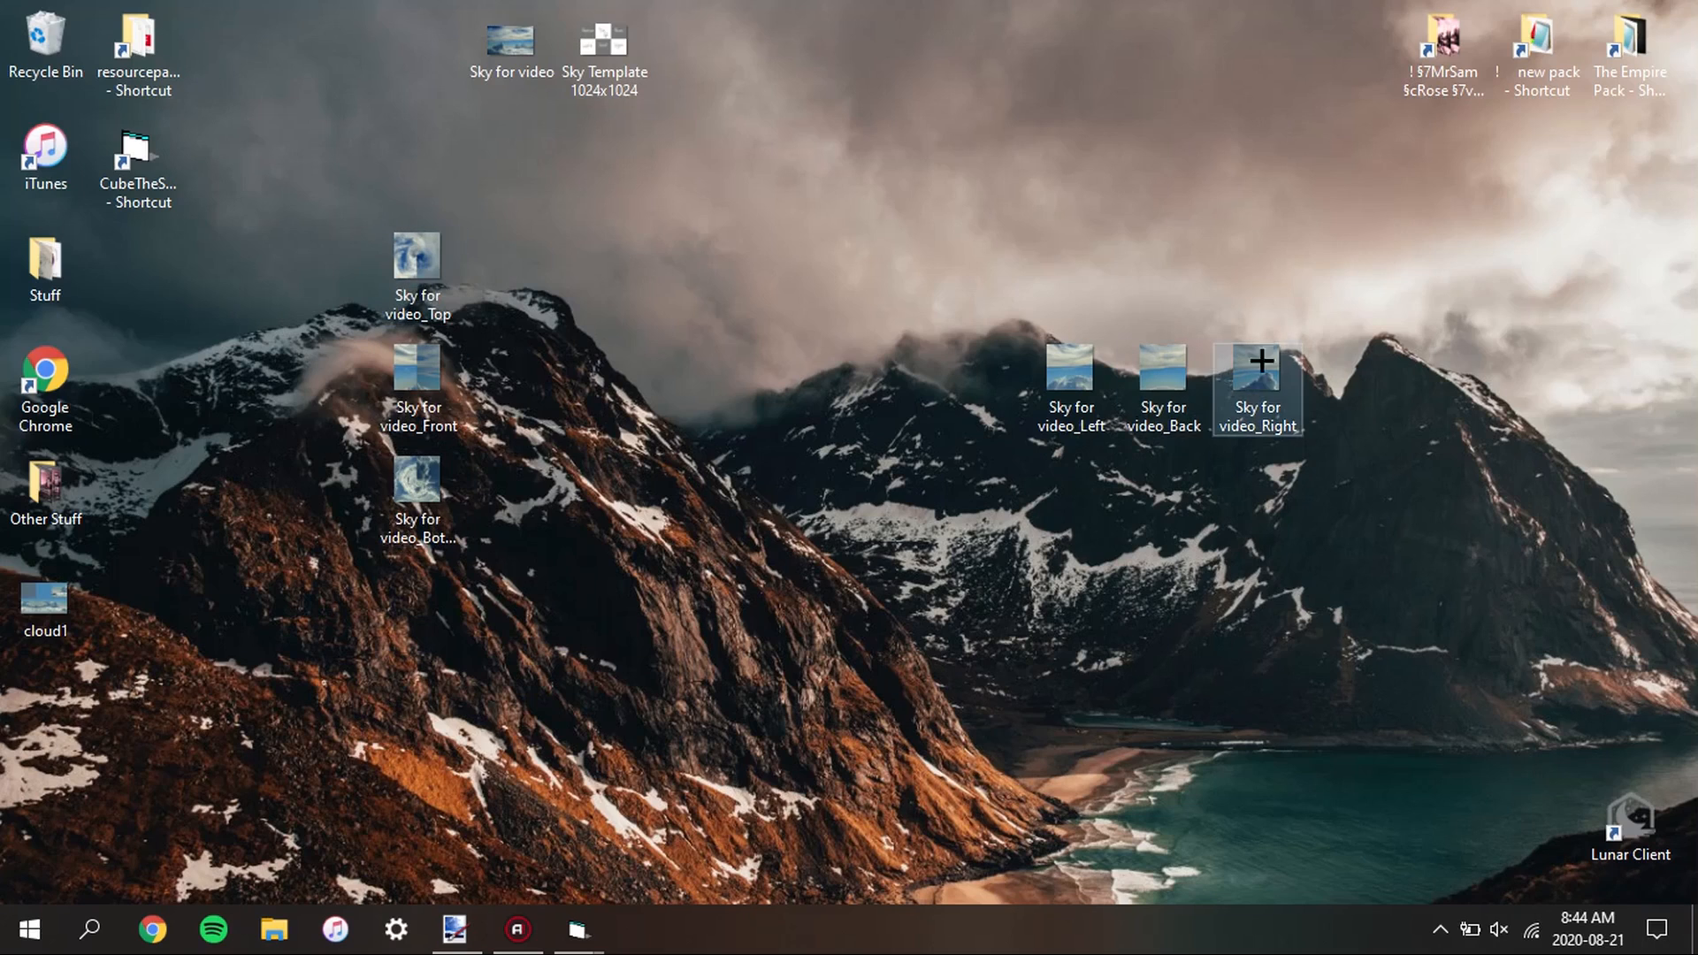
left_click_drag(1366, 504, 1021, 378)
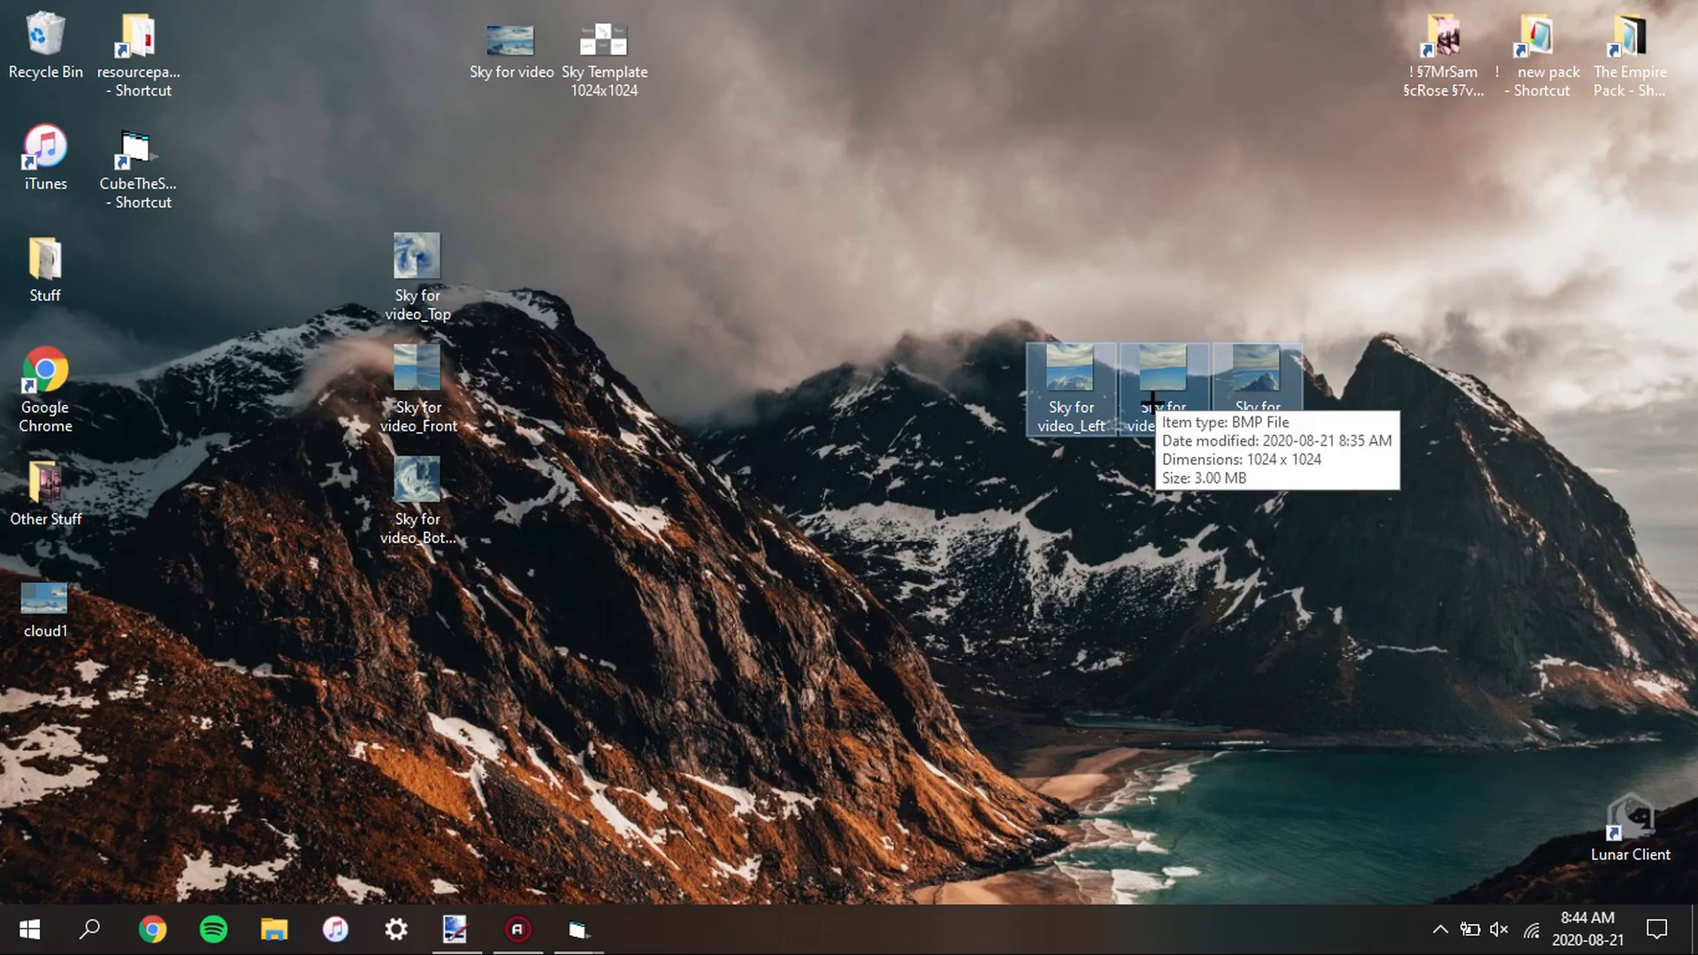
mouse_move(1088, 389)
left_mouse_down()
mouse_move(831, 772)
mouse_move(454, 928)
mouse_move(915, 734)
mouse_move(920, 707)
left_mouse_up()
left_click(904, 560)
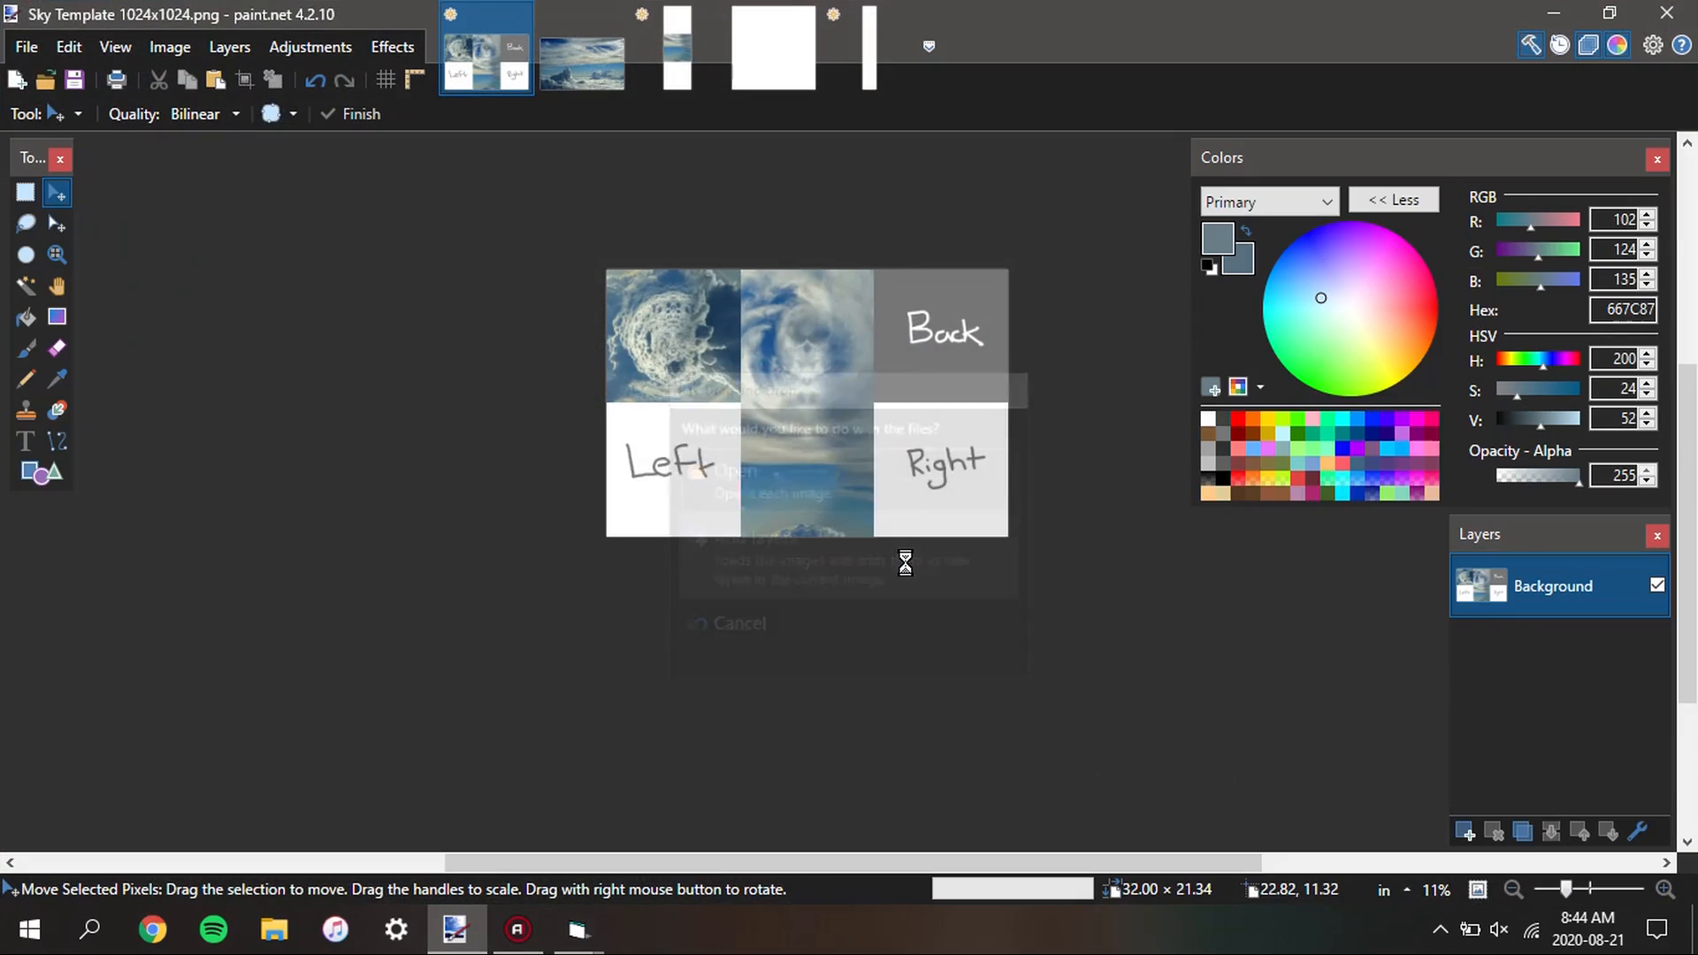
Move the Right, Back and Left face layers exactly onto their matching cells of the sky template
key("s")
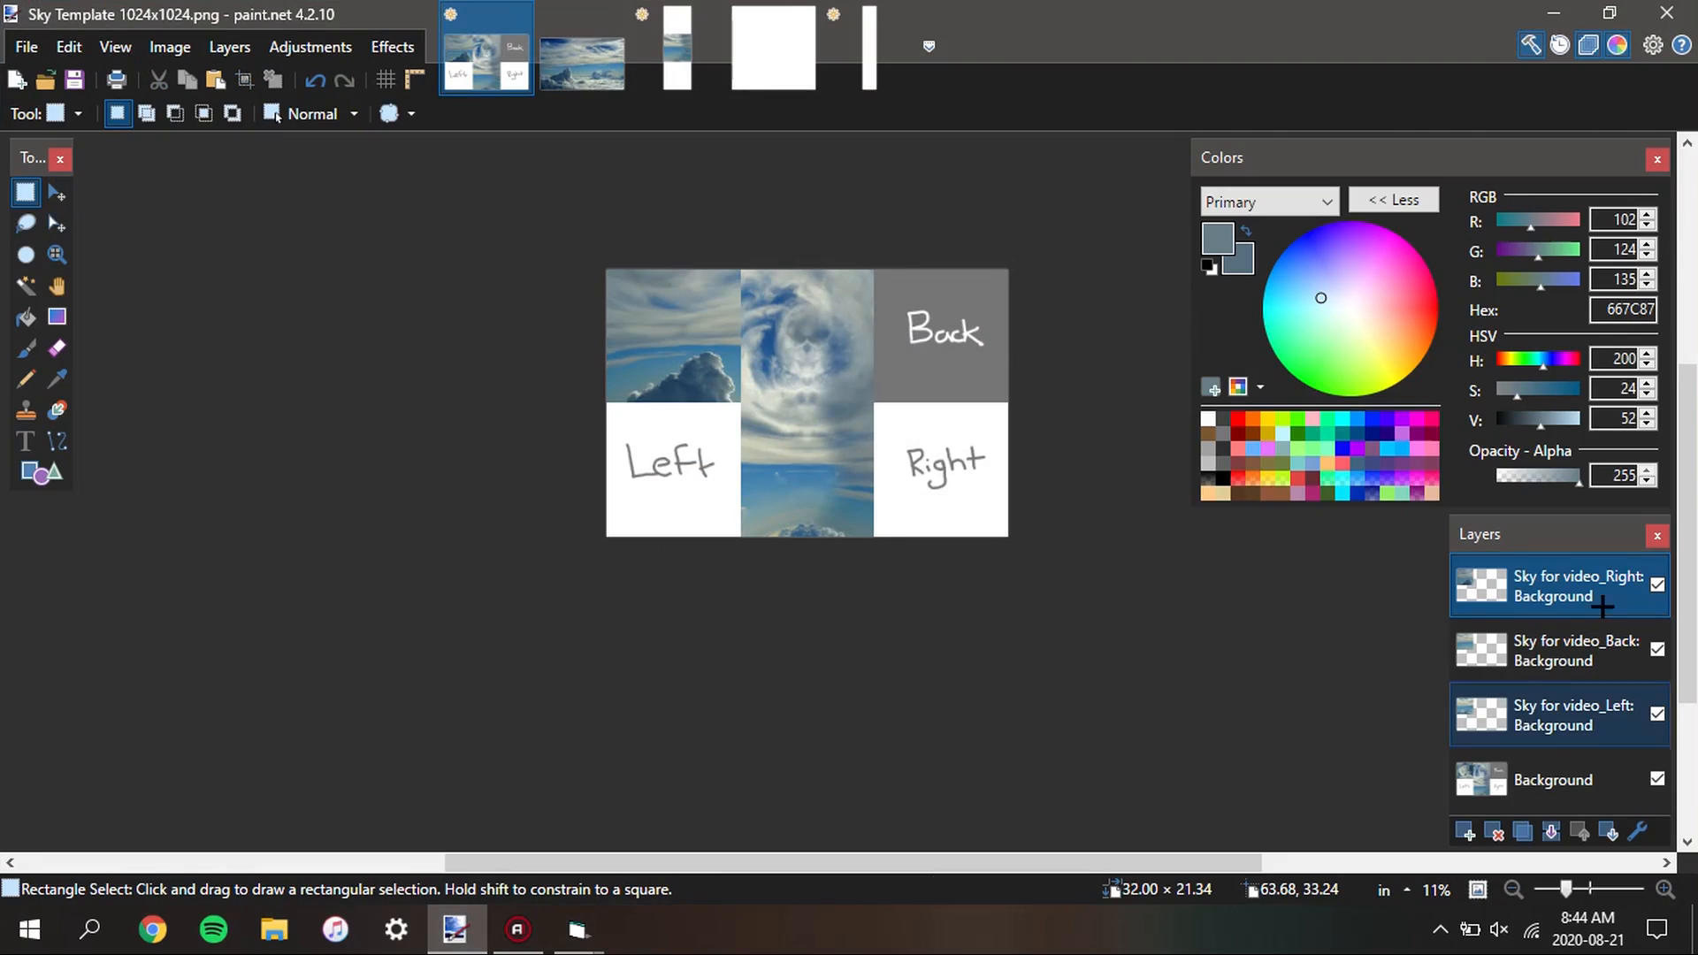
left_click(54, 192)
left_click_drag(684, 381, 949, 514)
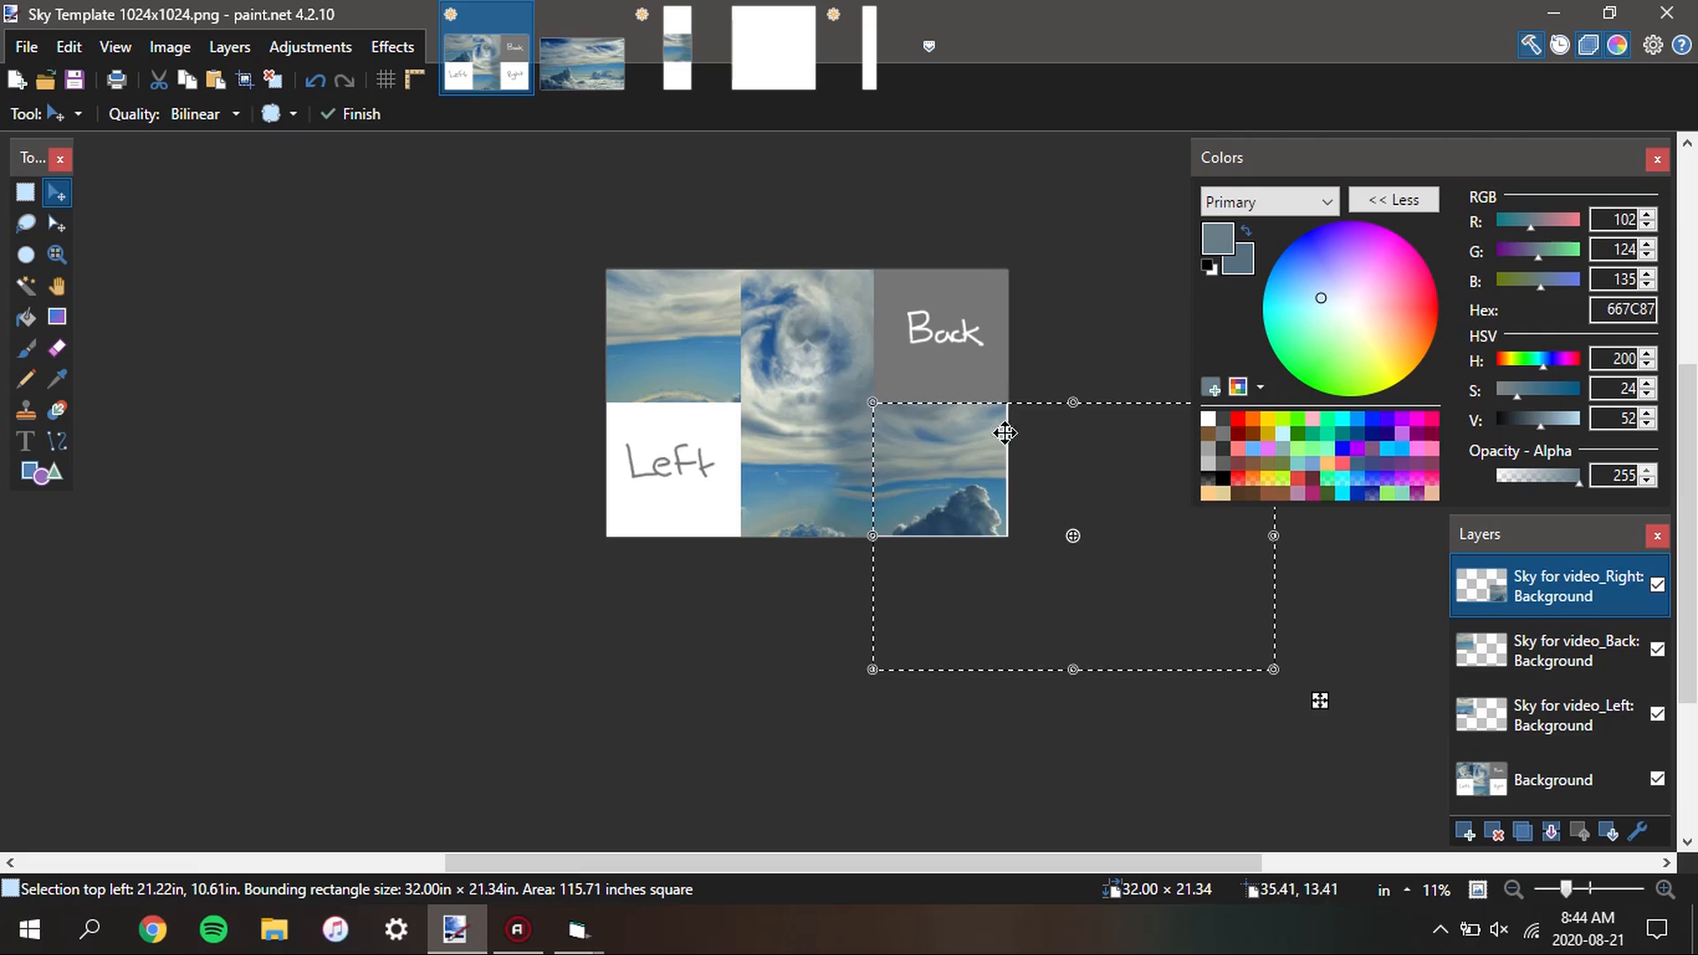
scroll(1005, 432, "up", 5, "ctrl")
scroll(836, 438, "up", 4, "ctrl")
left_click_drag(824, 517, 845, 527)
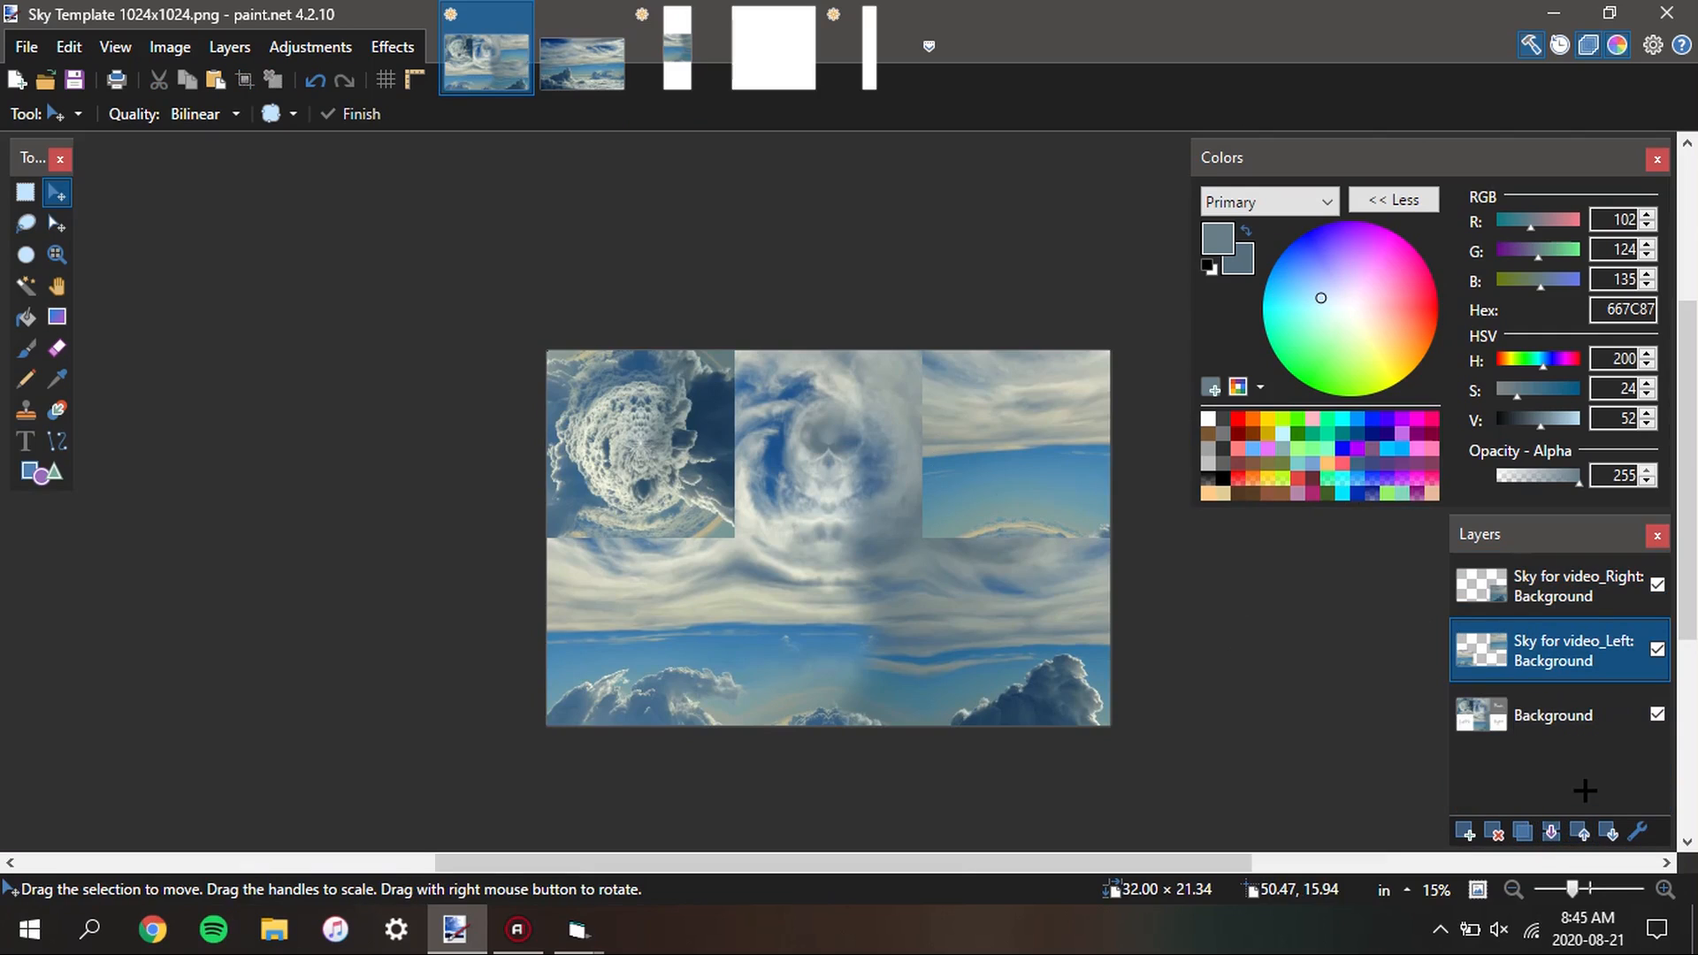
Merge the Sky for video_Right and Sky for video_Left layers down into the Background layer
left_click(1547, 585)
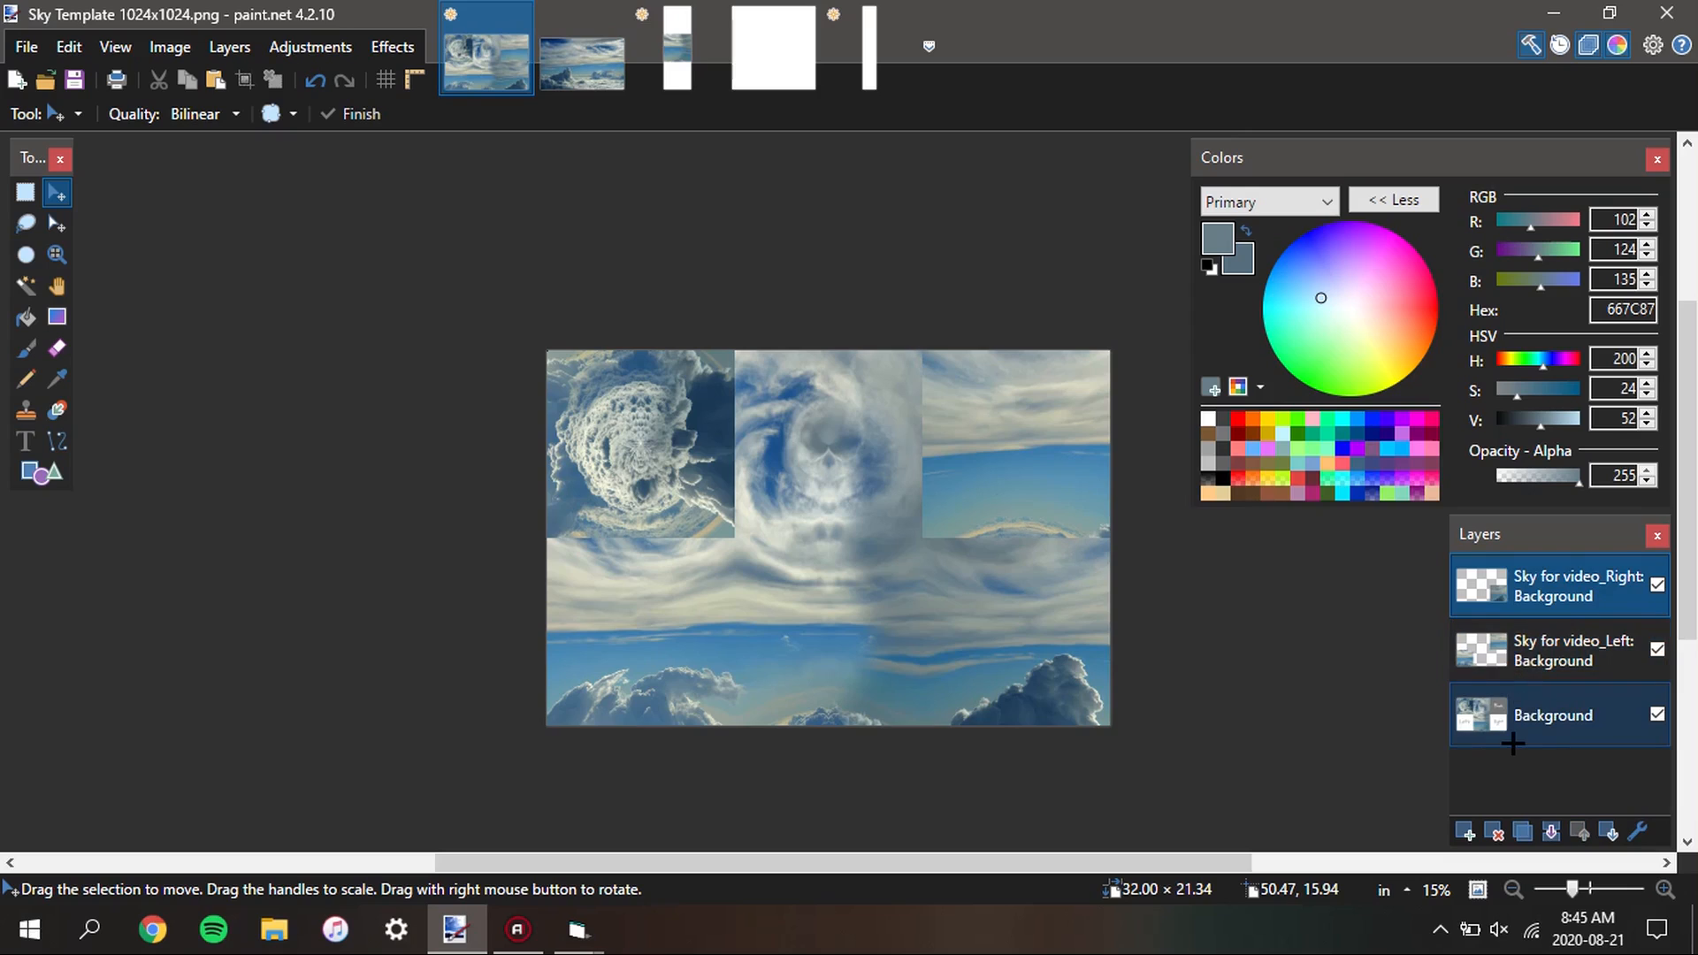
left_click(1555, 831)
left_click(1540, 835)
Examine the assembled sky template, checking the faces and the seams between neighbouring cells
scroll(920, 663, "down", 2)
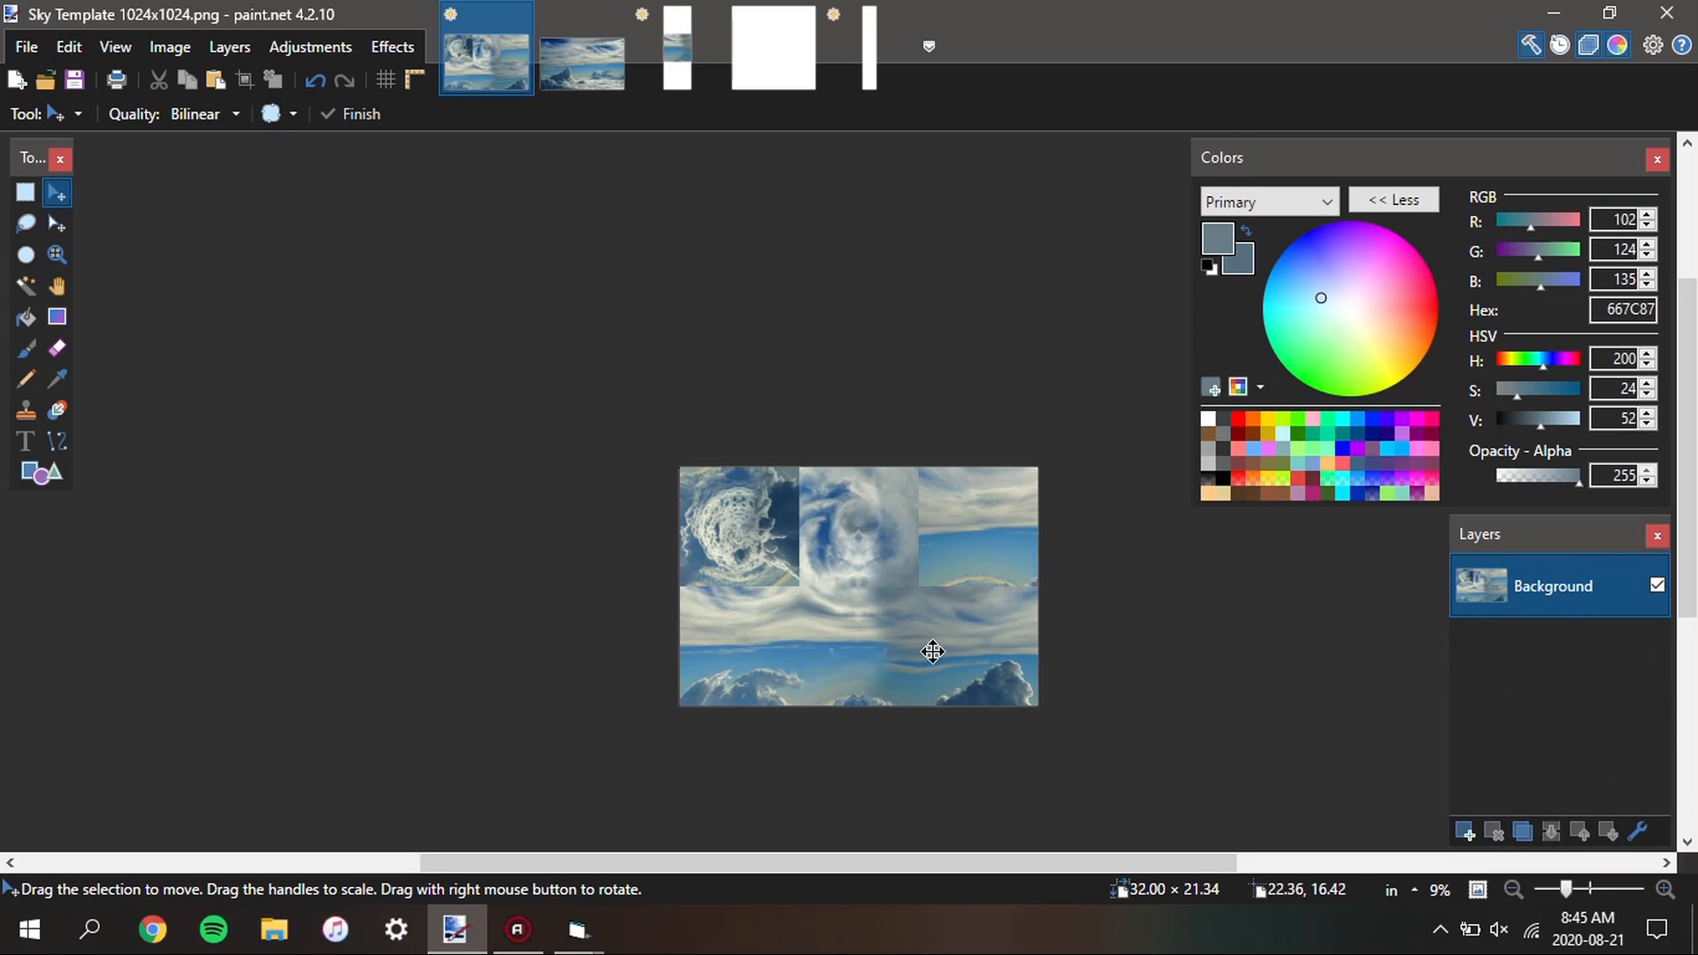
key("s")
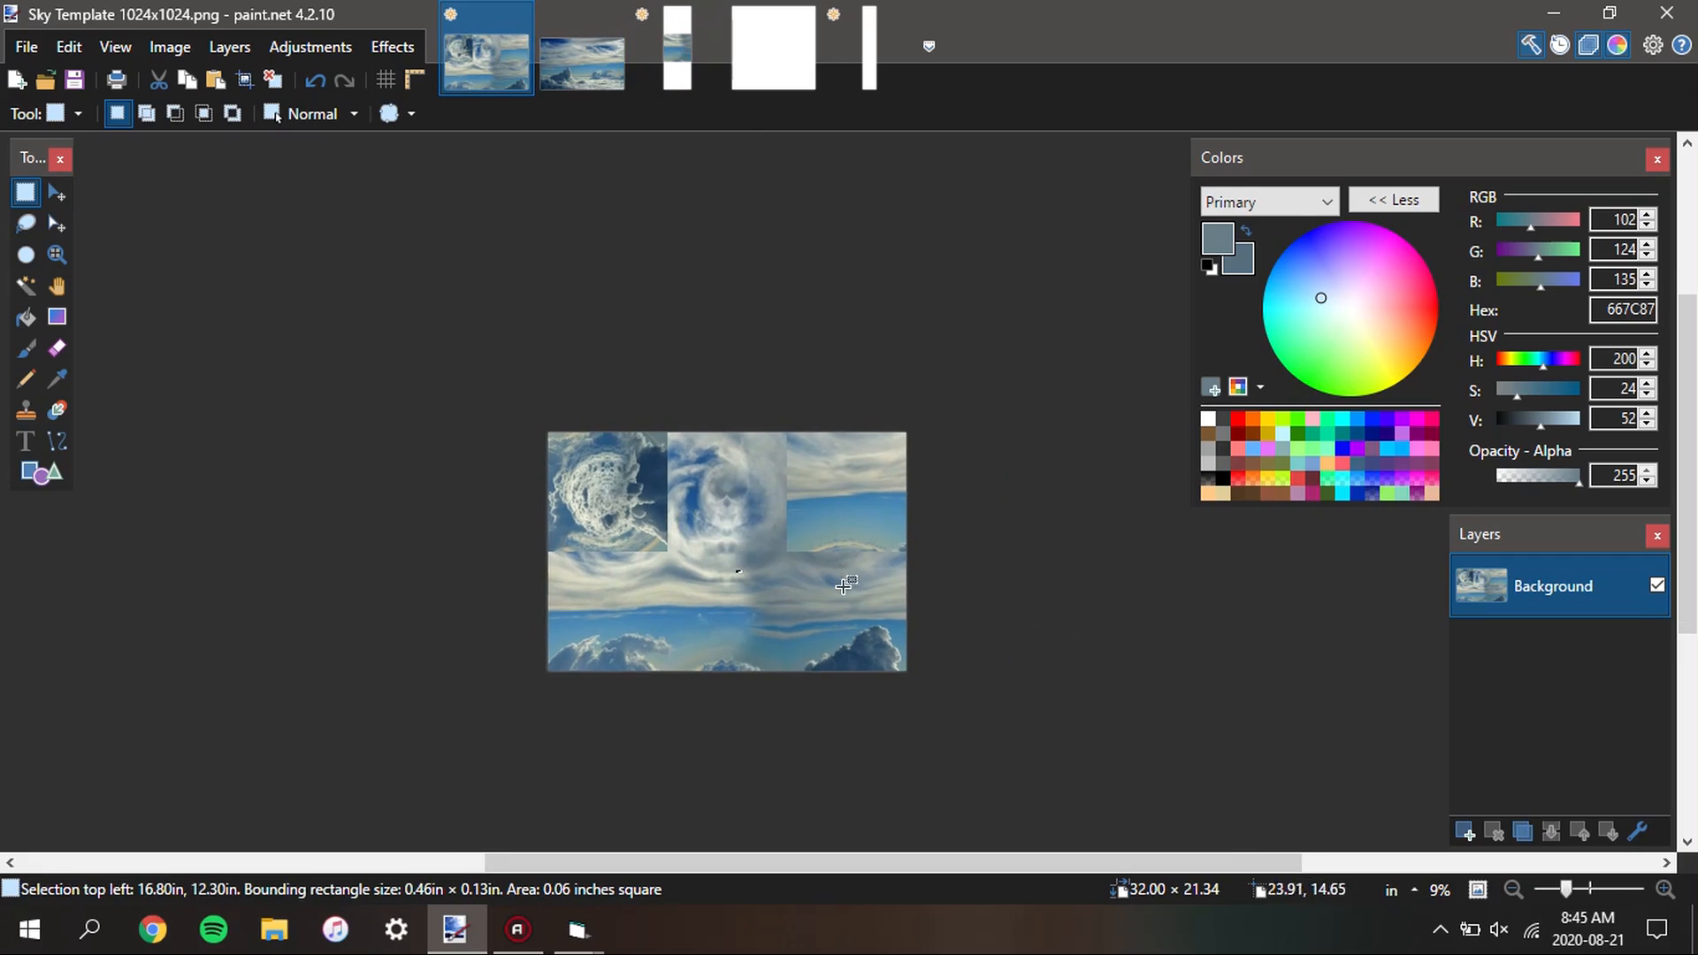
scroll(834, 443, "up", 3)
scroll(802, 478, "down", 3)
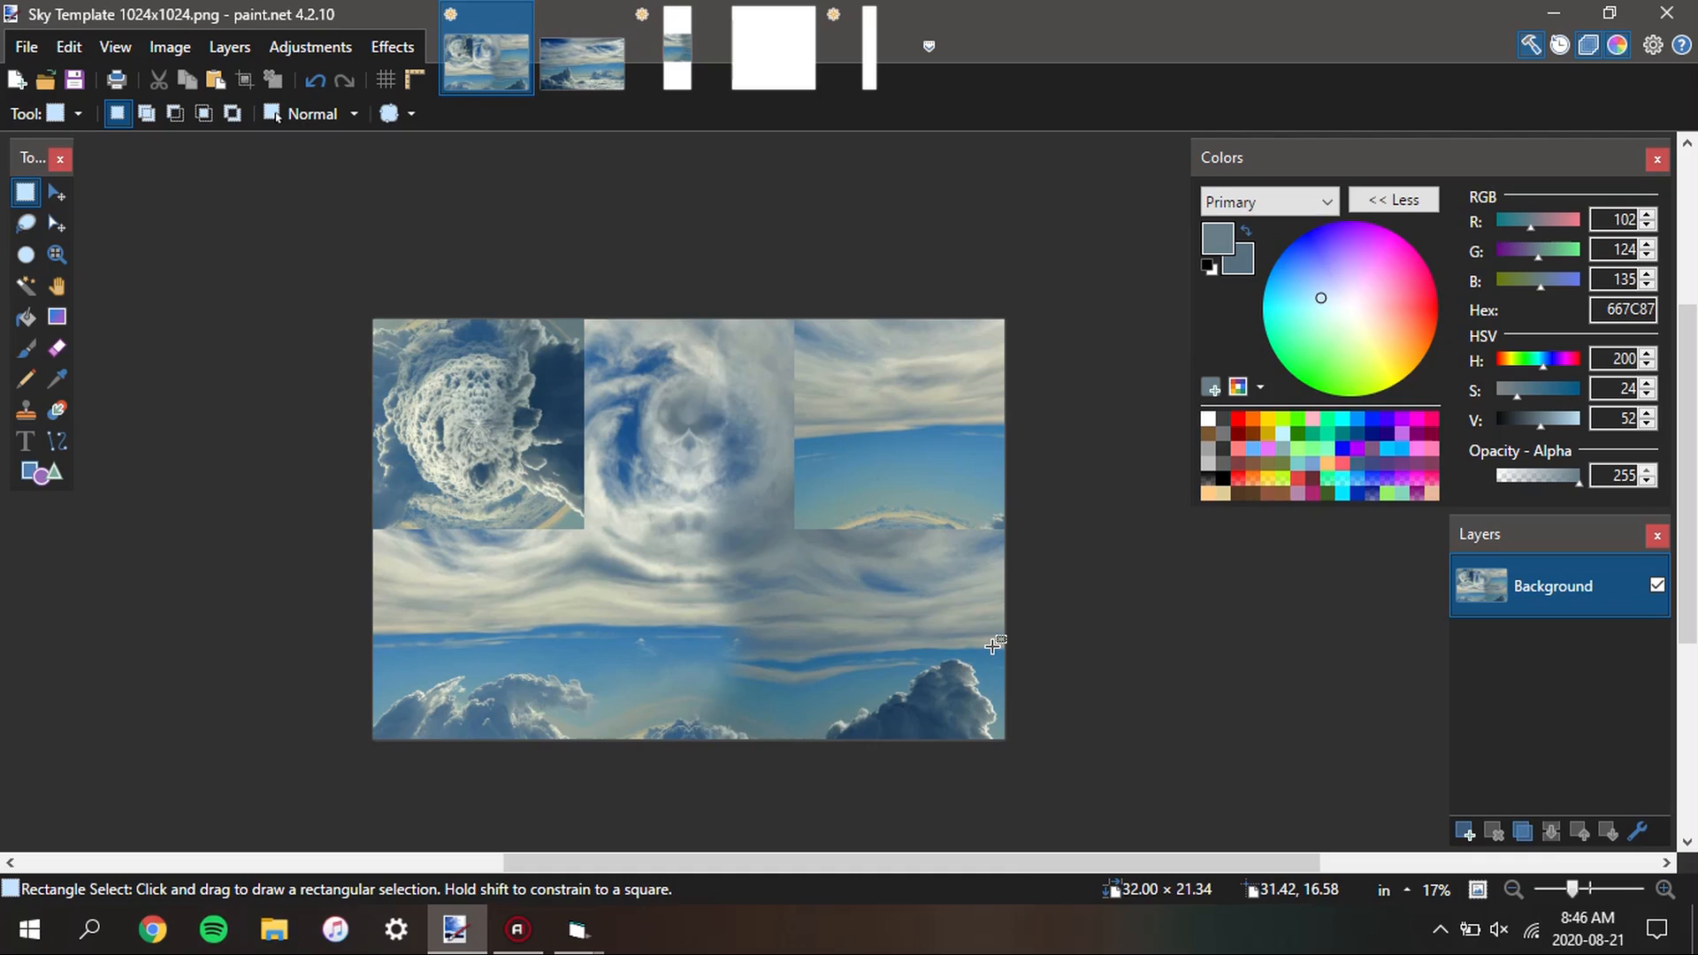
scroll(730, 550, "down", 1)
scroll(693, 560, "up", 3)
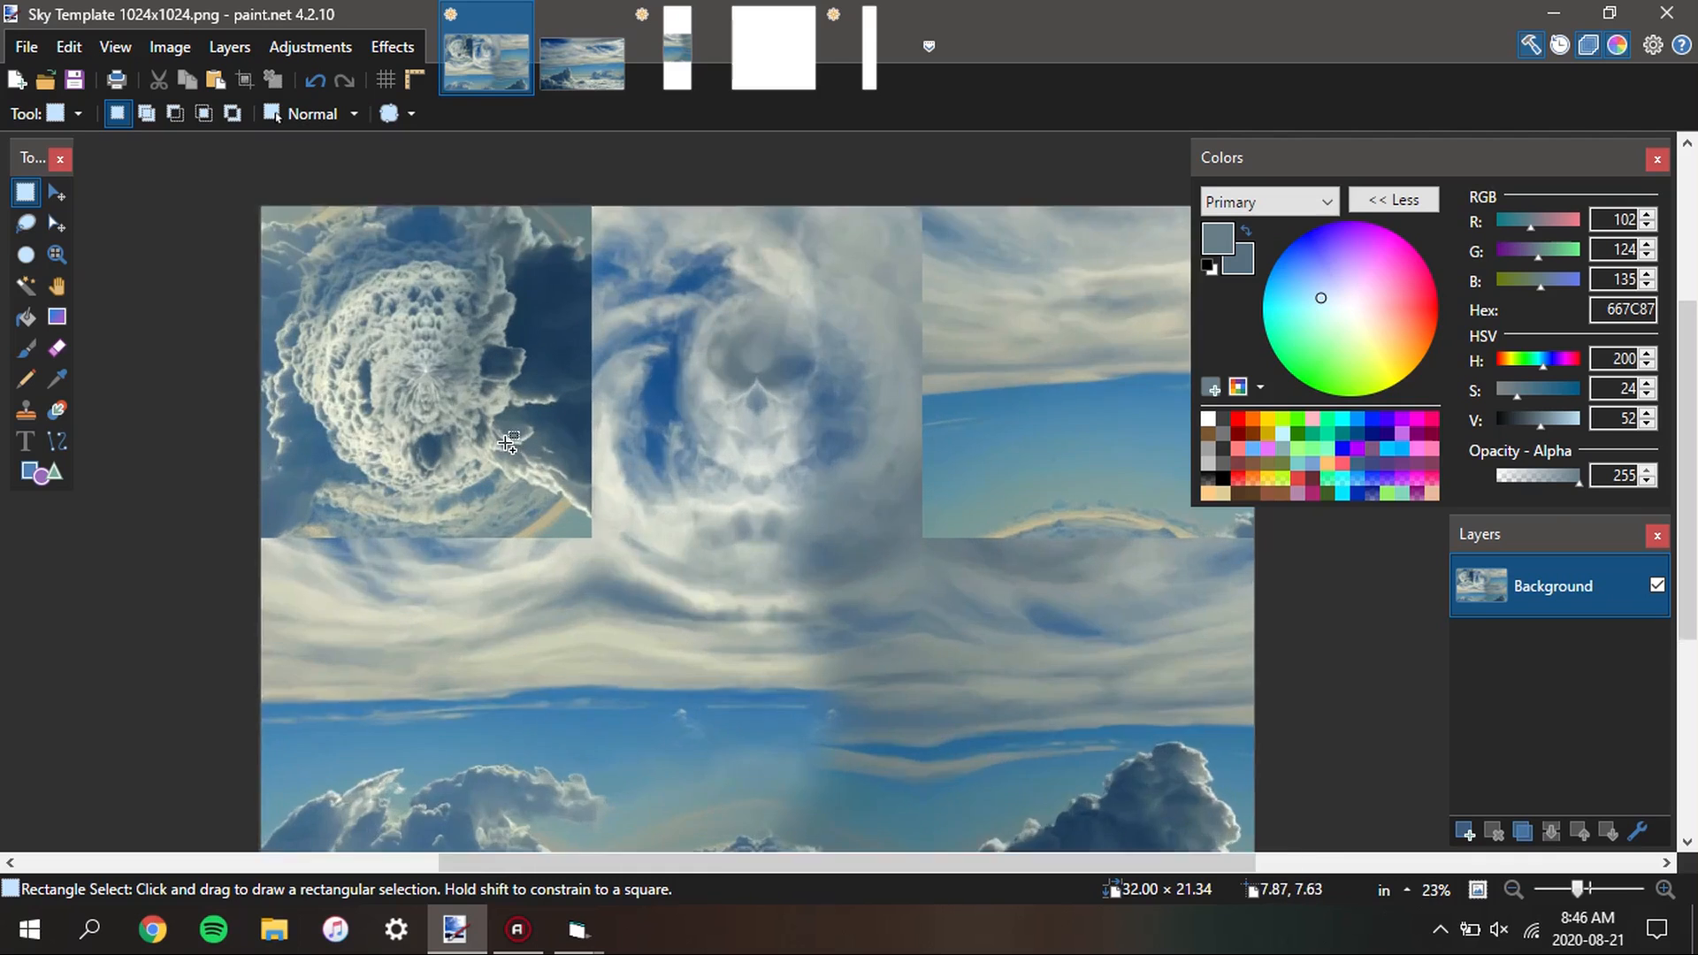
scroll(703, 473, "down", 2)
scroll(1038, 542, "up", 5)
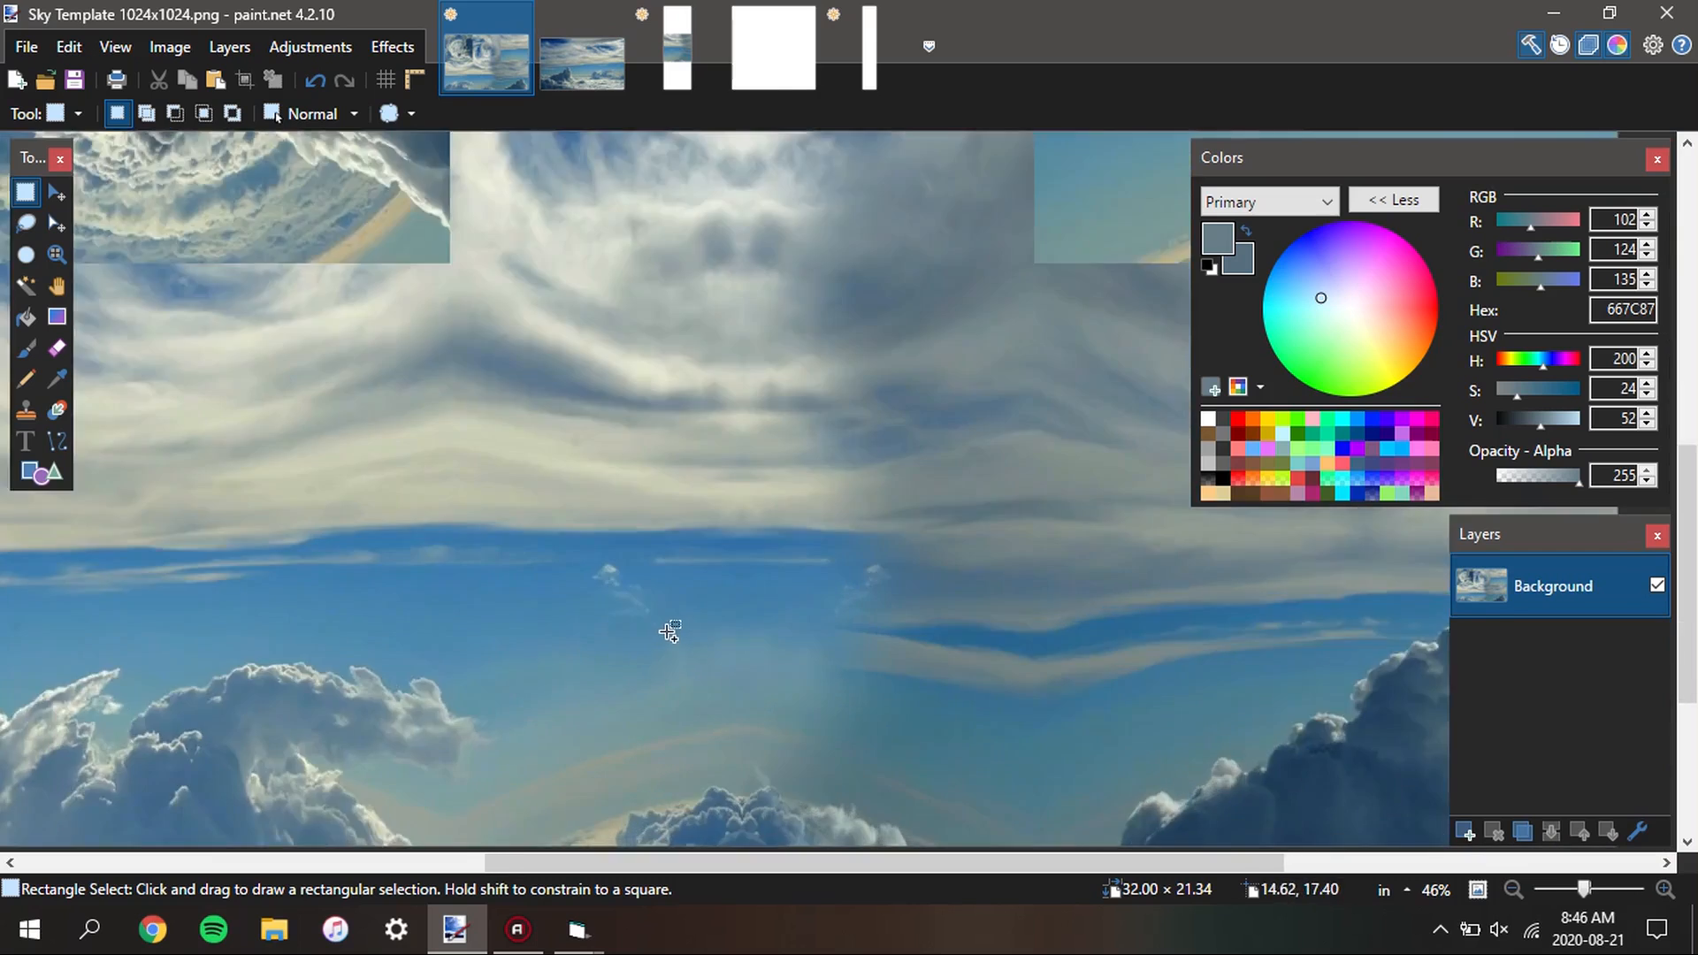
scroll(652, 573, "down", 3)
scroll(651, 573, "down", 4)
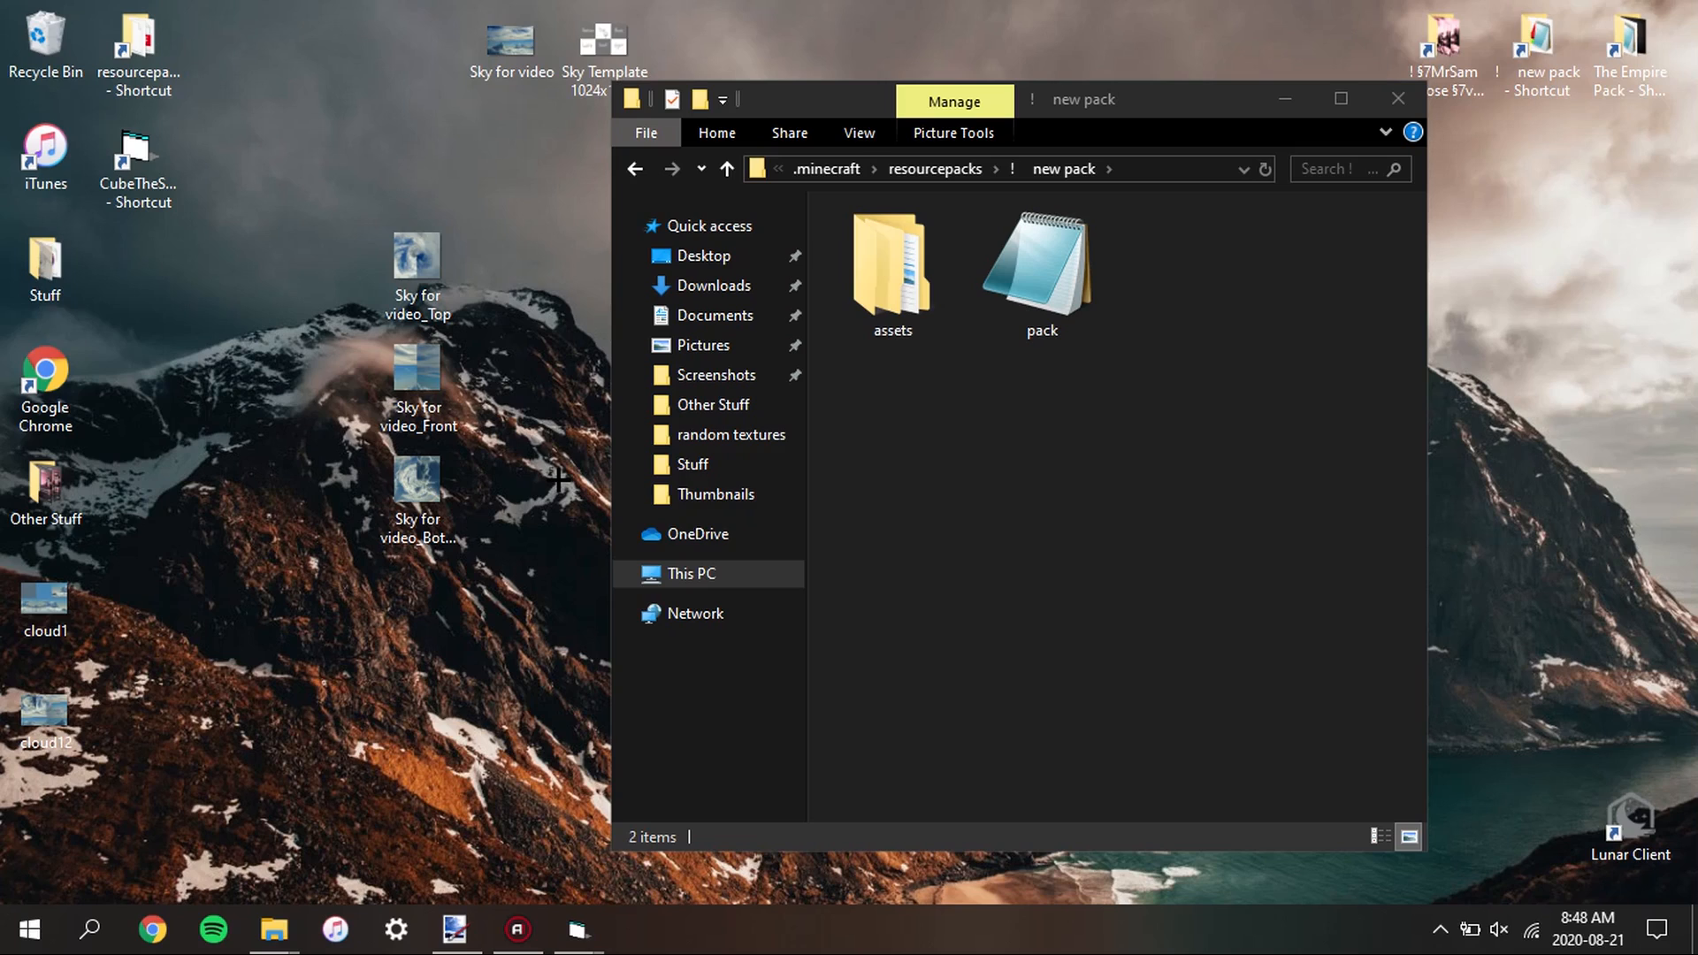
In File Explorer, open the new pack's assets/minecraft/mcpatcher/sky/world0 folder and move cloud1 from the desktop into it
double_click(849, 251)
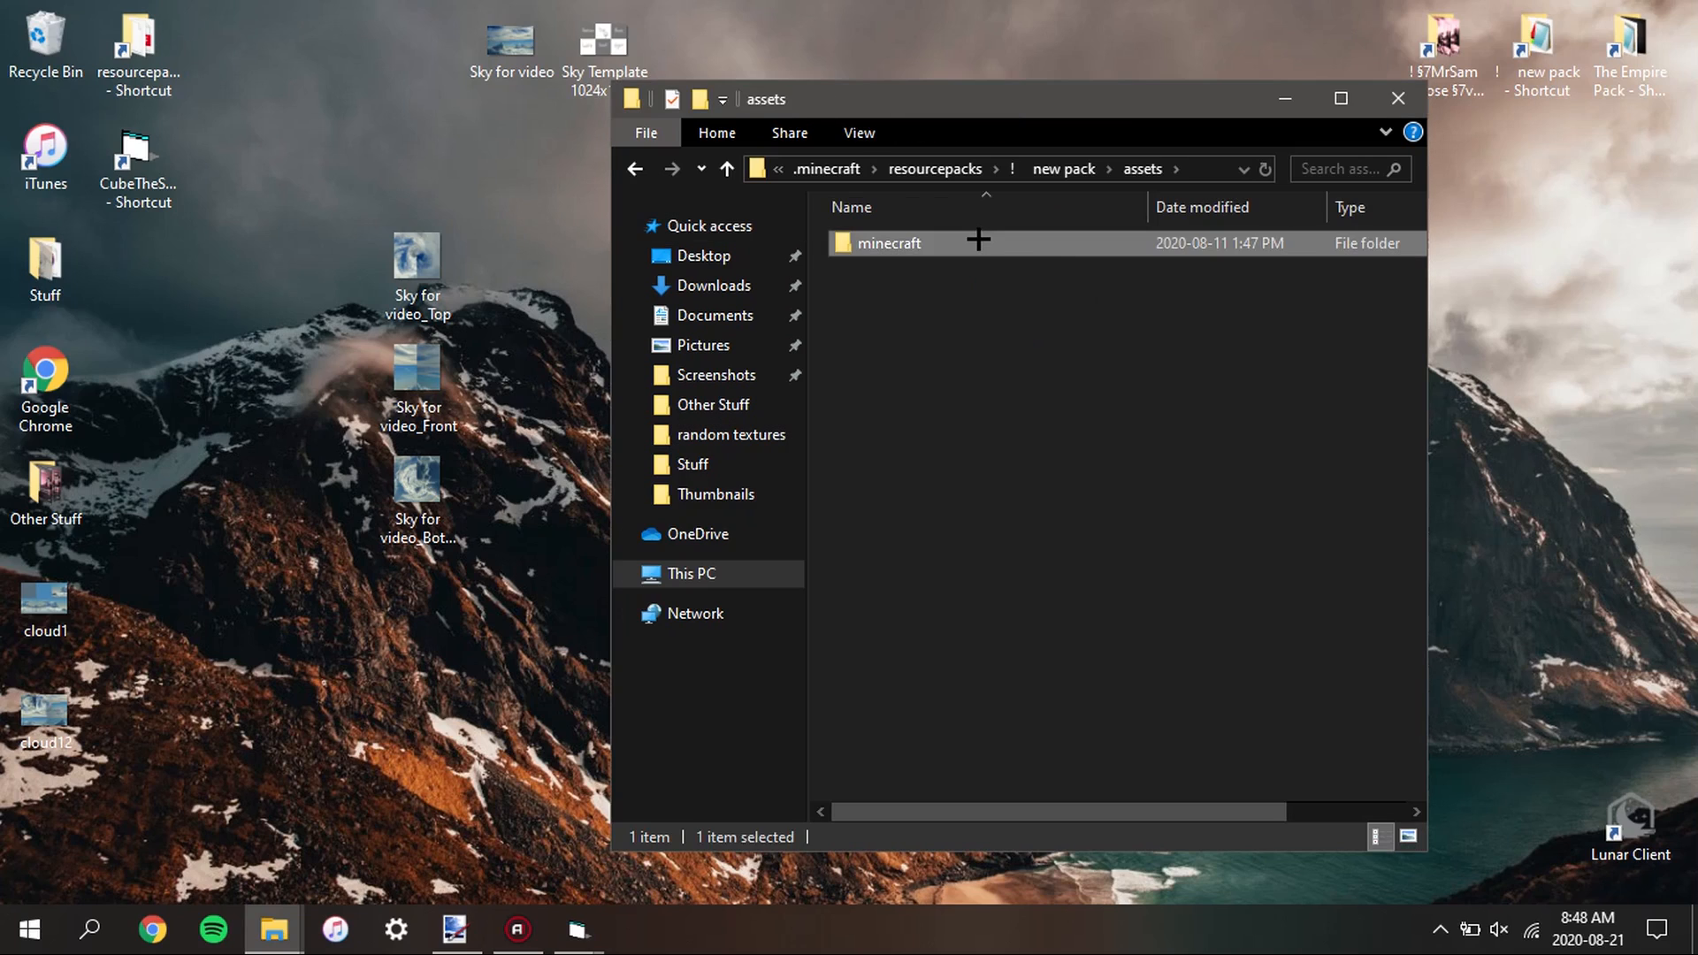
double_click(978, 241)
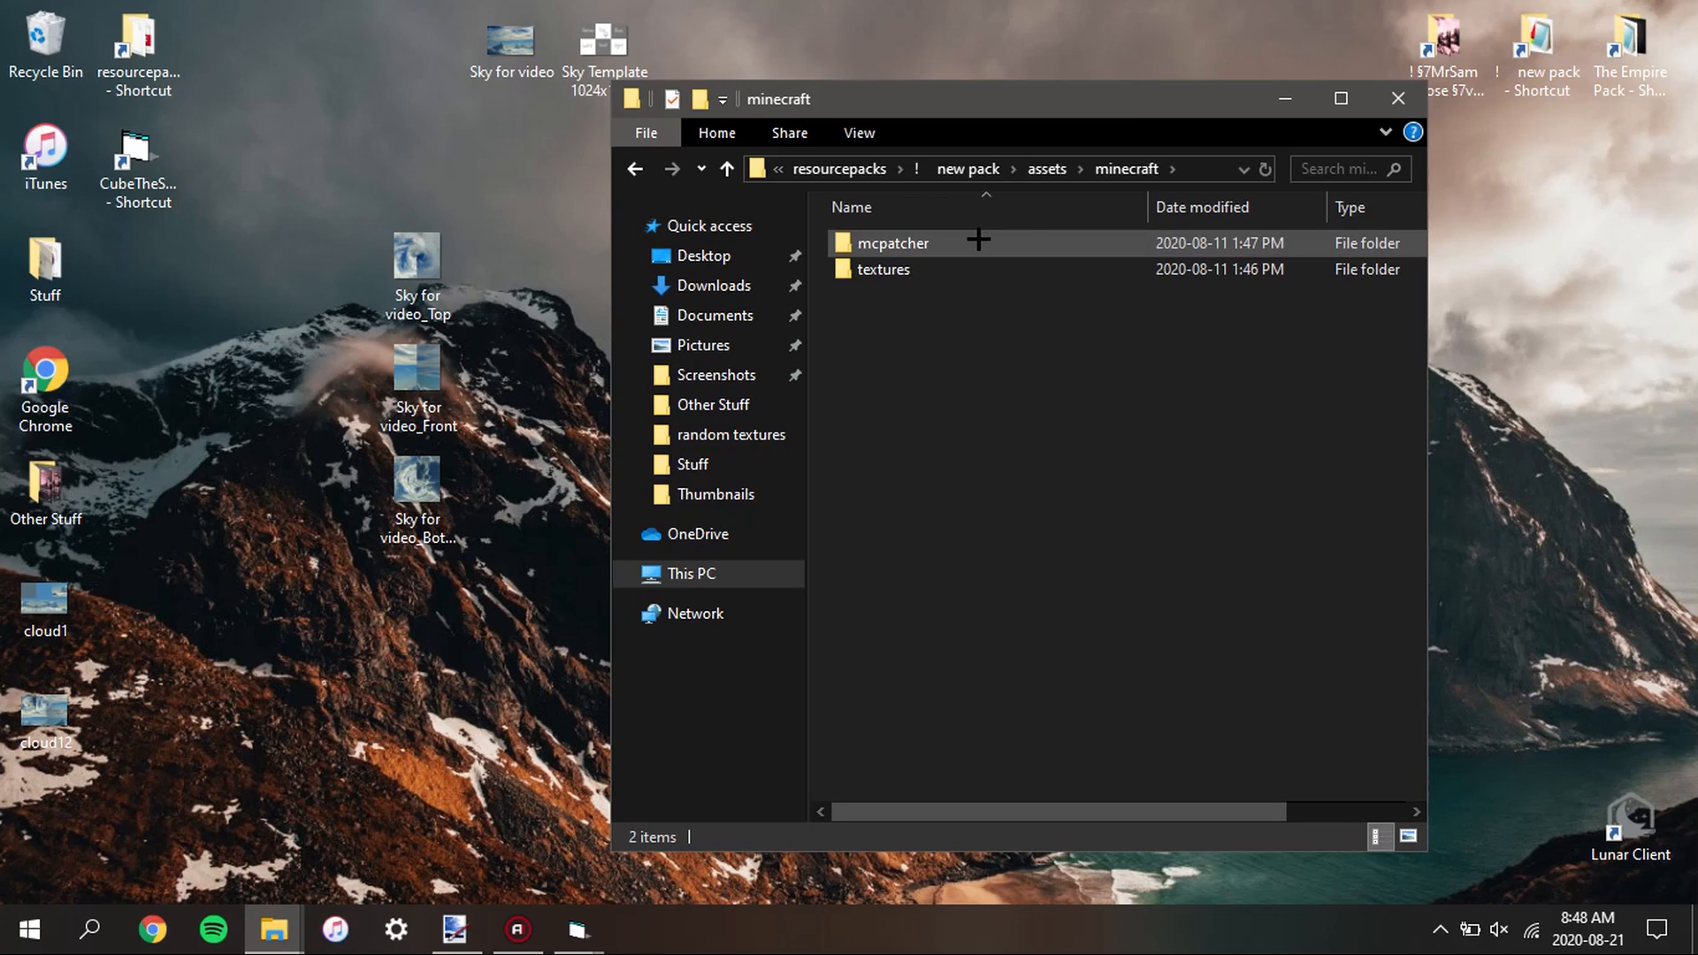
double_click(968, 240)
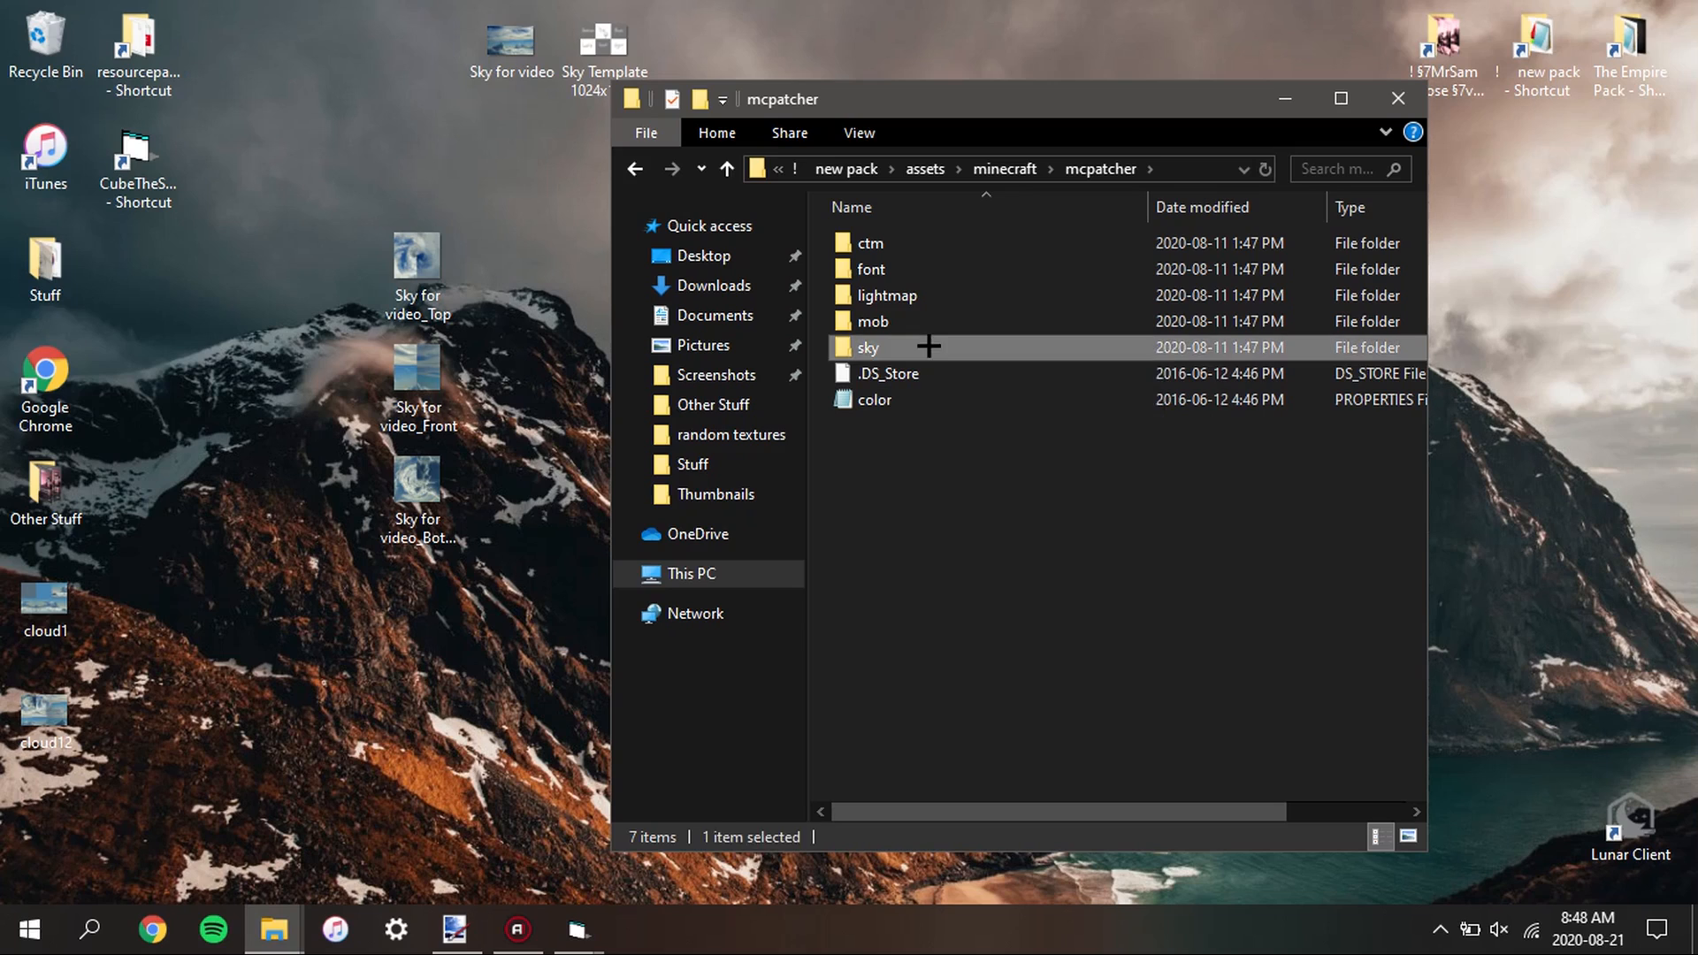
double_click(928, 346)
double_click(920, 239)
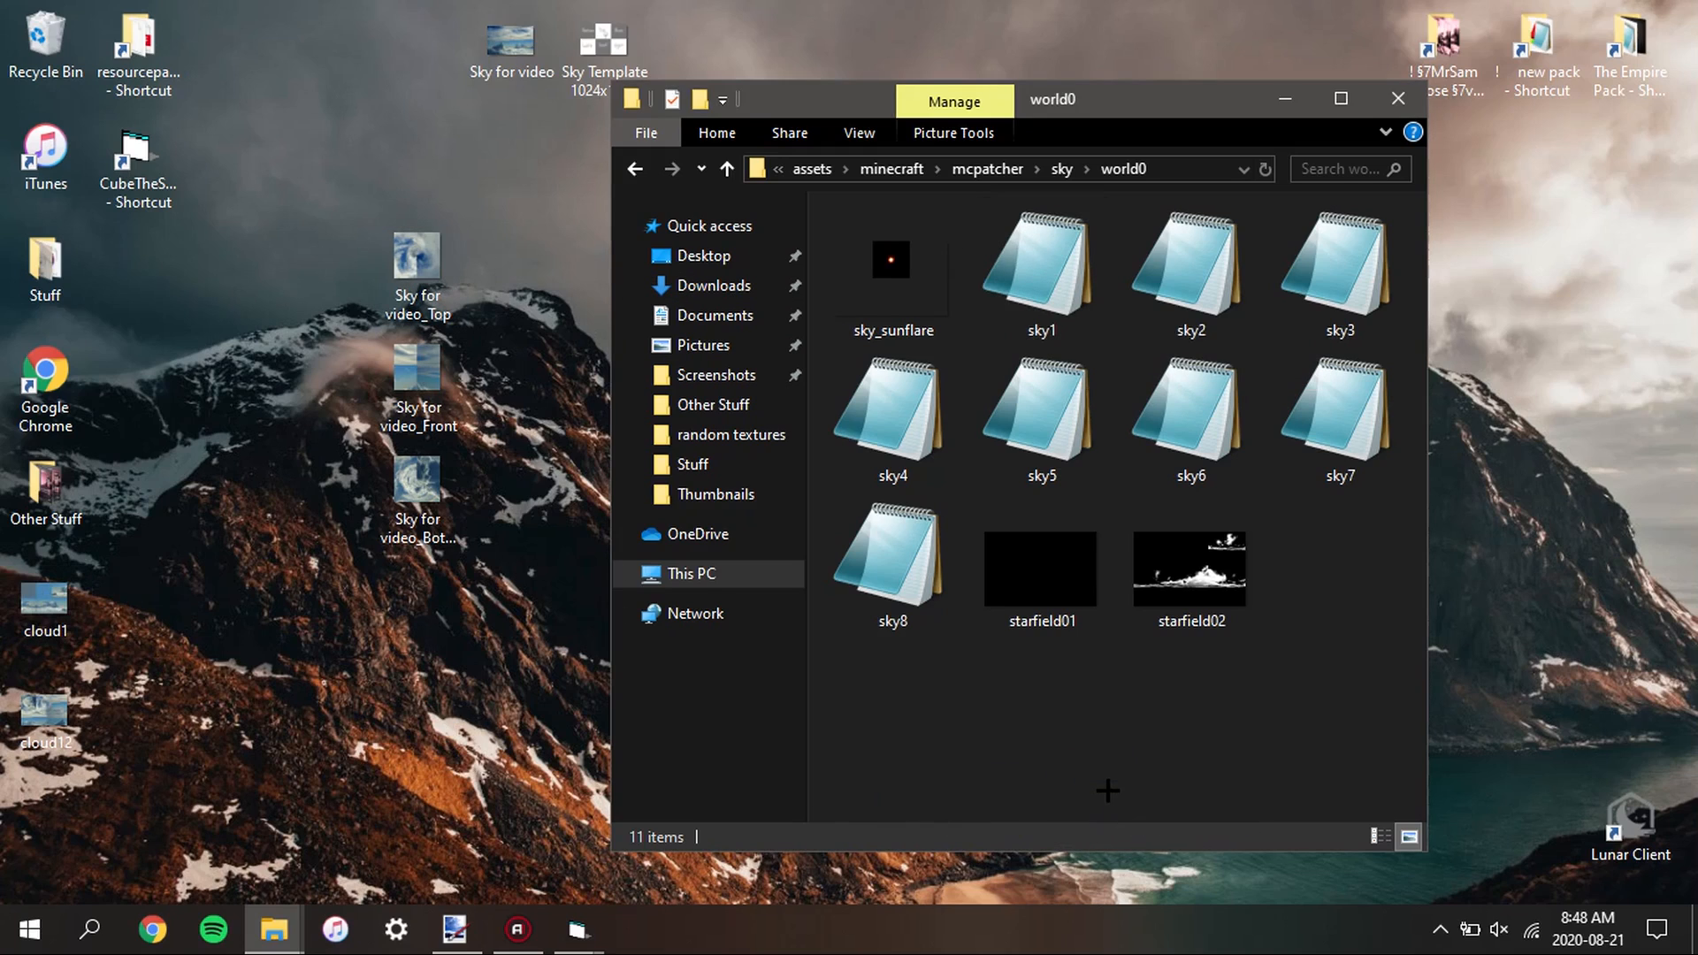
left_click_drag(1107, 790, 1107, 787)
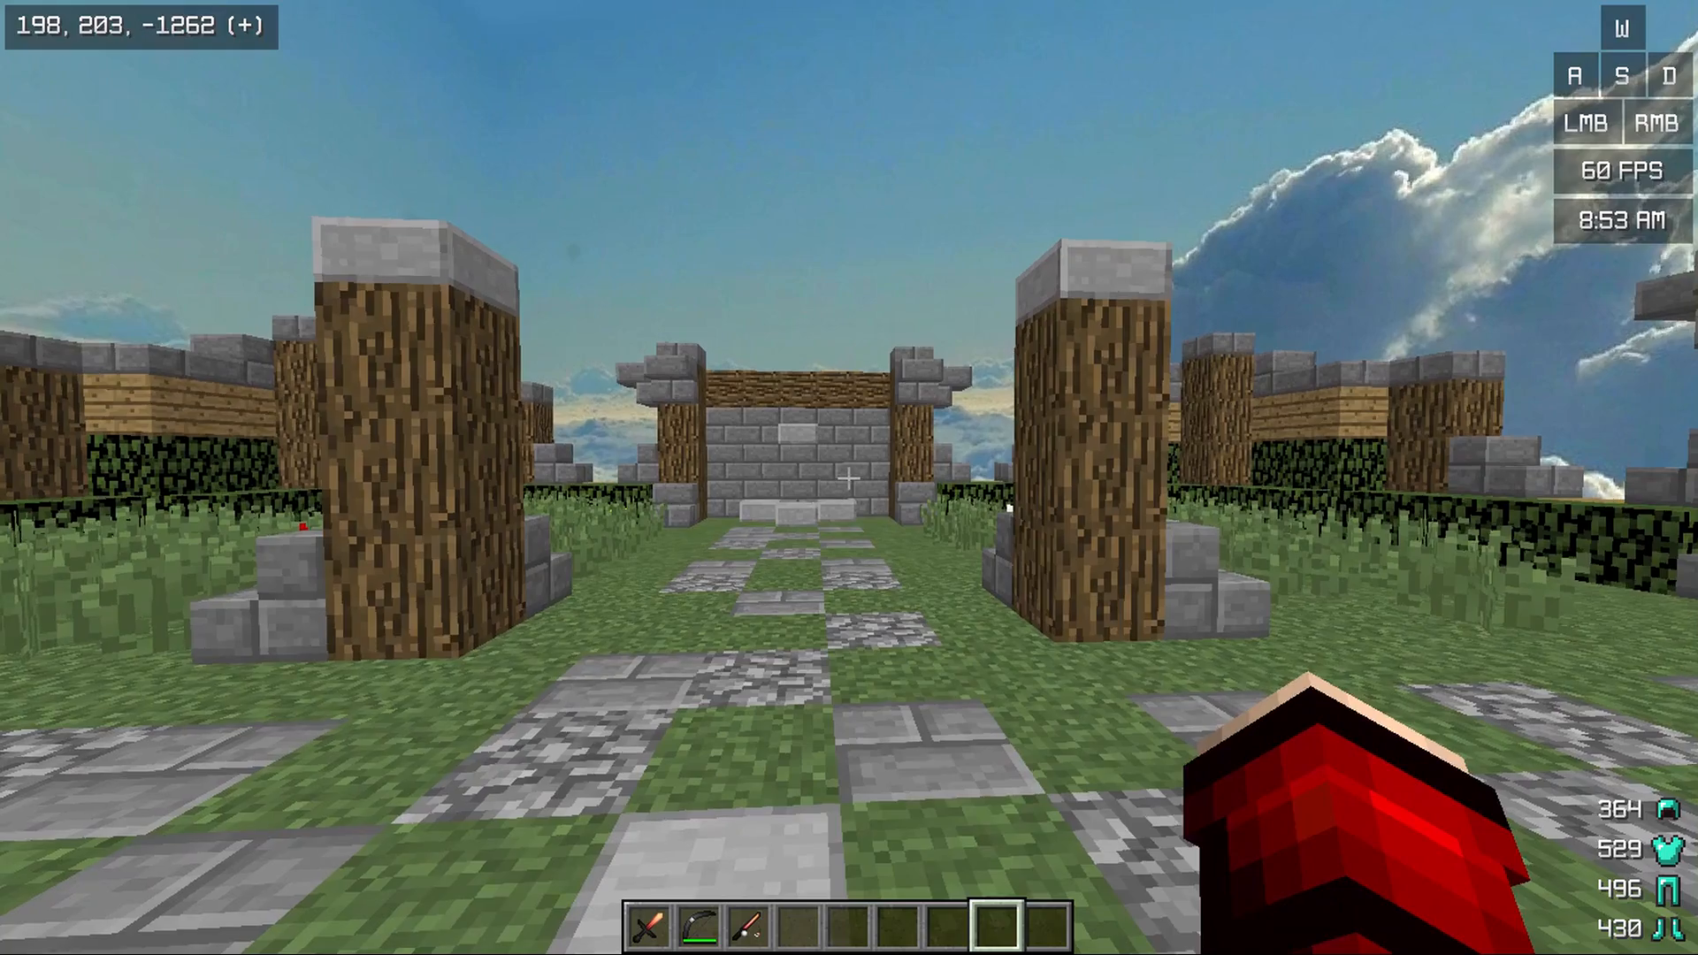
Switch to Minecraft and fly up from the island to examine the first custom sky's clouds, horizon and face seams
key("w")
key("d")
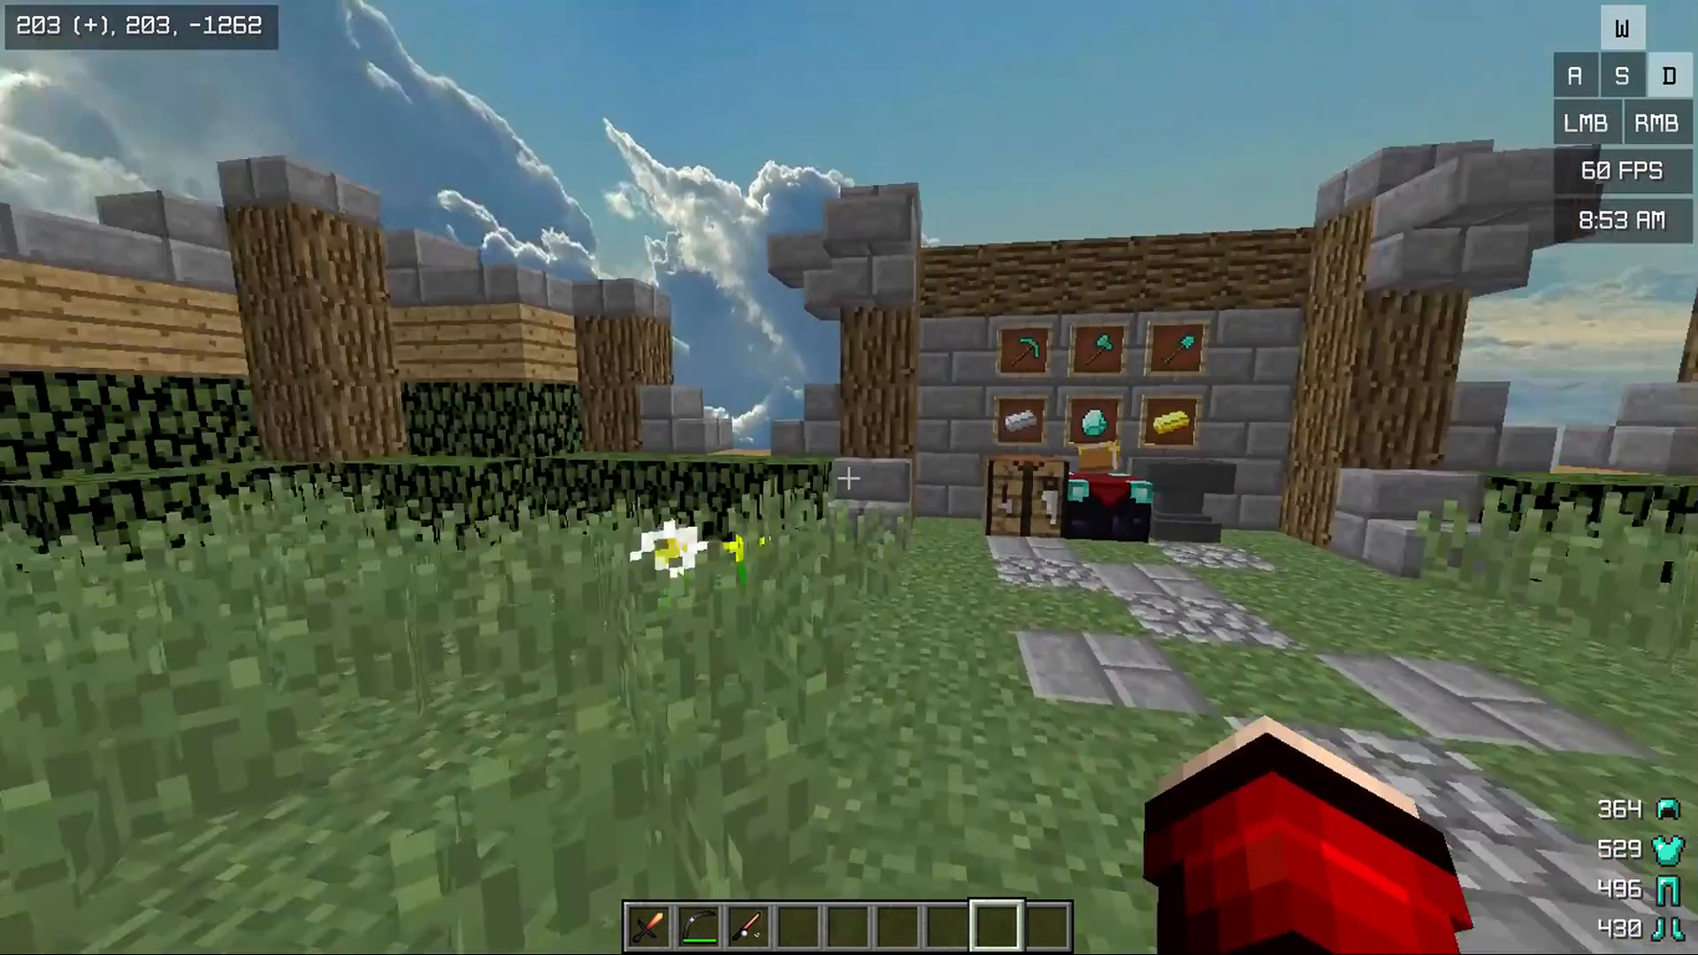
key("a")
key("space")
key("space")
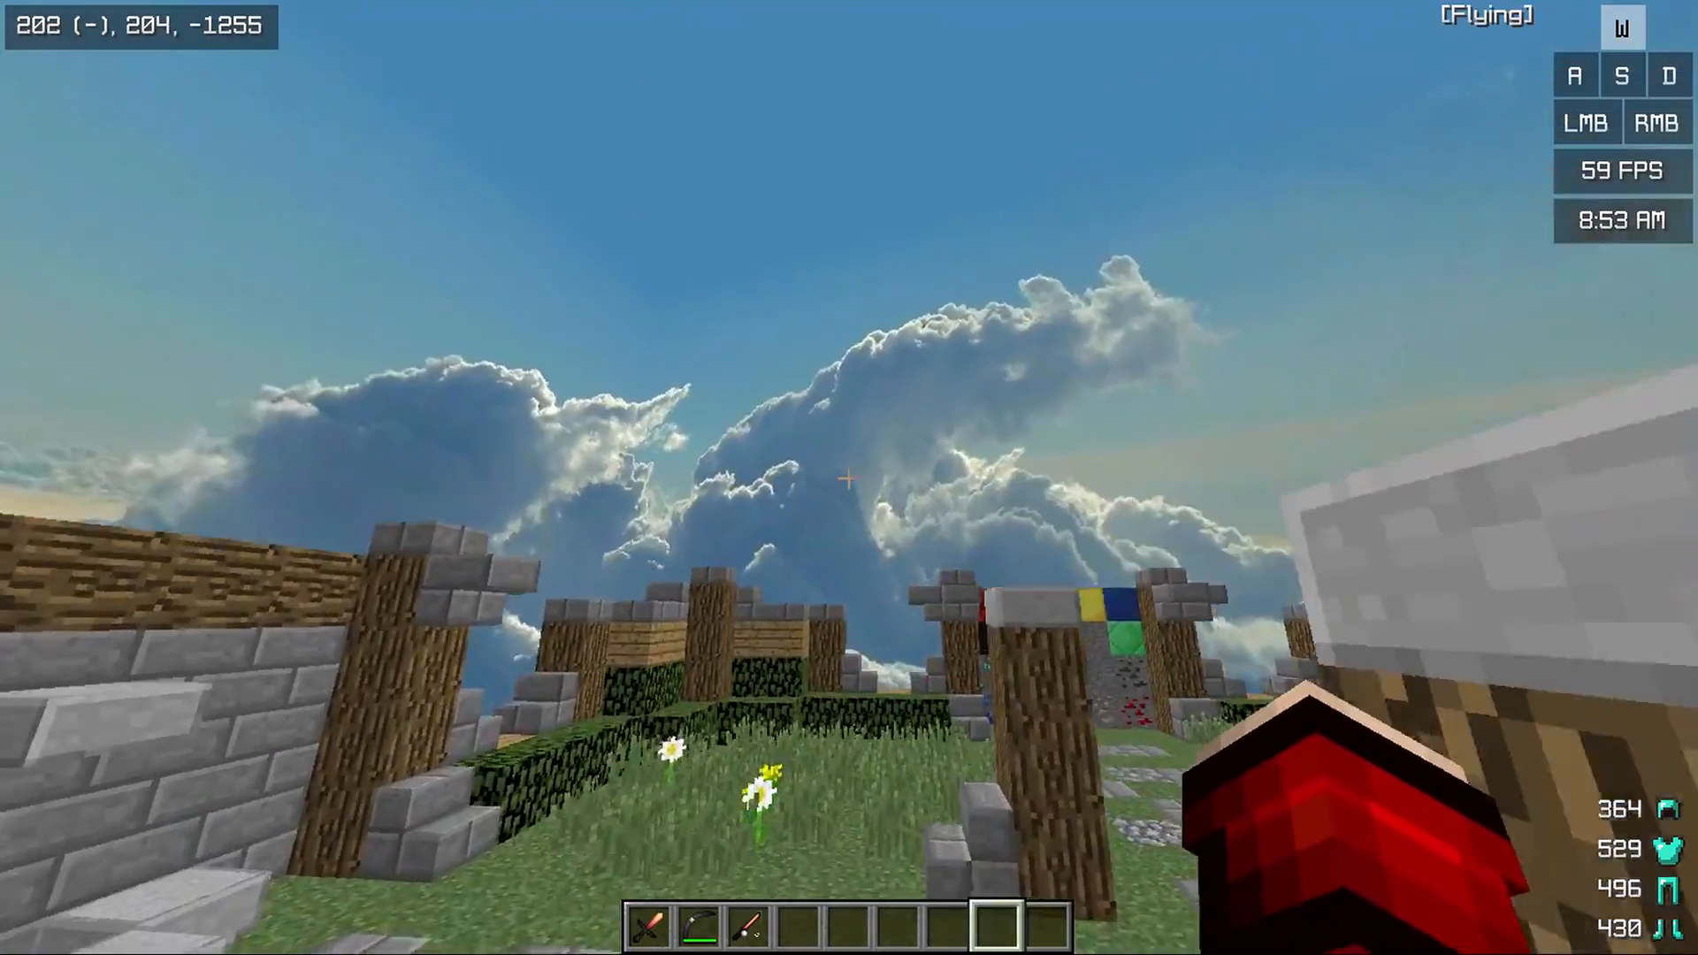
key("space")
key("space")
key("w")
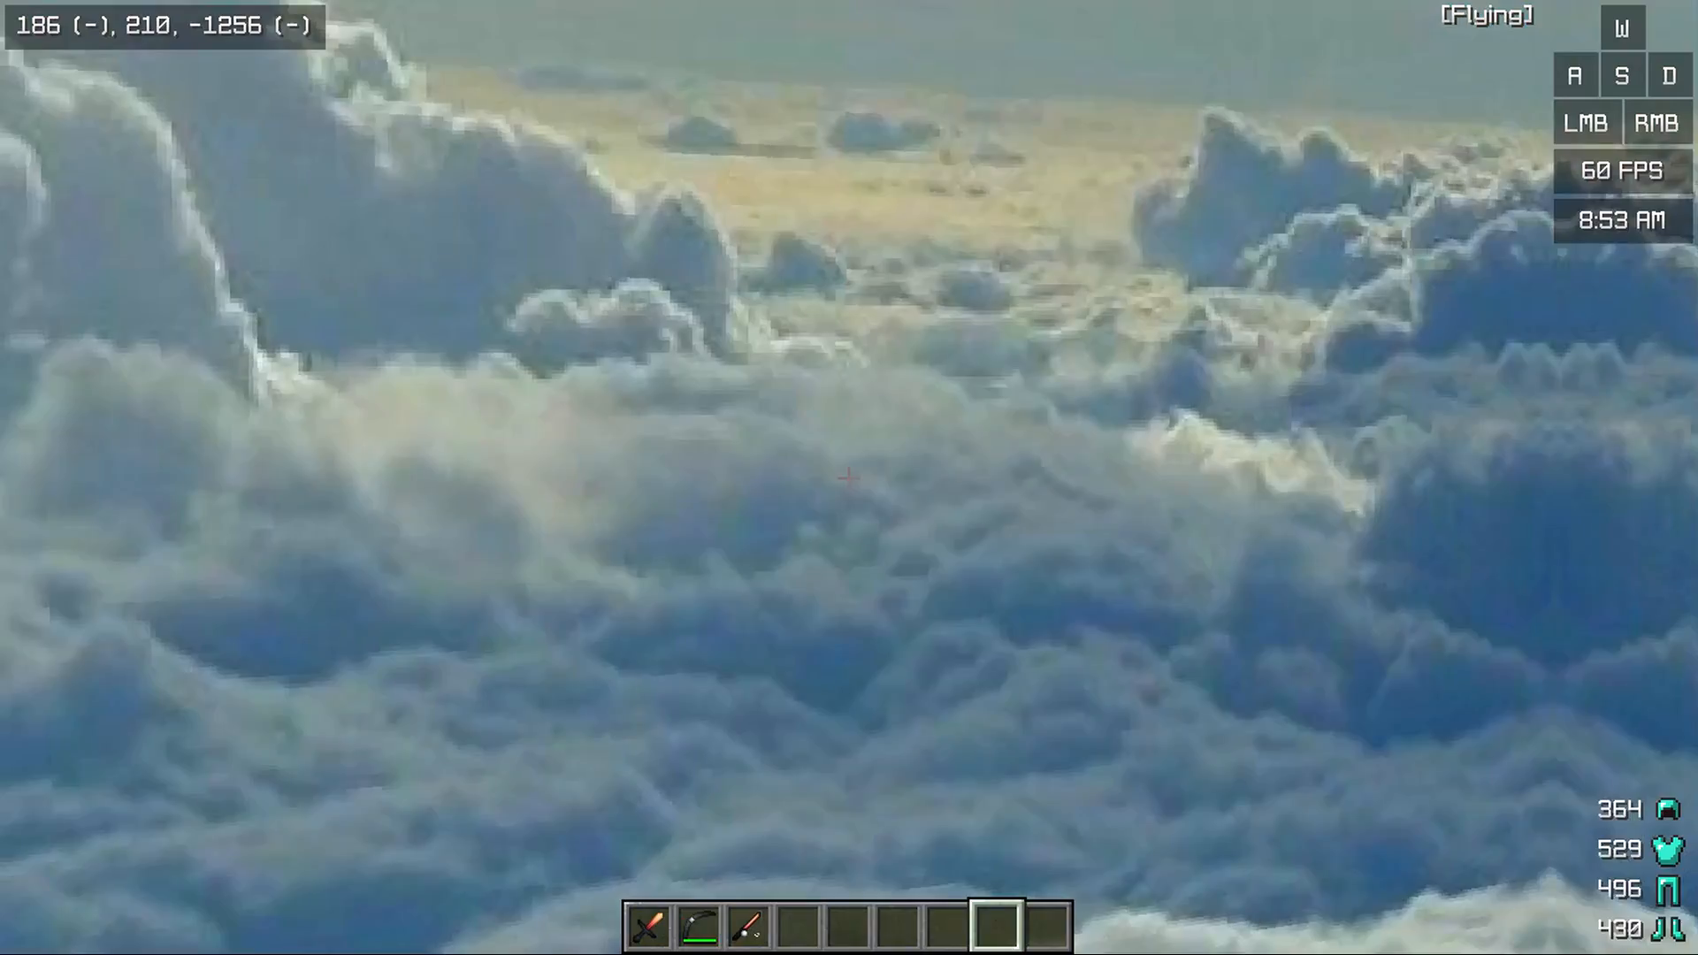
left_click(849, 478)
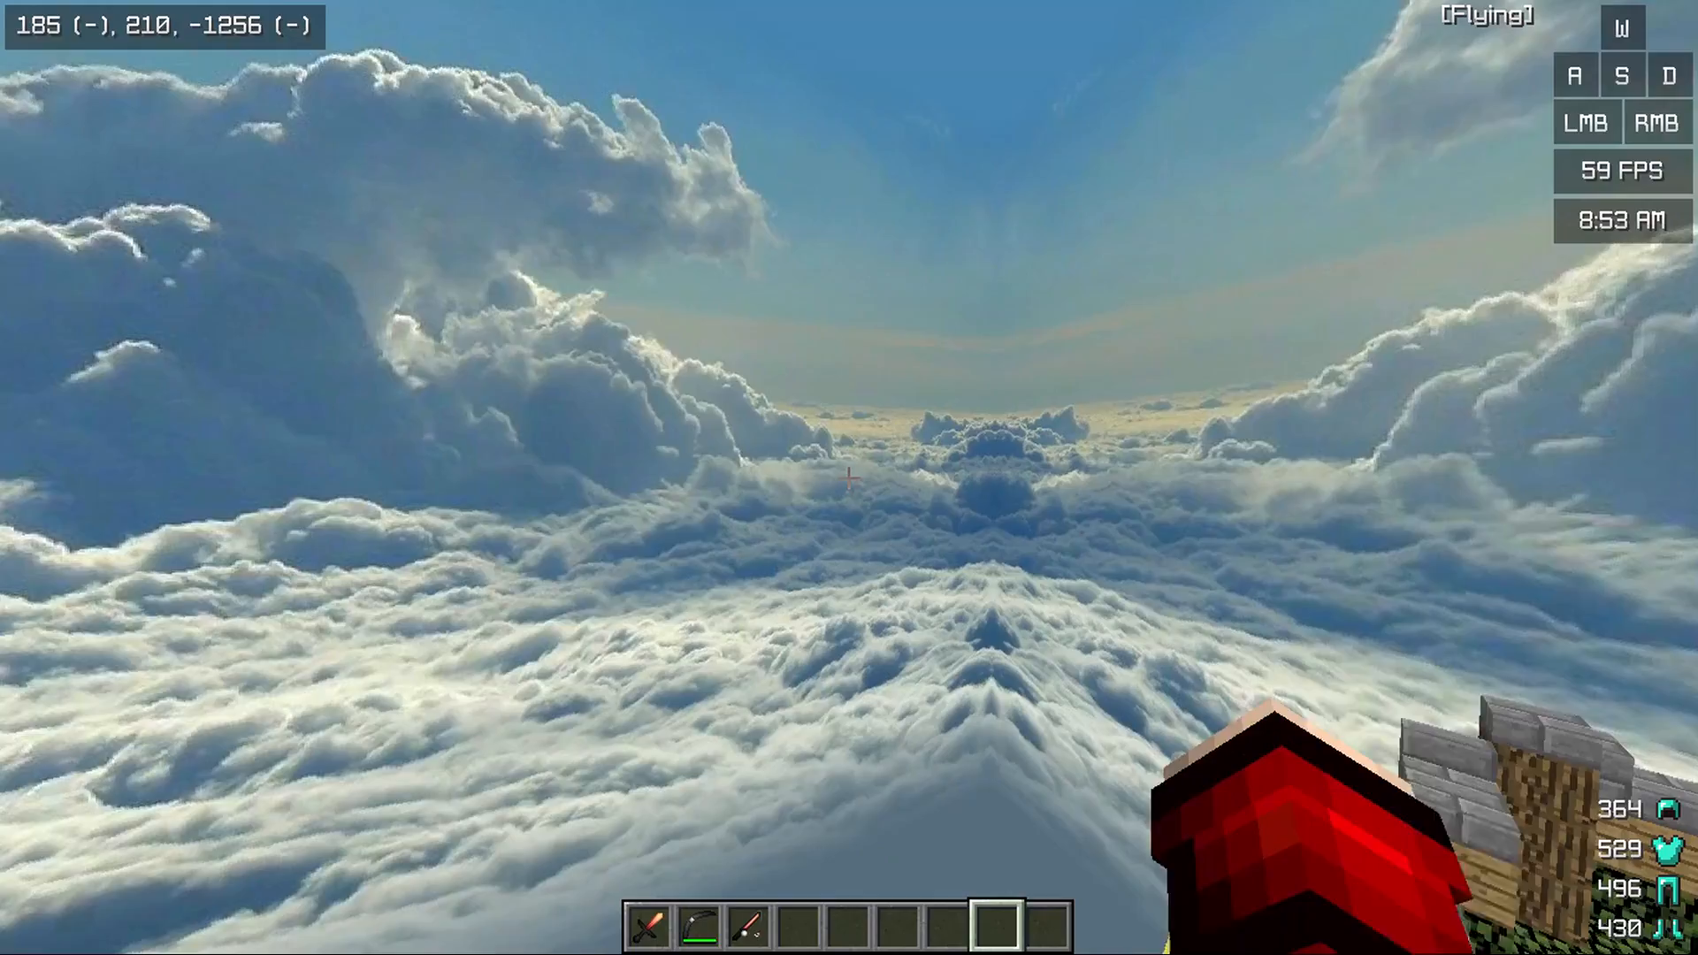
key("a")
key("w")
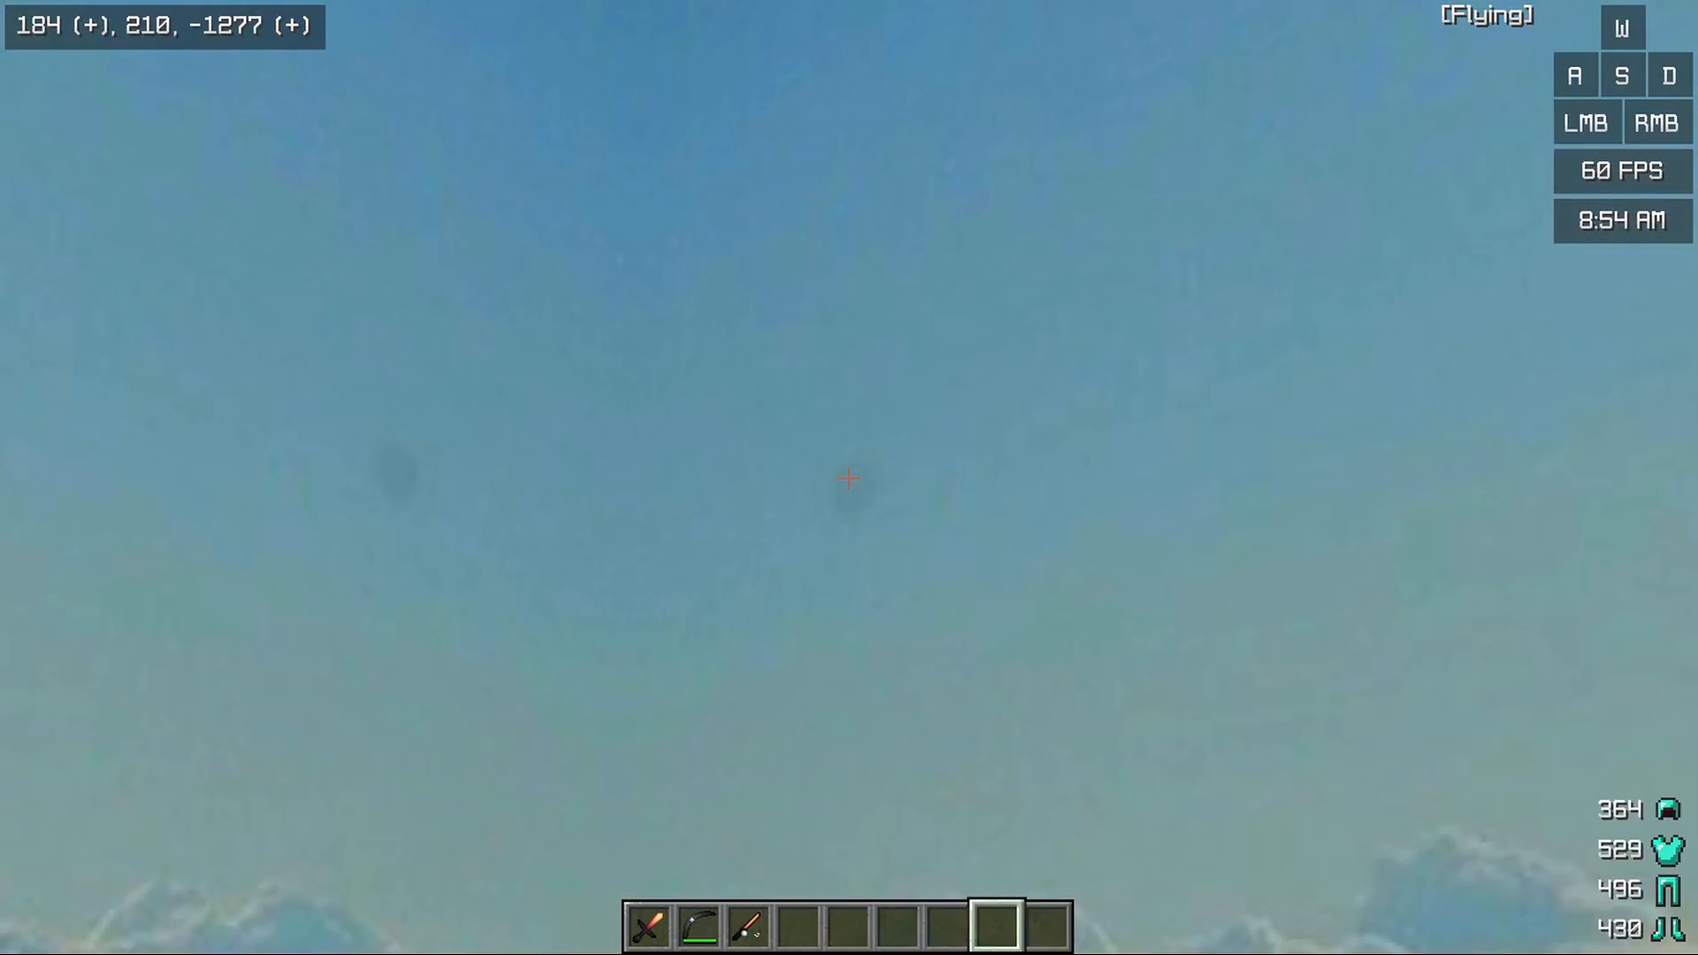
Fly around and above the island, examining the first sky's mirrored corners, overhead area and lower cloud face
key("a")
key("s")
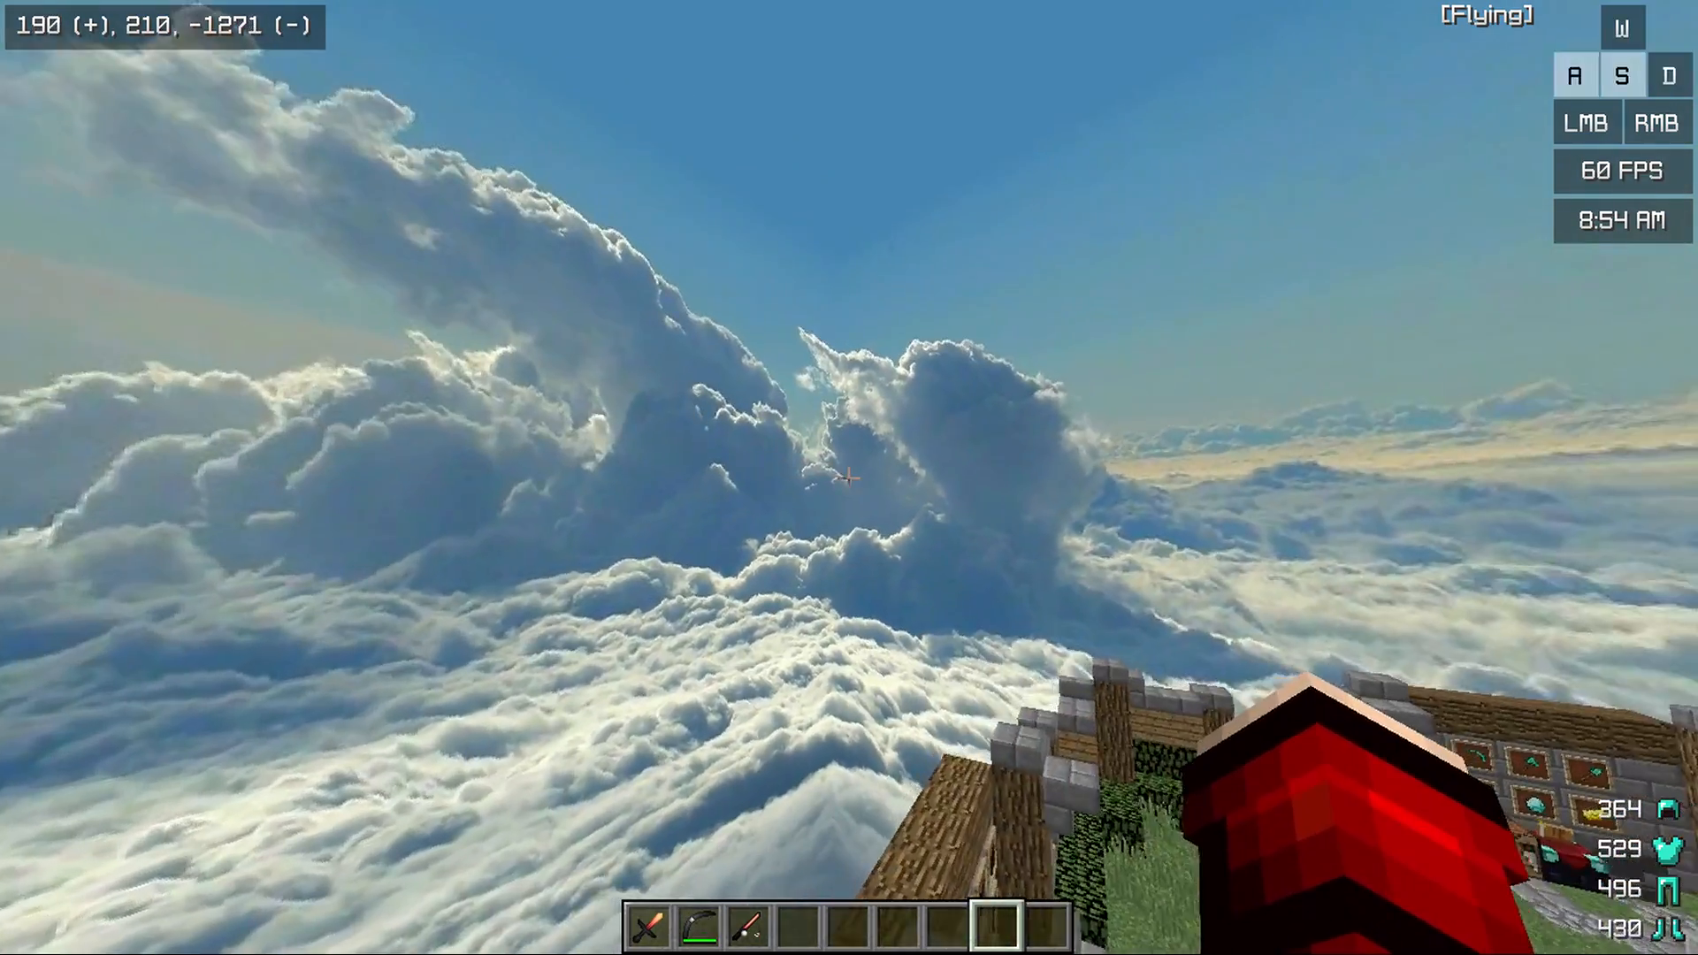
key("d")
key("a")
key("d")
key("a")
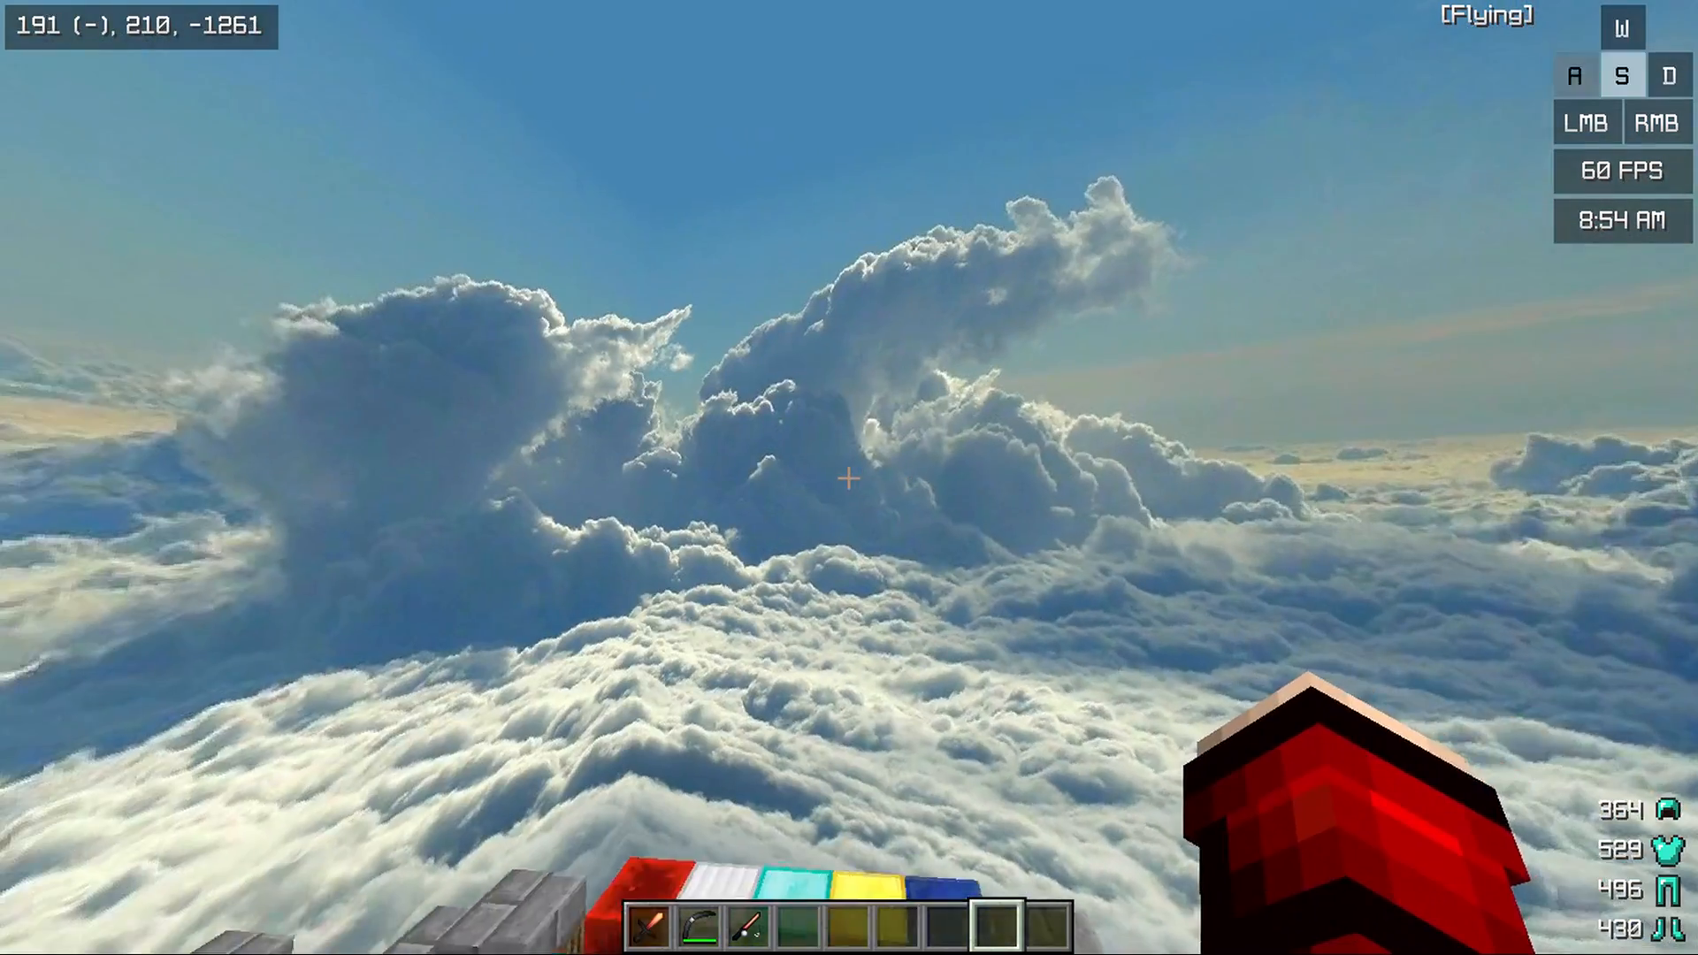
key("w")
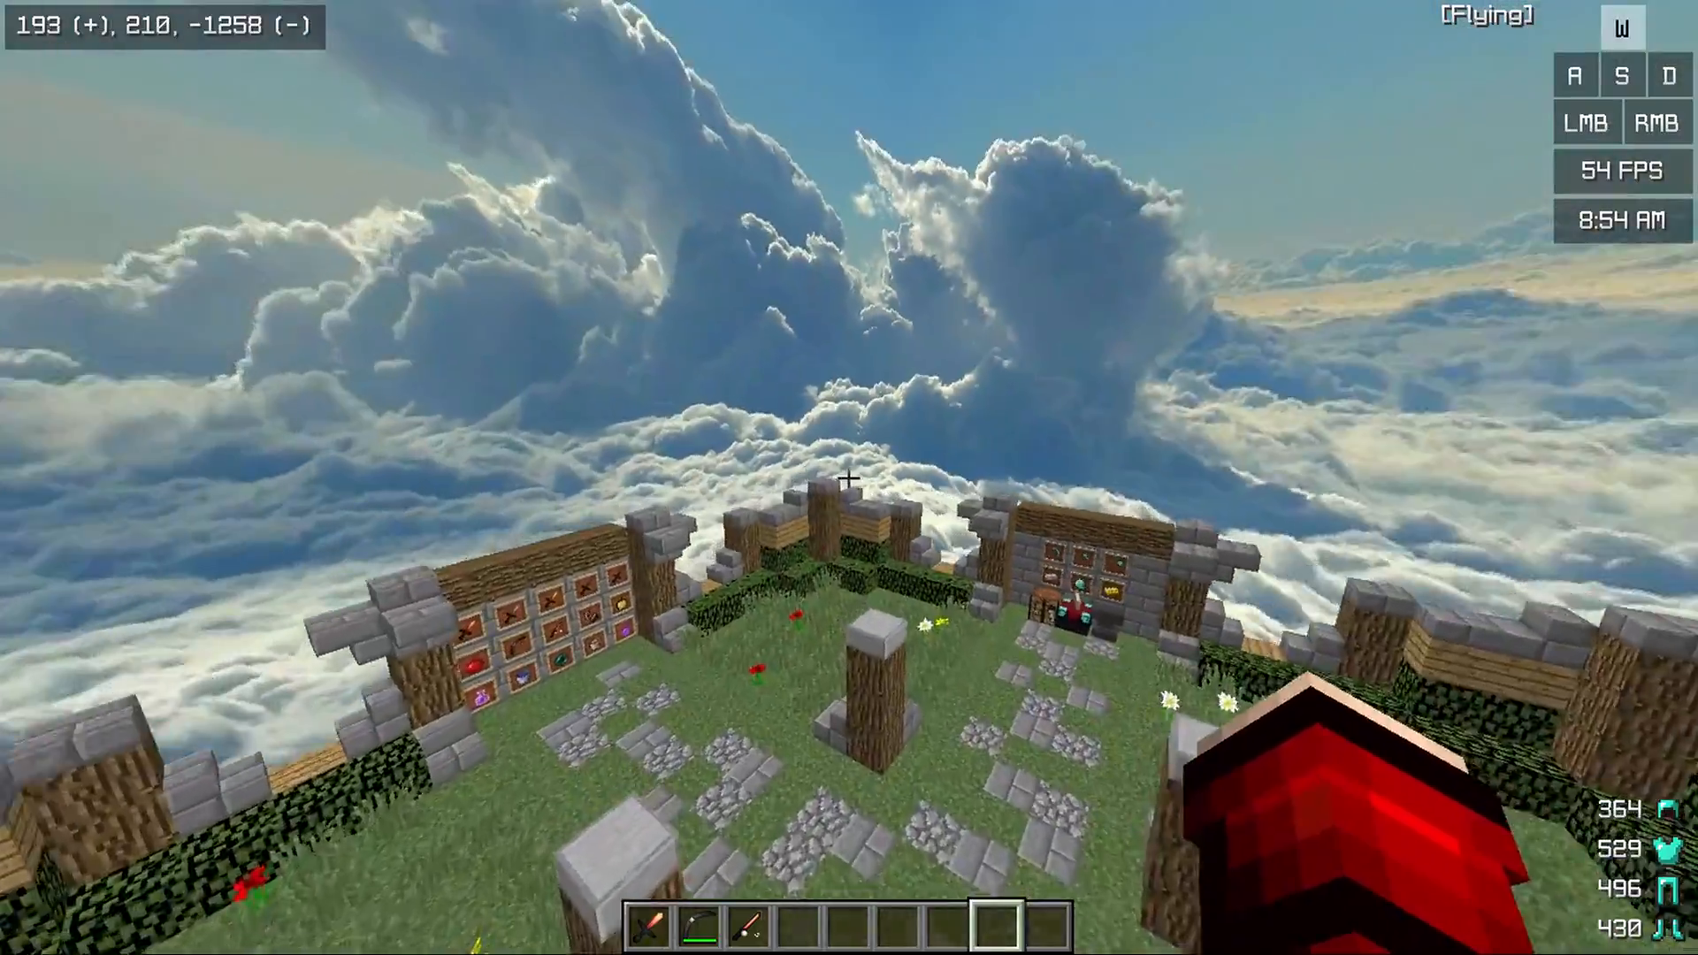
key("a")
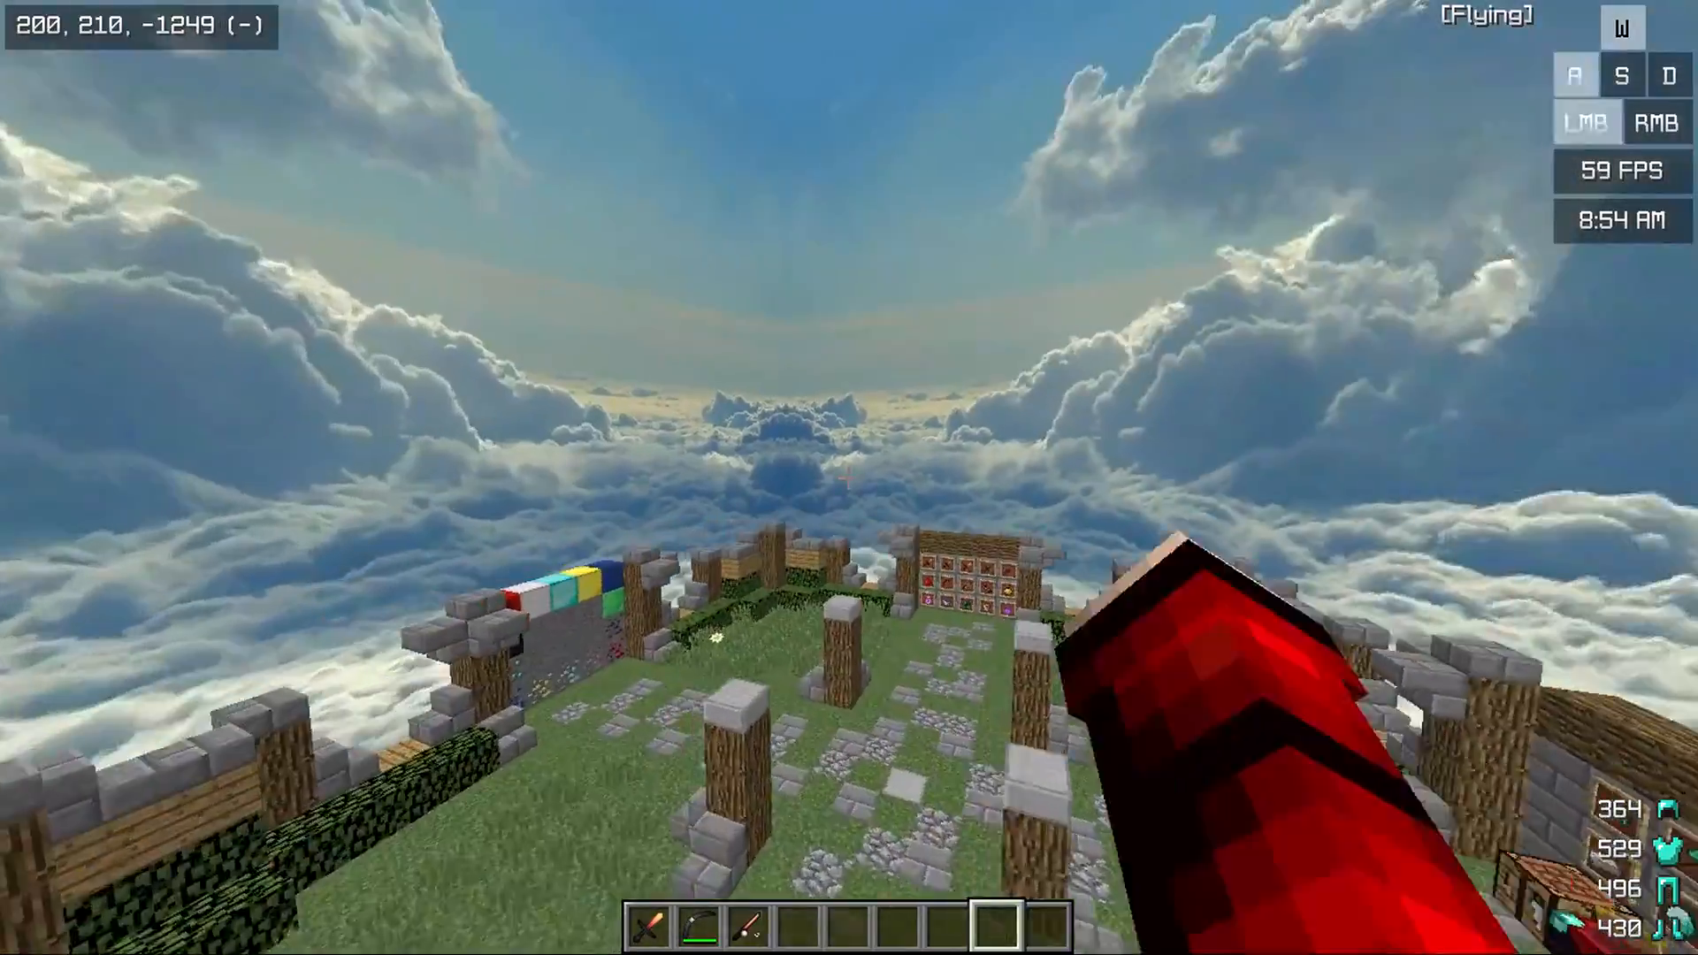
key("d")
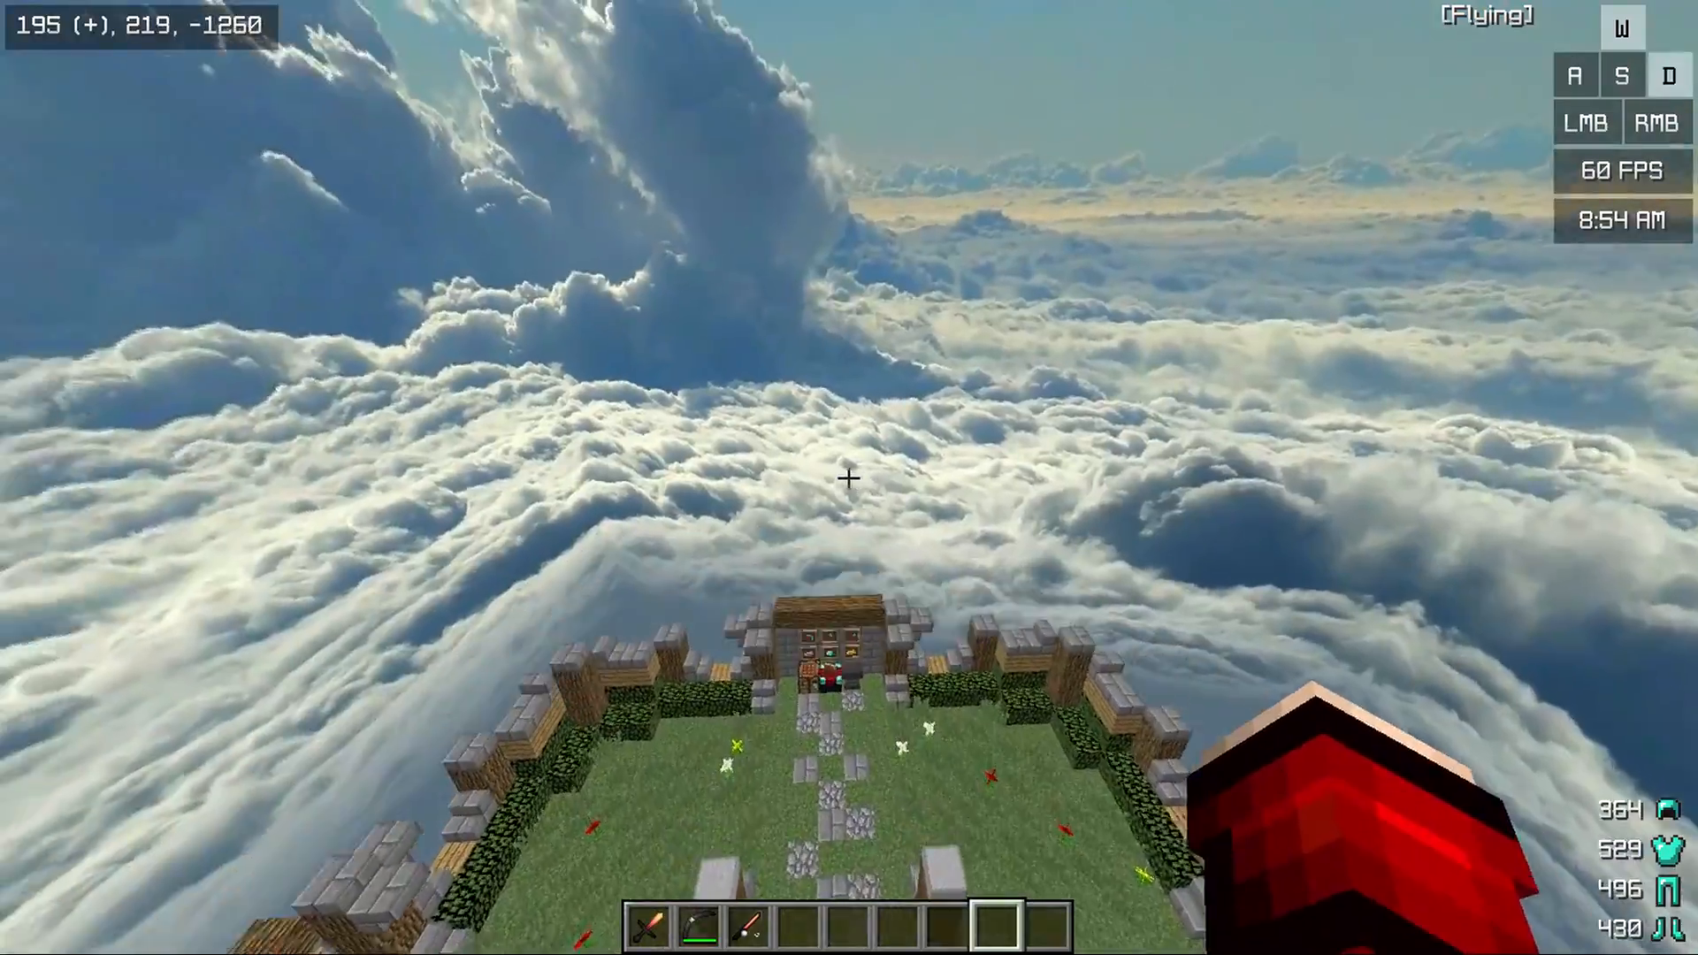
key("s")
key("a")
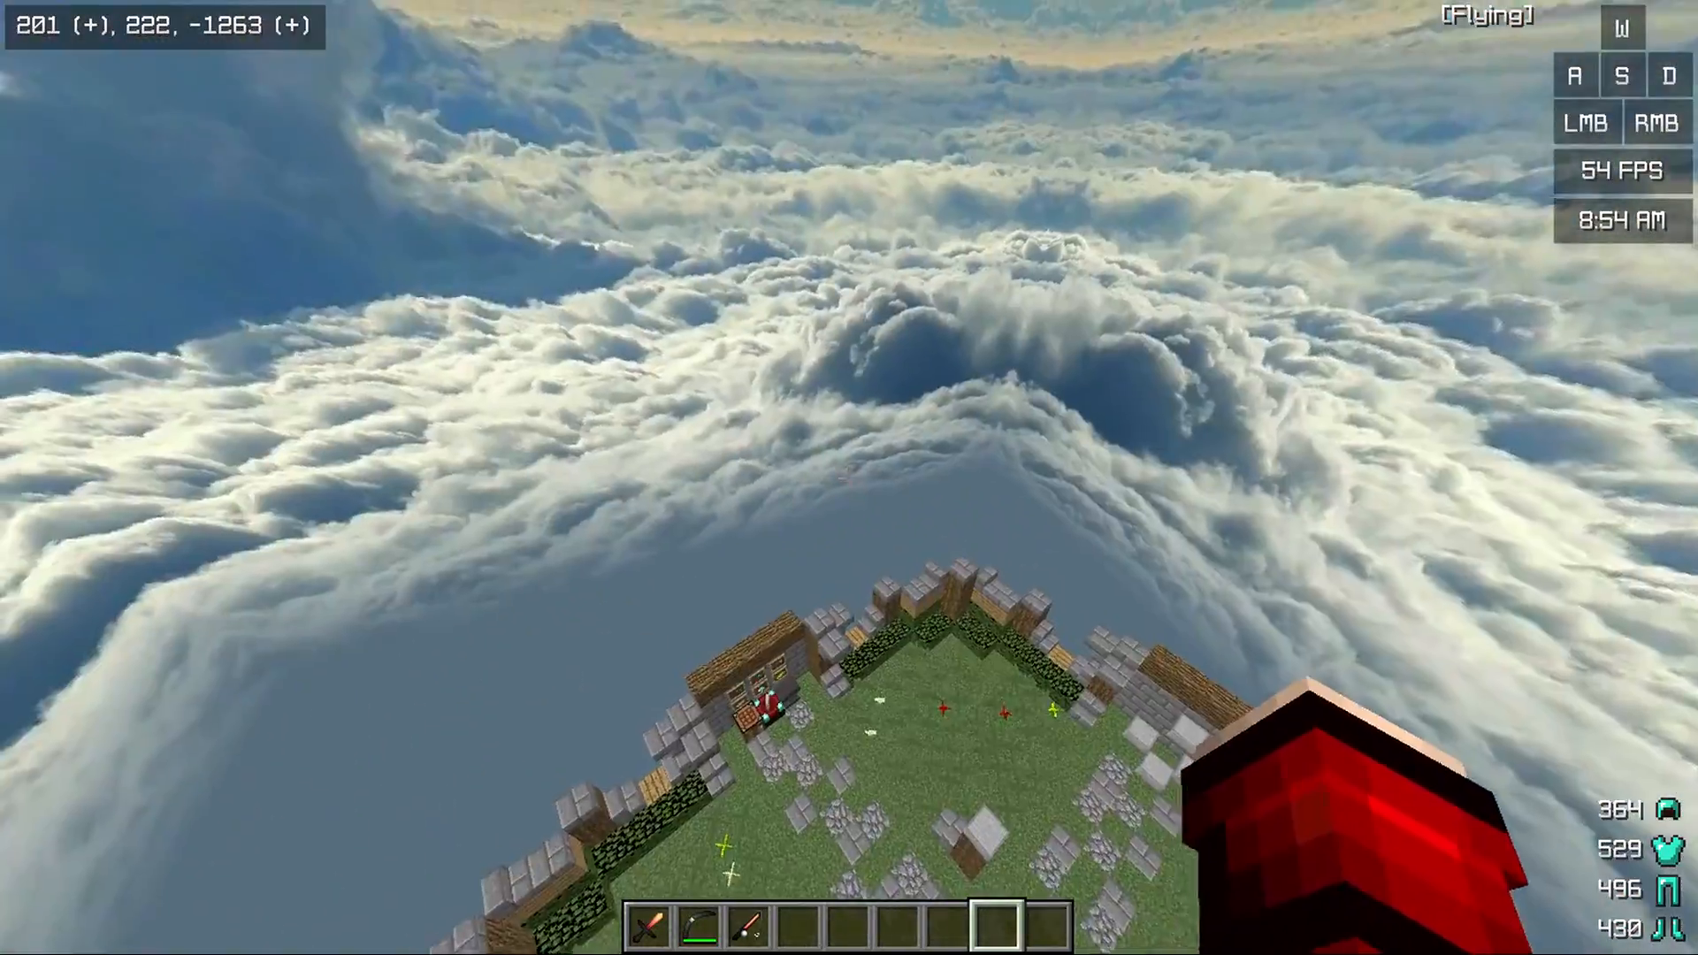
key("space")
key("space")
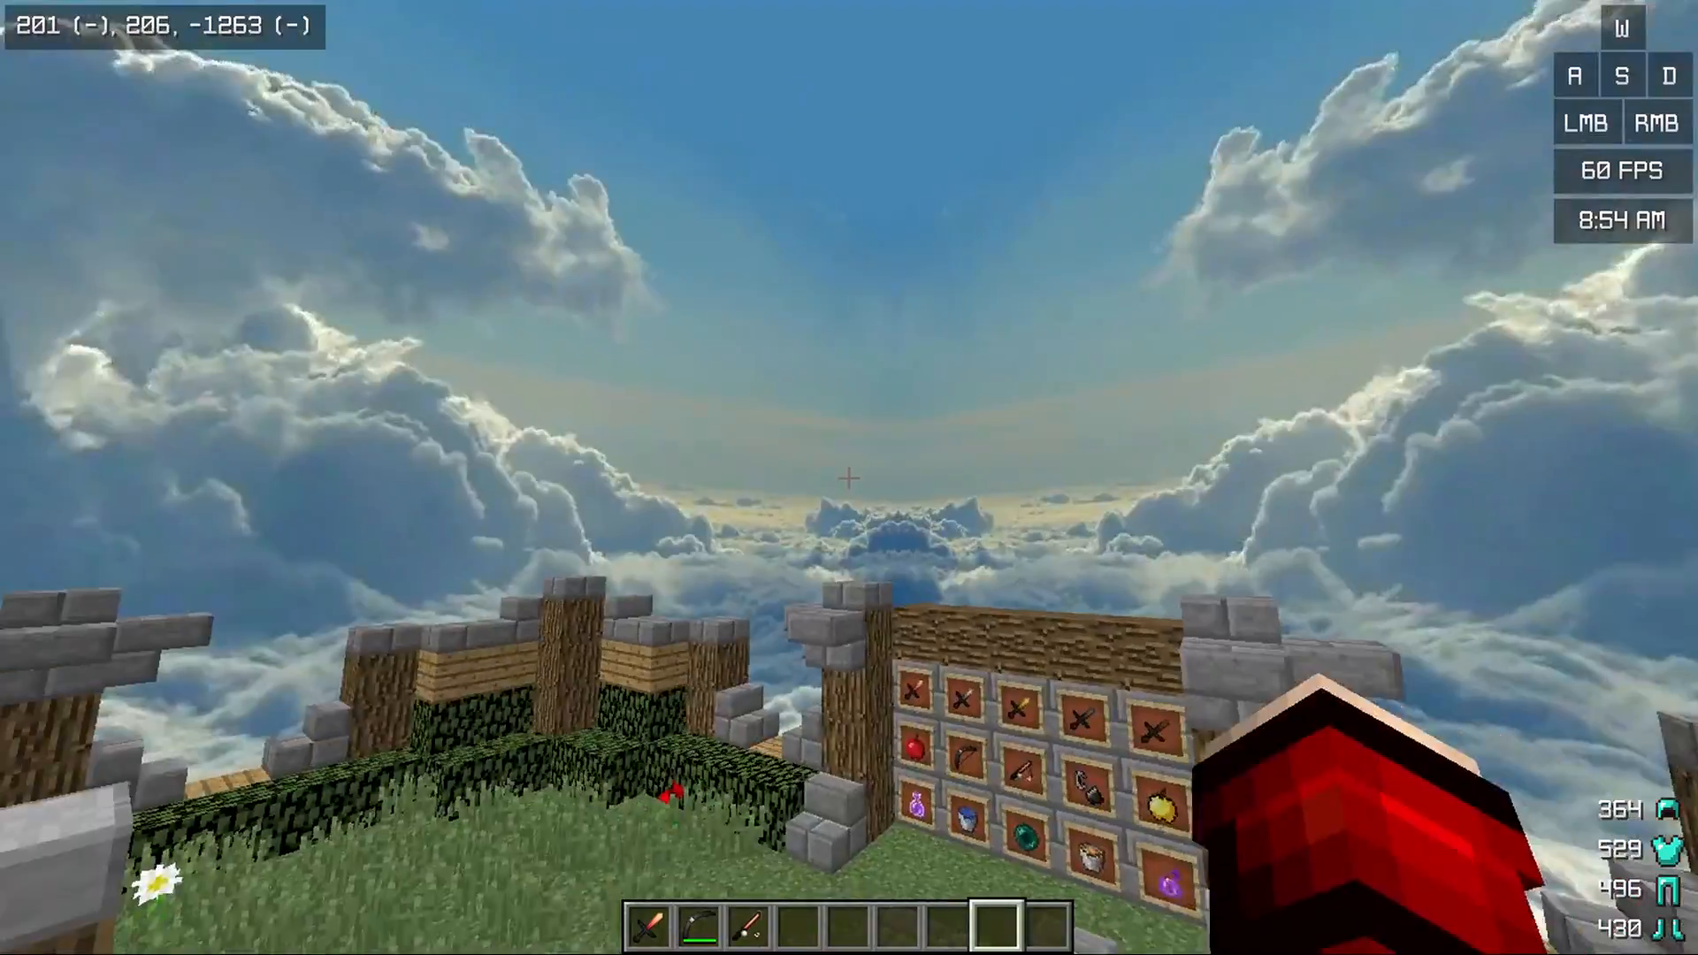
key("w")
key("space")
key("space")
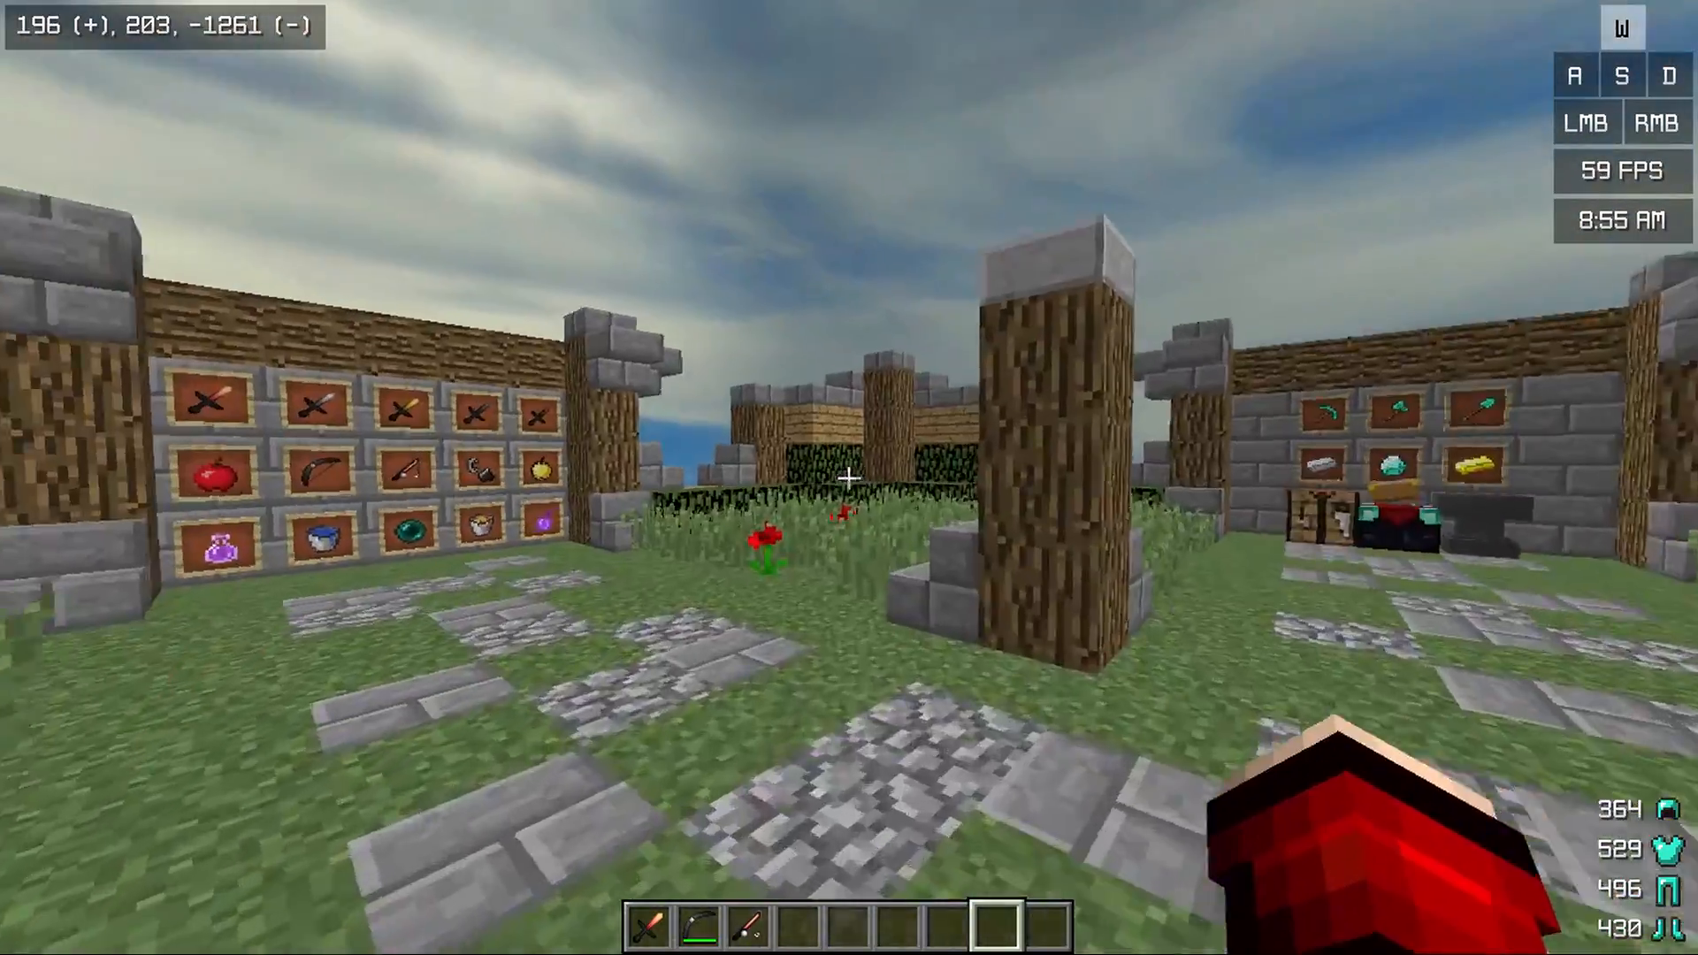
Examine the second, overcast sky from the air, including its zenith swirl, the tall cloud and the blue horizon band
key("a")
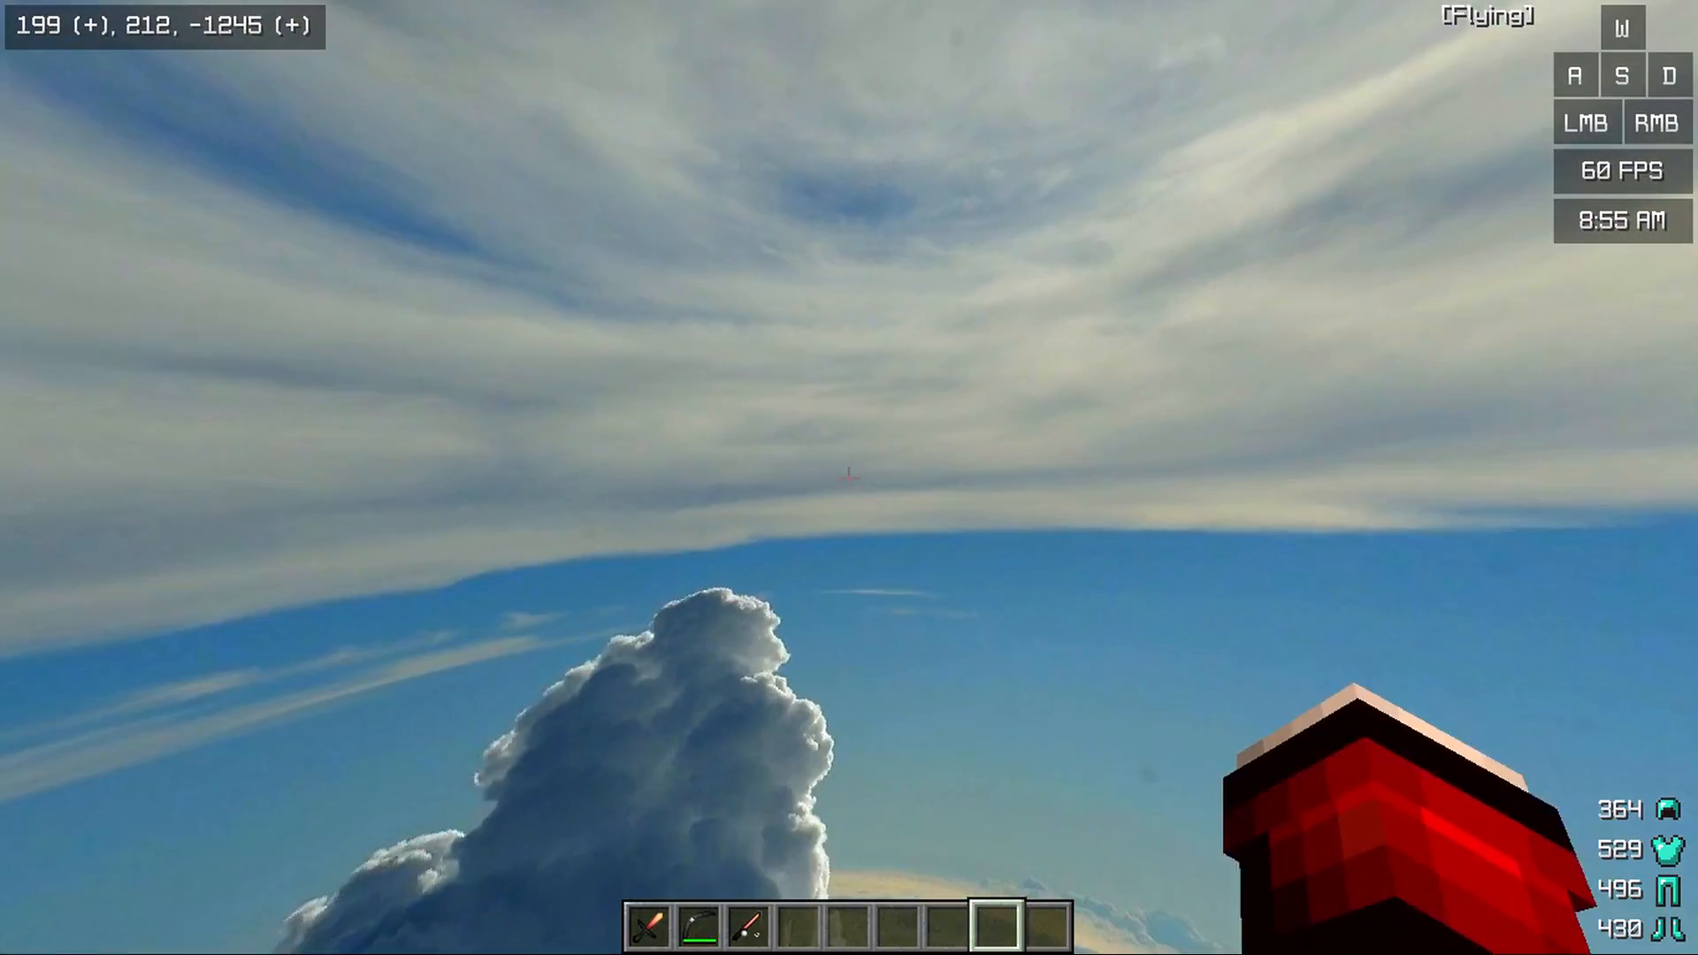
left_click(848, 478)
key("a")
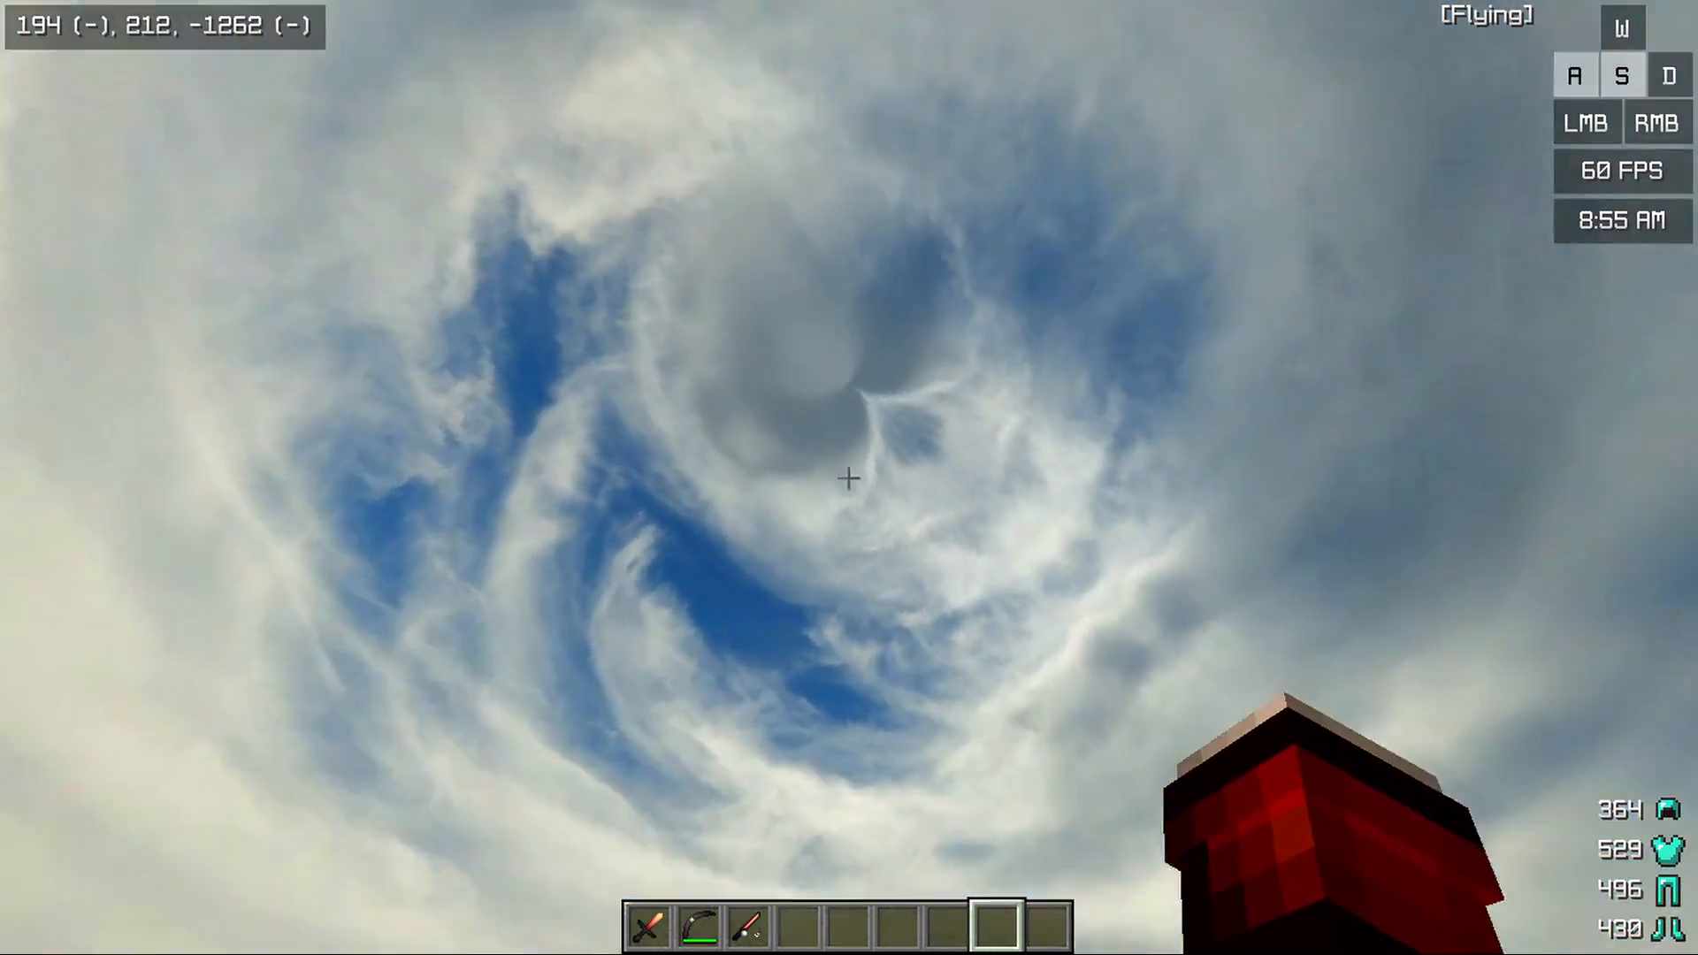
key("c")
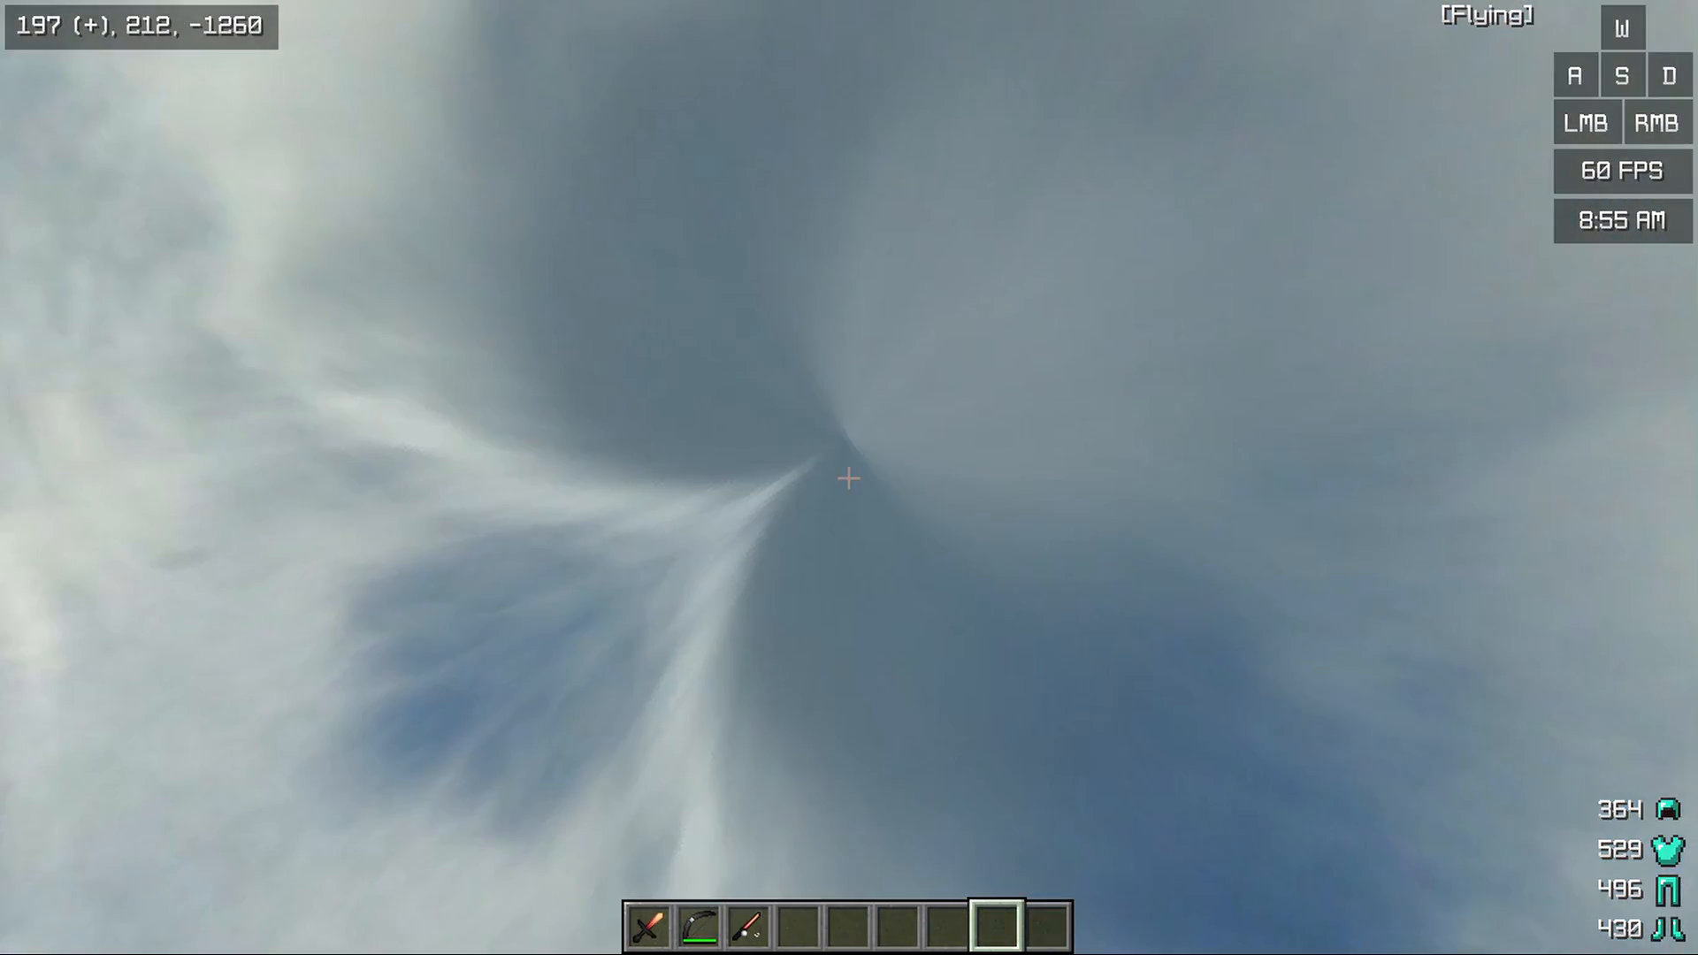
key("w")
key("a")
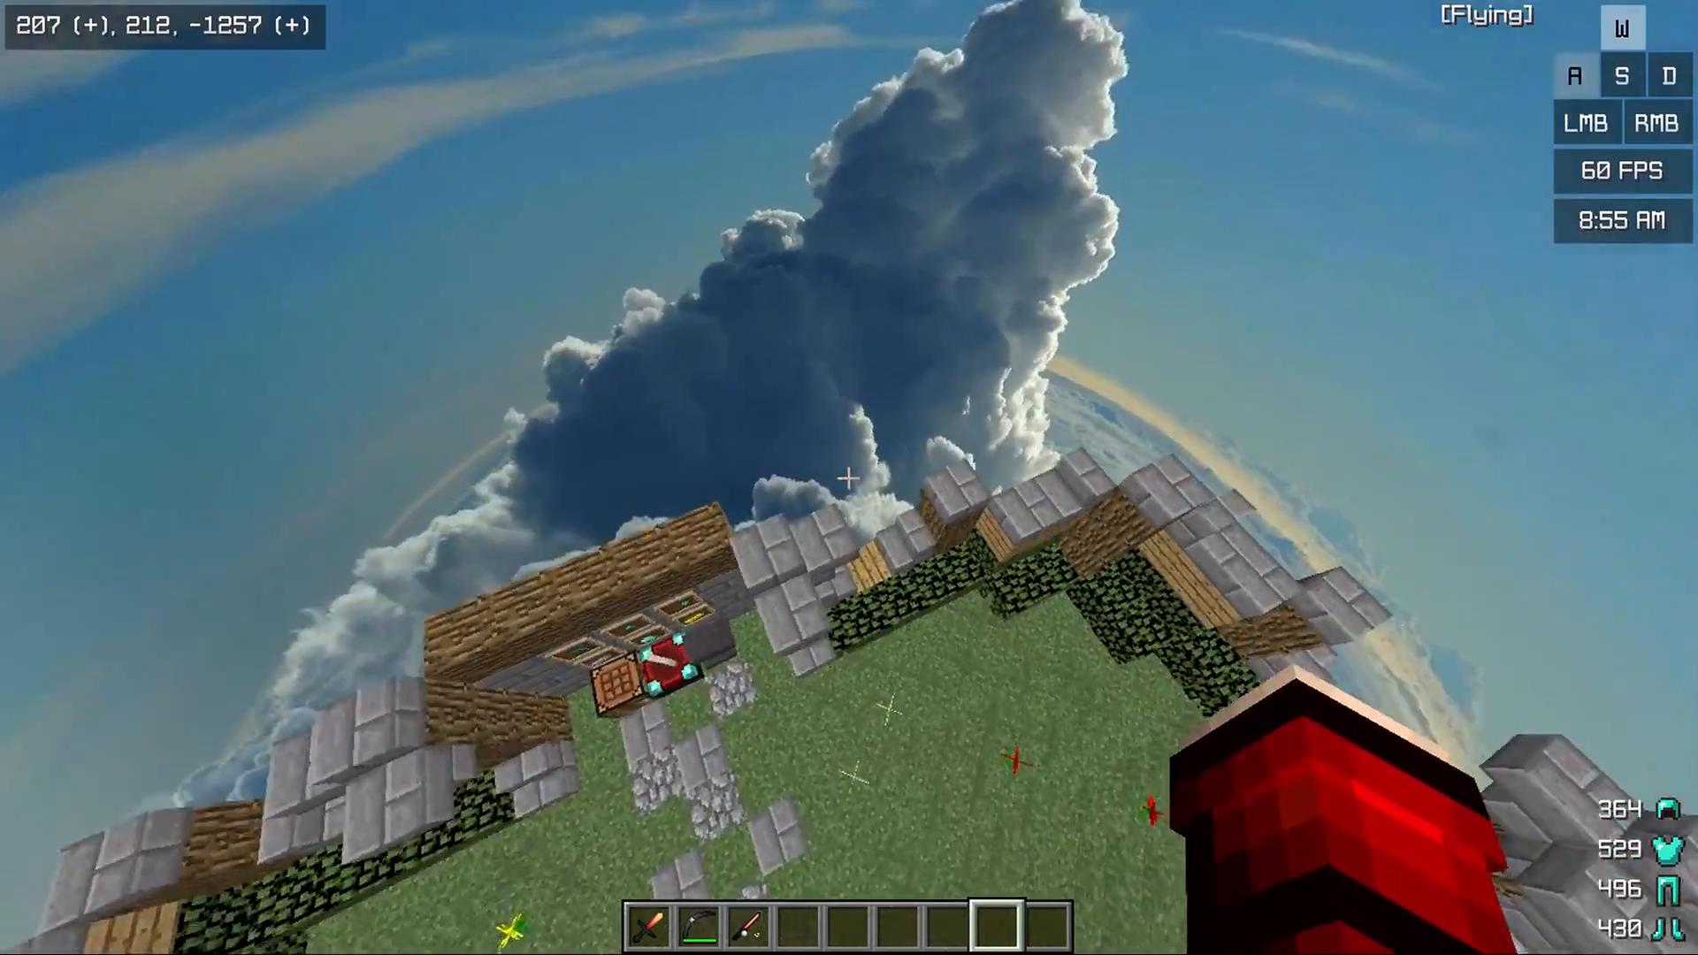
left_click(849, 477)
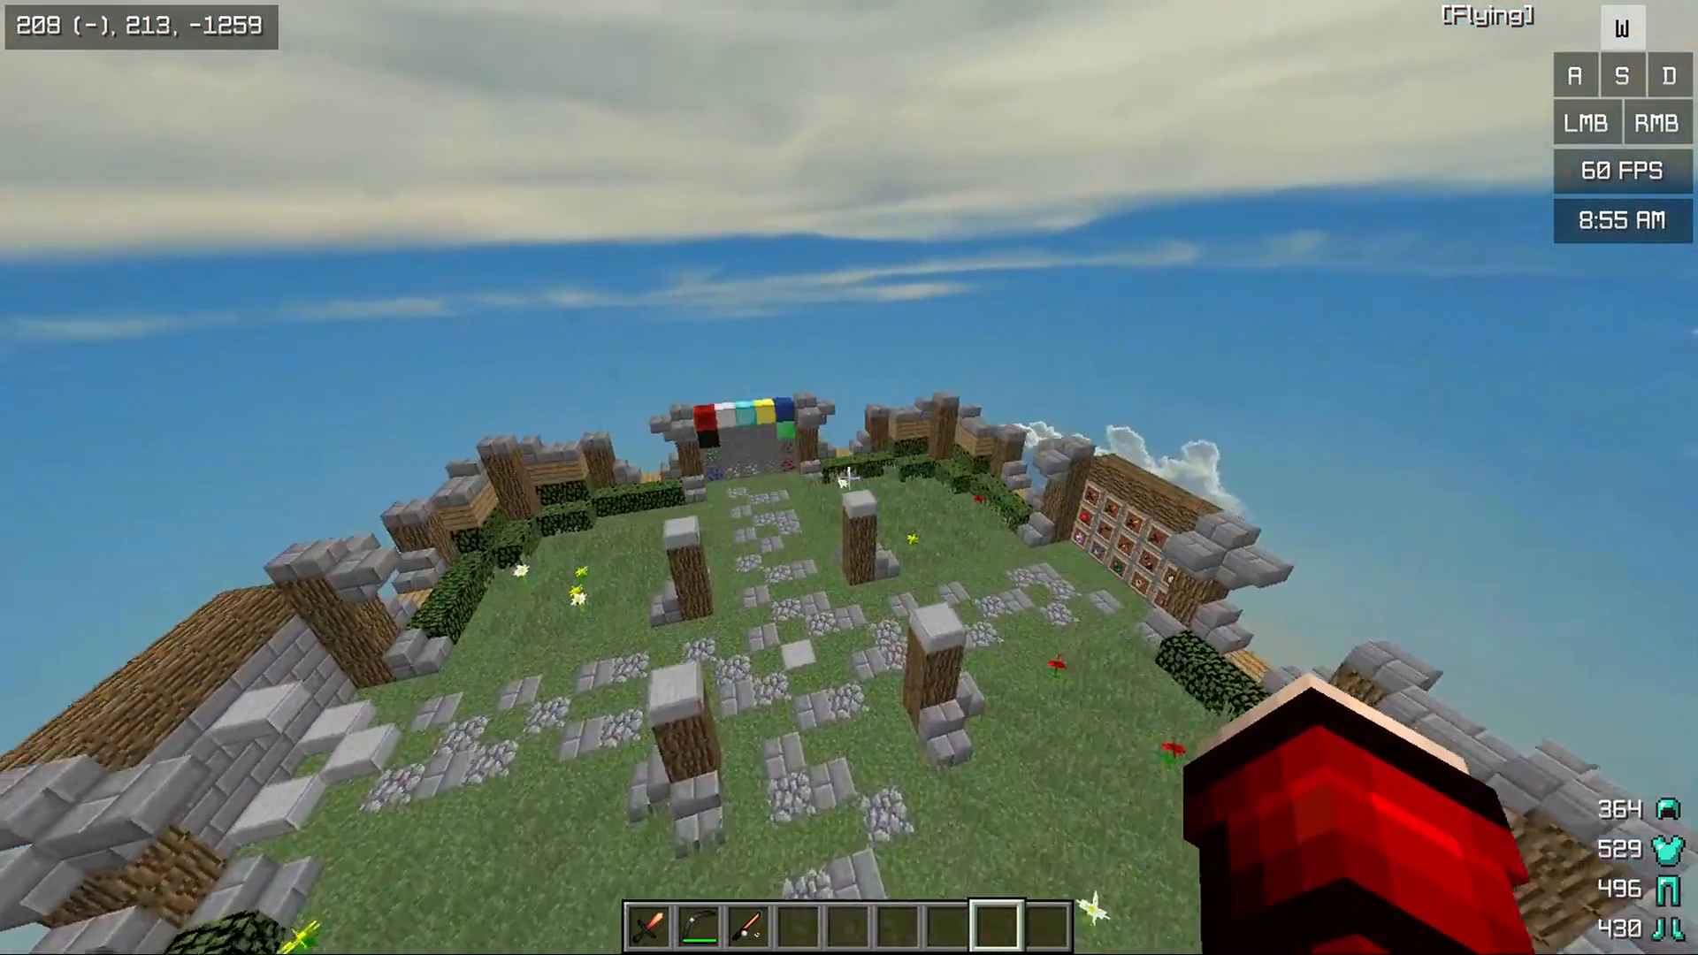
key("s")
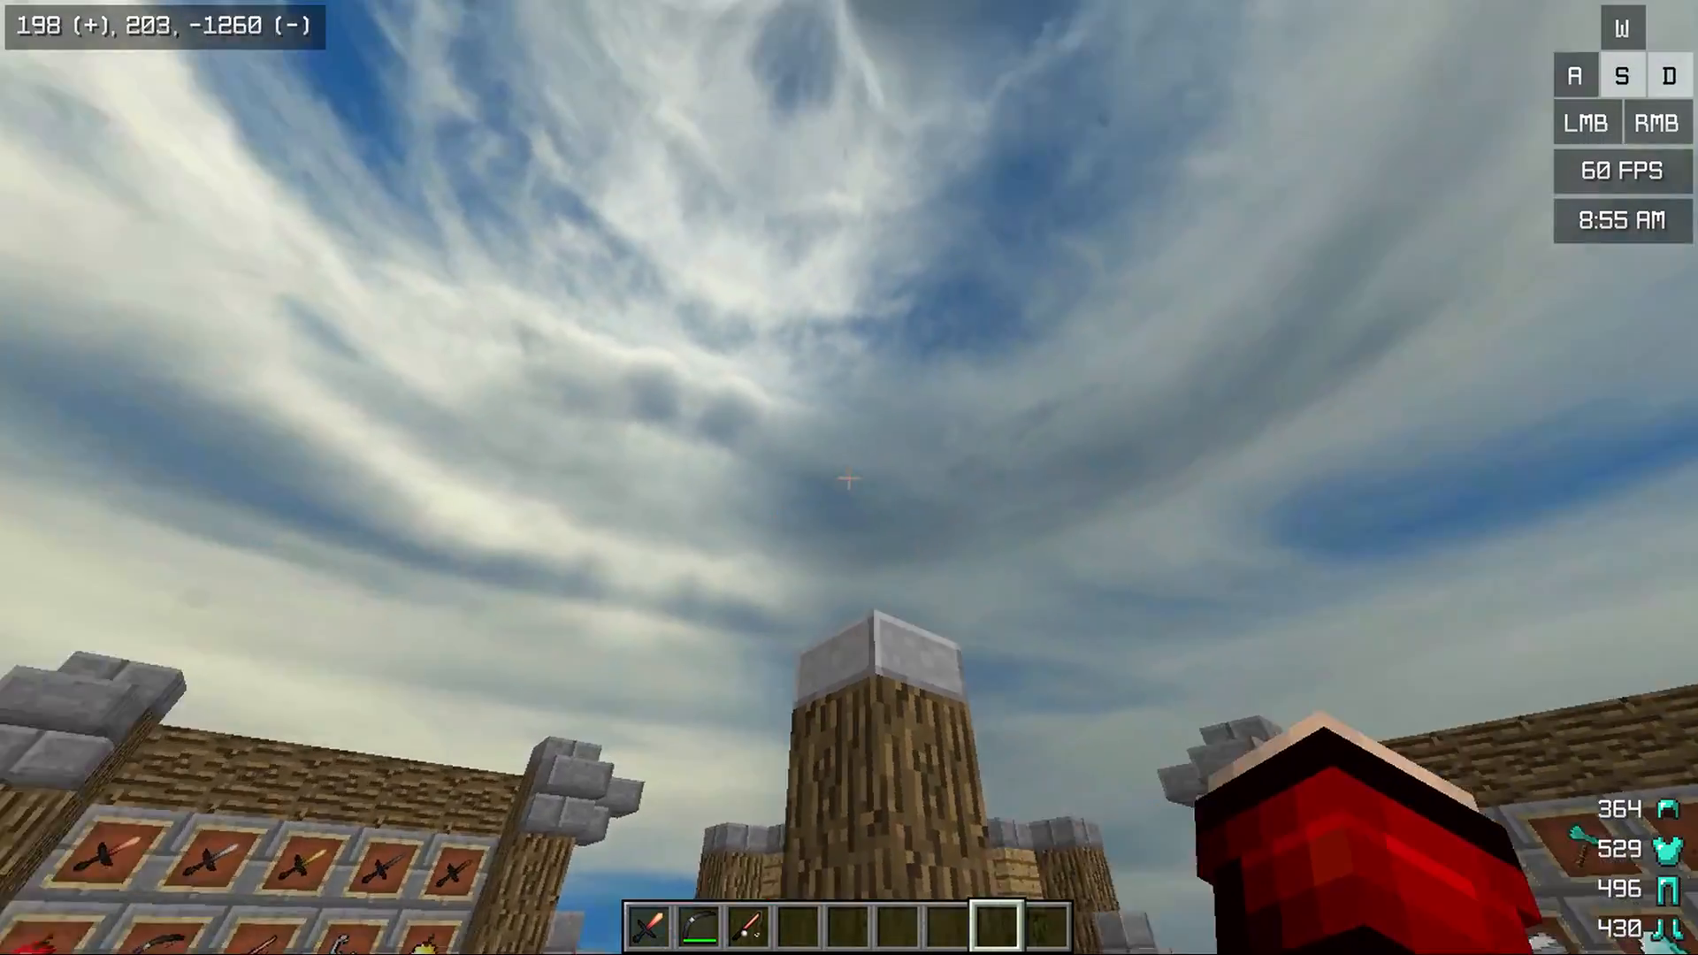
Examine the overcast sky from ground level, looking up between the pillars from several spots on the island
key("a")
left_click(849, 478)
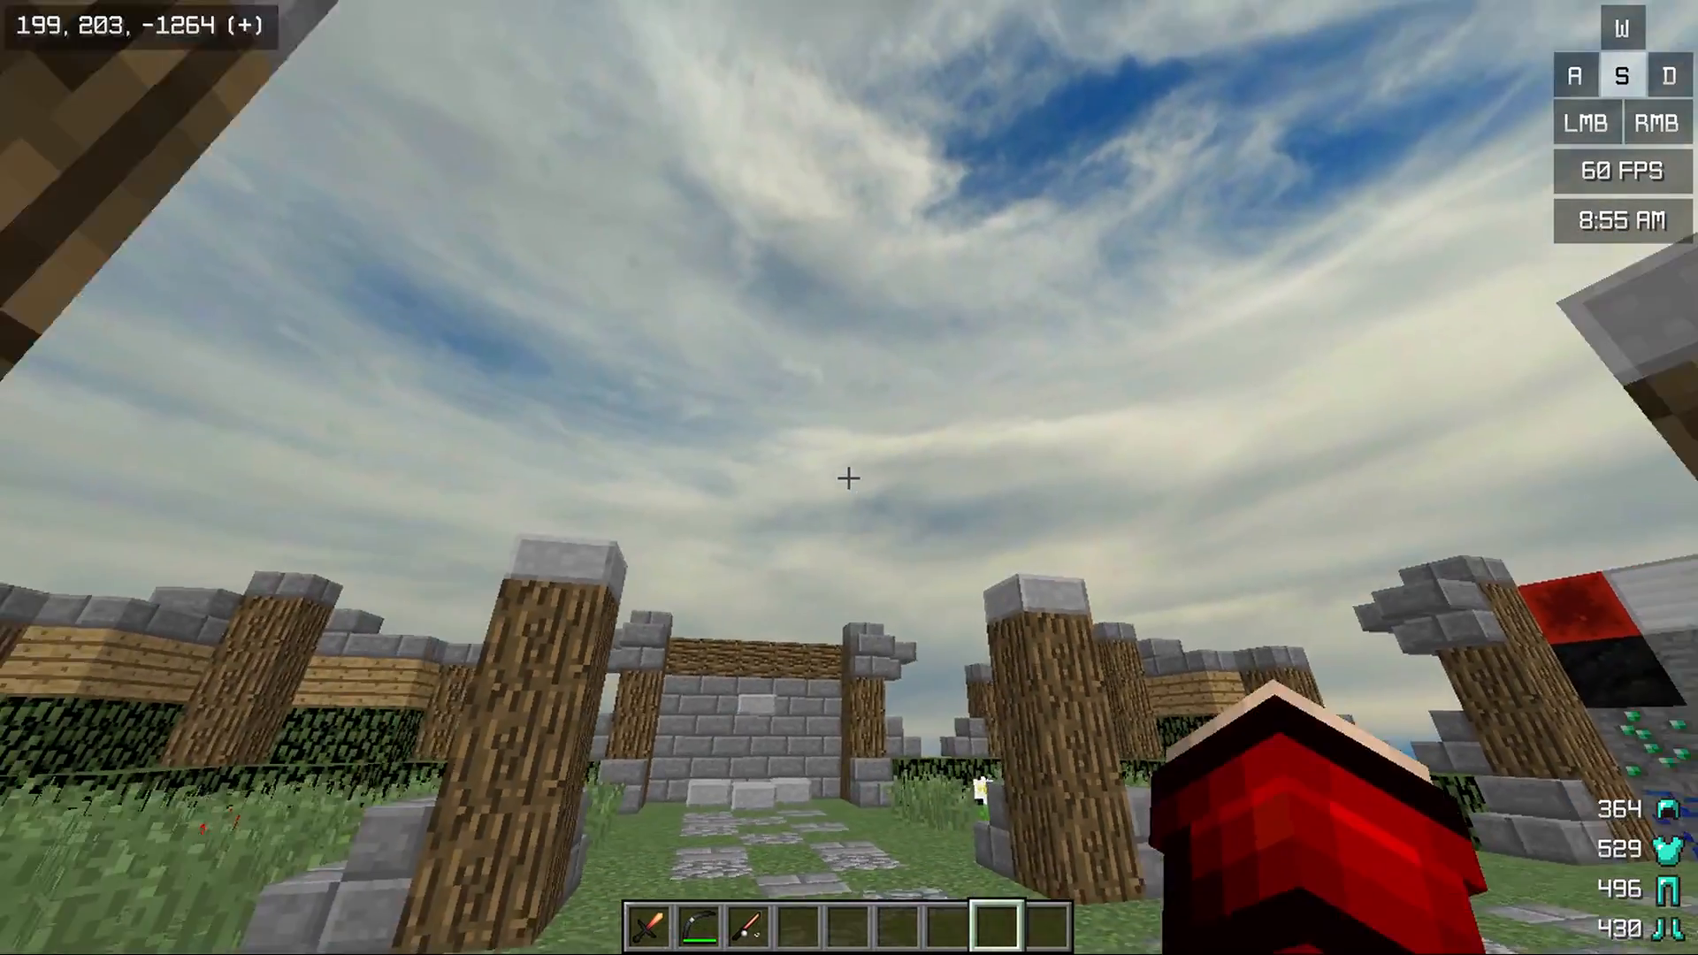
left_click(848, 478)
key("d")
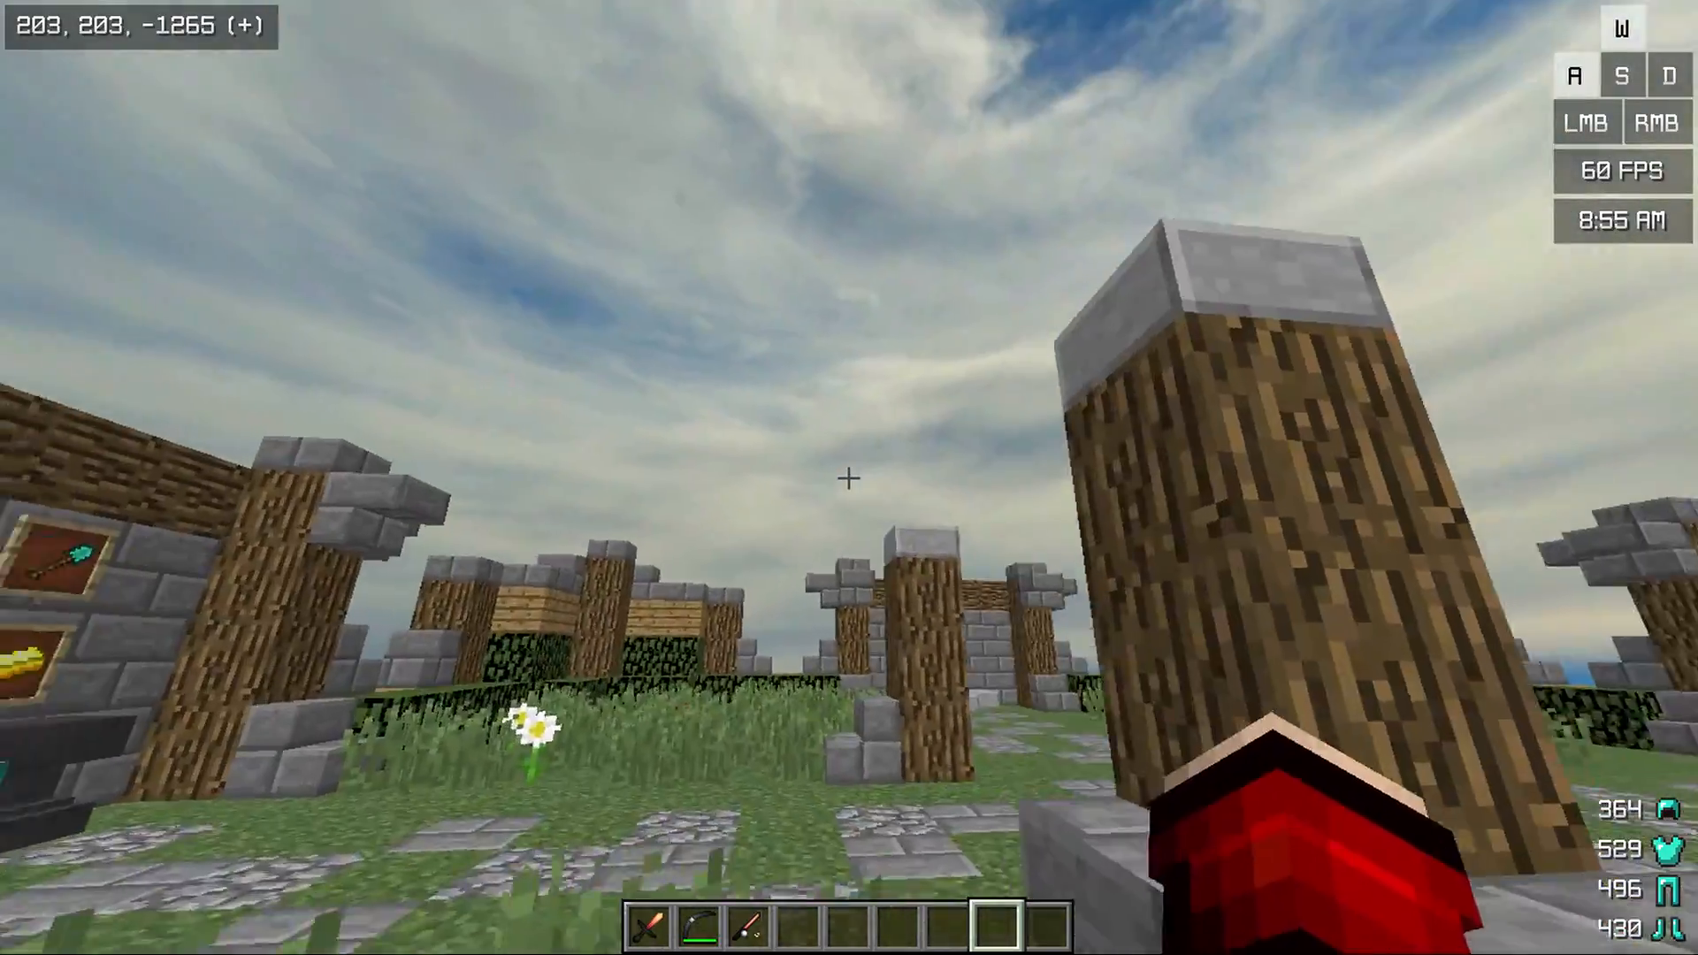
left_click(849, 478)
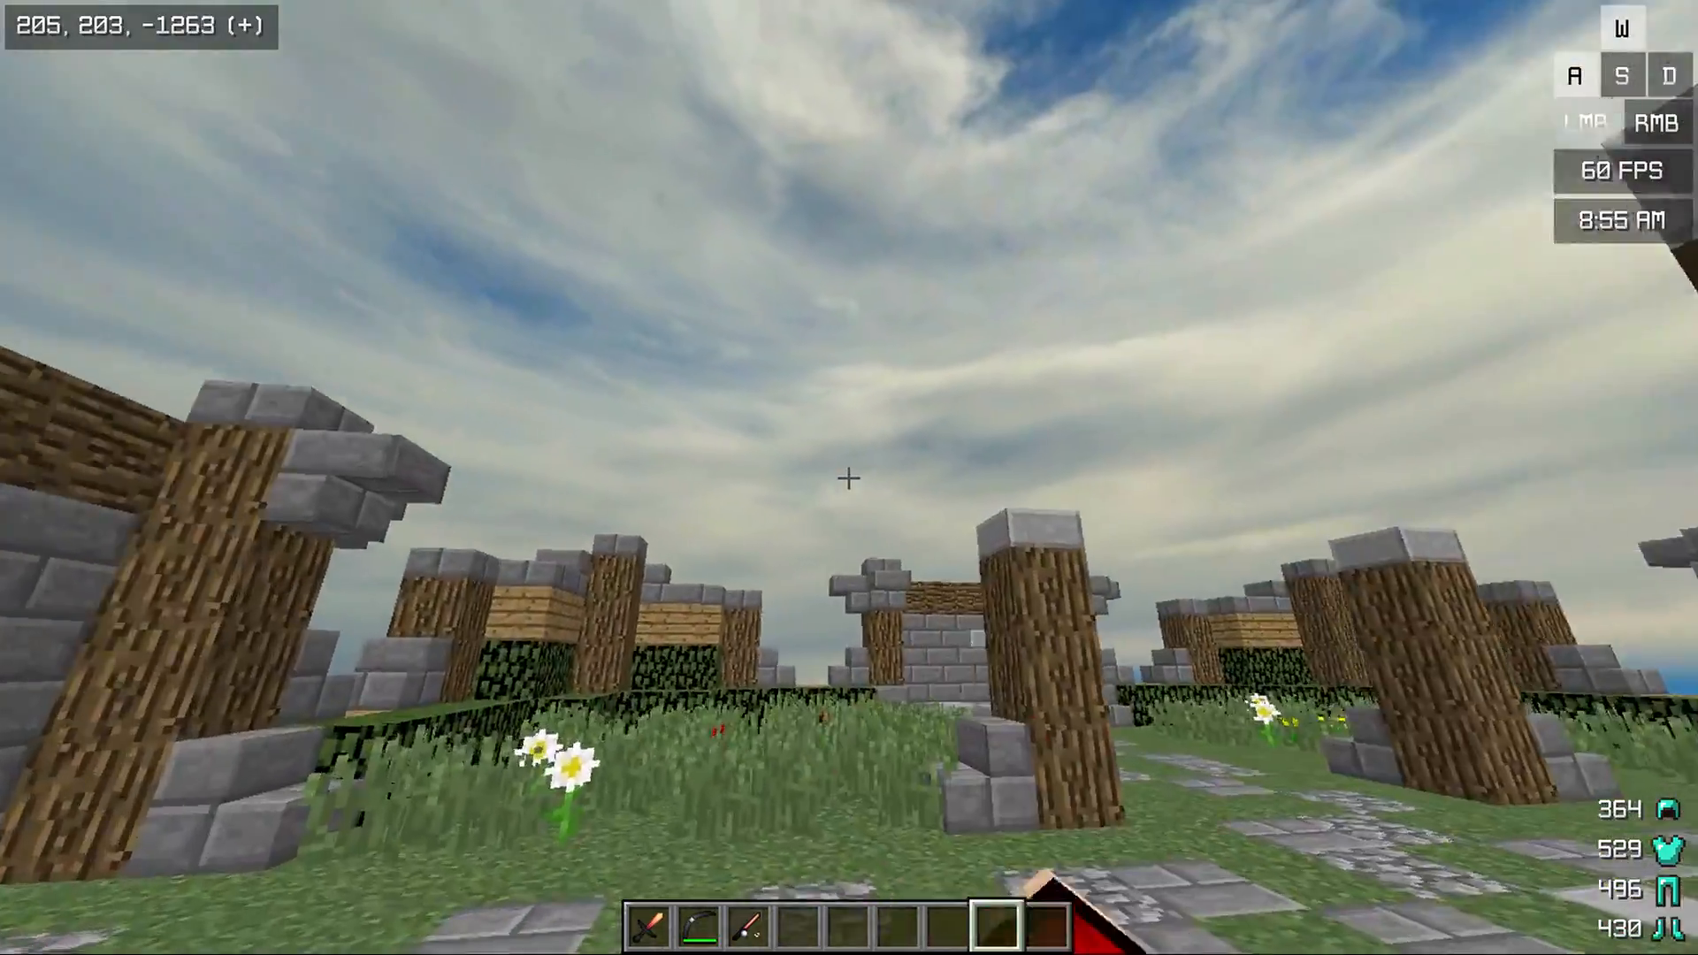
key("w")
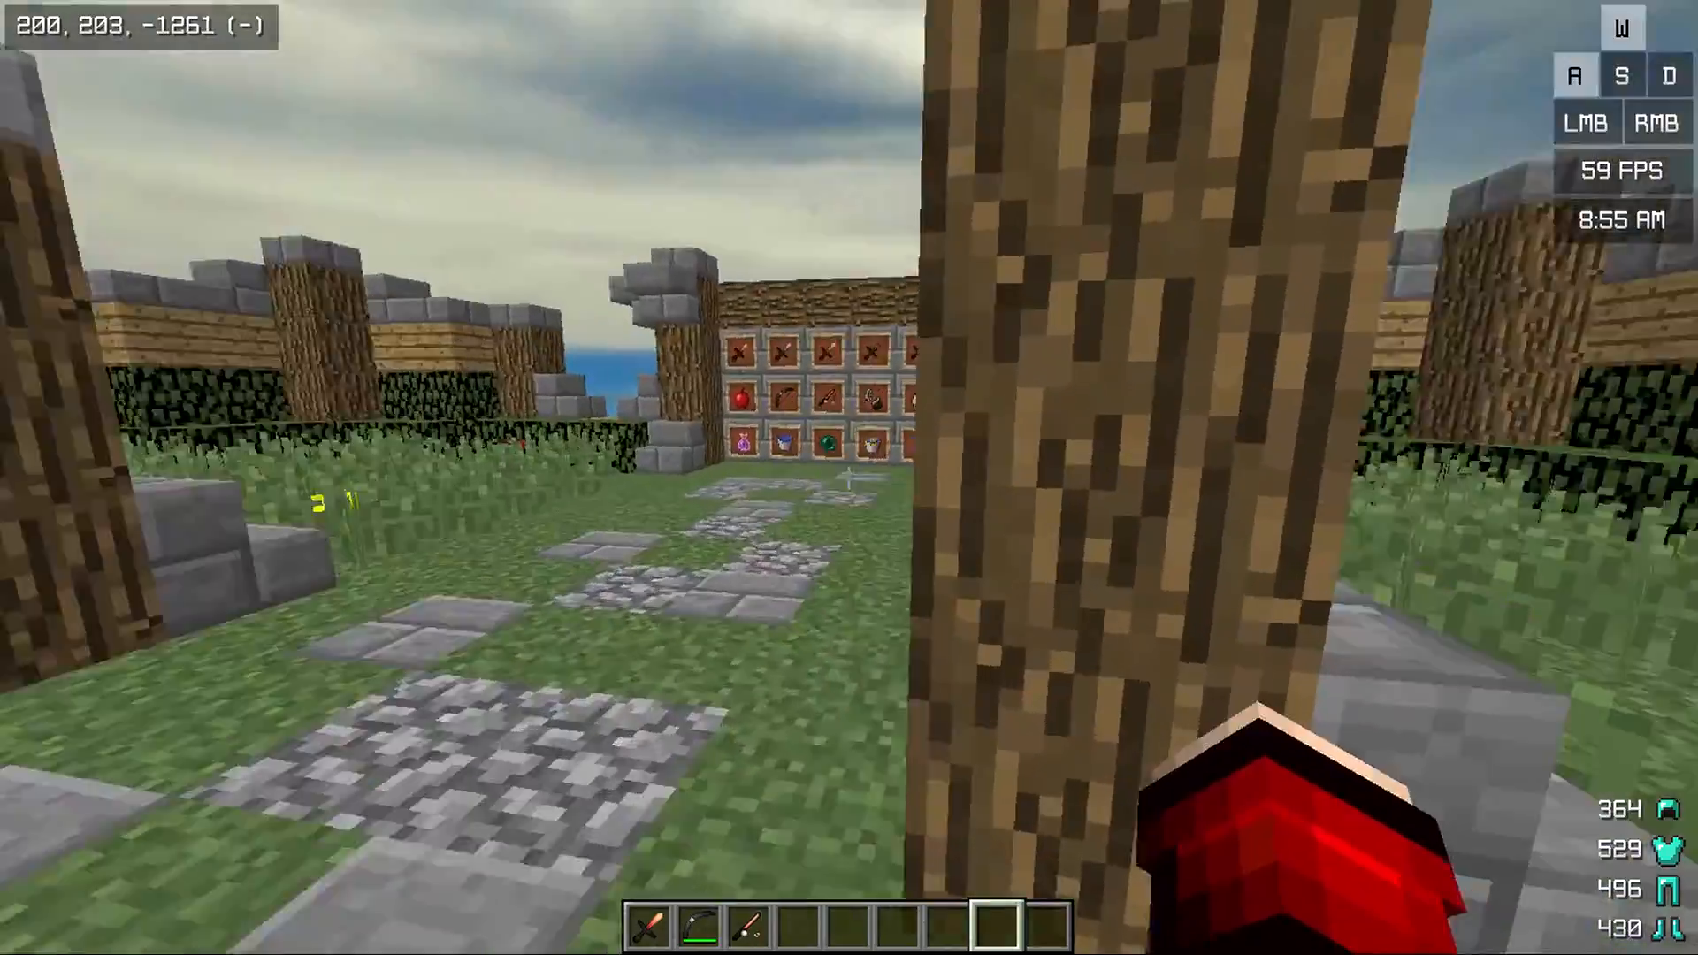
key("ctrl")
key("space")
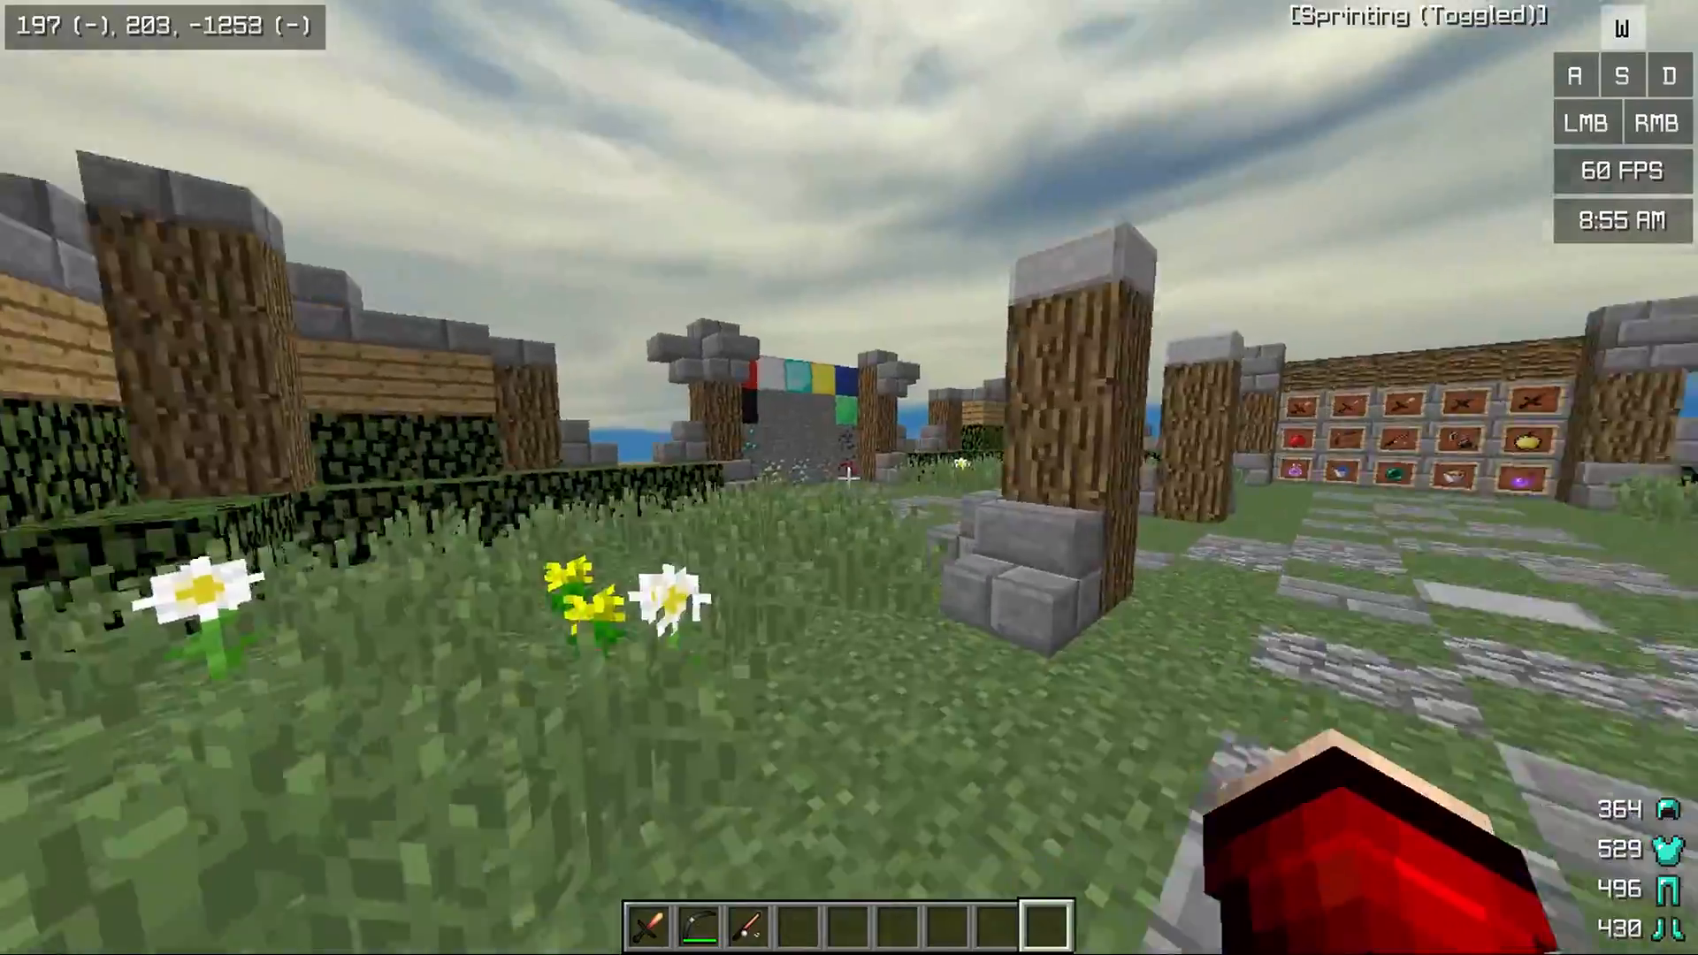
key("a")
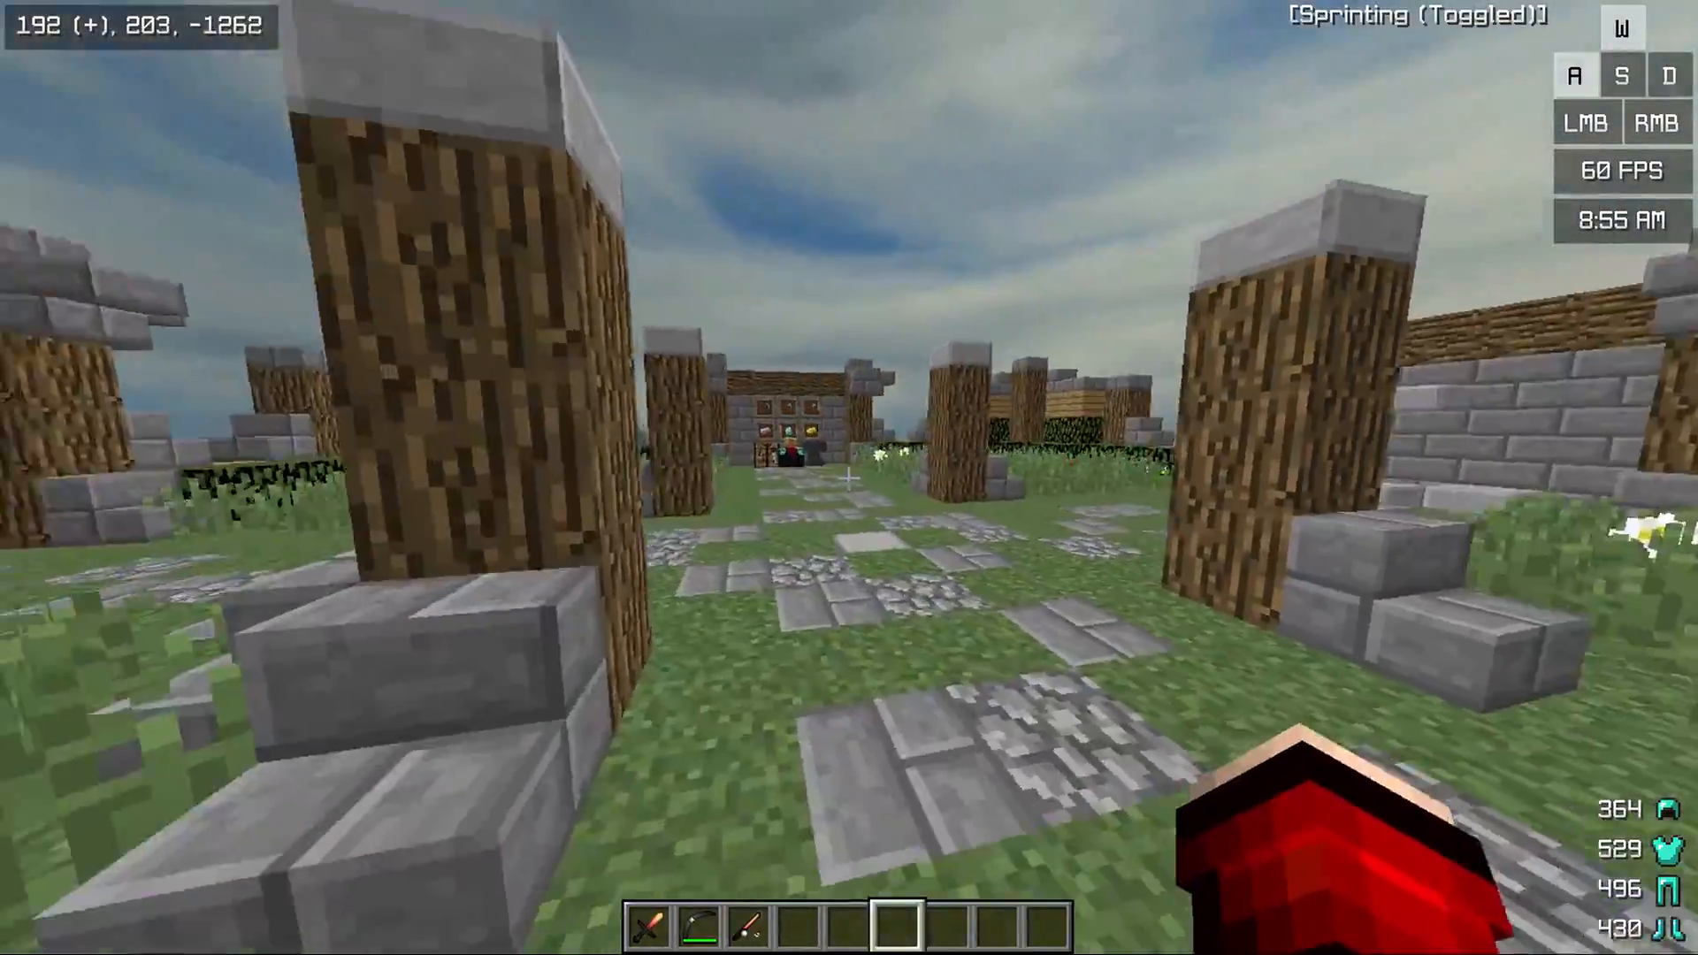
key("3")
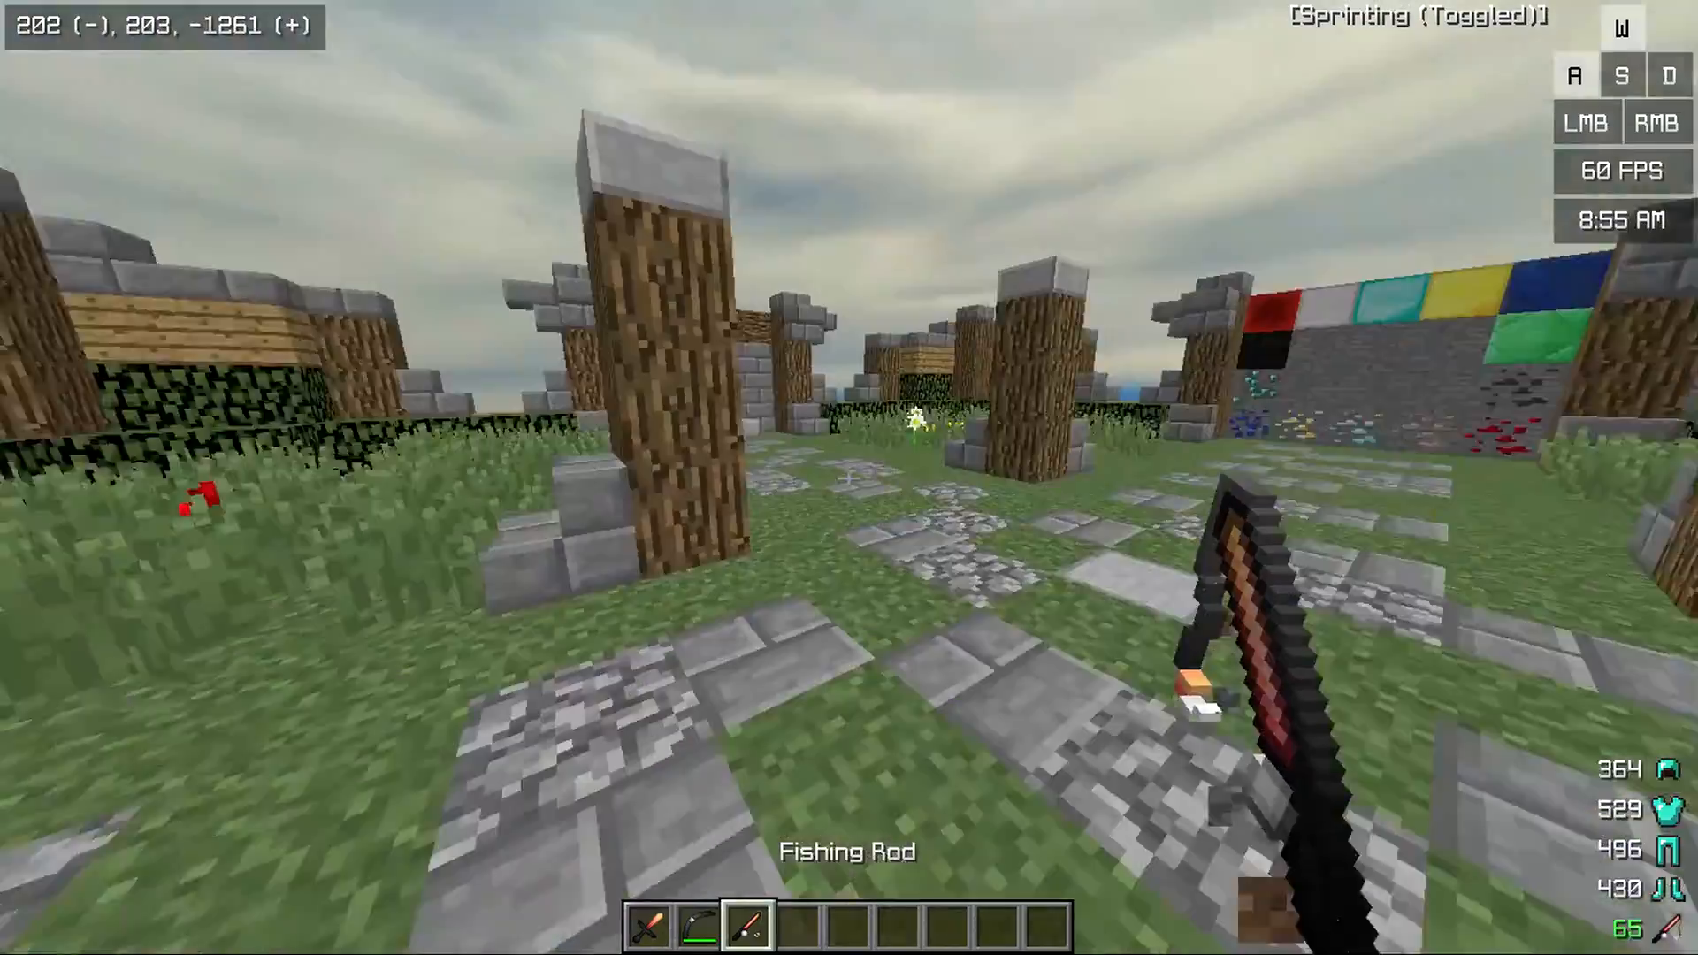
key("1")
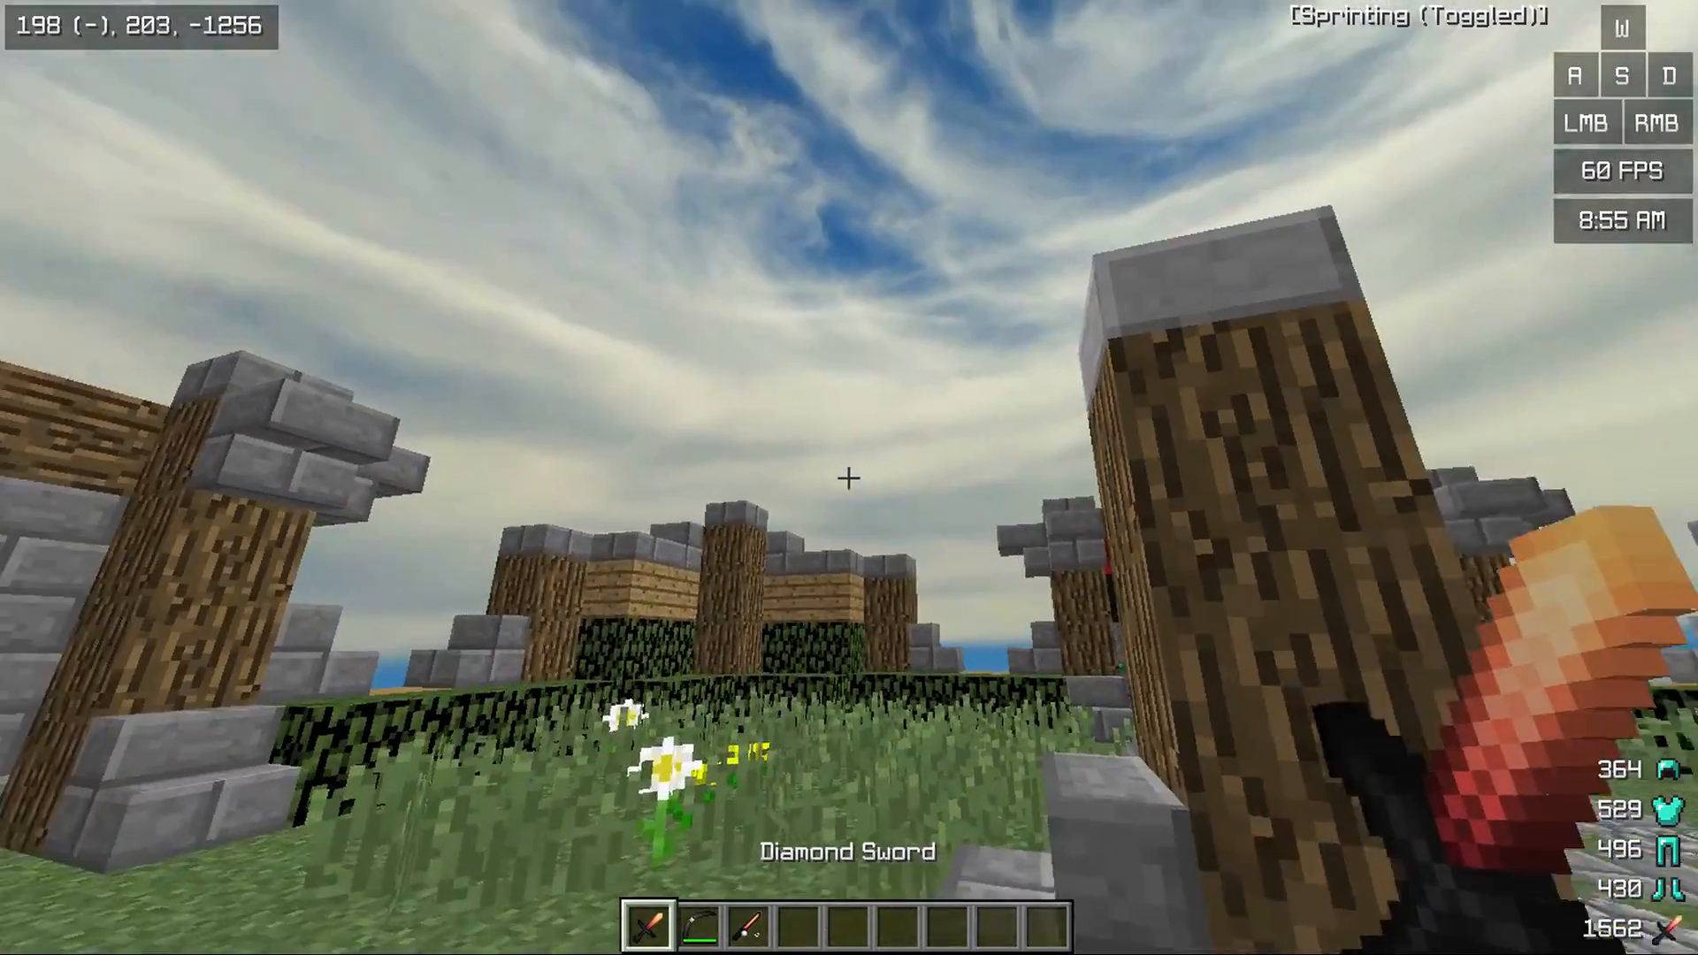
key("2")
left_click(848, 478)
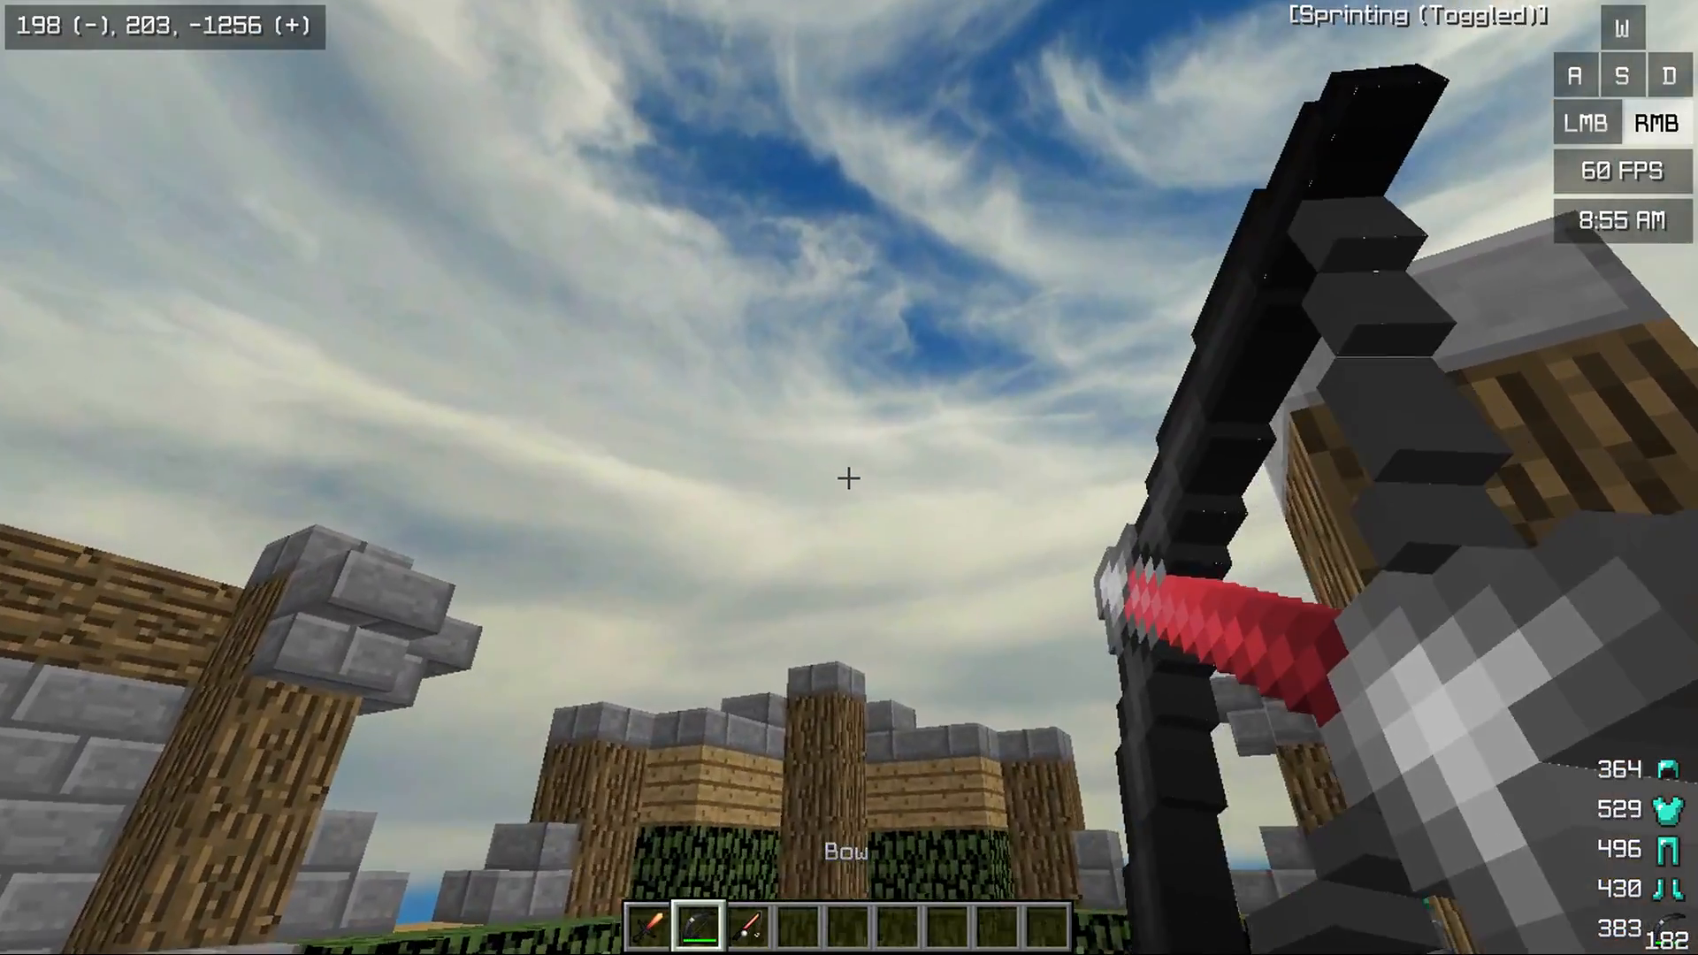
key("1")
key("F5")
key("F5")
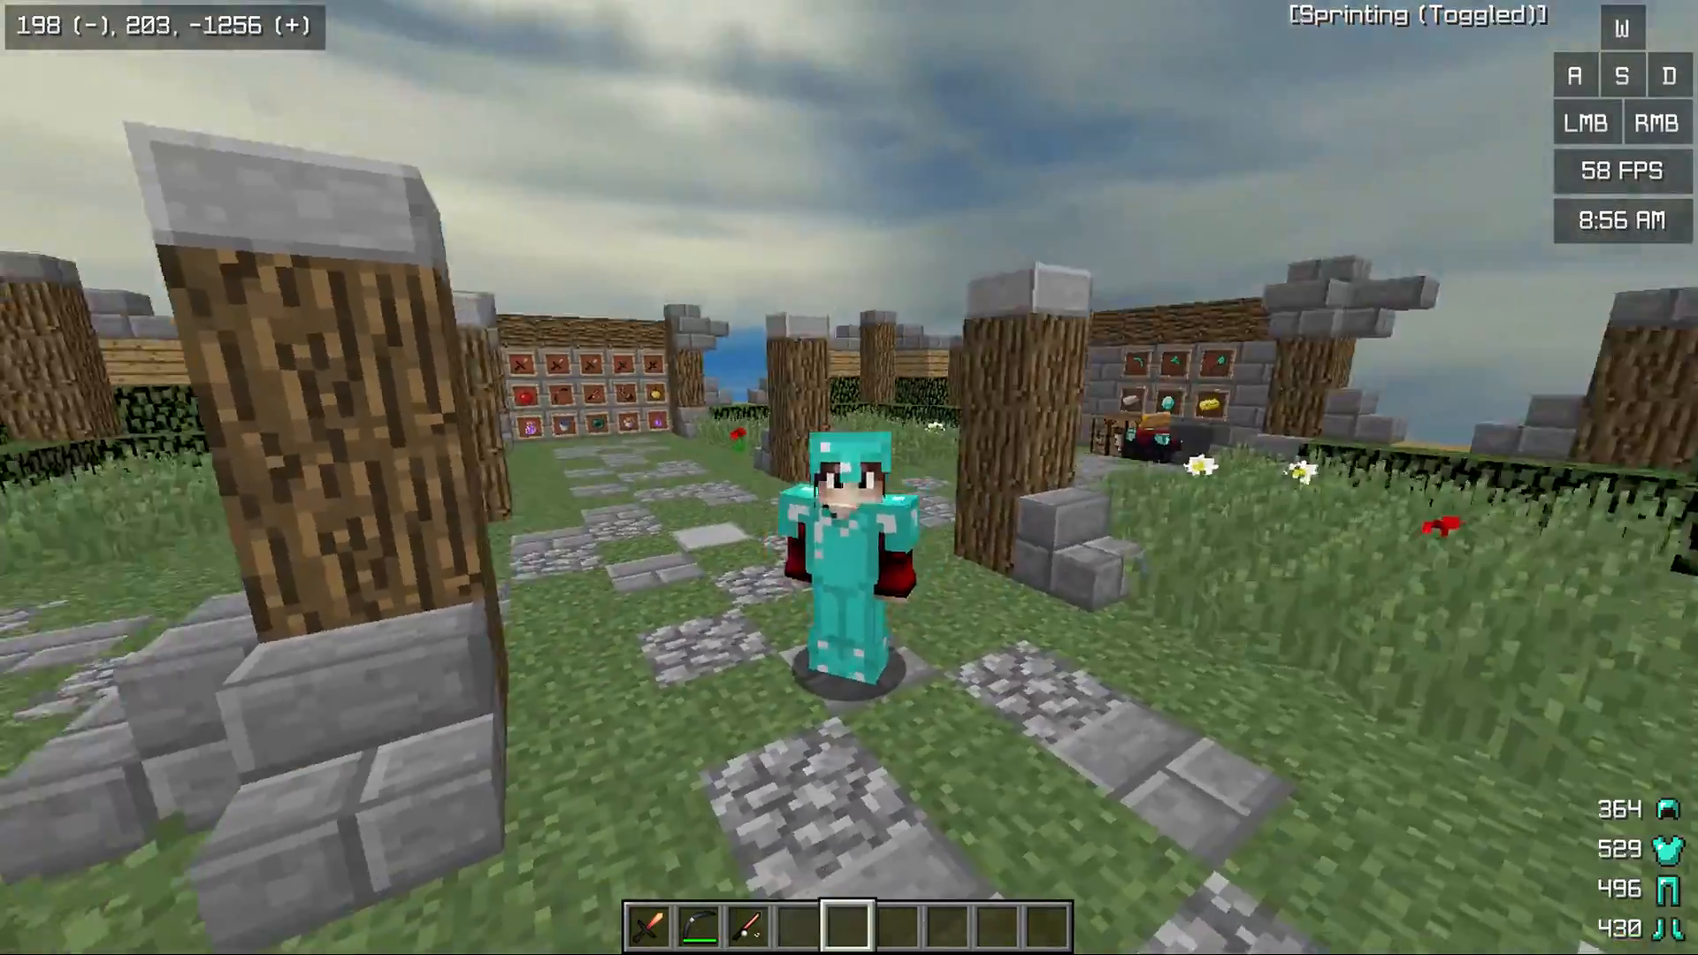
key("F5")
key("5")
key("3")
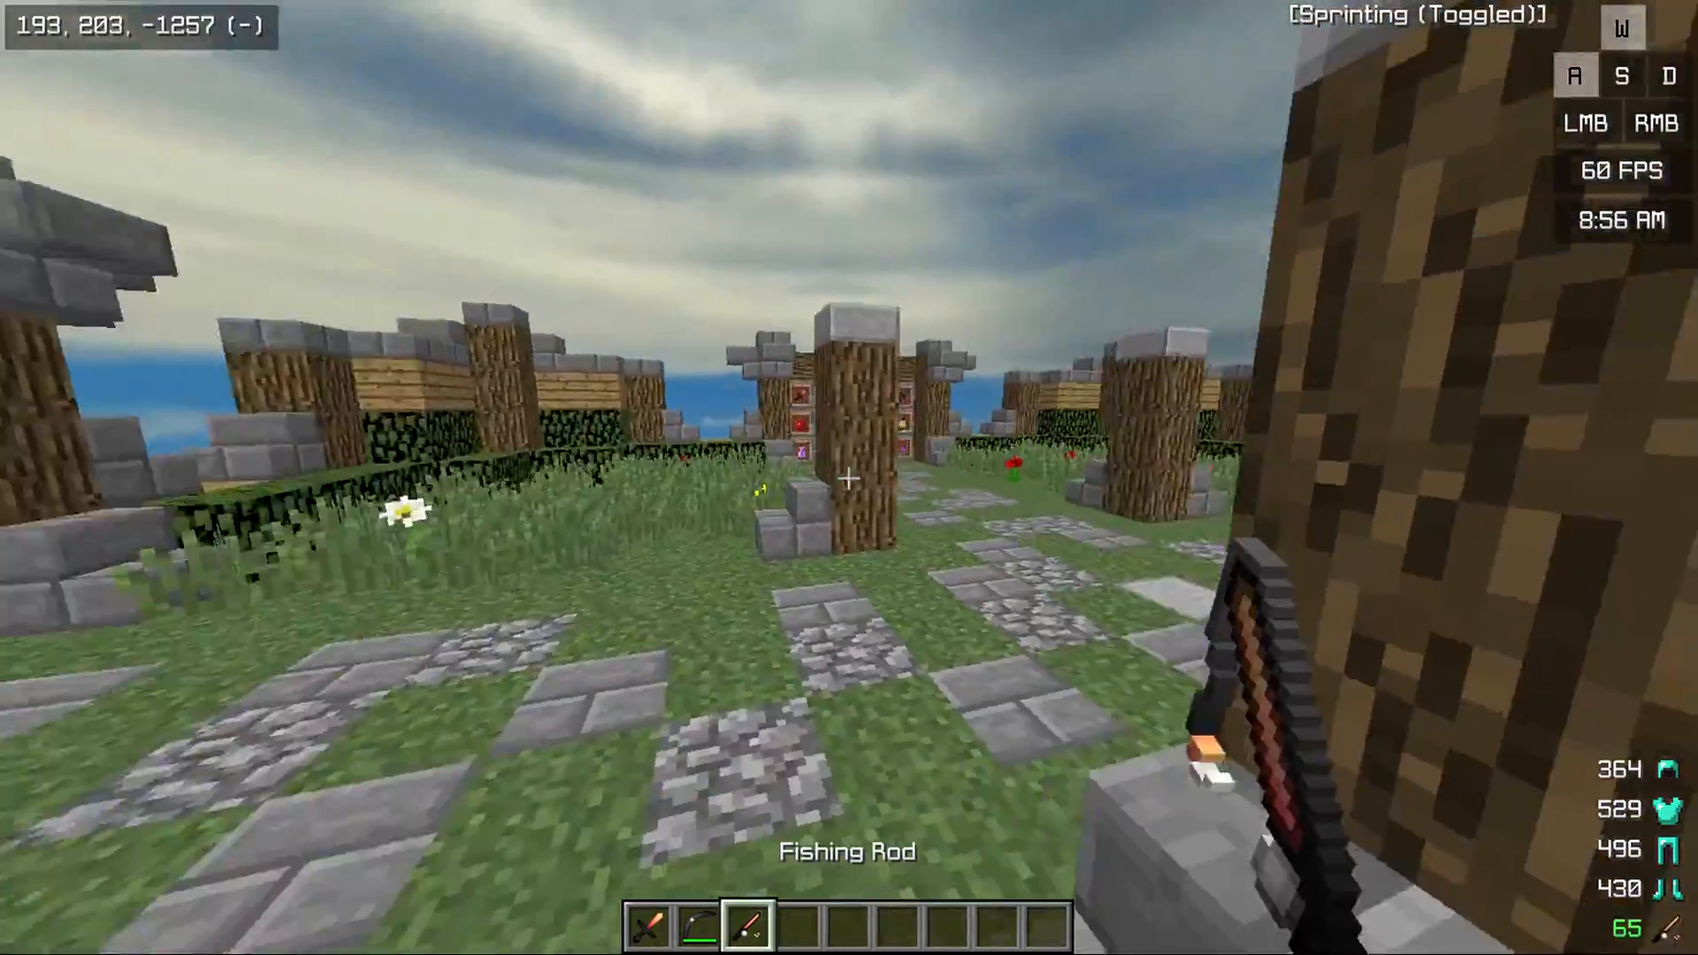
right_click(847, 478)
key("5")
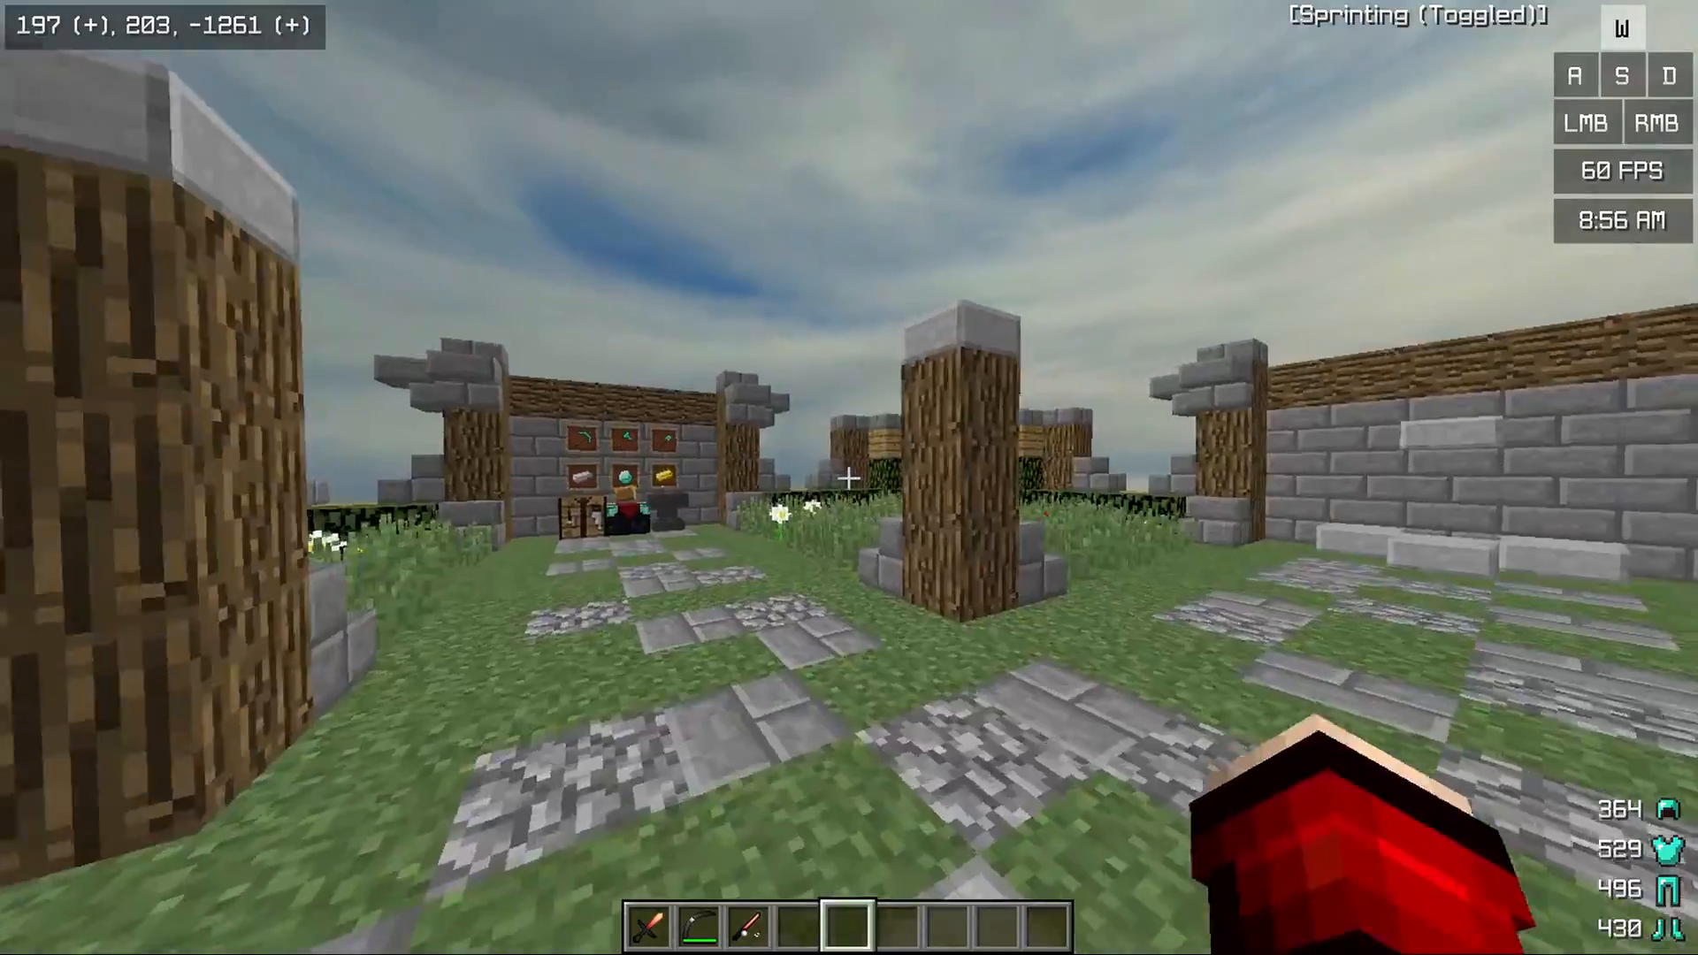
Inspect the overcast sky's zenith from the island and its lower cloud face while flying beside the island
left_click(849, 478)
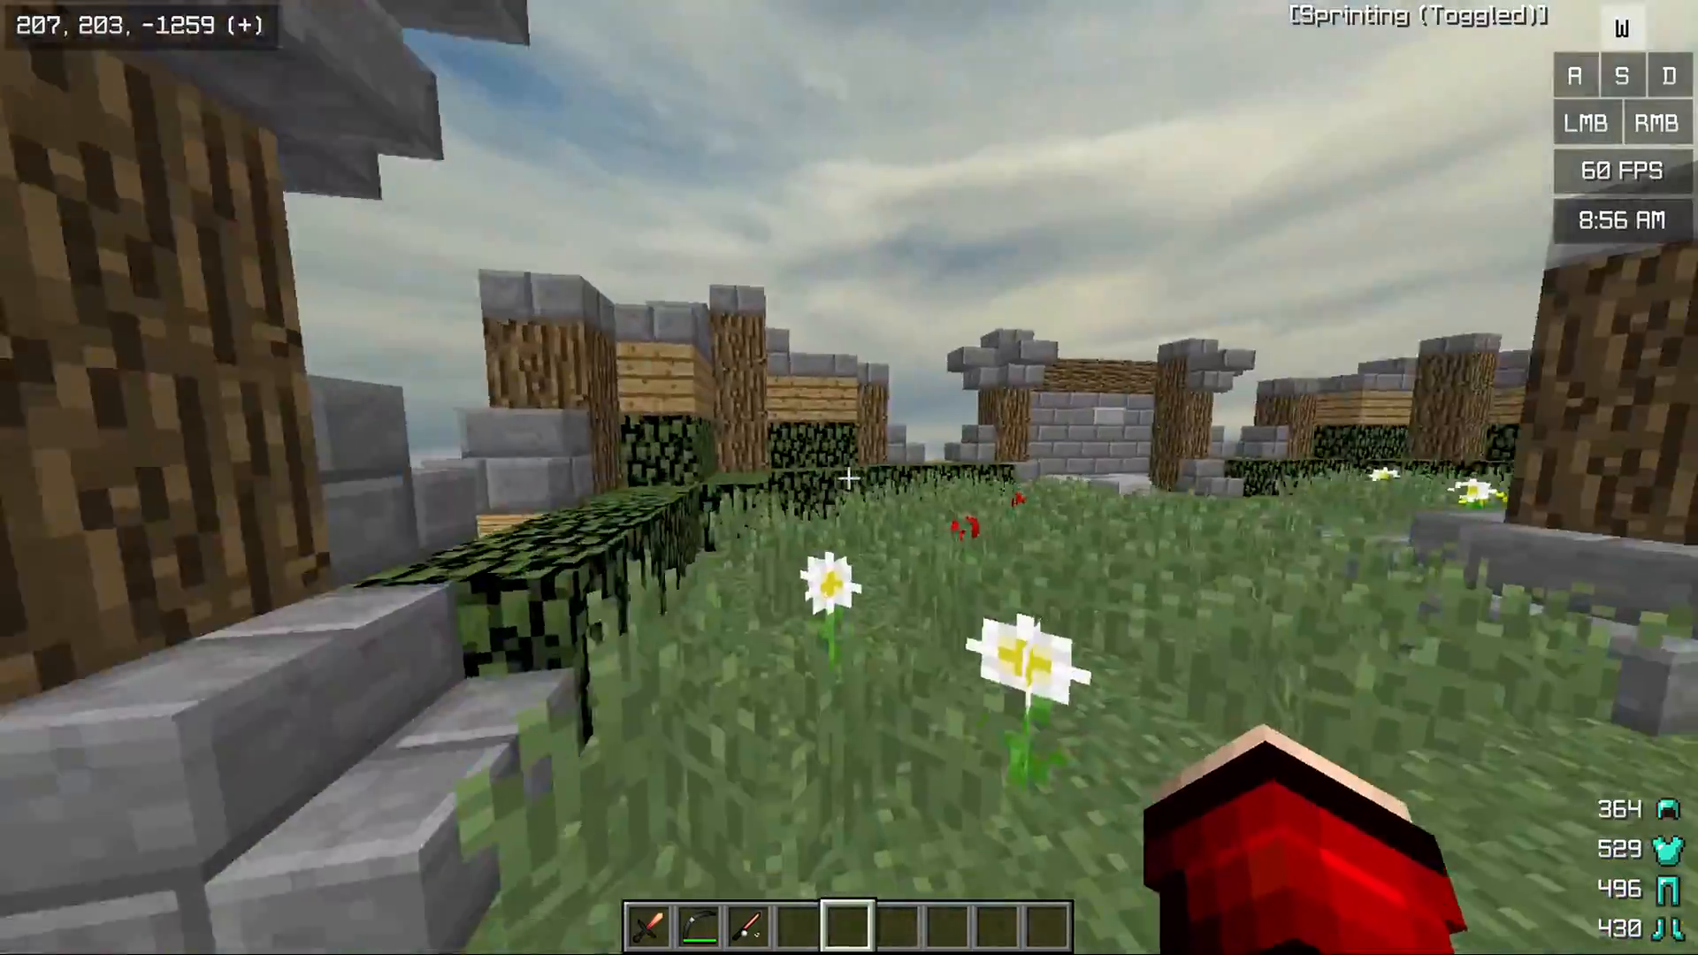
left_click(849, 479)
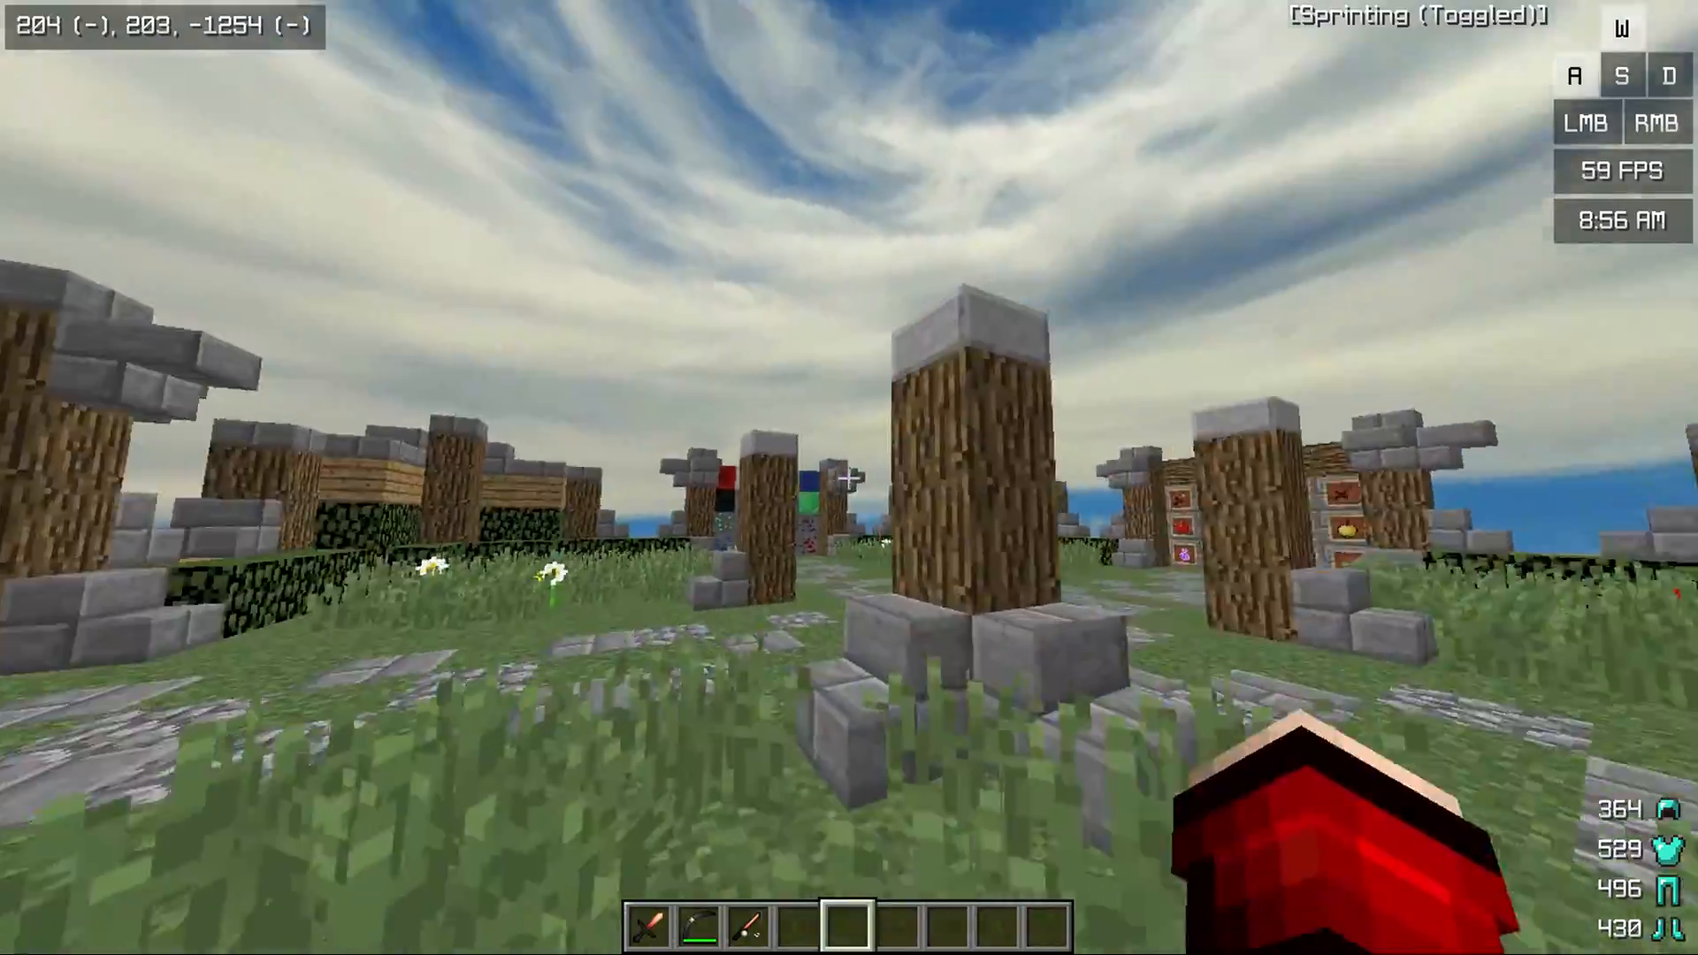
left_click(849, 479)
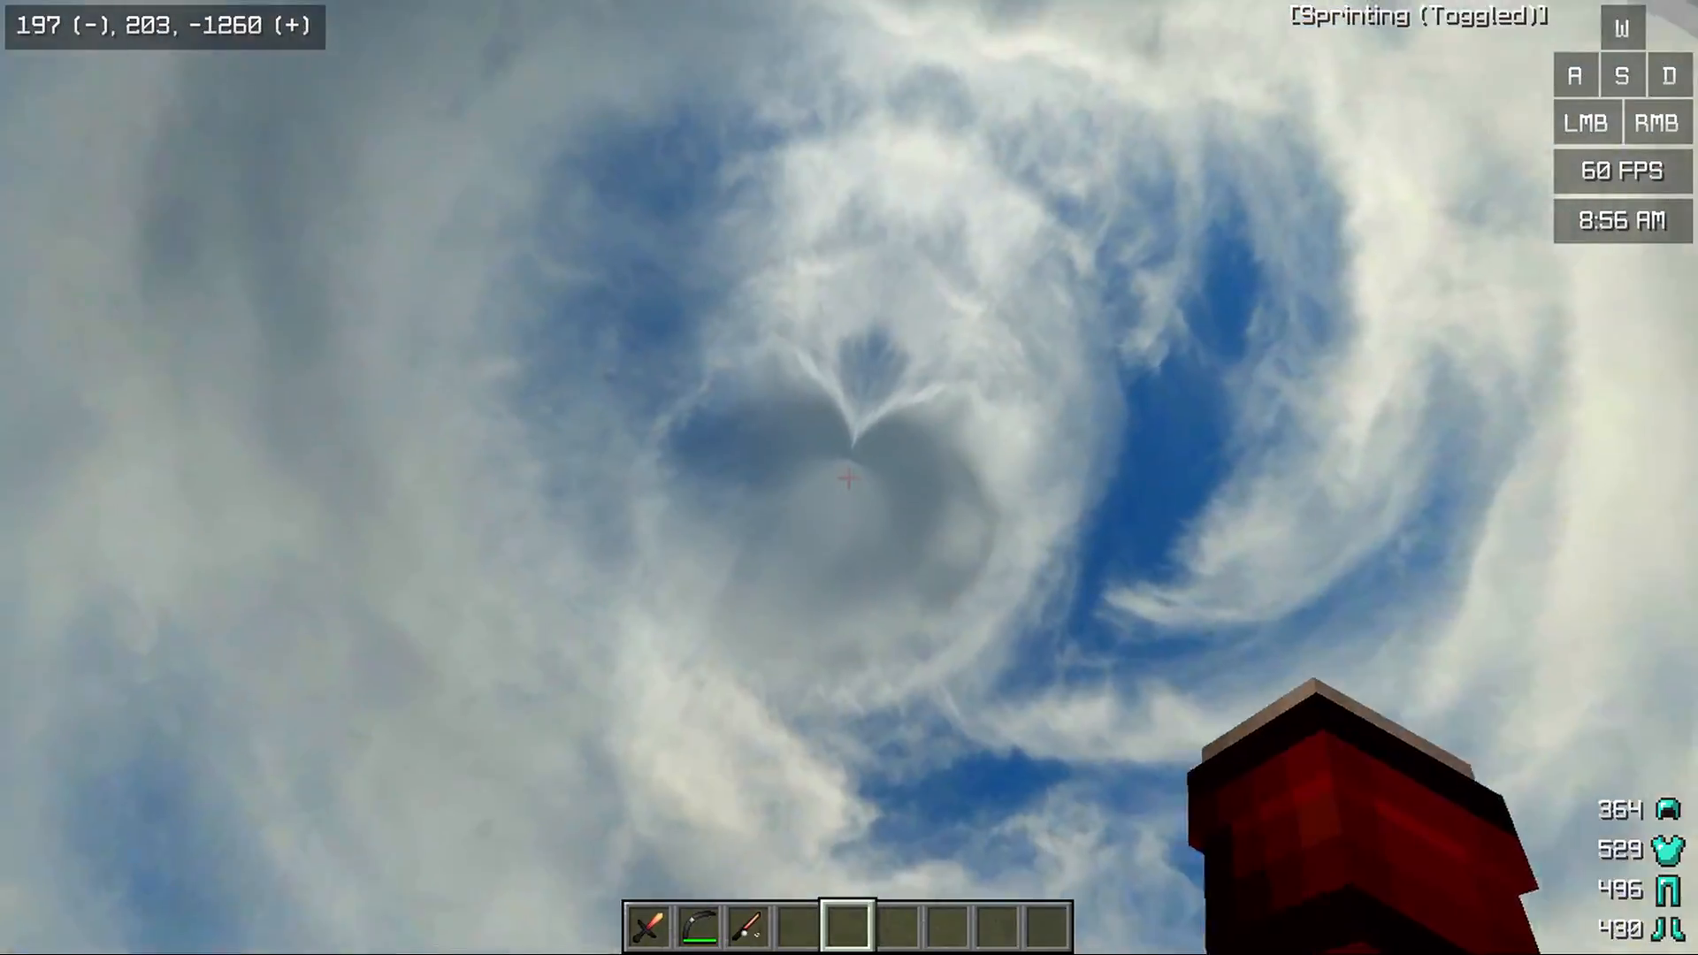
left_click(849, 478)
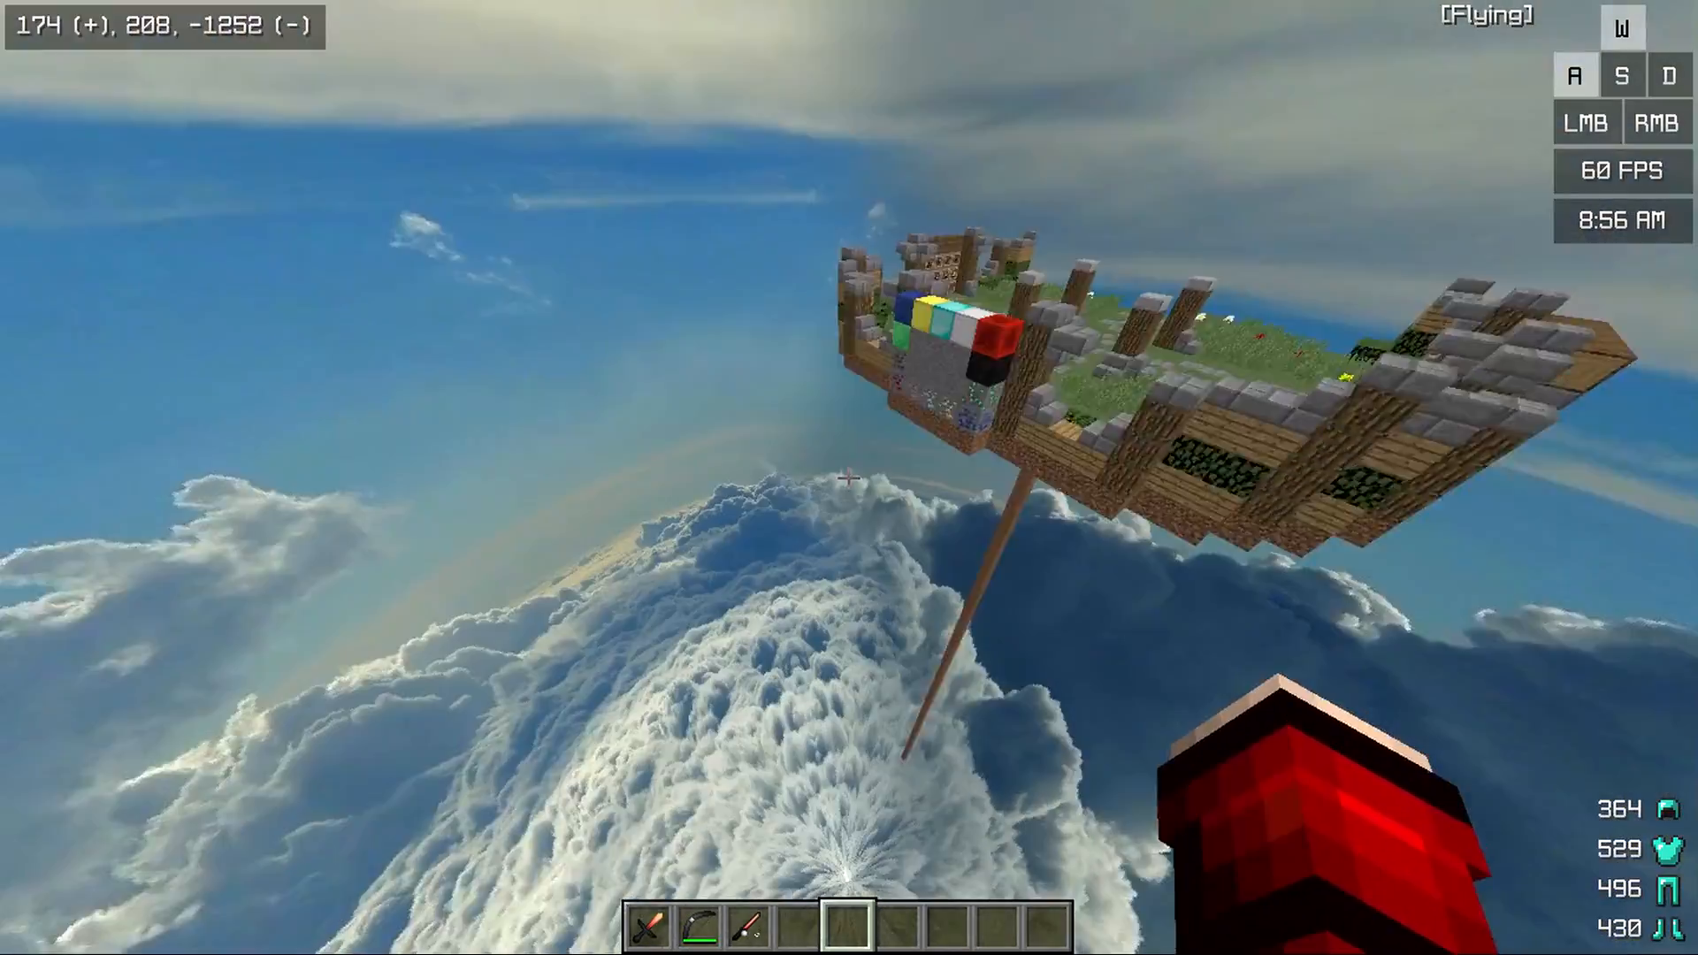
Inspect the vertical seam between the overcast sky's faces and the zenith swirl while flying above the island
key("w")
key("d")
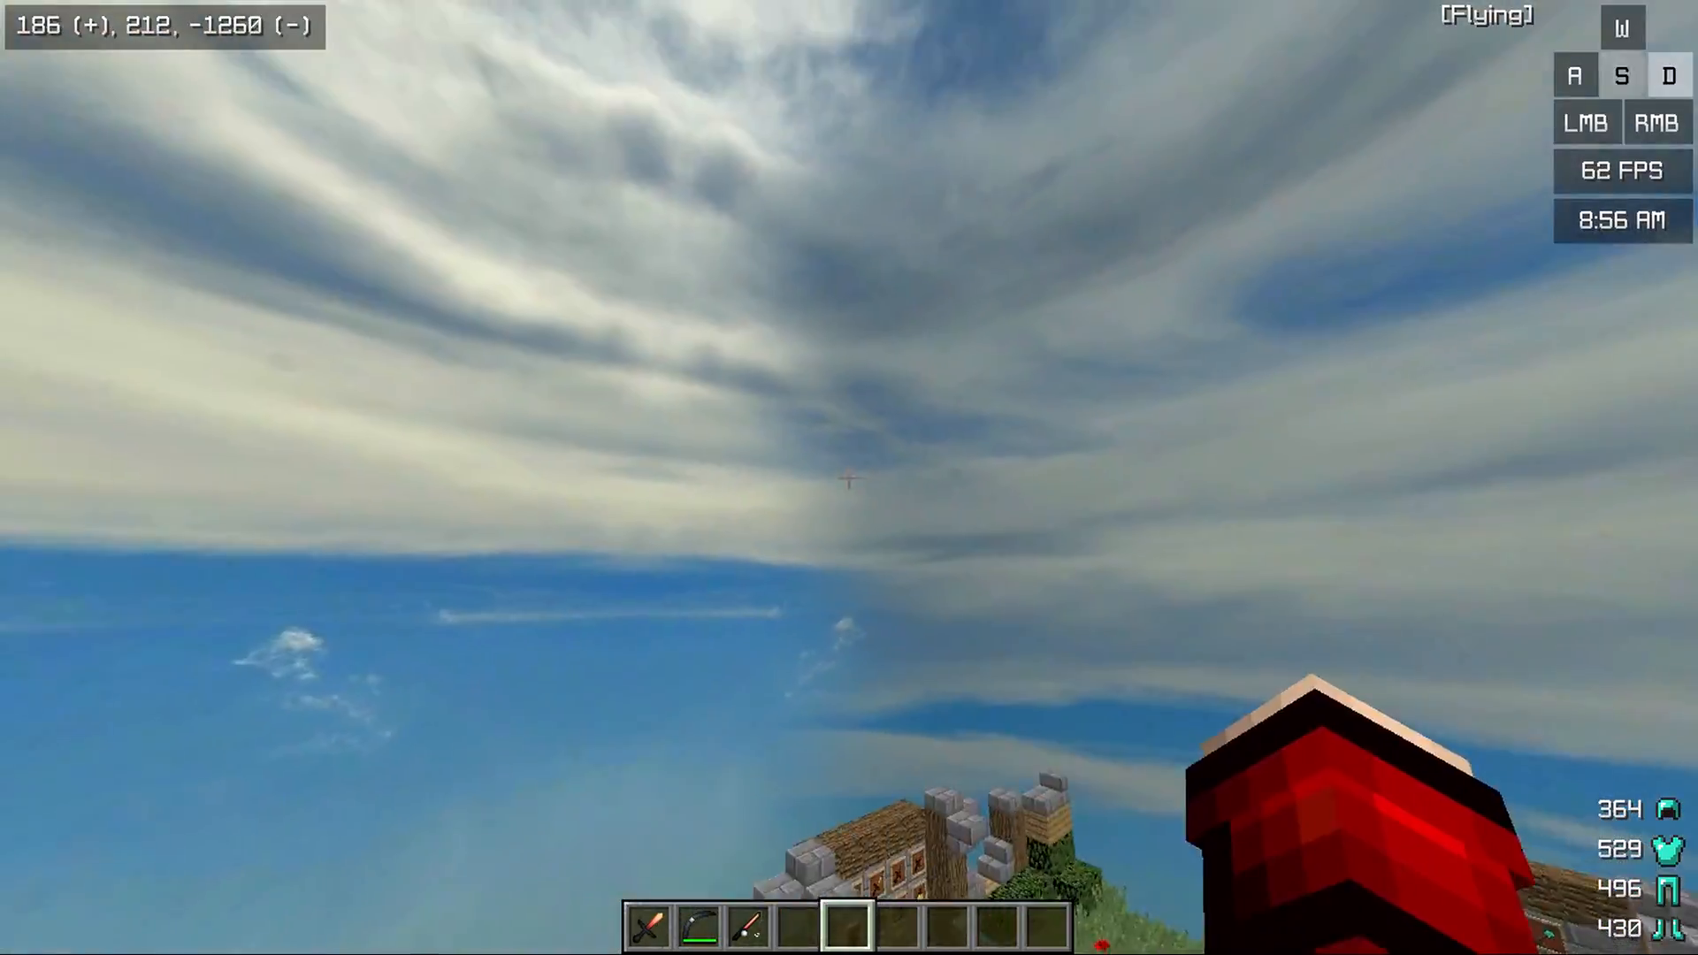
key("space")
key("a")
key("a")
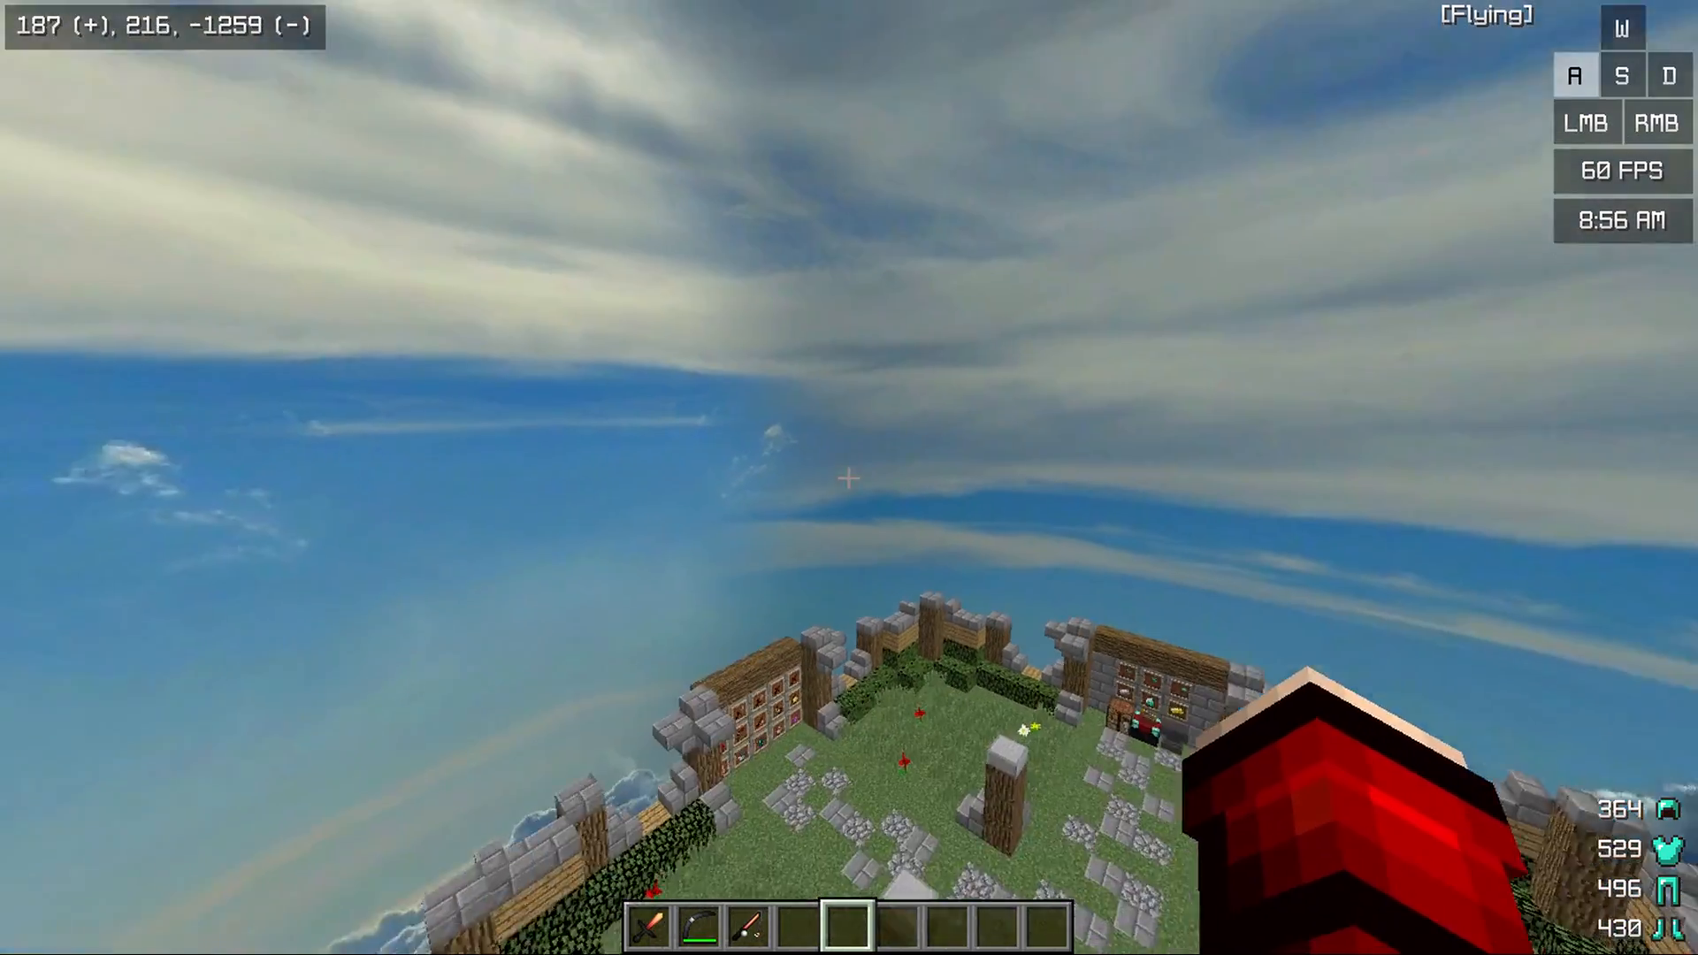
key("d")
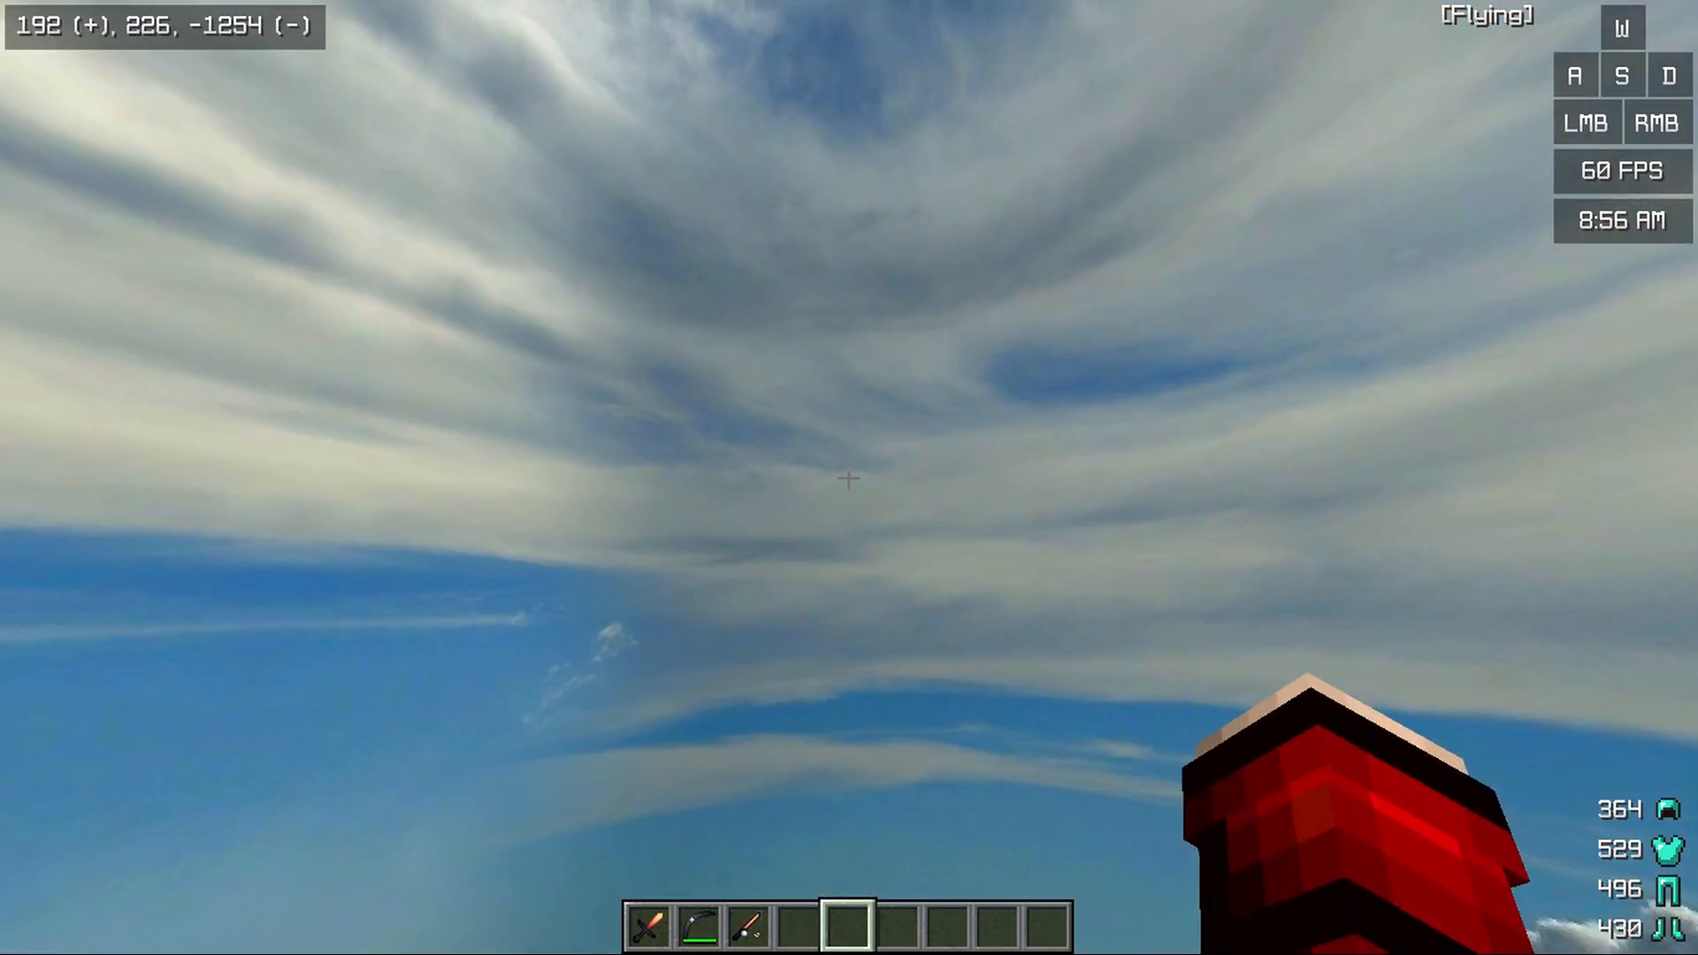
key("d")
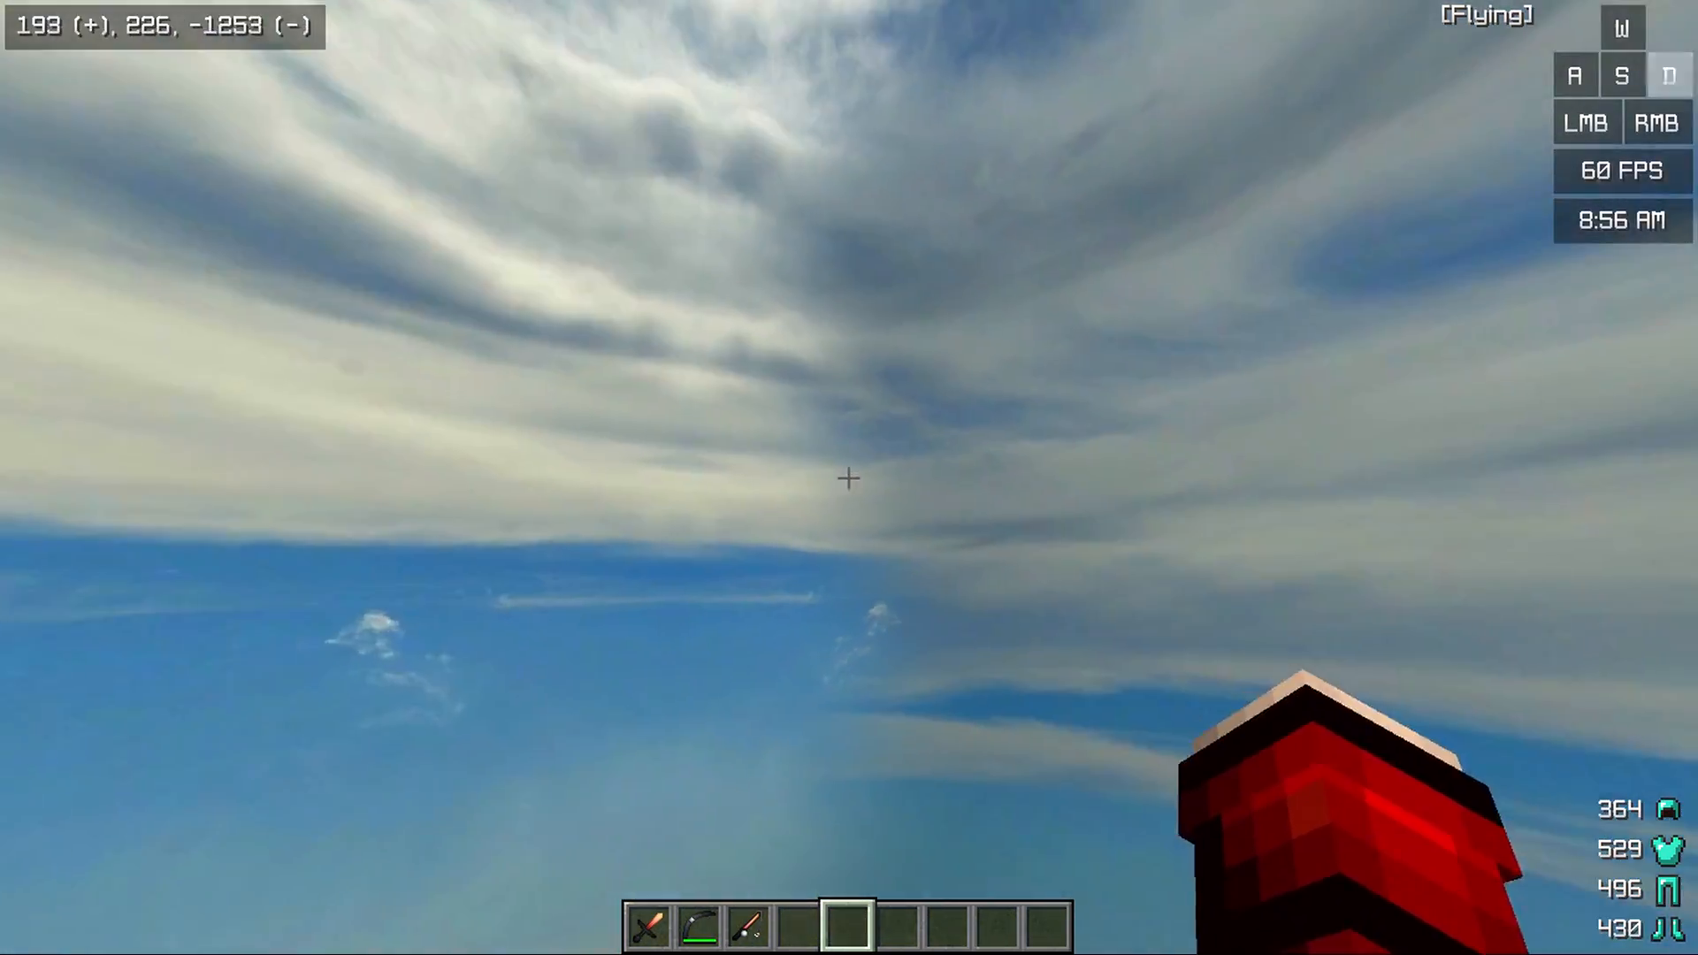
key("s")
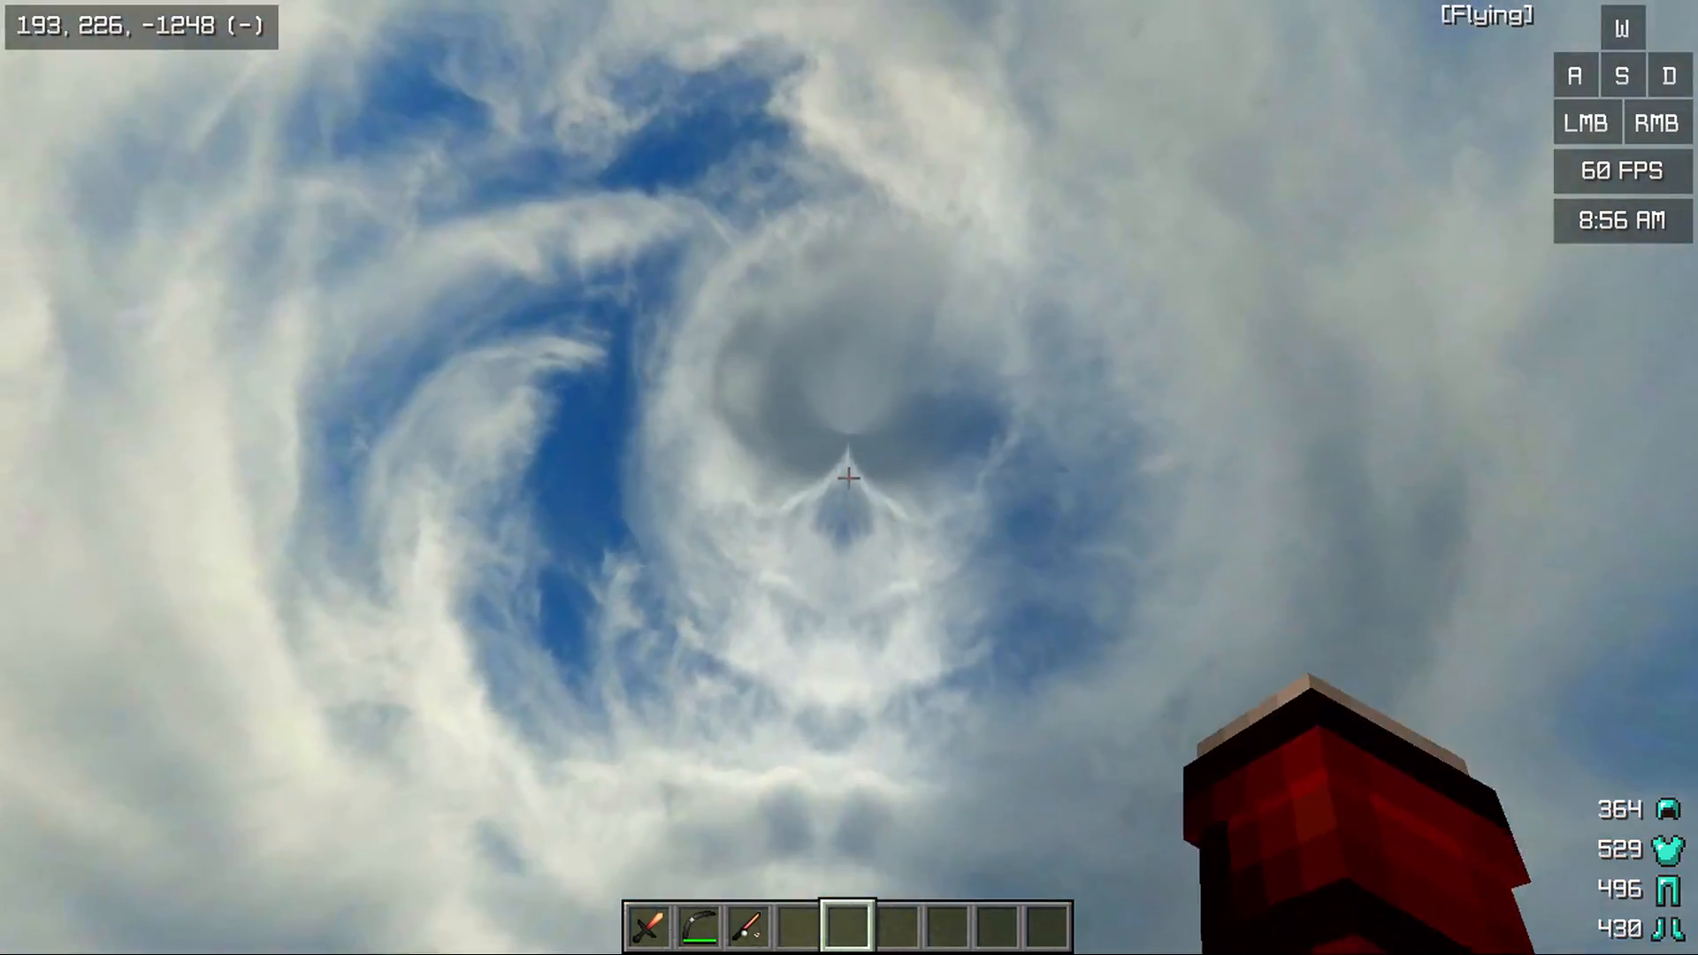
key("e")
key("e")
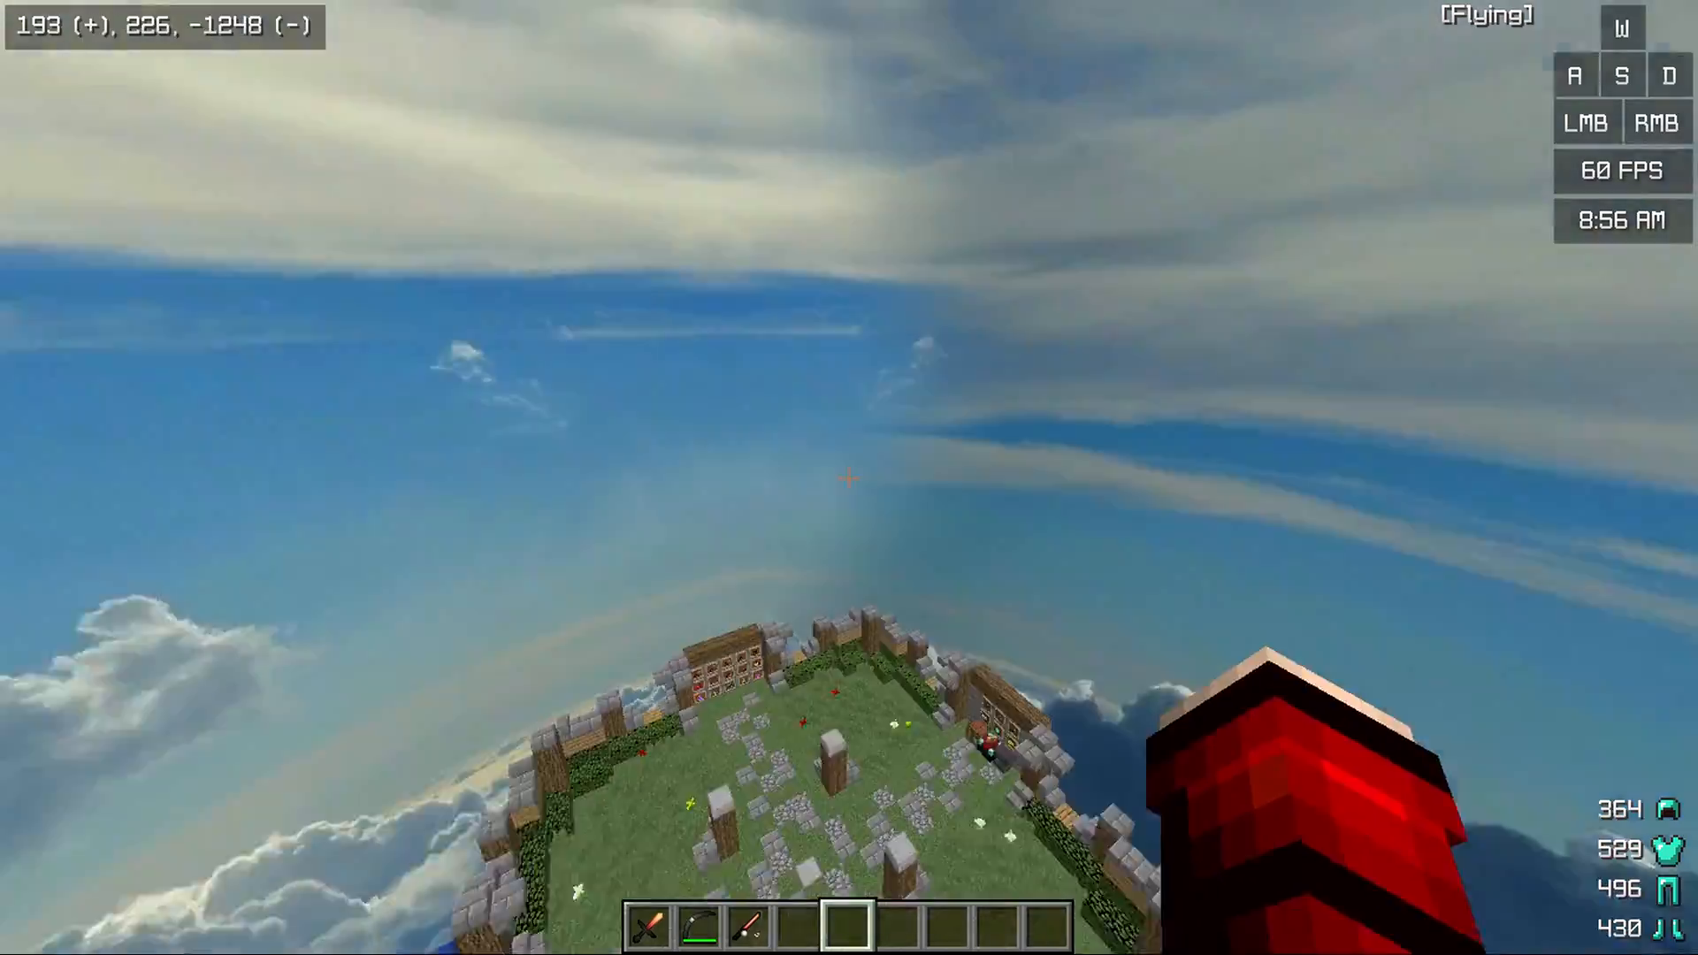
Fly over and away from the island, examining the tall cloud, the blue horizon band and the lower cloud face
key("w")
key("space")
key("space")
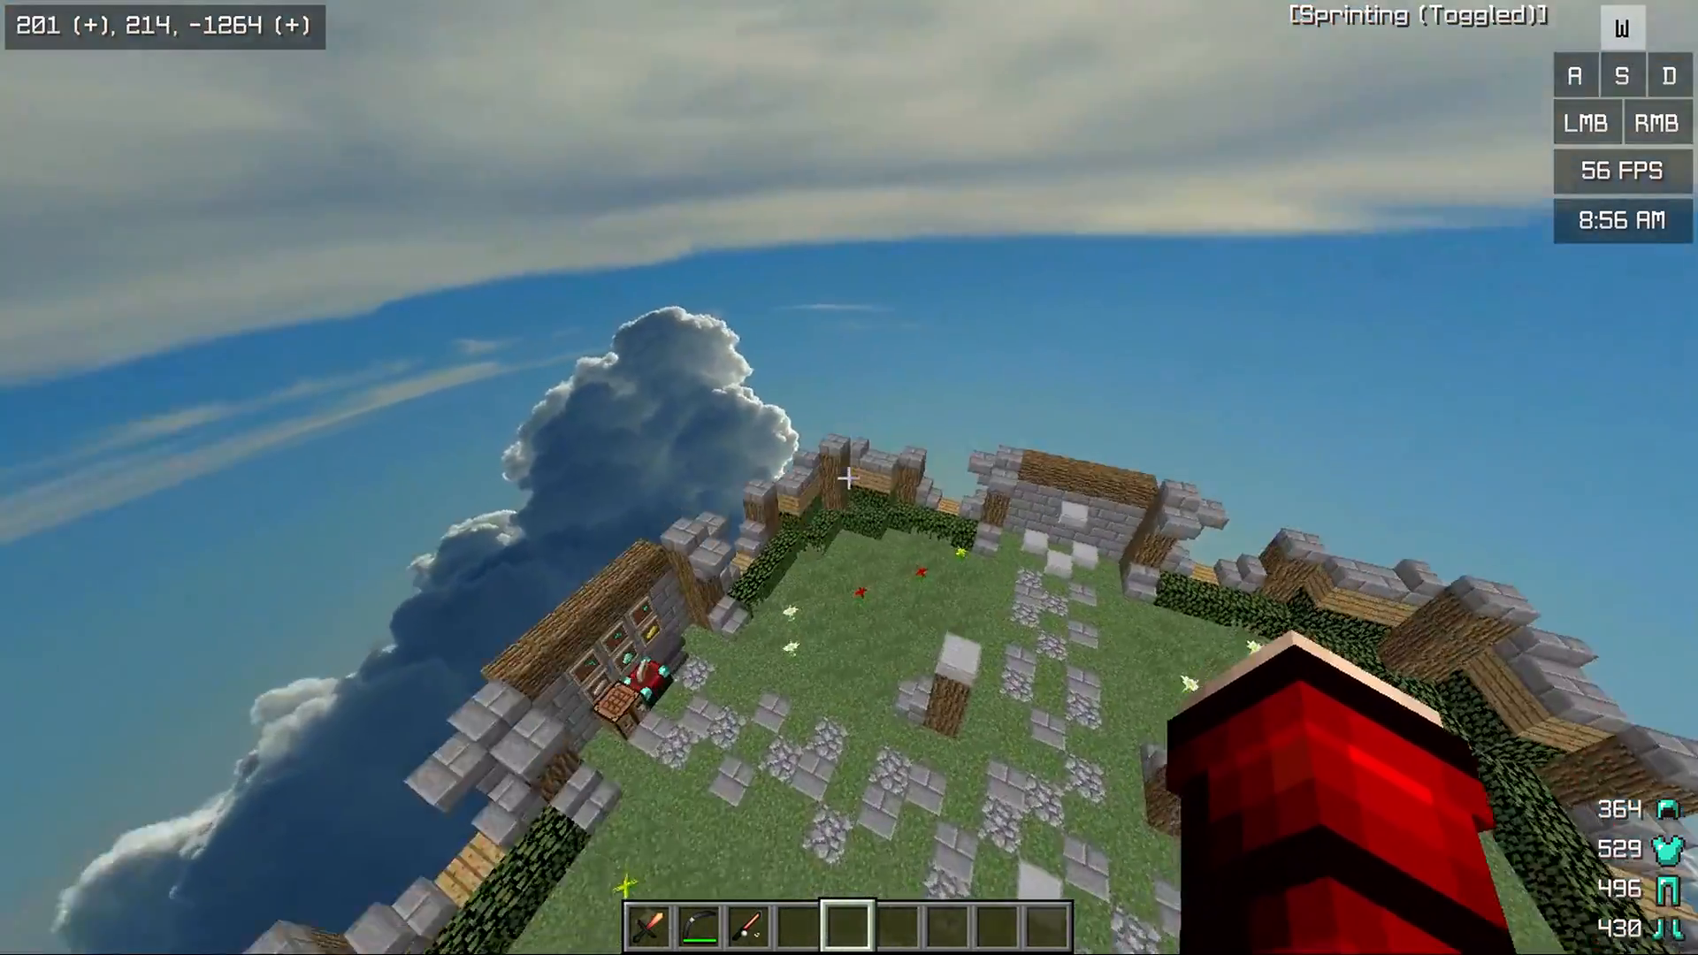
key("space")
key("space")
key("w")
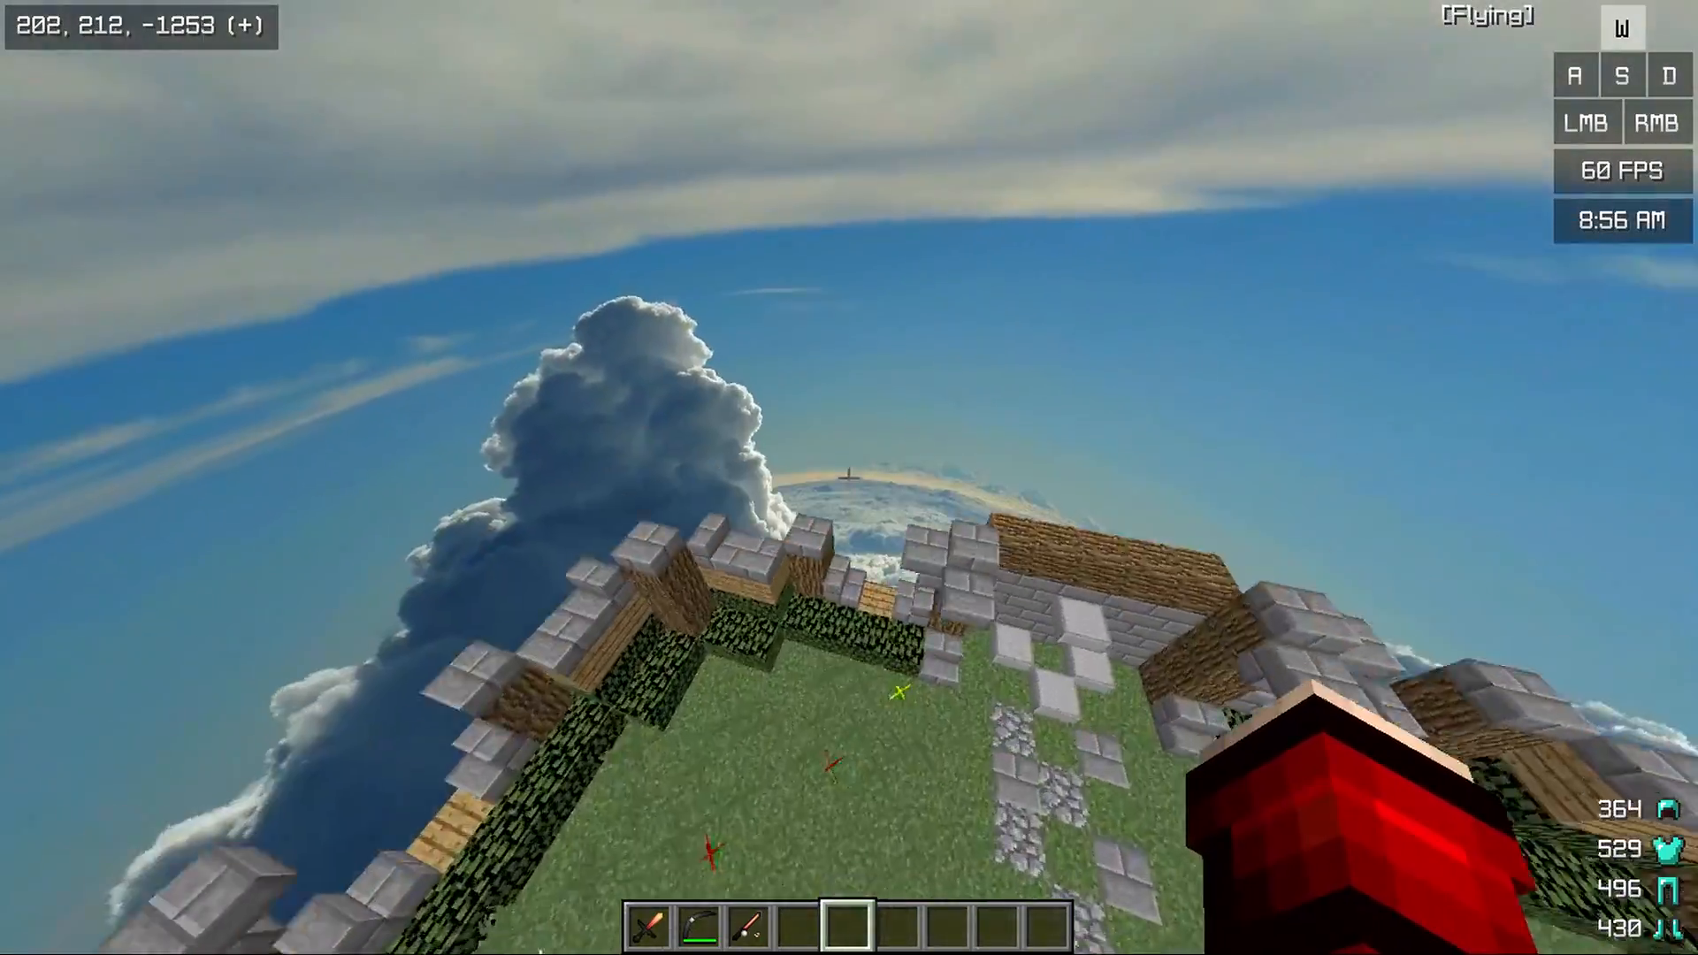
key("a")
key("w")
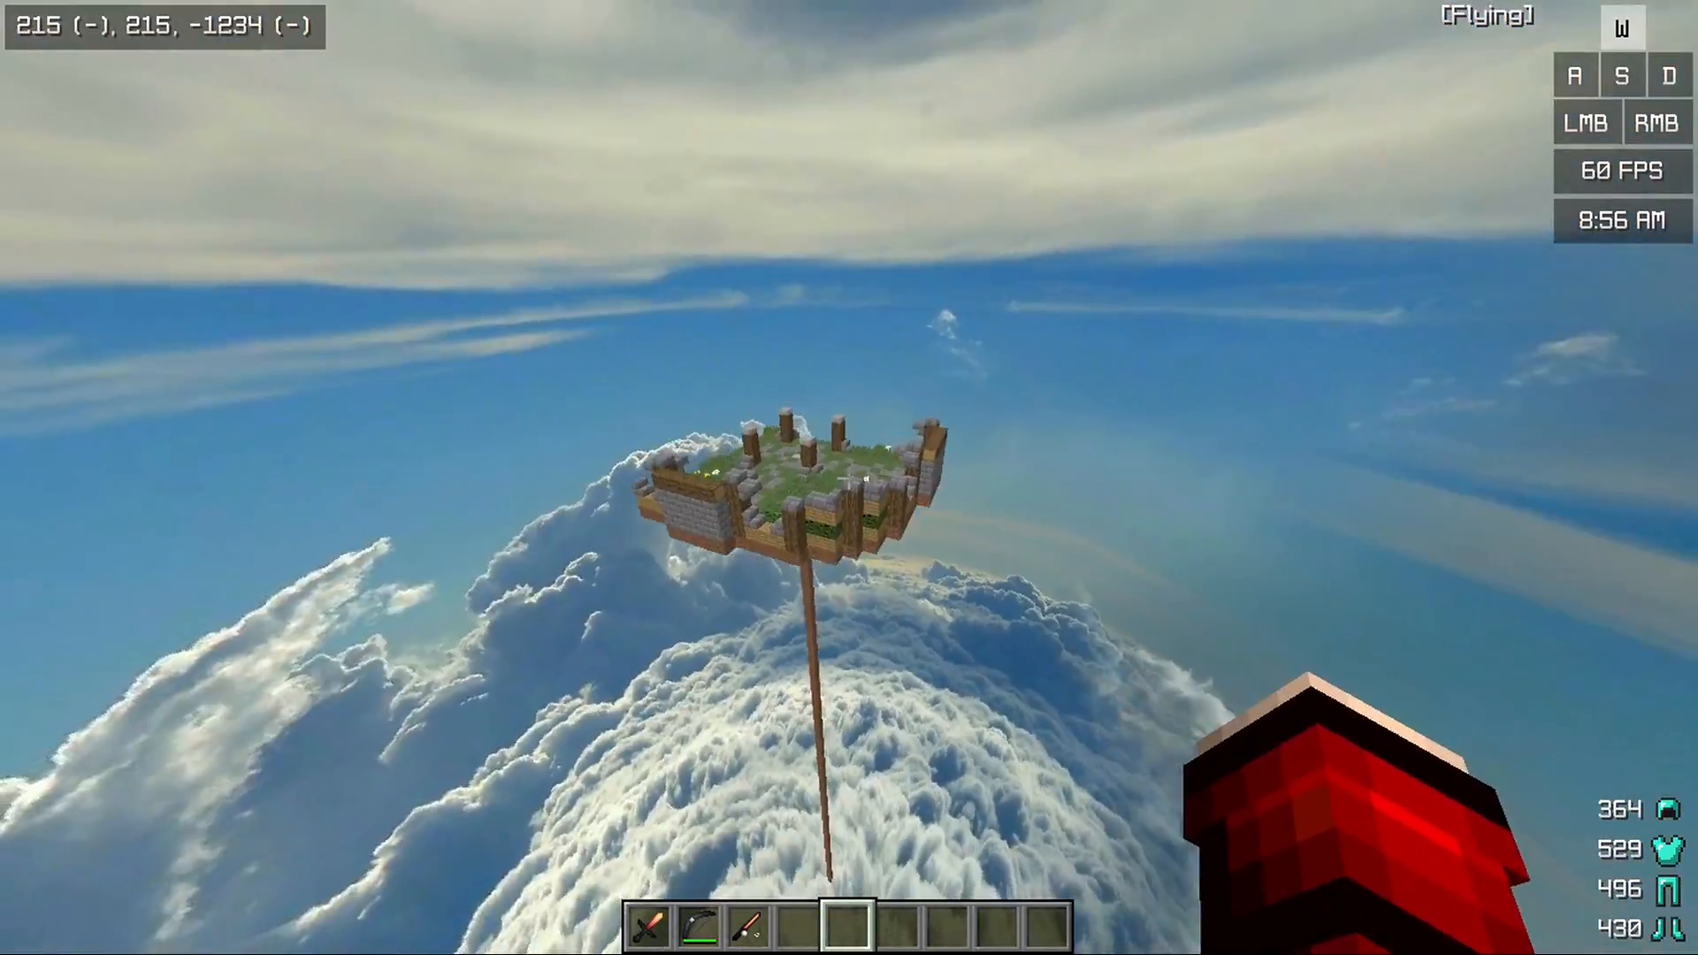
key("space")
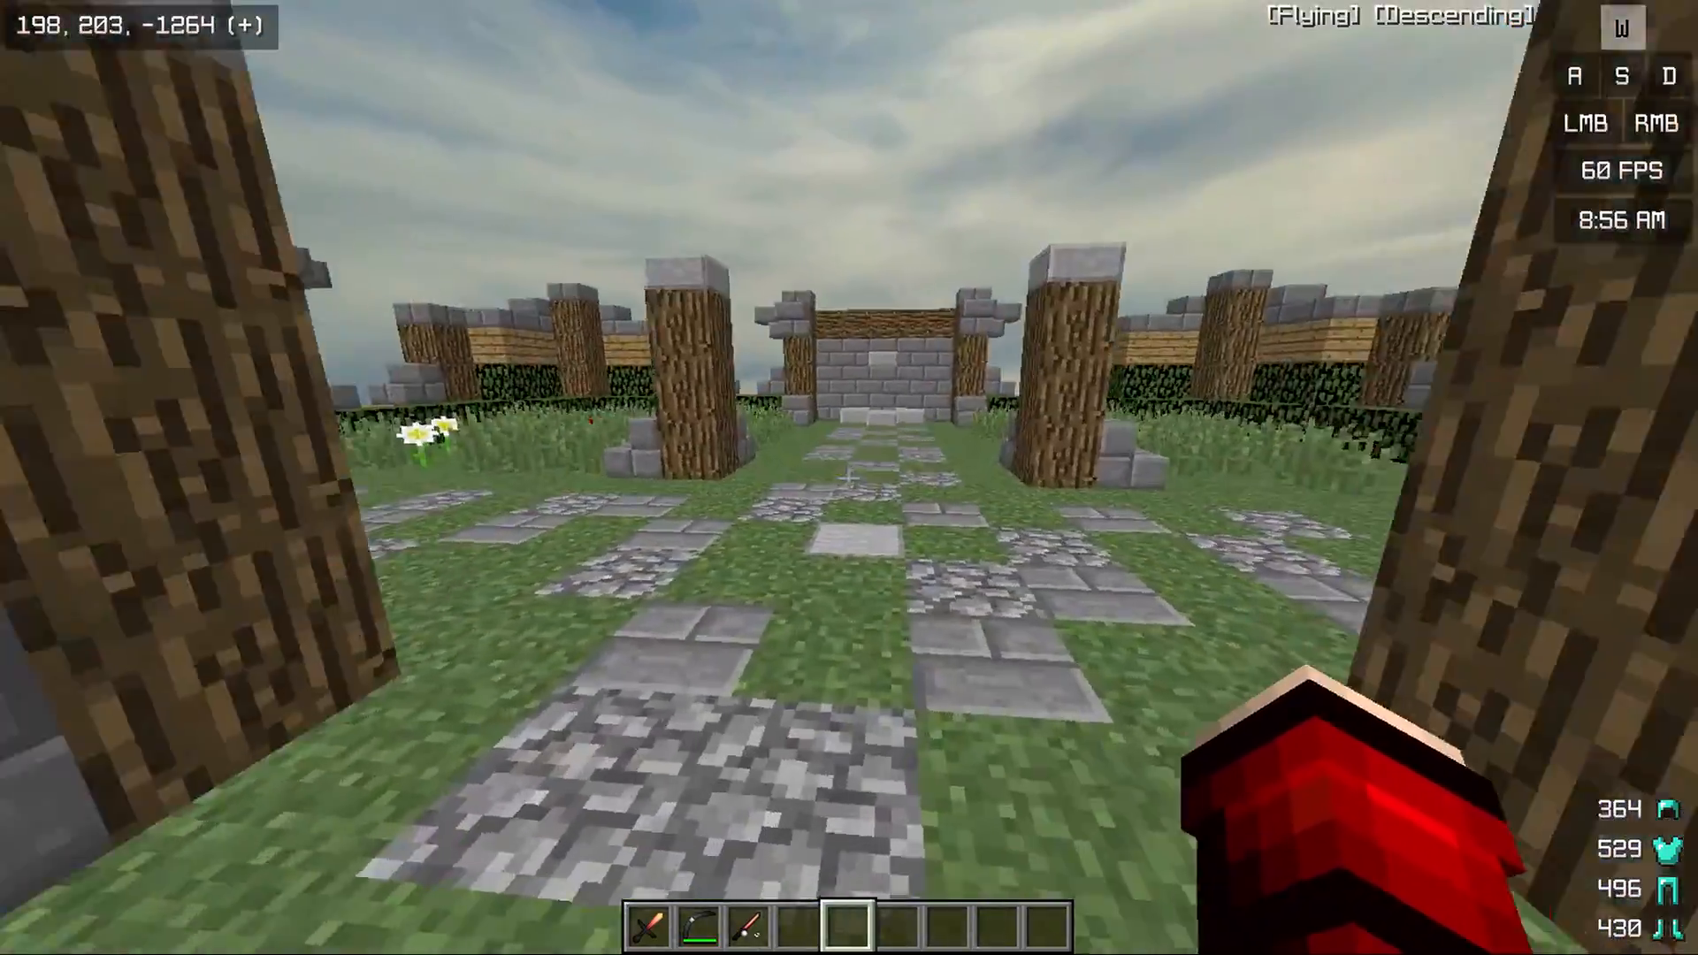
Walk among the island's pillars and cycle through the camera perspectives, examining the overcast sky above the surrounding walls
key("F5")
key("F5")
key("F5")
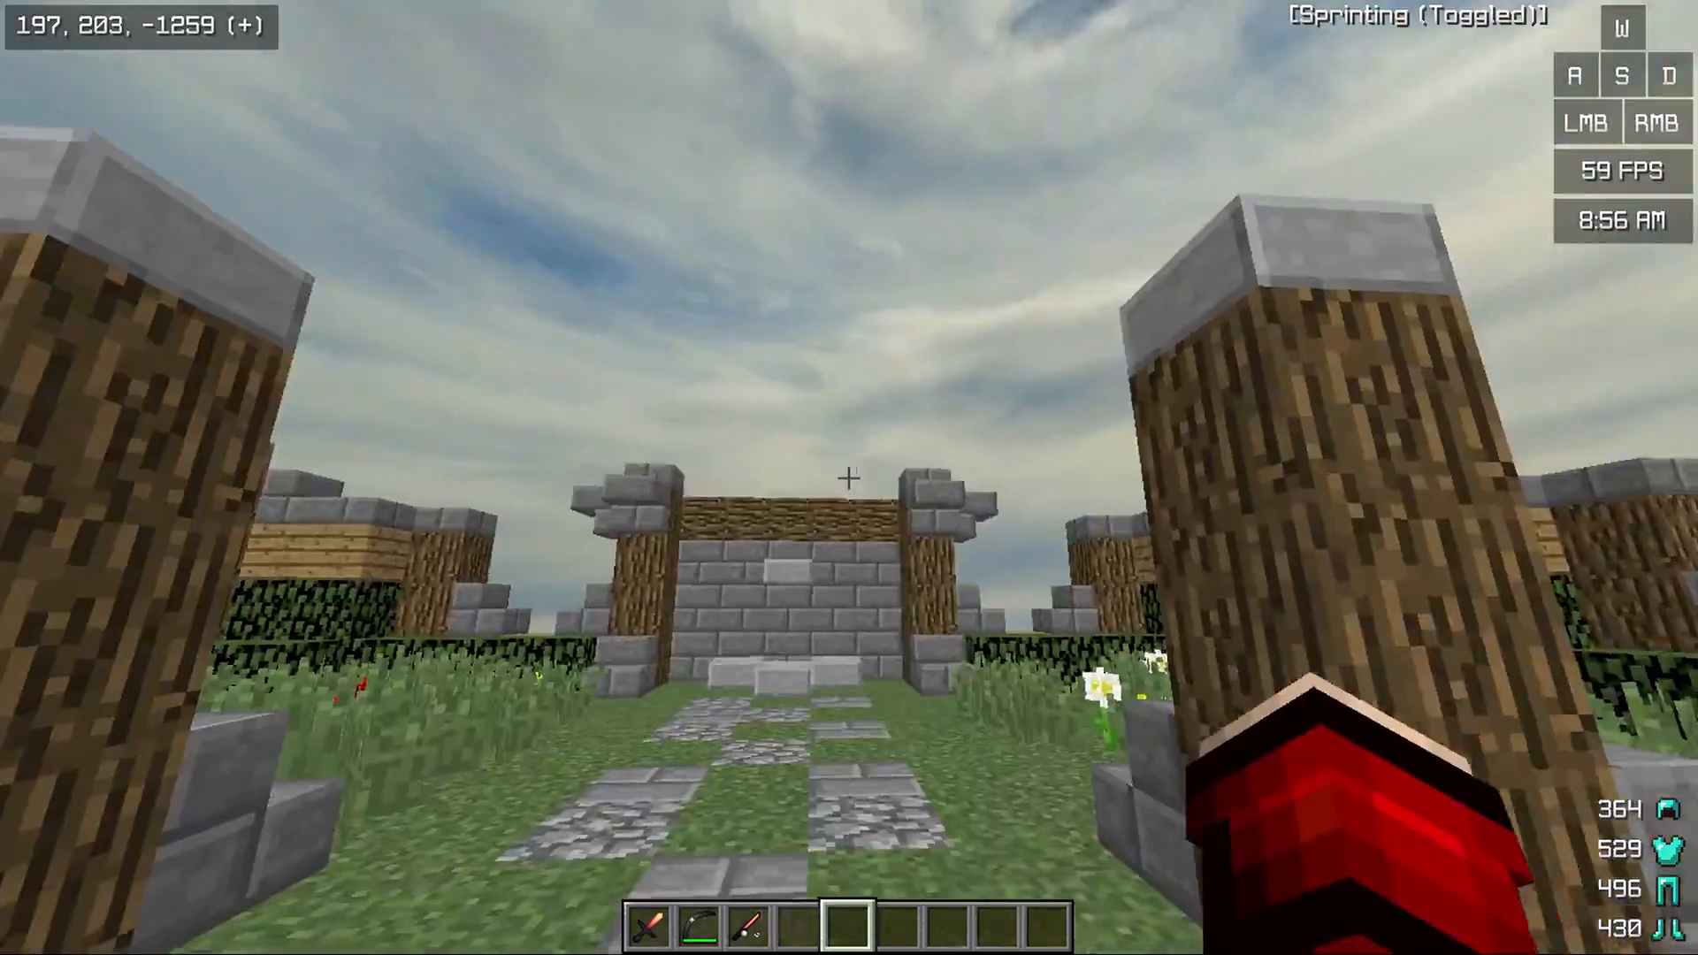
key("w")
key("a")
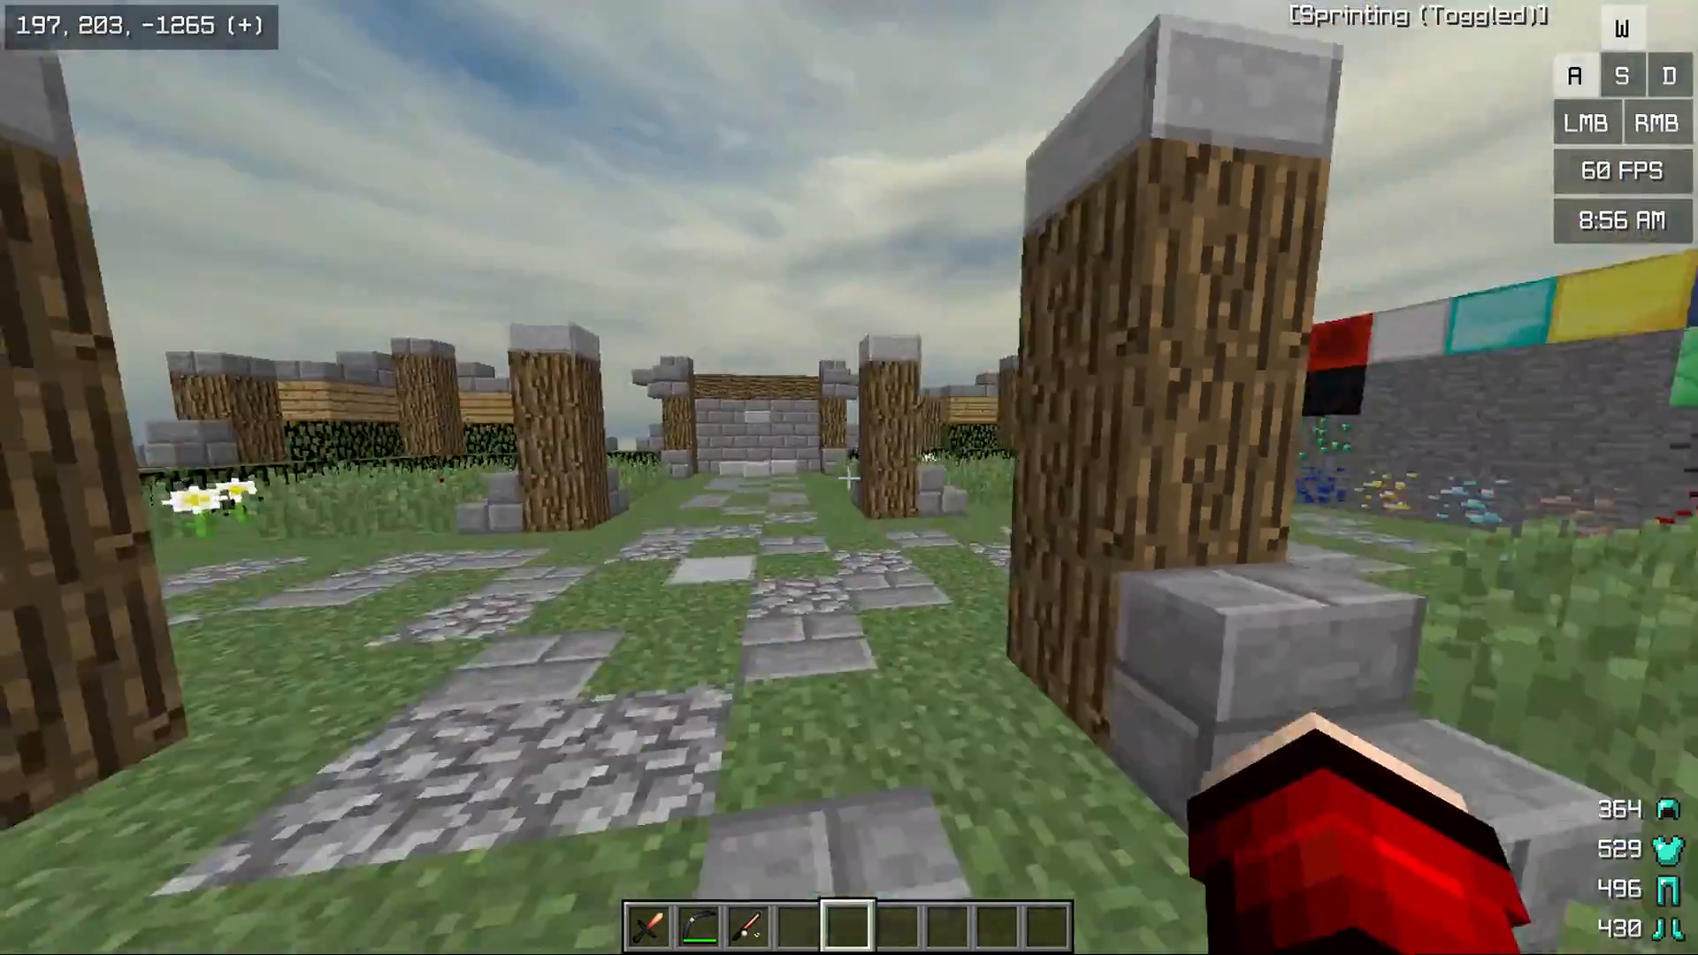
key("d")
key("space")
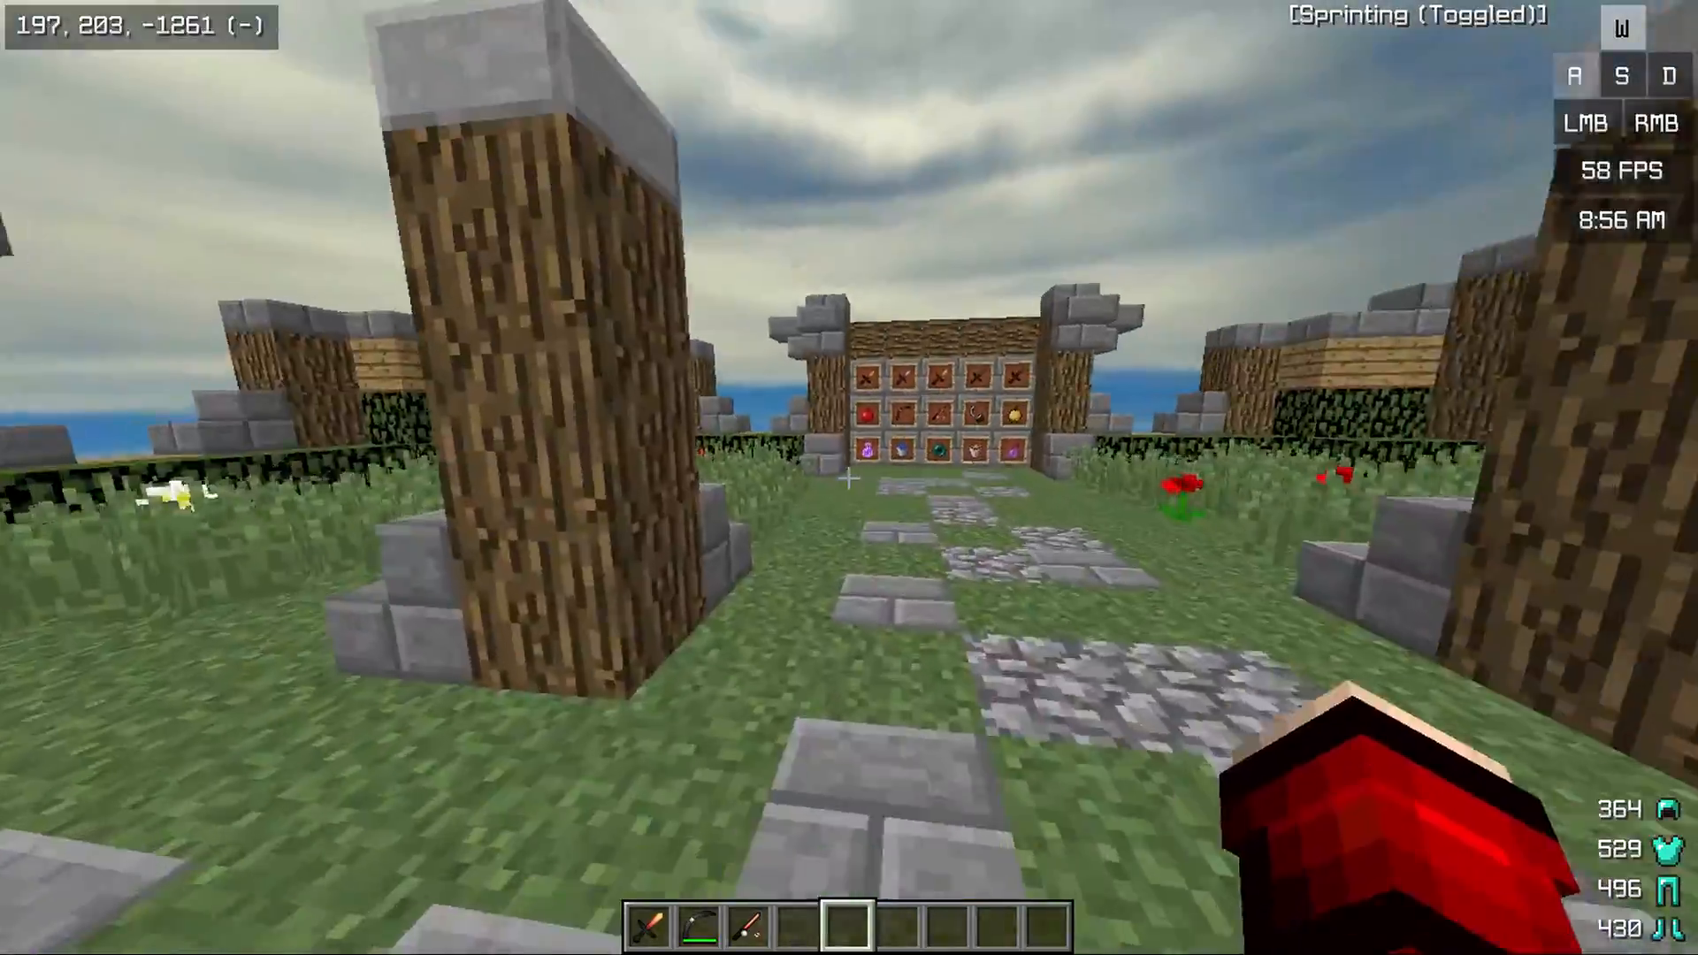
left_click(849, 477)
key("a")
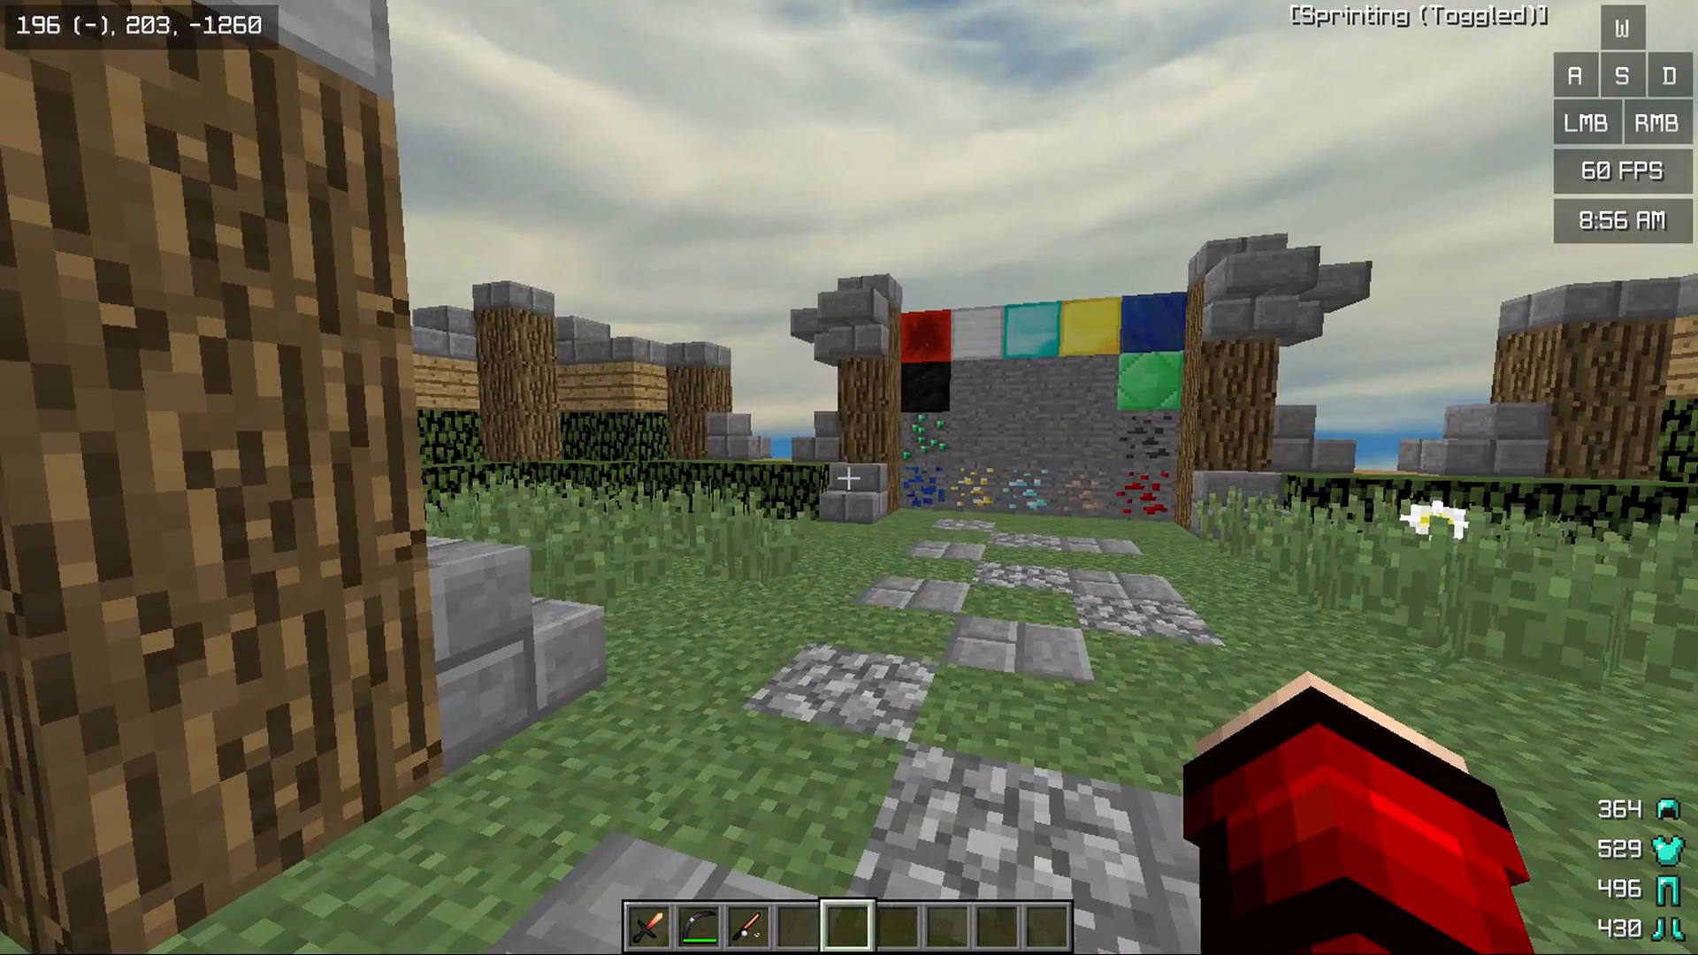
key("a")
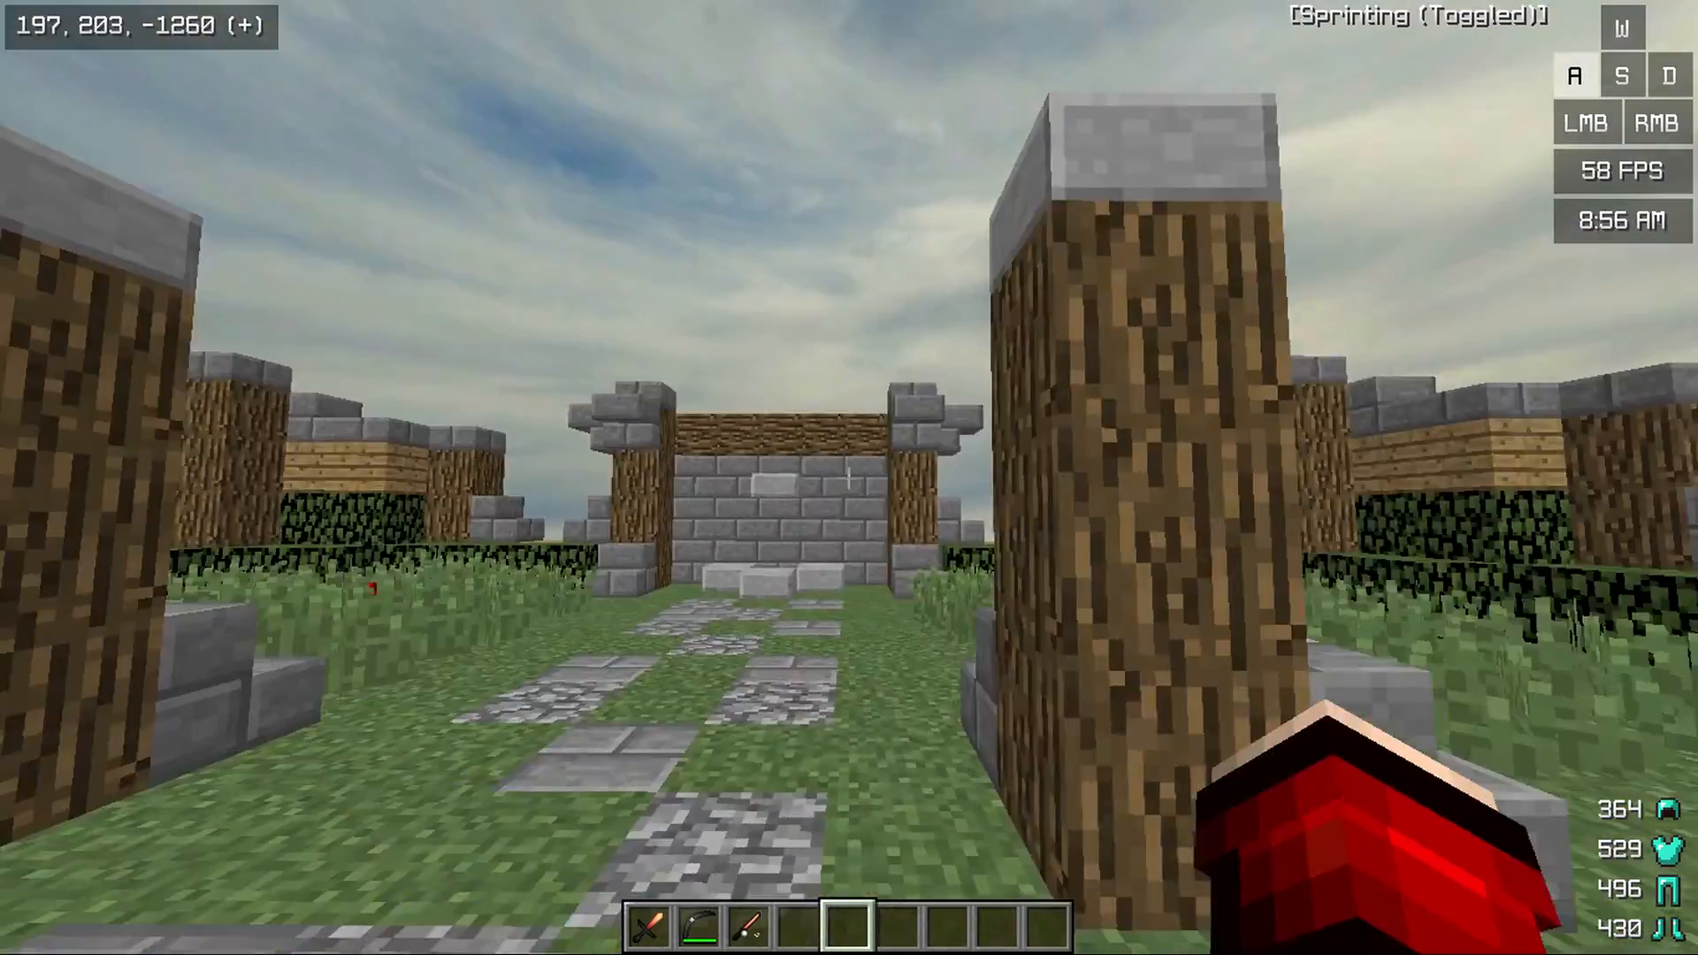
key("F5")
key("F5")
key("F5")
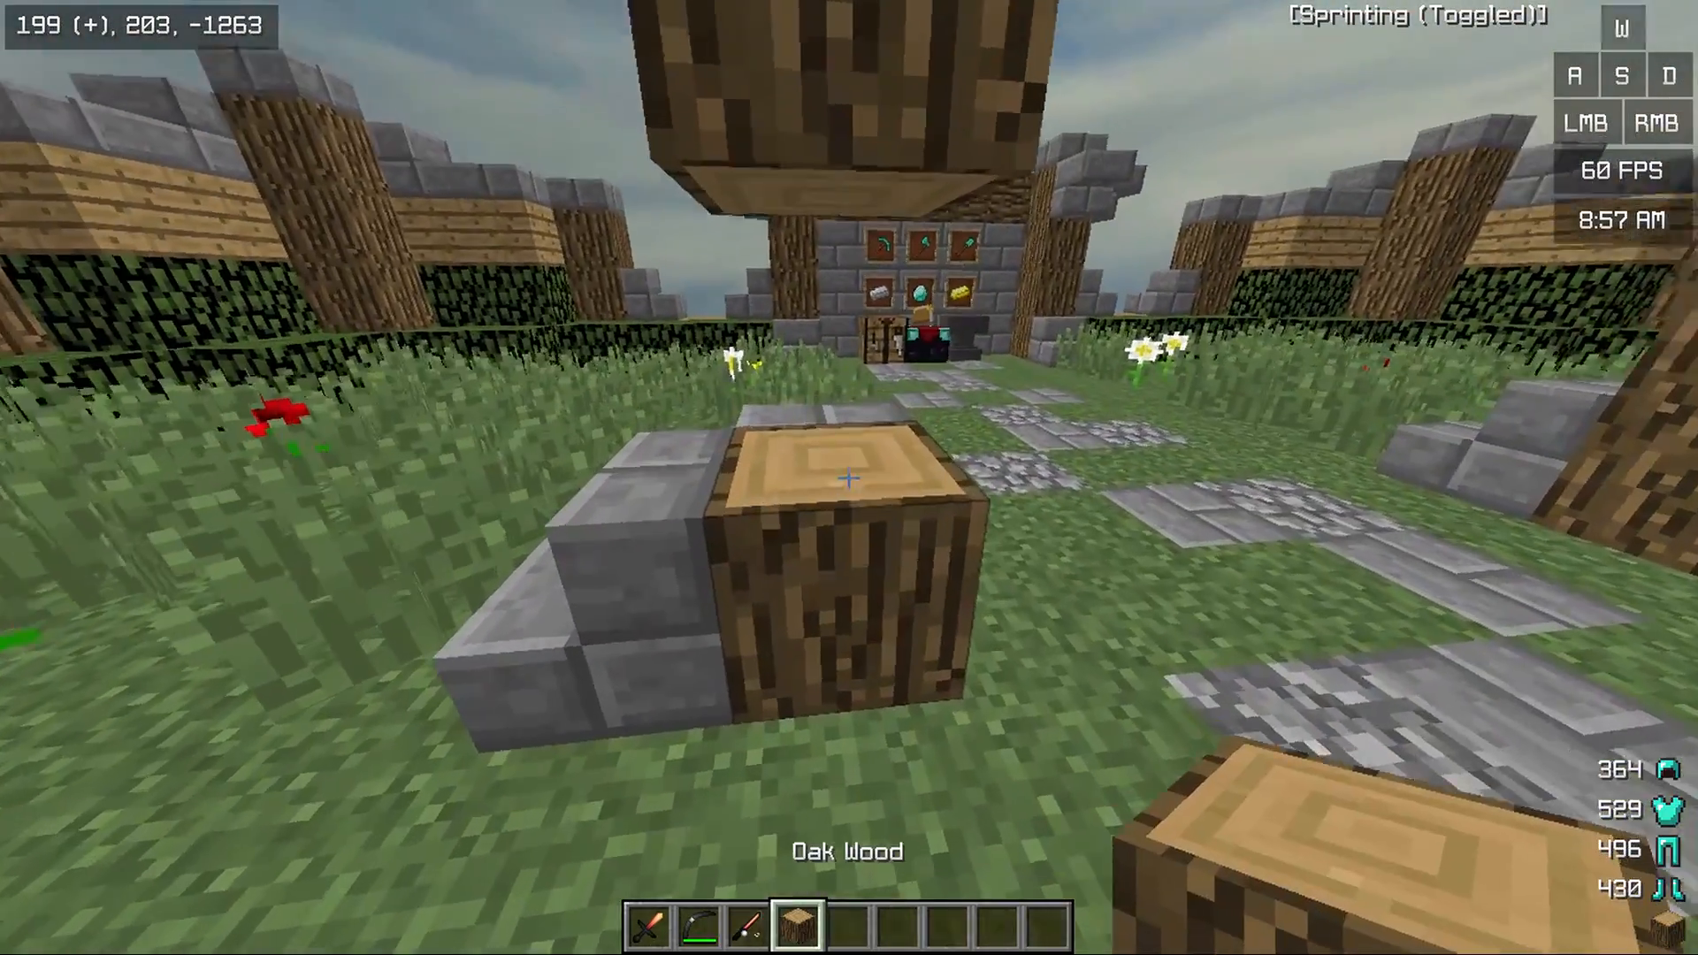
Destroy the Oak Wood item from the hotbar and show the character in front-facing third-person view
key("e")
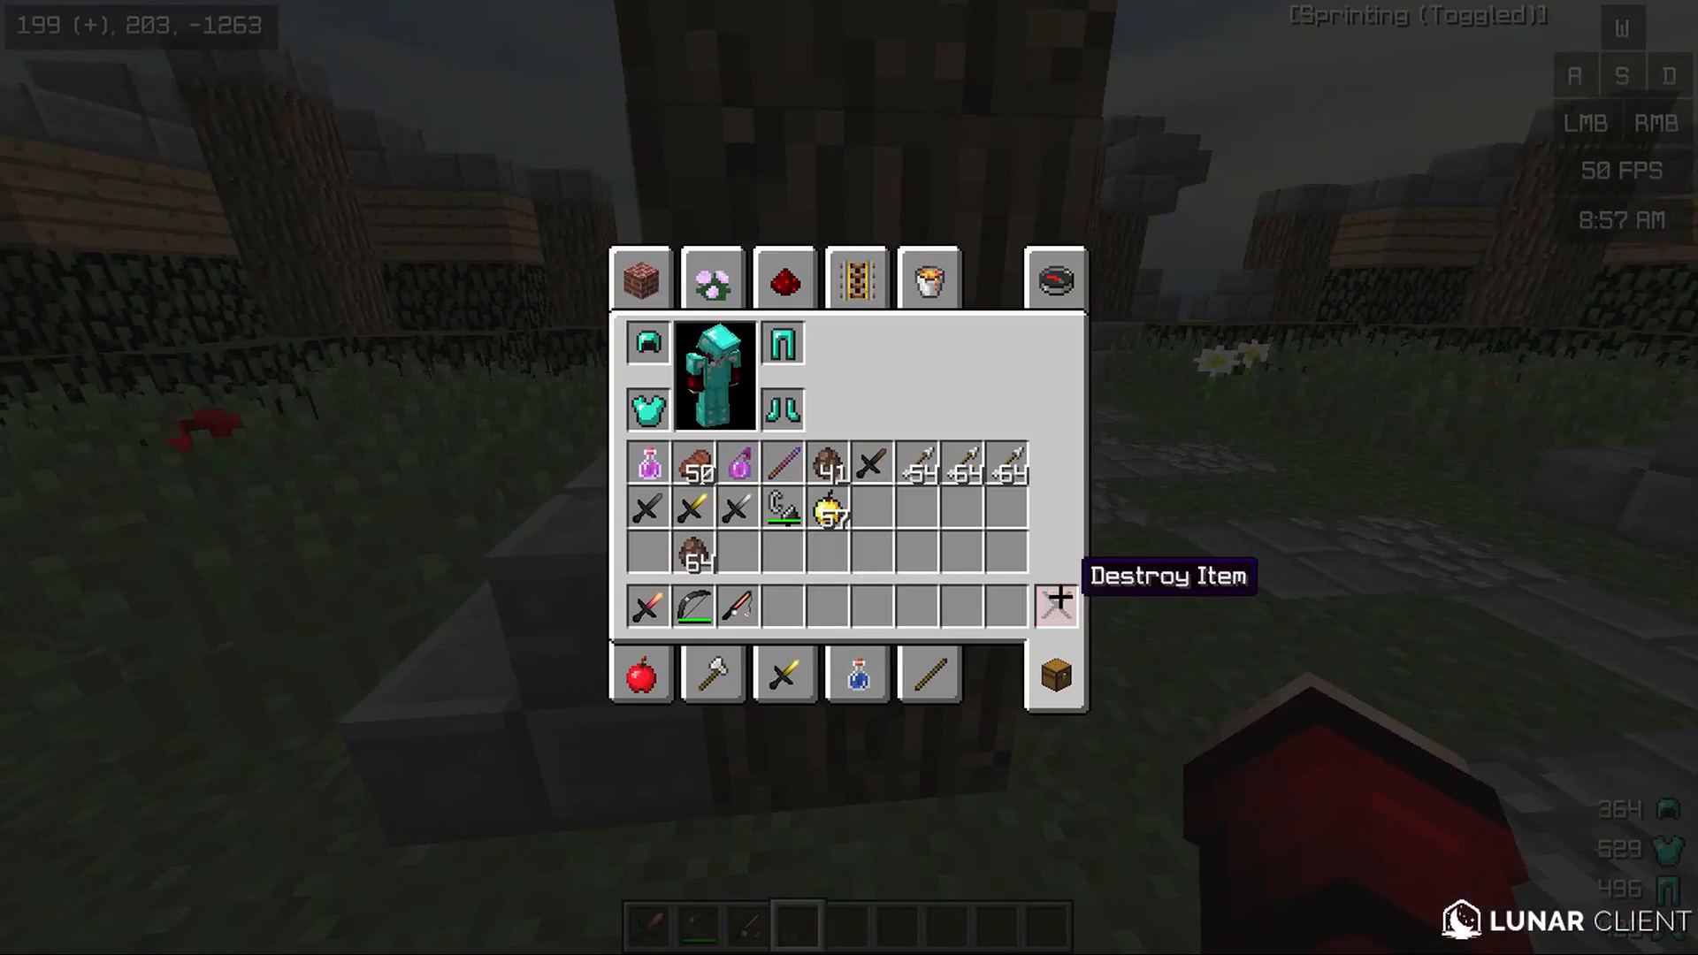
key("e")
key("w")
key("F5")
key("F5")
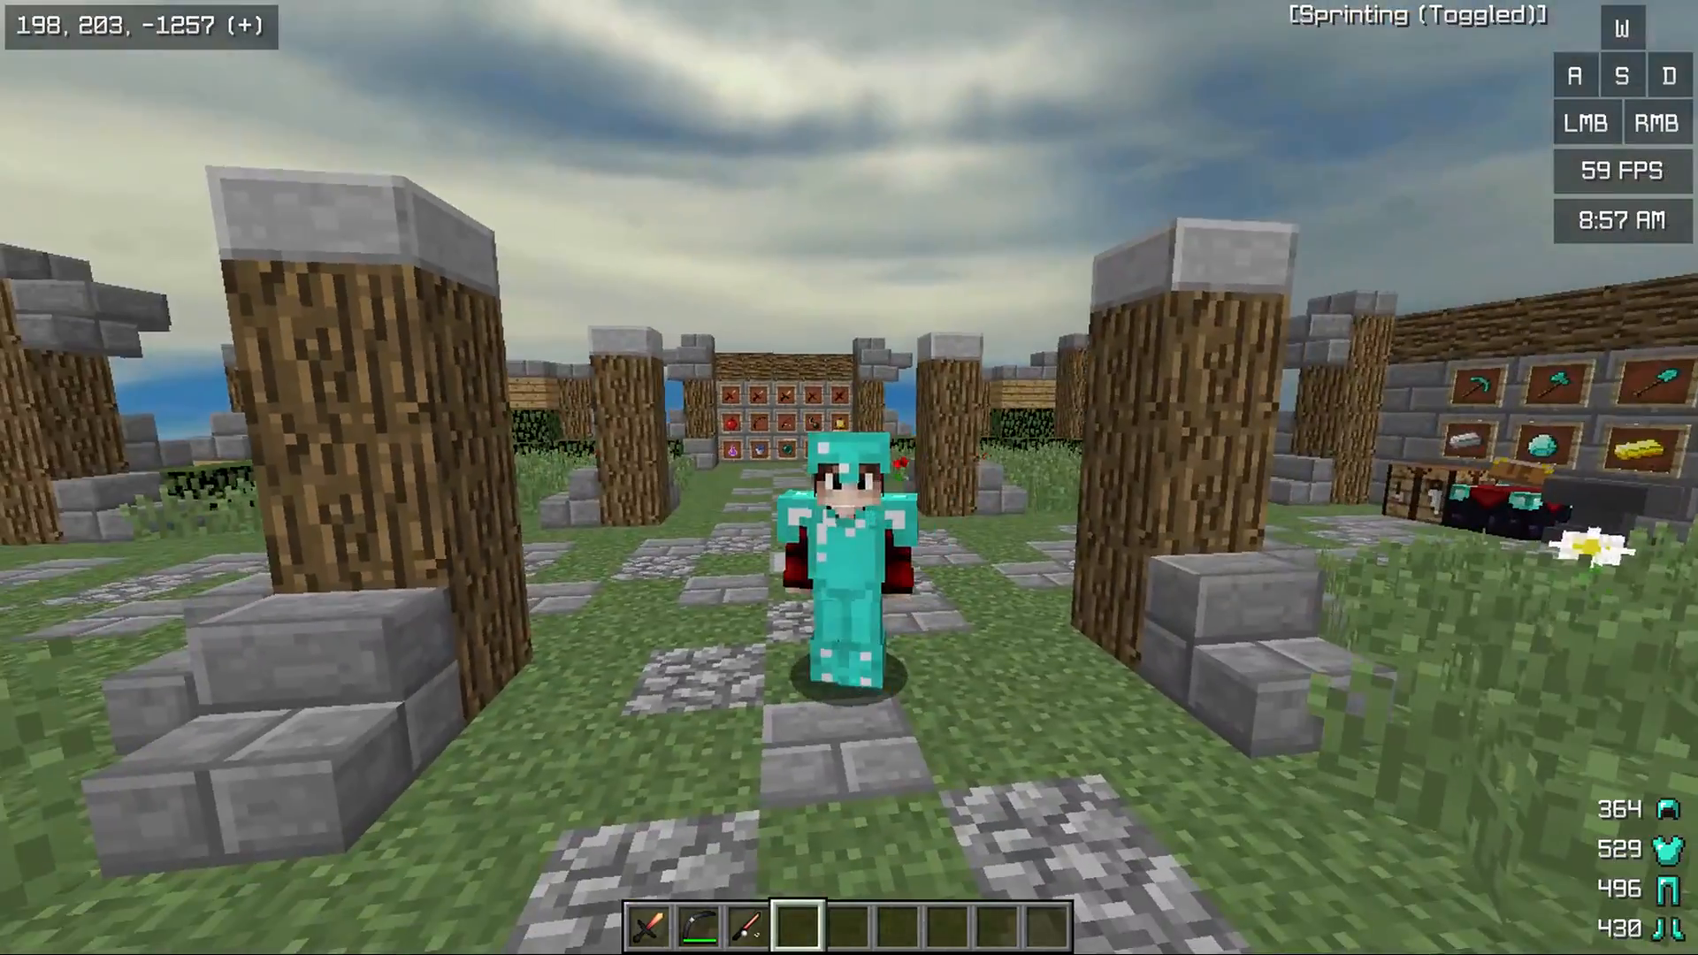